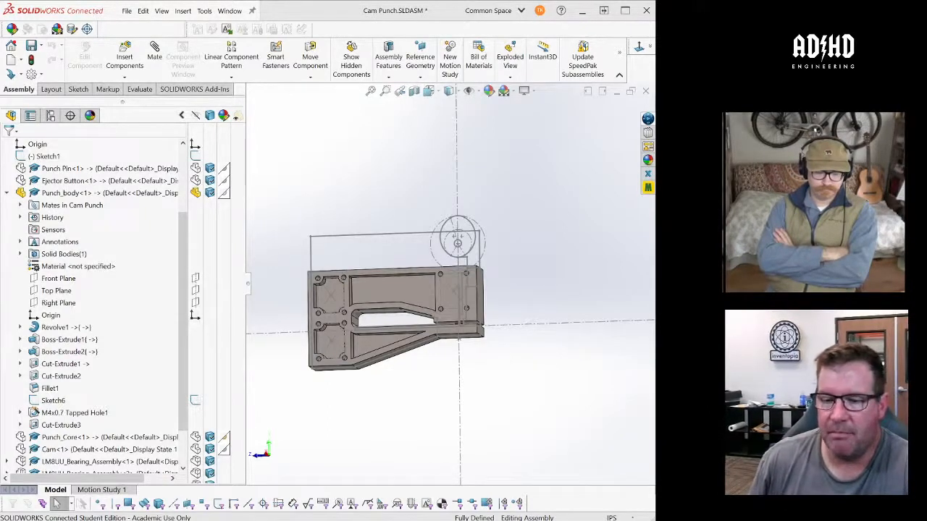
- Show the hidden Punch Pin, Ejector Button, Punch_Core, Cam and first LM8UU bearing assembly components
{"action": "left_click", "coordinate": [196, 168]}
{"action": "left_click", "coordinate": [196, 180]}
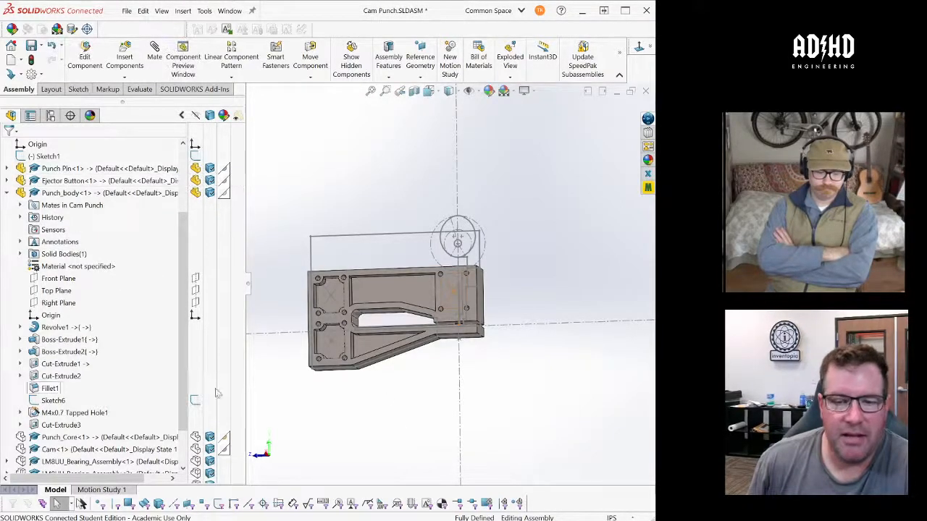
{"action": "left_click", "coordinate": [196, 437]}
{"action": "left_click", "coordinate": [196, 450]}
{"action": "left_click", "coordinate": [196, 462]}
{"action": "scroll", "coordinate": [429, 315], "scroll_direction": "up", "scroll_amount": 4}
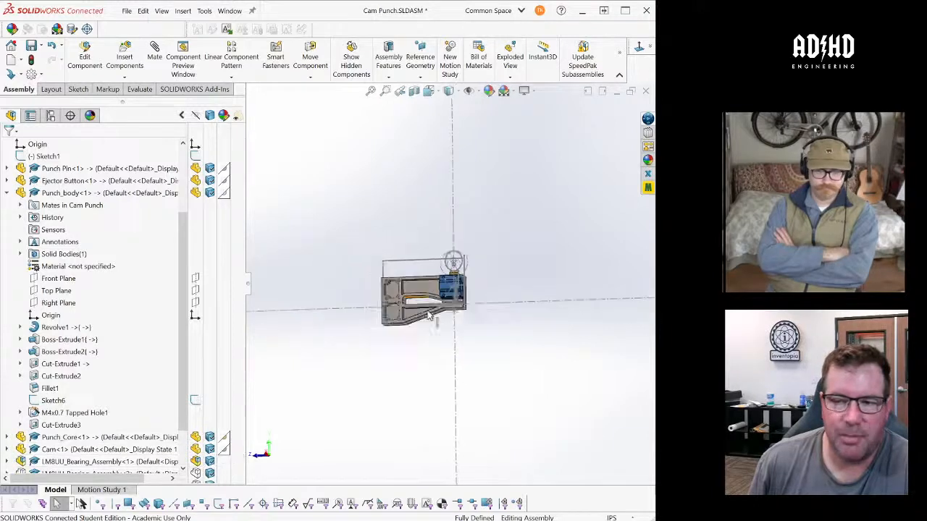
{"action": "scroll", "coordinate": [429, 316], "scroll_direction": "down", "scroll_amount": 1}
{"action": "middle_click_drag", "start_coordinate": [428, 316], "coordinate": [468, 327]}
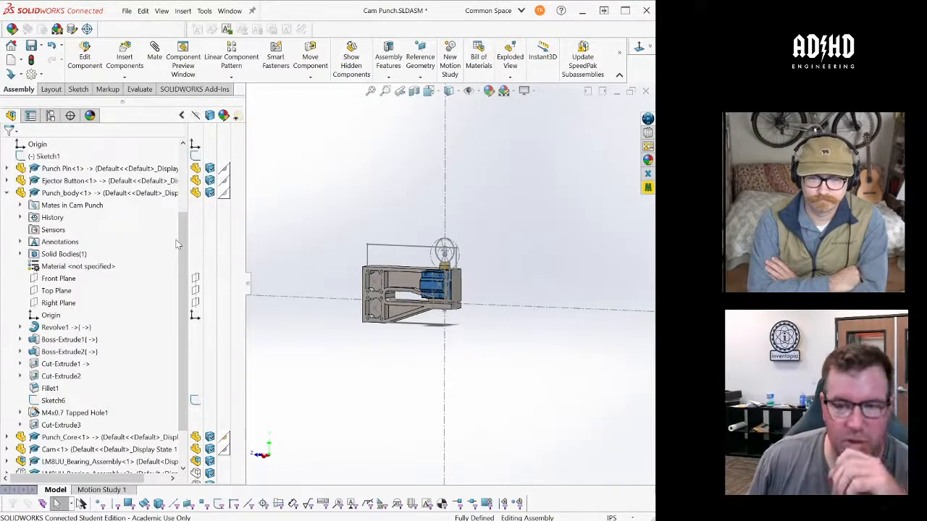
- Show the second and third LM8UU bearing assemblies on the punch body
{"action": "scroll", "coordinate": [87, 333], "scroll_direction": "down", "scroll_amount": 3}
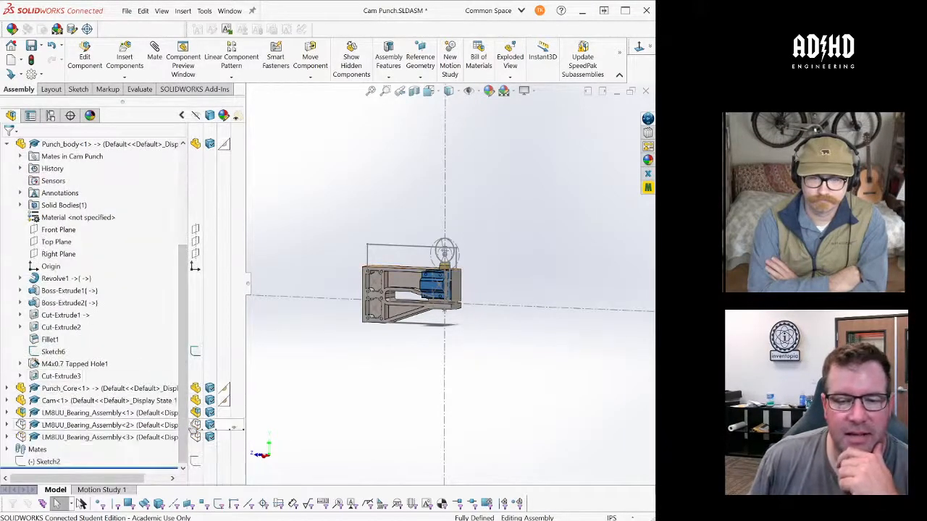
{"action": "left_click", "coordinate": [195, 425]}
{"action": "left_click", "coordinate": [196, 437]}
{"action": "scroll", "coordinate": [201, 258], "scroll_direction": "up", "scroll_amount": 5}
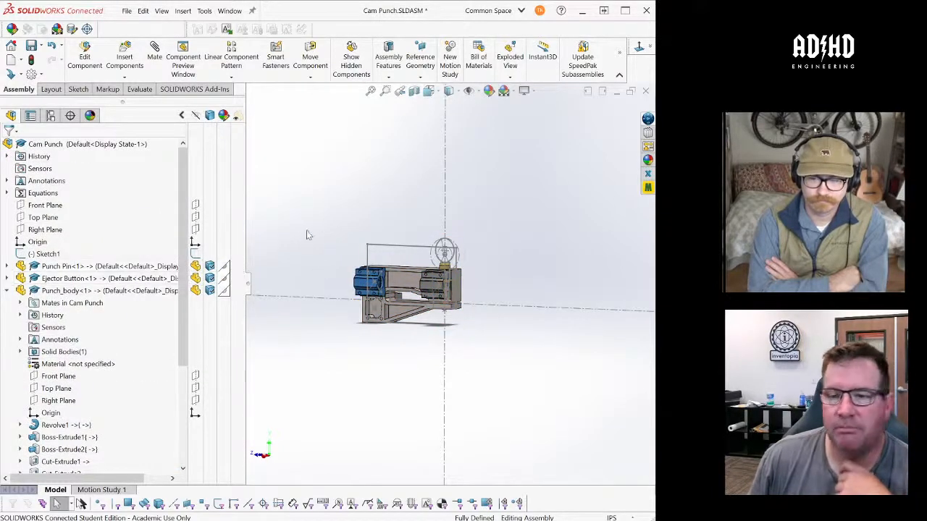
{"action": "middle_click_drag", "start_coordinate": [306, 233], "coordinate": [350, 257]}
{"action": "scroll", "coordinate": [485, 247], "scroll_direction": "down", "scroll_amount": 3}
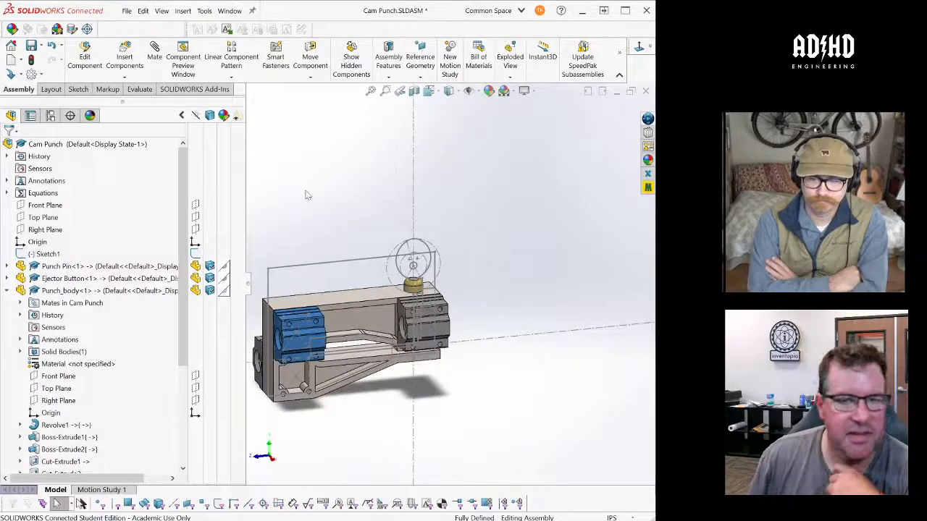
{"action": "left_click", "coordinate": [509, 282]}
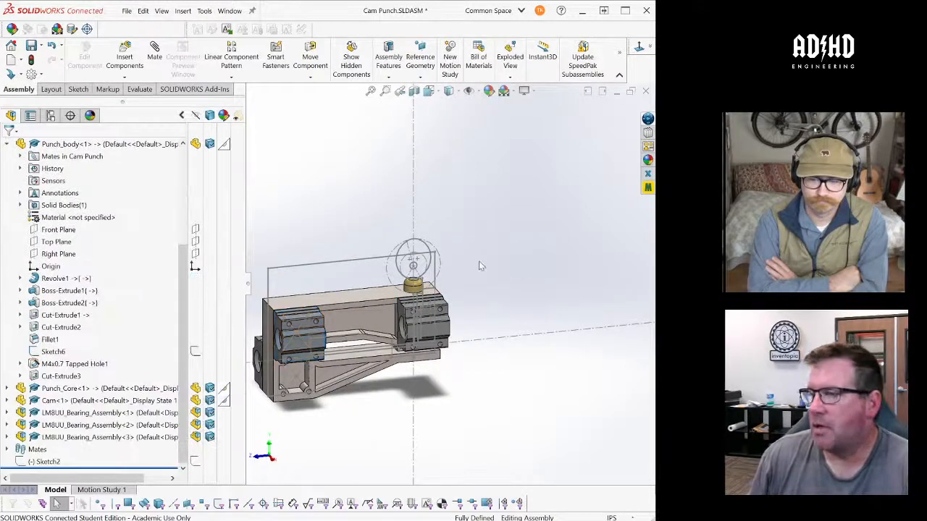
- Examine the full punch assembly from several angles, focusing on how the bearing blocks sit on the body
{"action": "scroll", "coordinate": [370, 396], "scroll_direction": "down", "scroll_amount": 5}
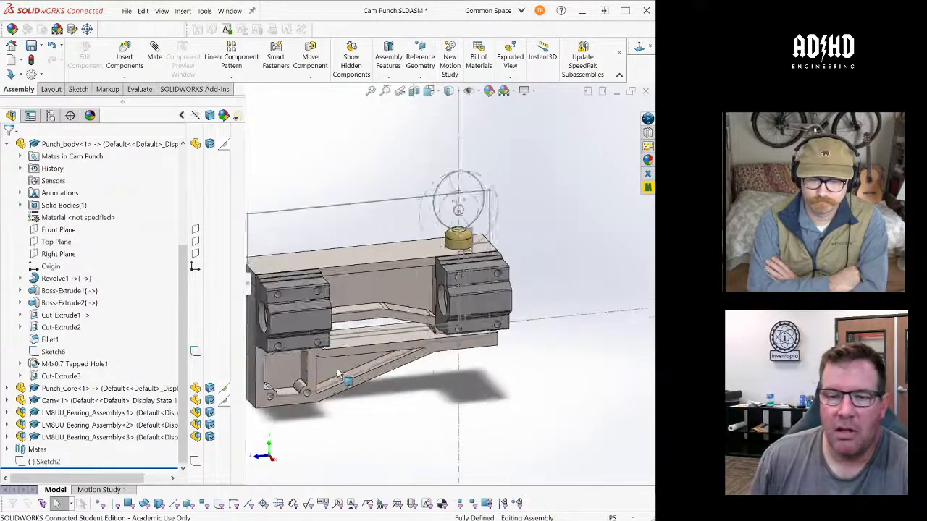
{"action": "scroll", "coordinate": [373, 369], "scroll_direction": "up", "scroll_amount": 3}
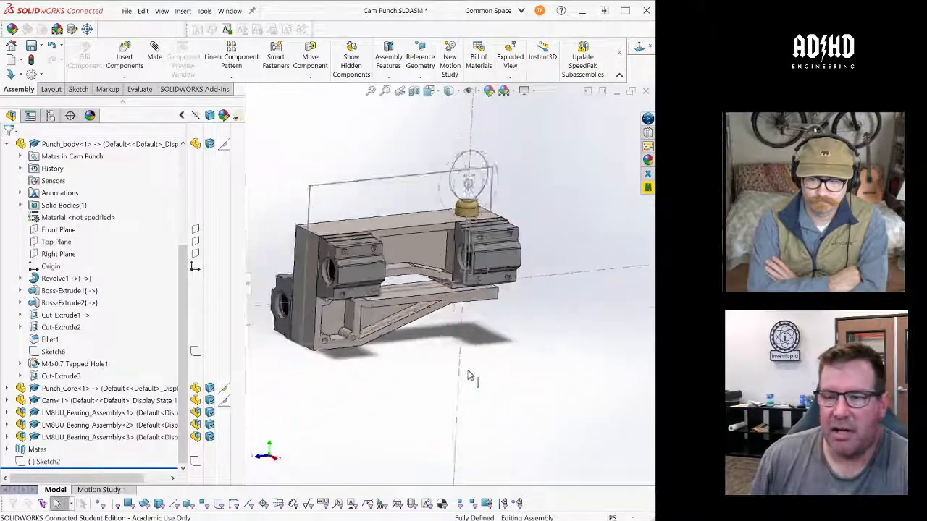
{"action": "scroll", "coordinate": [468, 377], "scroll_direction": "down", "scroll_amount": 2}
{"action": "middle_click_drag", "start_coordinate": [468, 377], "coordinate": [464, 355]}
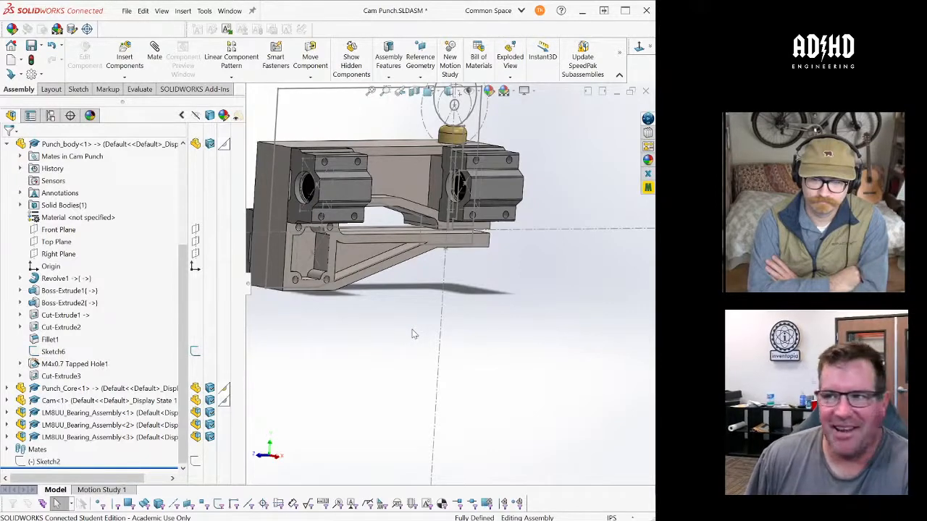
{"action": "left_click_drag", "start_coordinate": [655, 295], "coordinate": [706, 297]}
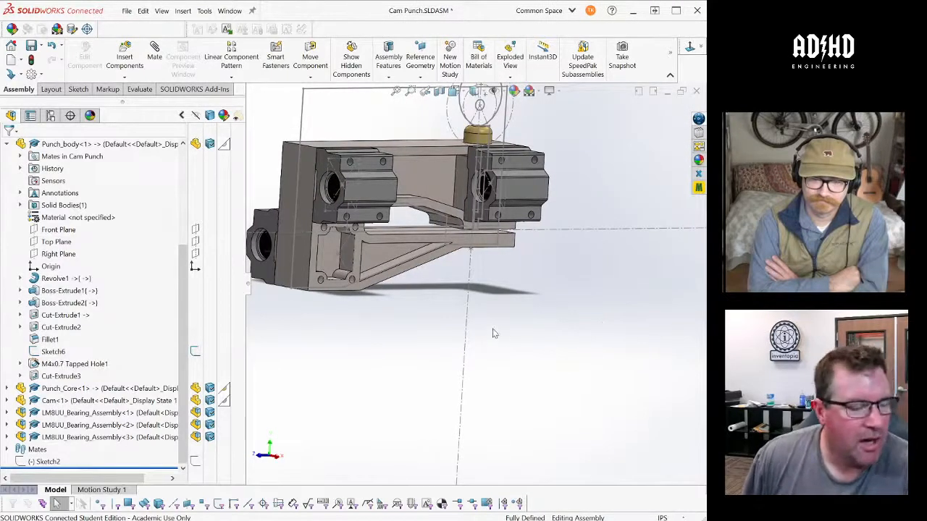
{"action": "middle_click_drag", "start_coordinate": [541, 282], "coordinate": [546, 307]}
{"action": "scroll", "coordinate": [577, 314], "scroll_direction": "up", "scroll_amount": 2}
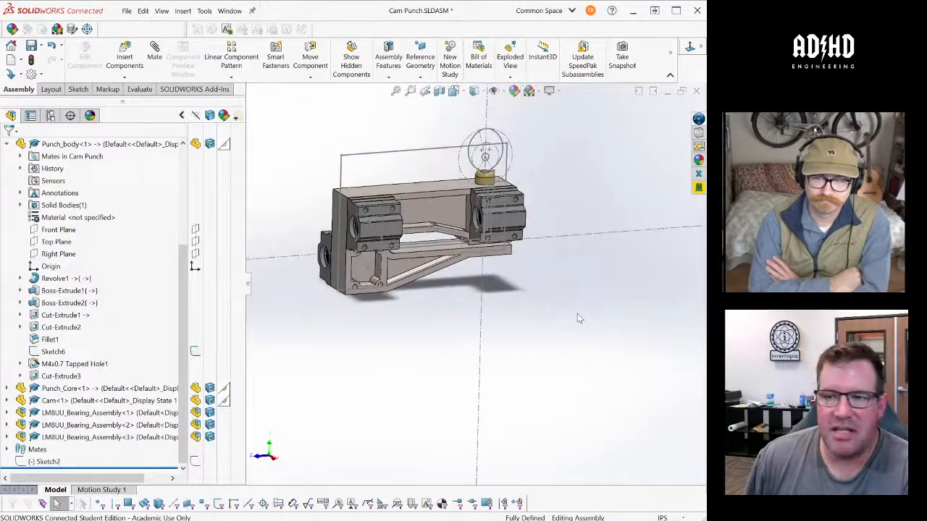
{"action": "scroll", "coordinate": [361, 295], "scroll_direction": "down", "scroll_amount": 1}
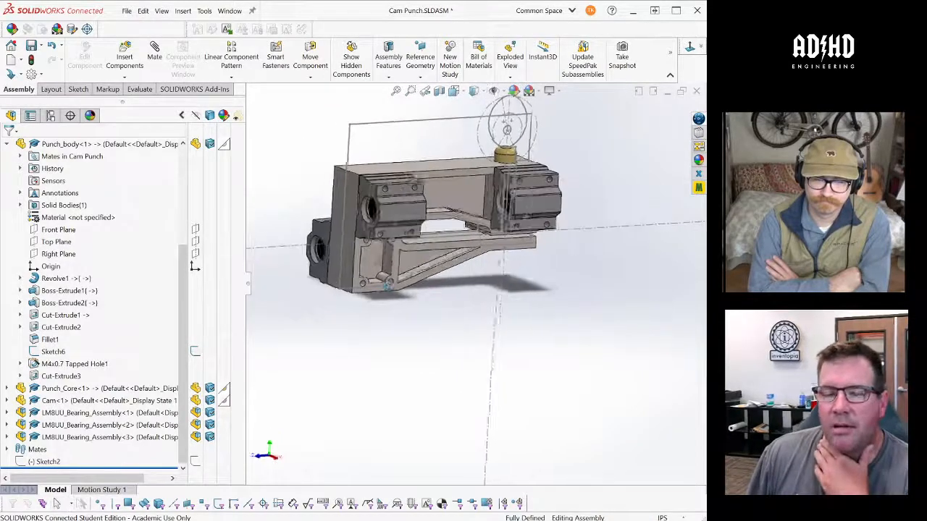
{"action": "scroll", "coordinate": [354, 294], "scroll_direction": "up", "scroll_amount": 1}
{"action": "middle_click_drag", "start_coordinate": [273, 278], "coordinate": [294, 286]}
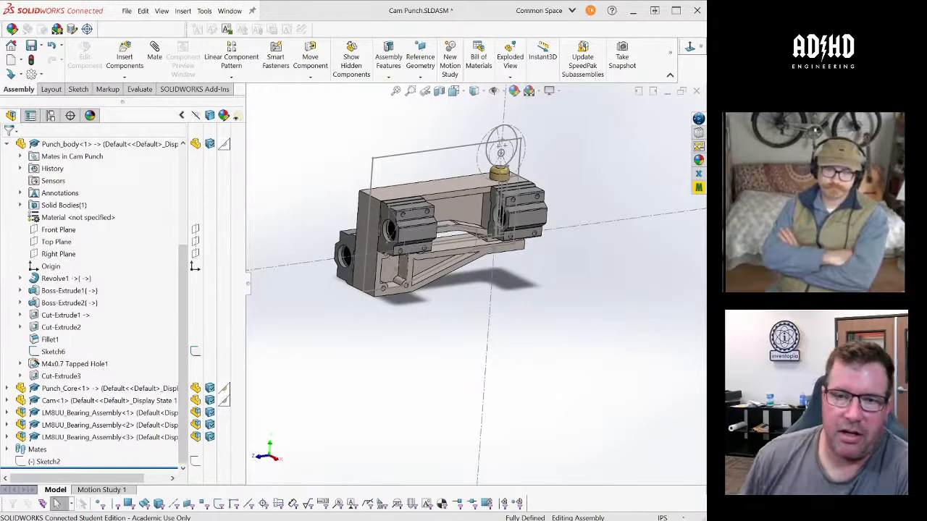
{"action": "middle_click_drag", "start_coordinate": [311, 327], "coordinate": [347, 320]}
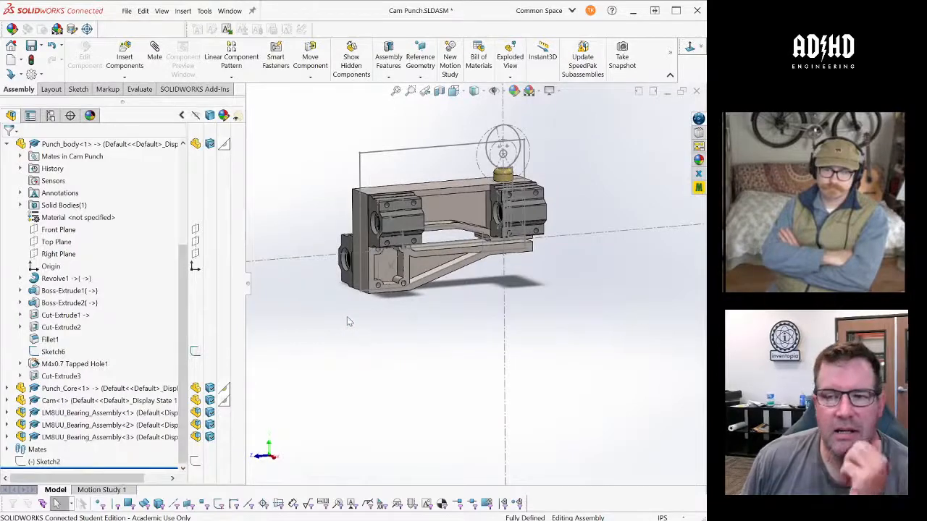
- Inspect the slot above the body's lower arm, its long upper edge, and the cam circle in the layout sketch
{"action": "scroll", "coordinate": [472, 246], "scroll_direction": "down", "scroll_amount": 6}
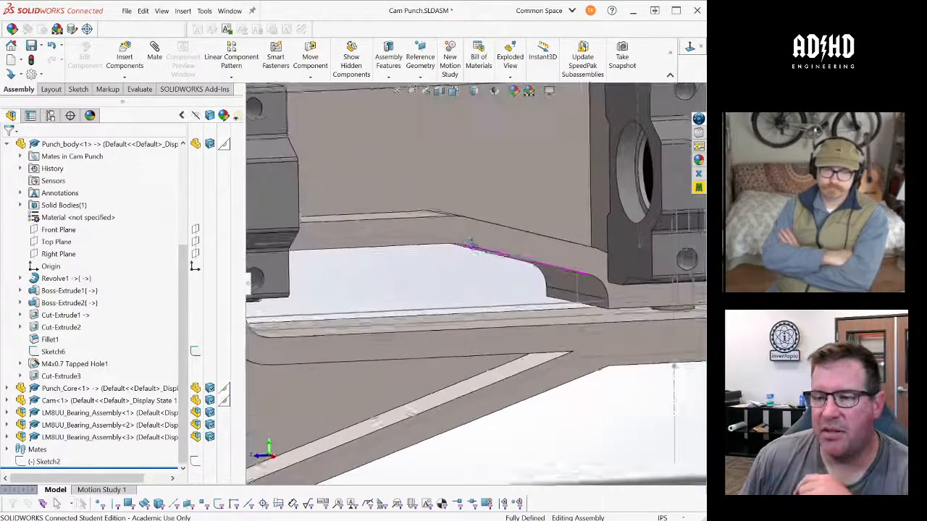
{"action": "scroll", "coordinate": [472, 247], "scroll_direction": "up", "scroll_amount": 6}
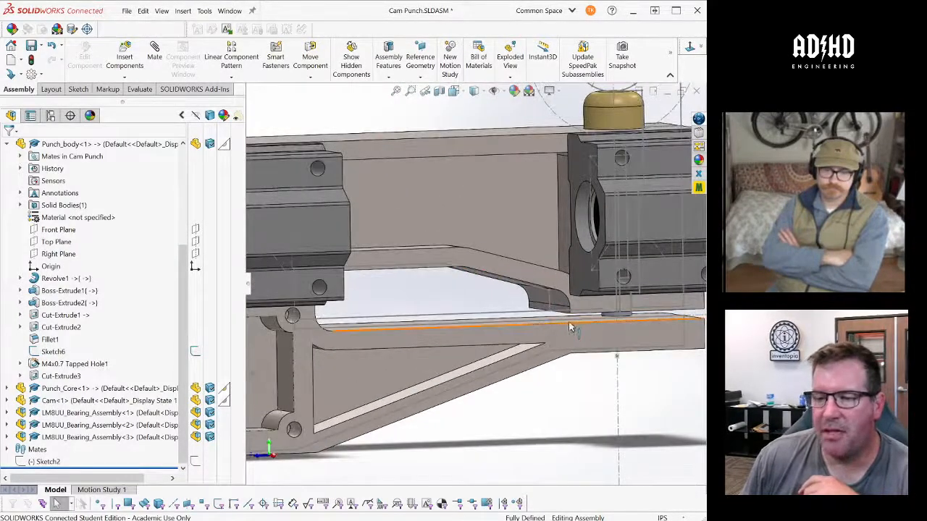
{"action": "left_click", "coordinate": [536, 323]}
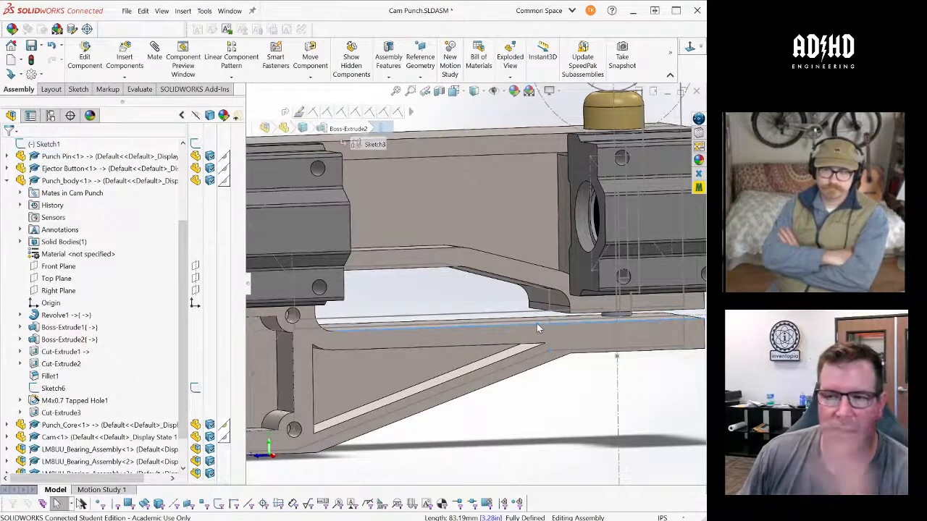
{"action": "scroll", "coordinate": [535, 322], "scroll_direction": "up", "scroll_amount": 4}
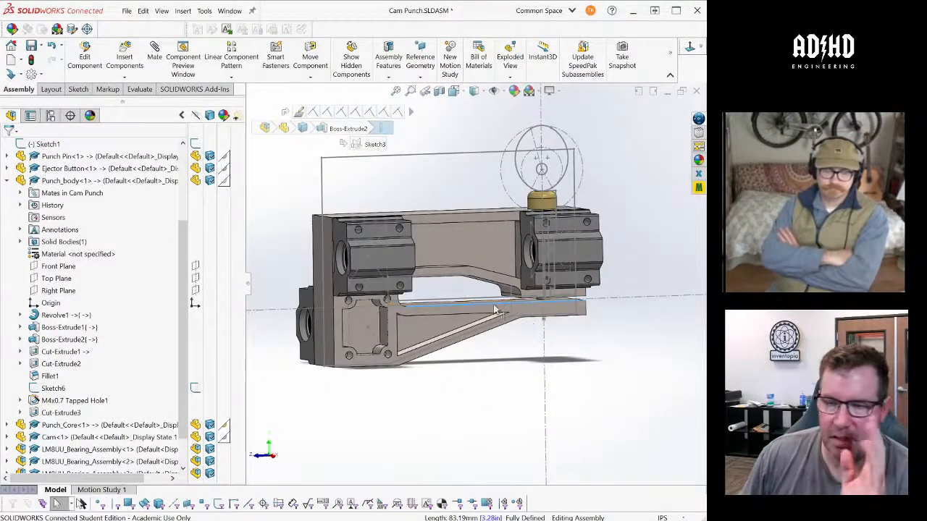
{"action": "middle_click_drag", "start_coordinate": [518, 321], "coordinate": [524, 218]}
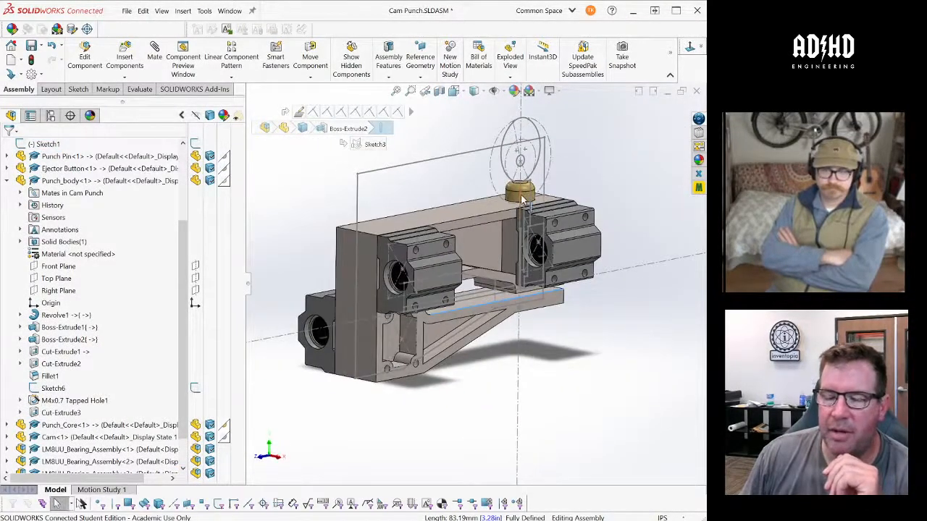
{"action": "left_click", "coordinate": [539, 129]}
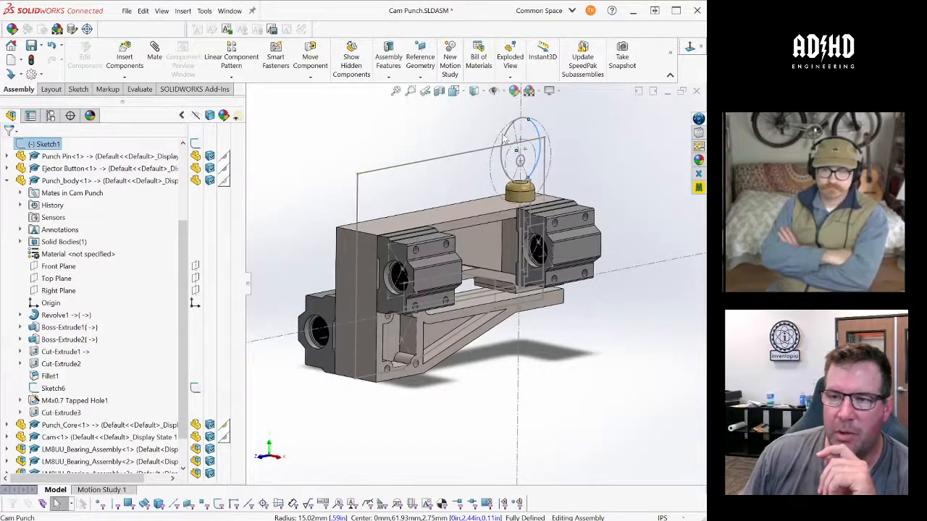
{"action": "left_click", "coordinate": [457, 135]}
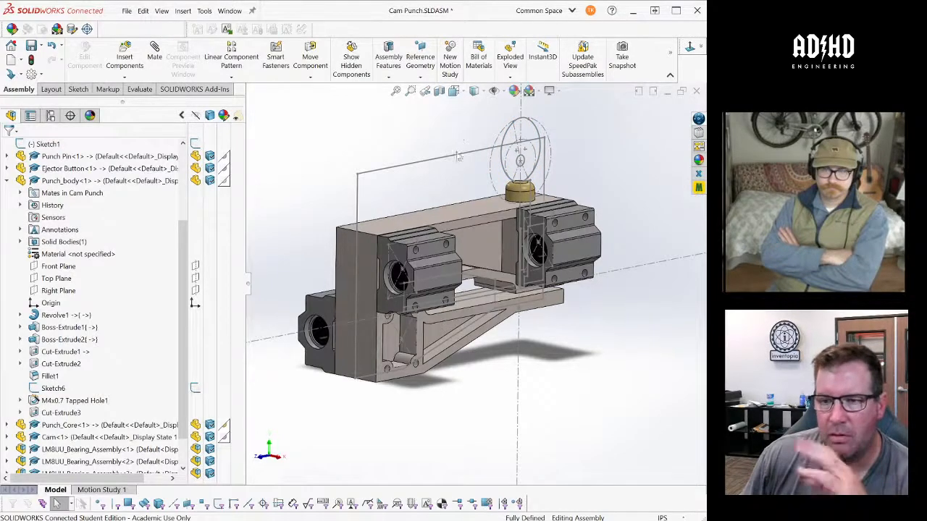
{"action": "middle_click_drag", "start_coordinate": [461, 216], "coordinate": [446, 207]}
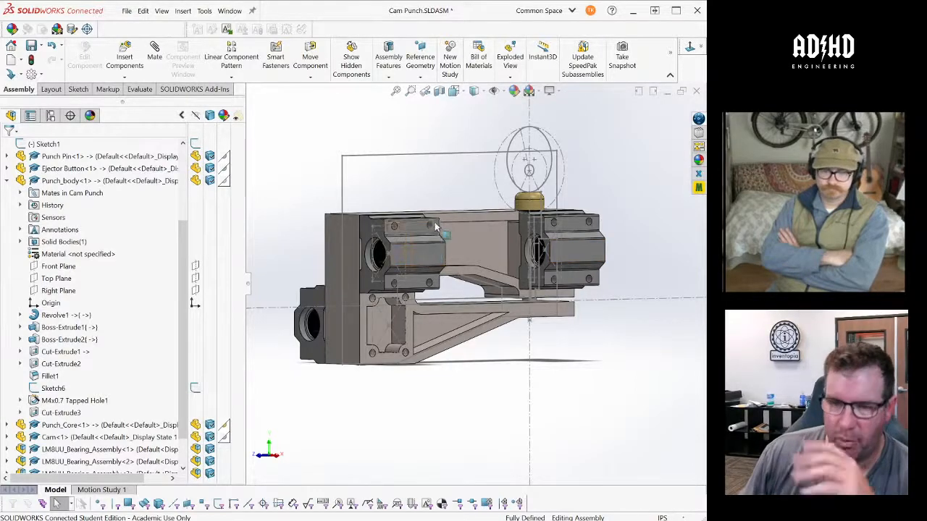
{"action": "middle_click_drag", "start_coordinate": [430, 216], "coordinate": [535, 324]}
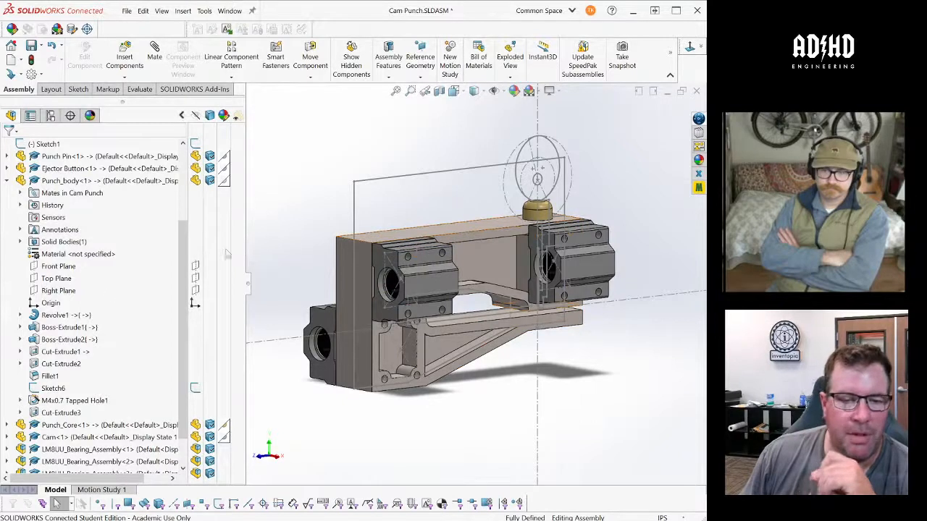
- Open the Punch_body part from the assembly in its own window
{"action": "left_click", "coordinate": [491, 227]}
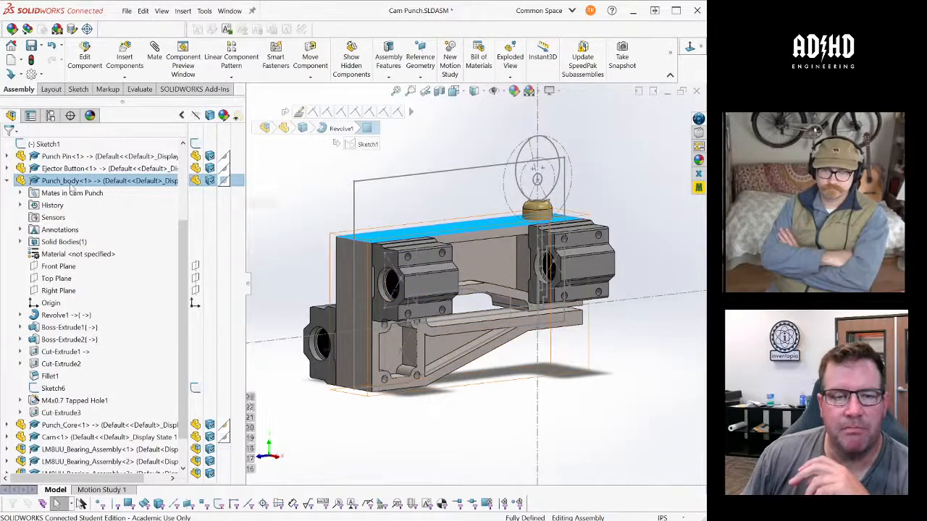
{"action": "left_click", "coordinate": [71, 182]}
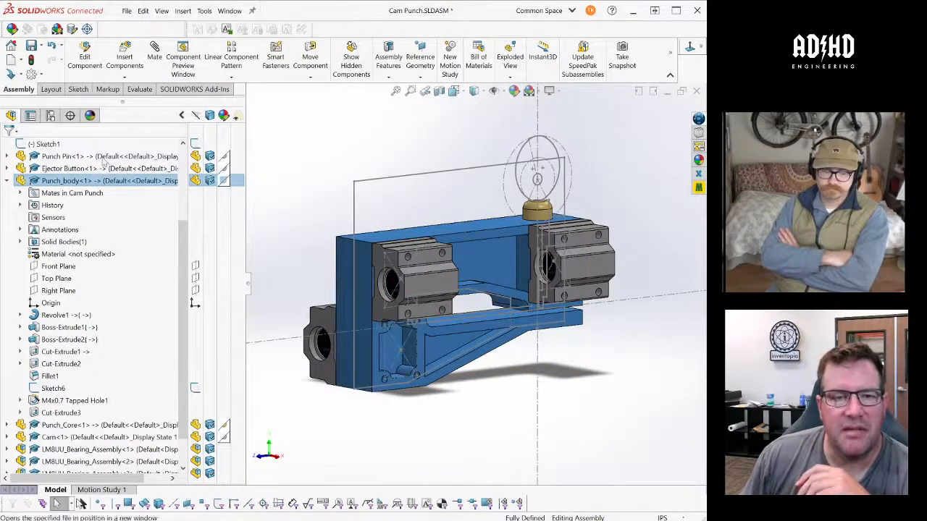
{"action": "left_click", "coordinate": [84, 157]}
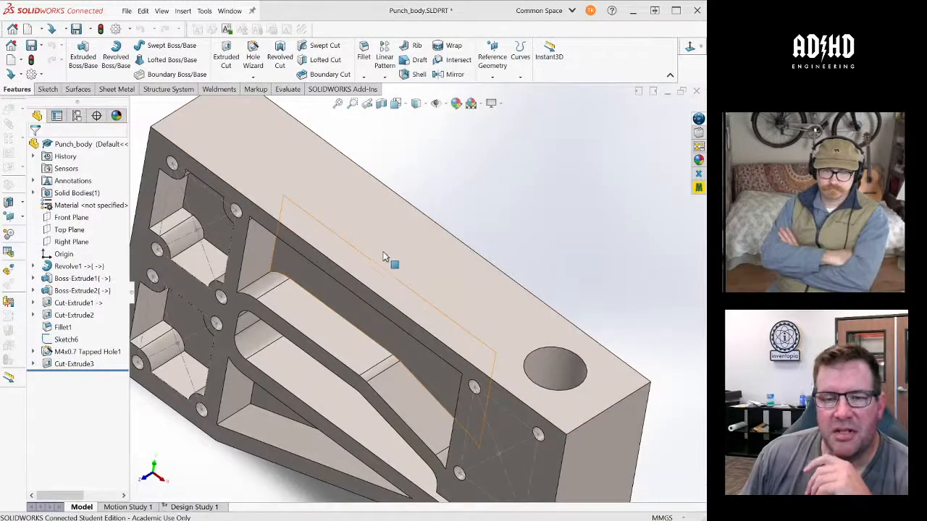
- Examine the narrow gap between the punch body's bearing mount and lower arm from below and from the side
{"action": "left_click", "coordinate": [497, 223]}
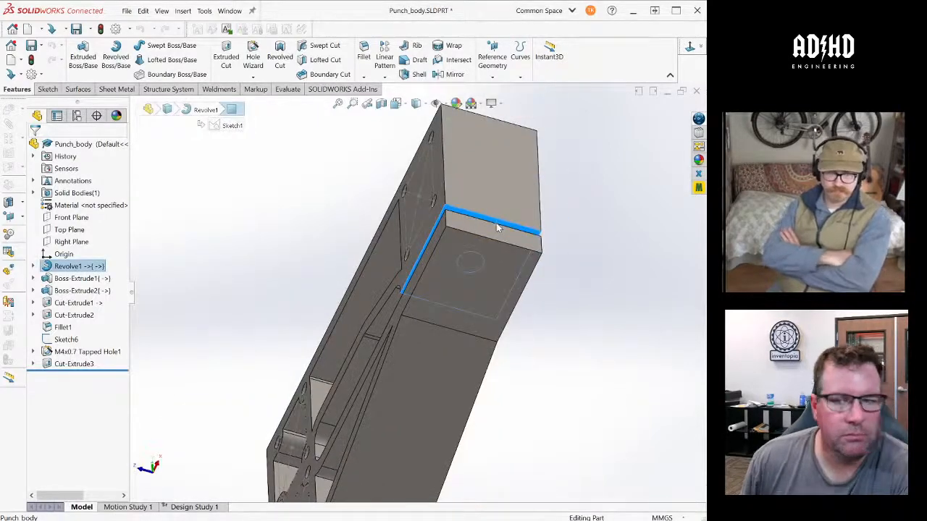
{"action": "middle_click_drag", "start_coordinate": [540, 243], "coordinate": [601, 330]}
{"action": "scroll", "coordinate": [601, 330], "scroll_direction": "up", "scroll_amount": 2}
{"action": "scroll", "coordinate": [601, 328], "scroll_direction": "up", "scroll_amount": 1}
{"action": "middle_click_drag", "start_coordinate": [356, 190], "coordinate": [546, 219]}
{"action": "scroll", "coordinate": [389, 198], "scroll_direction": "down", "scroll_amount": 2}
{"action": "scroll", "coordinate": [546, 219], "scroll_direction": "up", "scroll_amount": 2}
{"action": "scroll", "coordinate": [546, 219], "scroll_direction": "down", "scroll_amount": 2}
{"action": "scroll", "coordinate": [265, 177], "scroll_direction": "down", "scroll_amount": 3}
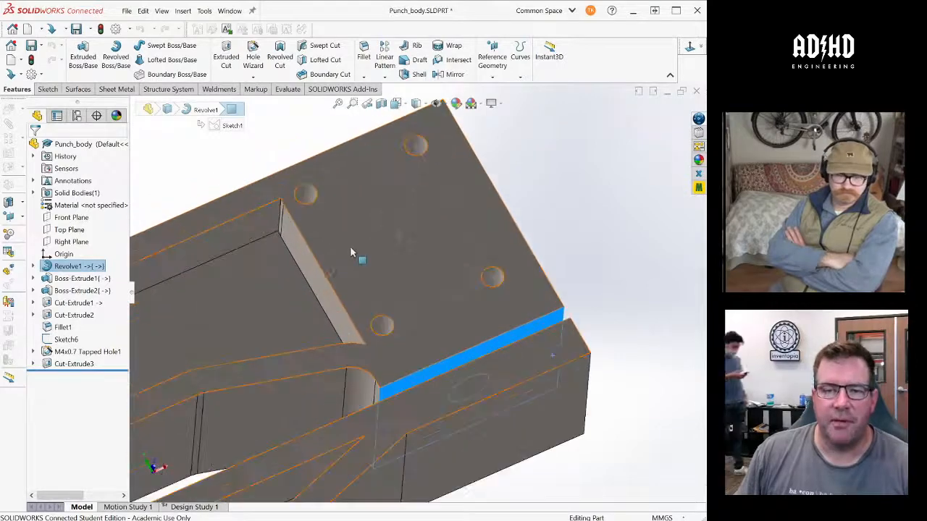
{"action": "scroll", "coordinate": [350, 252], "scroll_direction": "up", "scroll_amount": 2}
{"action": "middle_click_drag", "start_coordinate": [350, 249], "coordinate": [506, 243]}
{"action": "left_click", "coordinate": [583, 228]}
{"action": "middle_click_drag", "start_coordinate": [582, 227], "coordinate": [580, 223]}
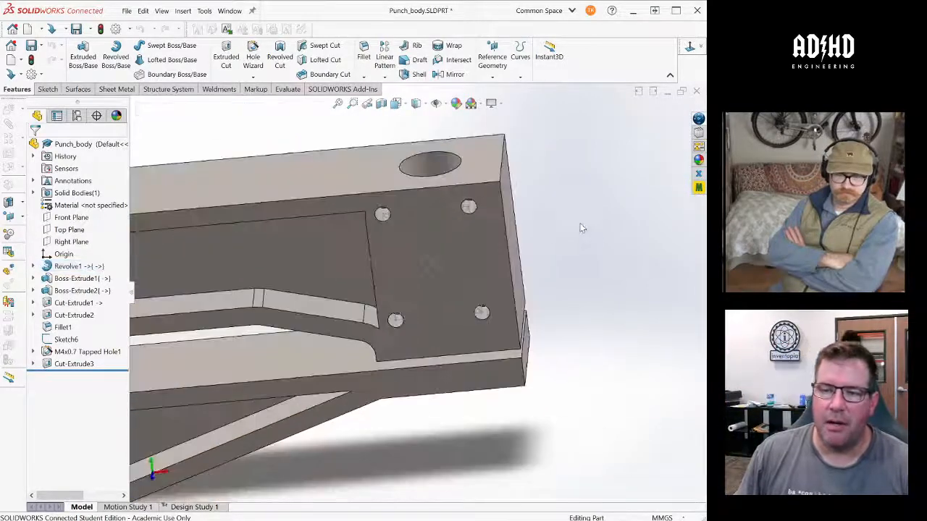
- Check the length of the short top edge beside the punch hole and inspect the body's pockets, slot and mounting holes
{"action": "left_click", "coordinate": [504, 161]}
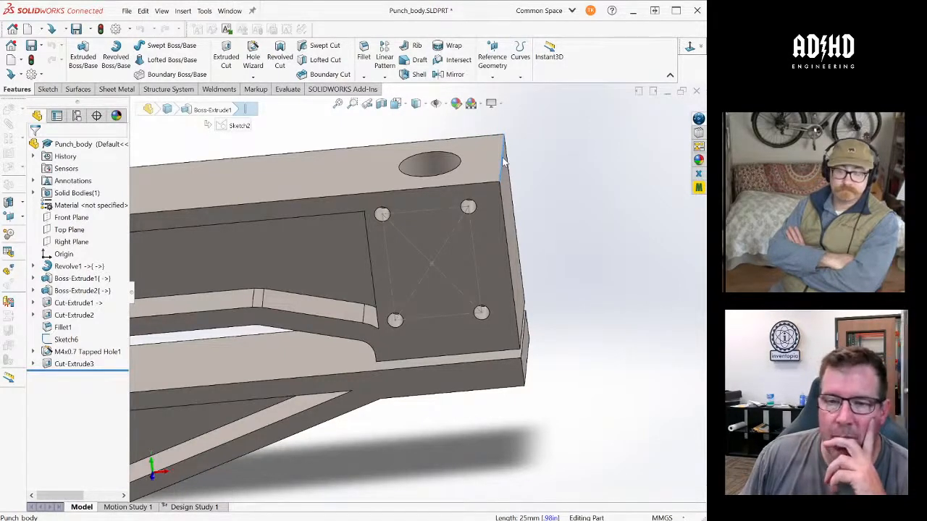
{"action": "scroll", "coordinate": [617, 199], "scroll_direction": "up", "scroll_amount": 2}
{"action": "middle_click_drag", "start_coordinate": [618, 199], "coordinate": [532, 262]}
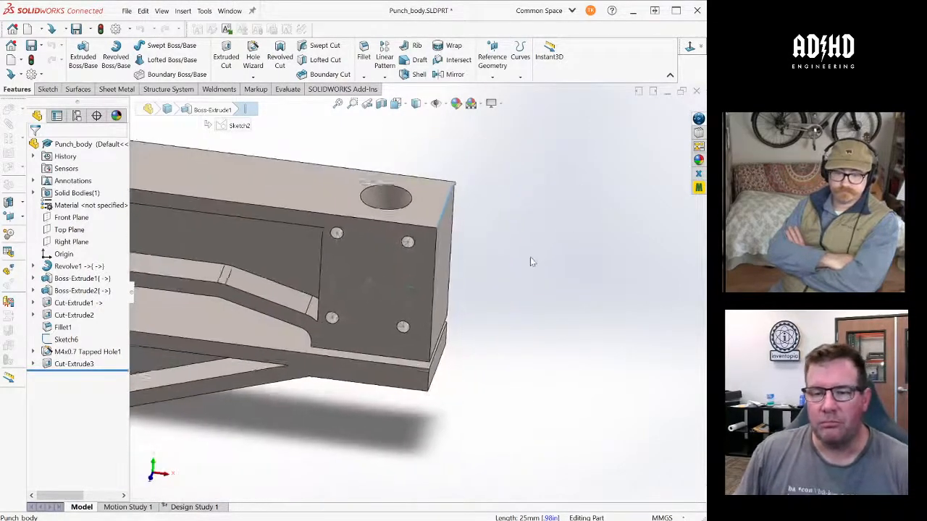
{"action": "scroll", "coordinate": [528, 263], "scroll_direction": "up", "scroll_amount": 4}
{"action": "scroll", "coordinate": [326, 368], "scroll_direction": "down", "scroll_amount": 4}
{"action": "middle_click_drag", "start_coordinate": [335, 351], "coordinate": [355, 244]}
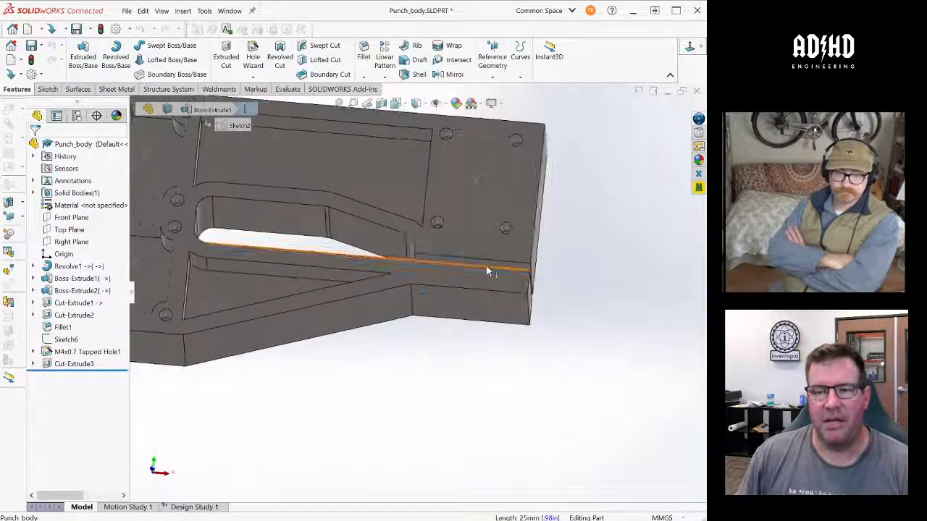
{"action": "middle_click_drag", "start_coordinate": [422, 181], "coordinate": [455, 174]}
{"action": "middle_click_drag", "start_coordinate": [441, 256], "coordinate": [262, 257]}
{"action": "scroll", "coordinate": [262, 256], "scroll_direction": "up", "scroll_amount": 3}
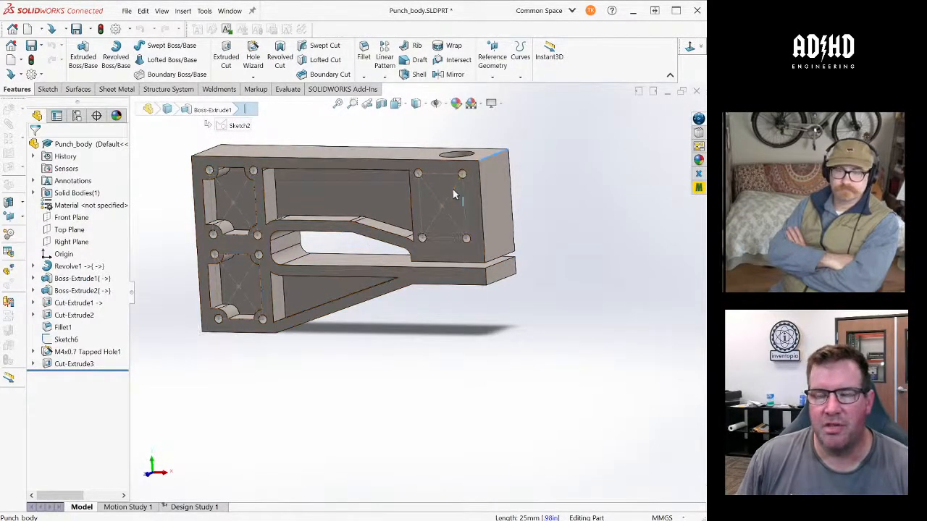
{"action": "middle_click_drag", "start_coordinate": [456, 195], "coordinate": [453, 202]}
{"action": "scroll", "coordinate": [443, 205], "scroll_direction": "down", "scroll_amount": 2}
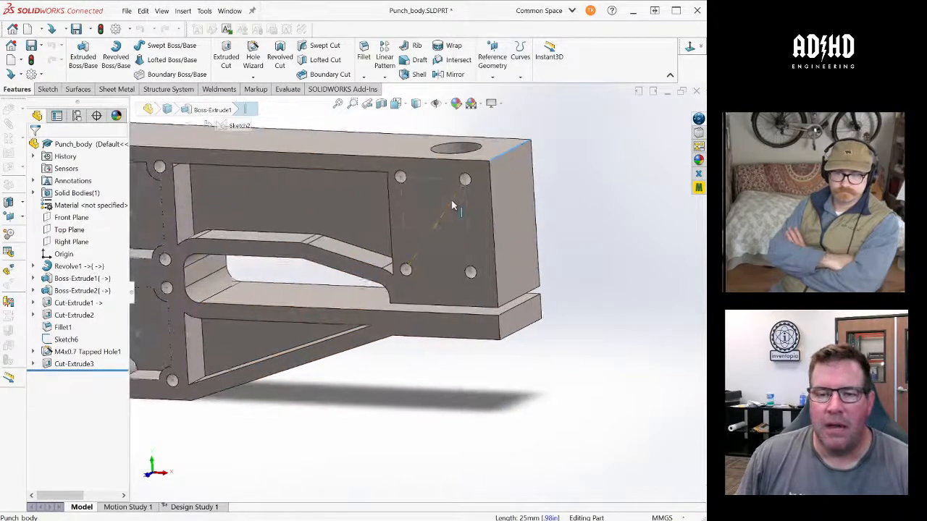
- Section the punch body along the Front Plane to expose the interior of the punch hole
{"action": "middle_click_drag", "start_coordinate": [437, 296], "coordinate": [589, 276]}
{"action": "left_click", "coordinate": [494, 313]}
{"action": "middle_click_drag", "start_coordinate": [408, 311], "coordinate": [509, 183]}
{"action": "scroll", "coordinate": [500, 261], "scroll_direction": "down", "scroll_amount": 2}
{"action": "left_click", "coordinate": [488, 267]}
{"action": "left_click", "coordinate": [381, 104]}
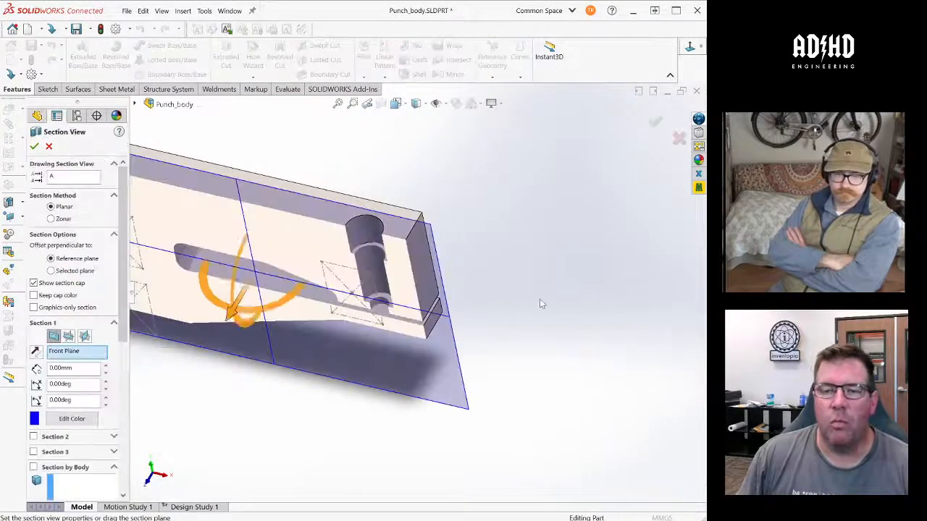
{"action": "left_click", "coordinate": [49, 146]}
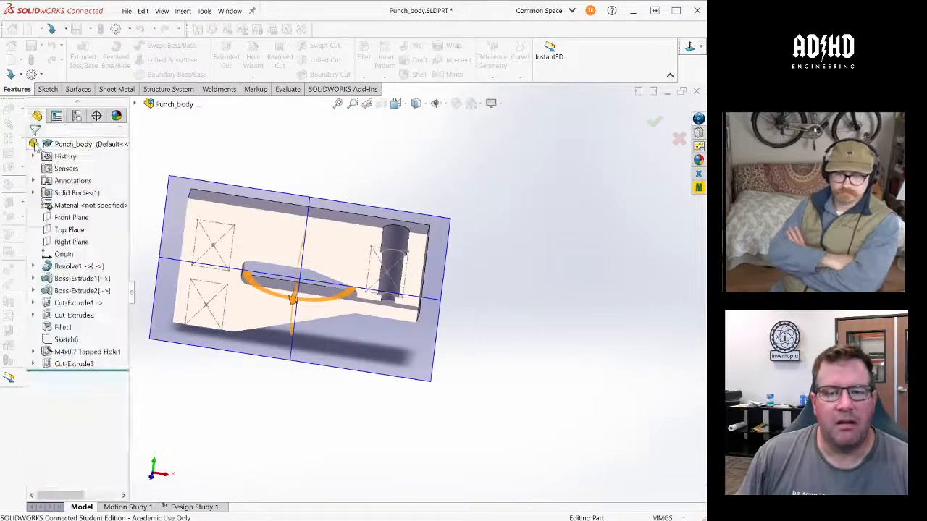
- Examine the stepped punch hole and the narrow gap above the lower arm in the sectioned body
{"action": "scroll", "coordinate": [375, 309], "scroll_direction": "down", "scroll_amount": 4}
{"action": "middle_click_drag", "start_coordinate": [375, 309], "coordinate": [398, 246]}
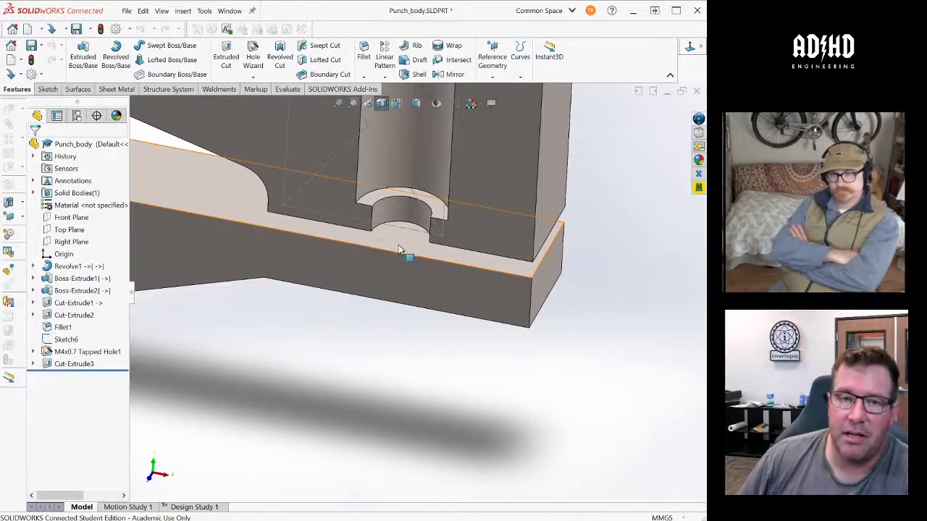
{"action": "scroll", "coordinate": [423, 352], "scroll_direction": "up", "scroll_amount": 2}
{"action": "scroll", "coordinate": [423, 352], "scroll_direction": "up", "scroll_amount": 1}
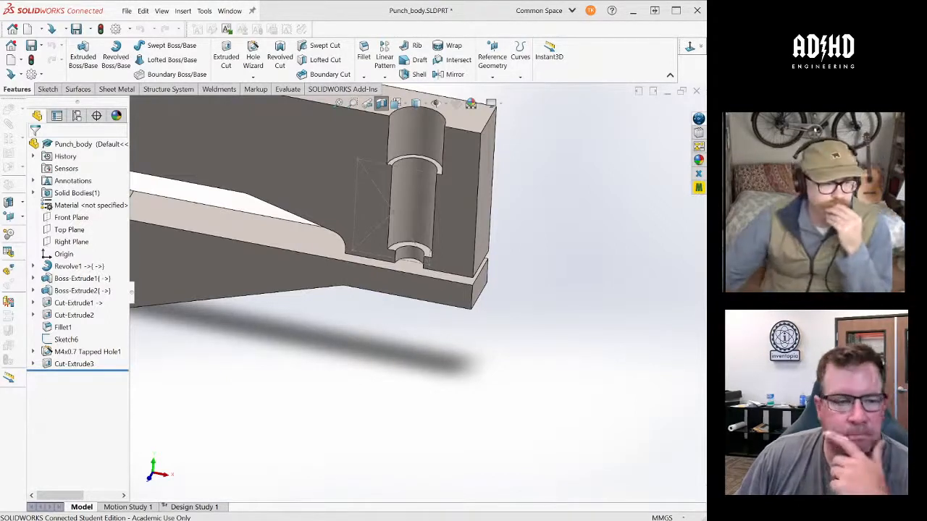
{"action": "scroll", "coordinate": [418, 282], "scroll_direction": "up", "scroll_amount": 2}
{"action": "scroll", "coordinate": [340, 283], "scroll_direction": "down", "scroll_amount": 1}
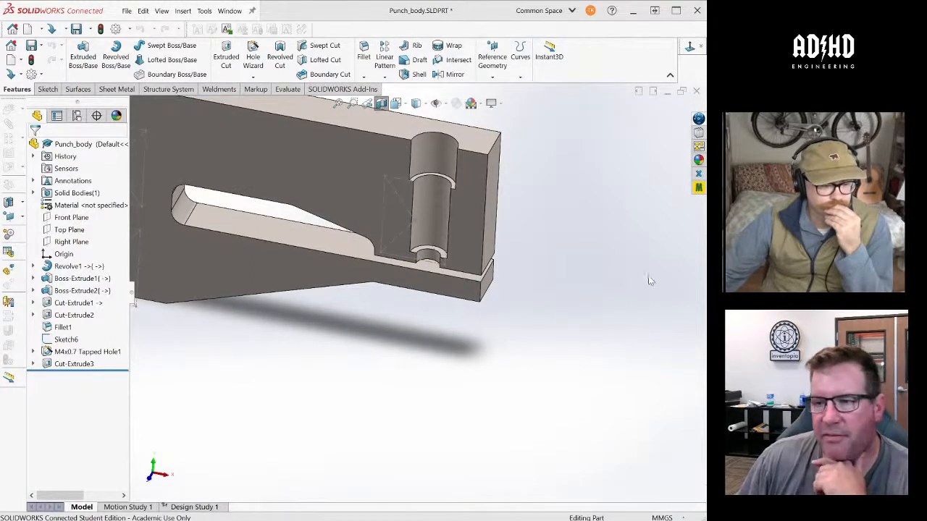
- Return to the Cam Punch assembly and examine how the bearing blocks are mounted on both sides of the punch body
{"action": "key", "text": "ctrl+Tab"}
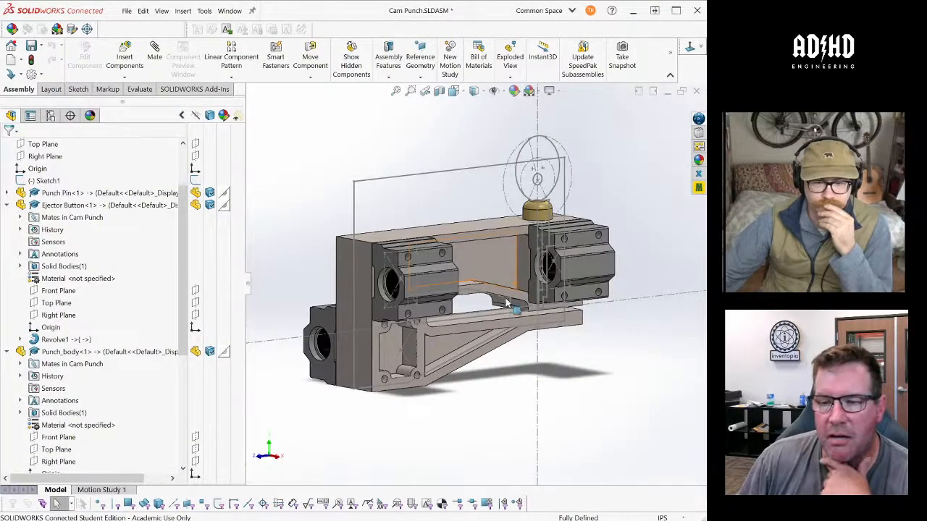
{"action": "middle_click_drag", "start_coordinate": [498, 289], "coordinate": [485, 318]}
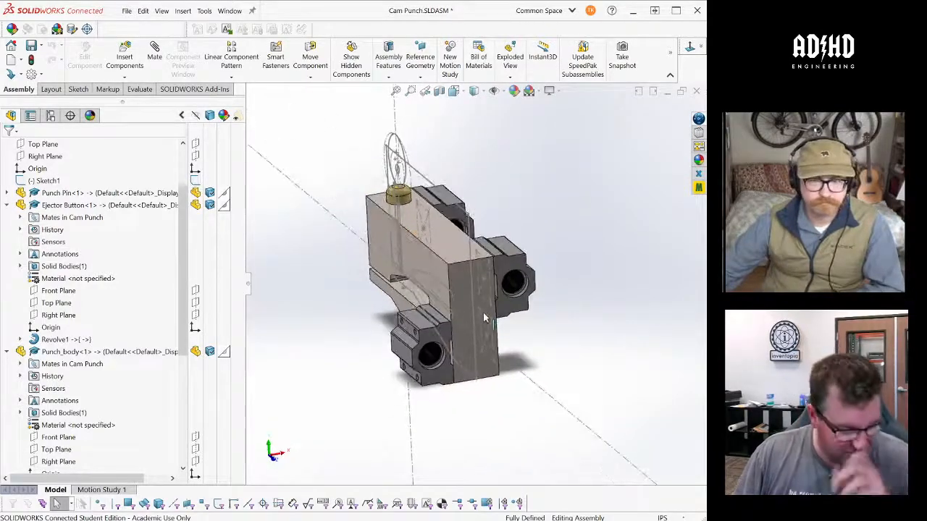
{"action": "scroll", "coordinate": [471, 290], "scroll_direction": "up", "scroll_amount": 5}
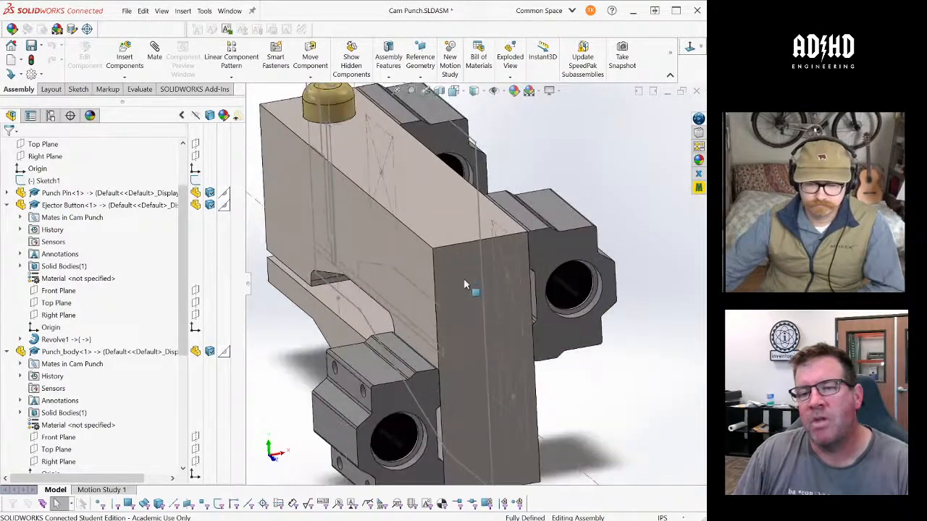
{"action": "scroll", "coordinate": [477, 290], "scroll_direction": "down", "scroll_amount": 8}
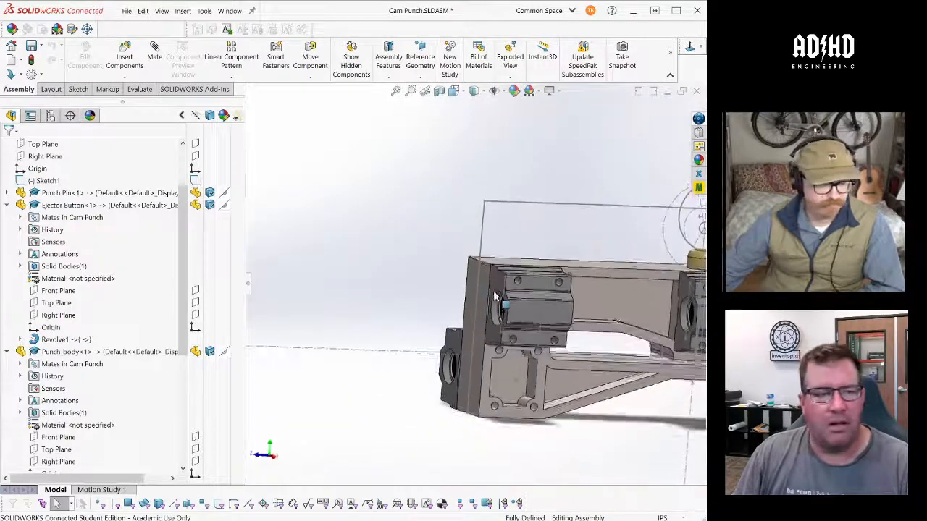
{"action": "middle_click_drag", "start_coordinate": [494, 297], "coordinate": [503, 296]}
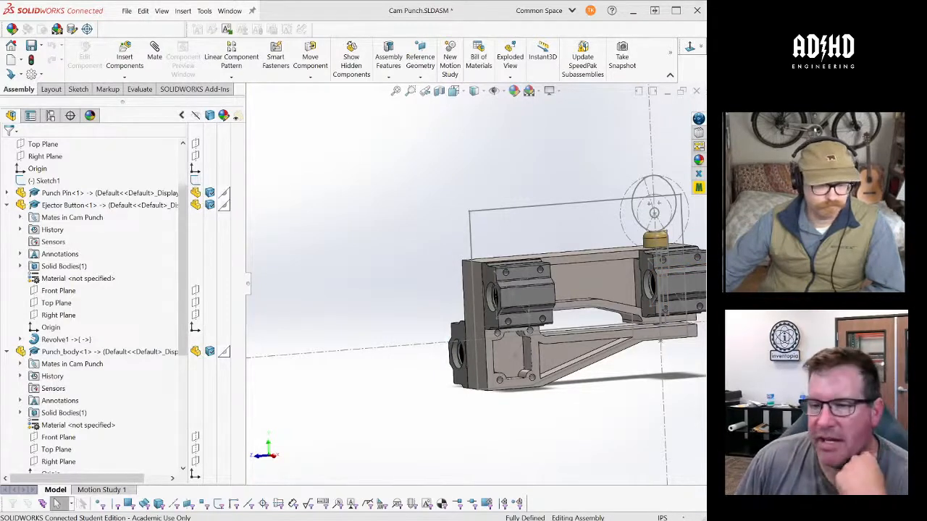
{"action": "scroll", "coordinate": [593, 284], "scroll_direction": "down", "scroll_amount": 3}
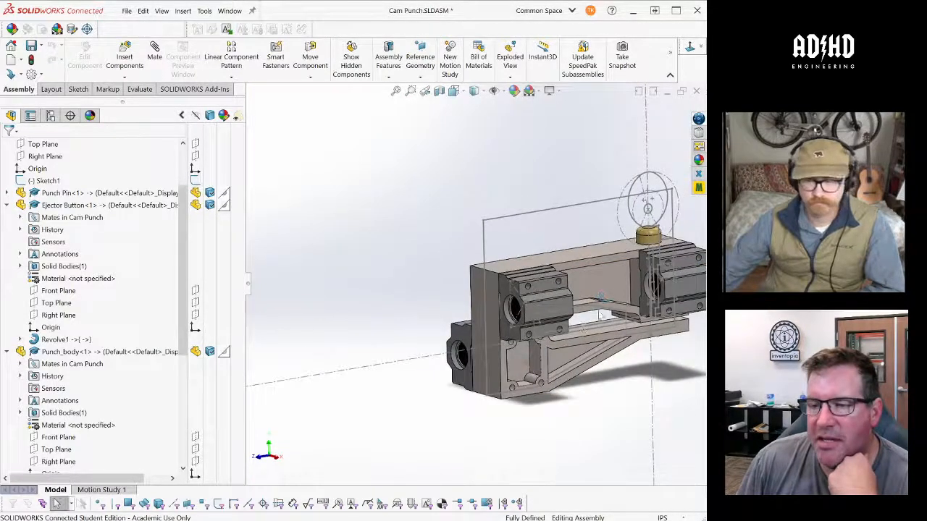
- Section the assembly along the Right Plane so the cut runs lengthwise through the ejector button and punch pin
{"action": "left_click", "coordinate": [439, 91]}
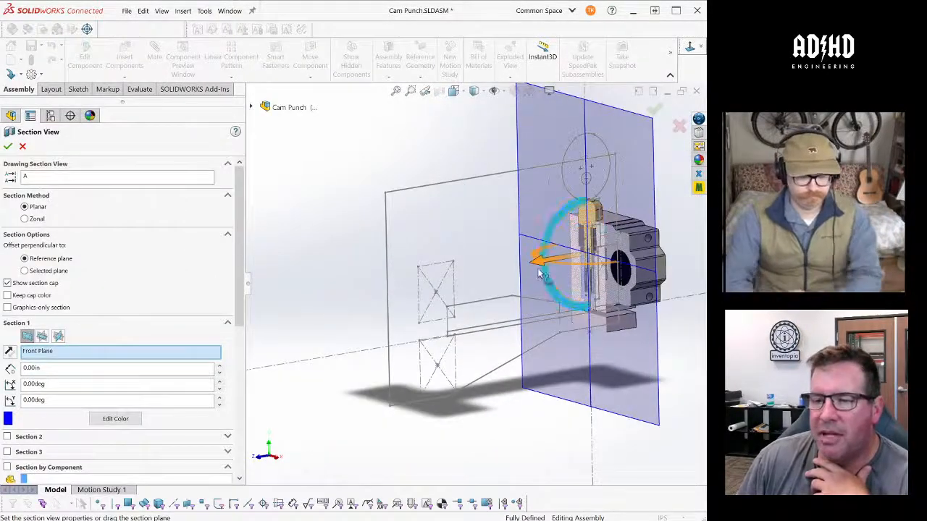
{"action": "left_click_drag", "start_coordinate": [537, 262], "coordinate": [462, 277]}
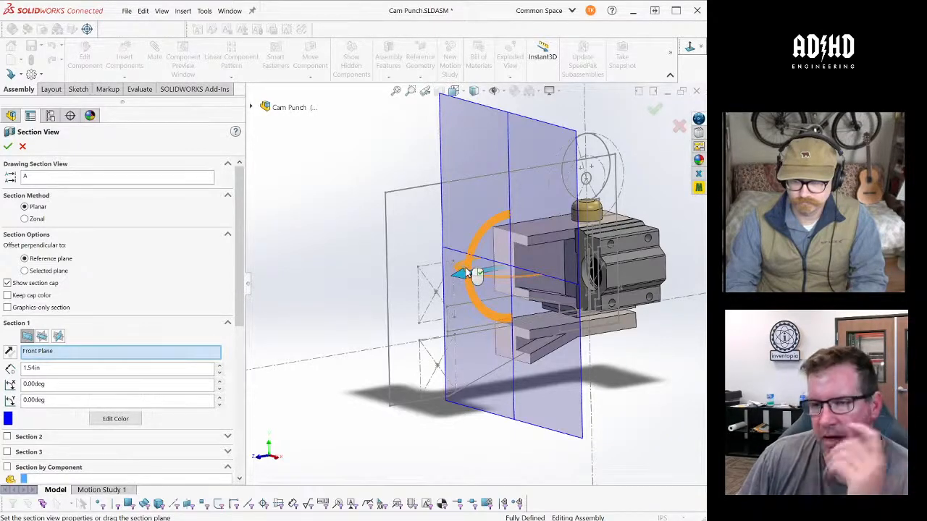
{"action": "left_click", "coordinate": [58, 335]}
{"action": "left_click", "coordinate": [22, 146]}
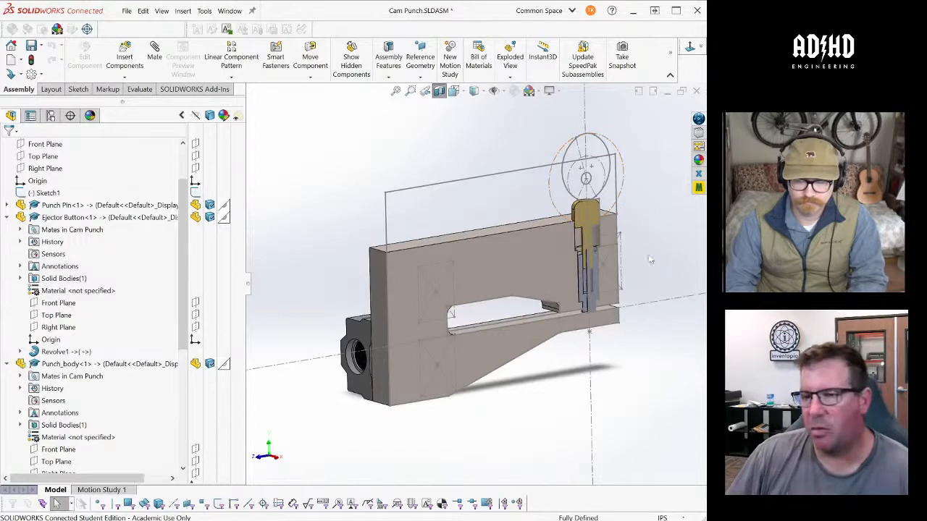
- View the sectioned punch mechanism straight on and check the cut face of the sleeve around the slender central pin
{"action": "scroll", "coordinate": [628, 255], "scroll_direction": "down", "scroll_amount": 4}
{"action": "key", "text": "ctrl+1"}
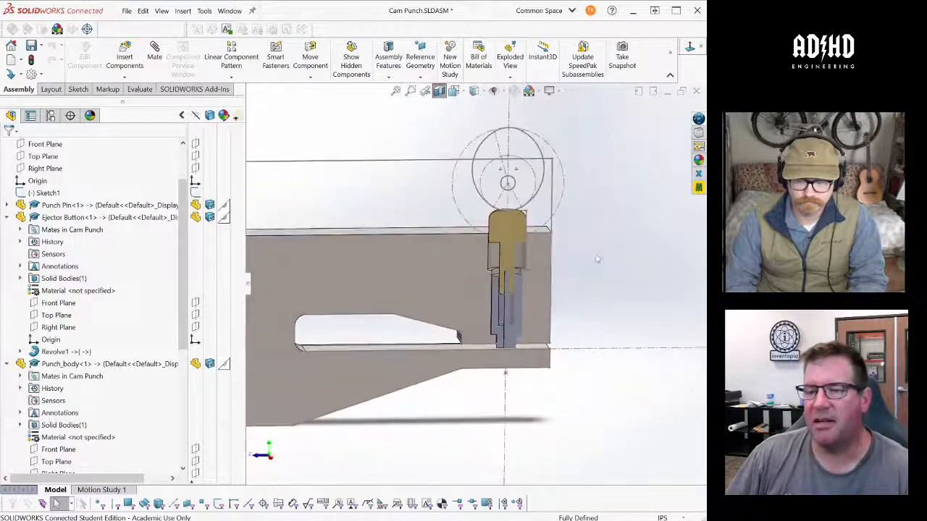
{"action": "scroll", "coordinate": [568, 308], "scroll_direction": "down", "scroll_amount": 5}
{"action": "scroll", "coordinate": [582, 298], "scroll_direction": "up", "scroll_amount": 3}
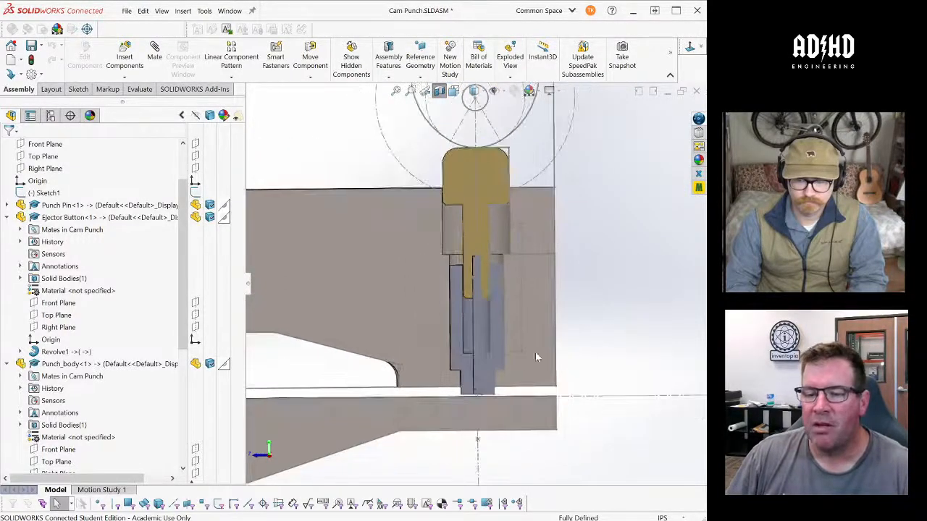
{"action": "scroll", "coordinate": [506, 365], "scroll_direction": "down", "scroll_amount": 3}
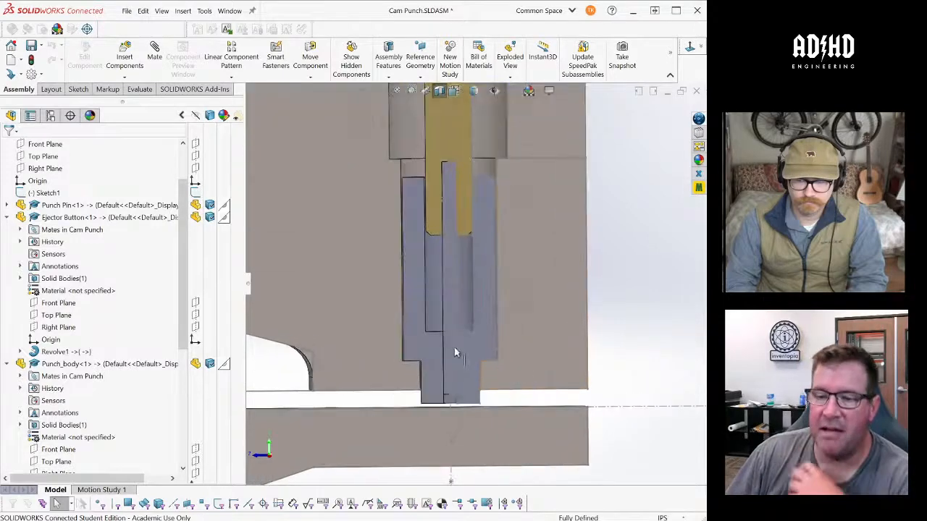
{"action": "left_click", "coordinate": [480, 282]}
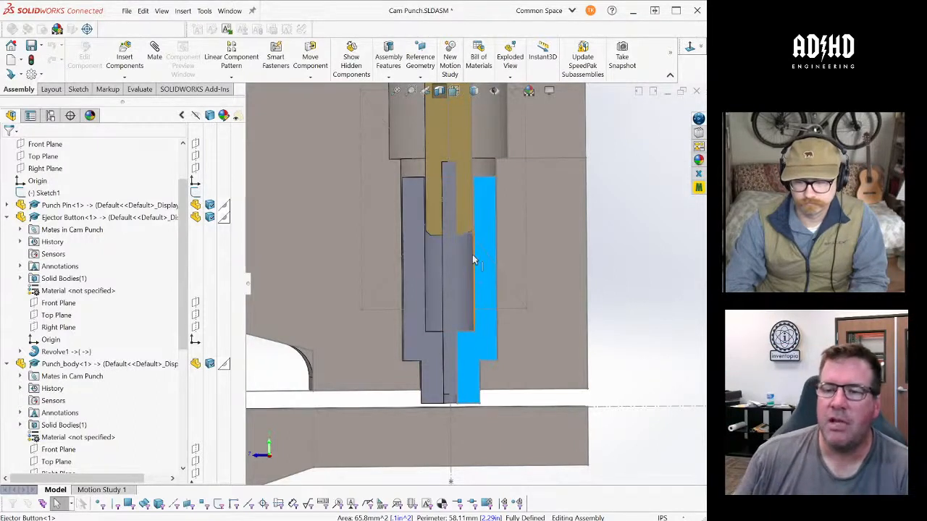
{"action": "middle_click_drag", "start_coordinate": [476, 261], "coordinate": [498, 301]}
{"action": "left_click", "coordinate": [629, 292]}
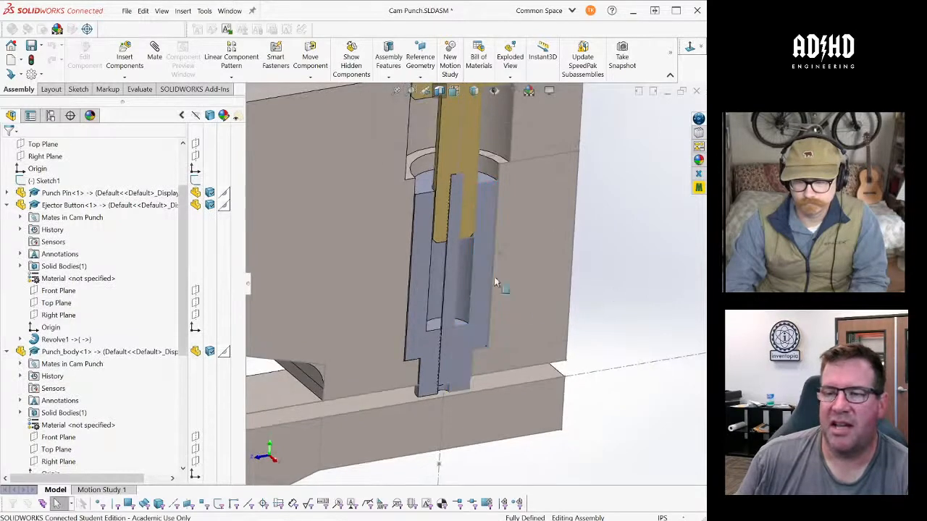
- Inspect the hollow bore inside the sleeve and how the gold button's stem fits into it
{"action": "scroll", "coordinate": [497, 280], "scroll_direction": "down", "scroll_amount": 5}
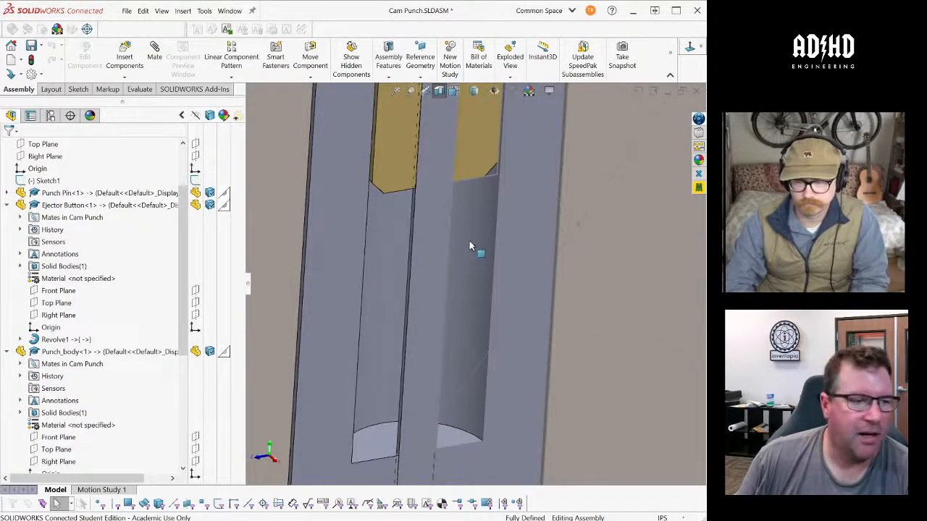
{"action": "scroll", "coordinate": [459, 257], "scroll_direction": "up", "scroll_amount": 3}
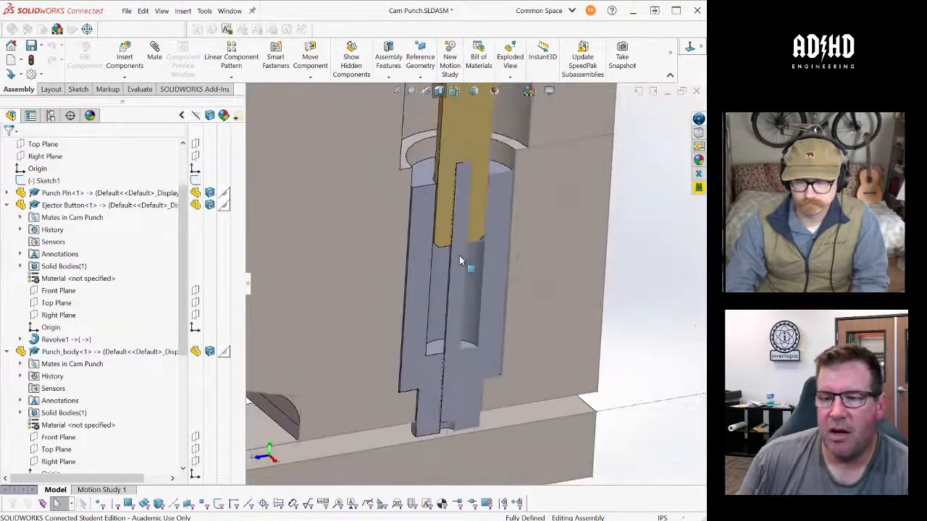
{"action": "left_click", "coordinate": [471, 371]}
{"action": "key", "text": "Escape"}
{"action": "scroll", "coordinate": [480, 296], "scroll_direction": "up", "scroll_amount": 2}
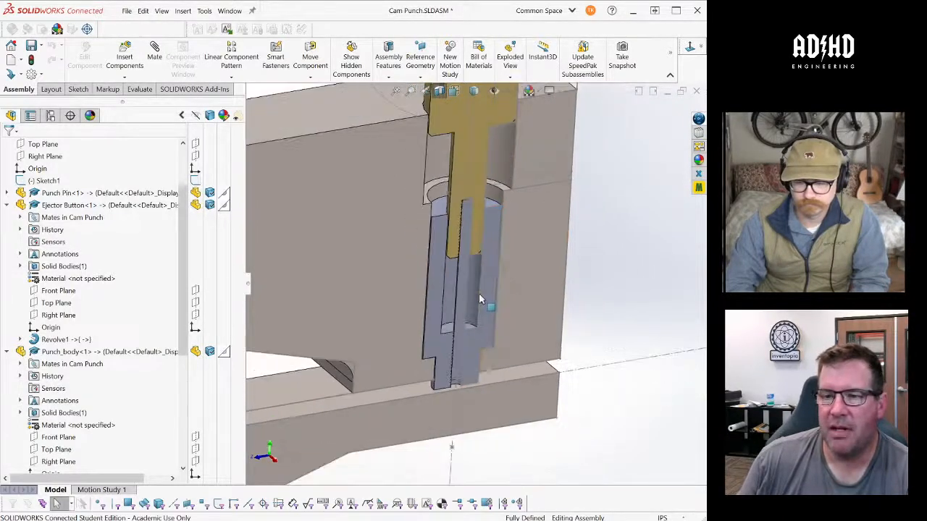
{"action": "scroll", "coordinate": [484, 171], "scroll_direction": "up", "scroll_amount": 2}
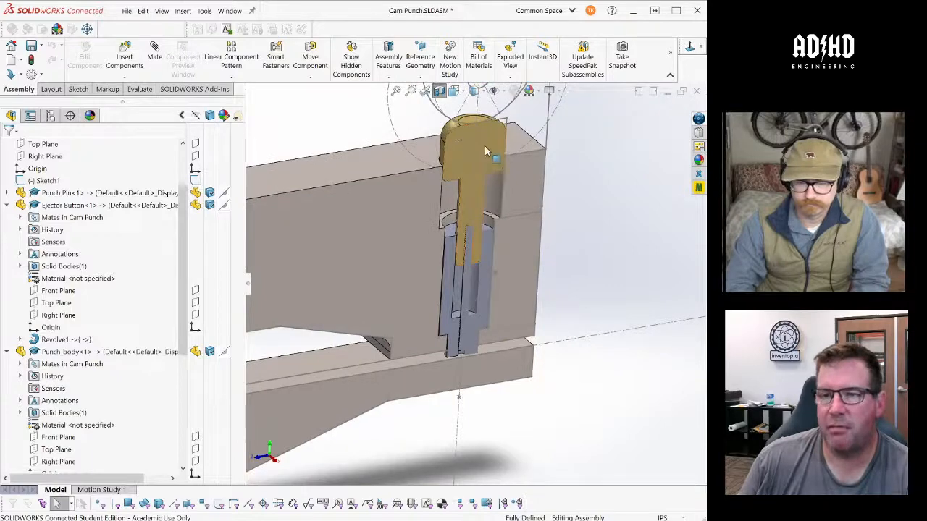
- Inspect the punch tip where it crosses the gap to the body's lower arm, and the button above it
{"action": "scroll", "coordinate": [490, 357], "scroll_direction": "down", "scroll_amount": 3}
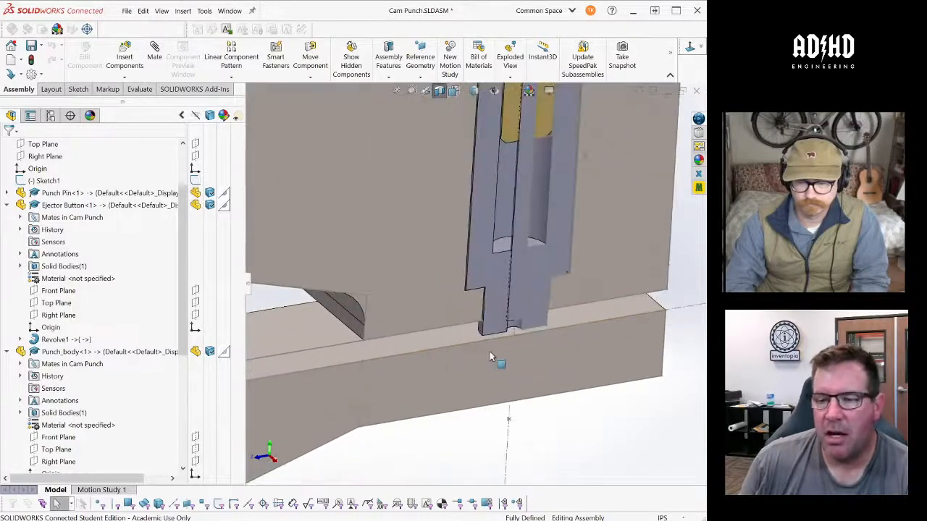
{"action": "middle_click_drag", "start_coordinate": [489, 356], "coordinate": [499, 284]}
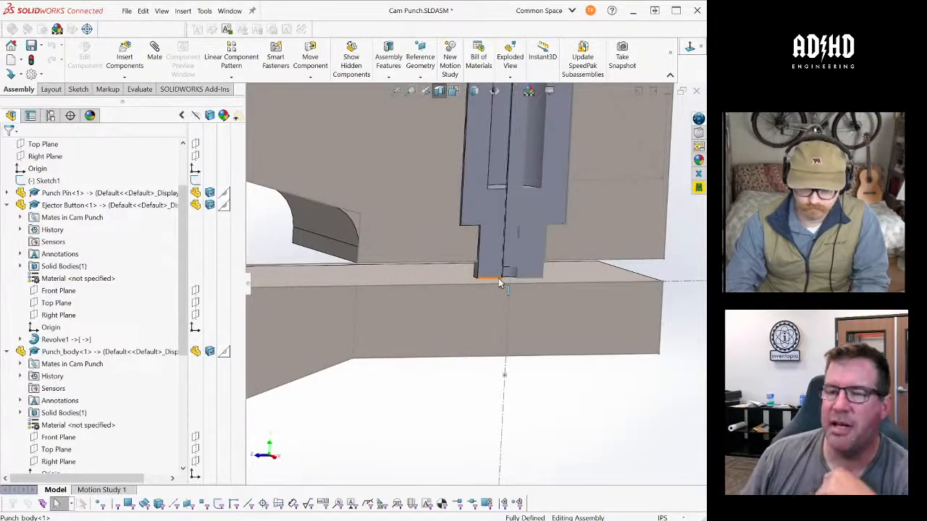
{"action": "scroll", "coordinate": [498, 278], "scroll_direction": "up", "scroll_amount": 6}
{"action": "scroll", "coordinate": [496, 193], "scroll_direction": "down", "scroll_amount": 2}
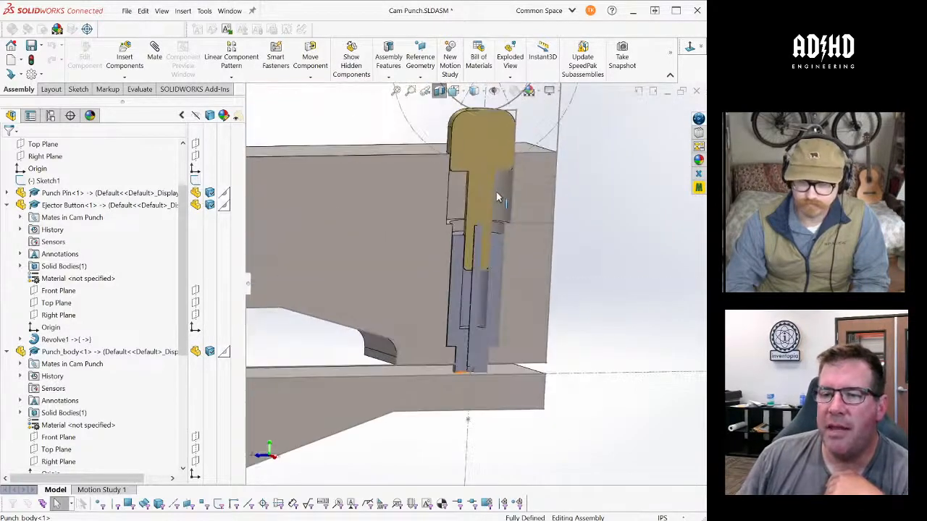
{"action": "scroll", "coordinate": [498, 197], "scroll_direction": "down", "scroll_amount": 2}
- Check the radius of the punch pin's long, slender cylindrical face and inspect the surrounding section
{"action": "middle_click_drag", "start_coordinate": [465, 331], "coordinate": [480, 309]}
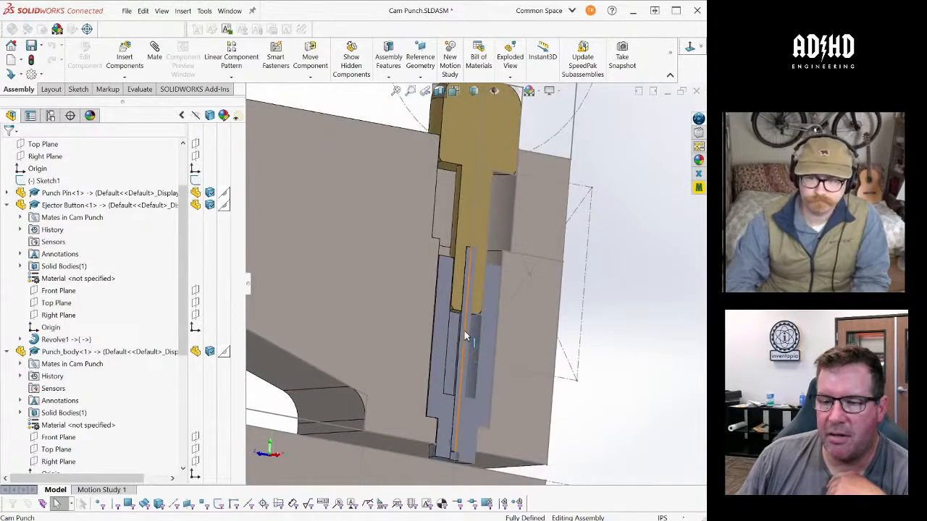
{"action": "scroll", "coordinate": [465, 334], "scroll_direction": "down", "scroll_amount": 3}
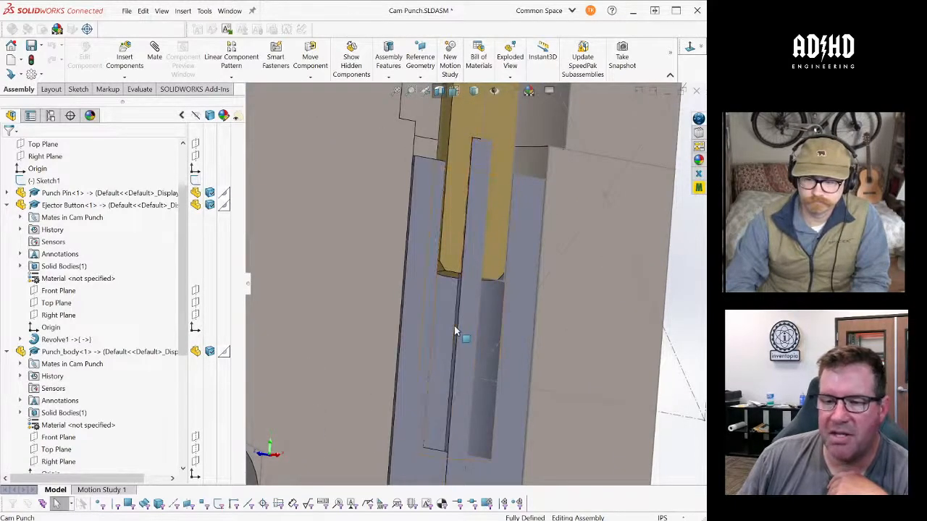
{"action": "left_click", "coordinate": [456, 331]}
{"action": "scroll", "coordinate": [456, 331], "scroll_direction": "up", "scroll_amount": 2}
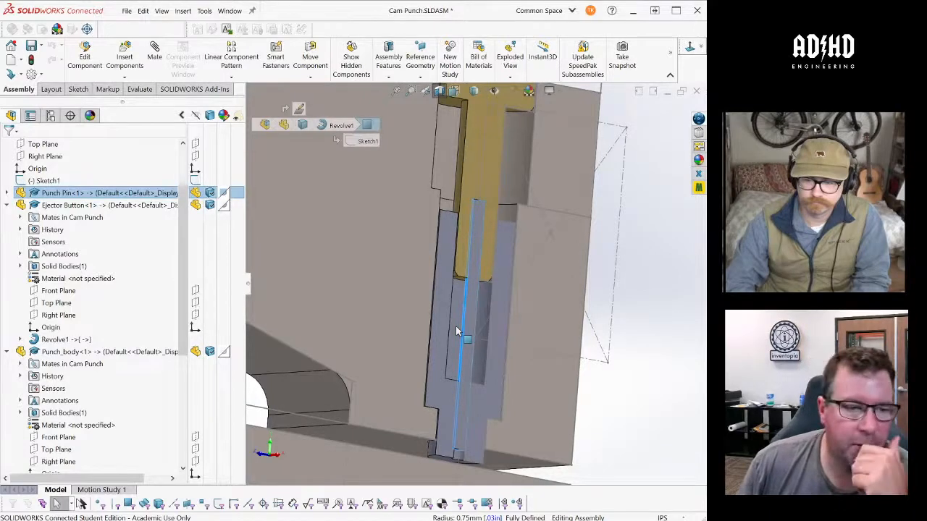
{"action": "middle_click_drag", "start_coordinate": [455, 331], "coordinate": [595, 338]}
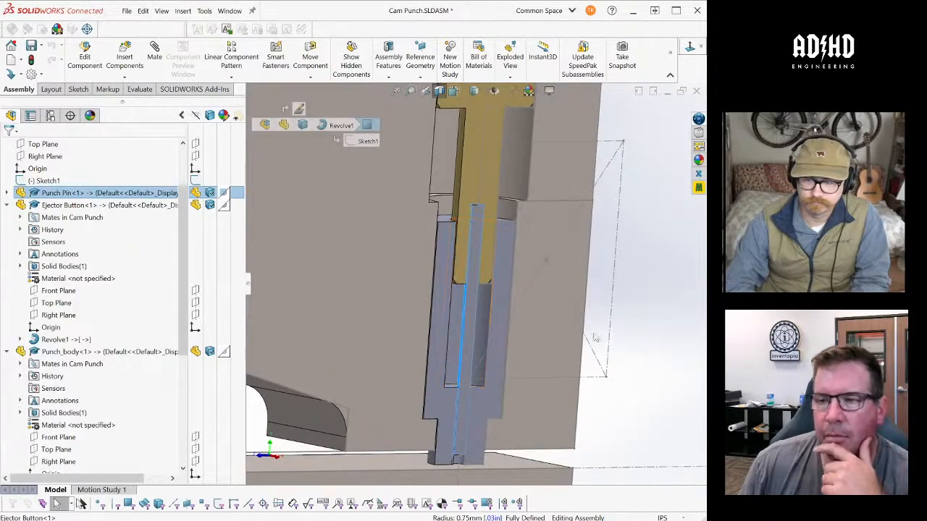
{"action": "scroll", "coordinate": [594, 336], "scroll_direction": "up", "scroll_amount": 2}
{"action": "scroll", "coordinate": [591, 335], "scroll_direction": "down", "scroll_amount": 1}
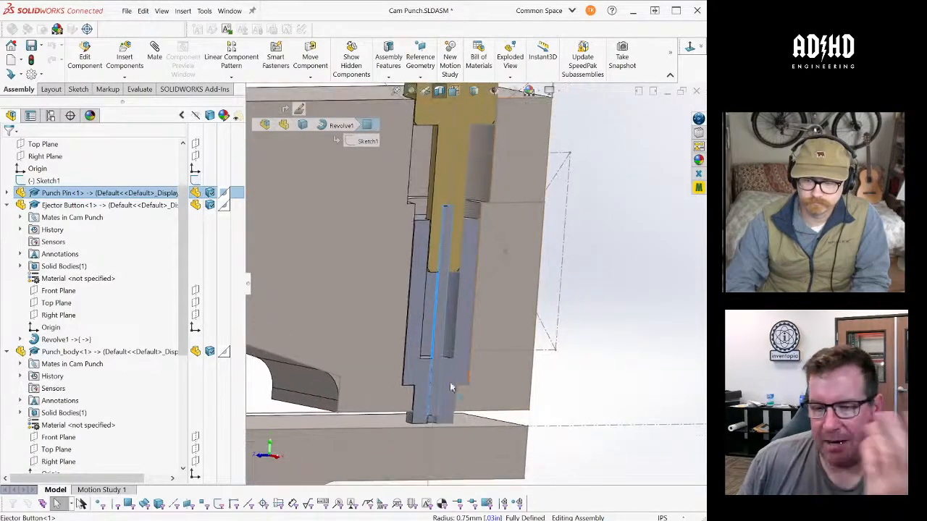
{"action": "middle_click_drag", "start_coordinate": [607, 304], "coordinate": [601, 311]}
{"action": "scroll", "coordinate": [601, 312], "scroll_direction": "up", "scroll_amount": 2}
{"action": "left_click", "coordinate": [593, 186]}
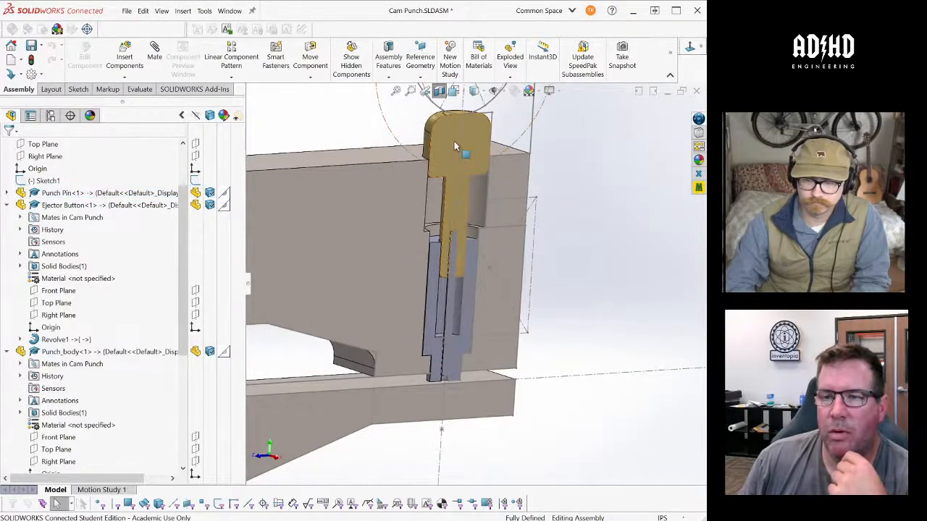
- Check the radii of the punch body's upper counterbore and the narrower bore directly below it
{"action": "left_click", "coordinate": [478, 188]}
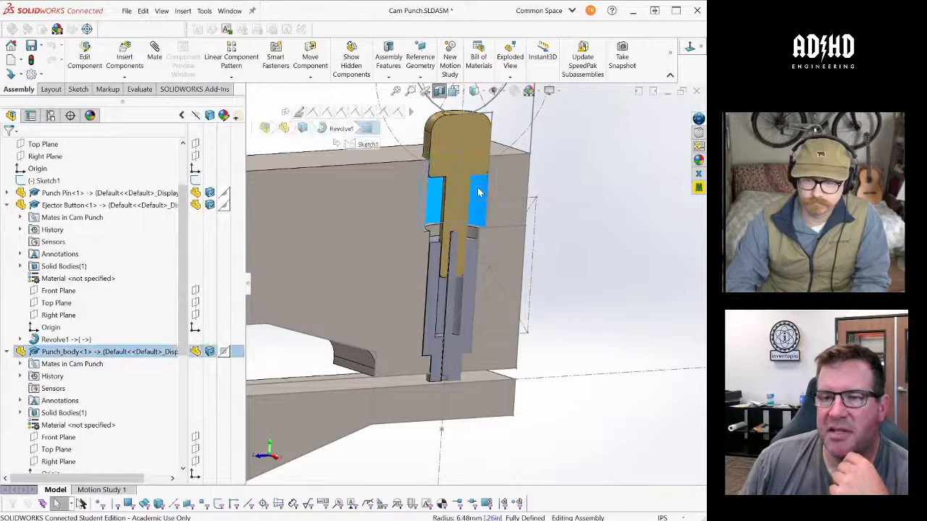
{"action": "left_click", "coordinate": [472, 262]}
{"action": "left_click", "coordinate": [471, 233]}
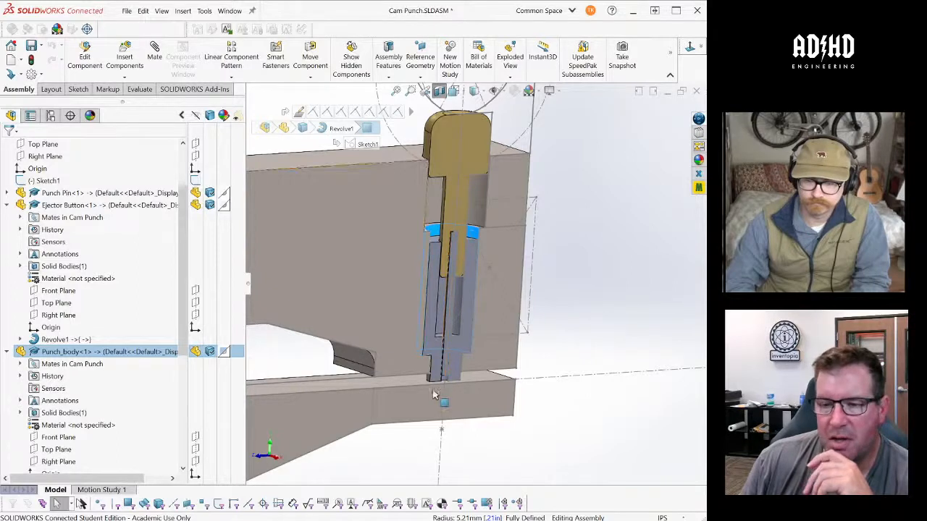
{"action": "middle_click_drag", "start_coordinate": [466, 391], "coordinate": [461, 404]}
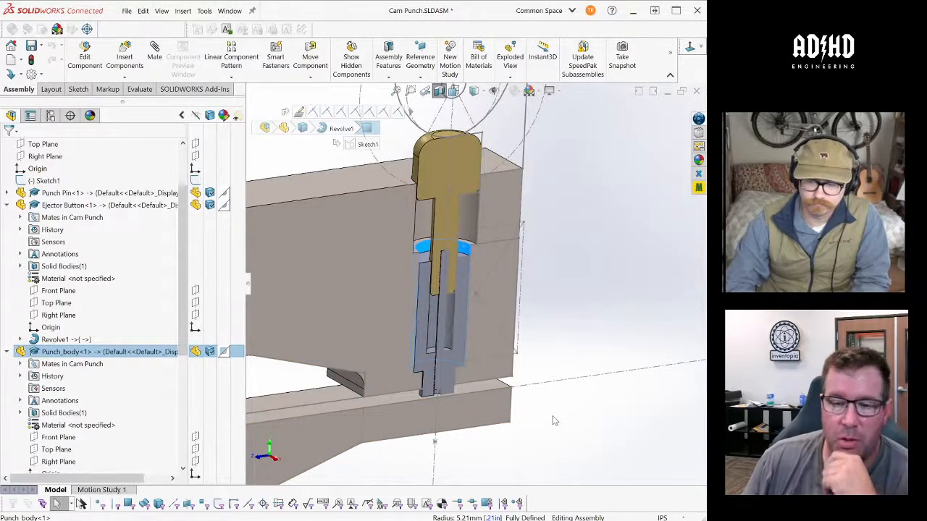
- Inspect the sectioned punch pin inside its sleeve and check the length of the vertical sketch line along its axis
{"action": "middle_click_drag", "start_coordinate": [554, 420], "coordinate": [443, 325]}
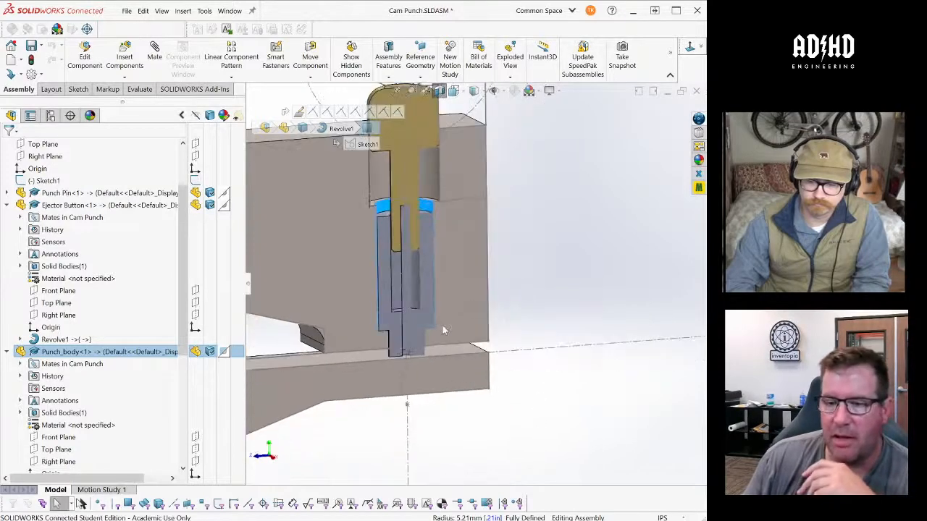
{"action": "left_click", "coordinate": [406, 272]}
{"action": "scroll", "coordinate": [413, 357], "scroll_direction": "down", "scroll_amount": 2}
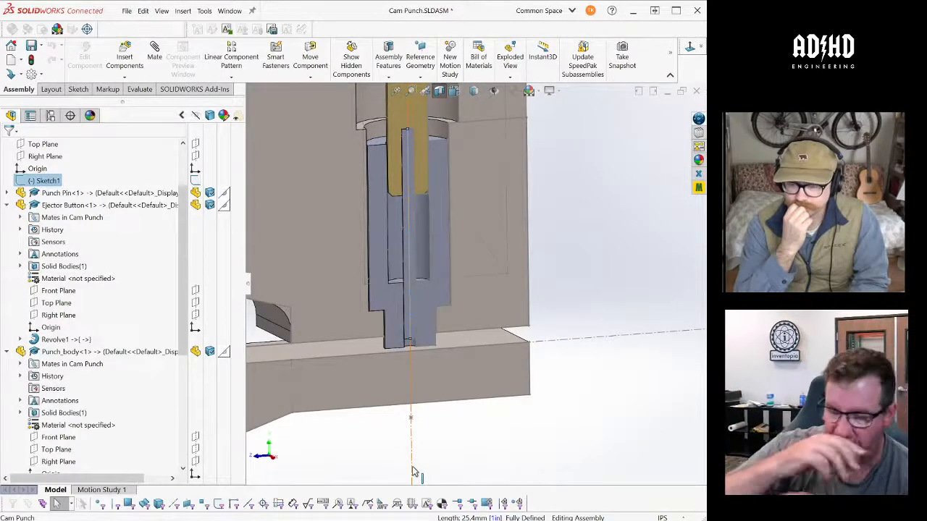
{"action": "middle_click_drag", "start_coordinate": [473, 414], "coordinate": [485, 407]}
{"action": "scroll", "coordinate": [485, 406], "scroll_direction": "up", "scroll_amount": 5}
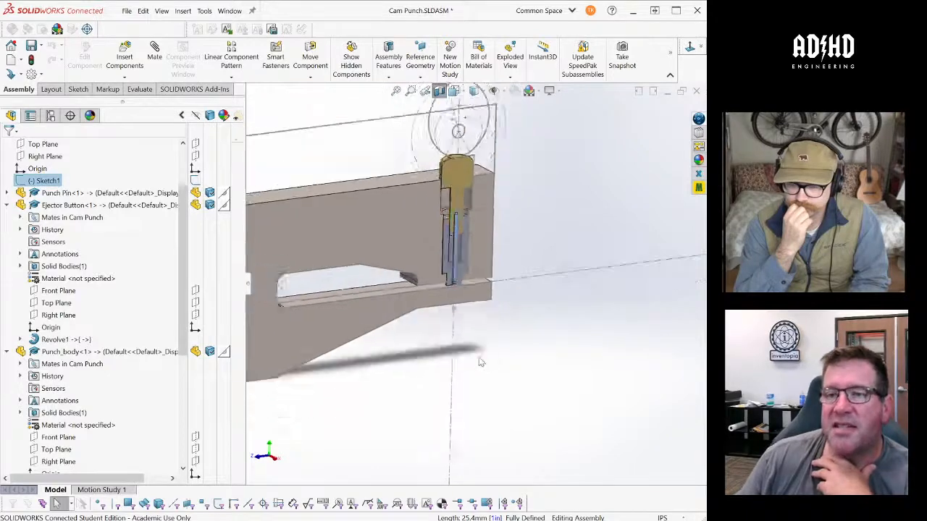
- Turn off the section view and inspect the complete assembly around the bearing blocks, ejector button and the gap above the lower arm
{"action": "left_click", "coordinate": [439, 92]}
{"action": "mouse_move", "coordinate": [530, 246]}
{"action": "middle_mouse_down"}
{"action": "mouse_move", "coordinate": [550, 236]}
{"action": "mouse_move", "coordinate": [531, 249]}
{"action": "middle_mouse_up"}
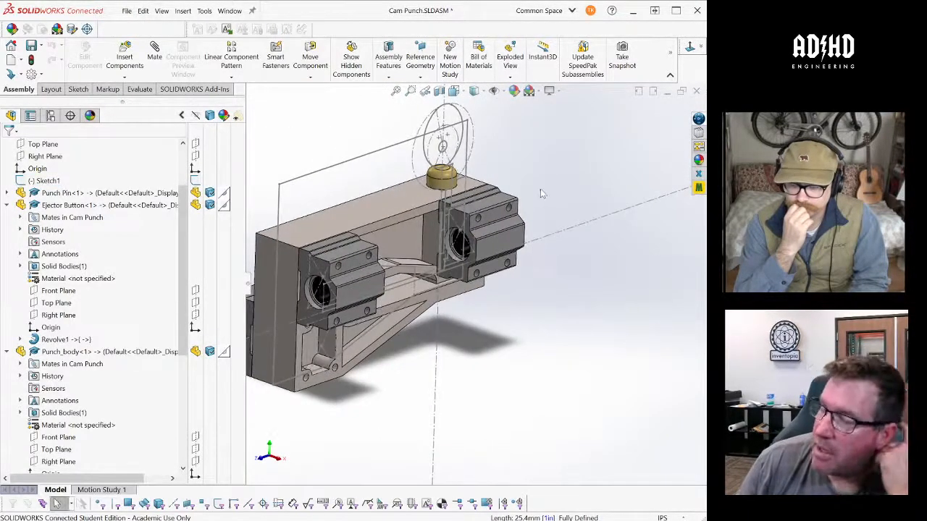
{"action": "mouse_move", "coordinate": [510, 171]}
{"action": "middle_mouse_down"}
{"action": "mouse_move", "coordinate": [548, 186]}
{"action": "mouse_move", "coordinate": [519, 166]}
{"action": "middle_mouse_up"}
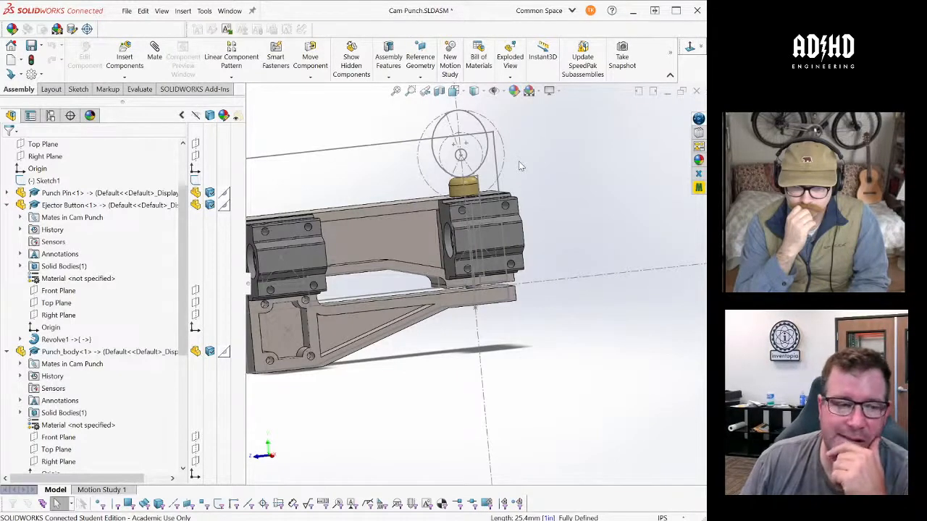
{"action": "middle_click_drag", "start_coordinate": [517, 167], "coordinate": [353, 185]}
{"action": "scroll", "coordinate": [132, 289], "scroll_direction": "down", "scroll_amount": 6}
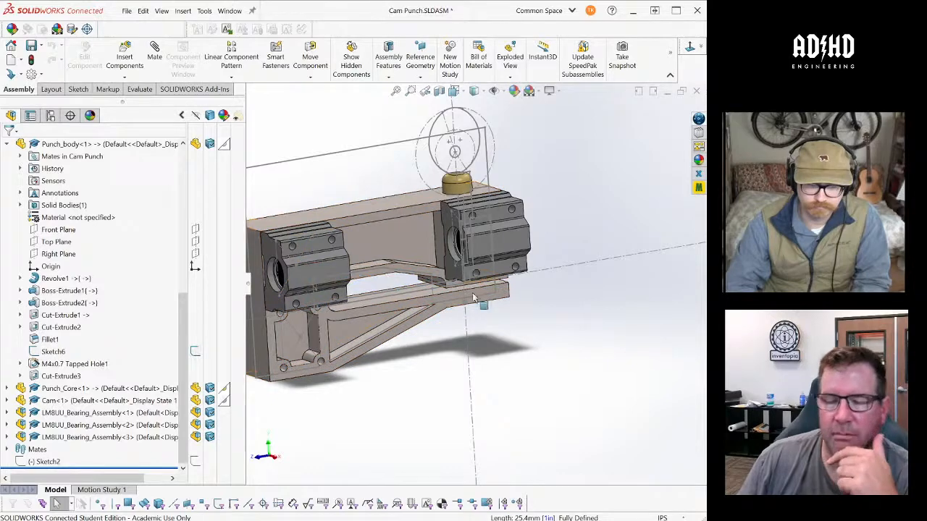
{"action": "middle_click_drag", "start_coordinate": [510, 308], "coordinate": [481, 297]}
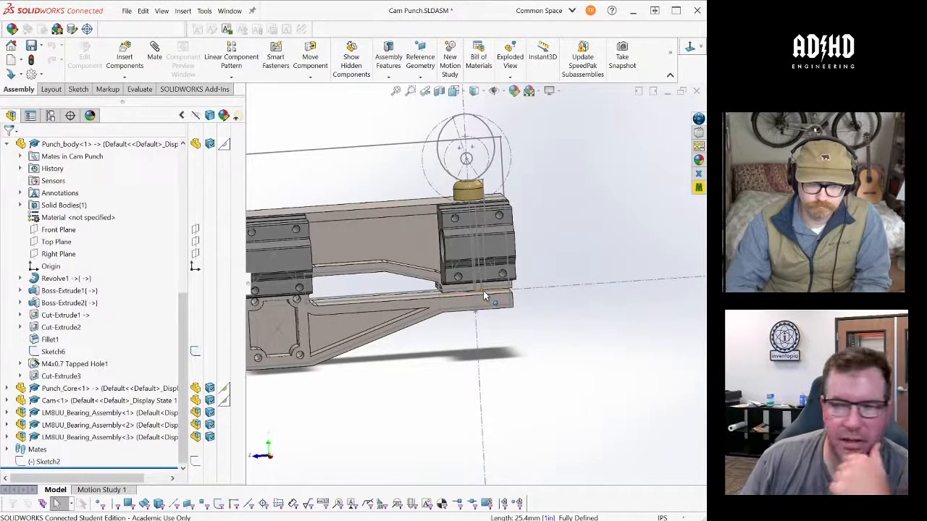
{"action": "middle_click_drag", "start_coordinate": [485, 295], "coordinate": [479, 300]}
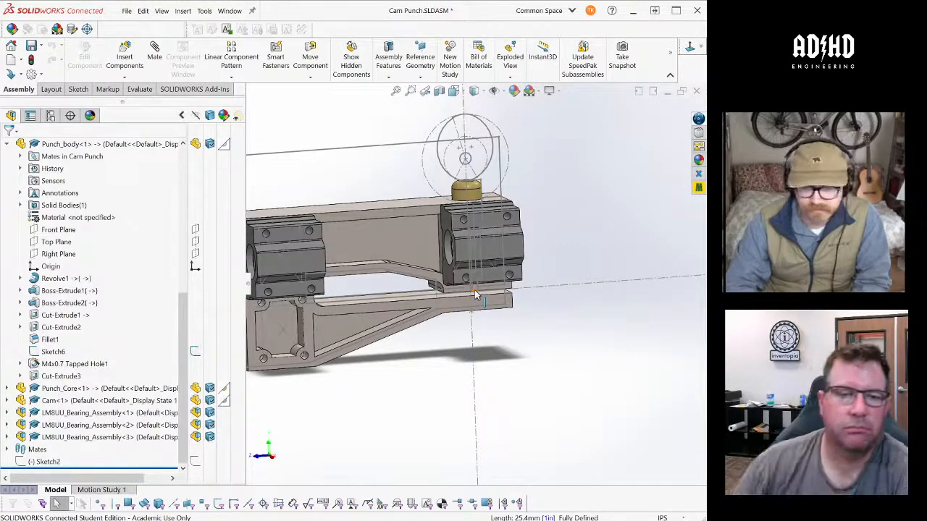
- Collapse the Punch_body component in the assembly tree and open its part file
{"action": "left_click", "coordinate": [7, 145]}
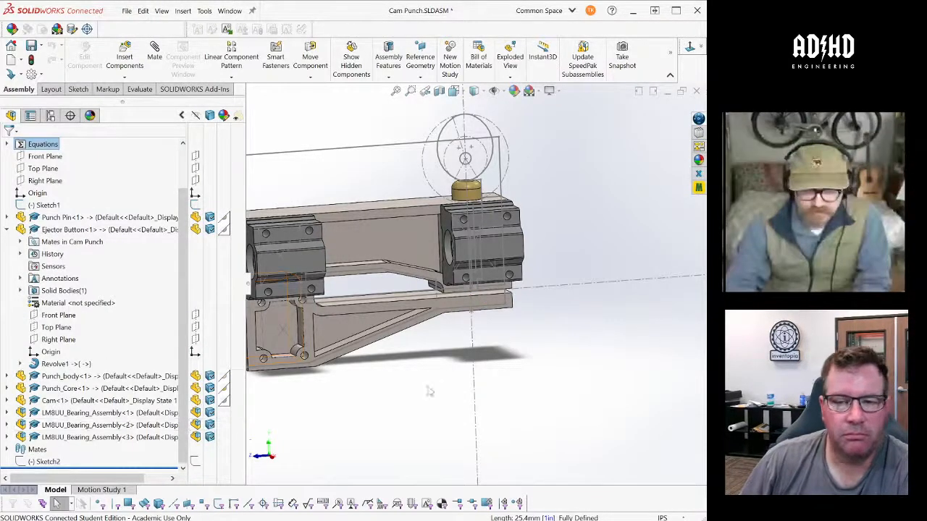
{"action": "left_click", "coordinate": [391, 244]}
{"action": "left_click", "coordinate": [72, 377]}
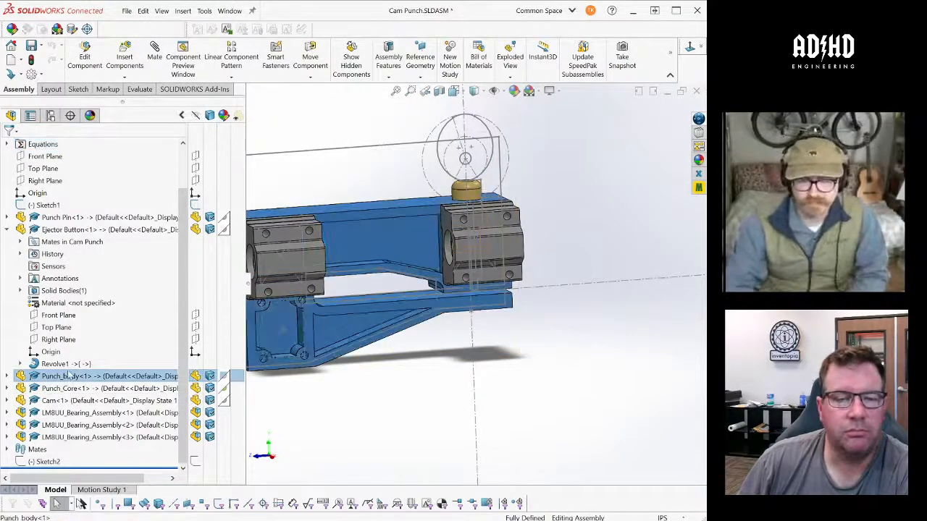
{"action": "left_click", "coordinate": [92, 179]}
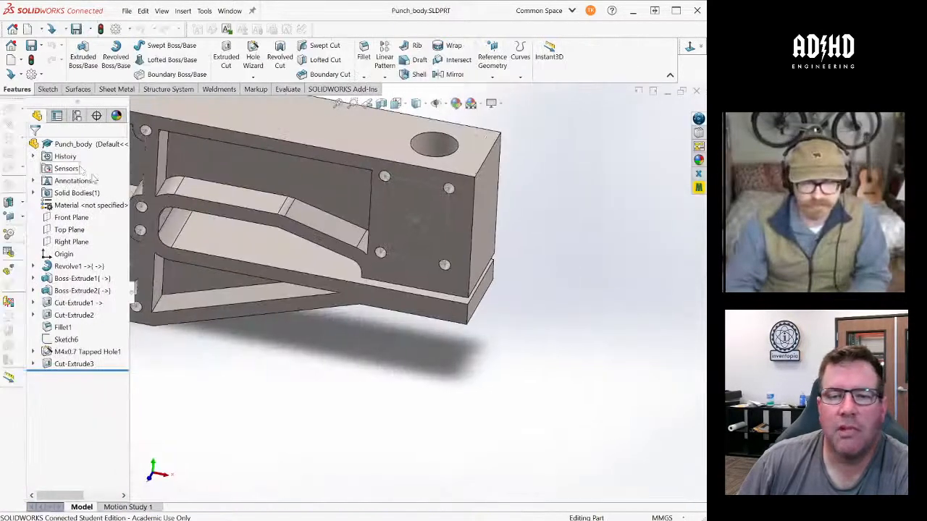
- Examine the pockets, ribs and tapped bearing-mount holes on the broad side face of the punch body
{"action": "middle_click_drag", "start_coordinate": [388, 369], "coordinate": [396, 314]}
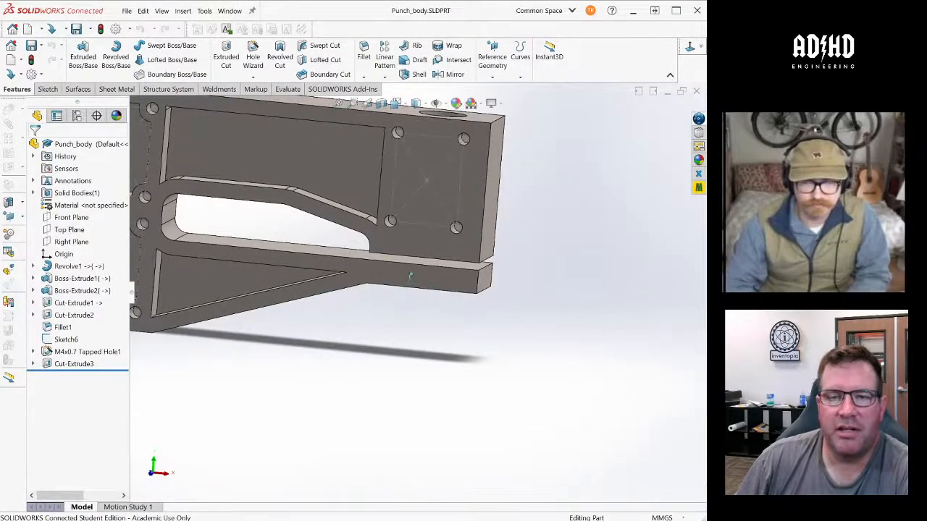
{"action": "scroll", "coordinate": [413, 279], "scroll_direction": "up", "scroll_amount": 9}
{"action": "scroll", "coordinate": [368, 274], "scroll_direction": "down", "scroll_amount": 7}
{"action": "middle_click_drag", "start_coordinate": [346, 291], "coordinate": [342, 276]}
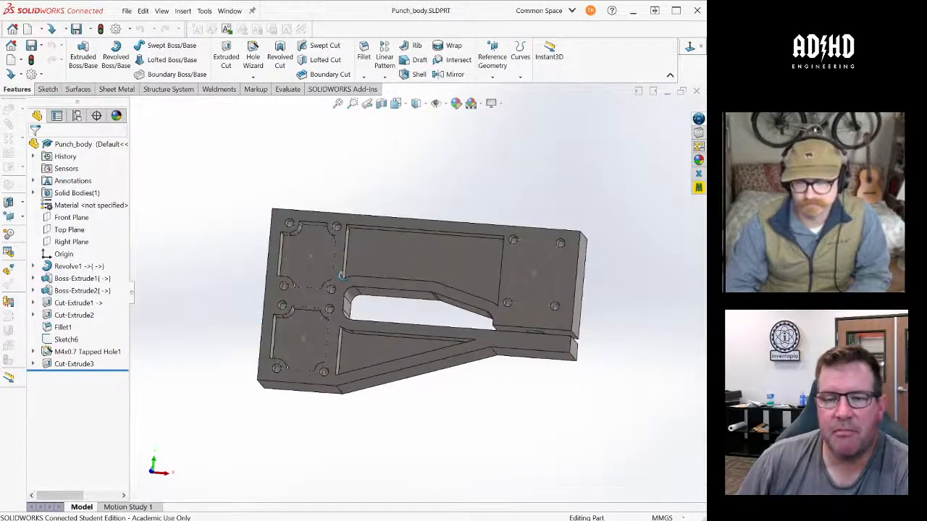
{"action": "scroll", "coordinate": [320, 290], "scroll_direction": "down", "scroll_amount": 5}
{"action": "scroll", "coordinate": [332, 283], "scroll_direction": "up", "scroll_amount": 1}
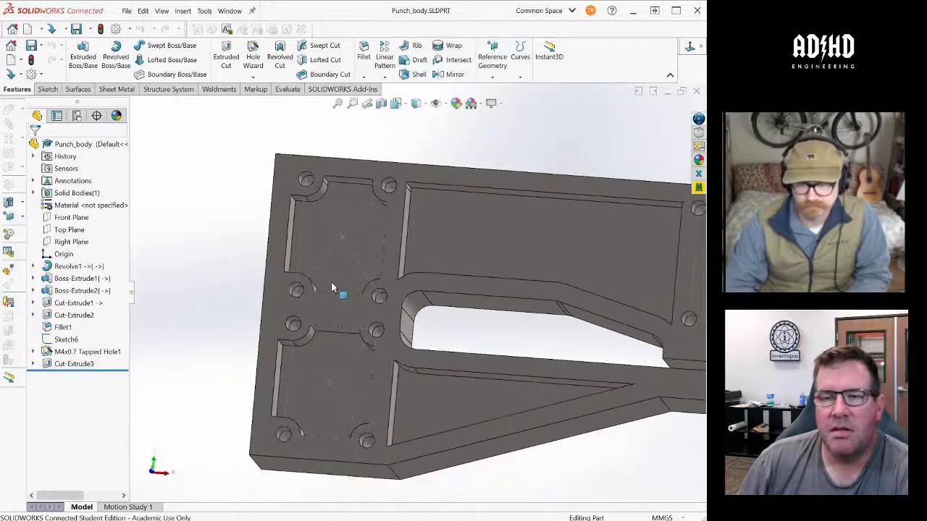
{"action": "scroll", "coordinate": [311, 232], "scroll_direction": "down", "scroll_amount": 3}
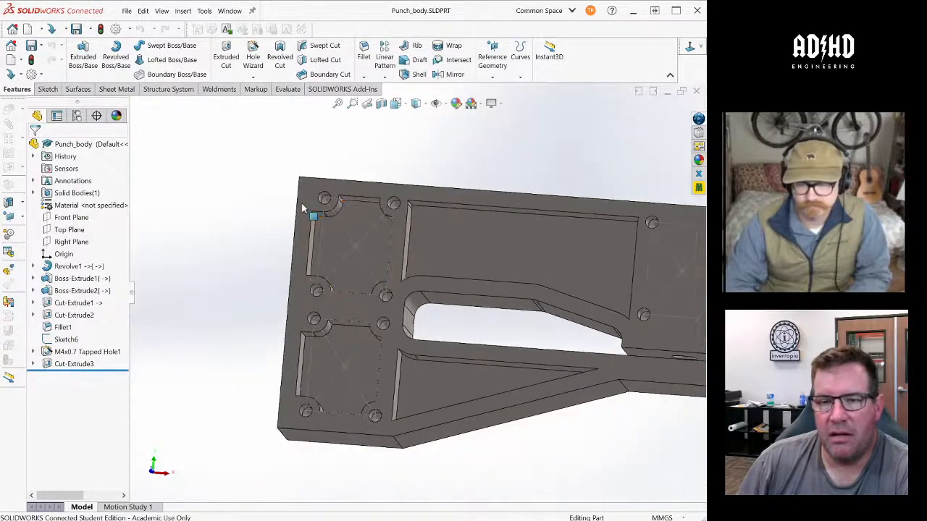
{"action": "scroll", "coordinate": [313, 241], "scroll_direction": "up", "scroll_amount": 5}
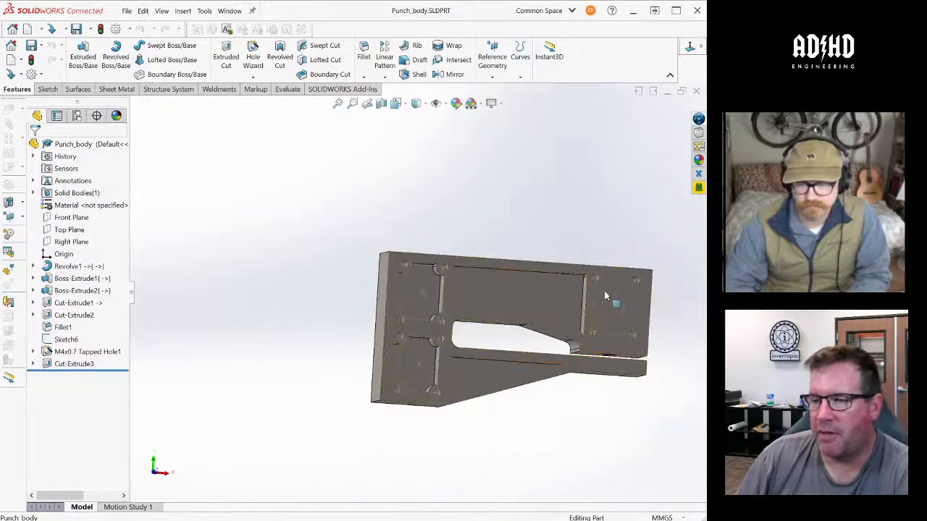
{"action": "scroll", "coordinate": [608, 296], "scroll_direction": "down", "scroll_amount": 4}
{"action": "middle_click_drag", "start_coordinate": [518, 261], "coordinate": [527, 280]}
{"action": "scroll", "coordinate": [505, 283], "scroll_direction": "up", "scroll_amount": 3}
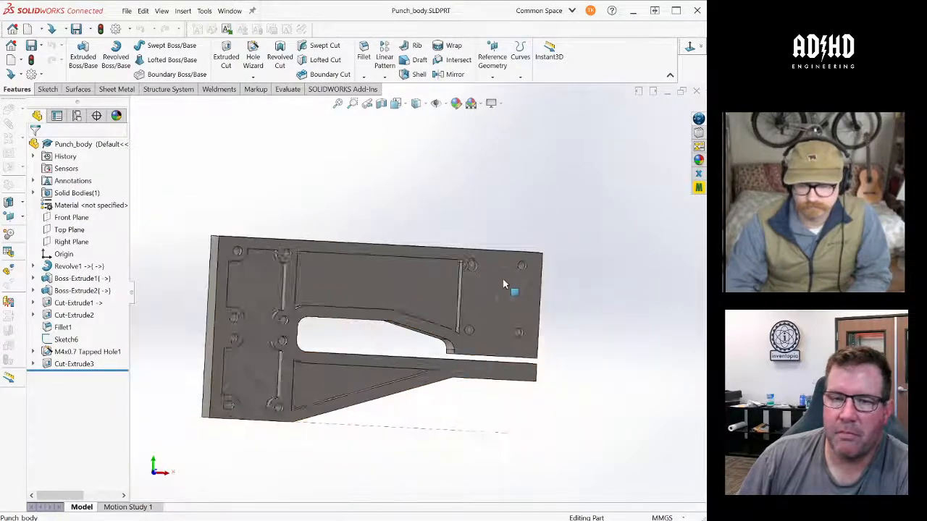
{"action": "scroll", "coordinate": [503, 283], "scroll_direction": "down", "scroll_amount": 1}
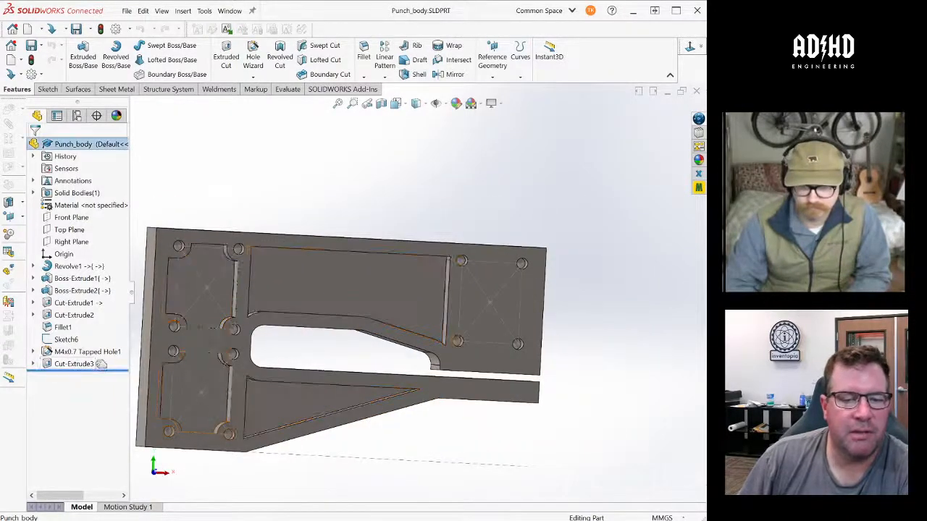
- Roll the part back to before Cut-Extrude3 and shell it 6 mm thick, removing the broad face with the tapped holes
{"action": "left_click_drag", "start_coordinate": [95, 369], "coordinate": [102, 357]}
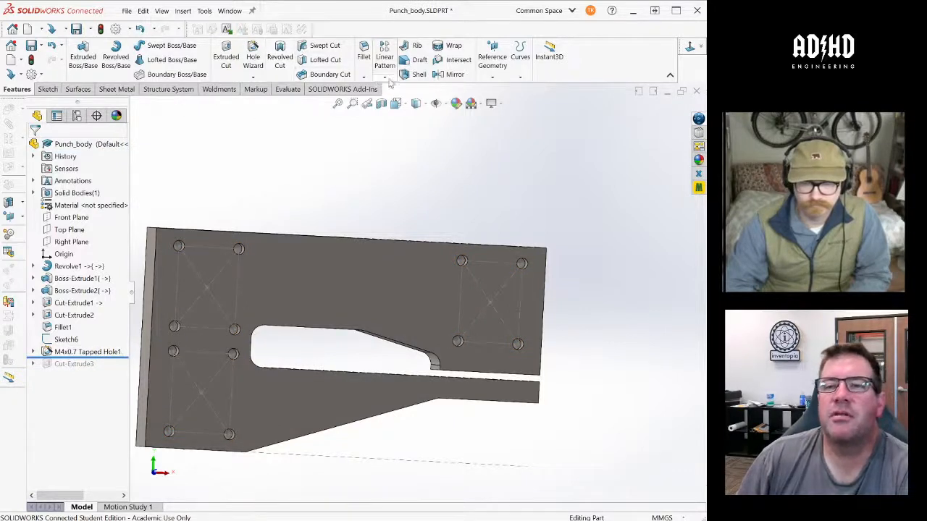
{"action": "left_click", "coordinate": [418, 73]}
{"action": "left_click", "coordinate": [345, 289]}
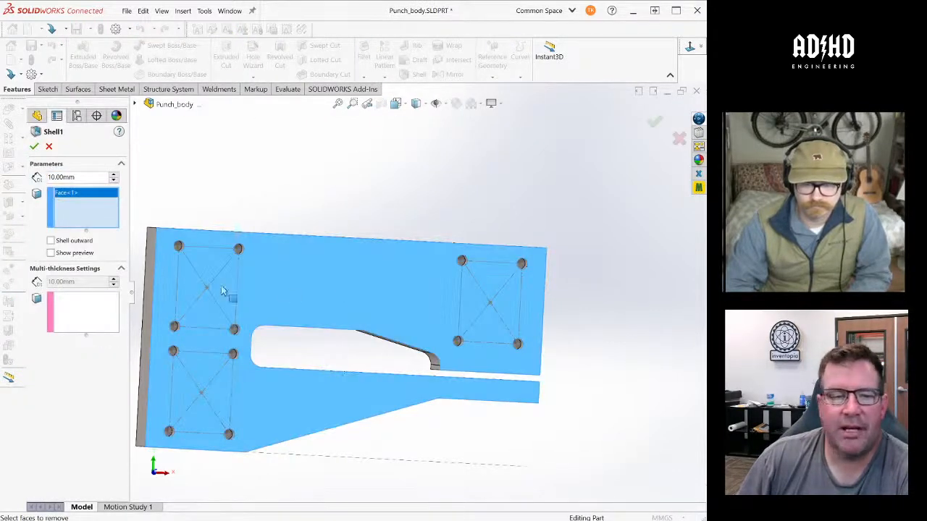
{"action": "left_click_drag", "start_coordinate": [82, 177], "coordinate": [33, 176]}
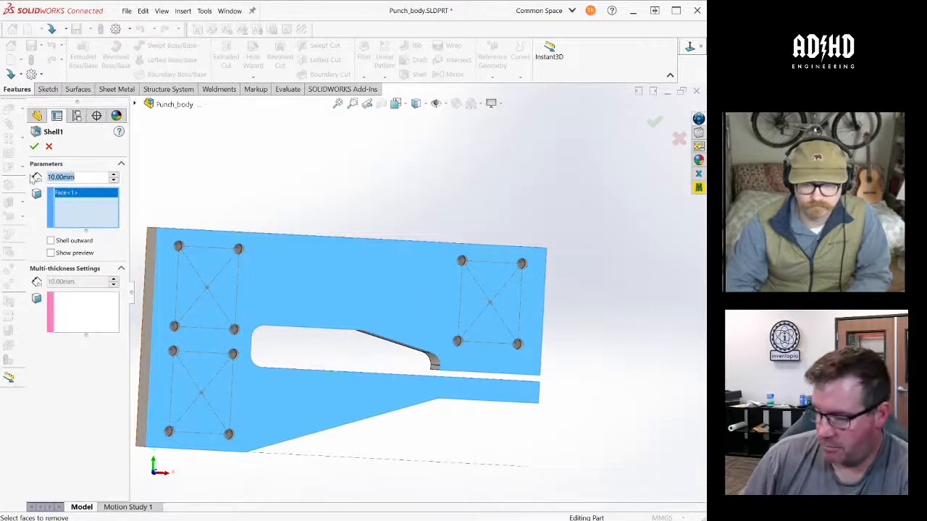
{"action": "type", "text": "6"}
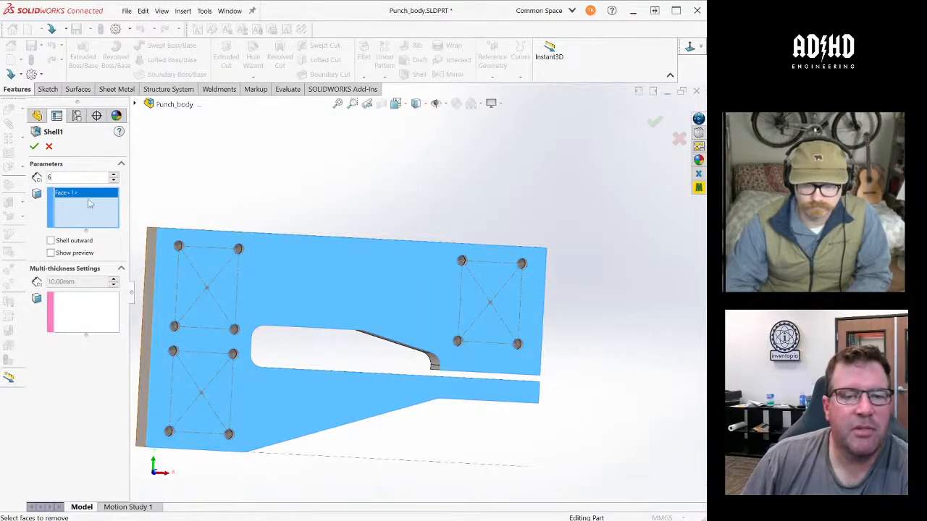
{"action": "key", "text": "Return"}
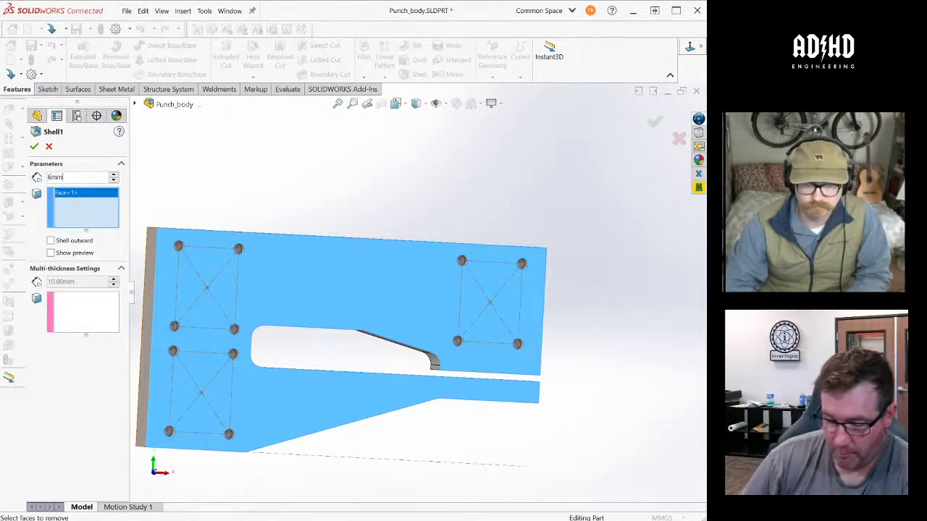
{"action": "left_click", "coordinate": [34, 146]}
- Examine the shelled interior, especially the walls around the punch bore and the bosses around the tapped holes
{"action": "scroll", "coordinate": [377, 283], "scroll_direction": "up", "scroll_amount": 2}
{"action": "middle_click_drag", "start_coordinate": [378, 283], "coordinate": [433, 307]}
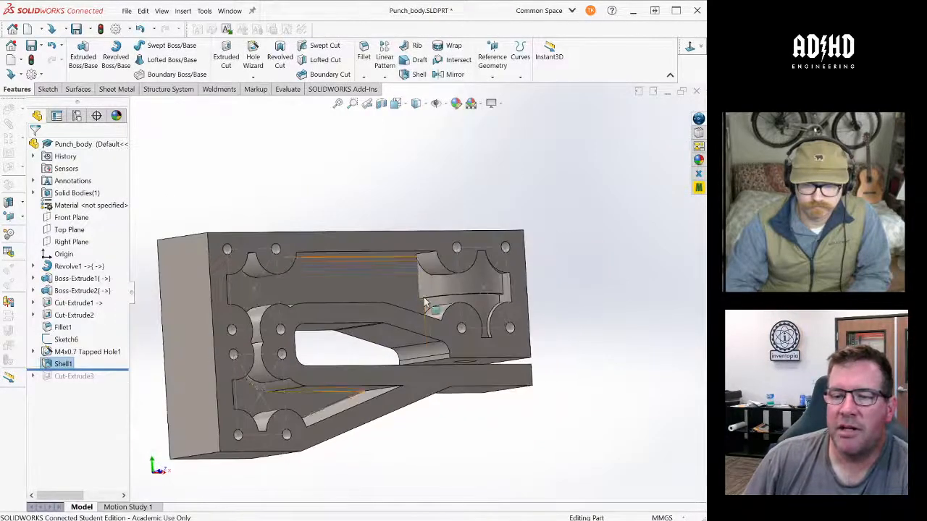
{"action": "scroll", "coordinate": [469, 284], "scroll_direction": "down", "scroll_amount": 3}
{"action": "scroll", "coordinate": [467, 283], "scroll_direction": "down", "scroll_amount": 2}
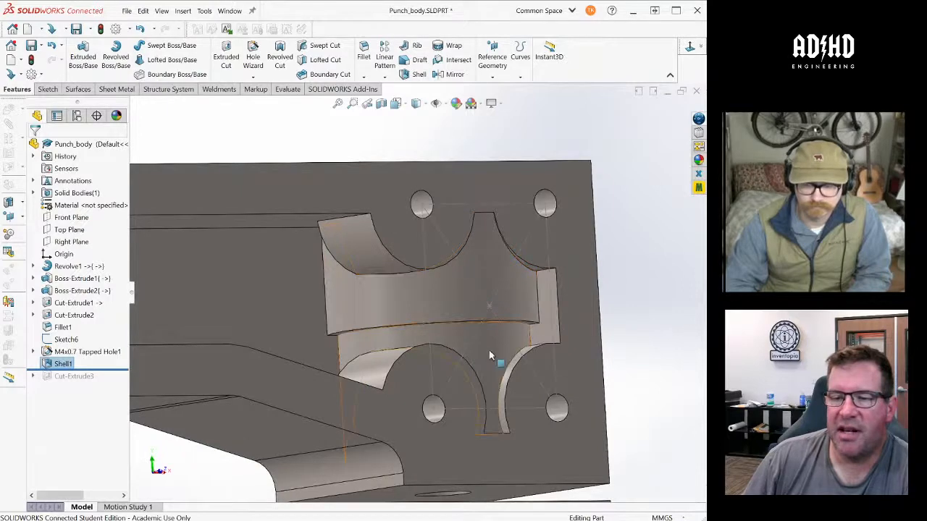
{"action": "middle_click_drag", "start_coordinate": [463, 300], "coordinate": [391, 298]}
{"action": "scroll", "coordinate": [427, 278], "scroll_direction": "up", "scroll_amount": 3}
{"action": "scroll", "coordinate": [391, 299], "scroll_direction": "up", "scroll_amount": 3}
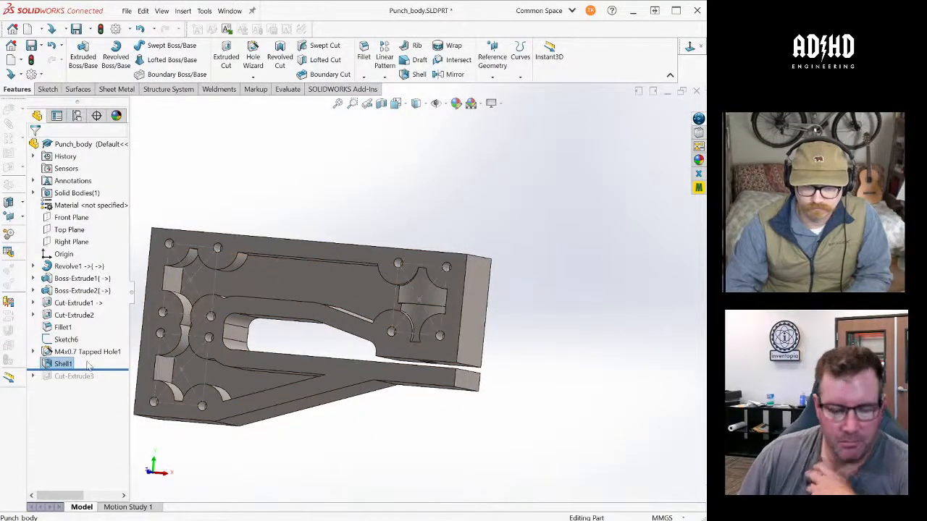
- Undo the shell and roll the part forward to include Cut-Extrude3 again
{"action": "key", "text": "ctrl+z"}
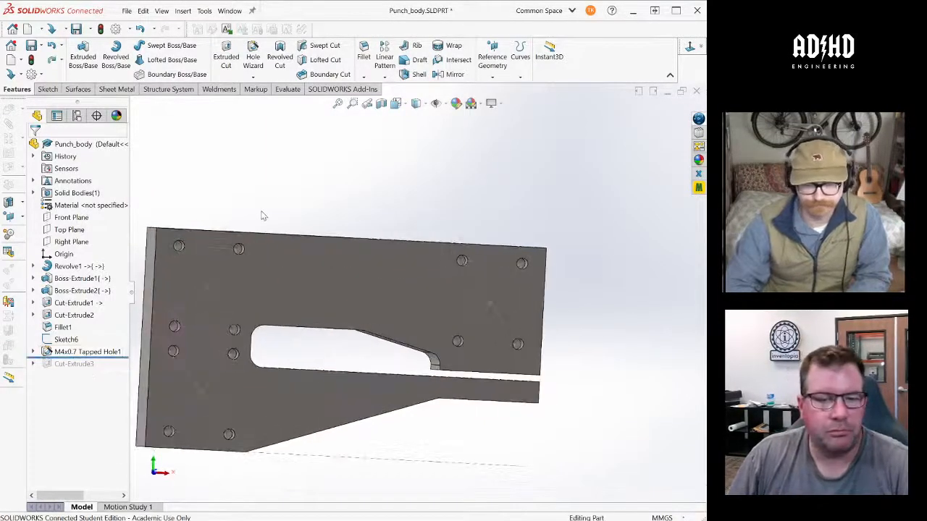
{"action": "left_click_drag", "start_coordinate": [80, 358], "coordinate": [88, 371]}
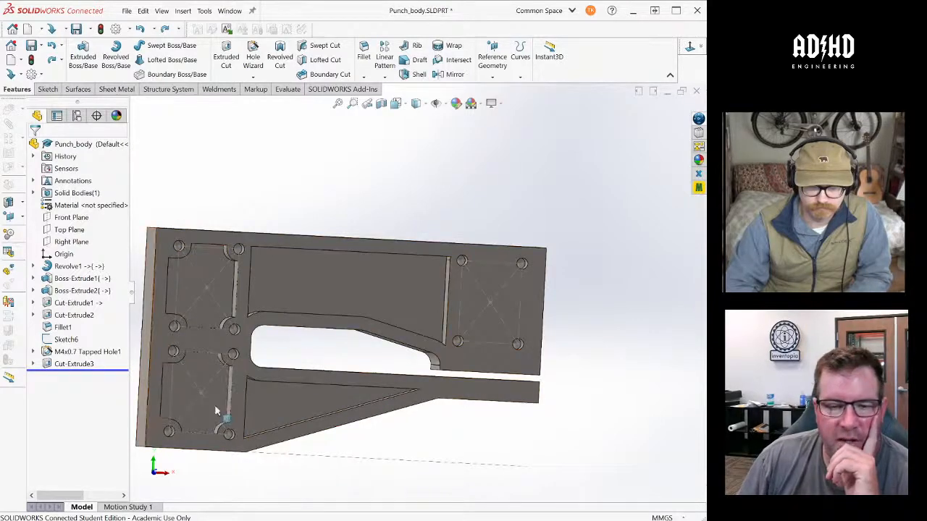
- Inspect the pockets cut by Cut-Extrude3, the ribs around the throat slot and the diagonal brace of the lower arm
{"action": "scroll", "coordinate": [243, 410], "scroll_direction": "up", "scroll_amount": 2}
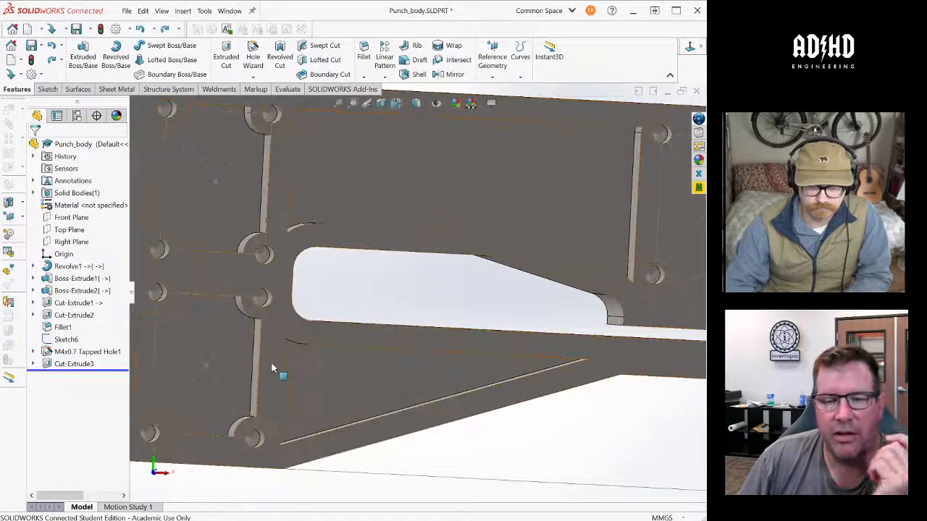
{"action": "scroll", "coordinate": [286, 379], "scroll_direction": "down", "scroll_amount": 2}
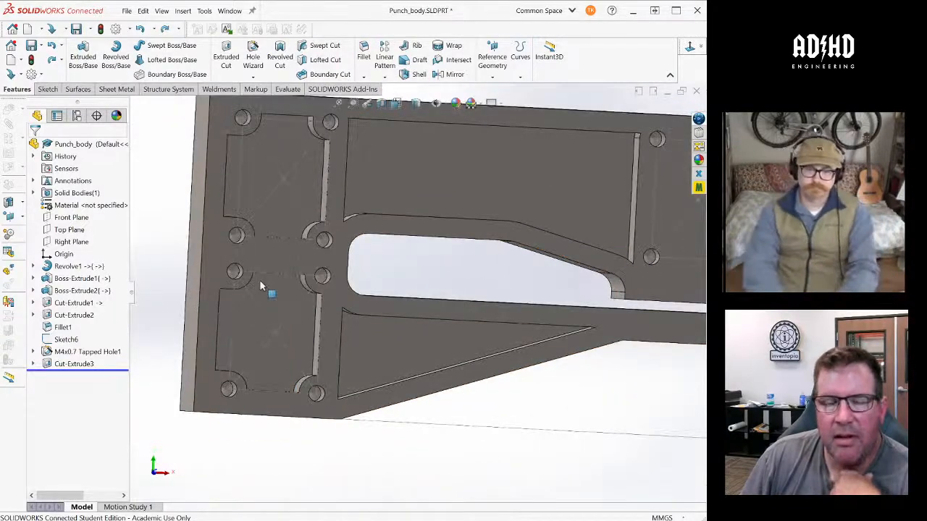
{"action": "middle_click_drag", "start_coordinate": [384, 306], "coordinate": [395, 327]}
{"action": "scroll", "coordinate": [437, 379], "scroll_direction": "down", "scroll_amount": 4}
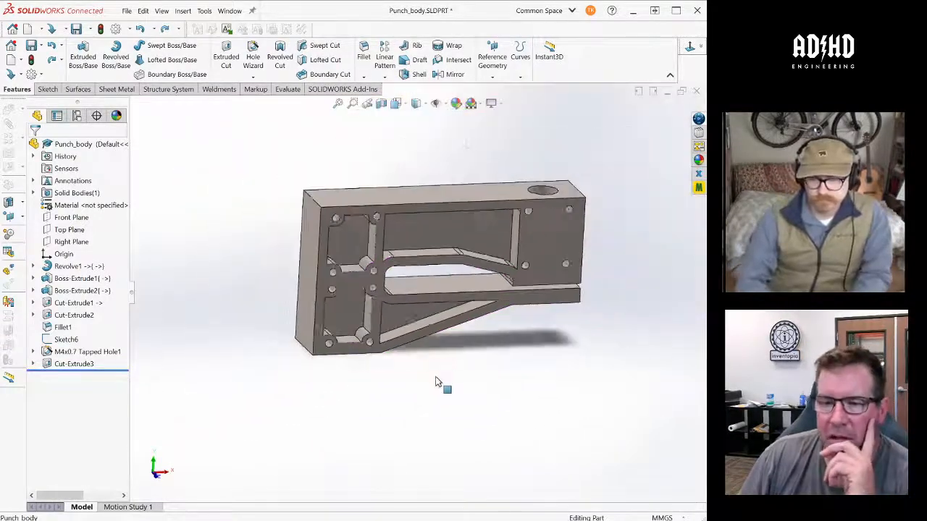
{"action": "scroll", "coordinate": [436, 379], "scroll_direction": "up", "scroll_amount": 1}
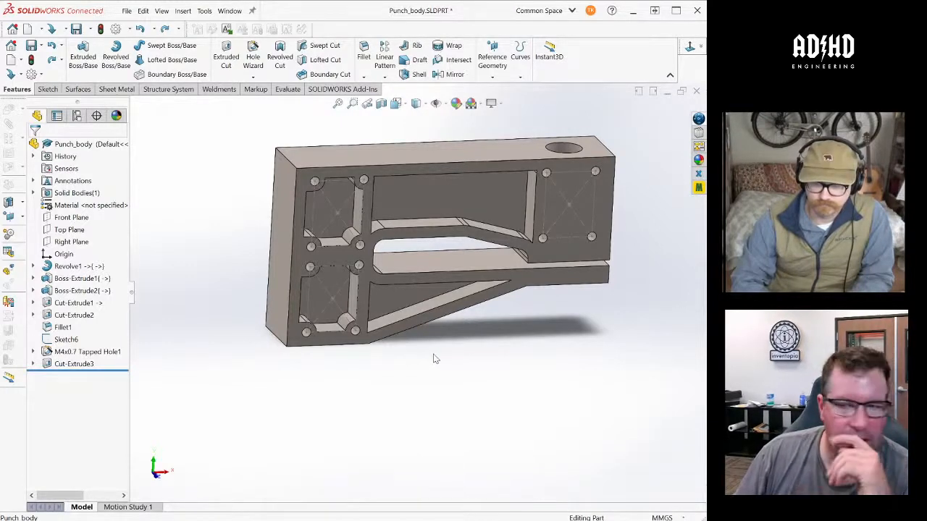
{"action": "mouse_move", "coordinate": [434, 359]}
{"action": "middle_mouse_down"}
{"action": "mouse_move", "coordinate": [423, 337]}
{"action": "mouse_move", "coordinate": [441, 327]}
{"action": "mouse_move", "coordinate": [445, 348]}
{"action": "middle_mouse_up"}
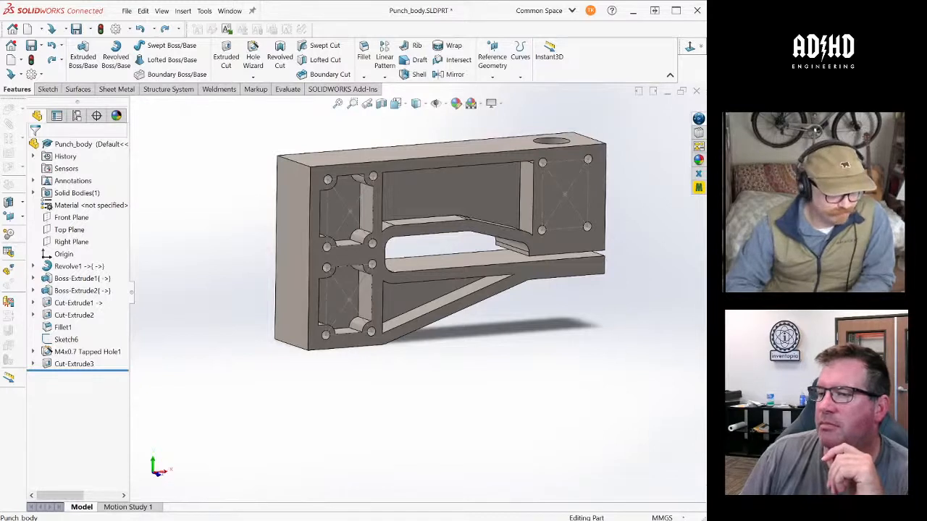
{"action": "scroll", "coordinate": [560, 310], "scroll_direction": "down", "scroll_amount": 1}
{"action": "scroll", "coordinate": [560, 310], "scroll_direction": "up", "scroll_amount": 2}
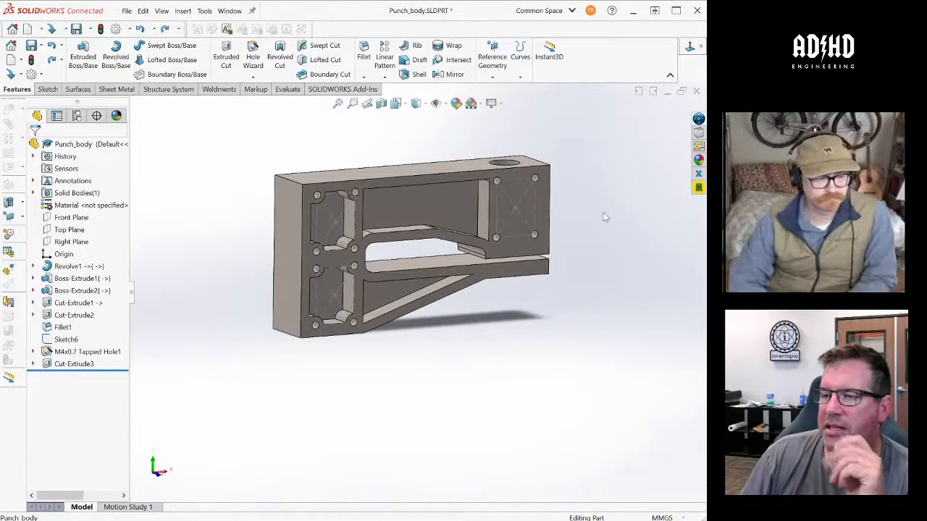
{"action": "mouse_move", "coordinate": [562, 203]}
{"action": "middle_mouse_down"}
{"action": "mouse_move", "coordinate": [571, 203]}
{"action": "mouse_move", "coordinate": [565, 171]}
{"action": "mouse_move", "coordinate": [560, 201]}
{"action": "middle_mouse_up"}
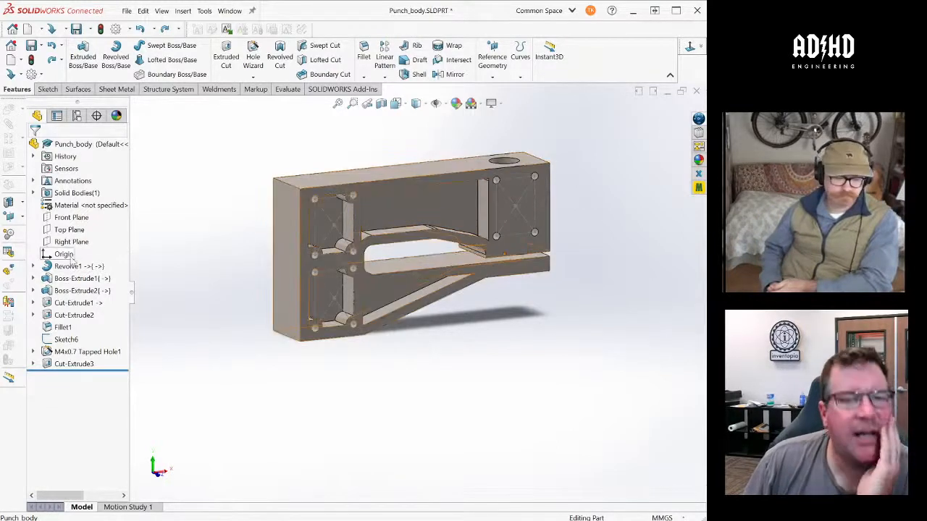
- Switch to the MusicBox V5 assembly and examine the punch head with its solenoid, guide blocks and spring-loaded punch shaft
{"action": "scroll", "coordinate": [222, 256], "scroll_direction": "up", "scroll_amount": 2}
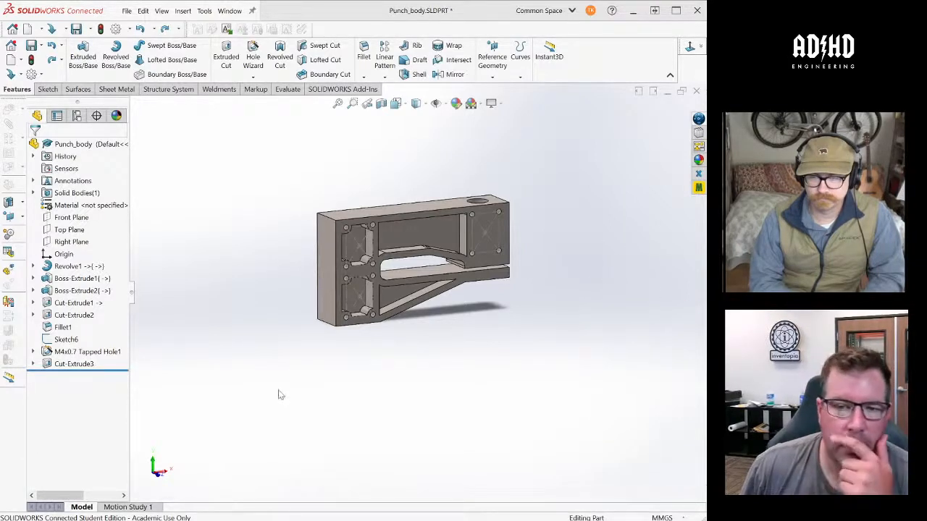
{"action": "key", "text": "ctrl+Tab"}
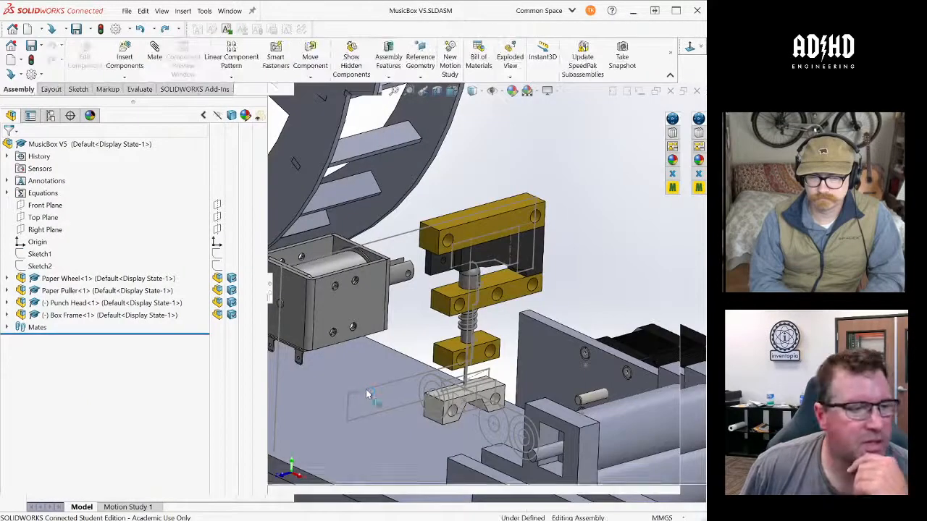
{"action": "scroll", "coordinate": [536, 341], "scroll_direction": "up", "scroll_amount": 3}
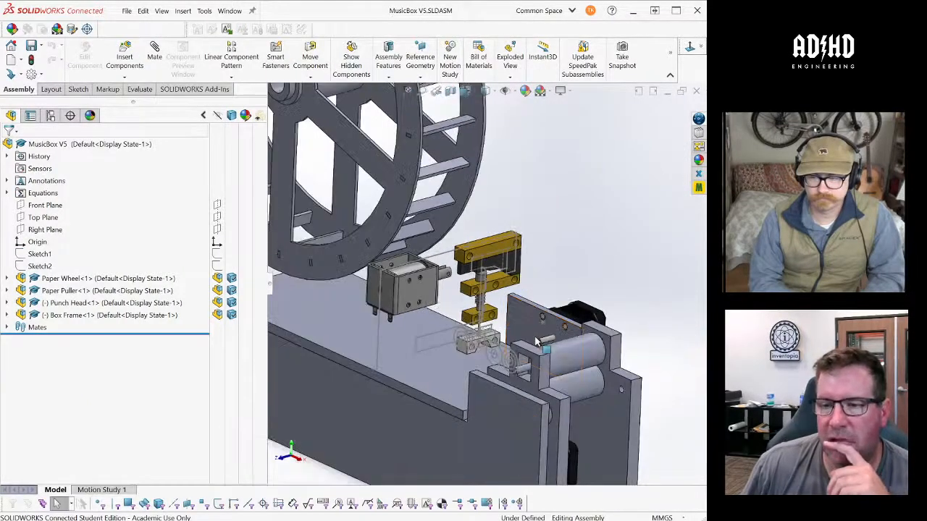
{"action": "middle_click_drag", "start_coordinate": [540, 343], "coordinate": [501, 351]}
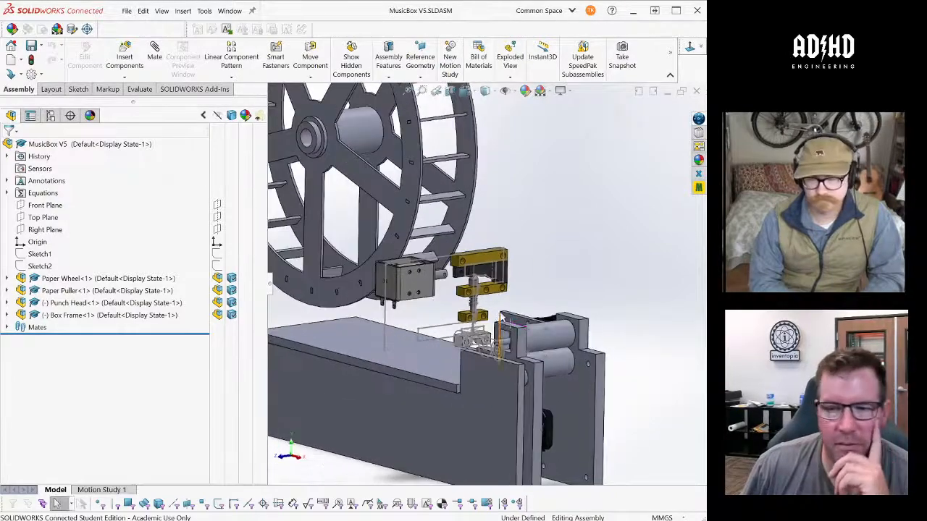
{"action": "scroll", "coordinate": [484, 294], "scroll_direction": "down", "scroll_amount": 6}
{"action": "scroll", "coordinate": [486, 296], "scroll_direction": "up", "scroll_amount": 2}
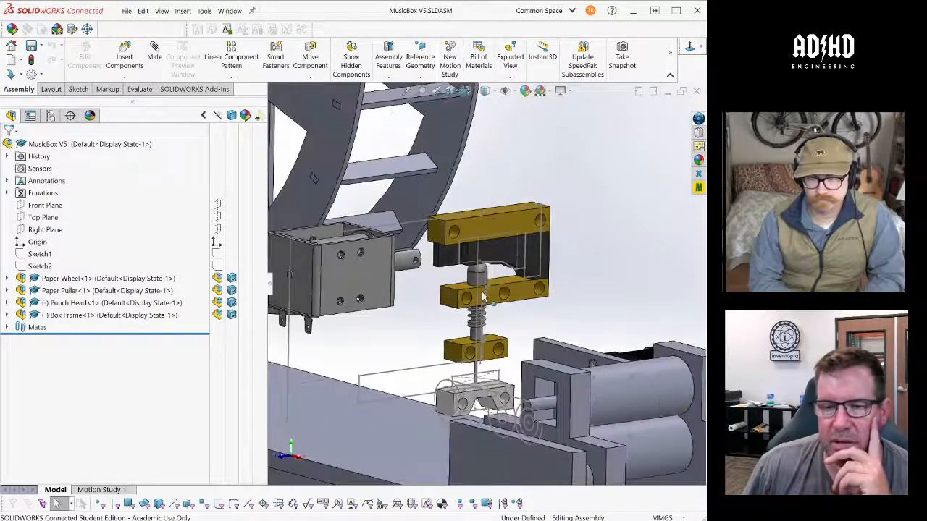
{"action": "middle_click_drag", "start_coordinate": [476, 295], "coordinate": [480, 308]}
{"action": "scroll", "coordinate": [416, 275], "scroll_direction": "down", "scroll_amount": 1}
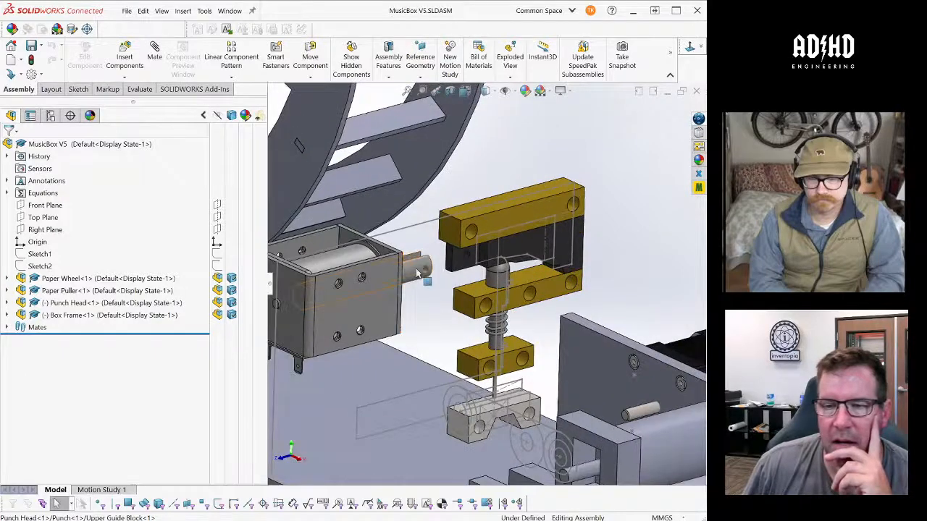
{"action": "scroll", "coordinate": [470, 239], "scroll_direction": "down", "scroll_amount": 4}
{"action": "scroll", "coordinate": [471, 246], "scroll_direction": "up", "scroll_amount": 1}
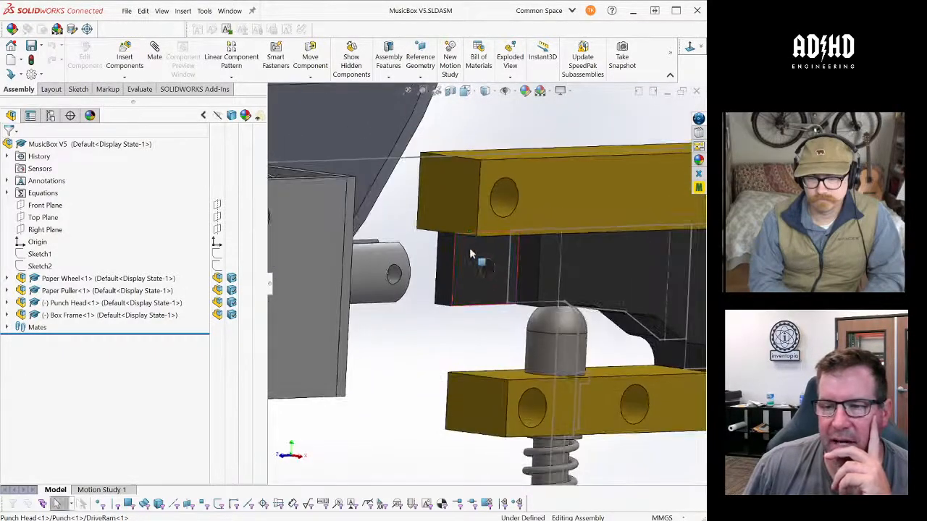
- Inspect the drilled end of the DriveRam and the linear solenoid plunger facing it, selecting each in turn
{"action": "left_click", "coordinate": [473, 258]}
{"action": "scroll", "coordinate": [474, 261], "scroll_direction": "up", "scroll_amount": 2}
{"action": "scroll", "coordinate": [474, 261], "scroll_direction": "up", "scroll_amount": 2}
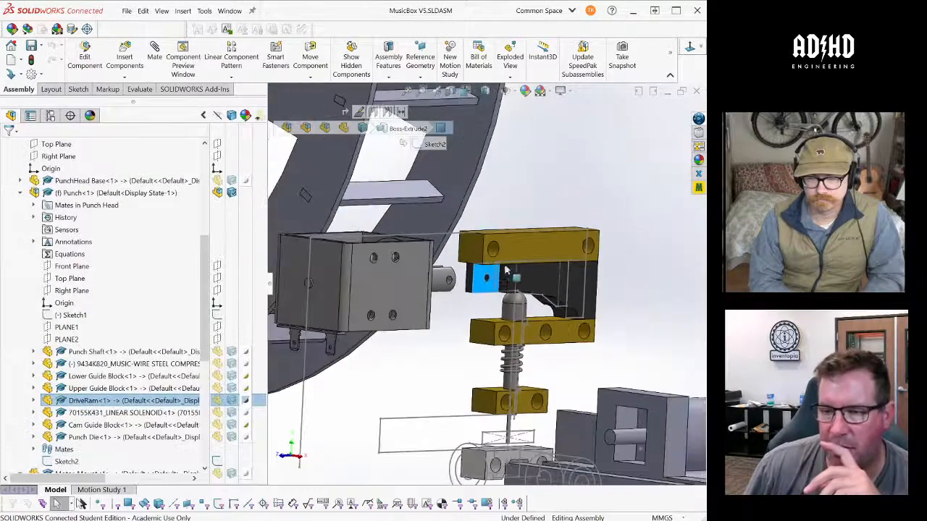
{"action": "middle_click_drag", "start_coordinate": [474, 261], "coordinate": [495, 263]}
{"action": "scroll", "coordinate": [496, 264], "scroll_direction": "down", "scroll_amount": 3}
{"action": "scroll", "coordinate": [444, 267], "scroll_direction": "down", "scroll_amount": 3}
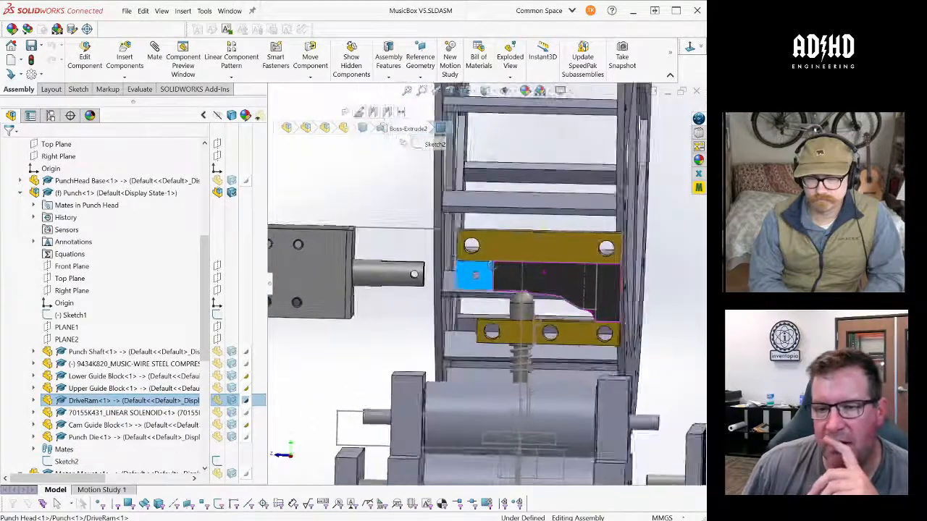
{"action": "left_click", "coordinate": [366, 243]}
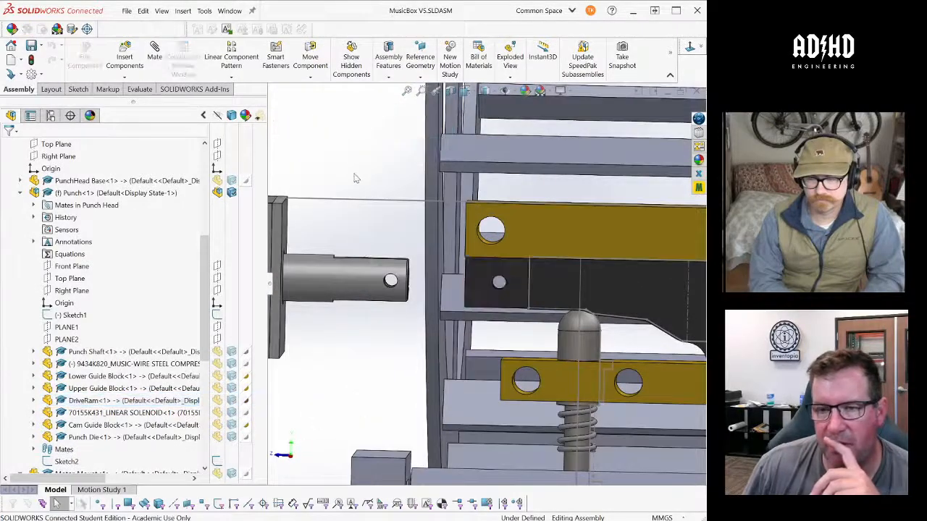
{"action": "left_click", "coordinate": [346, 270]}
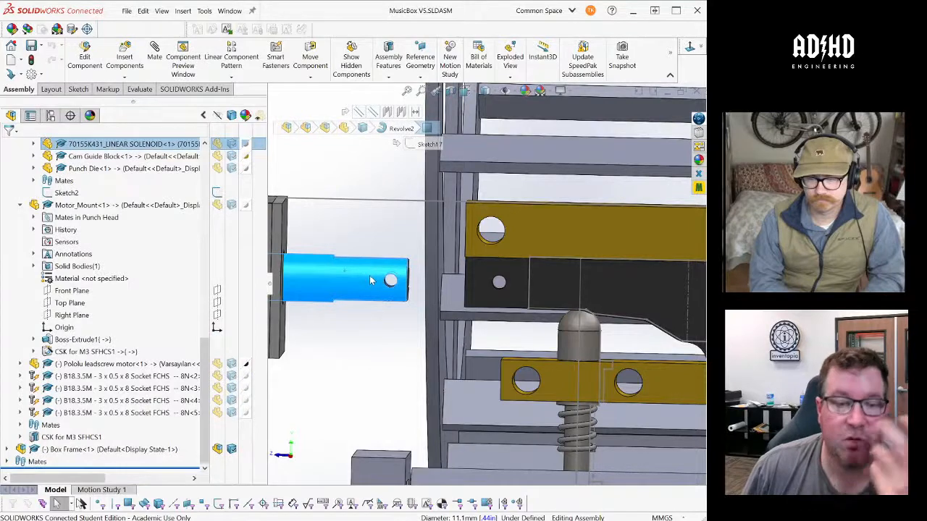
{"action": "scroll", "coordinate": [433, 290], "scroll_direction": "up", "scroll_amount": 3}
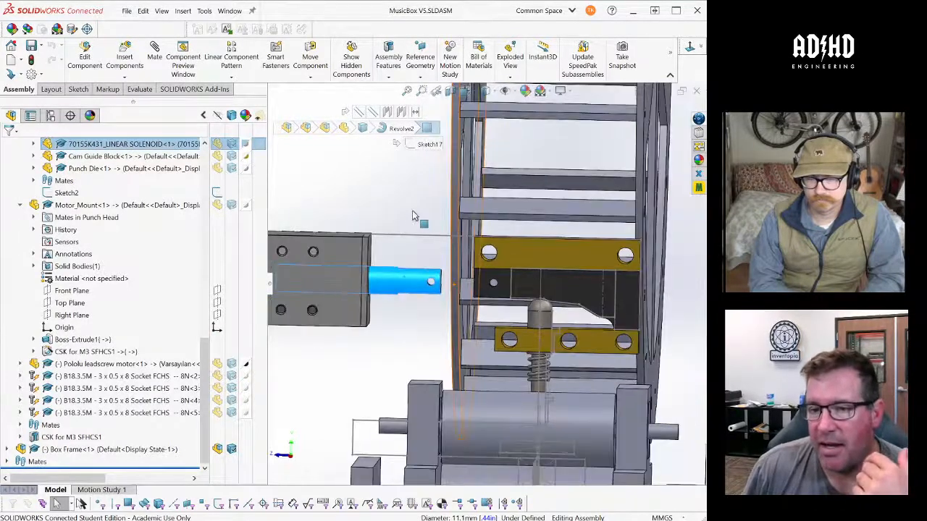
{"action": "left_click", "coordinate": [412, 215]}
- Examine the sloped underside of the DriveRam where it meets the rounded head of the punch shaft
{"action": "scroll", "coordinate": [628, 317], "scroll_direction": "down", "scroll_amount": 3}
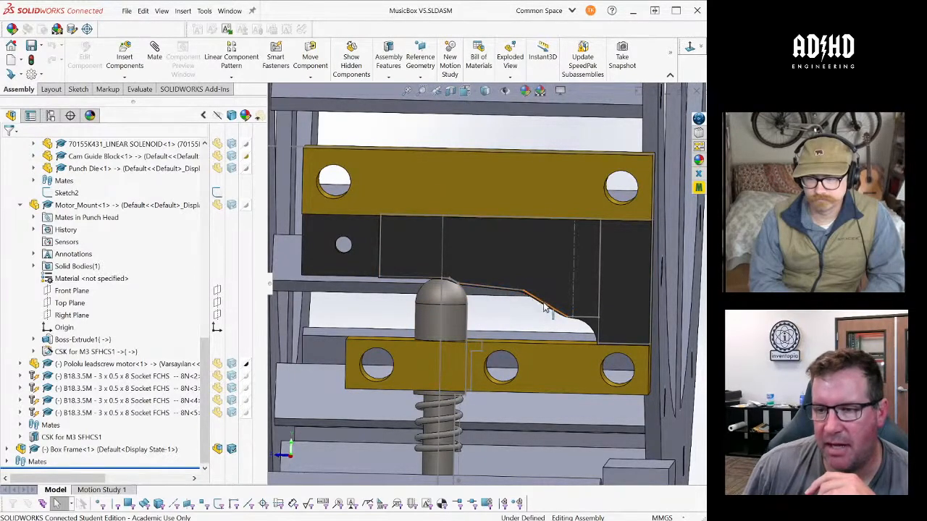
{"action": "middle_click_drag", "start_coordinate": [545, 308], "coordinate": [463, 264]}
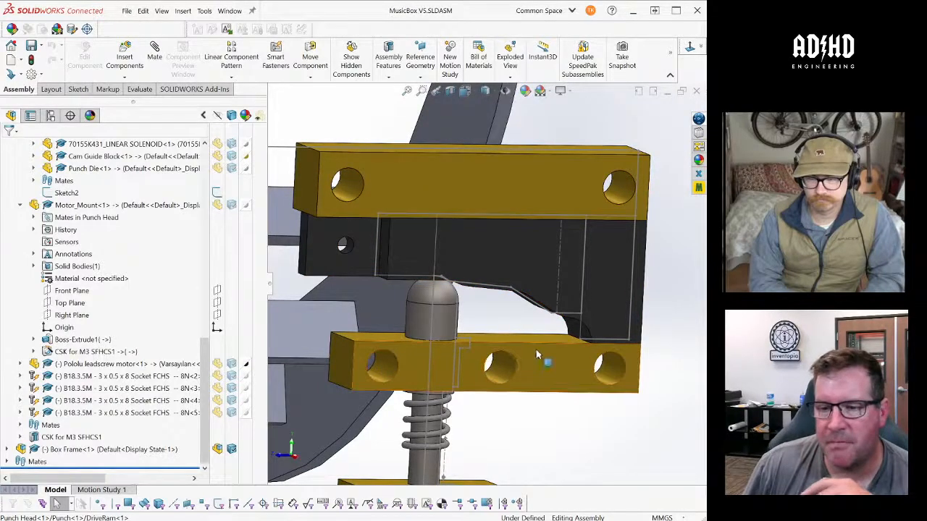
{"action": "scroll", "coordinate": [538, 355], "scroll_direction": "up", "scroll_amount": 2}
{"action": "middle_click_drag", "start_coordinate": [473, 363], "coordinate": [462, 393]}
{"action": "scroll", "coordinate": [463, 406], "scroll_direction": "down", "scroll_amount": 1}
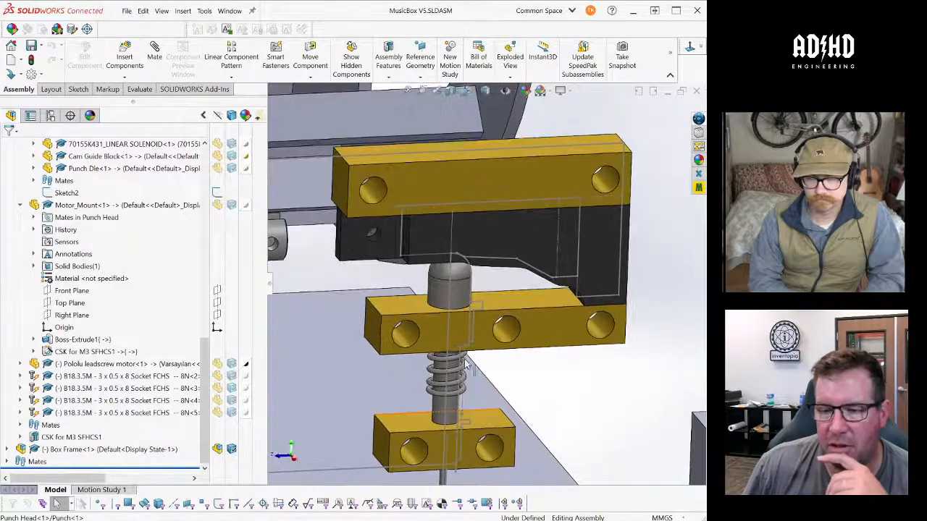
- Inspect the compression spring, the lower guide block and the thin punch tip above the die
{"action": "scroll", "coordinate": [477, 364], "scroll_direction": "up", "scroll_amount": 2}
{"action": "scroll", "coordinate": [490, 362], "scroll_direction": "down", "scroll_amount": 1}
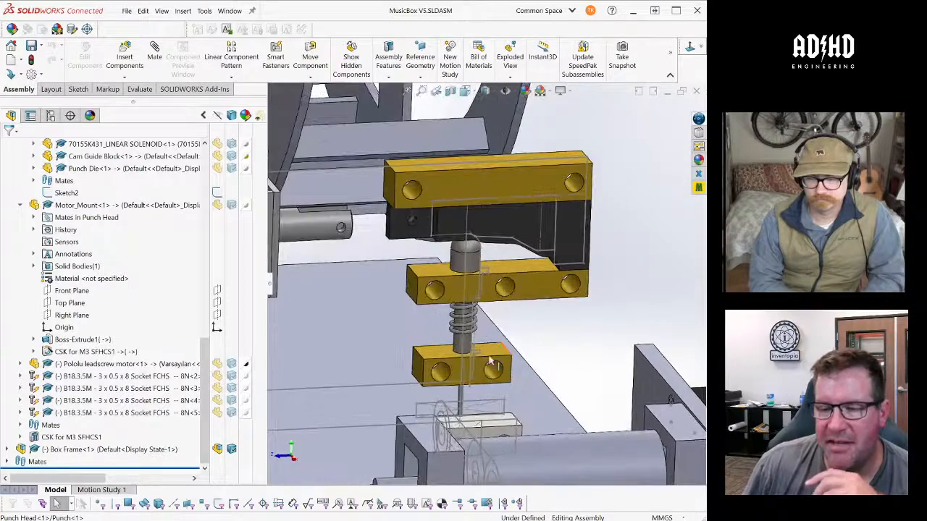
{"action": "middle_click_drag", "start_coordinate": [490, 361], "coordinate": [505, 347]}
{"action": "scroll", "coordinate": [450, 388], "scroll_direction": "down", "scroll_amount": 5}
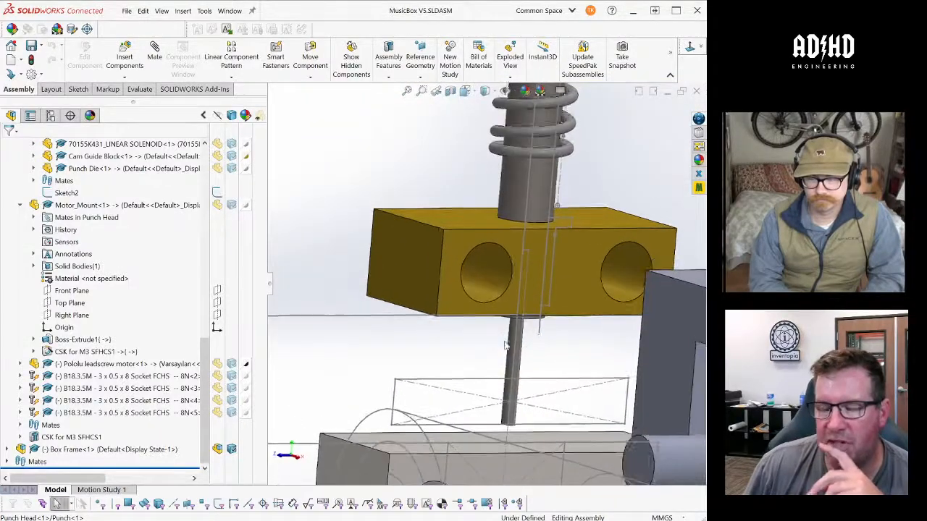
- Collapse the feature tree and view the whole solenoid punch together with the base plate and rollers
{"action": "scroll", "coordinate": [505, 346], "scroll_direction": "up", "scroll_amount": 6}
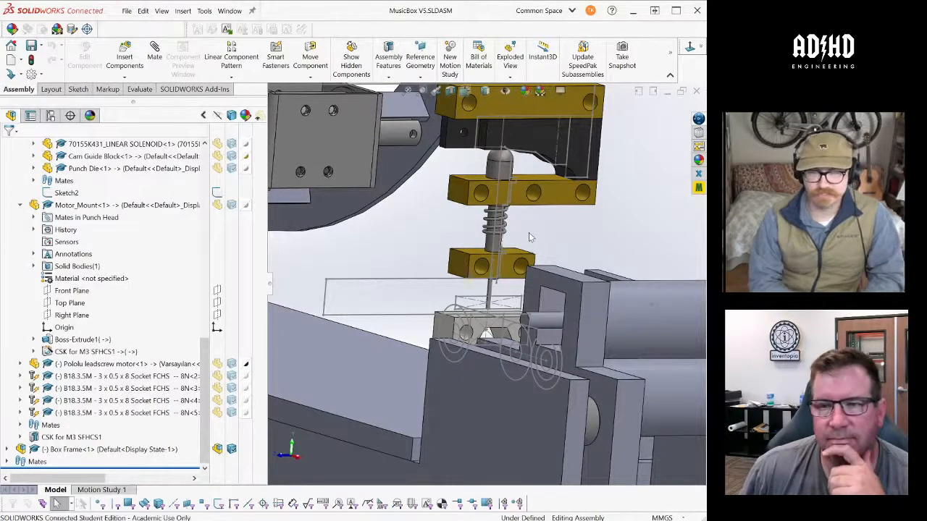
{"action": "middle_click_drag", "start_coordinate": [529, 232], "coordinate": [524, 243]}
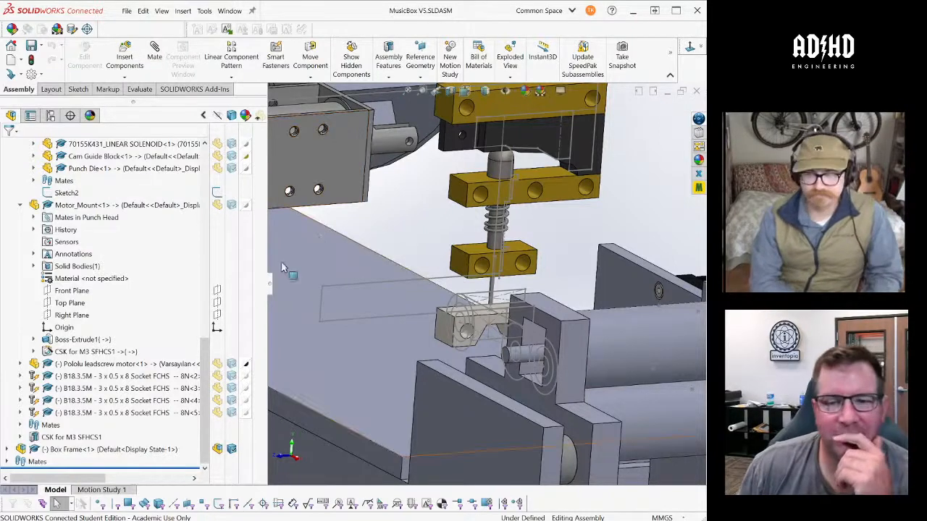
{"action": "left_click", "coordinate": [269, 287]}
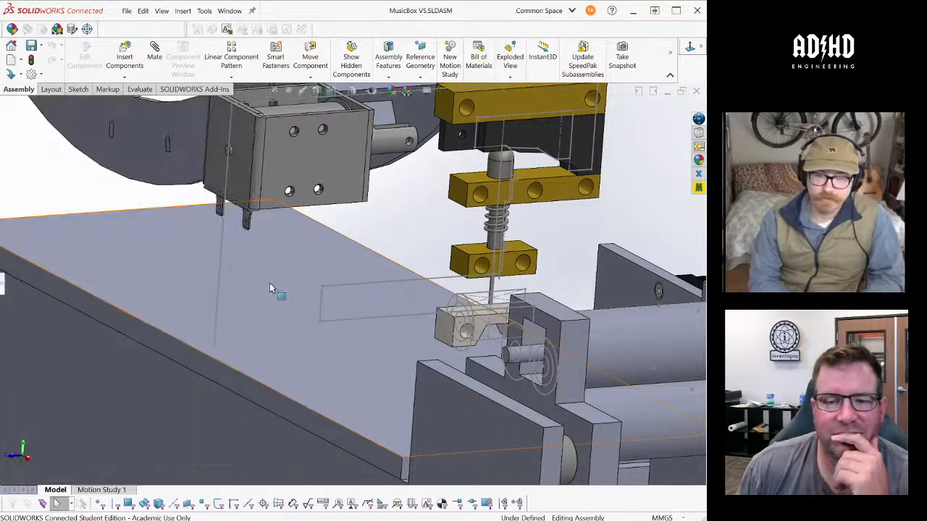
{"action": "middle_click_drag", "start_coordinate": [271, 280], "coordinate": [464, 269]}
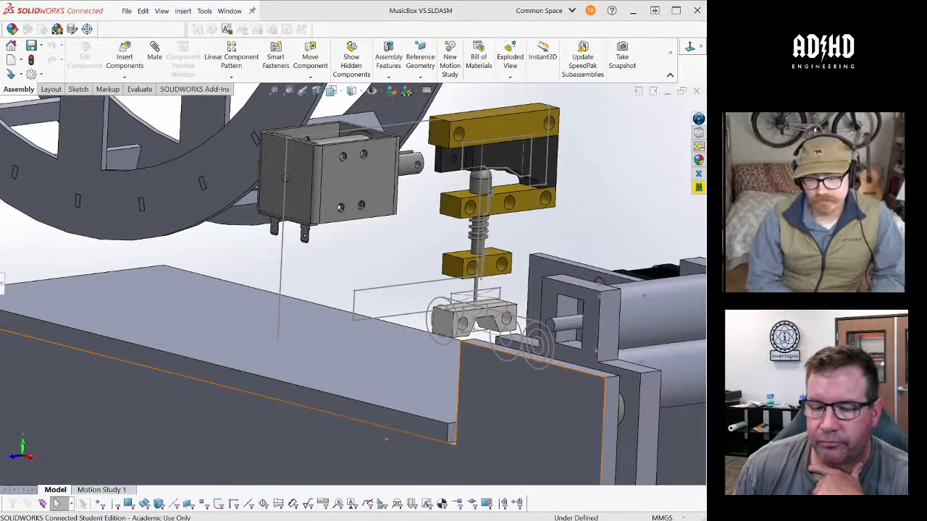
- Switch to the Cam Punch assembly and examine its ejector button, cam outline, bearing blocks and braced lower arm from several angles
{"action": "left_click", "coordinate": [415, 492]}
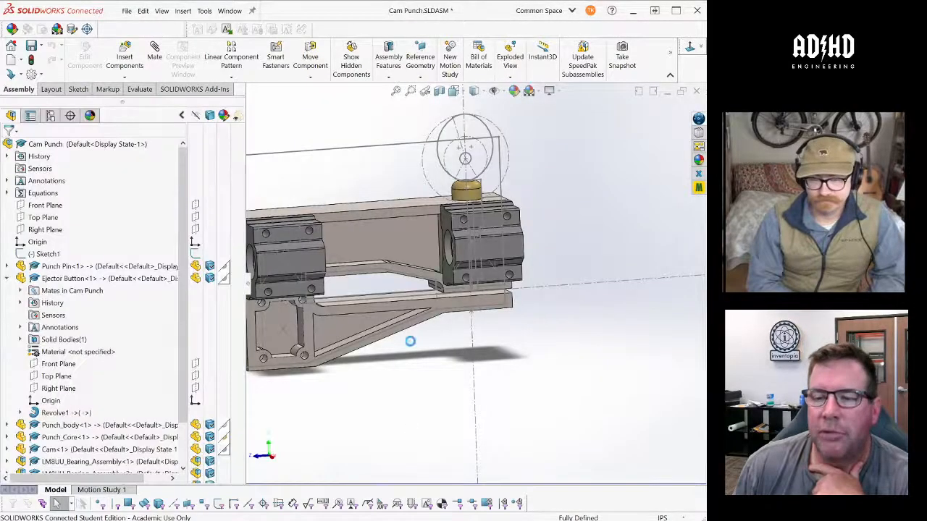
{"action": "scroll", "coordinate": [465, 319], "scroll_direction": "down", "scroll_amount": 1}
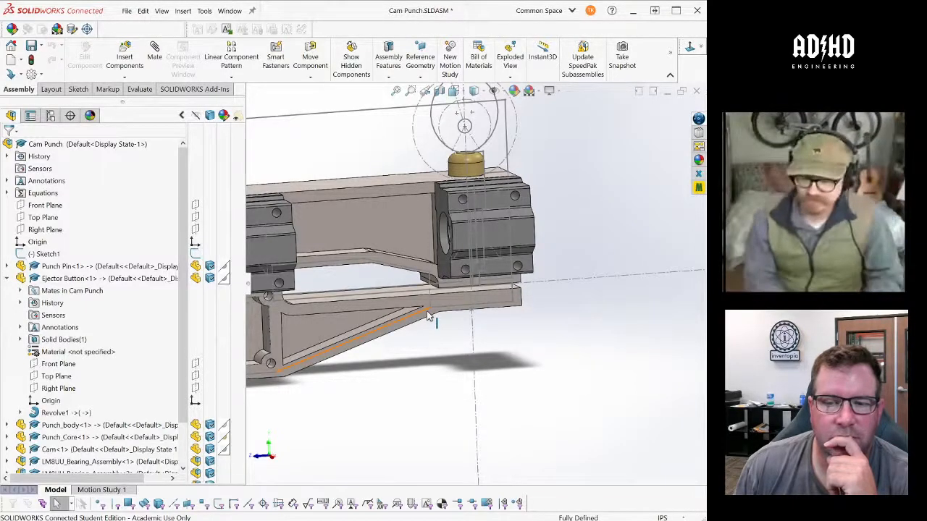
{"action": "middle_click_drag", "start_coordinate": [428, 316], "coordinate": [432, 302]}
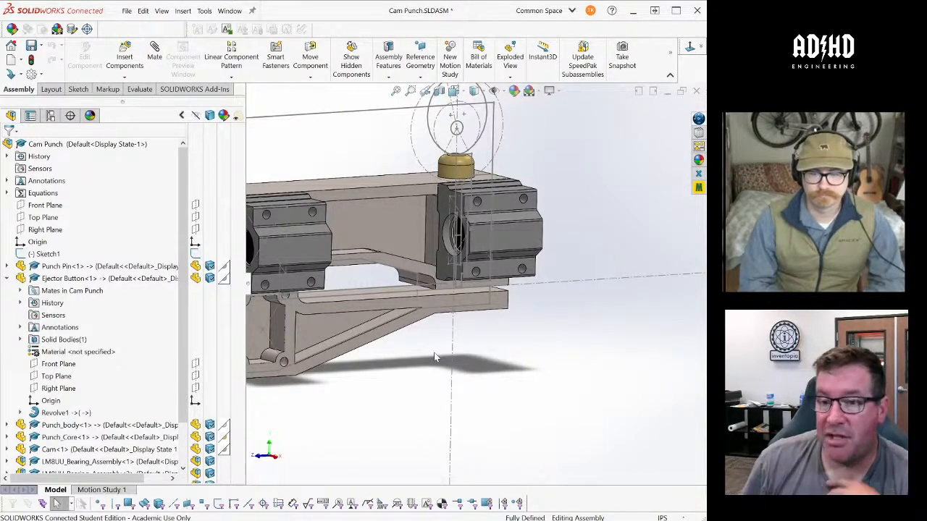
{"action": "middle_click_drag", "start_coordinate": [468, 353], "coordinate": [443, 335]}
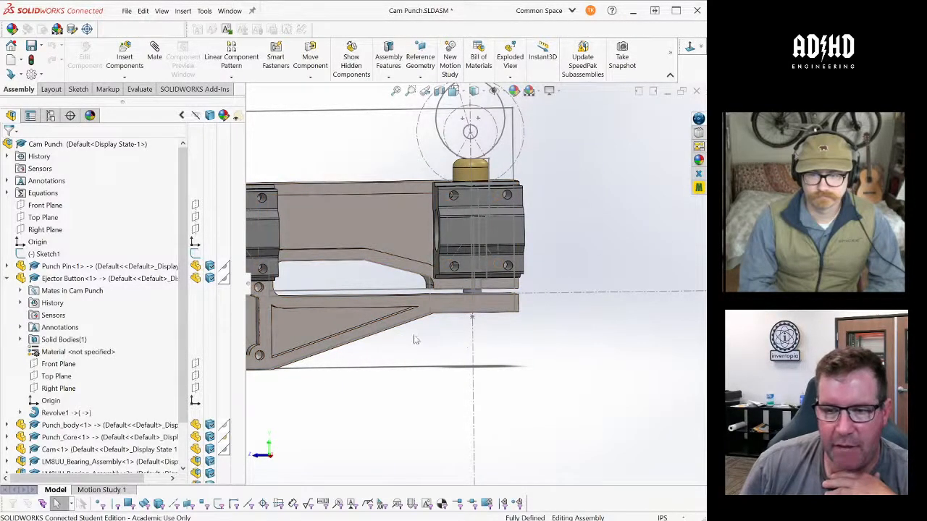
{"action": "middle_click_drag", "start_coordinate": [414, 340], "coordinate": [419, 360]}
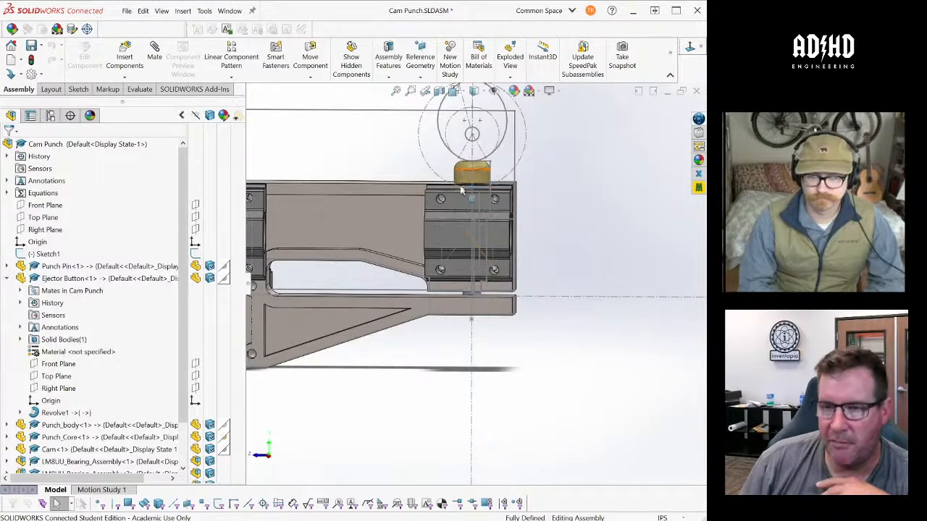
{"action": "middle_click_drag", "start_coordinate": [461, 189], "coordinate": [451, 224]}
{"action": "middle_click_drag", "start_coordinate": [511, 207], "coordinate": [538, 265]}
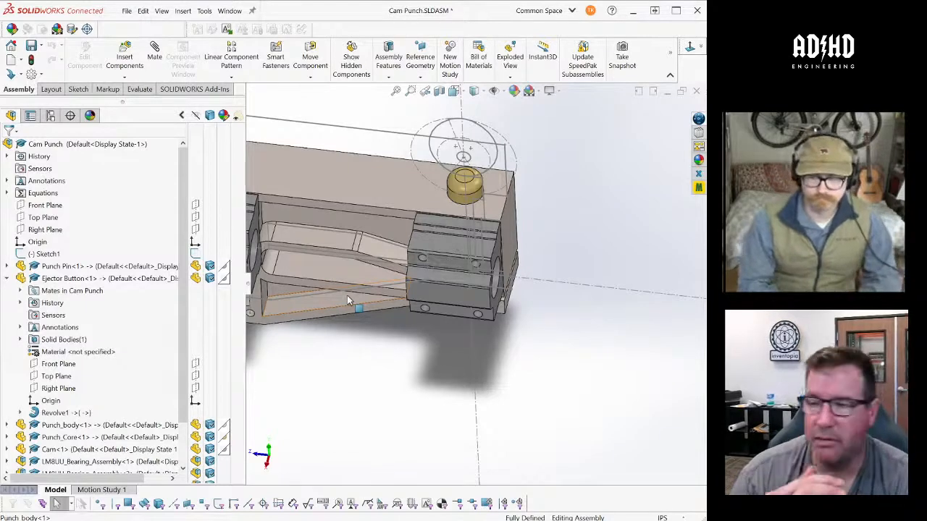
{"action": "middle_click_drag", "start_coordinate": [444, 295], "coordinate": [522, 298]}
{"action": "scroll", "coordinate": [524, 299], "scroll_direction": "up", "scroll_amount": 3}
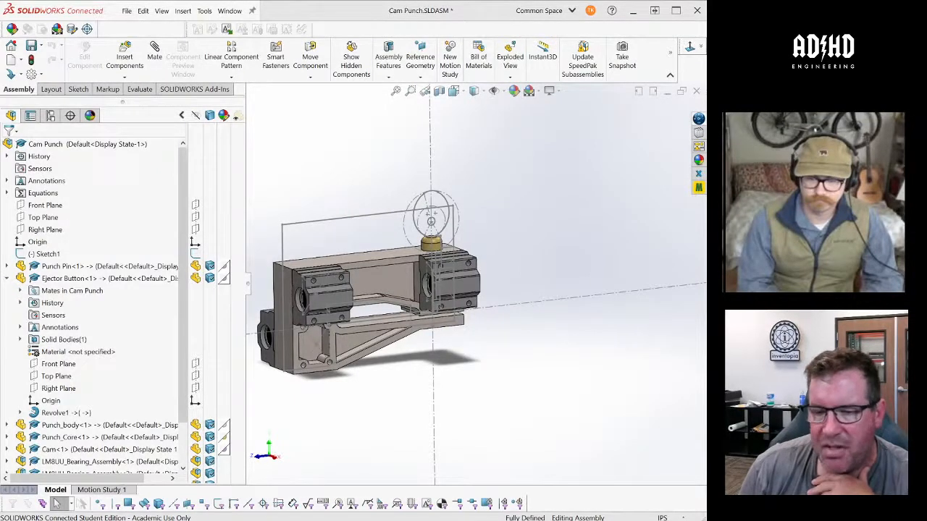
- Return to the MusicBox V5 assembly and examine how the solenoid punch sits relative to the paper wheel and puller rollers
{"action": "left_click", "coordinate": [645, 499]}
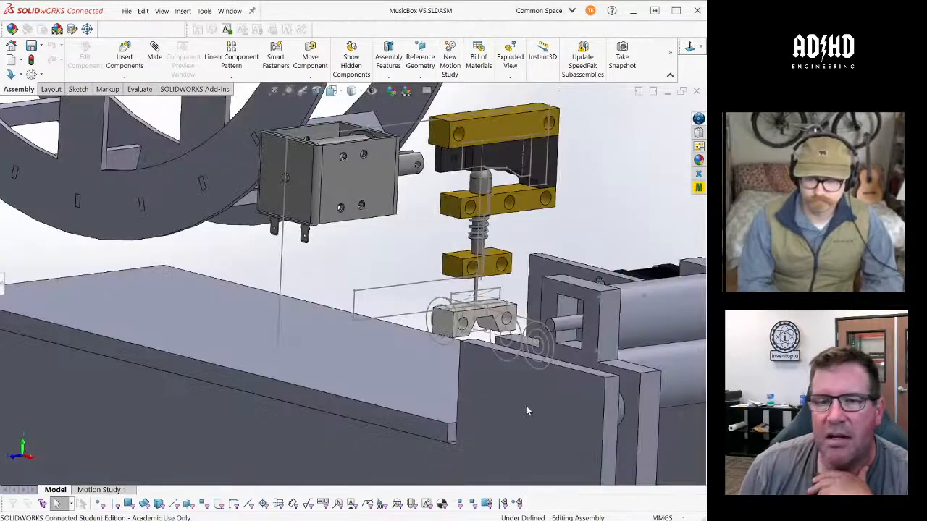
{"action": "scroll", "coordinate": [526, 409], "scroll_direction": "up", "scroll_amount": 4}
{"action": "middle_click_drag", "start_coordinate": [522, 338], "coordinate": [531, 355]}
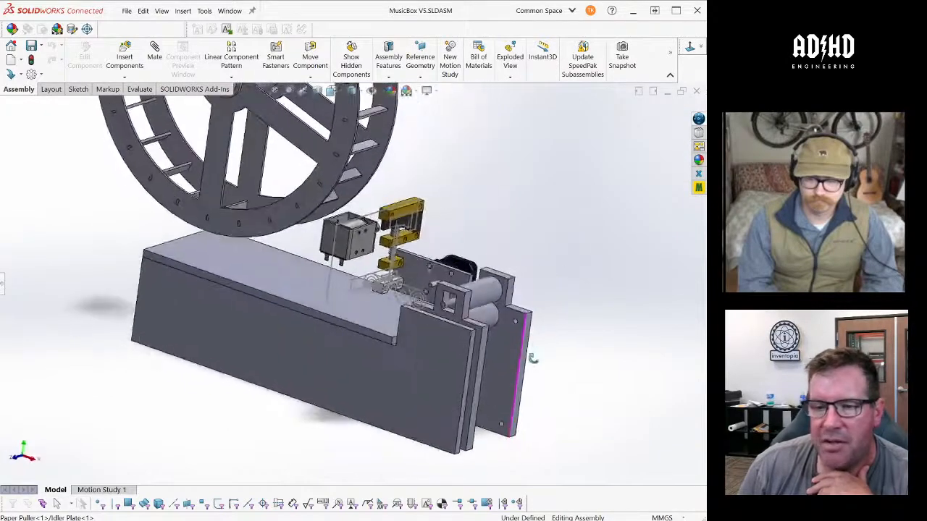
{"action": "scroll", "coordinate": [407, 232], "scroll_direction": "up", "scroll_amount": 6}
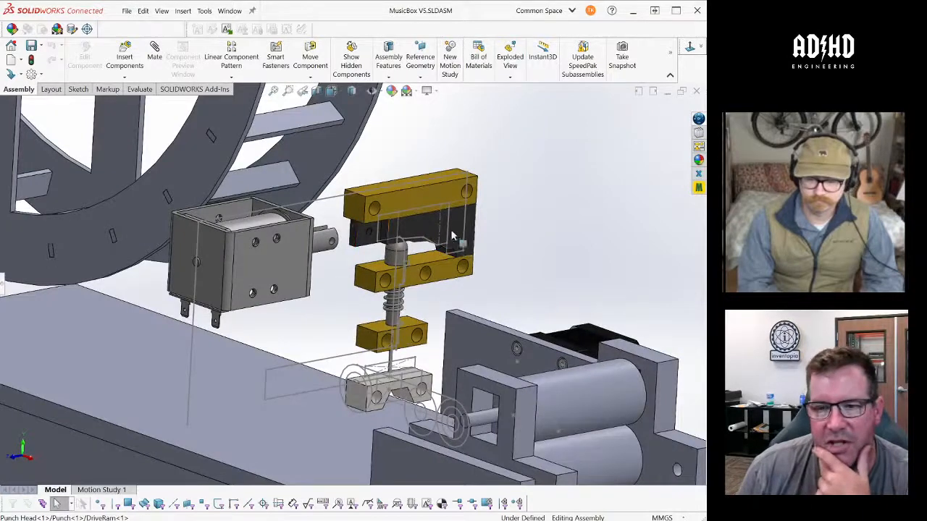
{"action": "middle_click_drag", "start_coordinate": [409, 290], "coordinate": [416, 308]}
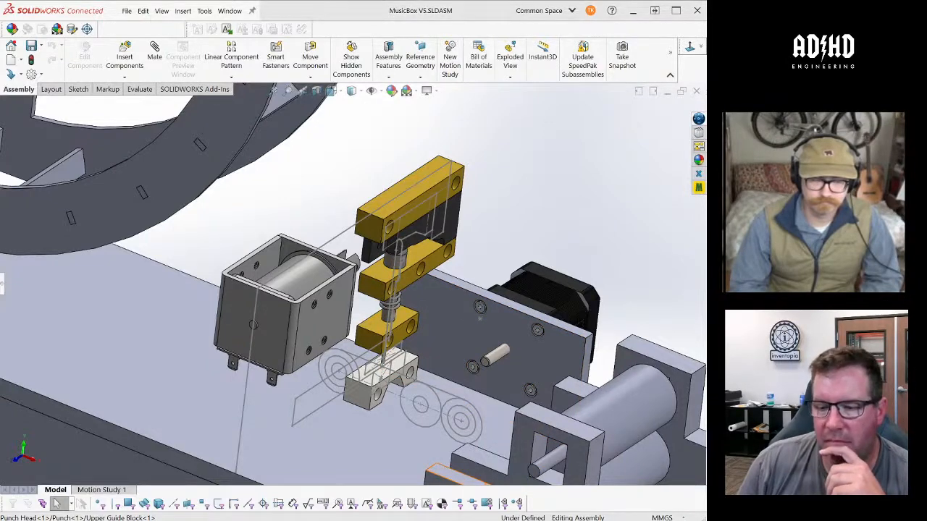
- Switch back to the Cam Punch assembly and inspect the cam outline and ejector button above the punch body from its end
{"action": "left_click", "coordinate": [428, 489]}
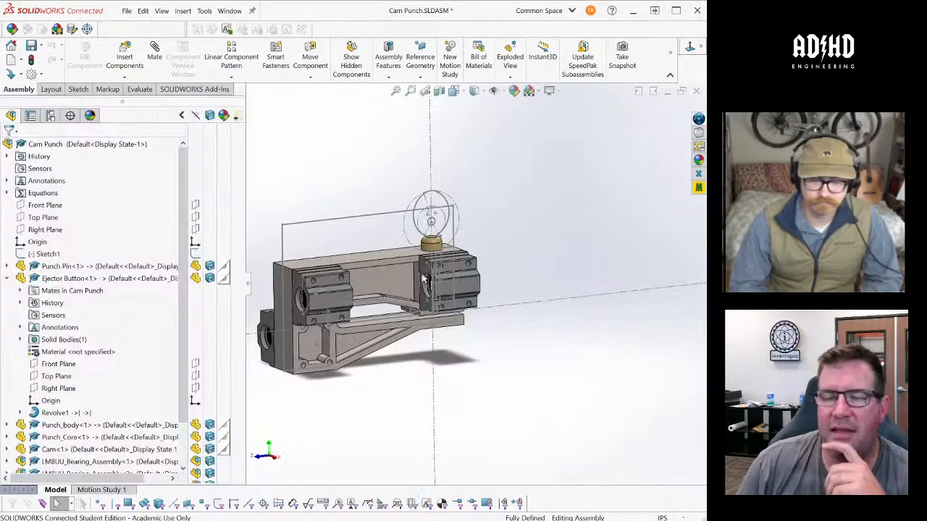
{"action": "middle_click_drag", "start_coordinate": [433, 231], "coordinate": [443, 270]}
{"action": "scroll", "coordinate": [427, 239], "scroll_direction": "up", "scroll_amount": 1}
{"action": "scroll", "coordinate": [409, 243], "scroll_direction": "down", "scroll_amount": 4}
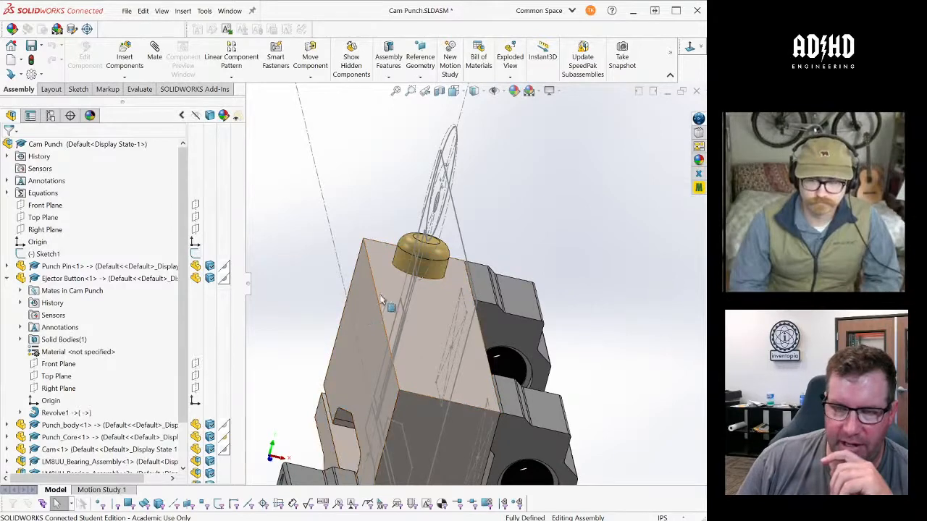
{"action": "middle_click_drag", "start_coordinate": [372, 310], "coordinate": [346, 276]}
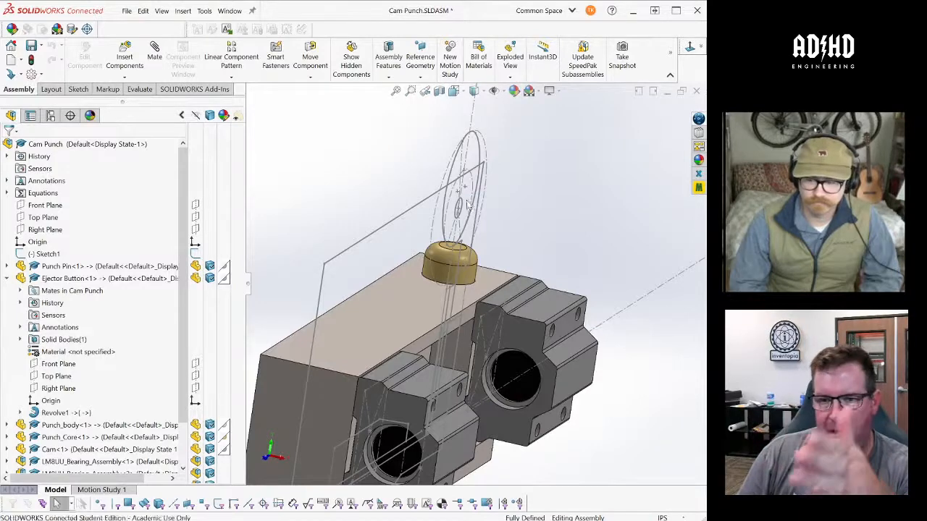
- Examine the cam outline, ejector button and bearing blocks of the Cam Punch up close and as a whole assembly
{"action": "middle_click_drag", "start_coordinate": [394, 170], "coordinate": [420, 165]}
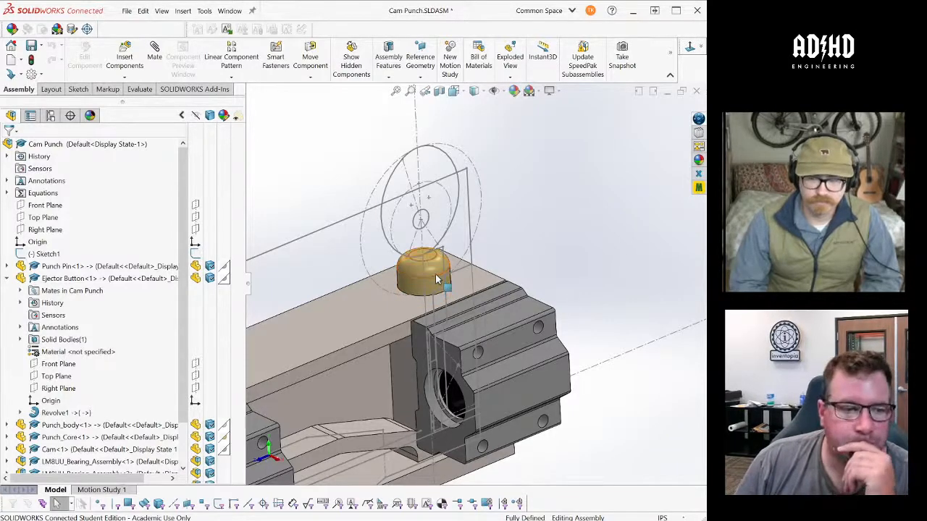
{"action": "middle_click_drag", "start_coordinate": [437, 279], "coordinate": [549, 269]}
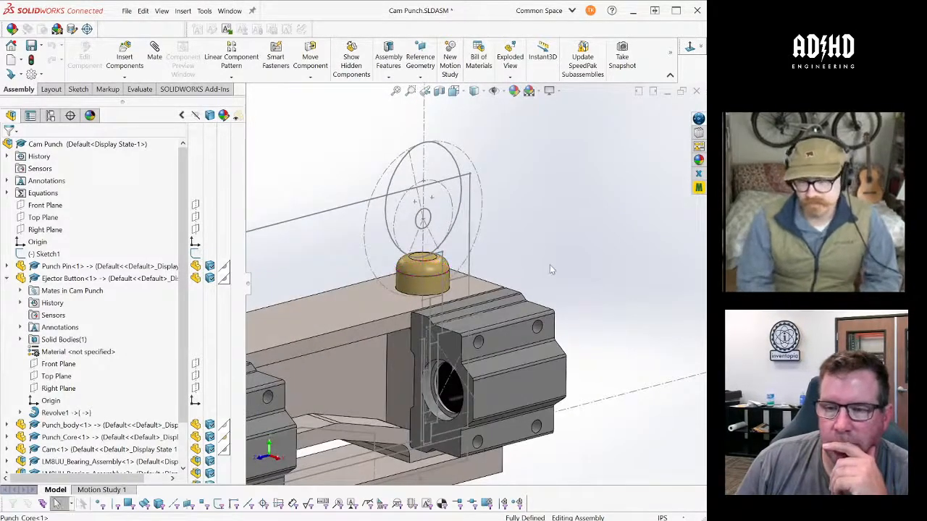
{"action": "scroll", "coordinate": [549, 269], "scroll_direction": "up", "scroll_amount": 4}
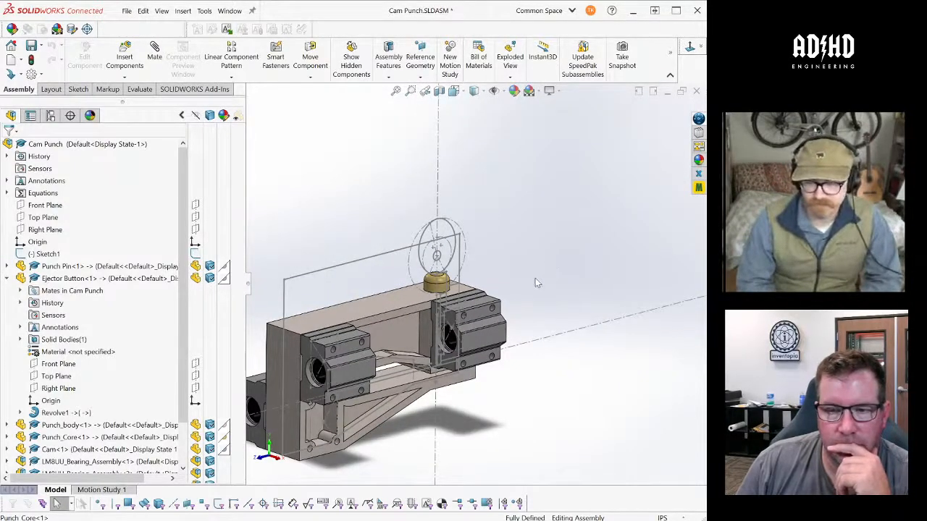
{"action": "middle_click_drag", "start_coordinate": [536, 282], "coordinate": [526, 267]}
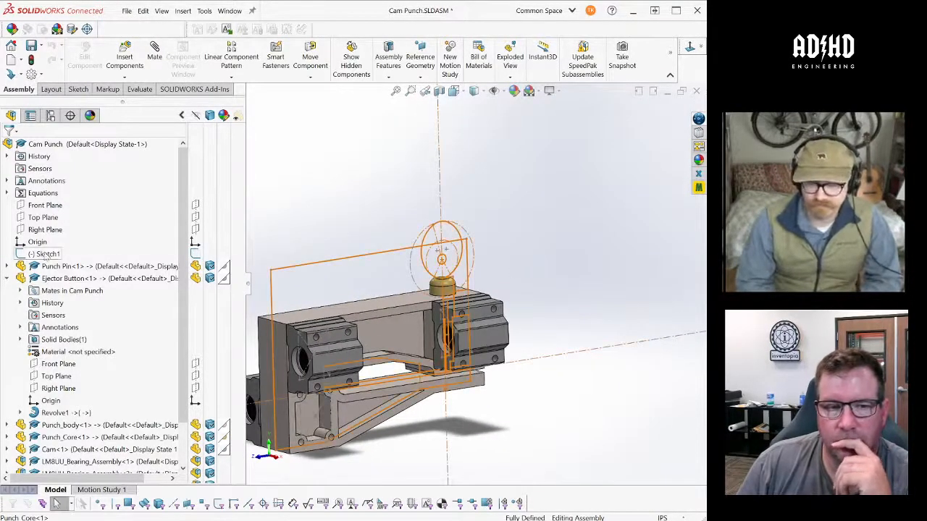
- Open the assembly's Sketch1 for editing and inspect the dimensions around the cam outline
{"action": "left_click", "coordinate": [45, 254]}
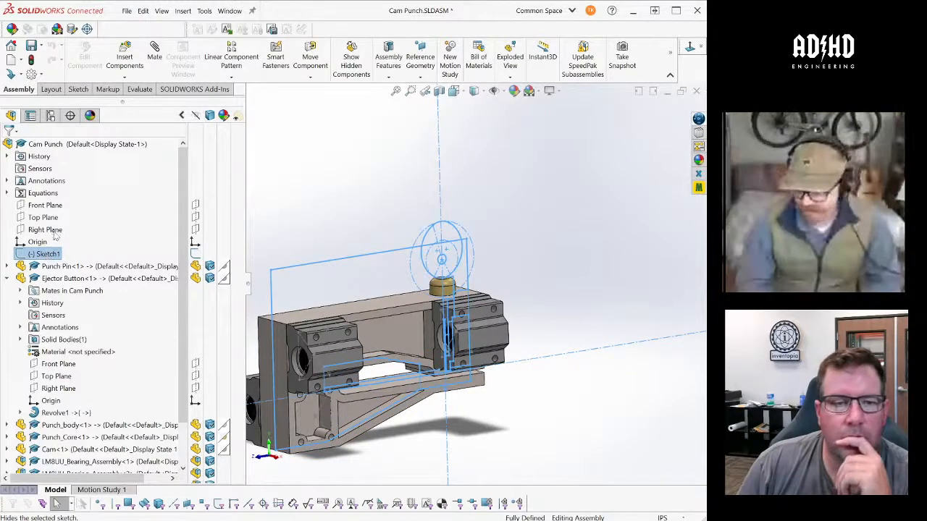
{"action": "left_click", "coordinate": [51, 226]}
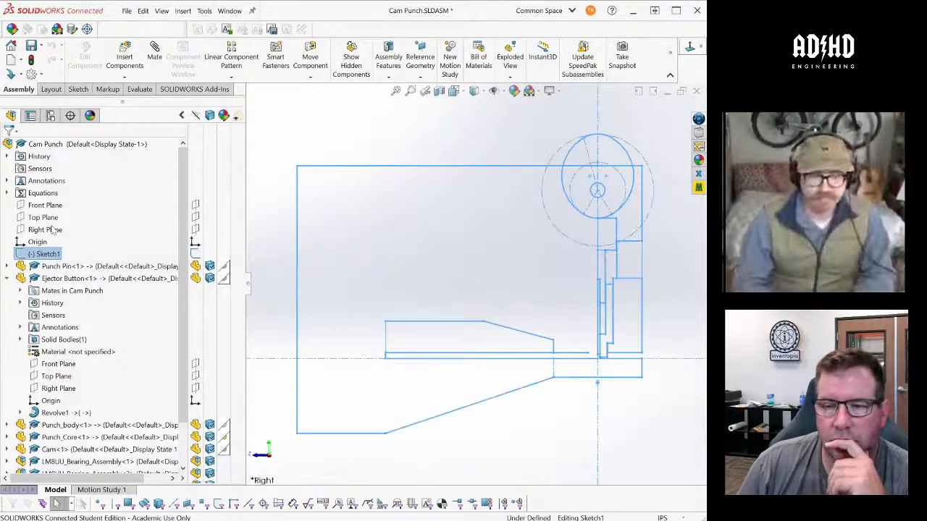
{"action": "scroll", "coordinate": [505, 250], "scroll_direction": "up", "scroll_amount": 5}
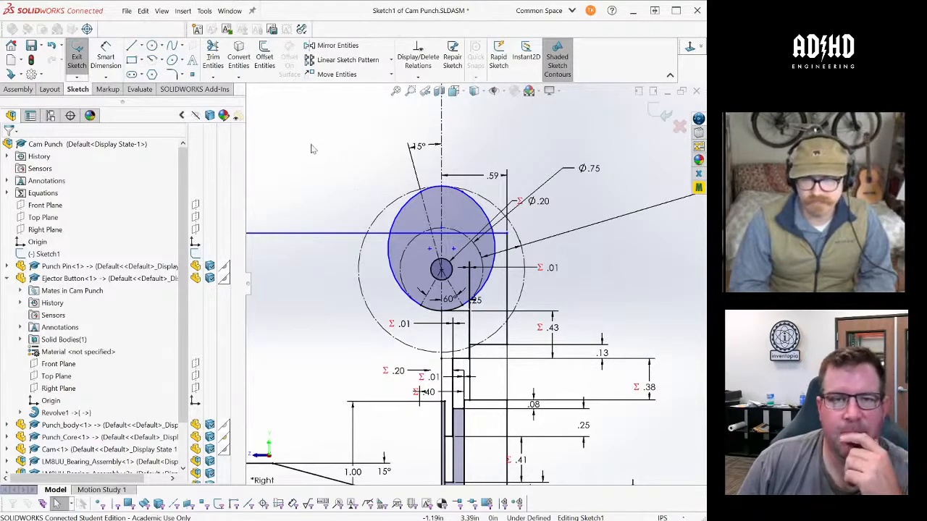
{"action": "left_click", "coordinate": [195, 89]}
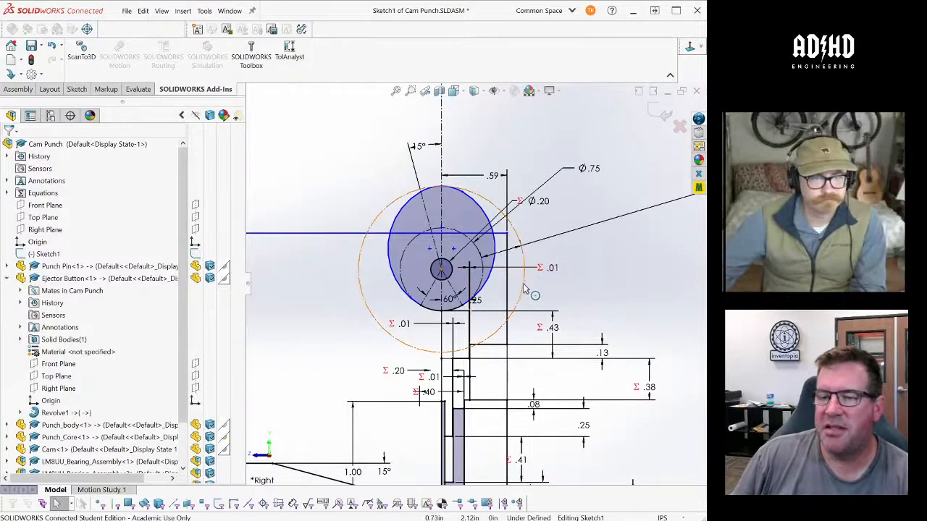
- Bring the far-off .38 dimension text of the outer construction circle in close beside the cam outline
{"action": "scroll", "coordinate": [514, 262], "scroll_direction": "up", "scroll_amount": 2}
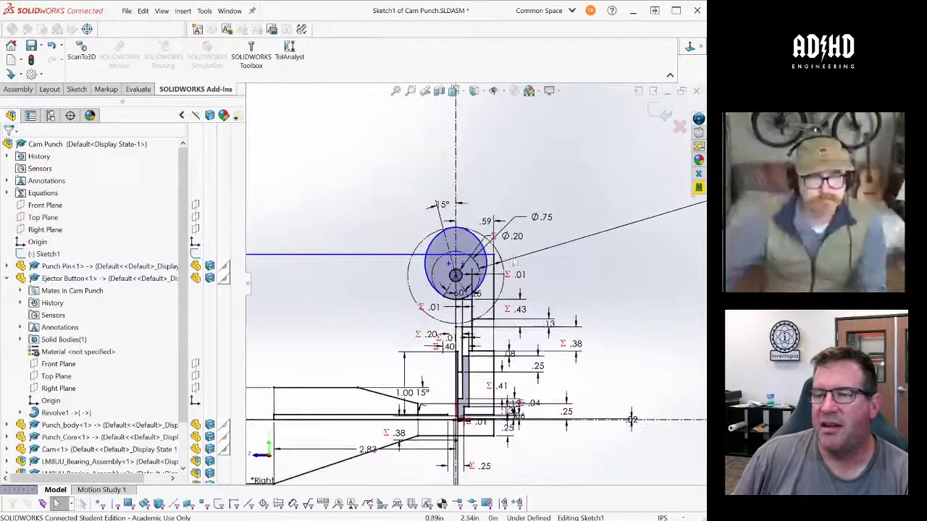
{"action": "scroll", "coordinate": [515, 260], "scroll_direction": "up", "scroll_amount": 5}
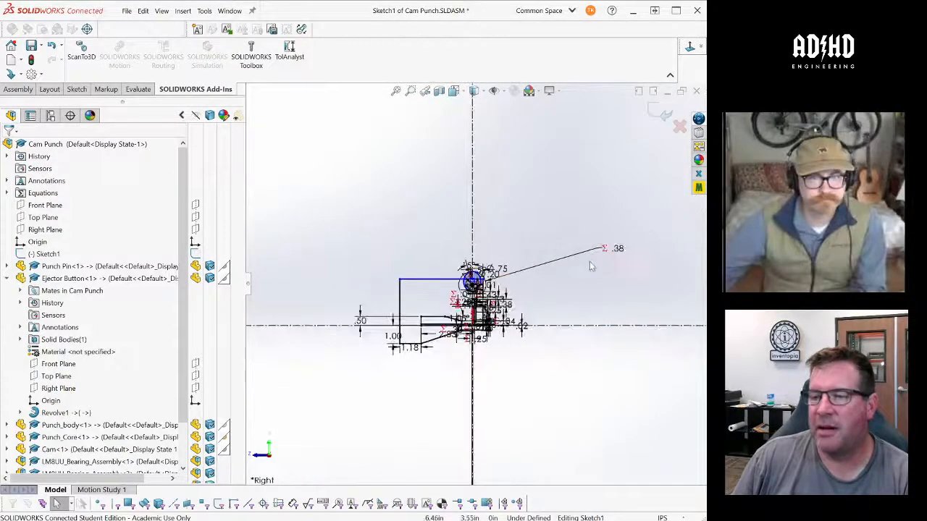
{"action": "left_click_drag", "start_coordinate": [615, 252], "coordinate": [514, 282]}
{"action": "scroll", "coordinate": [507, 286], "scroll_direction": "down", "scroll_amount": 2}
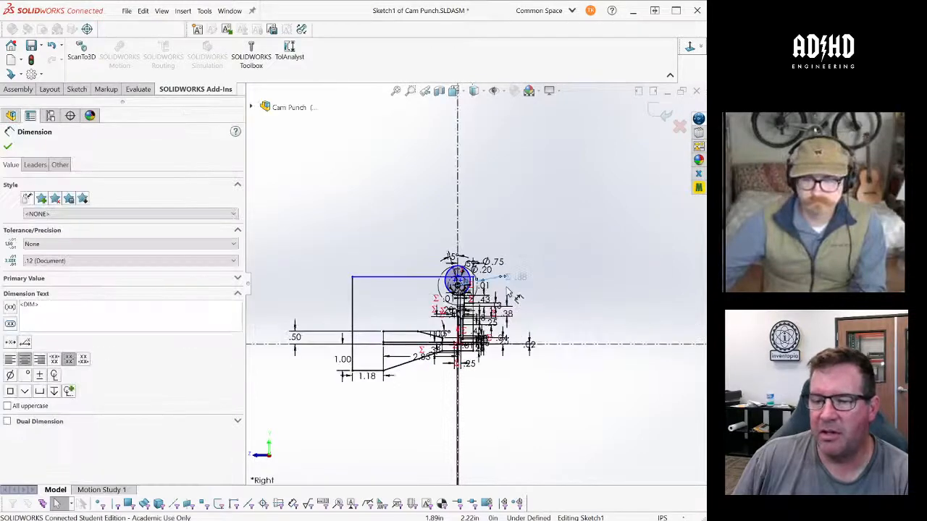
{"action": "scroll", "coordinate": [509, 292], "scroll_direction": "down", "scroll_amount": 1}
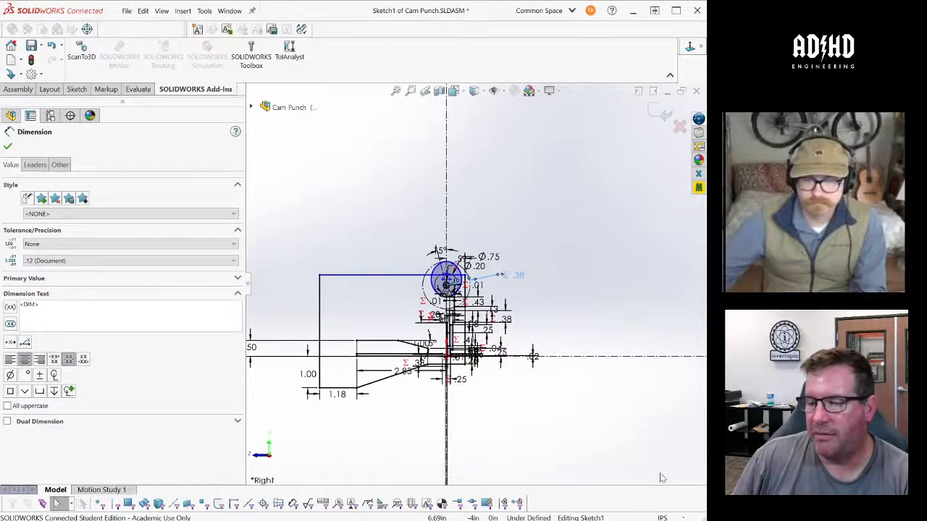
- Switch the document units to MMGS, then rebuild the assembly out of the sketch and check the resized components
{"action": "key", "text": "ctrl+b"}
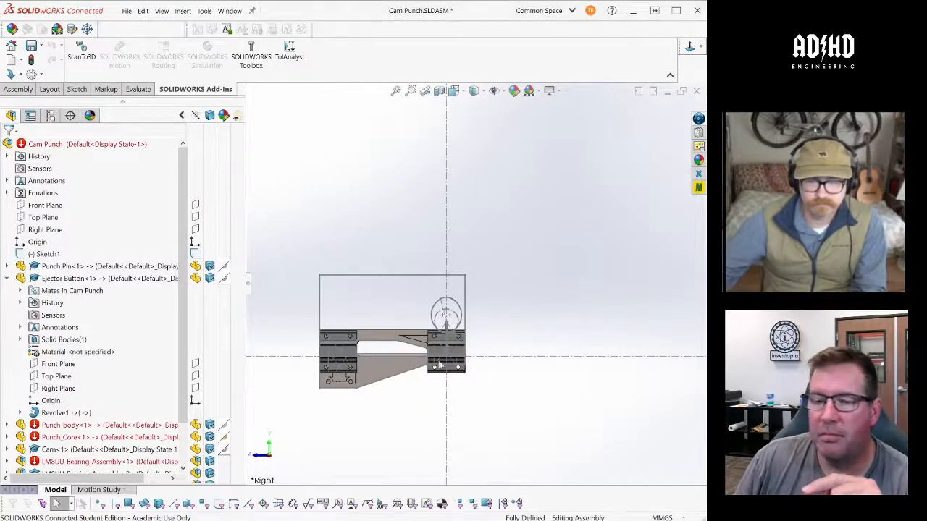
{"action": "scroll", "coordinate": [420, 433], "scroll_direction": "down", "scroll_amount": 1}
{"action": "scroll", "coordinate": [420, 432], "scroll_direction": "down", "scroll_amount": 1}
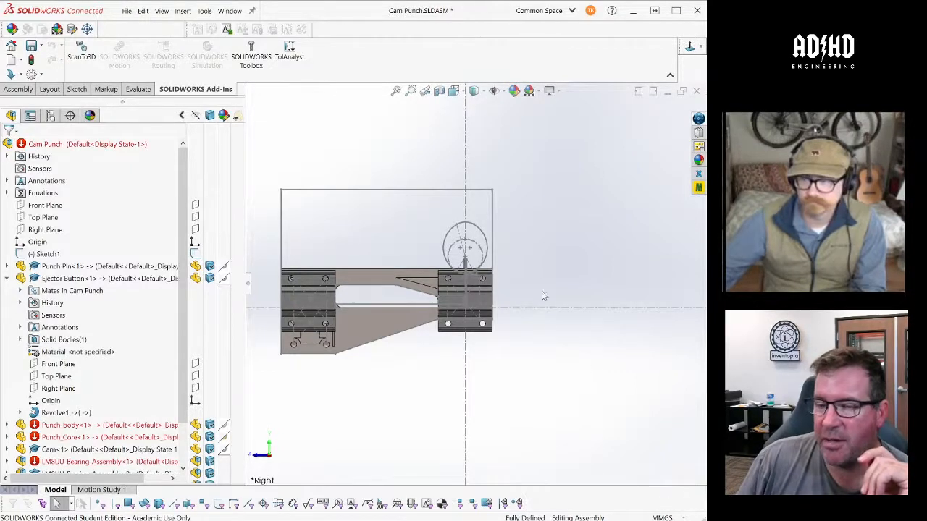
- Reopen Sketch1 for editing and inspect the equation-driven dimensions around the cam in millimetres
{"action": "left_click", "coordinate": [48, 257]}
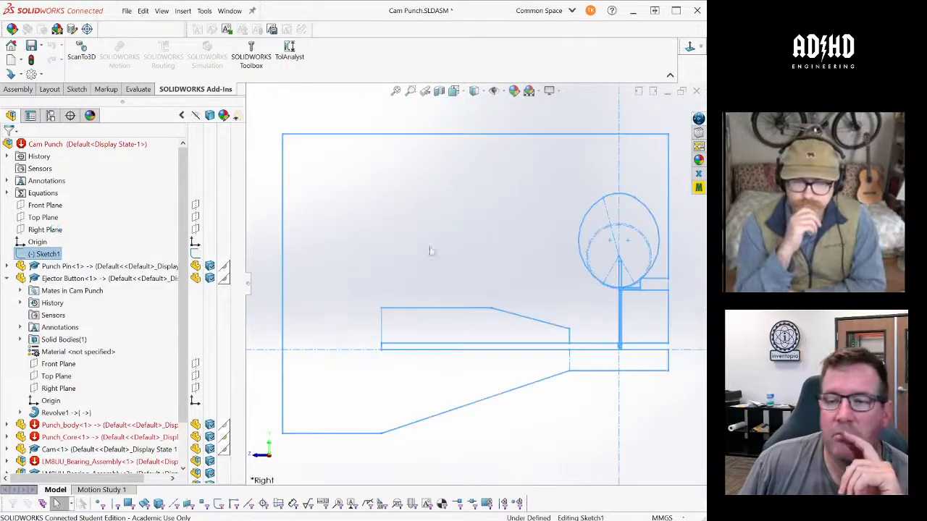
{"action": "scroll", "coordinate": [429, 255], "scroll_direction": "up", "scroll_amount": 1}
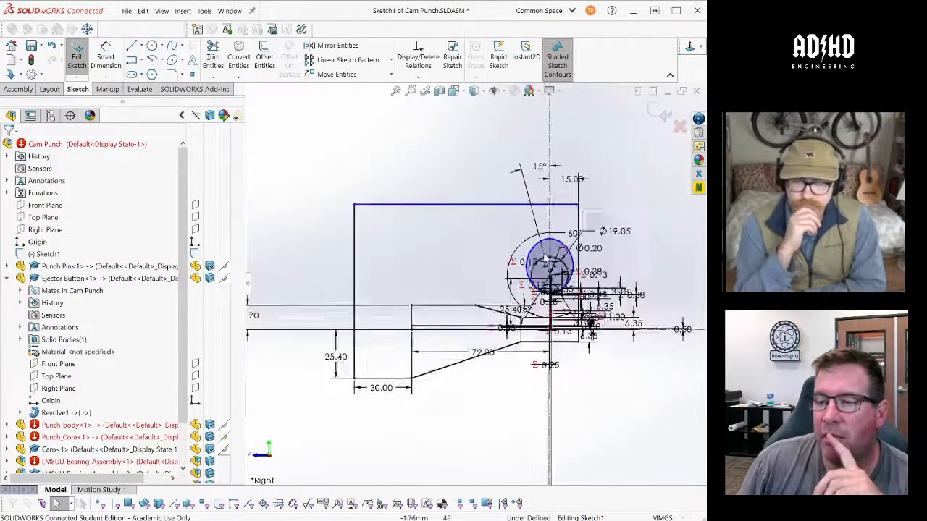
{"action": "scroll", "coordinate": [605, 256], "scroll_direction": "down", "scroll_amount": 3}
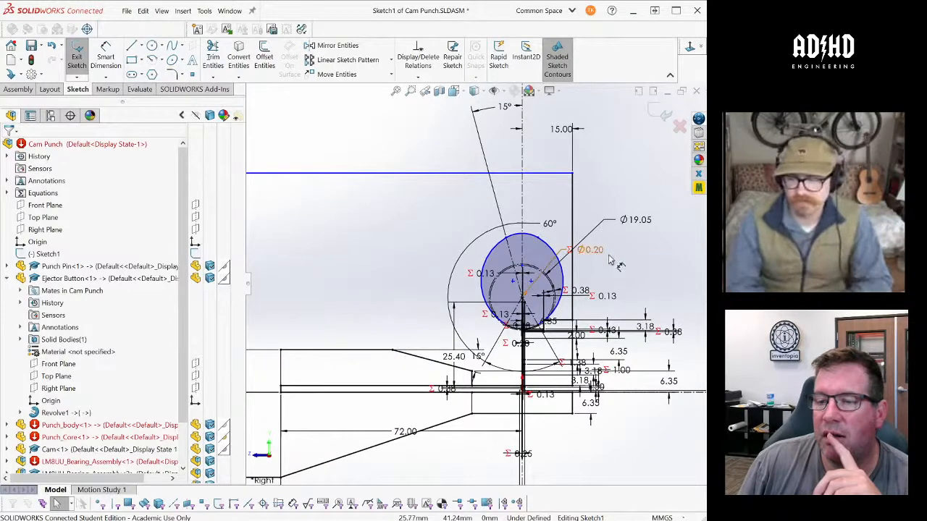
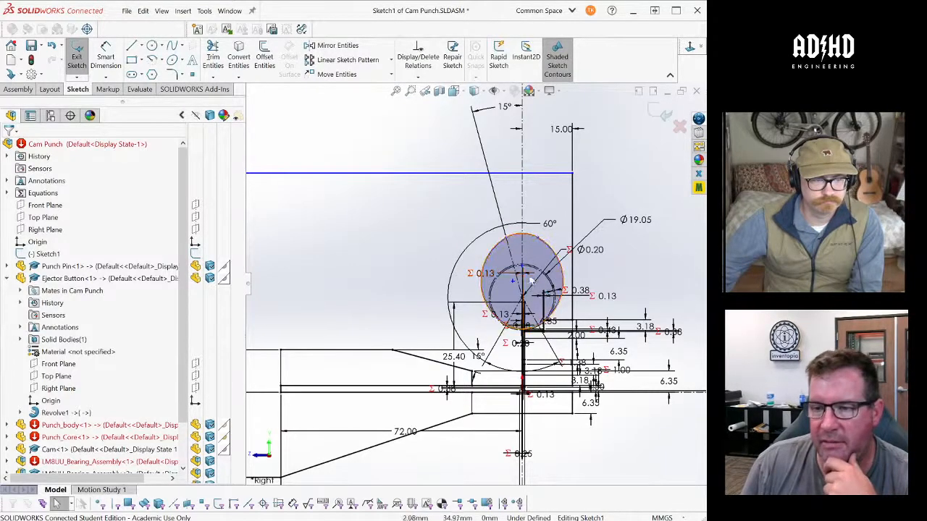
- Close Sketch1 and examine the Cam Punch assembly around the cam outline, punch pin and bearing blocks
{"action": "scroll", "coordinate": [514, 217], "scroll_direction": "down", "scroll_amount": 3}
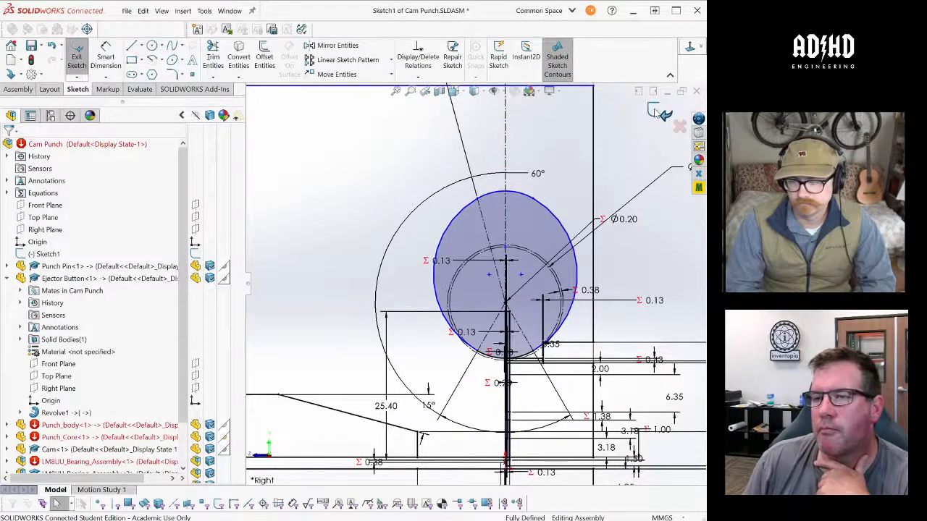
{"action": "left_click", "coordinate": [659, 112]}
{"action": "middle_click_drag", "start_coordinate": [407, 319], "coordinate": [424, 338]}
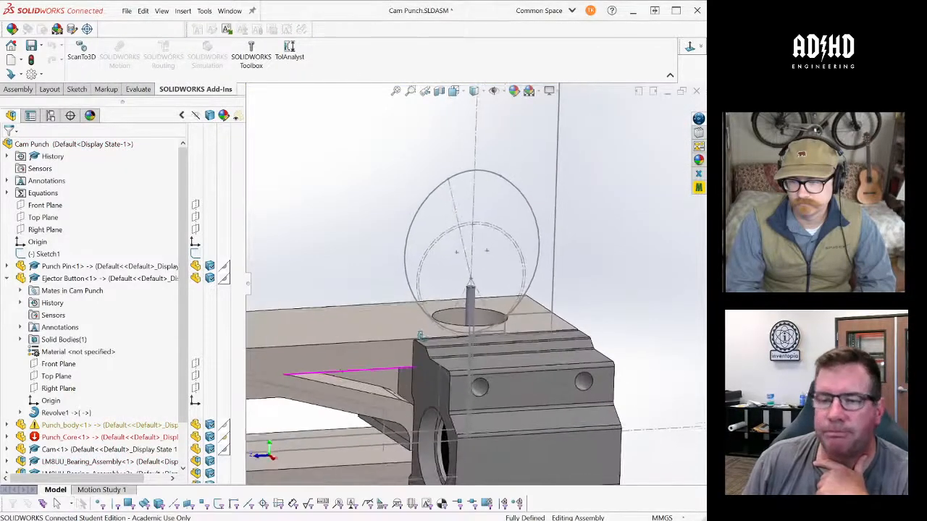
{"action": "scroll", "coordinate": [424, 338], "scroll_direction": "up", "scroll_amount": 1}
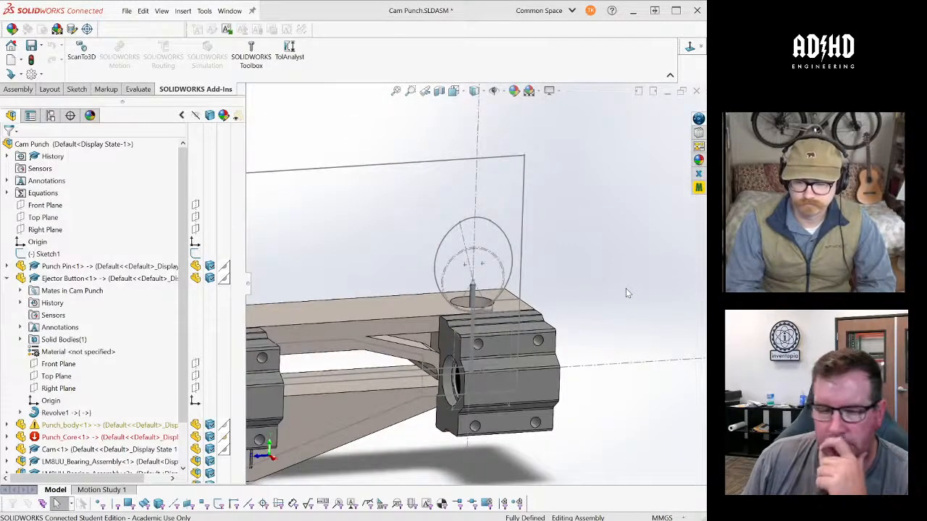
{"action": "key", "text": "f"}
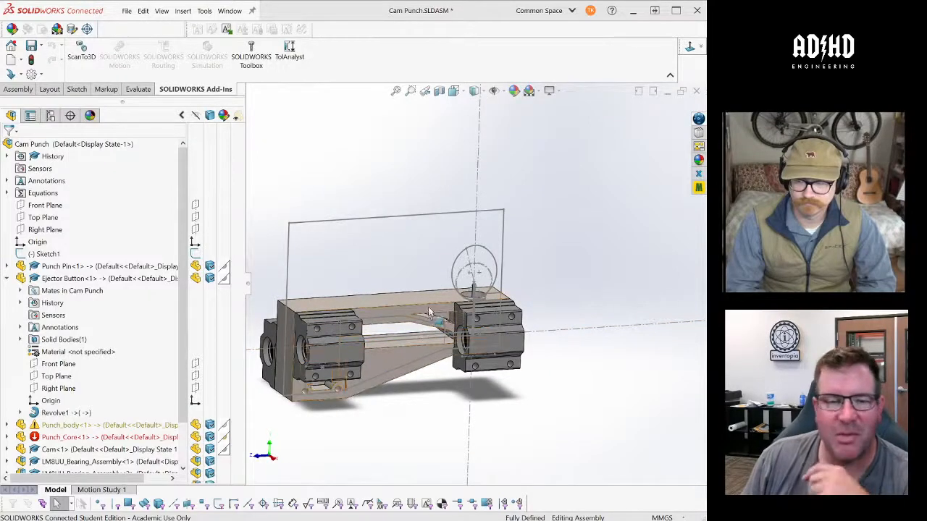
{"action": "scroll", "coordinate": [417, 334], "scroll_direction": "down", "scroll_amount": 3}
{"action": "scroll", "coordinate": [470, 323], "scroll_direction": "up", "scroll_amount": 3}
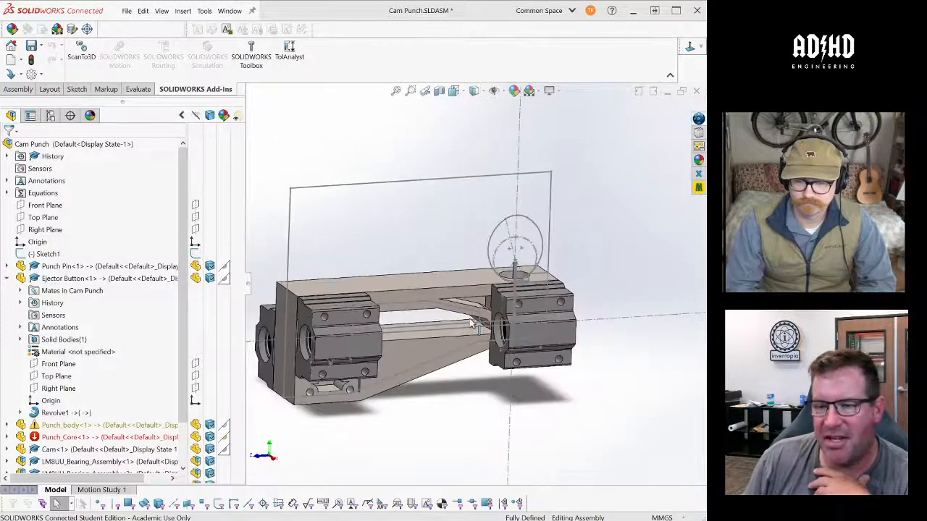
{"action": "scroll", "coordinate": [414, 312], "scroll_direction": "down", "scroll_amount": 3}
{"action": "middle_click_drag", "start_coordinate": [417, 313], "coordinate": [418, 284]}
{"action": "scroll", "coordinate": [507, 238], "scroll_direction": "down", "scroll_amount": 1}
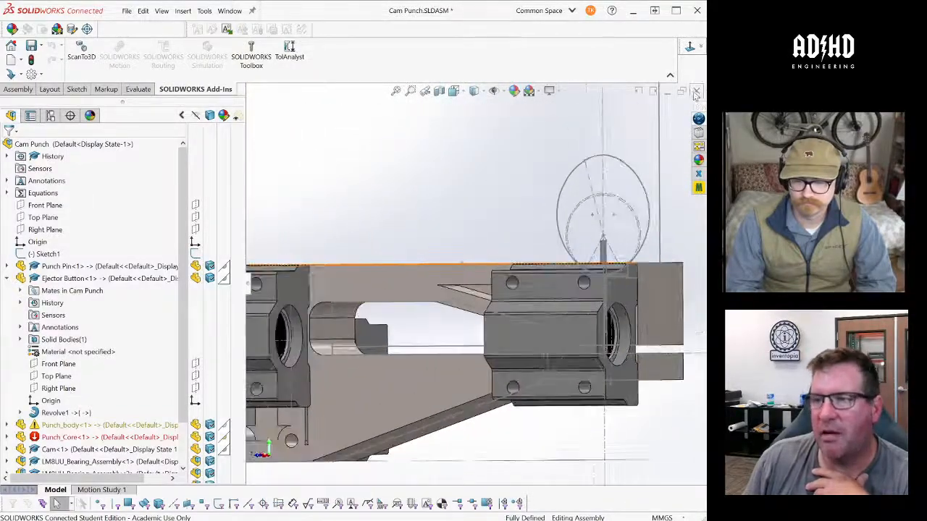
- Switch to the MusicBox V5 assembly and examine the solenoid punch beside the rollers and large wheel
{"action": "key", "text": "ctrl+Tab"}
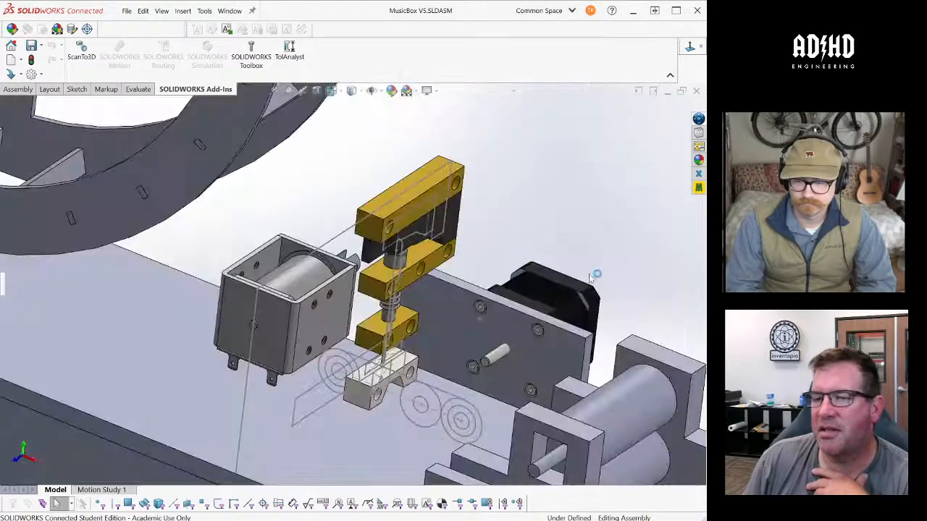
{"action": "middle_click_drag", "start_coordinate": [523, 271], "coordinate": [505, 255]}
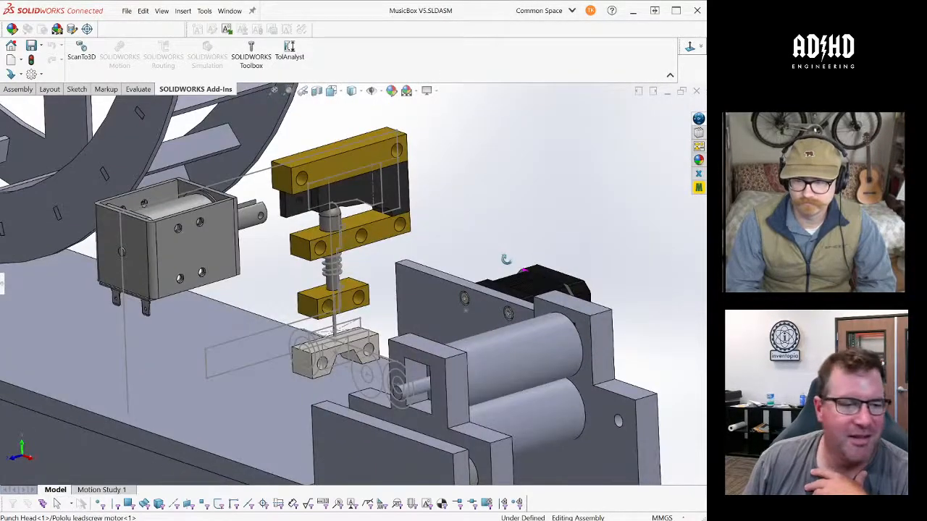
{"action": "scroll", "coordinate": [507, 254], "scroll_direction": "up", "scroll_amount": 3}
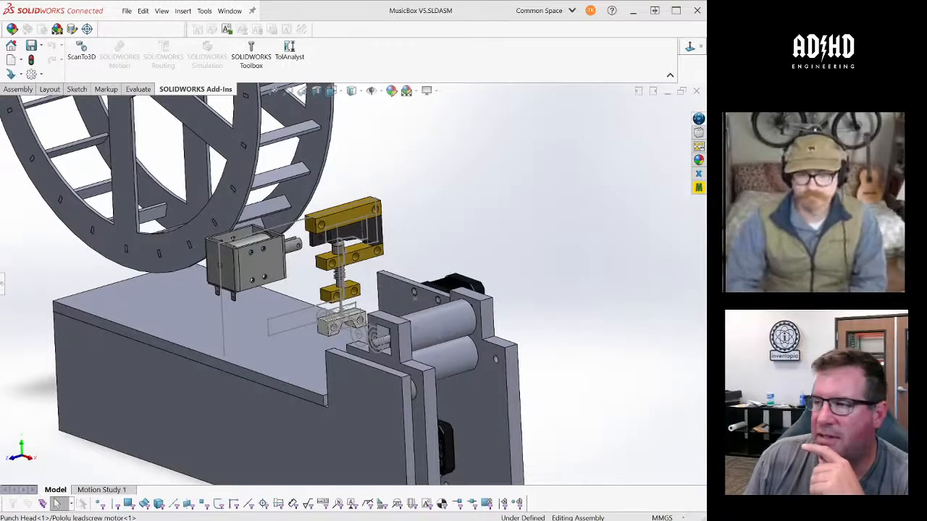
{"action": "key", "text": "super+Left"}
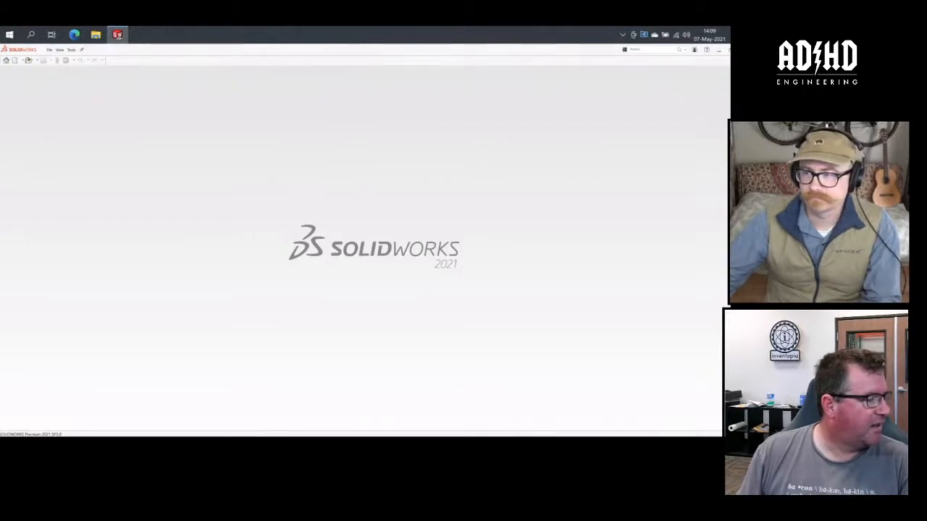
- Search the 3DEXPERIENCE content for "Parametric Musical Instrument"
{"action": "left_click", "coordinate": [739, 86]}
{"action": "left_click", "coordinate": [668, 102]}
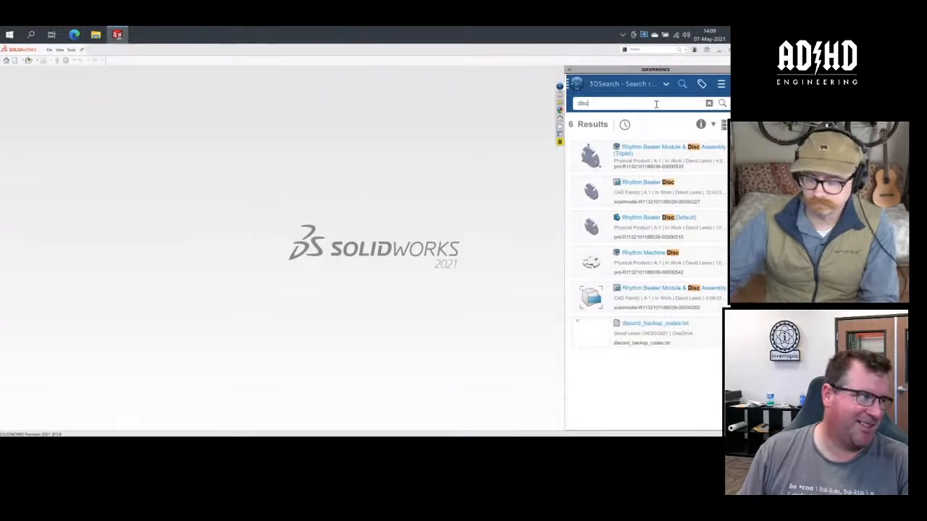
{"action": "key", "text": "BackSpace"}
{"action": "key", "text": "BackSpace"}
{"action": "key", "text": "BackSpace"}
{"action": "key", "text": "BackSpace"}
{"action": "type", "text": "p"}
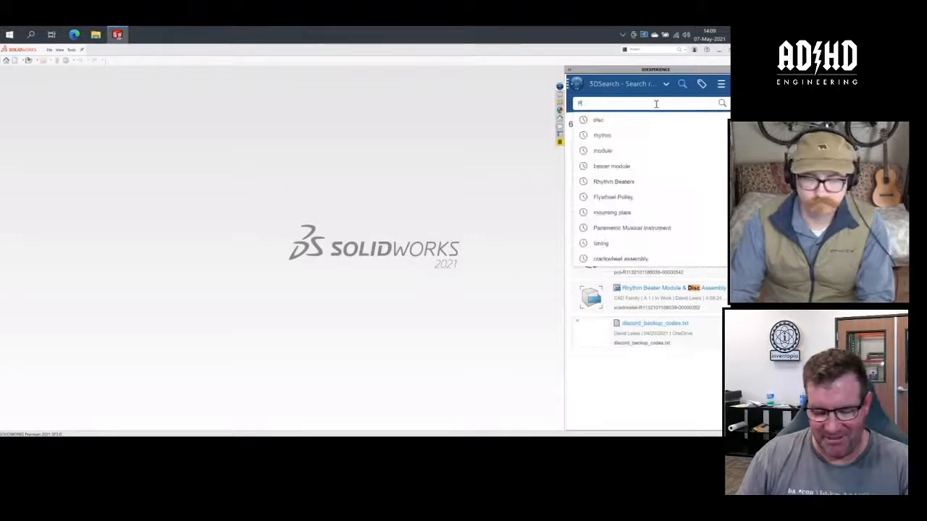
{"action": "type", "text": "arametric Musical Instrument"}
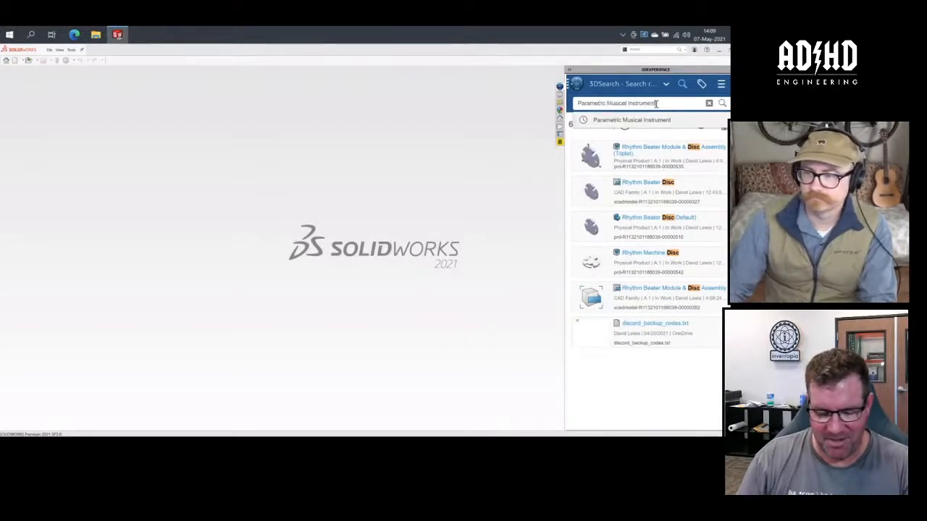
{"action": "key", "text": "Return"}
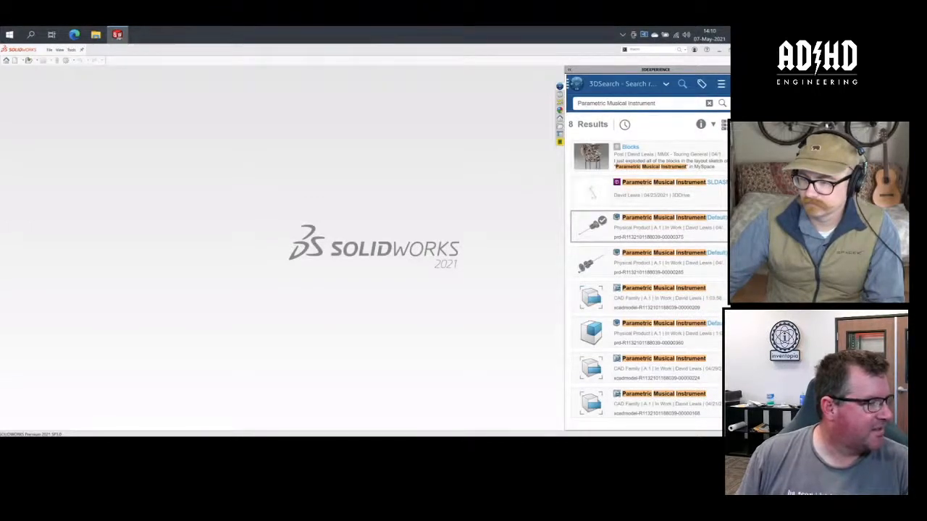
- Open the first Parametric Musical Instrument (Default) physical product from the results and expand the assembly's Mates folder
{"action": "left_click", "coordinate": [648, 227]}
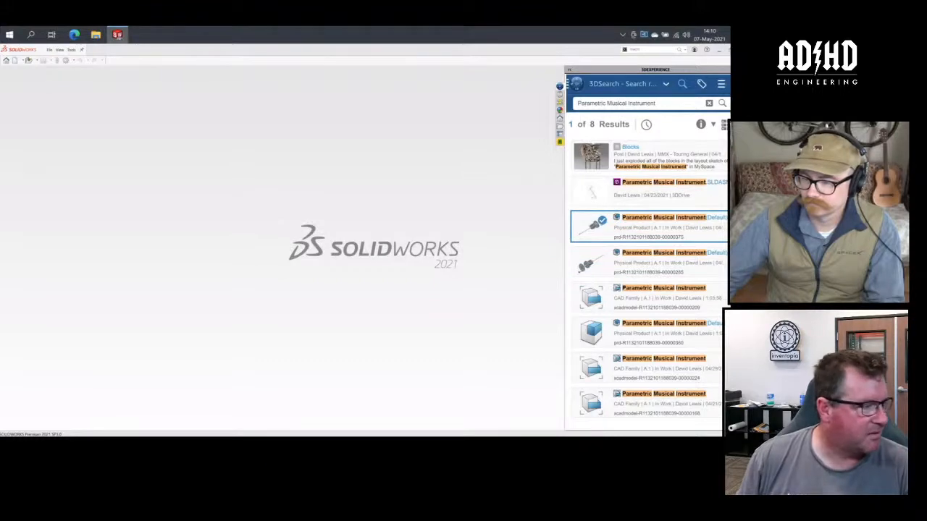
{"action": "right_click", "coordinate": [674, 236]}
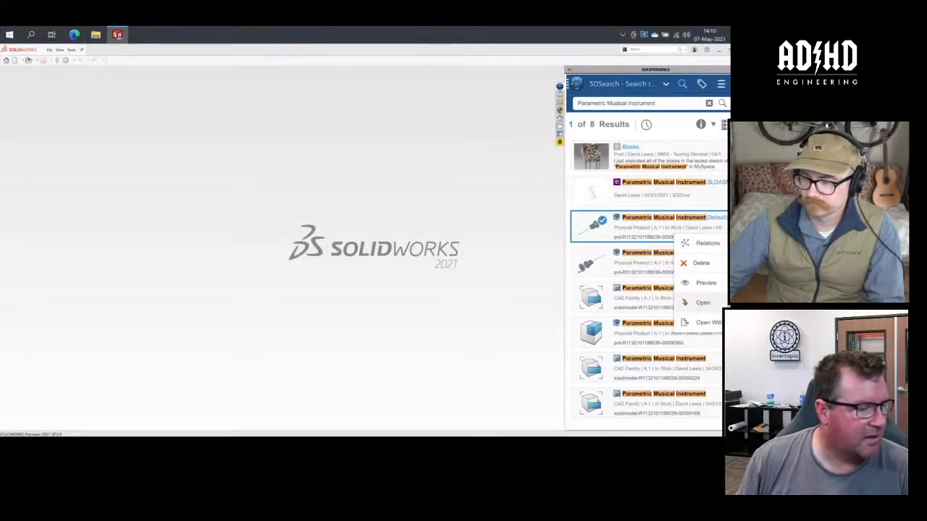
{"action": "left_click", "coordinate": [702, 303]}
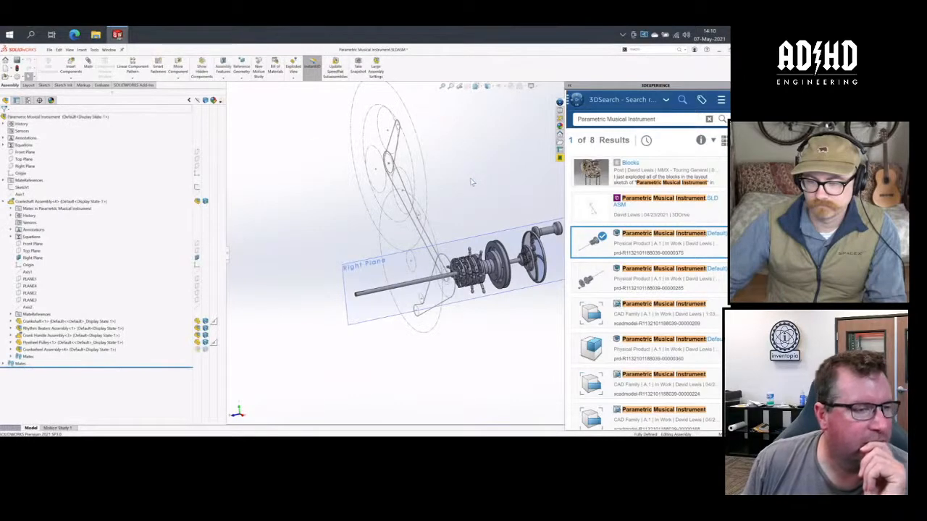
{"action": "left_click", "coordinate": [475, 210]}
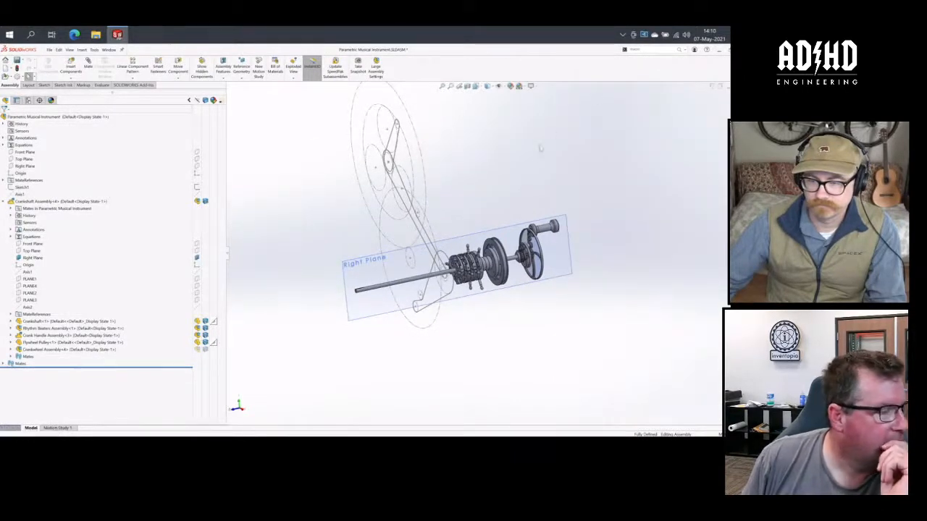
{"action": "left_click", "coordinate": [554, 108]}
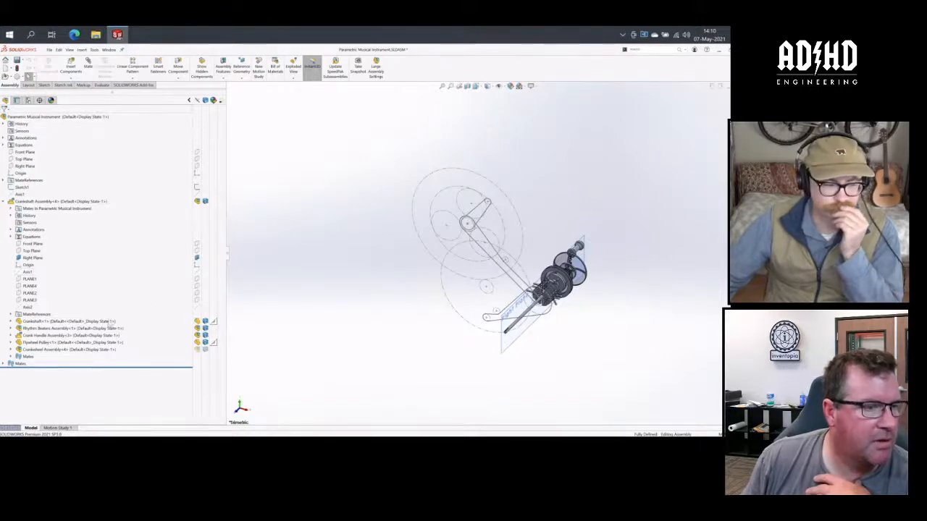
{"action": "left_click", "coordinate": [4, 364]}
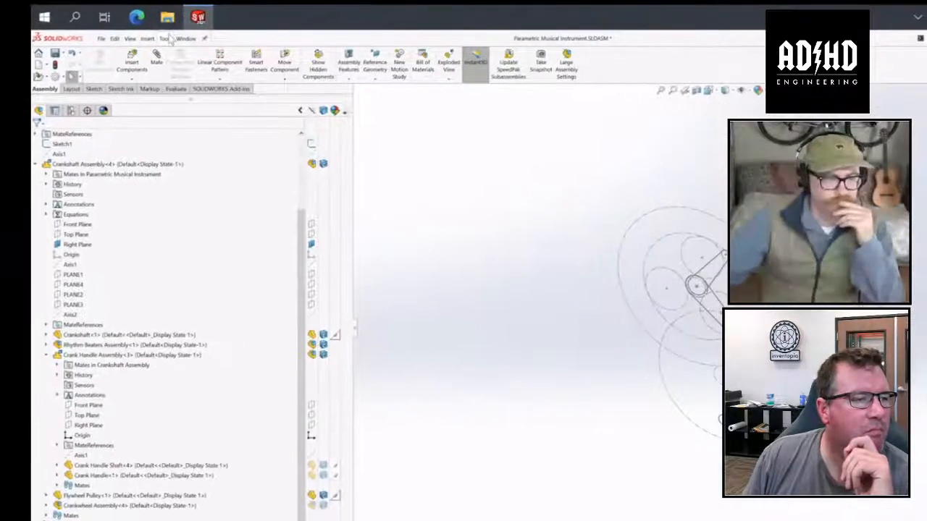
- Bring up the Dimensions settings in the assembly's document properties and enlarge the dialog to show them all
{"action": "left_click", "coordinate": [242, 72]}
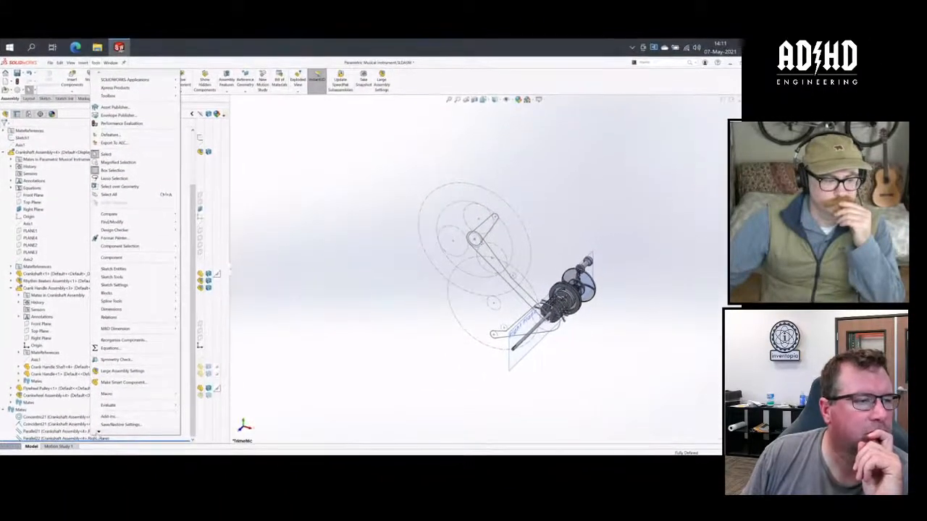
{"action": "mouse_move", "coordinate": [98, 434]}
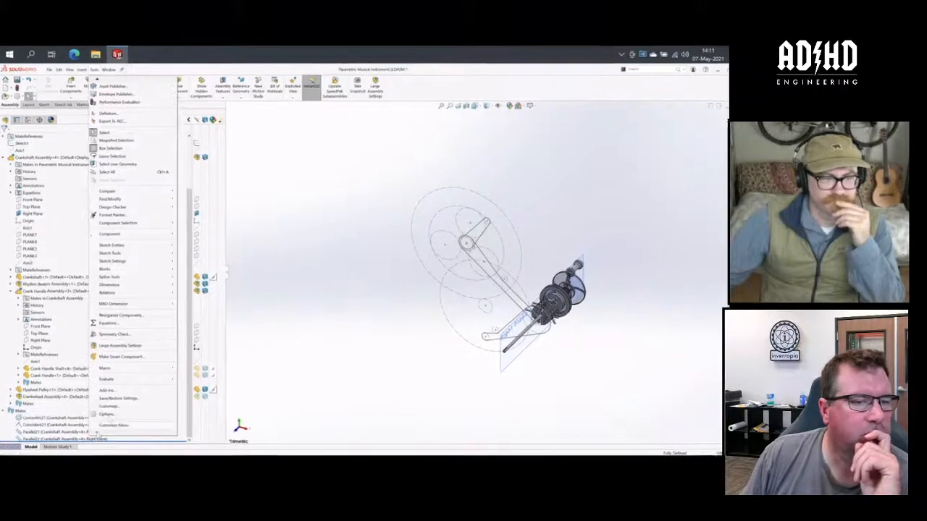
{"action": "left_click", "coordinate": [106, 414]}
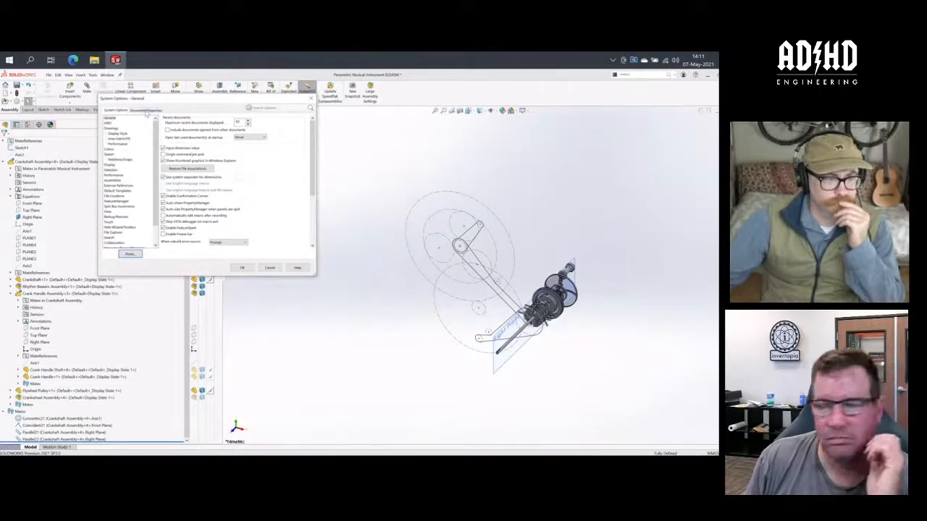
{"action": "left_click", "coordinate": [145, 111]}
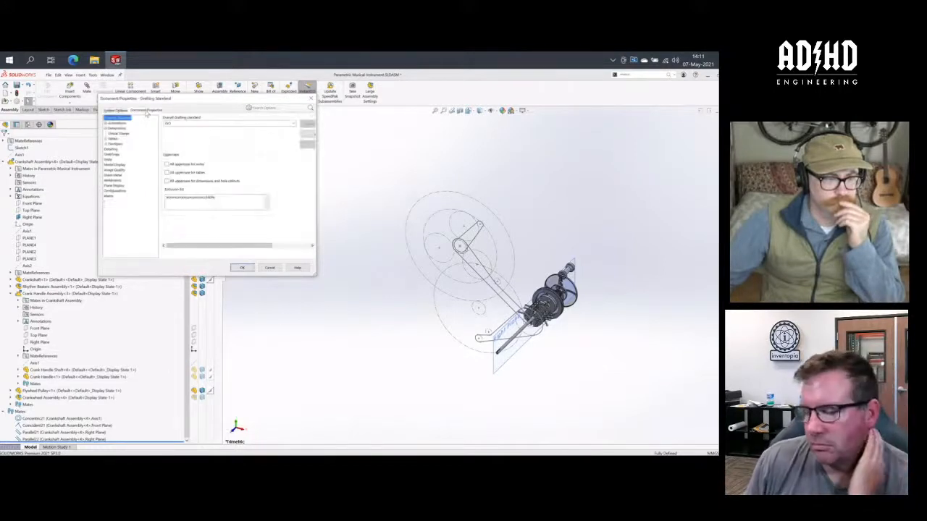
{"action": "left_click", "coordinate": [107, 128]}
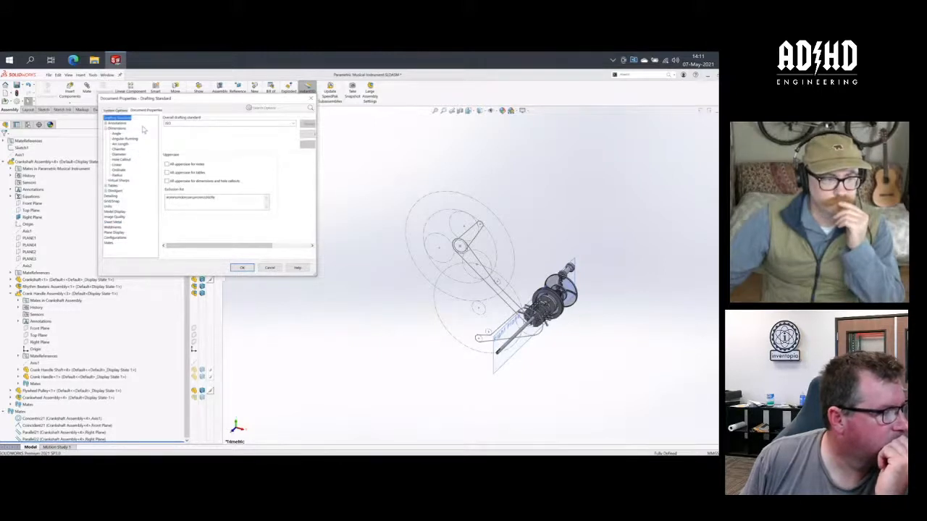
{"action": "left_click", "coordinate": [118, 128]}
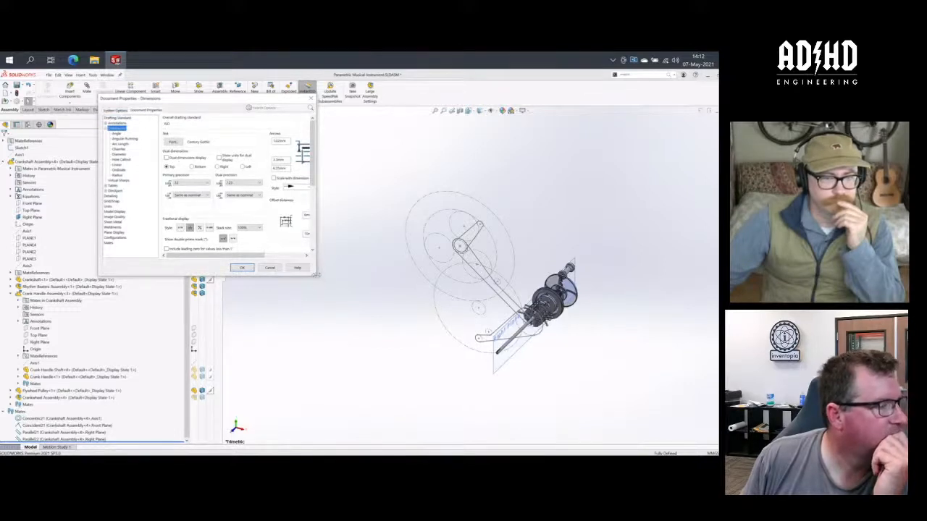
{"action": "left_click_drag", "start_coordinate": [315, 273], "coordinate": [403, 325]}
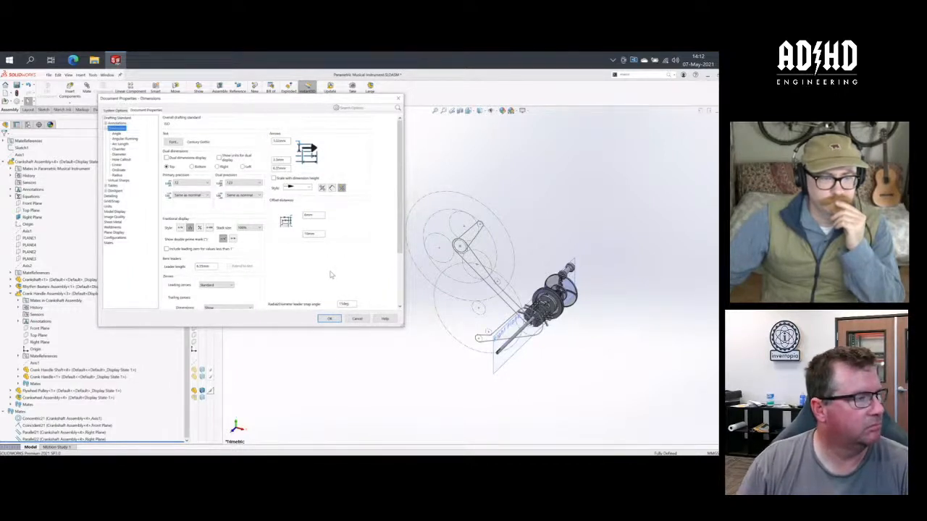
- Enable dual dimensions display with primary precision .123 and dual precision .1234, and apply the document settings
{"action": "left_click", "coordinate": [193, 158]}
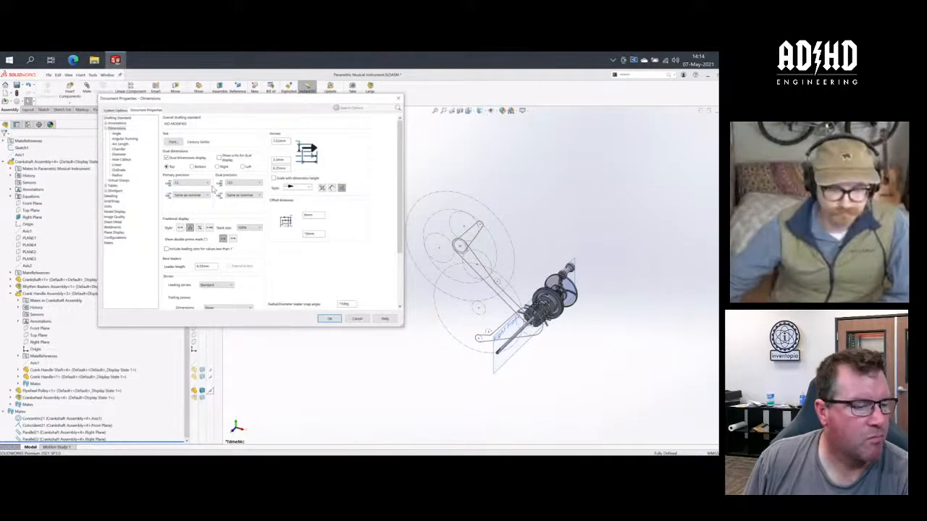
{"action": "left_click", "coordinate": [208, 184]}
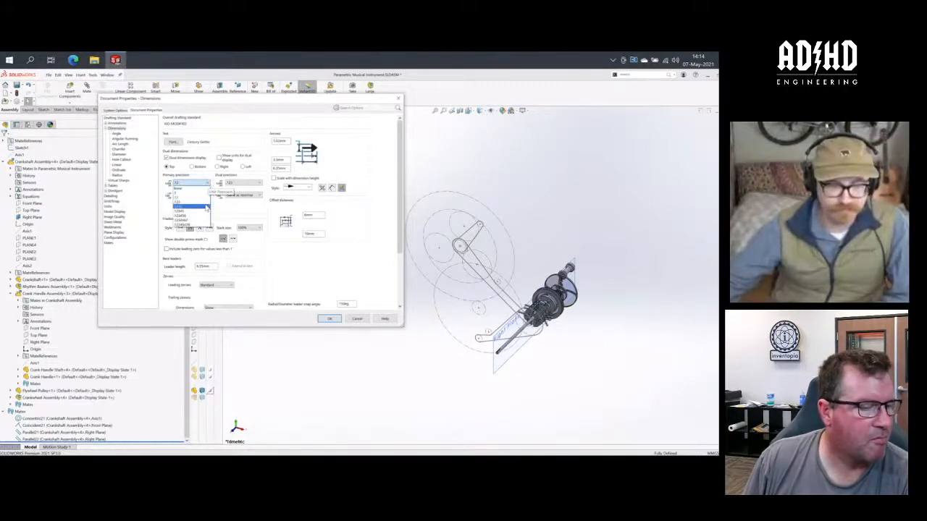
{"action": "left_click", "coordinate": [192, 207]}
{"action": "left_click", "coordinate": [246, 183]}
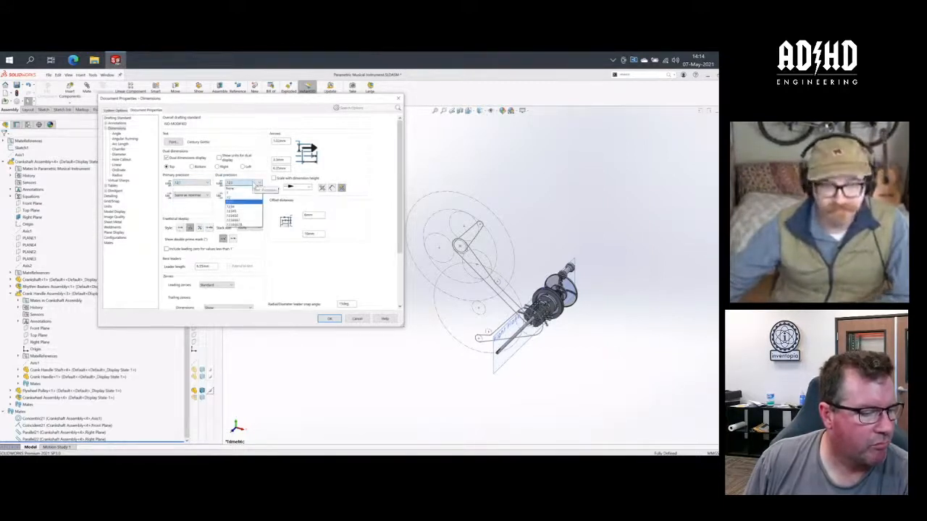
{"action": "left_click", "coordinate": [251, 209]}
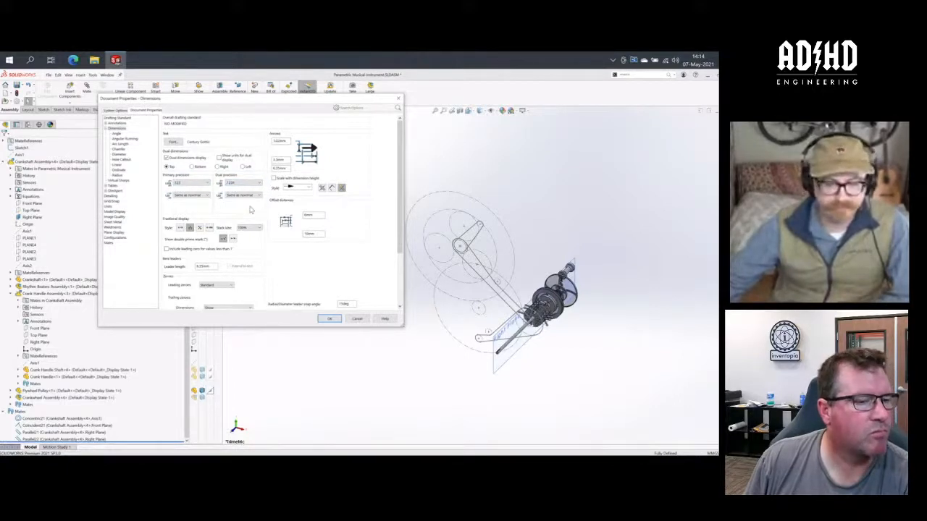
{"action": "left_click", "coordinate": [329, 318]}
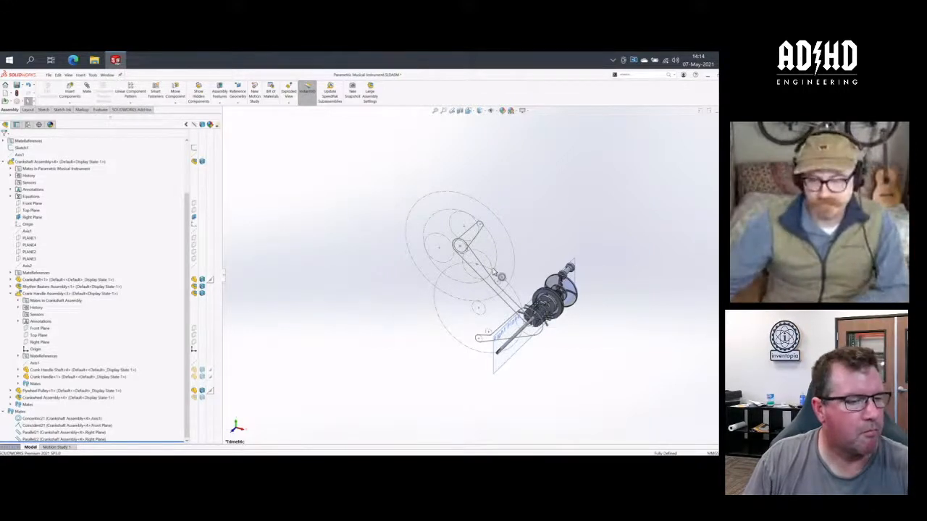
- Inspect the Parallel21 mate between the crankshaft assembly's Right Plane and the top-level assembly's Right Plane
{"action": "scroll", "coordinate": [496, 276], "scroll_direction": "down", "scroll_amount": 3}
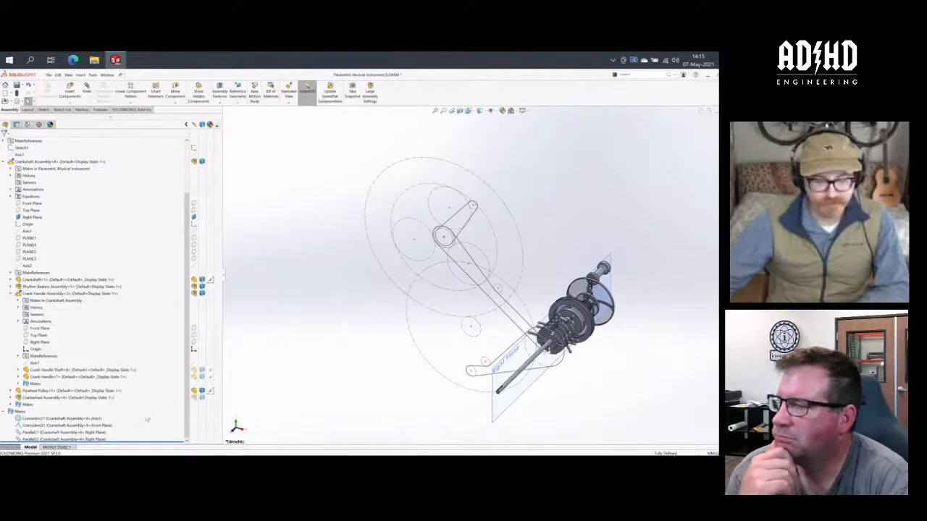
{"action": "left_click", "coordinate": [33, 433]}
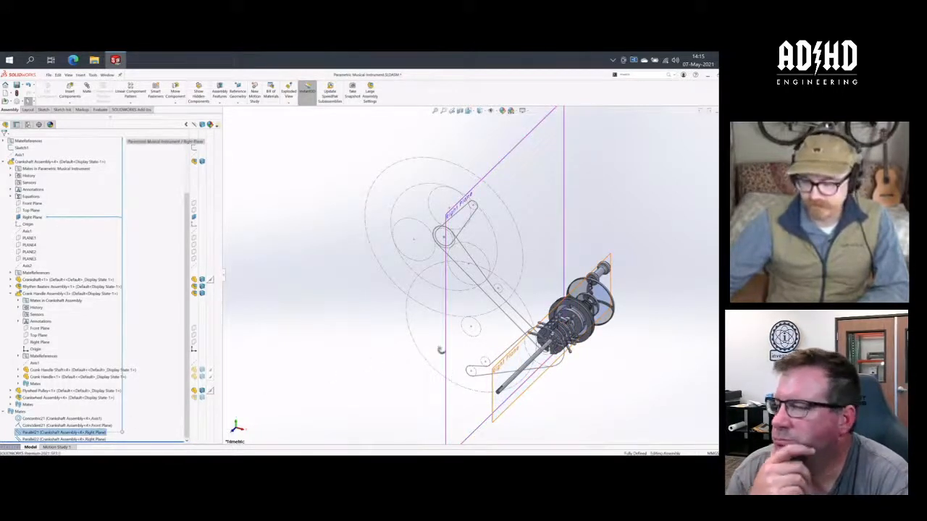
{"action": "middle_click_drag", "start_coordinate": [441, 352], "coordinate": [427, 370]}
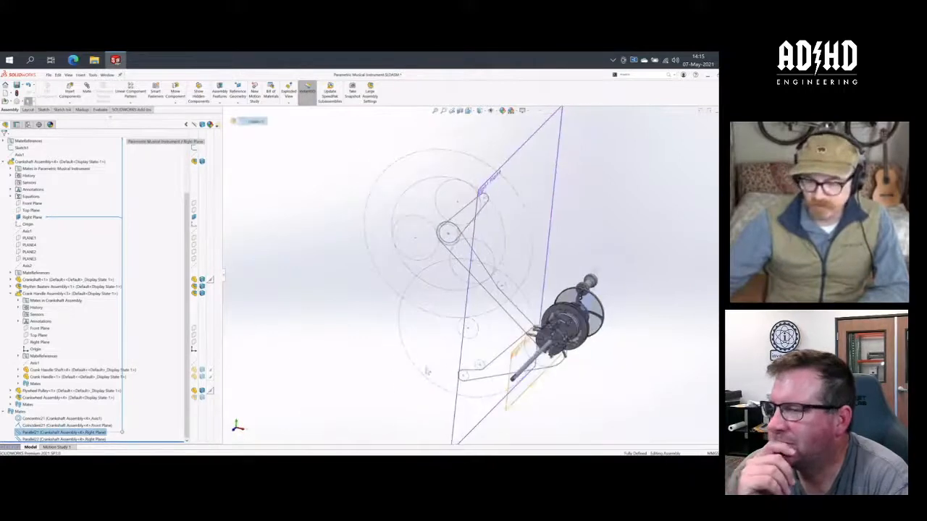
- Suppress the Parallel21 mate to test the crank handle's freedom of movement, and unsuppress the mate
{"action": "right_click", "coordinate": [81, 432]}
{"action": "left_click", "coordinate": [94, 313]}
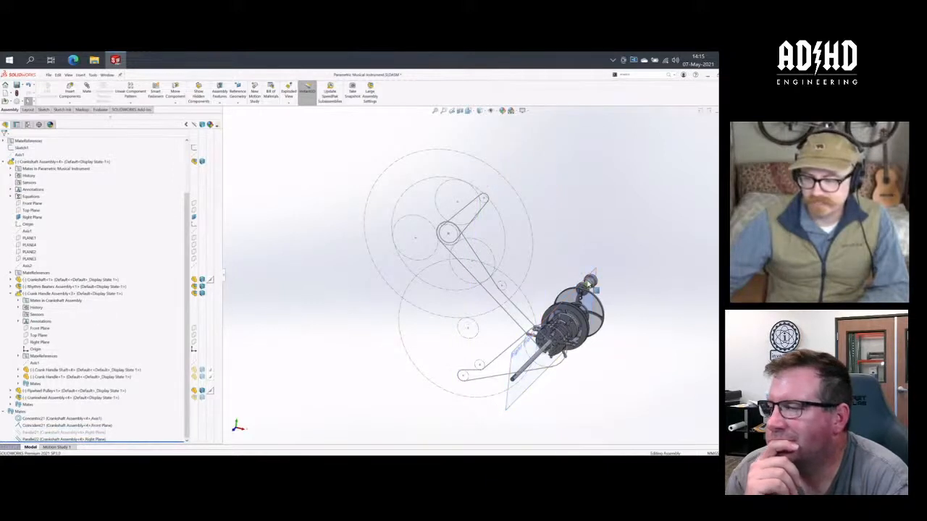
{"action": "left_click", "coordinate": [591, 282]}
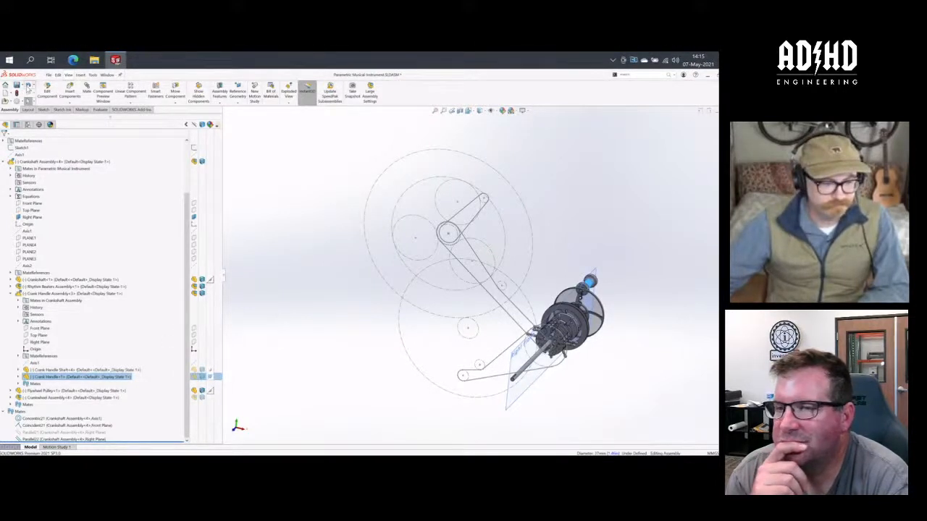
{"action": "left_click", "coordinate": [28, 88]}
{"action": "right_click", "coordinate": [67, 433]}
{"action": "left_click", "coordinate": [85, 311]}
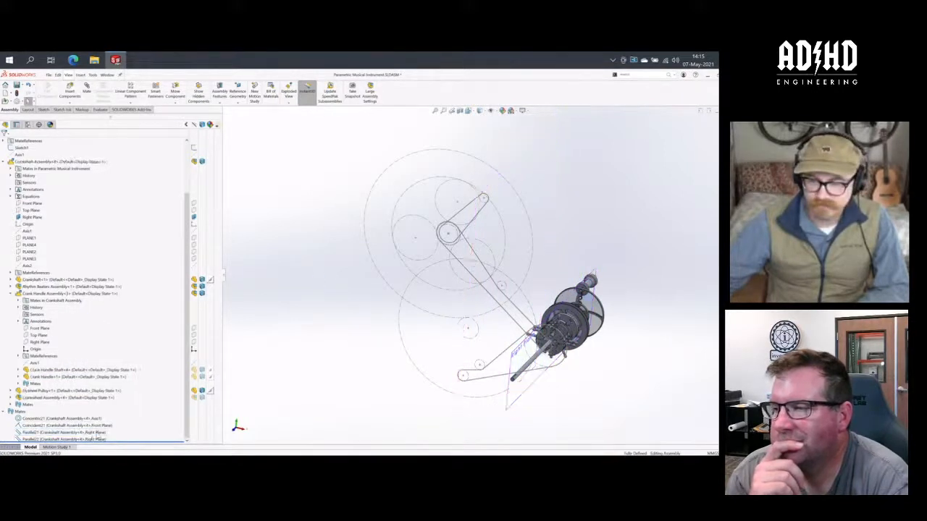
- Suppress Parallel21 once more while viewing the crankshaft assembly from the side, and restore the mate
{"action": "left_click", "coordinate": [92, 440]}
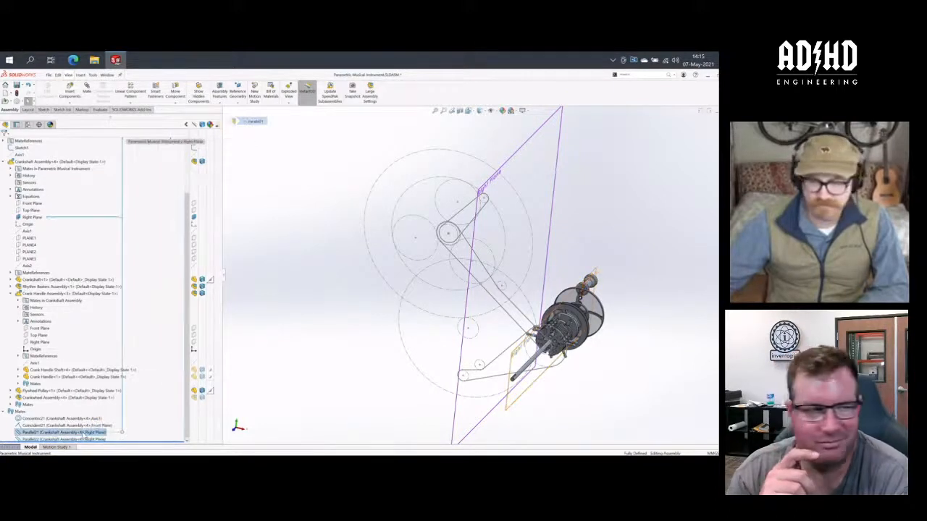
{"action": "right_click", "coordinate": [83, 433]}
{"action": "left_click", "coordinate": [105, 312]}
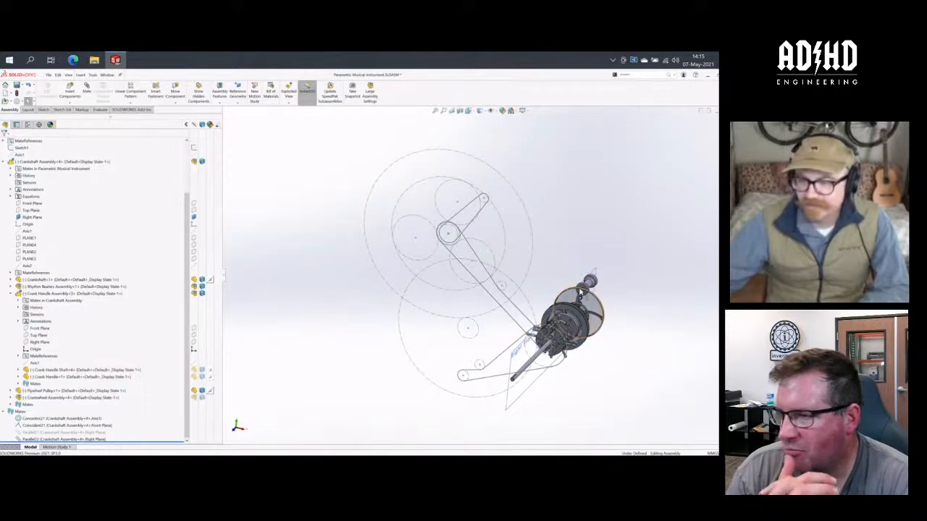
{"action": "middle_click_drag", "start_coordinate": [338, 334], "coordinate": [304, 342]}
{"action": "right_click", "coordinate": [78, 432]}
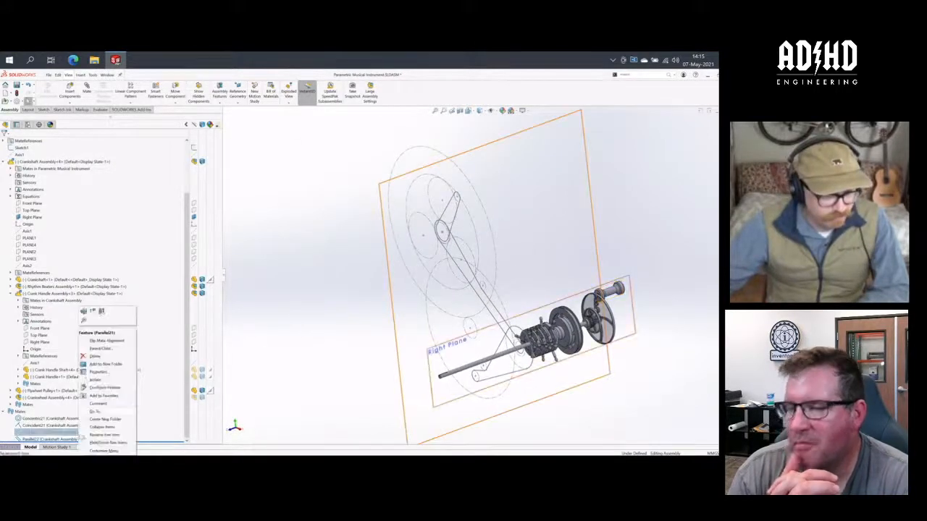
{"action": "left_click", "coordinate": [93, 309]}
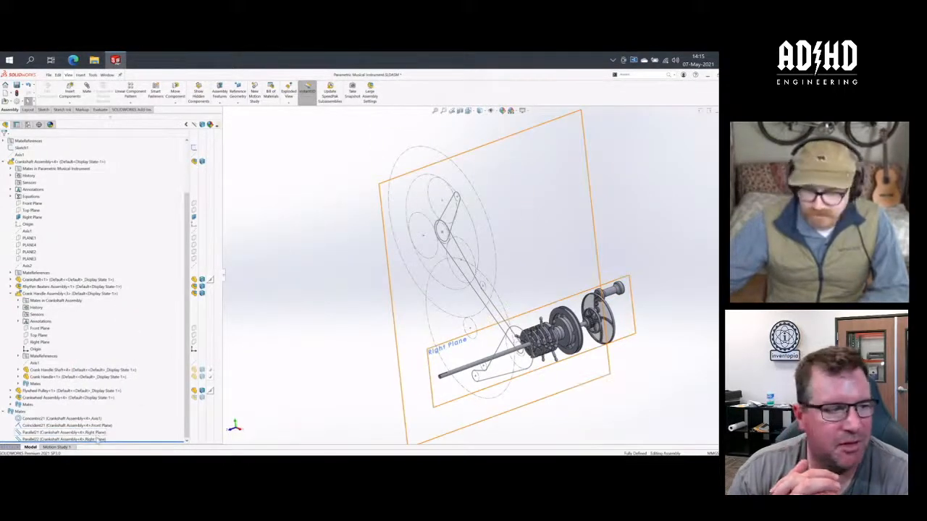
- Suppress the Parallel22 mate, try to rotate the crank handle, and unsuppress the mate
{"action": "left_click", "coordinate": [98, 439]}
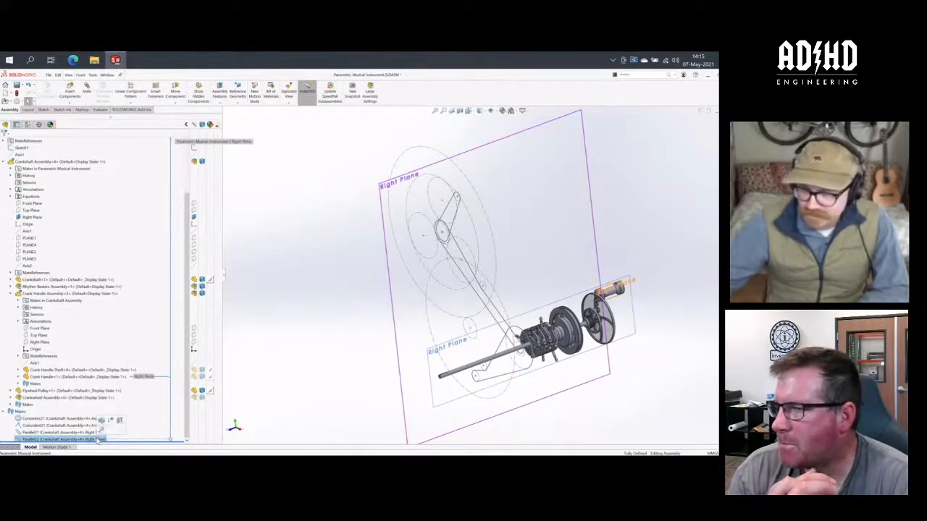
{"action": "right_click", "coordinate": [99, 439]}
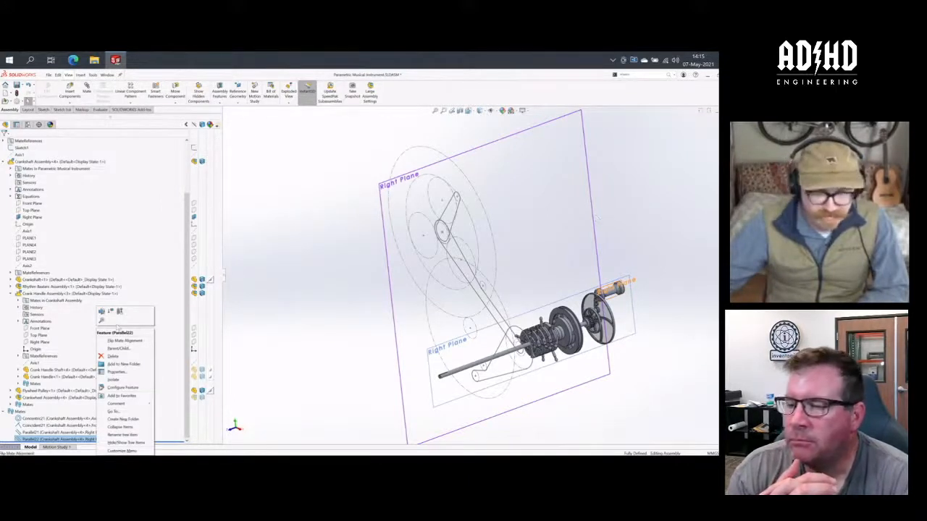
{"action": "left_click", "coordinate": [111, 311]}
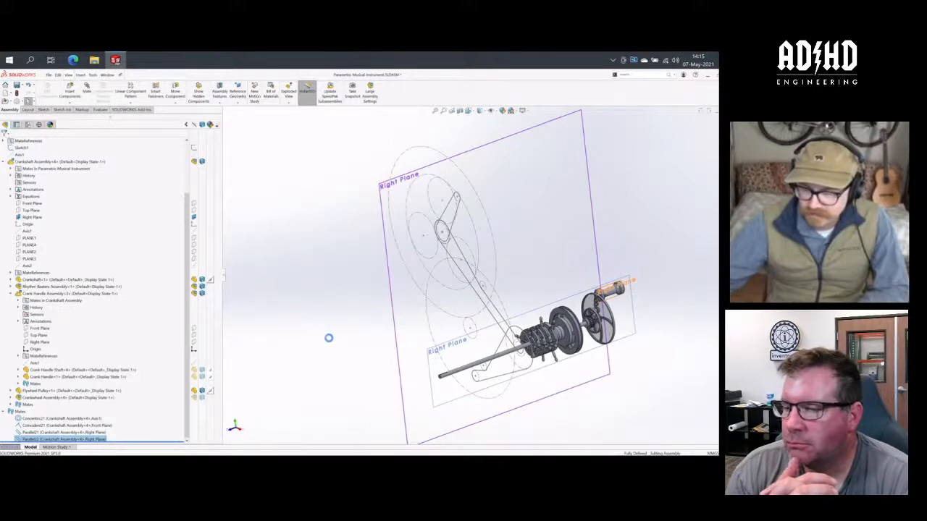
{"action": "left_click_drag", "start_coordinate": [619, 288], "coordinate": [606, 262]}
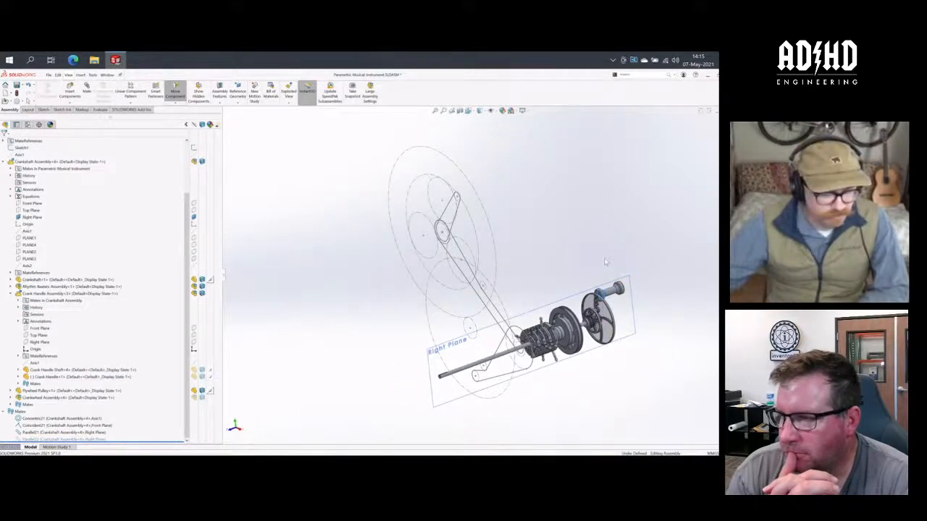
{"action": "right_click", "coordinate": [56, 438]}
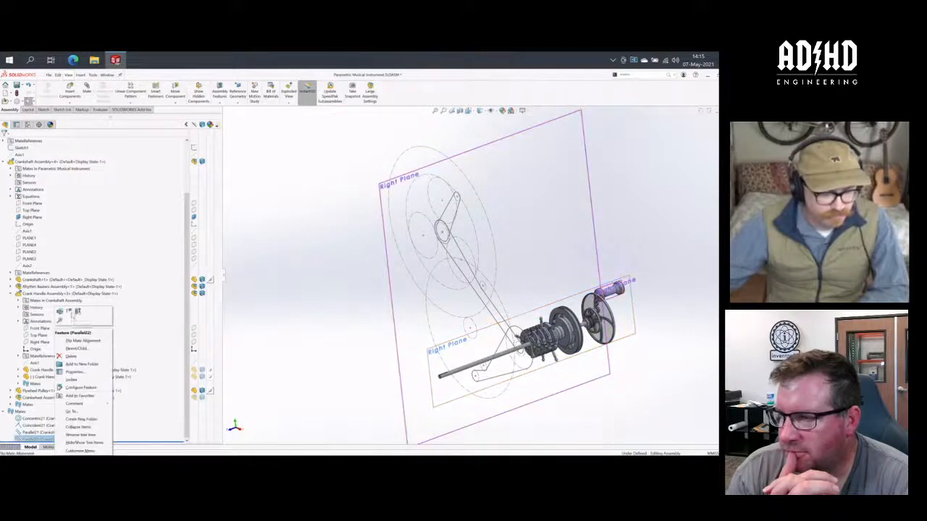
{"action": "left_click", "coordinate": [74, 313]}
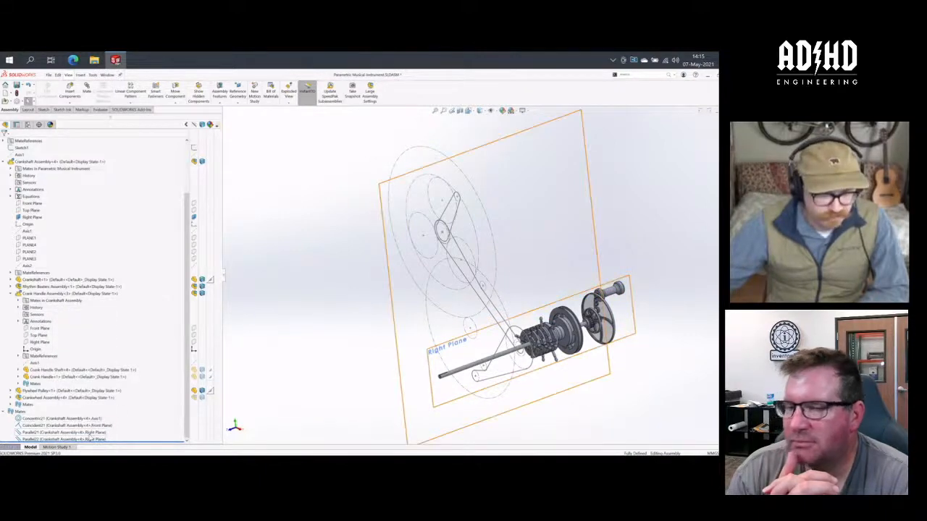
- Try to rotate the crank handle with the Parallel21 mate suppressed, and unsuppress Parallel21
{"action": "right_click", "coordinate": [58, 432]}
{"action": "left_click", "coordinate": [103, 312]}
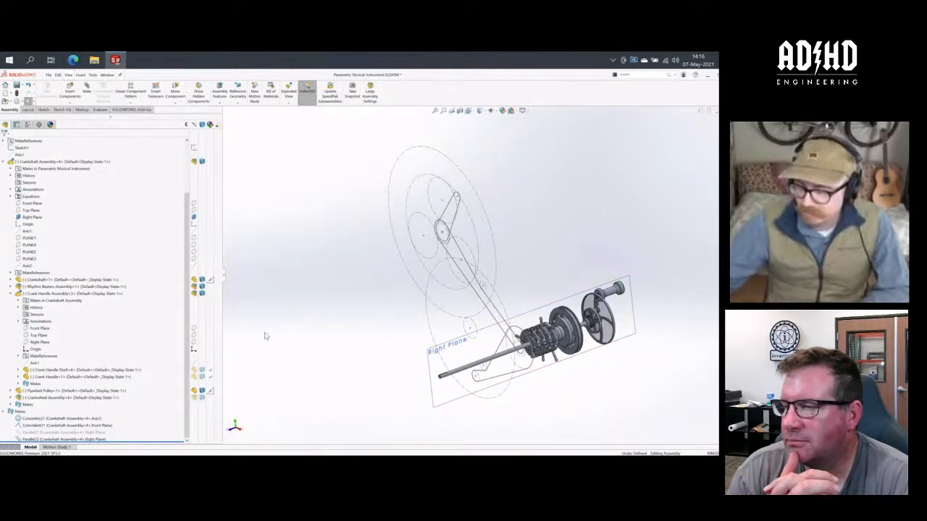
{"action": "mouse_move", "coordinate": [611, 294]}
{"action": "left_mouse_down"}
{"action": "mouse_move", "coordinate": [609, 256]}
{"action": "mouse_move", "coordinate": [621, 283]}
{"action": "mouse_move", "coordinate": [615, 275]}
{"action": "left_mouse_up"}
{"action": "left_click", "coordinate": [581, 219]}
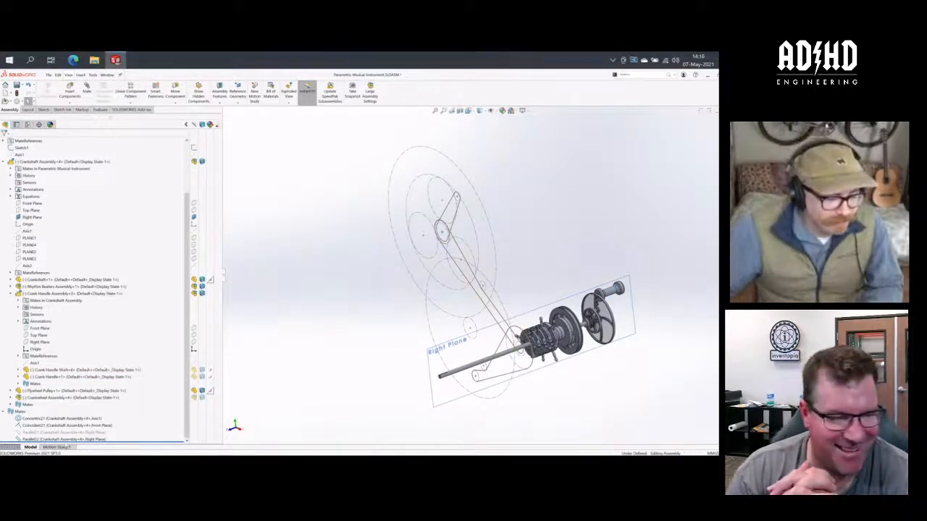
{"action": "right_click", "coordinate": [65, 432]}
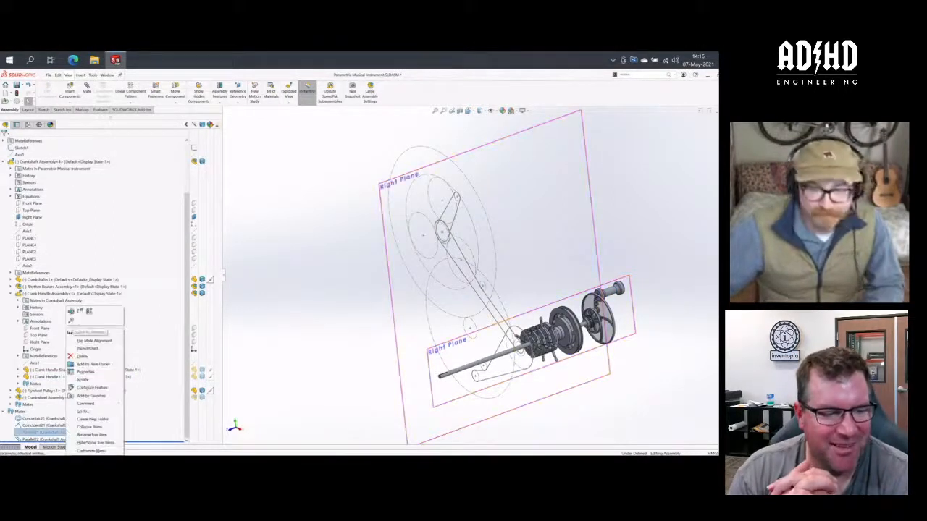
{"action": "left_click", "coordinate": [80, 311]}
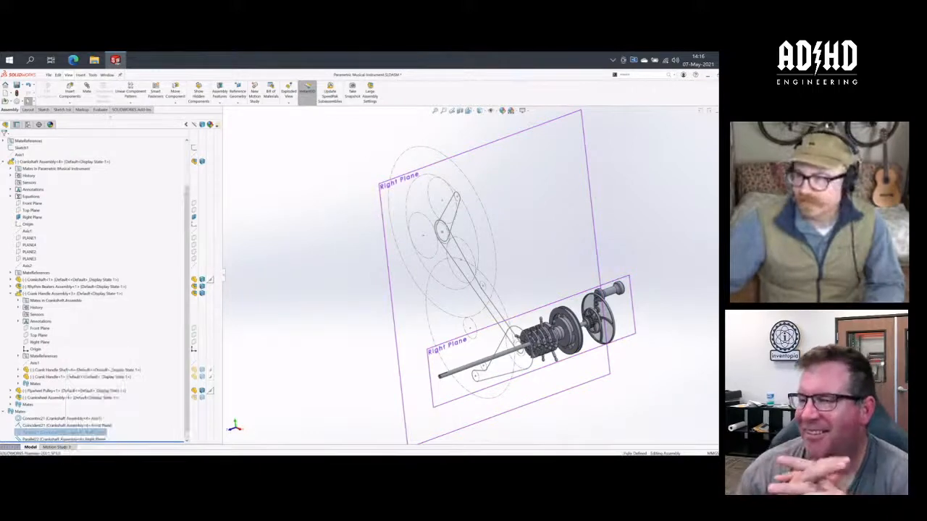
- Close the Parametric Musical Instrument assembly without saving the modified documents, and search the 3DEXPERIENCE content for "Rhythm"
{"action": "key", "text": "ctrl+s"}
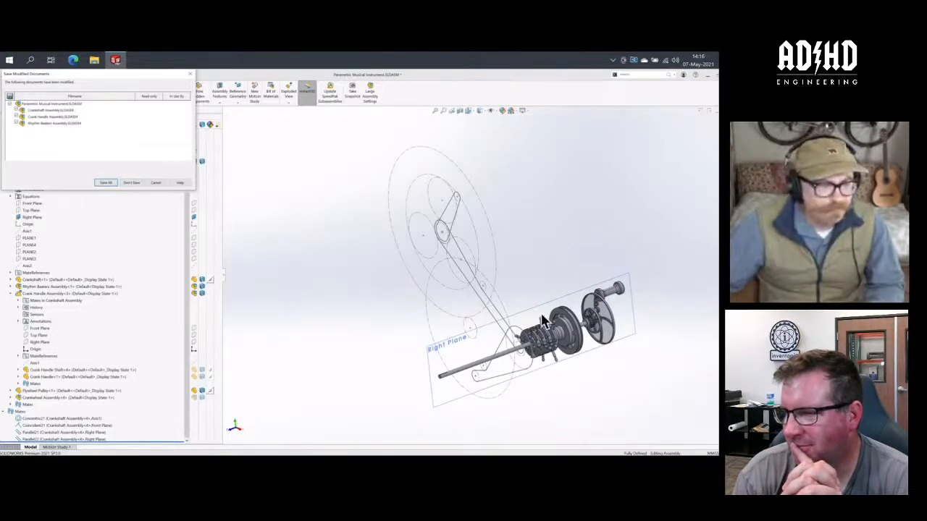
{"action": "left_click", "coordinate": [131, 182]}
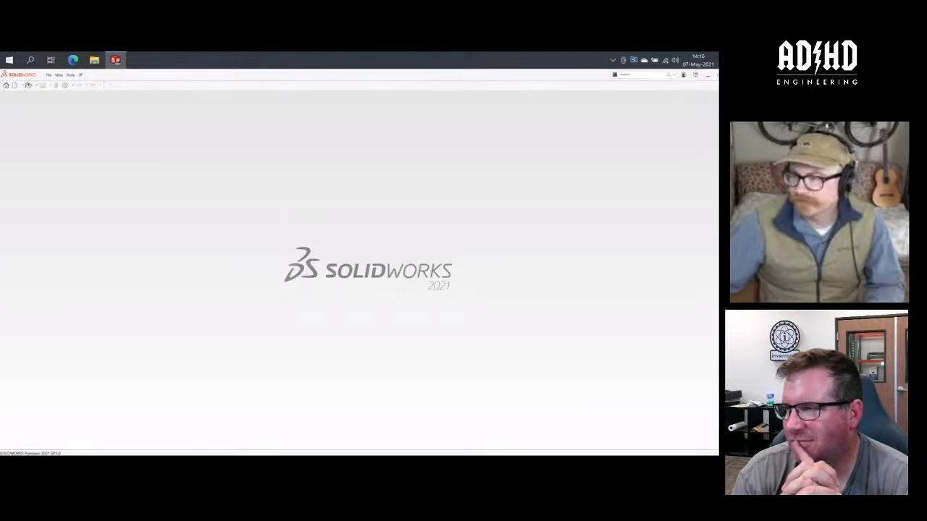
{"action": "left_click", "coordinate": [697, 127]}
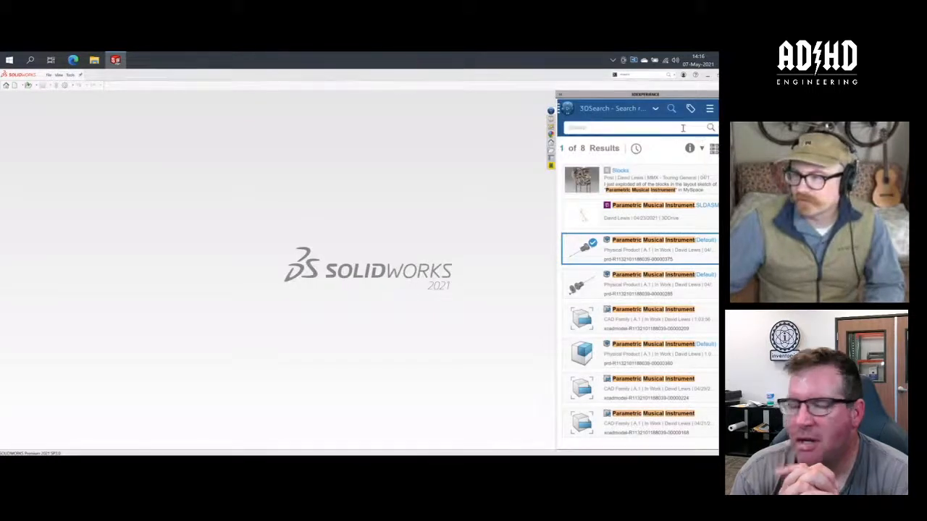
{"action": "left_click", "coordinate": [655, 127]}
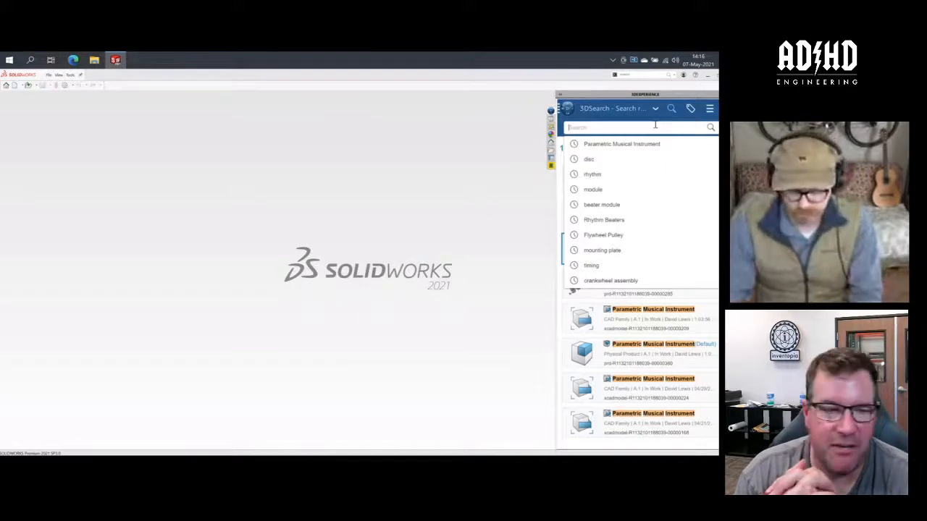
{"action": "type", "text": "Rhythm"}
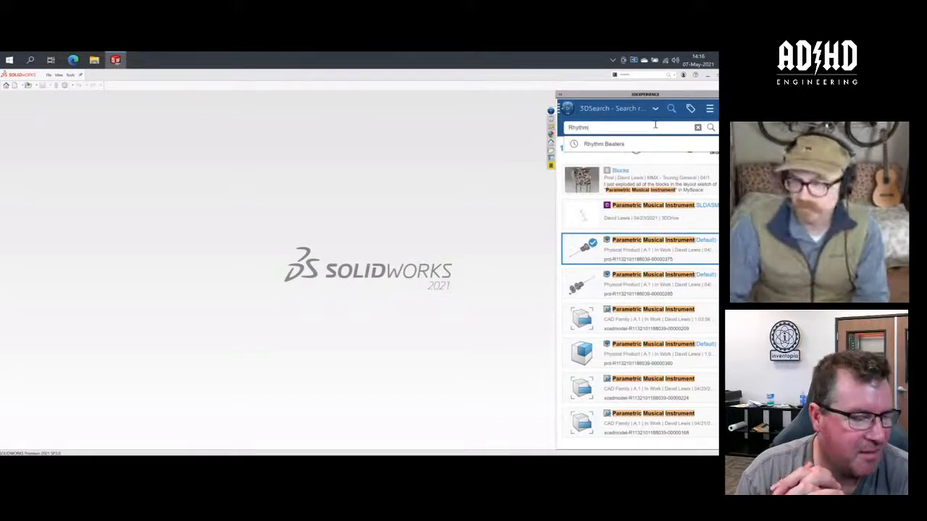
{"action": "key", "text": "Return"}
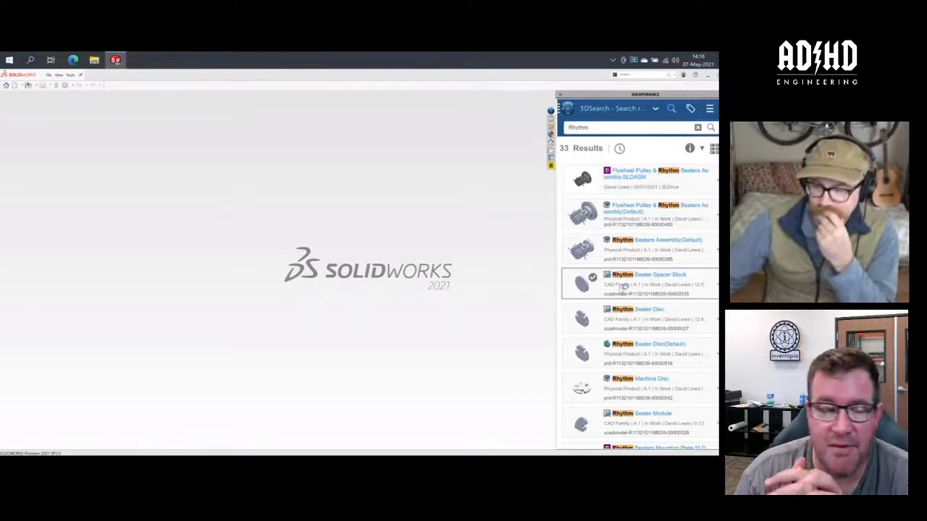
- Find the last Rhythm Beaters CAD Family item in the search results and open it as an assembly
{"action": "scroll", "coordinate": [616, 290], "scroll_direction": "down", "scroll_amount": 5}
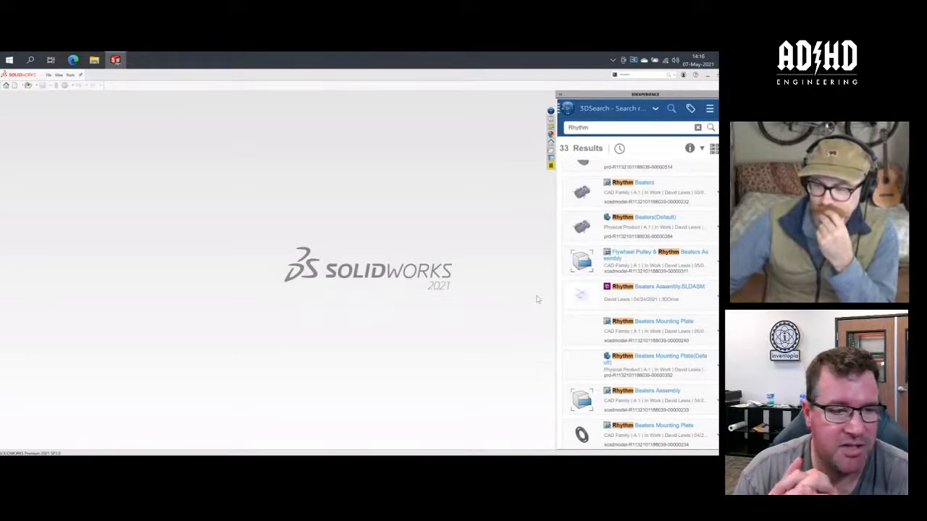
{"action": "scroll", "coordinate": [623, 309], "scroll_direction": "down", "scroll_amount": 6}
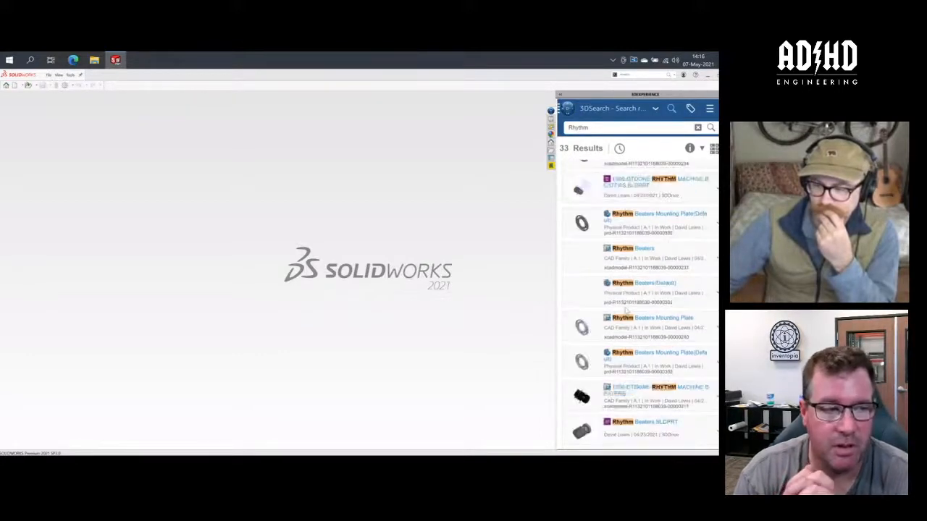
{"action": "scroll", "coordinate": [624, 313], "scroll_direction": "down", "scroll_amount": 2}
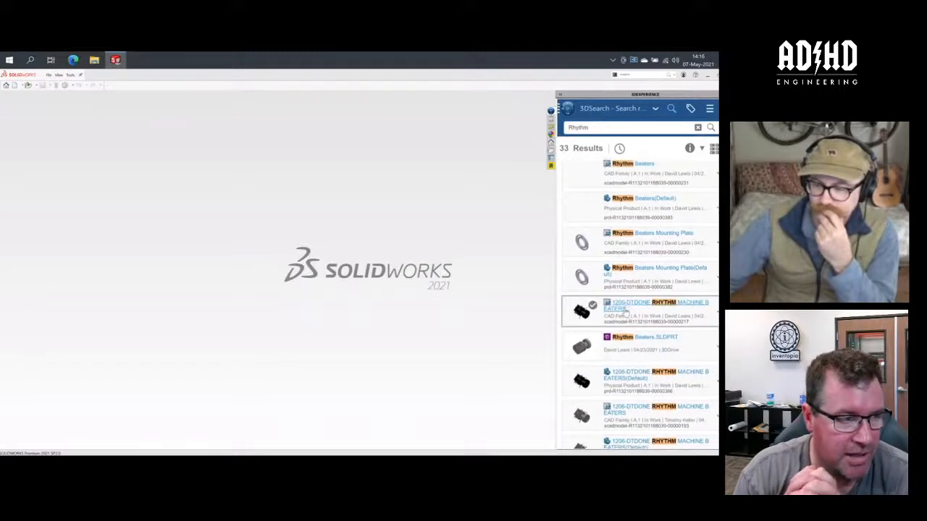
{"action": "scroll", "coordinate": [626, 310], "scroll_direction": "down", "scroll_amount": 2}
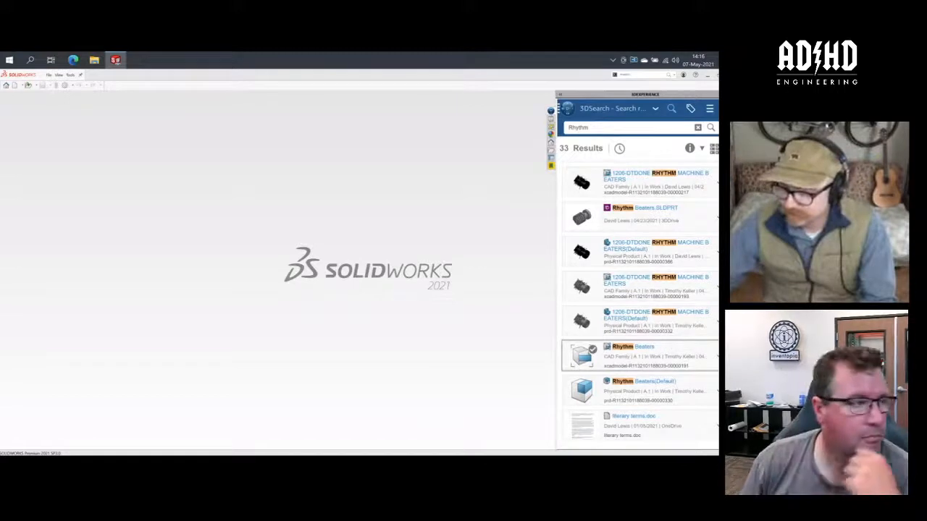
{"action": "left_click", "coordinate": [717, 356]}
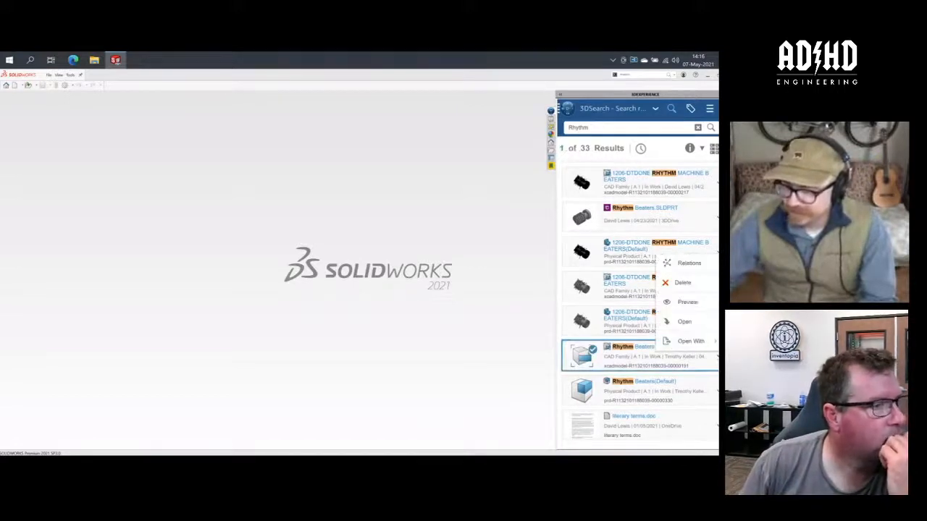
{"action": "left_click", "coordinate": [702, 322]}
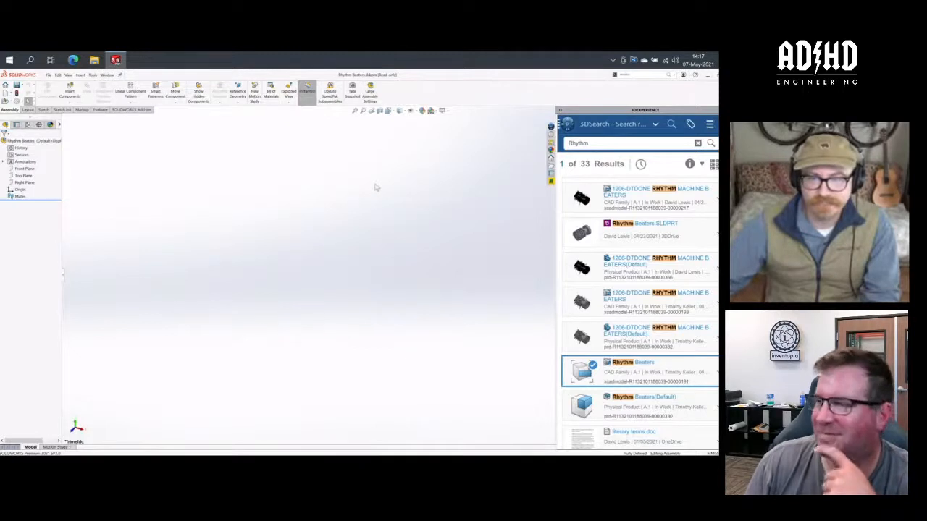
{"action": "left_click", "coordinate": [375, 187]}
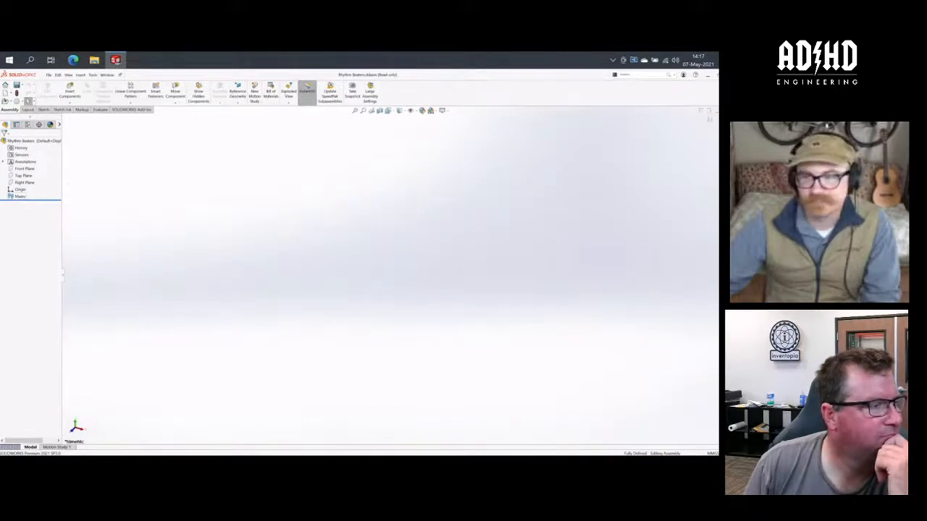
- Close the open Rhythm Beaters assembly and open the last Rhythm Beaters(Default) physical product, accepting the educational version warning
{"action": "left_click", "coordinate": [728, 111]}
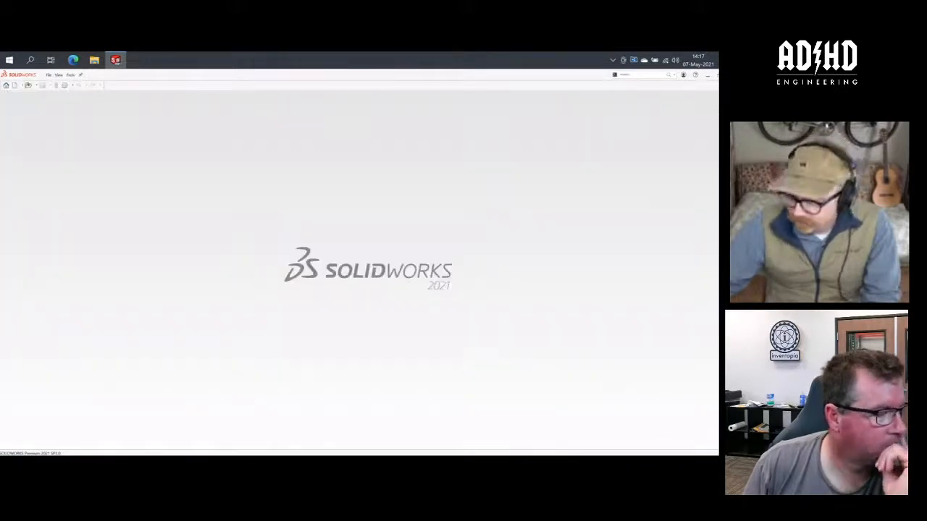
{"action": "left_click", "coordinate": [727, 110]}
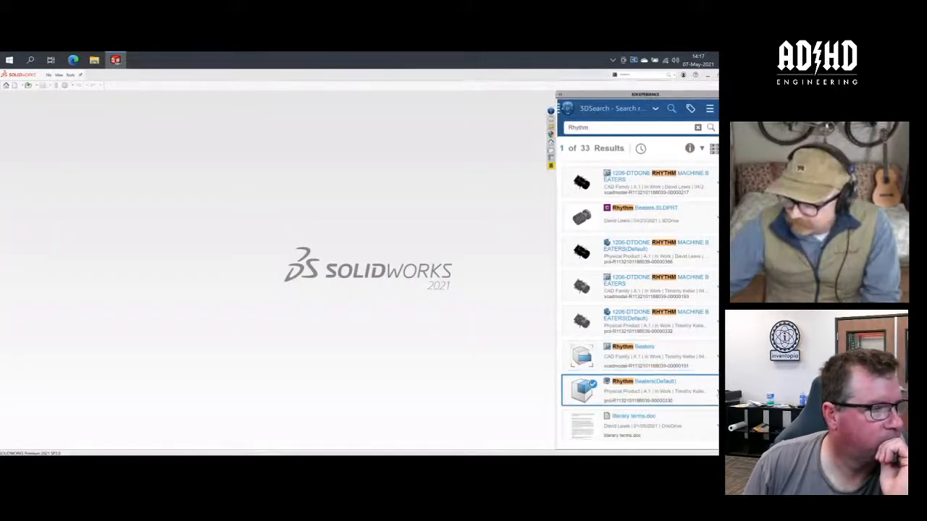
{"action": "right_click", "coordinate": [688, 388]}
{"action": "left_click", "coordinate": [684, 357]}
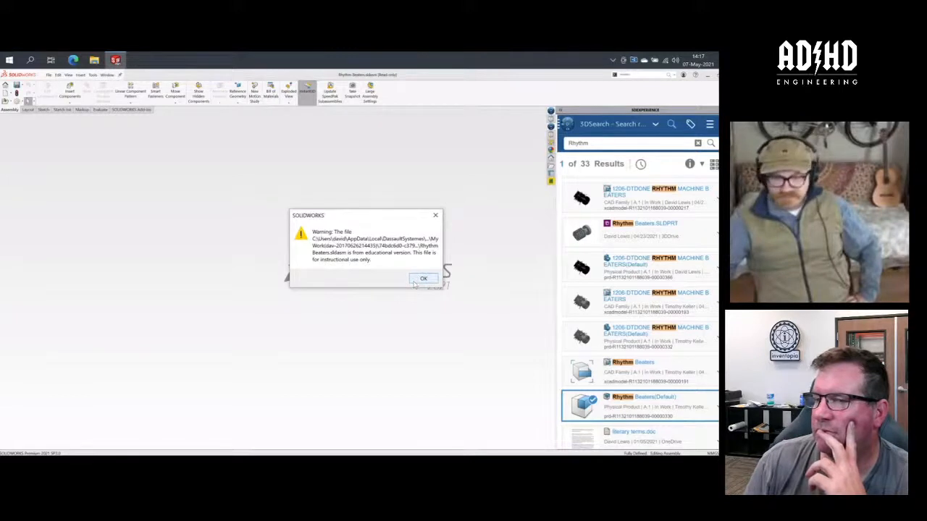
{"action": "left_click", "coordinate": [423, 279]}
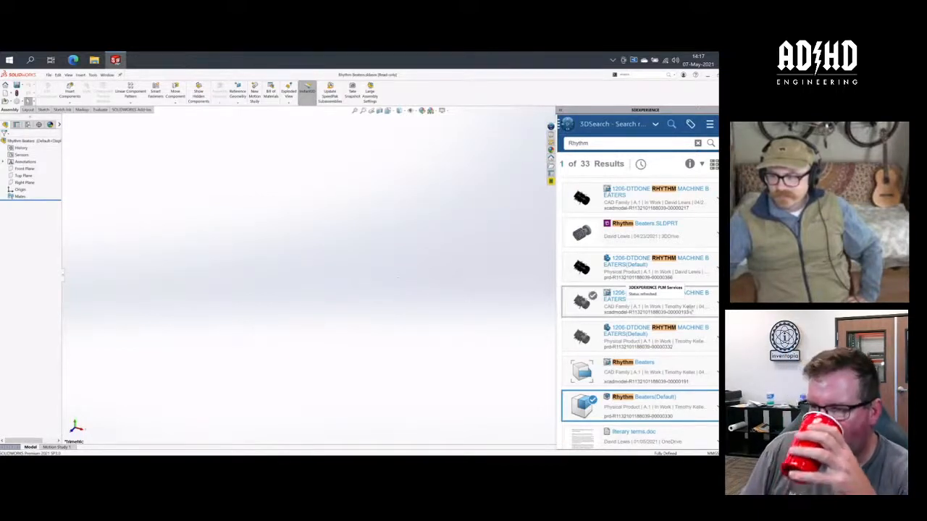
{"action": "scroll", "coordinate": [664, 342], "scroll_direction": "down", "scroll_amount": 1}
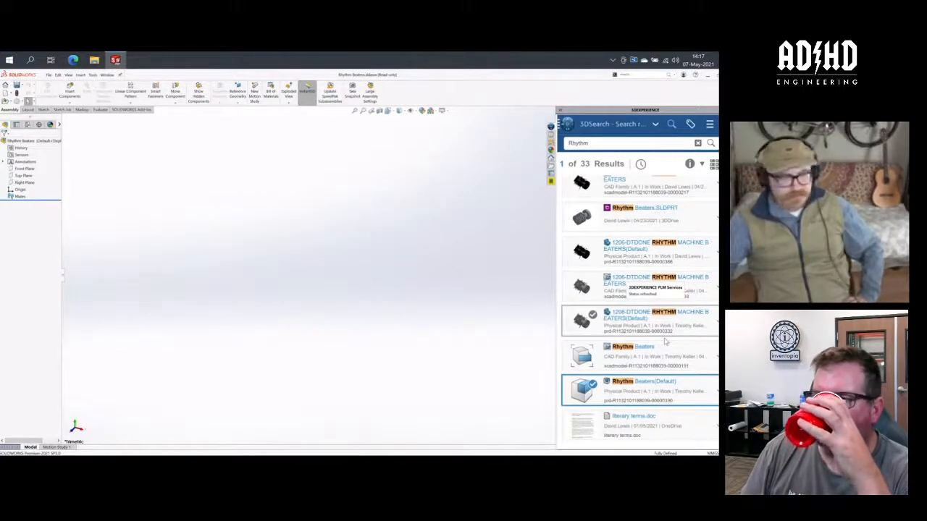
- Close the empty Rhythm Beaters assembly and open the Rhythm Beaters(Default) physical product listed just after Rhythm Beater Spacer Block(150mm), dismissing the launcher warning
{"action": "left_click", "coordinate": [350, 349]}
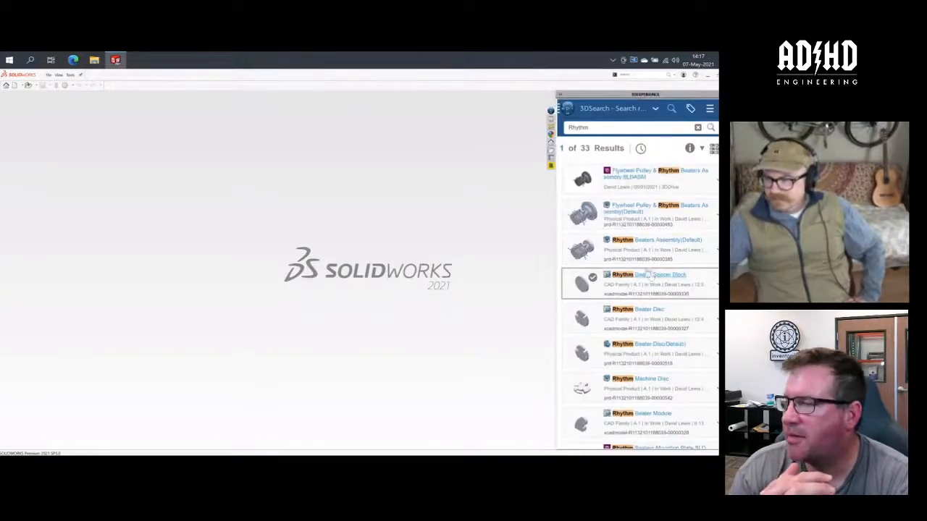
{"action": "scroll", "coordinate": [660, 252], "scroll_direction": "down", "scroll_amount": 8}
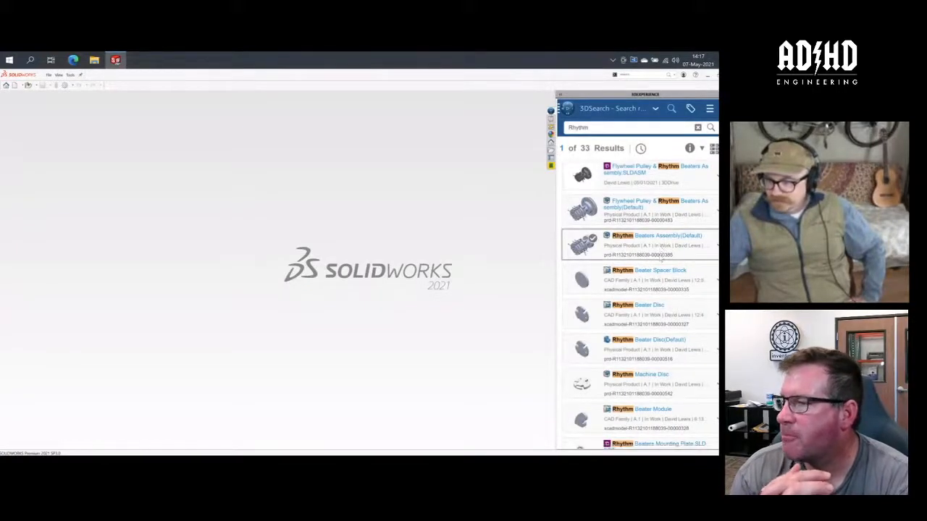
{"action": "scroll", "coordinate": [665, 261], "scroll_direction": "up", "scroll_amount": 5}
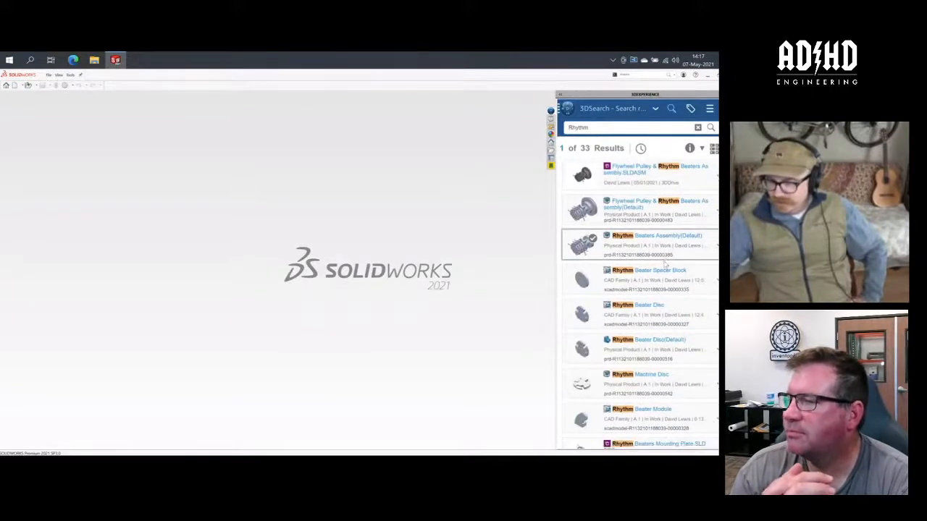
{"action": "scroll", "coordinate": [665, 265], "scroll_direction": "down", "scroll_amount": 5}
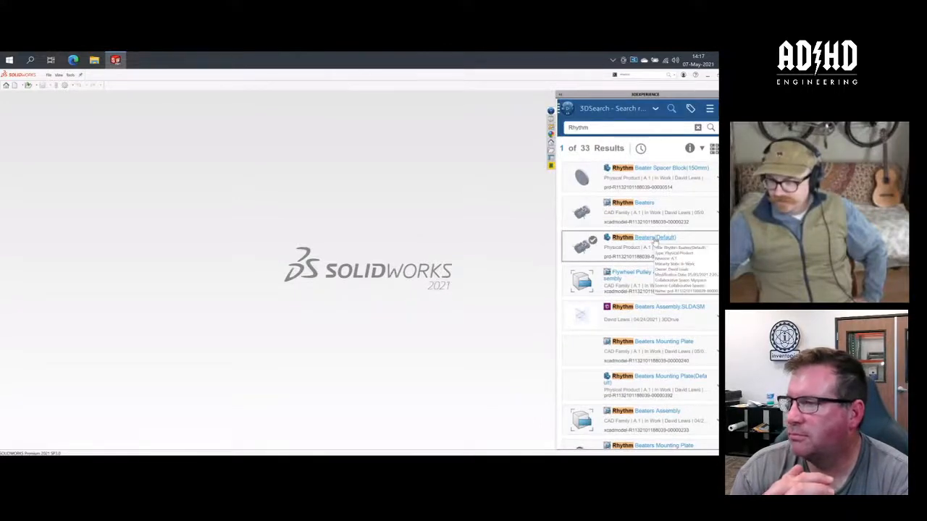
{"action": "left_click", "coordinate": [653, 241]}
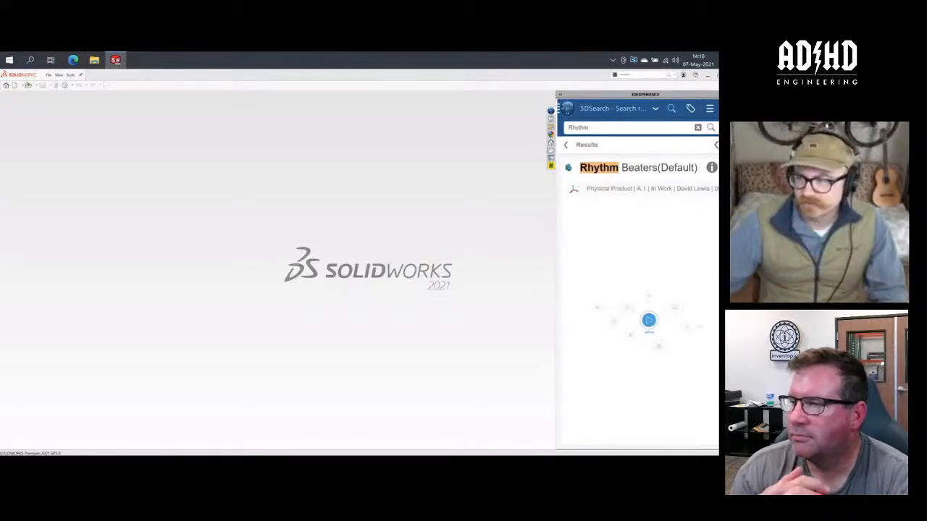
{"action": "left_click", "coordinate": [717, 168]}
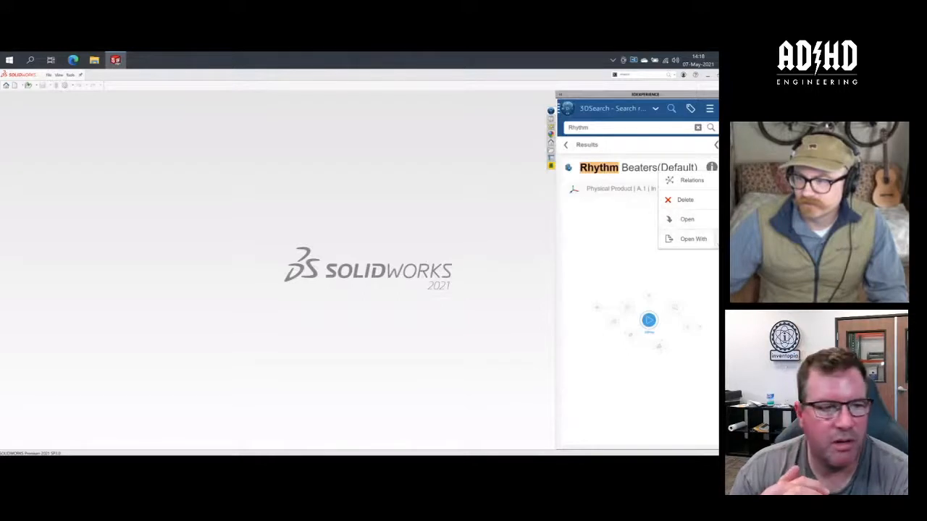
{"action": "left_click", "coordinate": [706, 239]}
{"action": "left_click", "coordinate": [714, 219]}
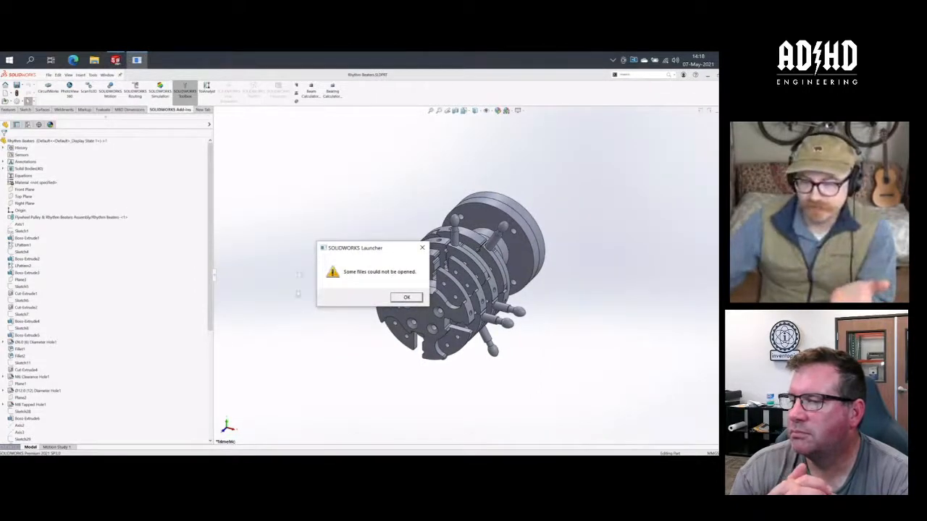
{"action": "left_click", "coordinate": [404, 297]}
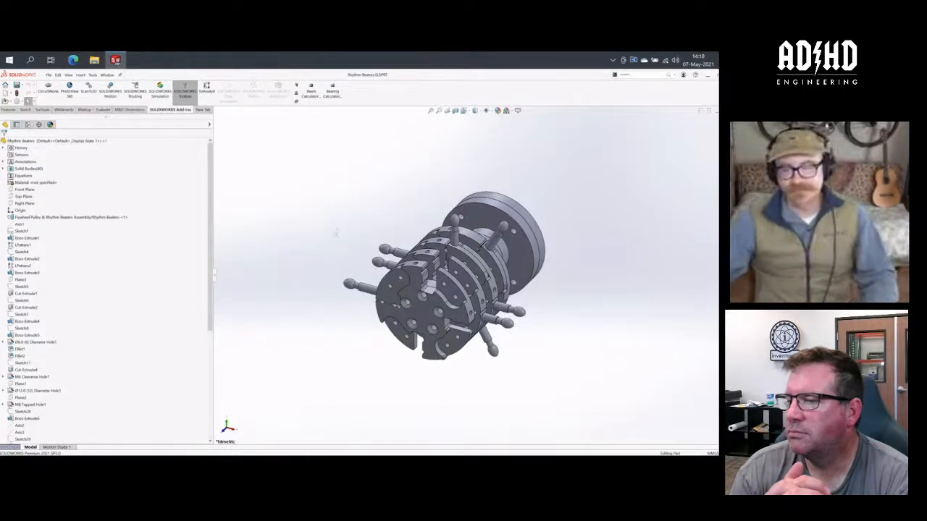
- Examine the Rhythm Beaters part's discs, beater arms and round end plate from several angles, checking the cylindrical face of one beater arm
{"action": "scroll", "coordinate": [367, 247], "scroll_direction": "down", "scroll_amount": 2}
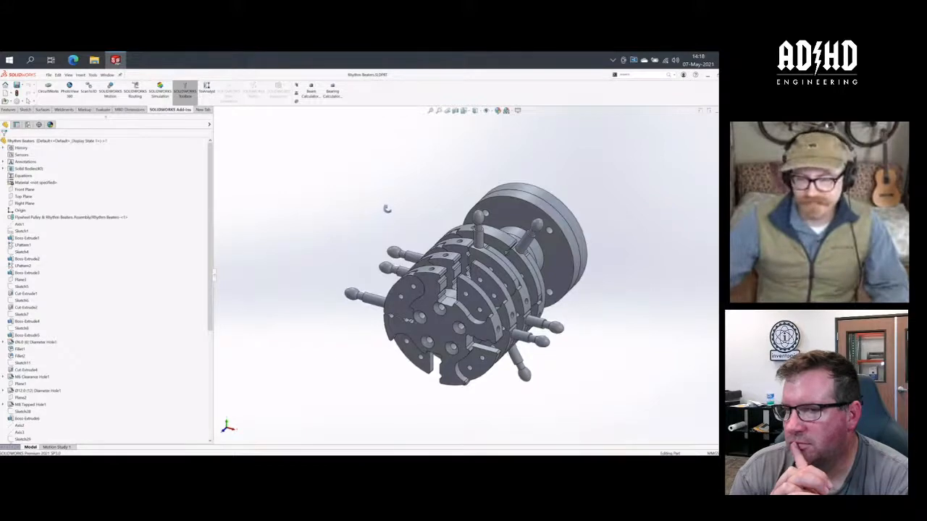
{"action": "middle_click_drag", "start_coordinate": [384, 207], "coordinate": [352, 254]}
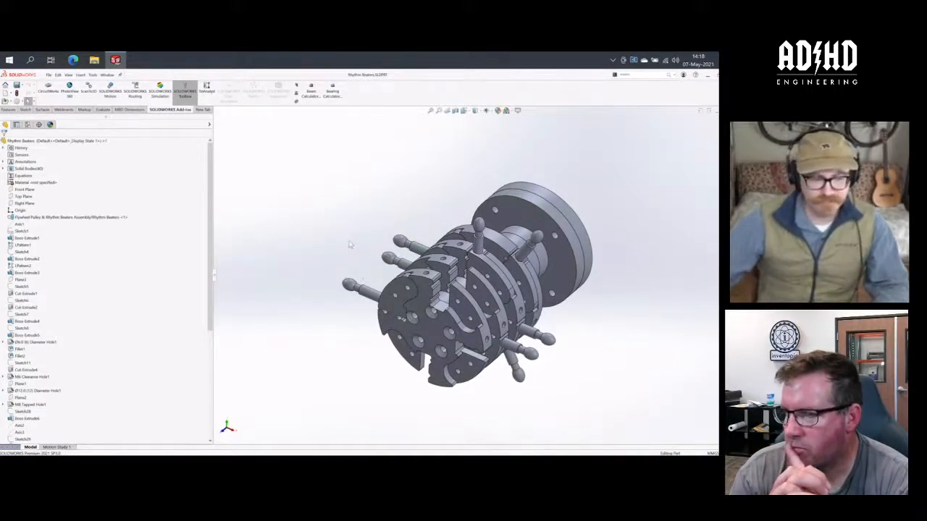
{"action": "middle_click_drag", "start_coordinate": [318, 272], "coordinate": [350, 276]}
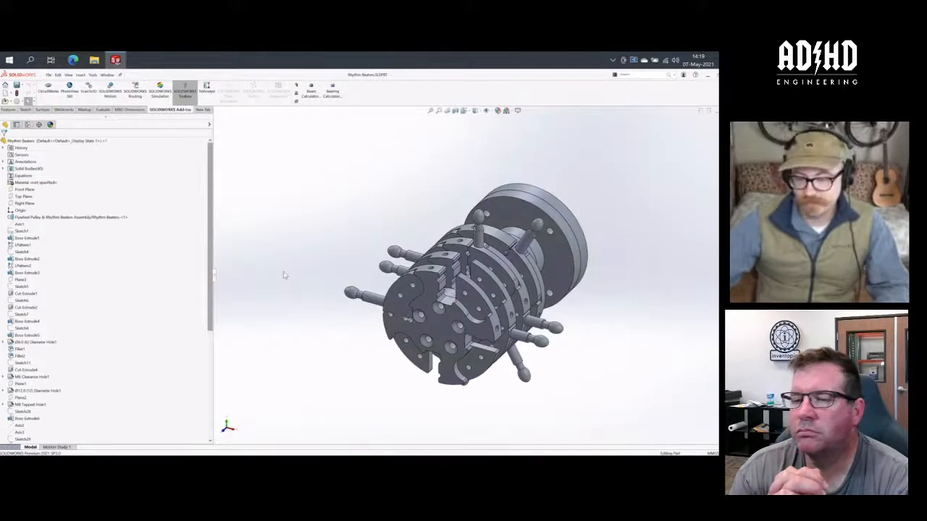
{"action": "left_click", "coordinate": [373, 304]}
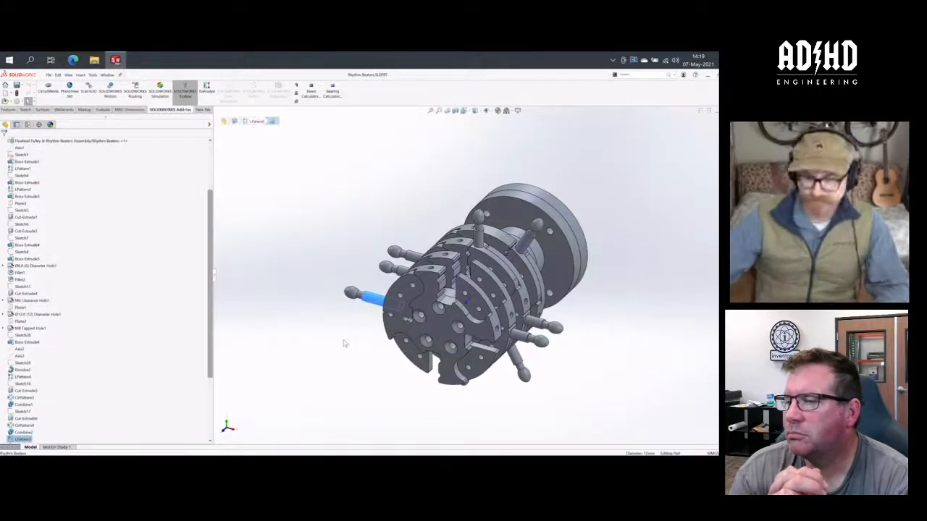
{"action": "left_click", "coordinate": [322, 338]}
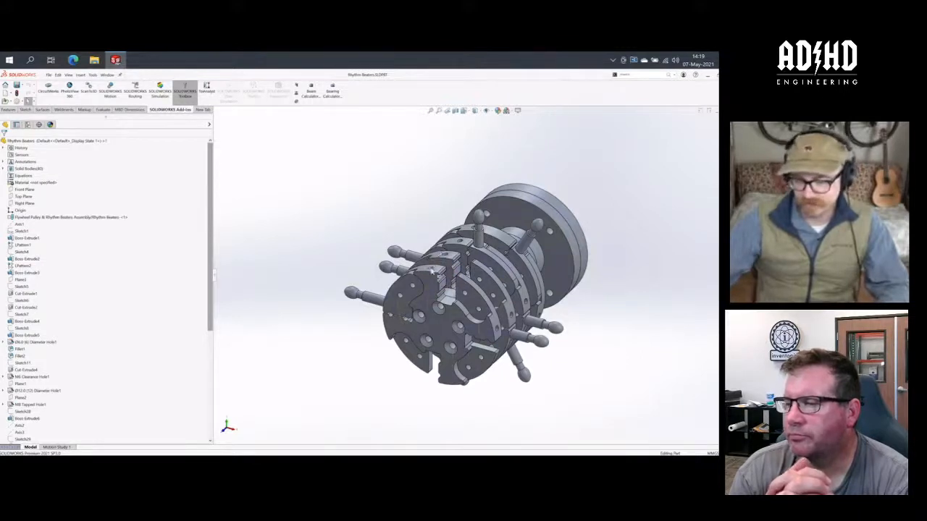
{"action": "middle_click_drag", "start_coordinate": [434, 257], "coordinate": [432, 207]}
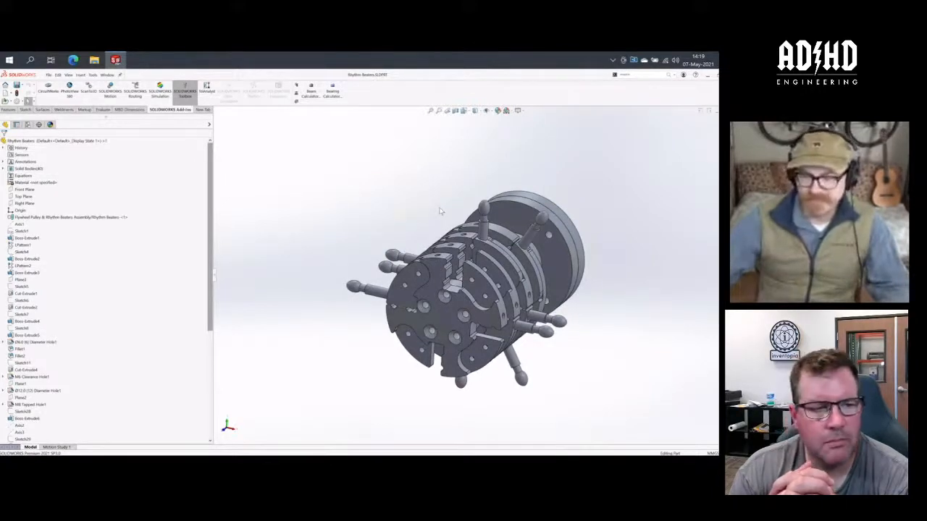
{"action": "middle_click_drag", "start_coordinate": [440, 212], "coordinate": [434, 220]}
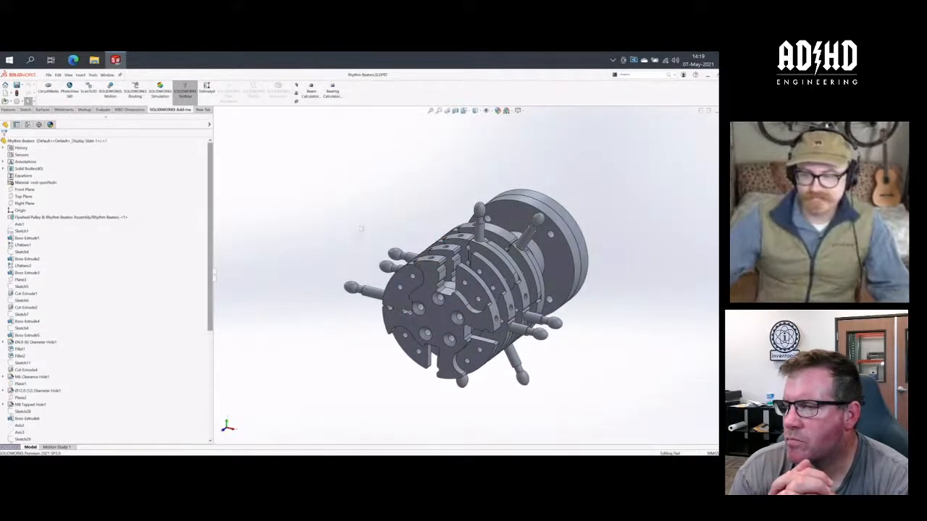
{"action": "middle_click_drag", "start_coordinate": [352, 240], "coordinate": [371, 241]}
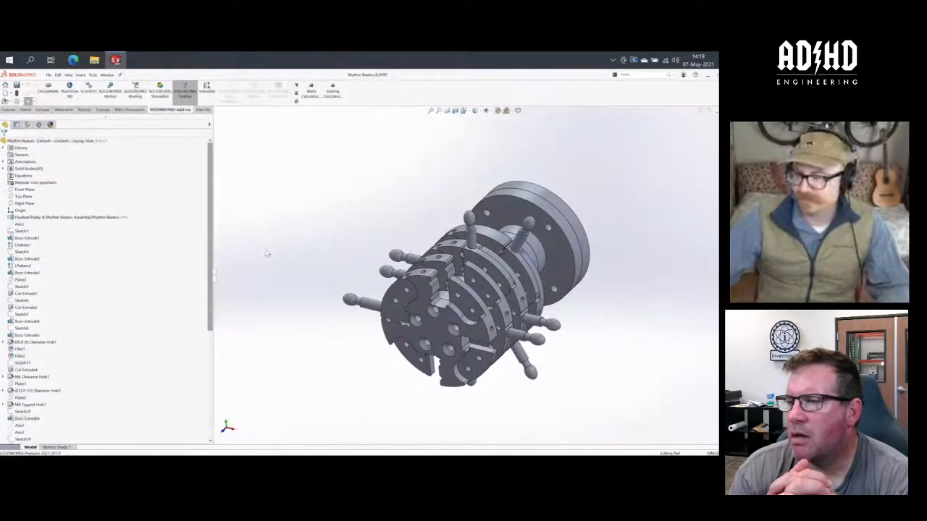
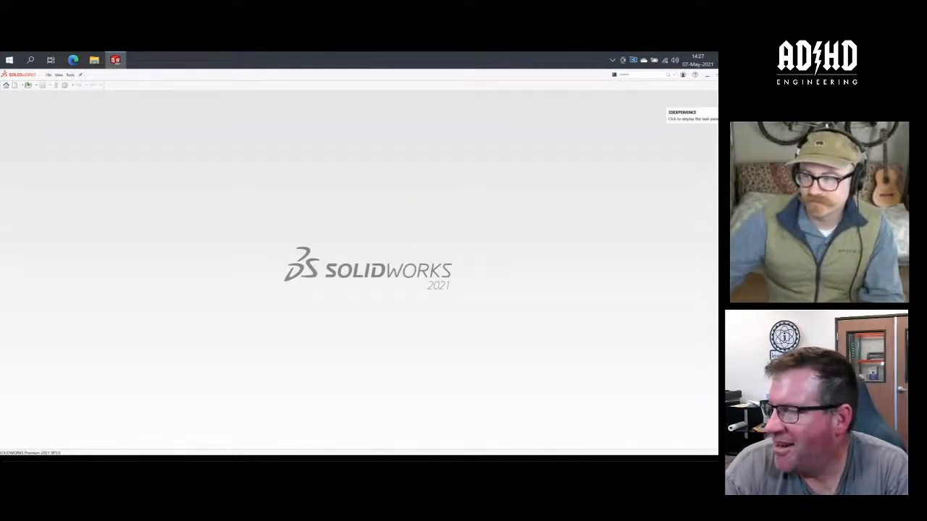
- Find Rhythm Beaters Assembly(Default) in the 3DSearch results, open it and rebuild the document
{"action": "left_click", "coordinate": [714, 102]}
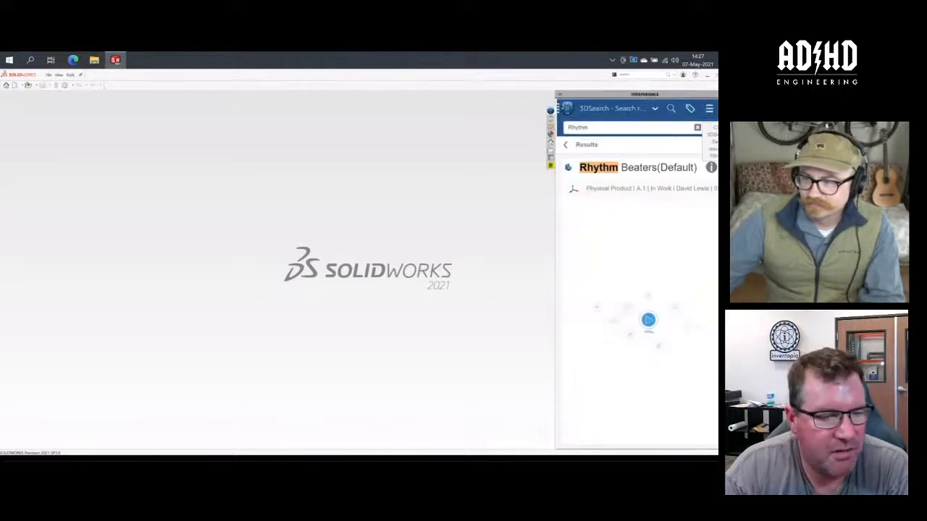
{"action": "left_click", "coordinate": [698, 130]}
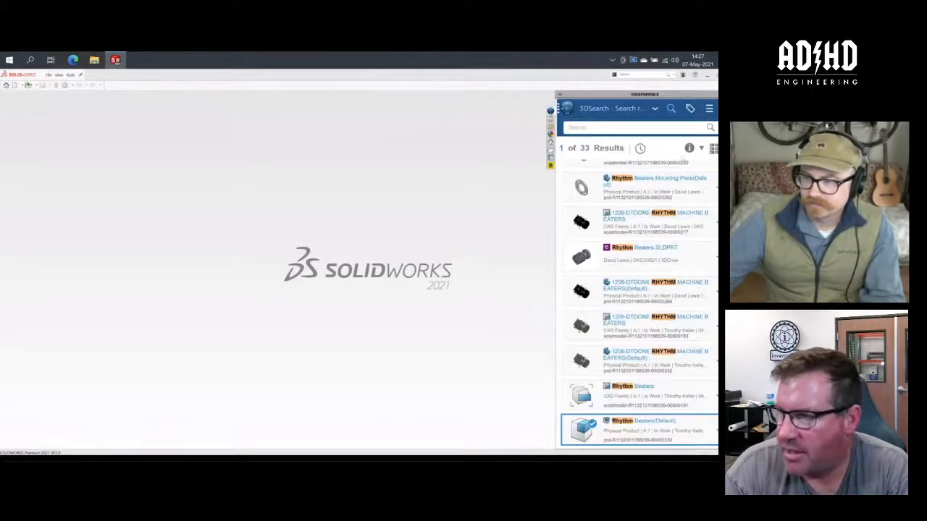
{"action": "scroll", "coordinate": [681, 187], "scroll_direction": "up", "scroll_amount": 10}
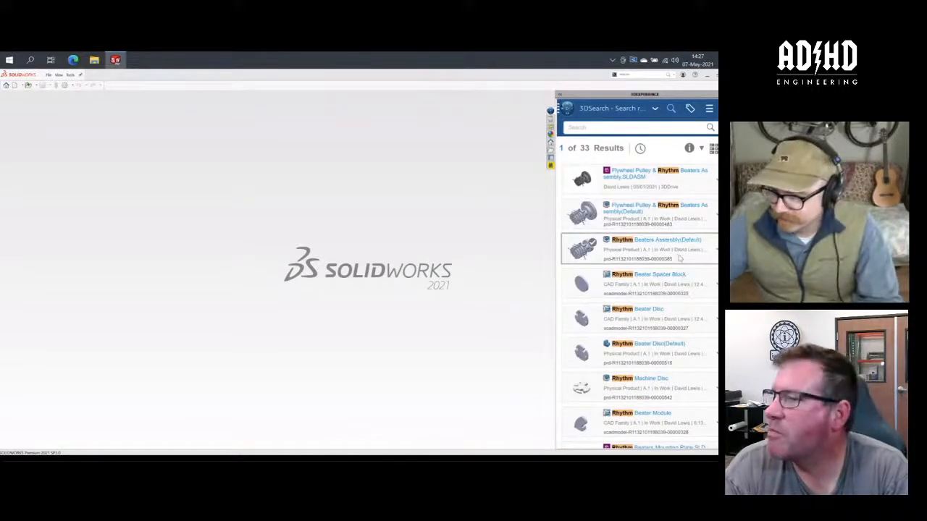
{"action": "mouse_move", "coordinate": [695, 246]}
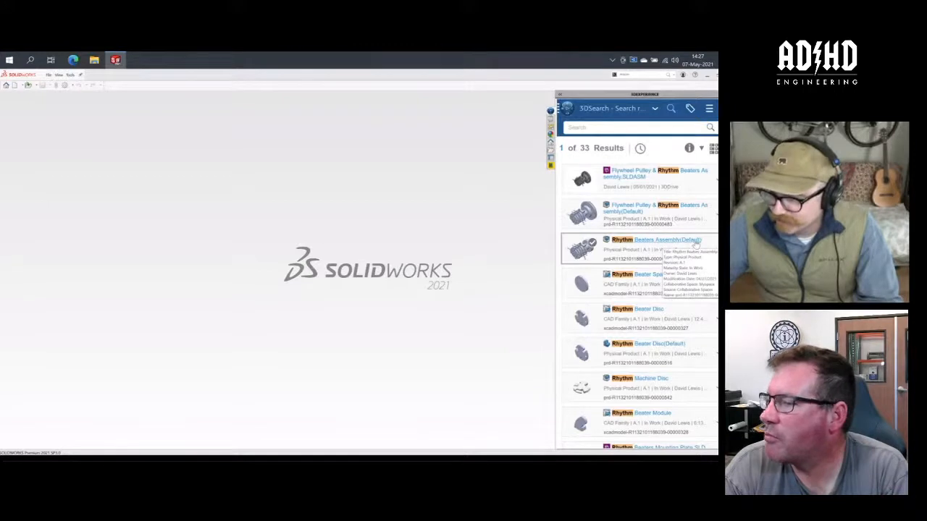
{"action": "left_click", "coordinate": [714, 250]}
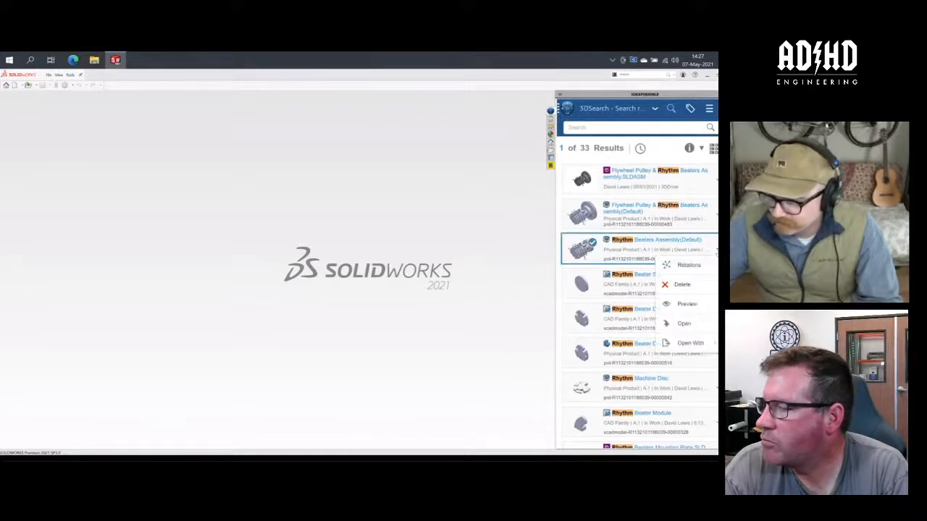
{"action": "left_click", "coordinate": [684, 323]}
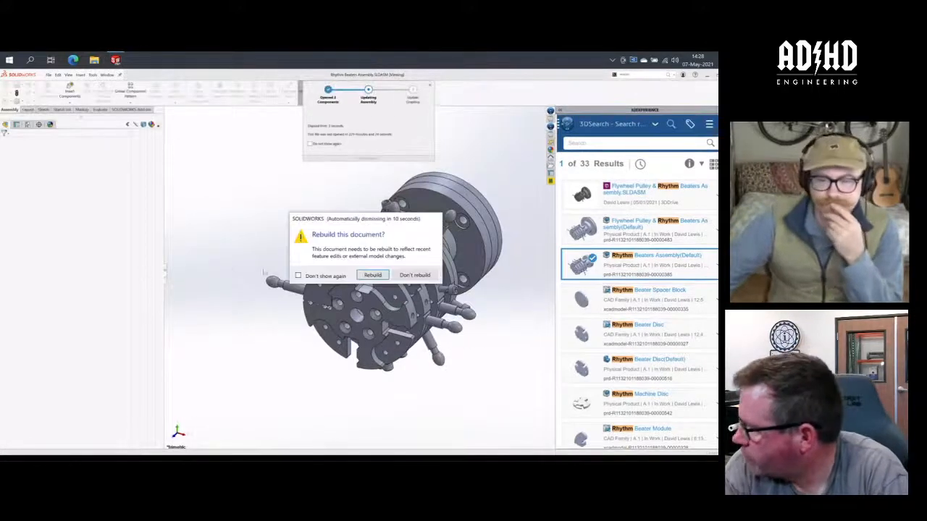
{"action": "left_click", "coordinate": [369, 277]}
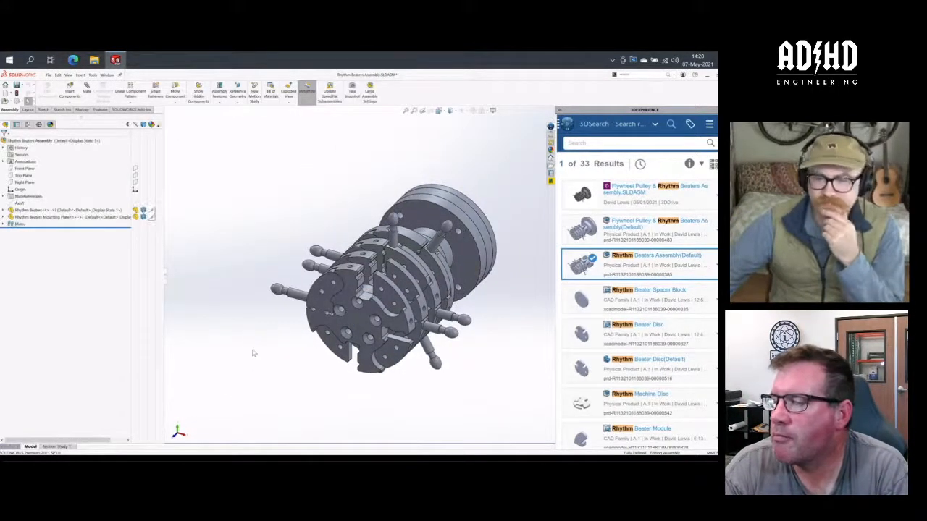
{"action": "left_click", "coordinate": [535, 350]}
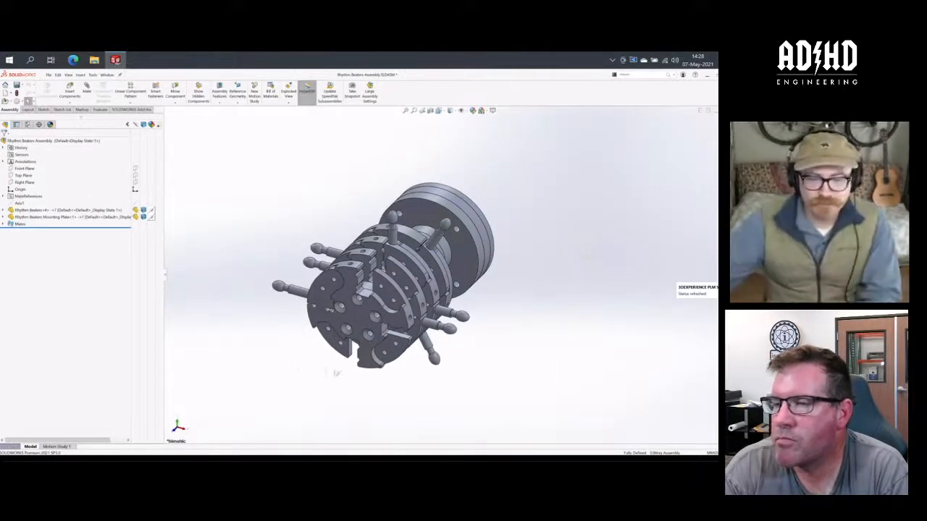
- Highlight the Rhythm Beaters and Rhythm Beaters Mounting Plate components in turn and examine the slotted plate on the round end
{"action": "middle_click_drag", "start_coordinate": [349, 376], "coordinate": [317, 341]}
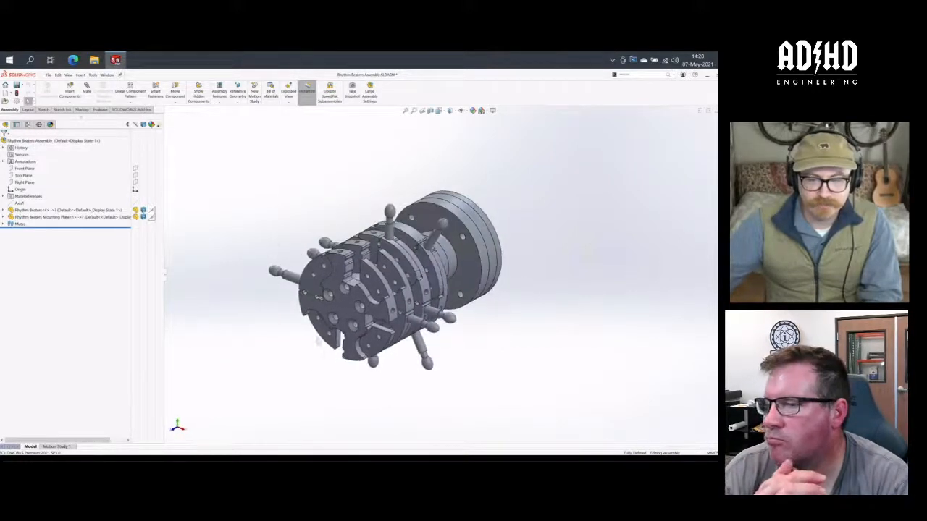
{"action": "left_click", "coordinate": [48, 210]}
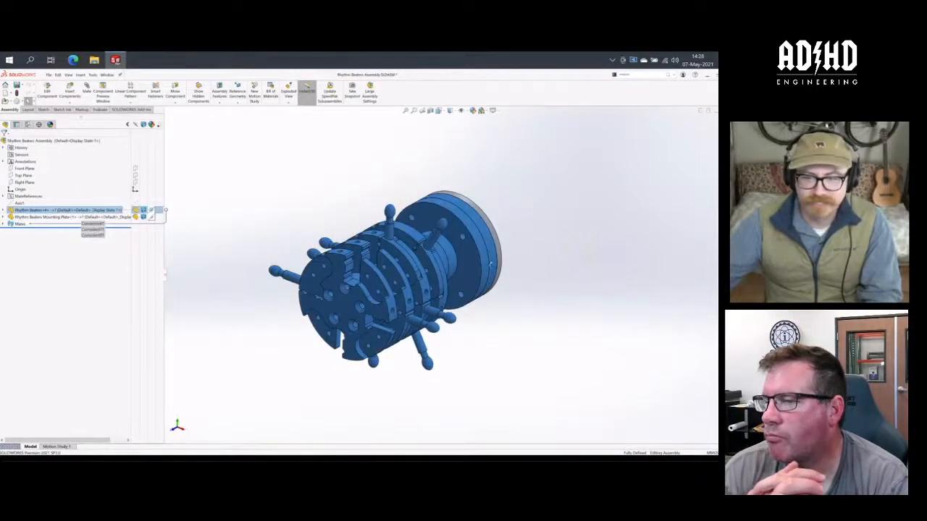
{"action": "middle_click_drag", "start_coordinate": [490, 264], "coordinate": [355, 259]}
{"action": "left_click", "coordinate": [30, 218]}
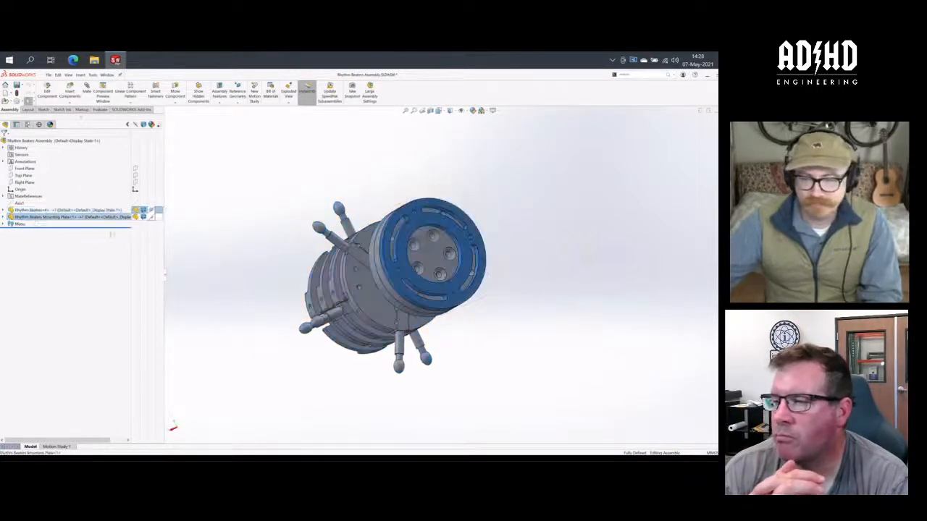
{"action": "middle_click_drag", "start_coordinate": [461, 256], "coordinate": [393, 207]}
{"action": "scroll", "coordinate": [412, 279], "scroll_direction": "down", "scroll_amount": 3}
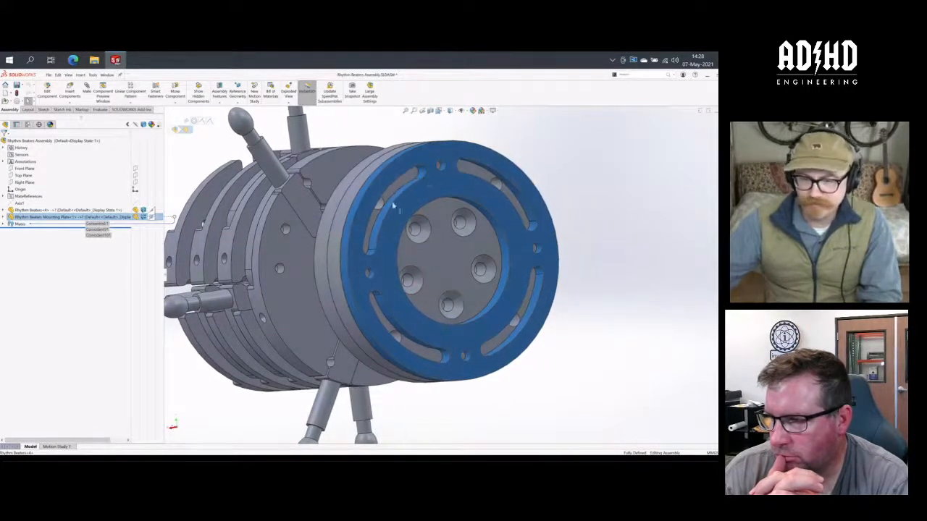
{"action": "scroll", "coordinate": [528, 361], "scroll_direction": "up", "scroll_amount": 2}
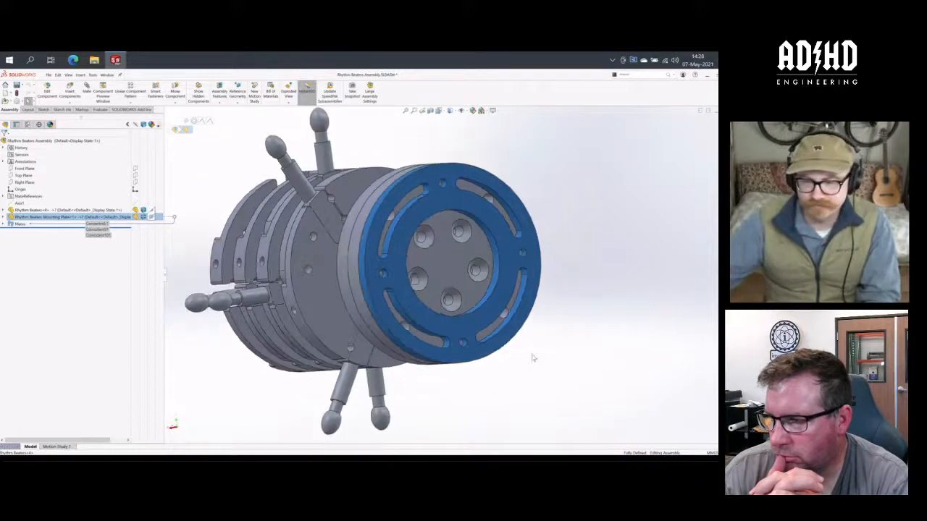
{"action": "mouse_move", "coordinate": [532, 358]}
{"action": "middle_mouse_down"}
{"action": "mouse_move", "coordinate": [517, 354]}
{"action": "mouse_move", "coordinate": [531, 352]}
{"action": "mouse_move", "coordinate": [524, 372]}
{"action": "middle_mouse_up"}
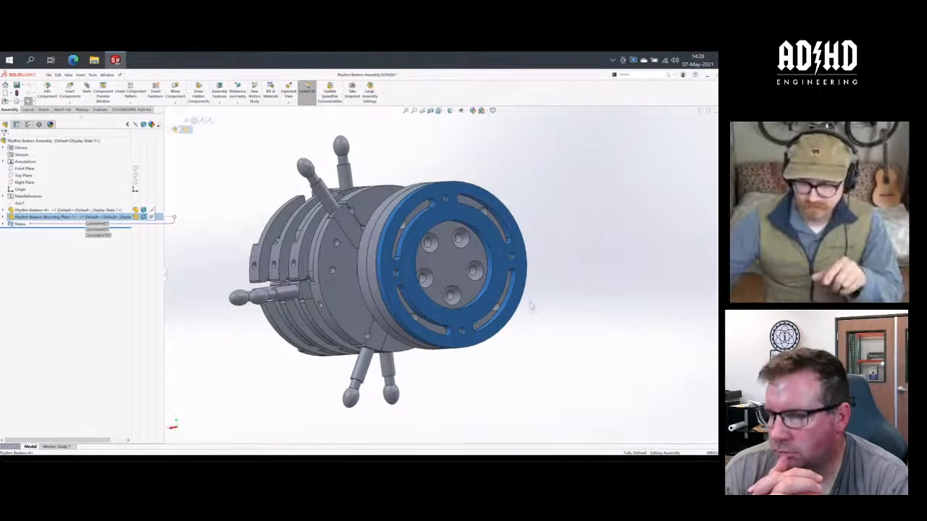
{"action": "middle_click_drag", "start_coordinate": [533, 309], "coordinate": [521, 308]}
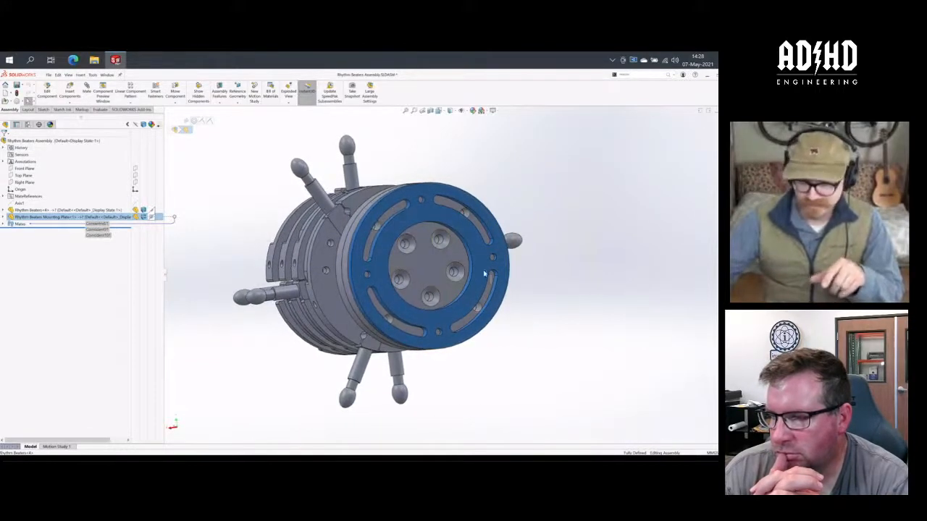
- Check the rim faces of the stacked end discs and view the beater assembly from its front and mounting plate ends
{"action": "middle_click_drag", "start_coordinate": [442, 249], "coordinate": [548, 220]}
{"action": "left_click", "coordinate": [522, 222]}
{"action": "left_click", "coordinate": [510, 221]}
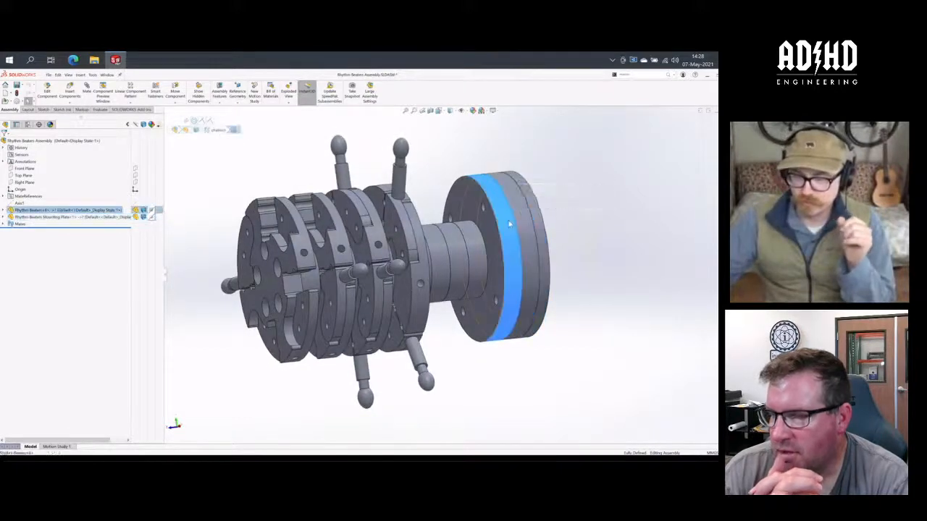
{"action": "left_click", "coordinate": [526, 255]}
{"action": "middle_click_drag", "start_coordinate": [526, 256], "coordinate": [553, 222]}
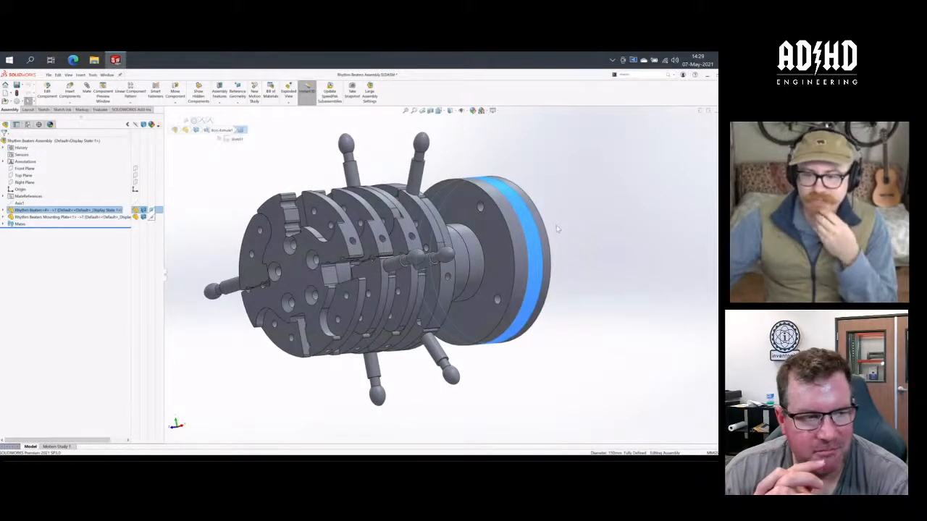
{"action": "middle_click_drag", "start_coordinate": [558, 229], "coordinate": [563, 247]}
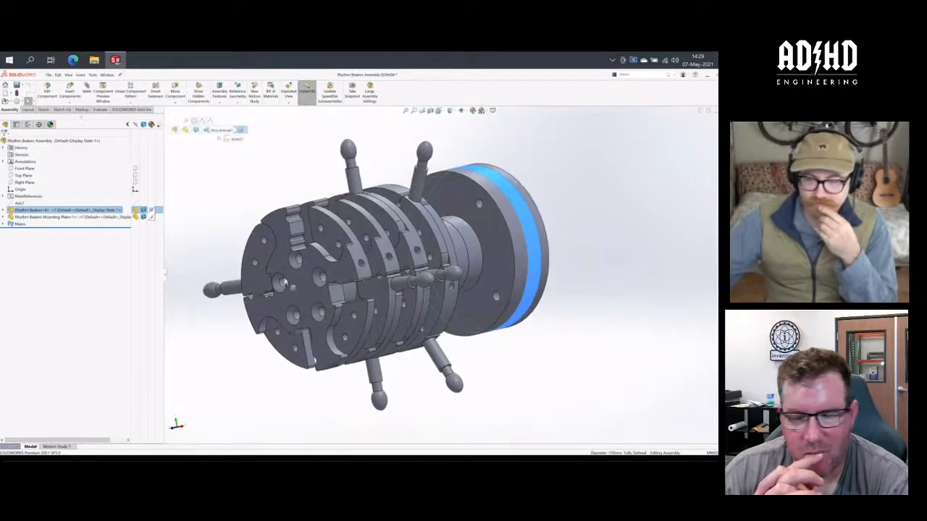
{"action": "middle_click_drag", "start_coordinate": [456, 276], "coordinate": [474, 272]}
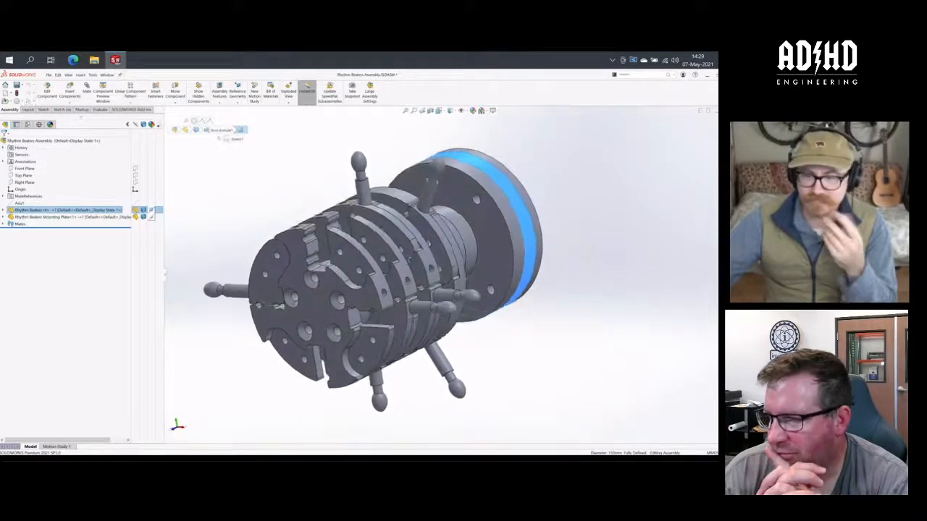
{"action": "middle_click_drag", "start_coordinate": [561, 271], "coordinate": [348, 228]}
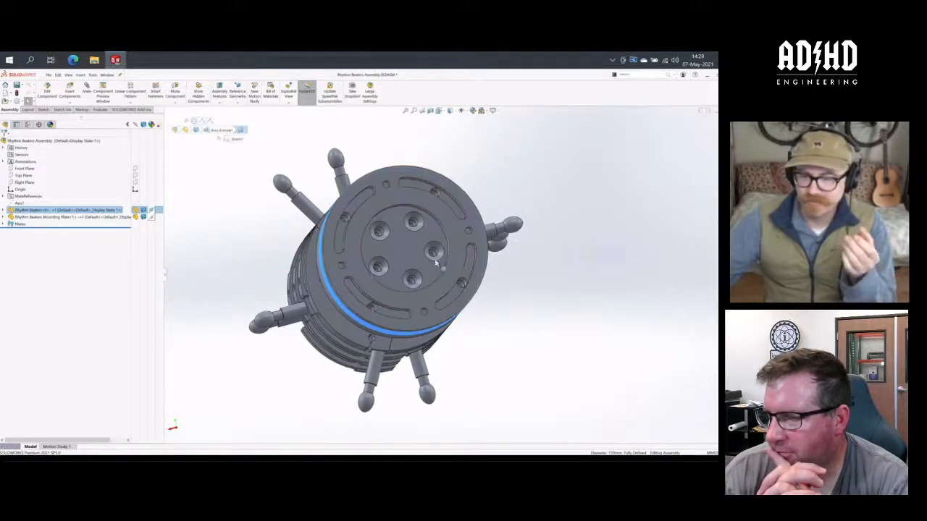
{"action": "middle_click_drag", "start_coordinate": [448, 260], "coordinate": [572, 264]}
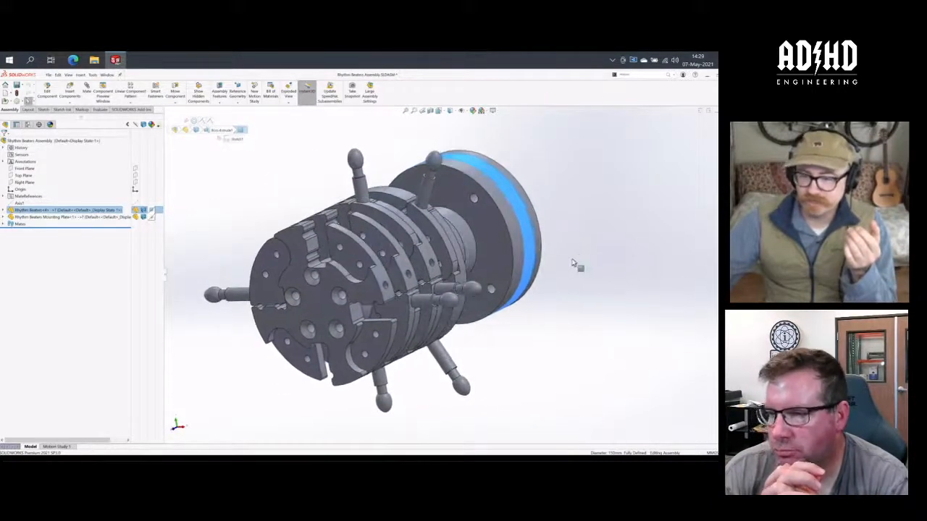
- Compare the end disc's outer rim bands again and examine how the mounting plate sits against the Rhythm Beaters part
{"action": "left_click", "coordinate": [515, 239]}
{"action": "left_click", "coordinate": [511, 197]}
{"action": "left_click", "coordinate": [505, 211]}
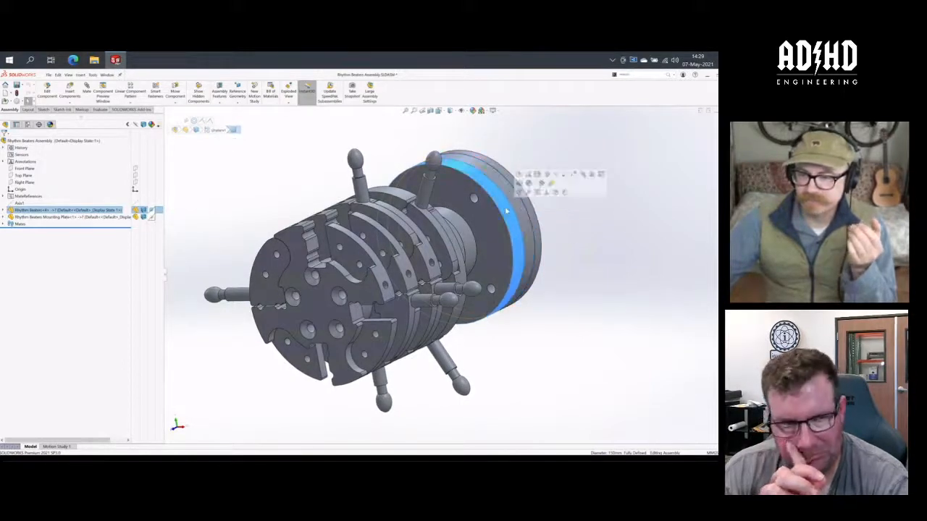
{"action": "left_click", "coordinate": [522, 218]}
{"action": "middle_click_drag", "start_coordinate": [550, 246], "coordinate": [566, 319]}
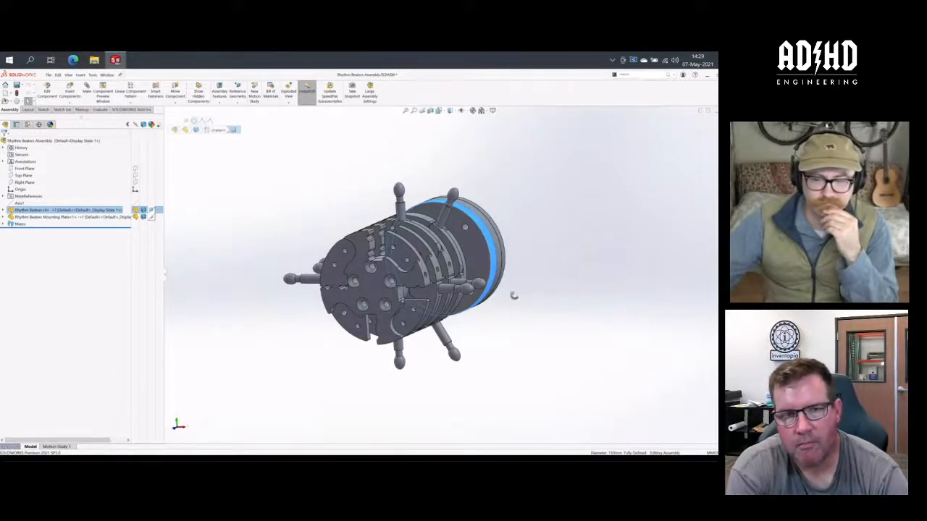
{"action": "middle_click_drag", "start_coordinate": [513, 296], "coordinate": [419, 331]}
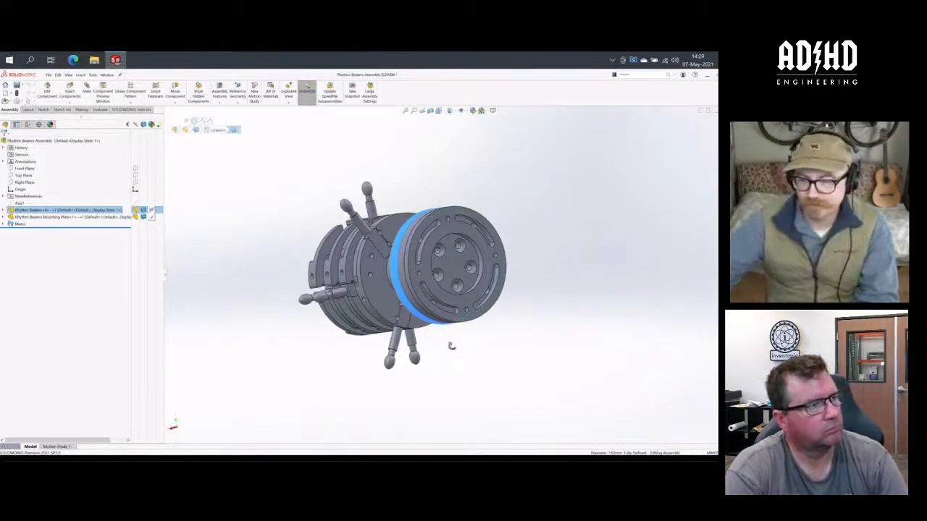
{"action": "middle_click_drag", "start_coordinate": [451, 343], "coordinate": [531, 312]}
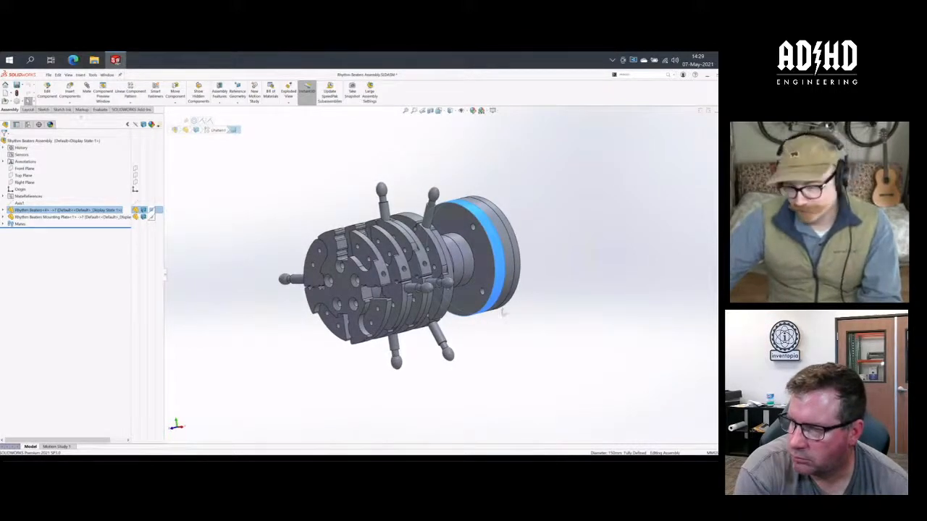
{"action": "middle_click_drag", "start_coordinate": [465, 326], "coordinate": [424, 361]}
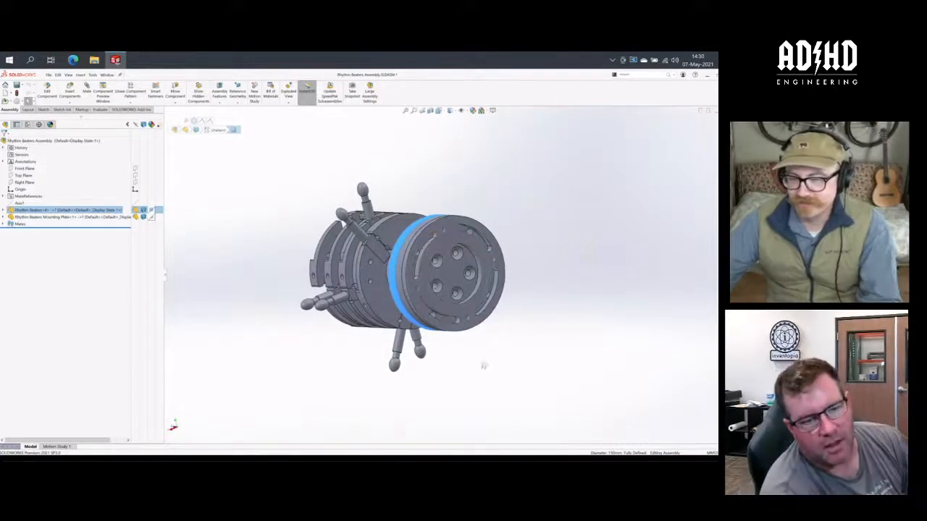
{"action": "middle_click_drag", "start_coordinate": [482, 367], "coordinate": [571, 327]}
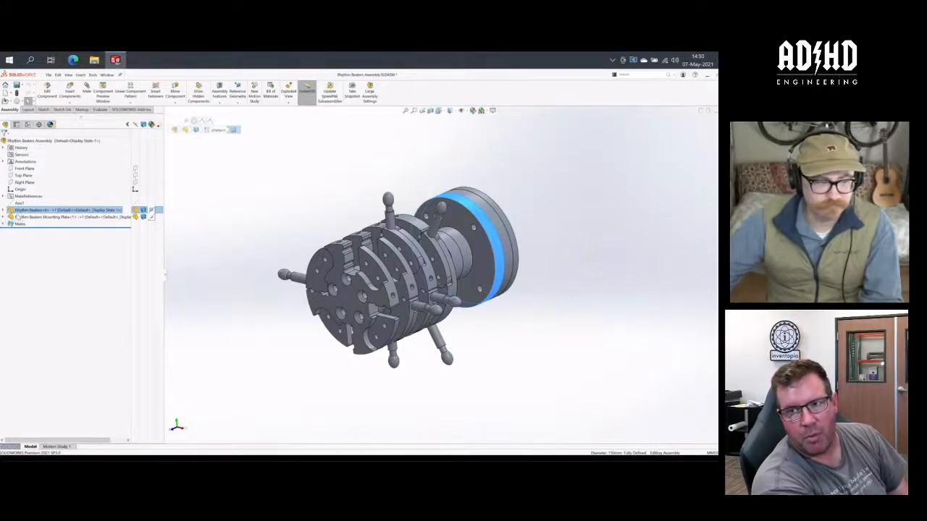
- Delete the Rhythm Beaters component from the assembly
{"action": "right_click", "coordinate": [43, 210]}
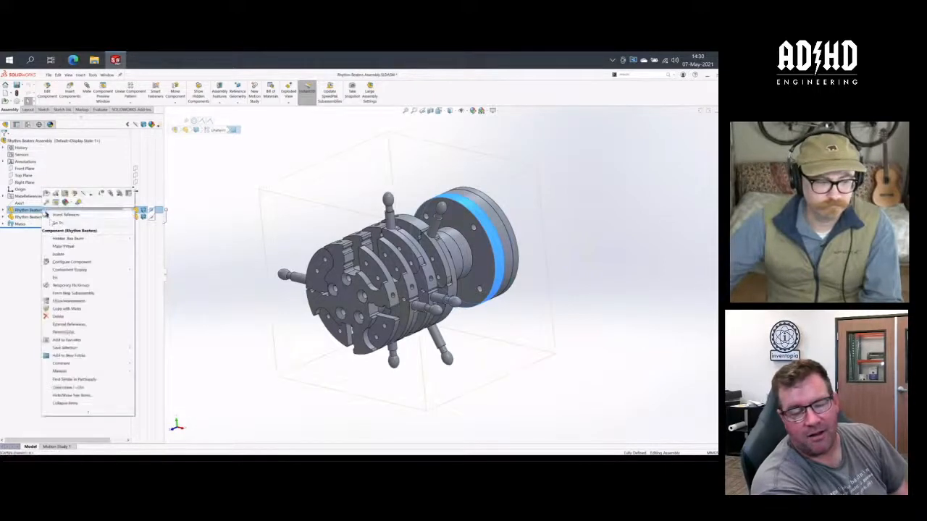
{"action": "left_click", "coordinate": [65, 316]}
{"action": "left_click", "coordinate": [266, 129]}
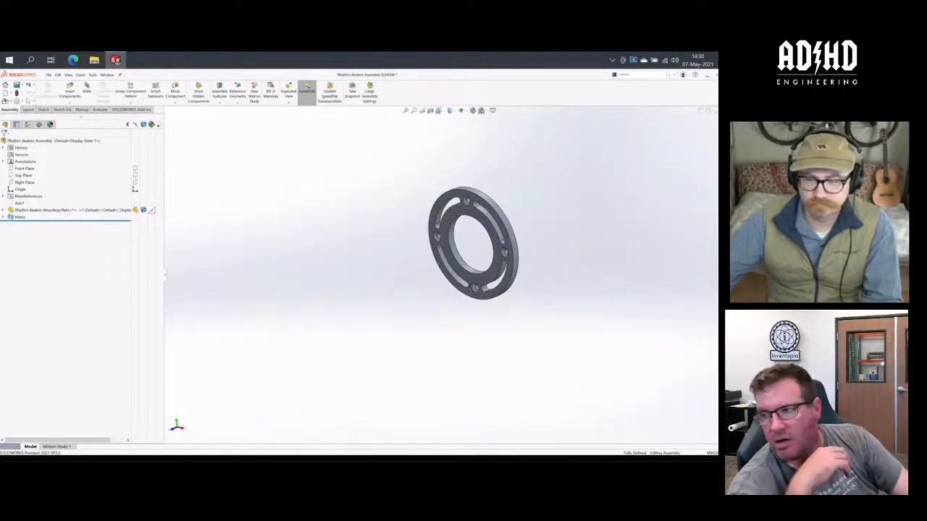
- Expand the assembly's mate references and delete the Rhythm Beaters Mounting Plate component
{"action": "mouse_move", "coordinate": [474, 287]}
{"action": "middle_mouse_down"}
{"action": "mouse_move", "coordinate": [498, 283]}
{"action": "mouse_move", "coordinate": [483, 285]}
{"action": "middle_mouse_up"}
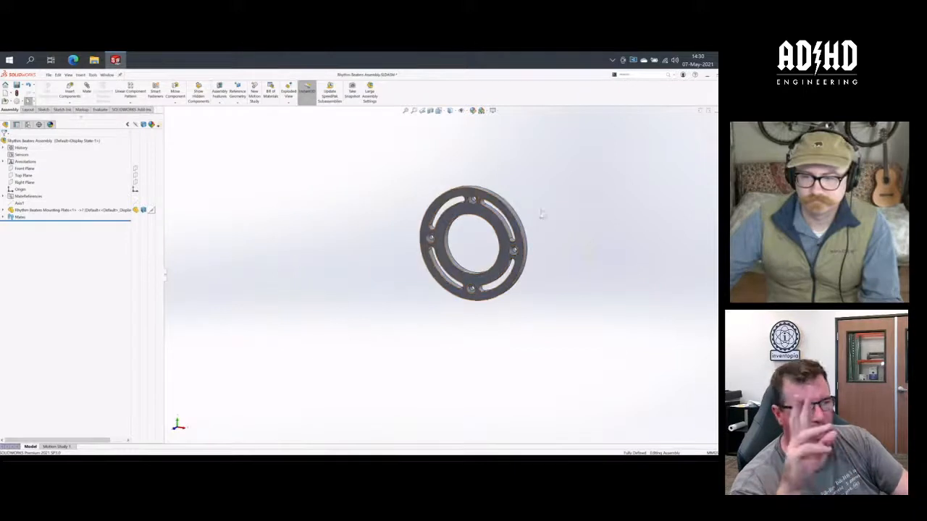
{"action": "scroll", "coordinate": [471, 244], "scroll_direction": "down", "scroll_amount": 5}
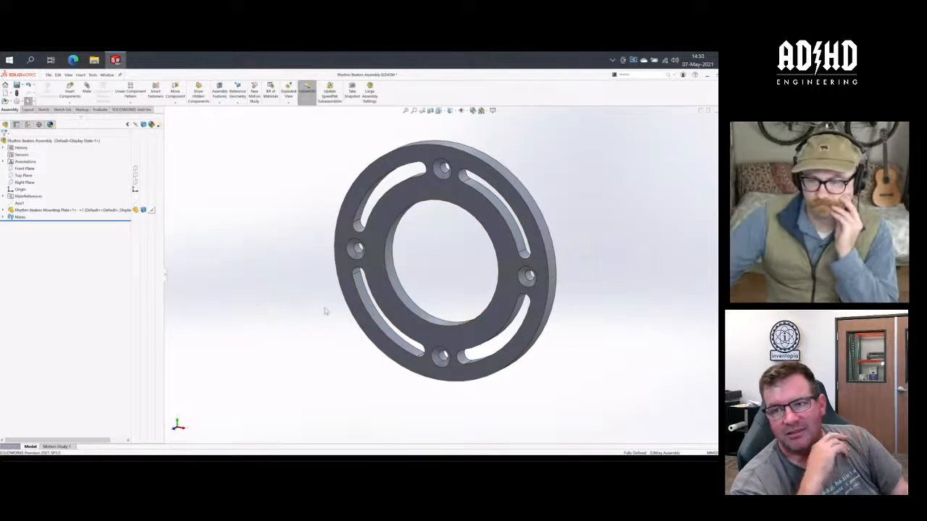
{"action": "key", "text": "ctrl+7"}
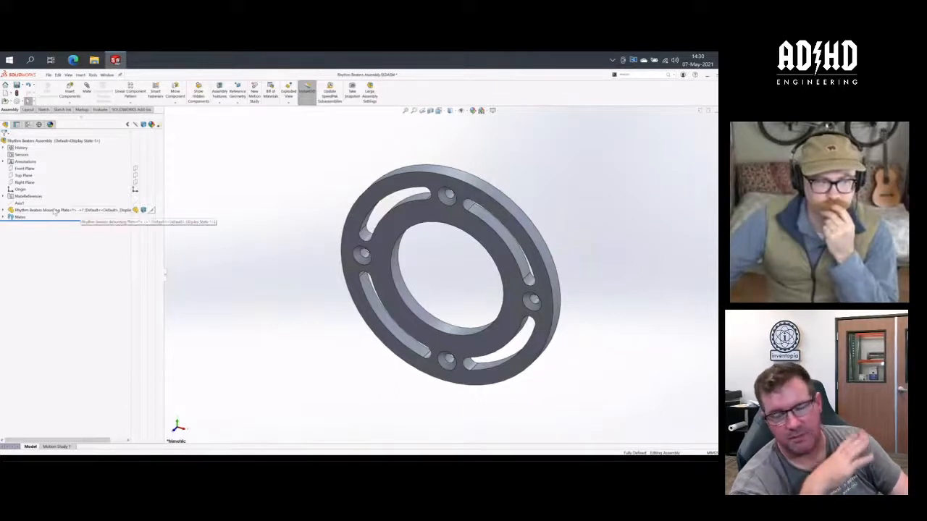
{"action": "left_click", "coordinate": [3, 197]}
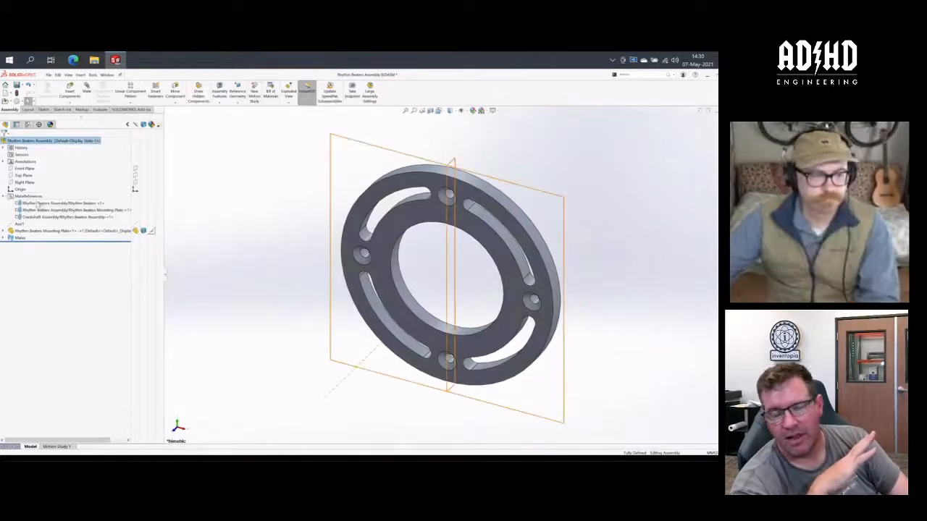
{"action": "right_click", "coordinate": [26, 231]}
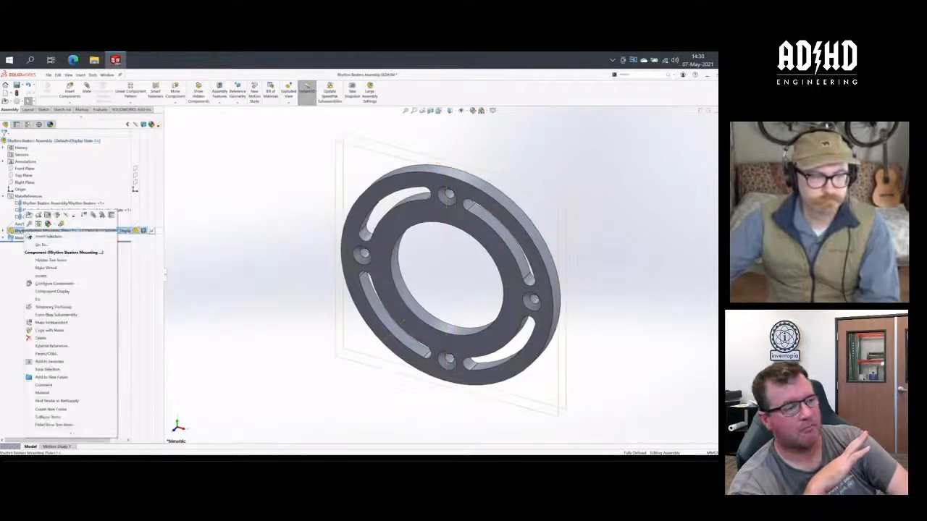
{"action": "key", "text": "Delete"}
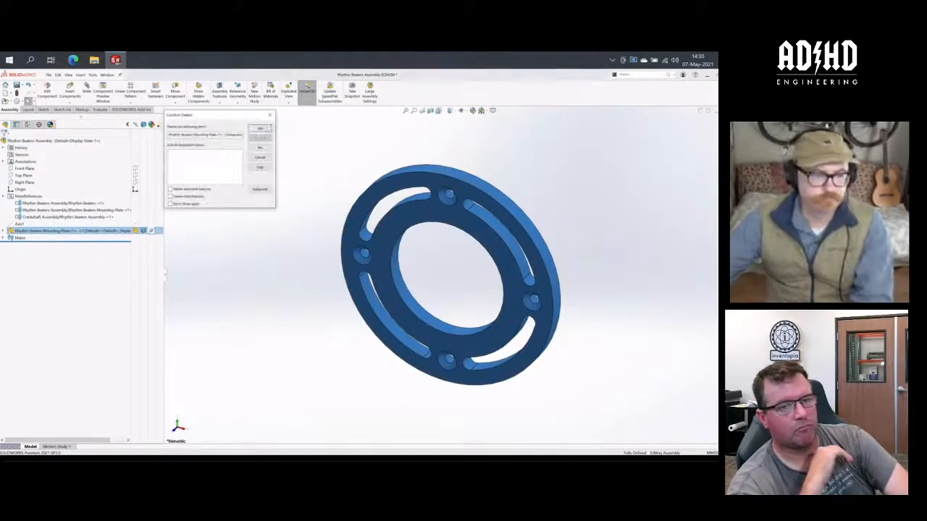
{"action": "left_click", "coordinate": [260, 130]}
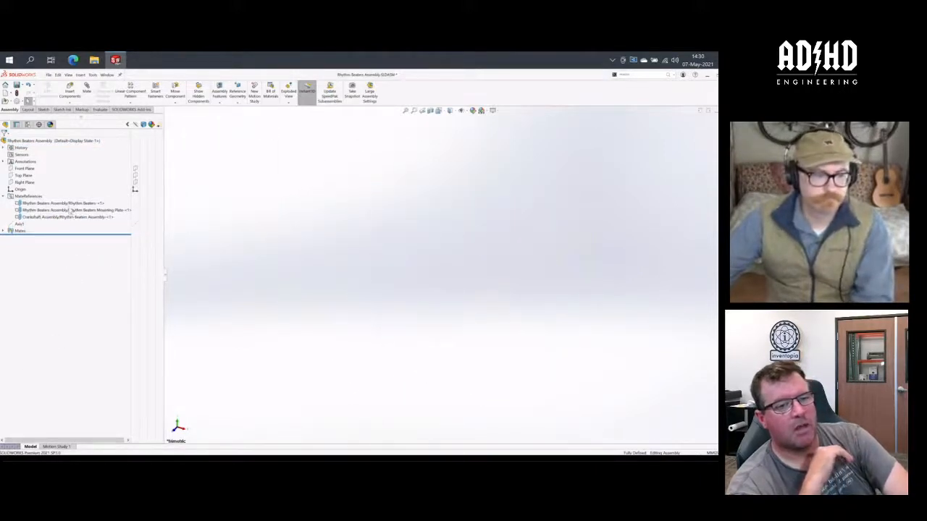
- Delete all three mate references from the Rhythm Beaters Assembly
{"action": "left_click", "coordinate": [71, 204]}
{"action": "left_click", "coordinate": [76, 218], "text": "shift"}
{"action": "right_click", "coordinate": [76, 220]}
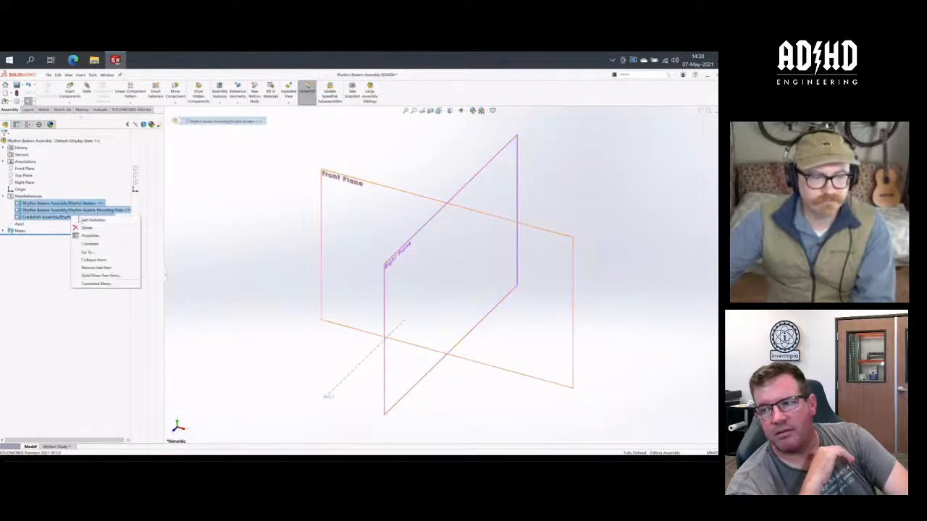
{"action": "left_click", "coordinate": [94, 232]}
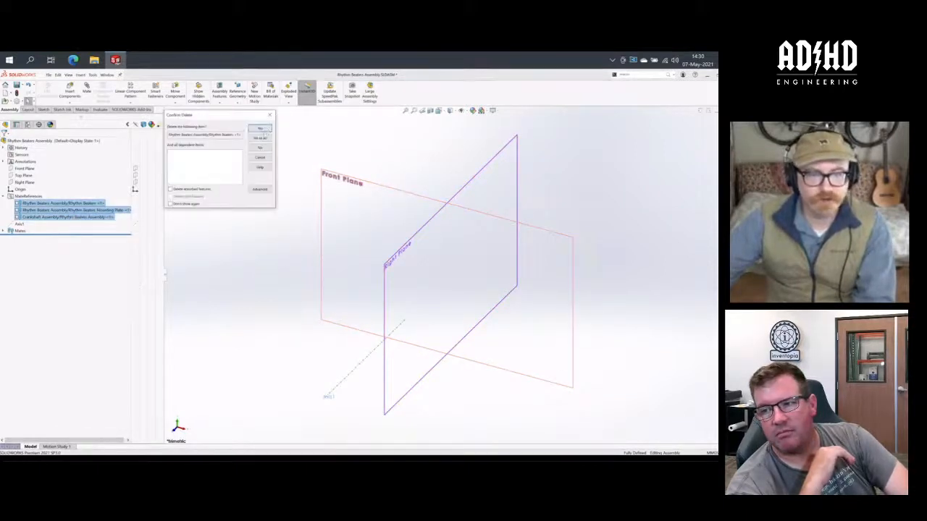
{"action": "left_click", "coordinate": [260, 137]}
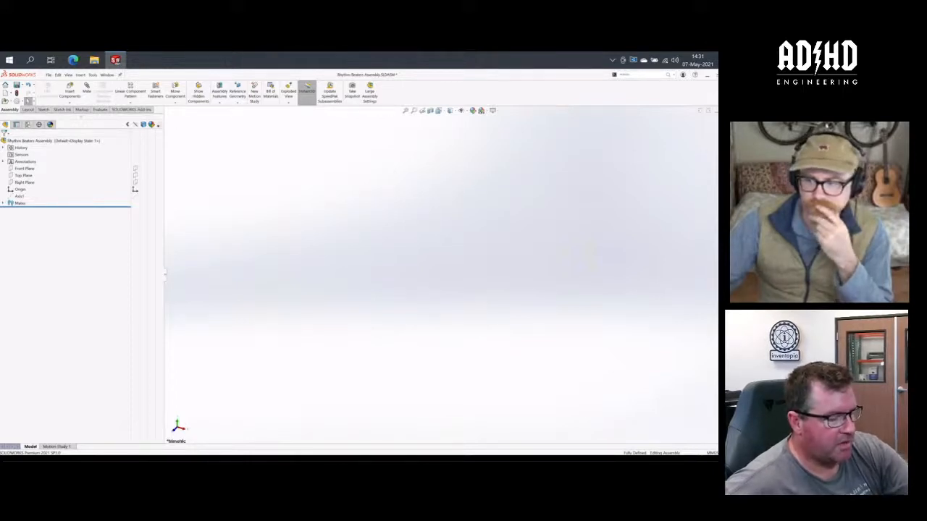
- Save the emptied Rhythm Beaters Assembly to the 3DEXPERIENCE collaborative space
{"action": "left_click", "coordinate": [717, 126]}
{"action": "left_click", "coordinate": [656, 125]}
{"action": "left_click", "coordinate": [651, 143]}
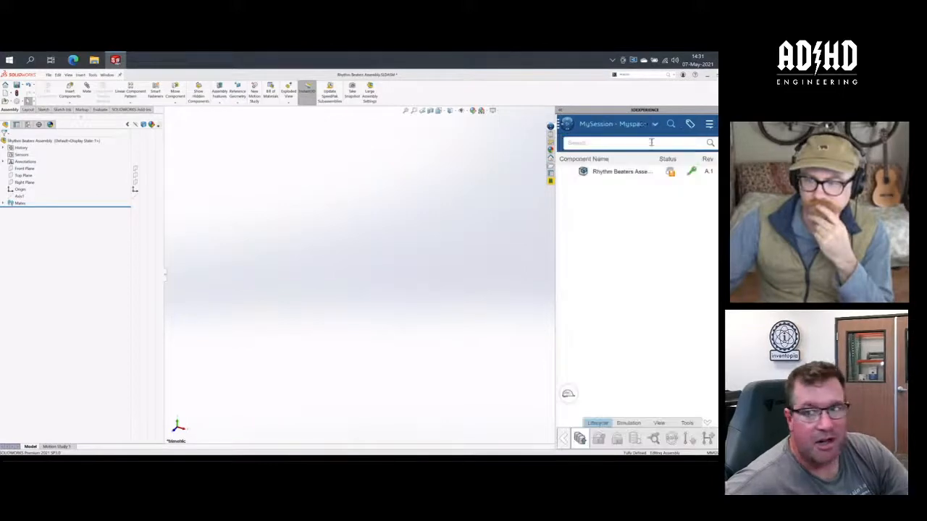
{"action": "left_click", "coordinate": [580, 438]}
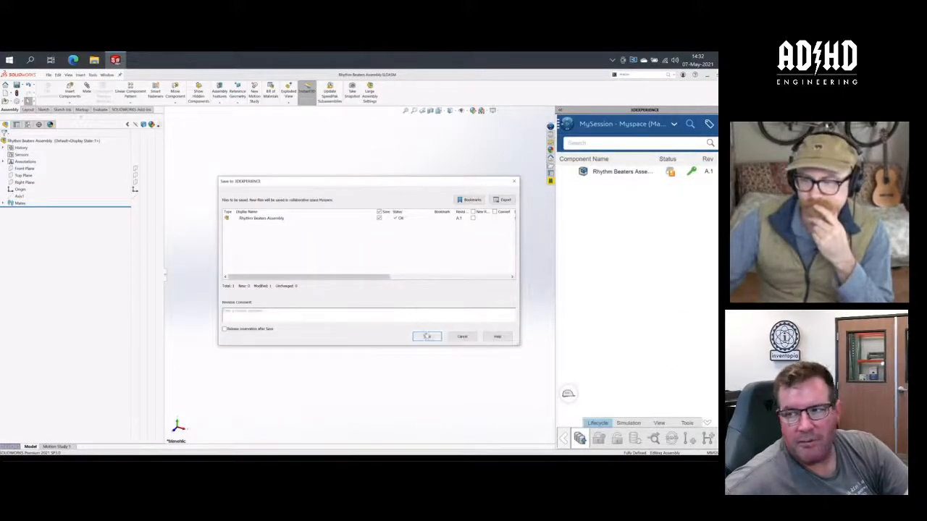
{"action": "left_click", "coordinate": [427, 336]}
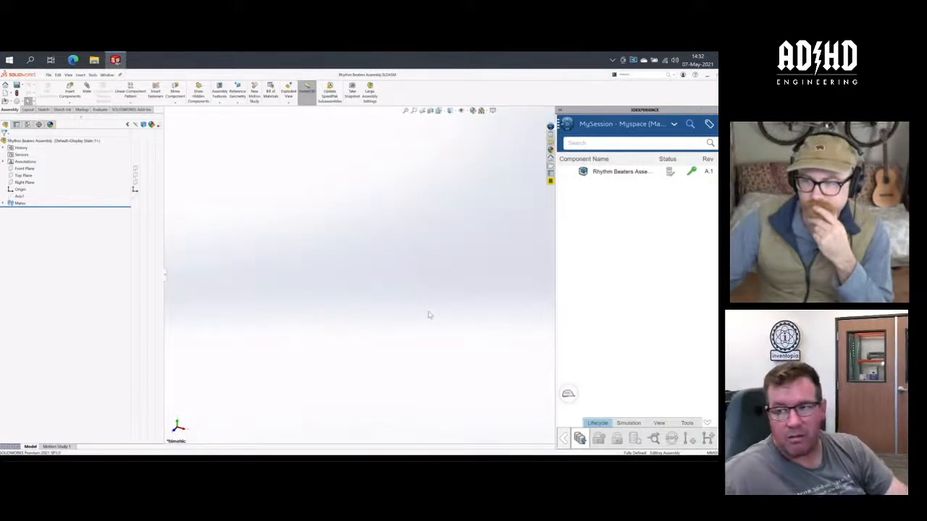
{"action": "left_click", "coordinate": [429, 315]}
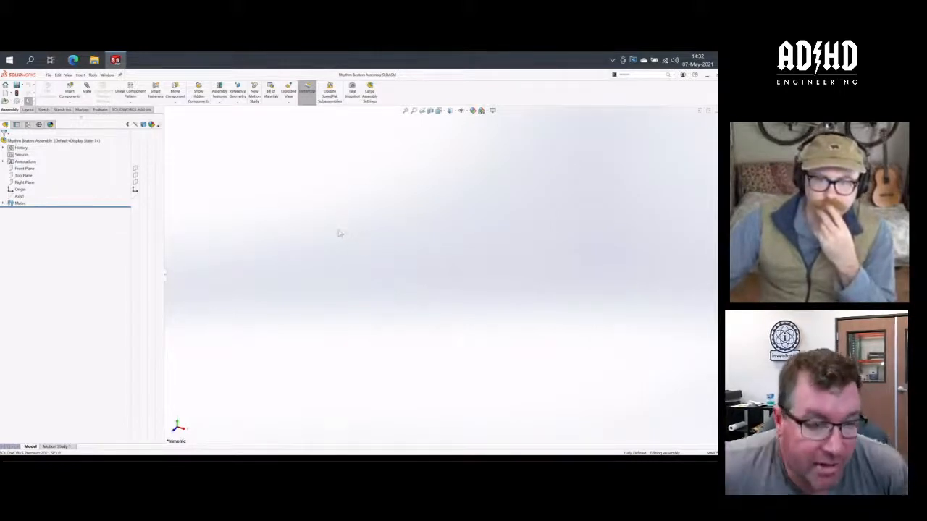
- Save the assembly under the new name Rhythm Machine Assembly as a SOLIDWORKS assembly file
{"action": "left_click", "coordinate": [22, 84]}
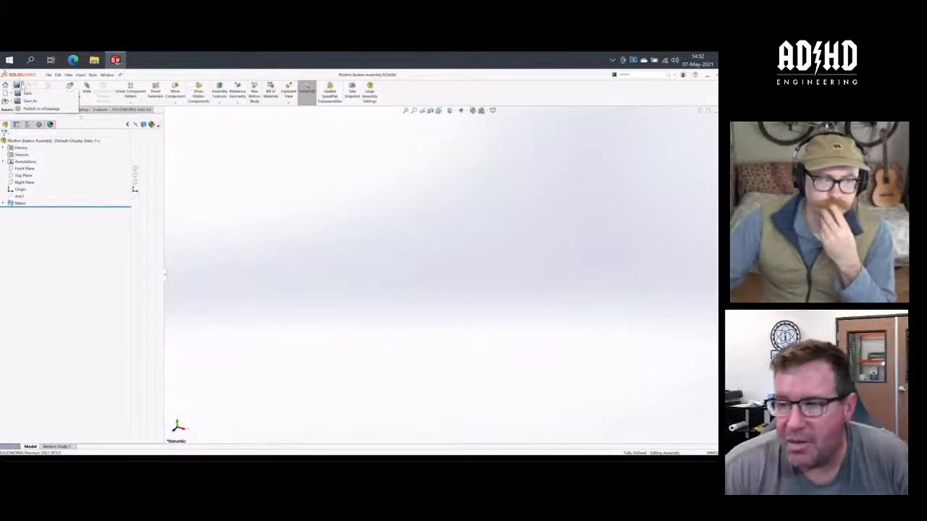
{"action": "left_click", "coordinate": [29, 101]}
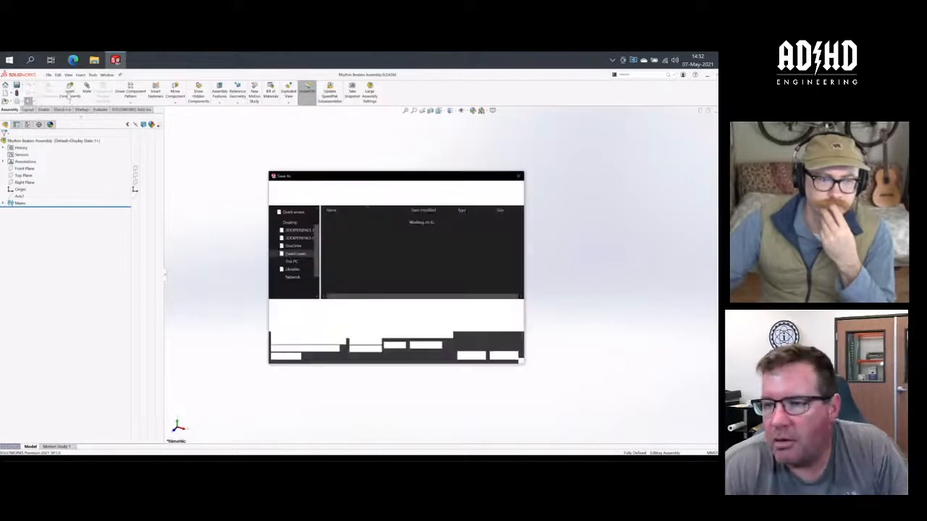
{"action": "left_click", "coordinate": [364, 306]}
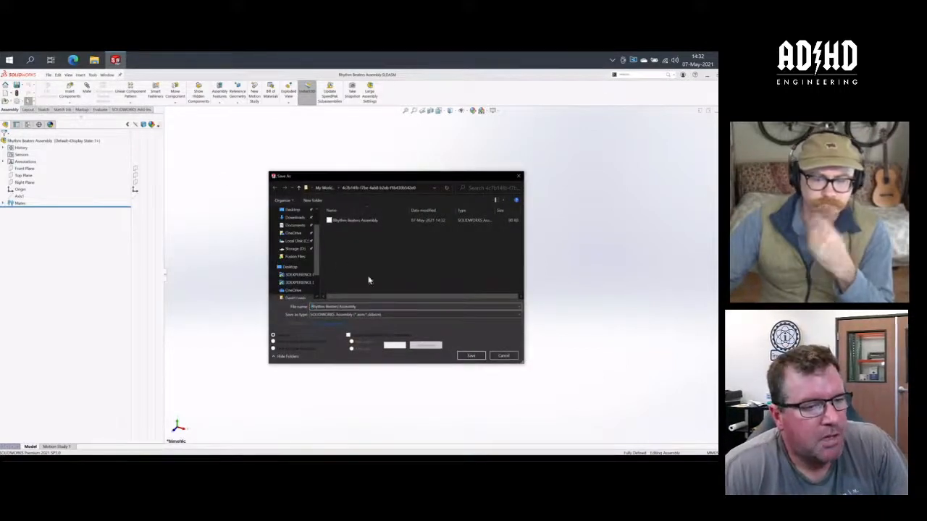
{"action": "key", "text": "BackSpace"}
{"action": "key", "text": "BackSpace"}
{"action": "key", "text": "BackSpace"}
{"action": "key", "text": "BackSpace"}
{"action": "key", "text": "BackSpace"}
{"action": "key", "text": "BackSpace"}
{"action": "key", "text": "BackSpace"}
{"action": "key", "text": "BackSpace"}
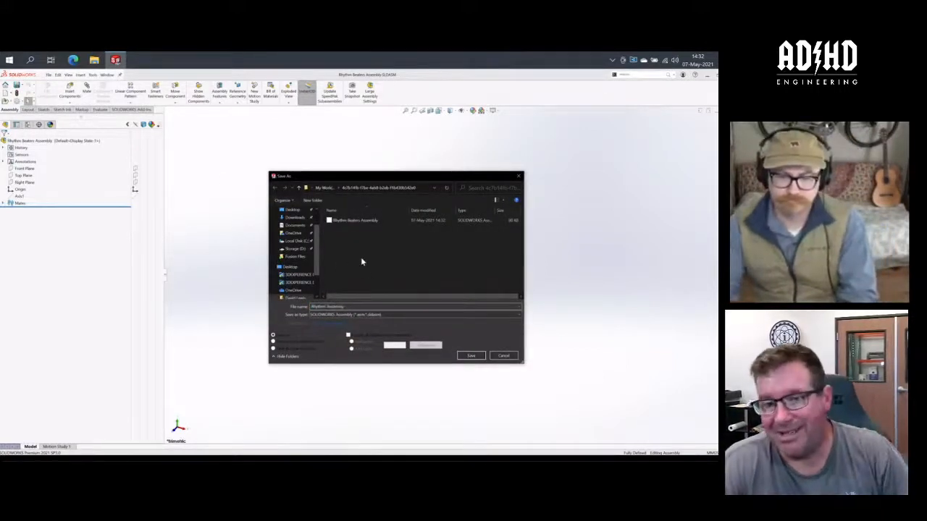
{"action": "type", "text": "Machine"}
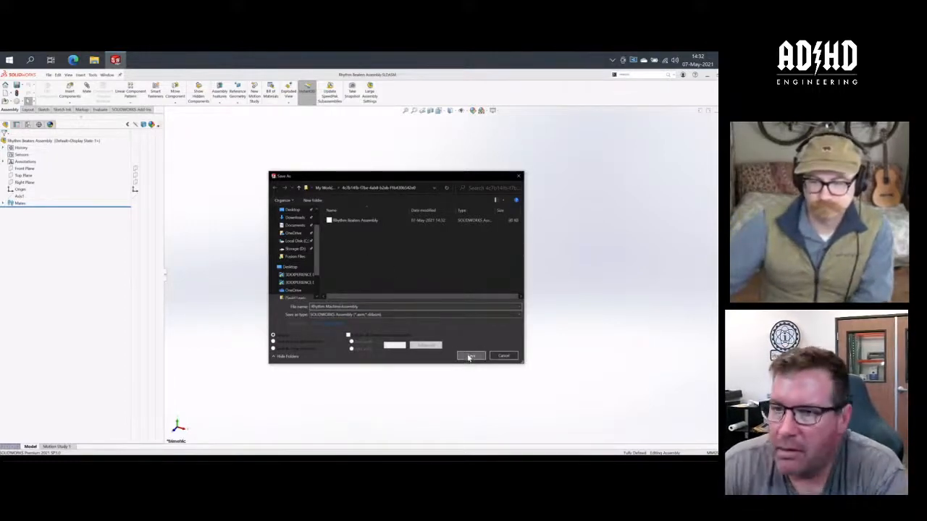
{"action": "left_click", "coordinate": [471, 356]}
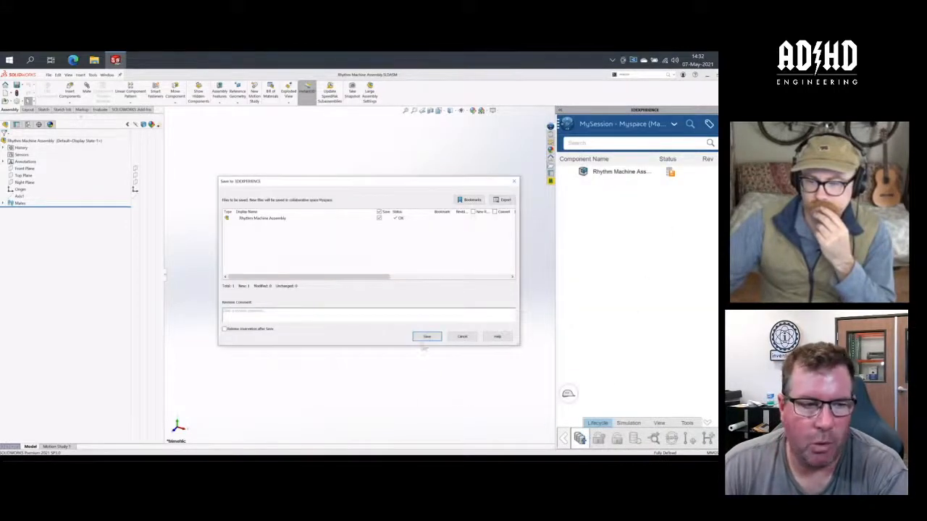
- Save the Rhythm Machine Assembly to 3DEXPERIENCE and reserve it for editing
{"action": "left_click", "coordinate": [426, 337]}
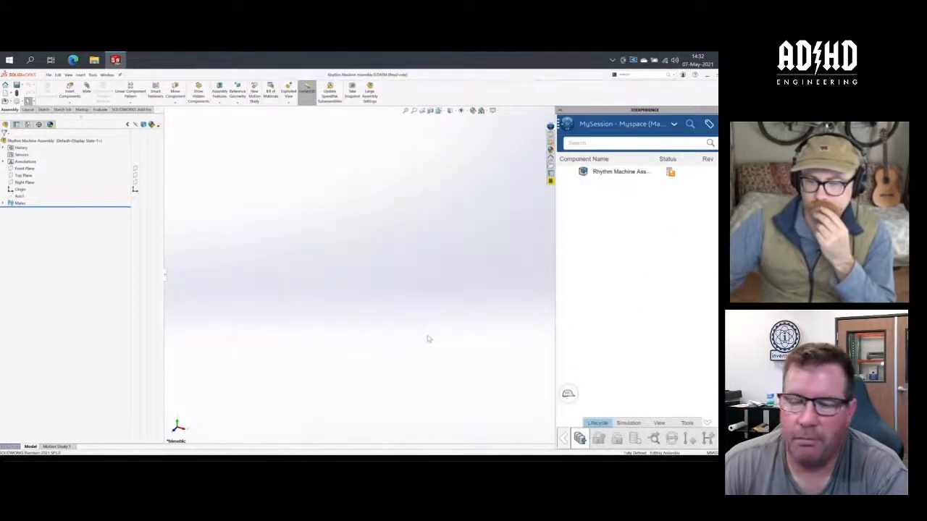
{"action": "right_click", "coordinate": [693, 174]}
{"action": "left_click", "coordinate": [673, 205]}
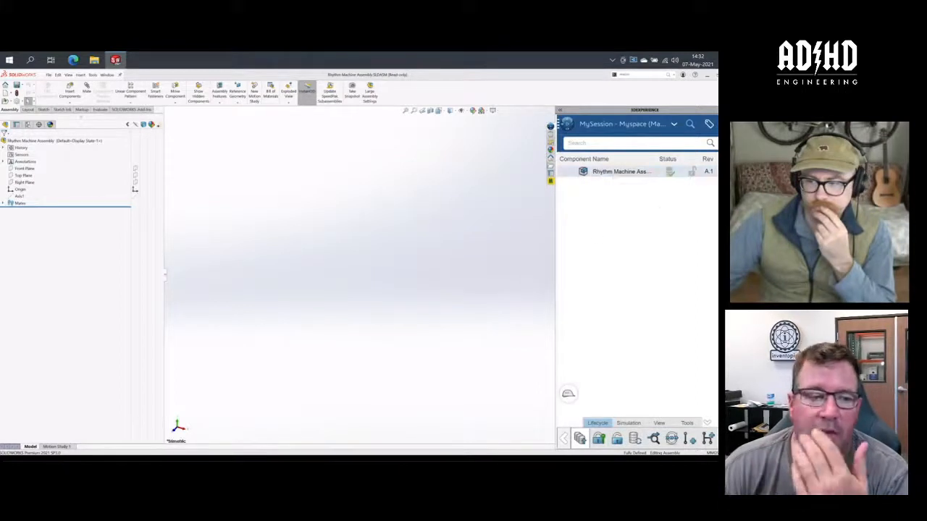
{"action": "left_click", "coordinate": [487, 255]}
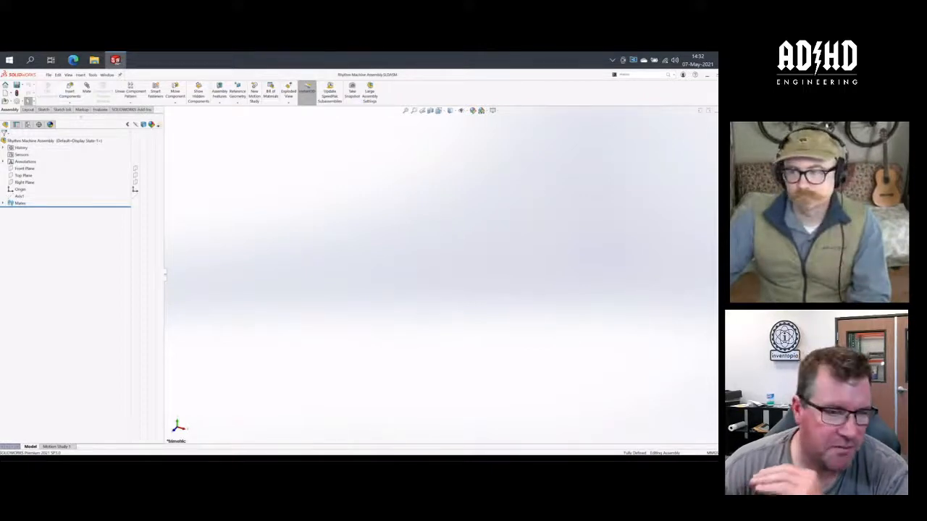
- Search 3DEXPERIENCE for "Mounting"
{"action": "left_click", "coordinate": [716, 127]}
{"action": "left_click", "coordinate": [689, 143]}
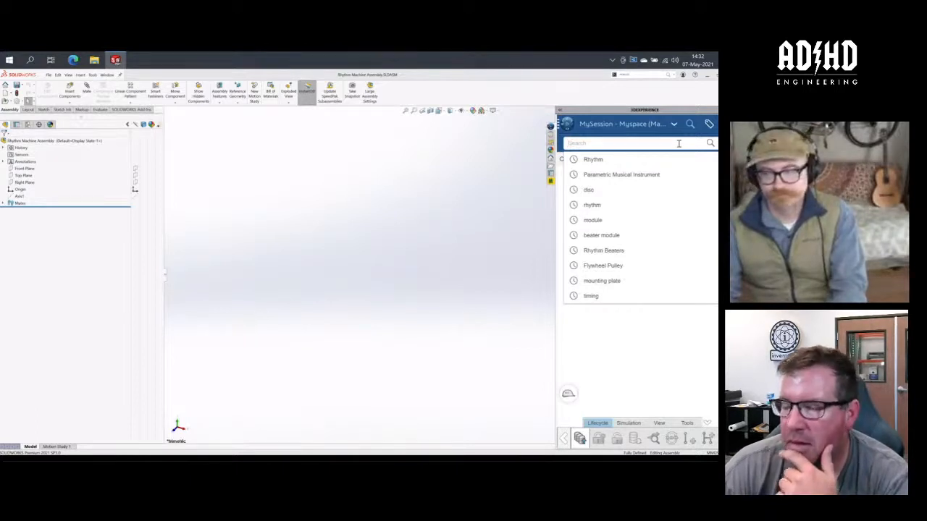
{"action": "type", "text": "Mountin"}
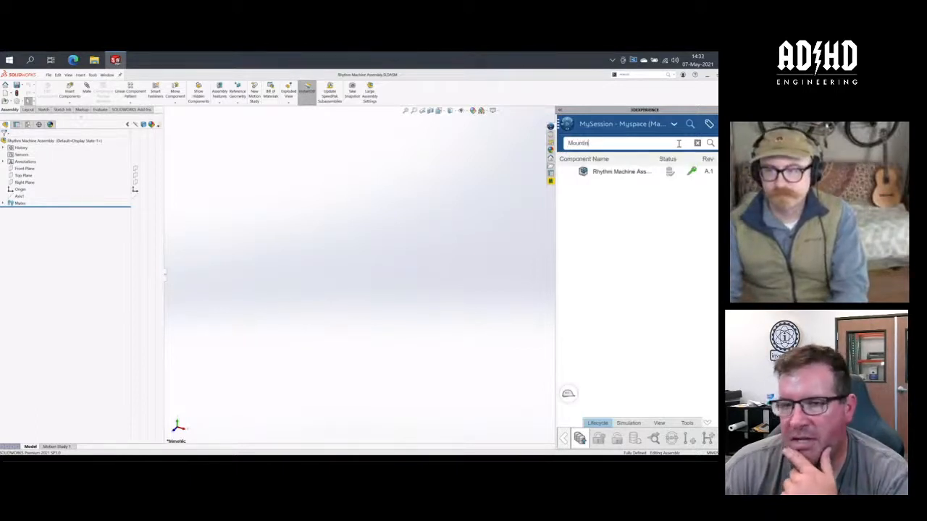
{"action": "type", "text": "g"}
{"action": "key", "text": "Return"}
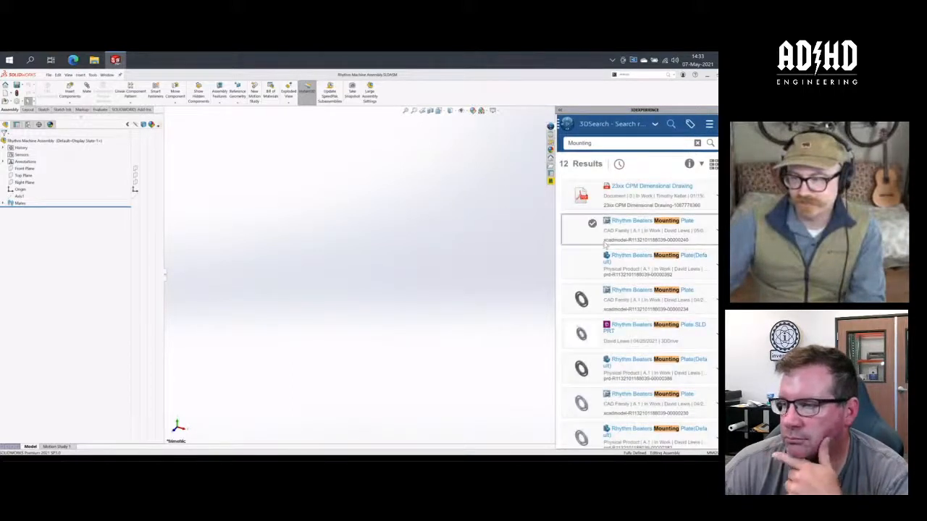
- Open the first Rhythm Beaters Mounting Plate CAD Family item from the search results
{"action": "scroll", "coordinate": [607, 246], "scroll_direction": "down", "scroll_amount": 1}
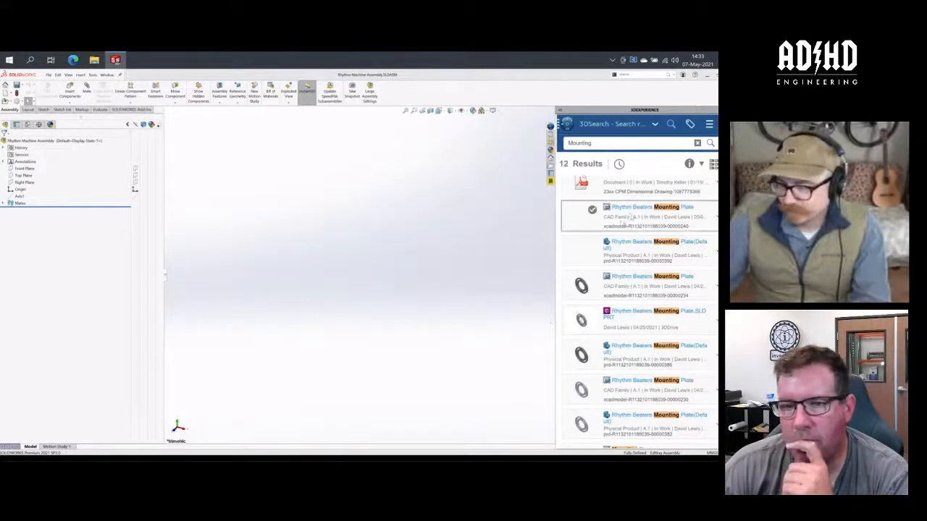
{"action": "right_click", "coordinate": [715, 215]}
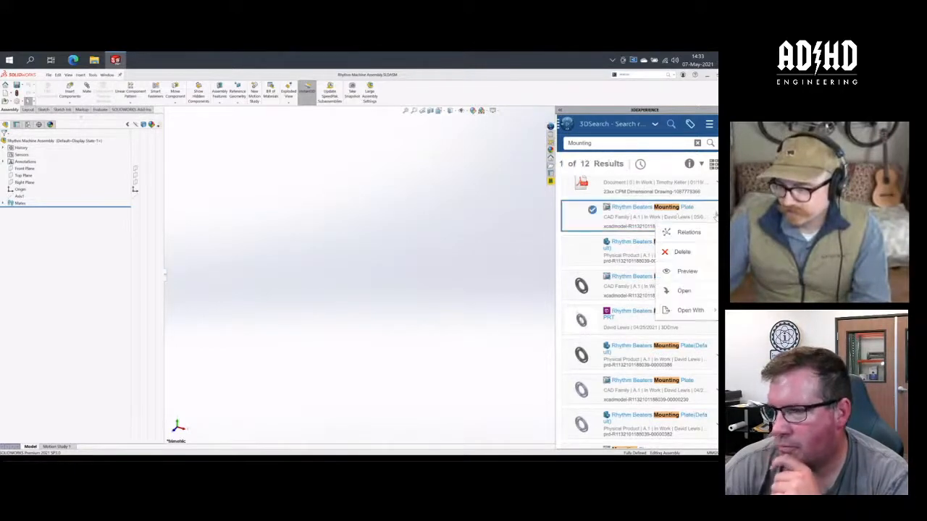
{"action": "left_click", "coordinate": [706, 290]}
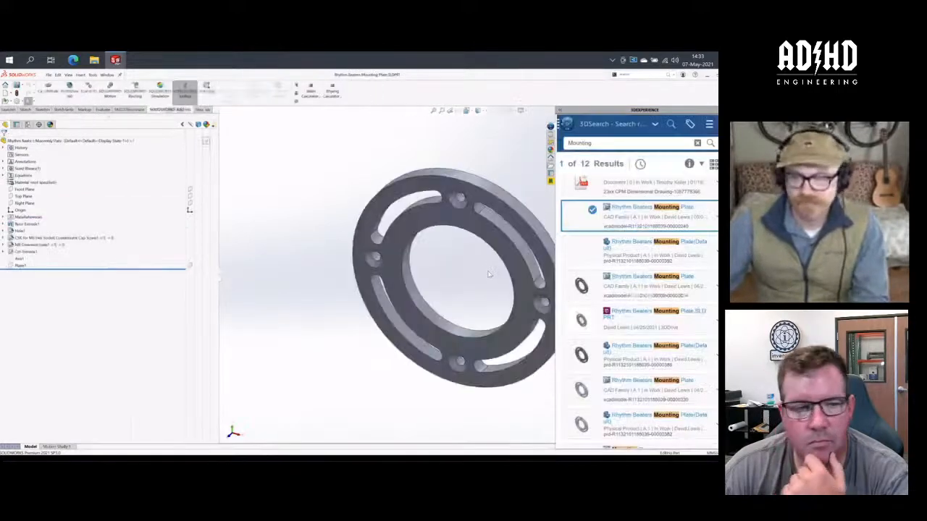
{"action": "left_click", "coordinate": [392, 152]}
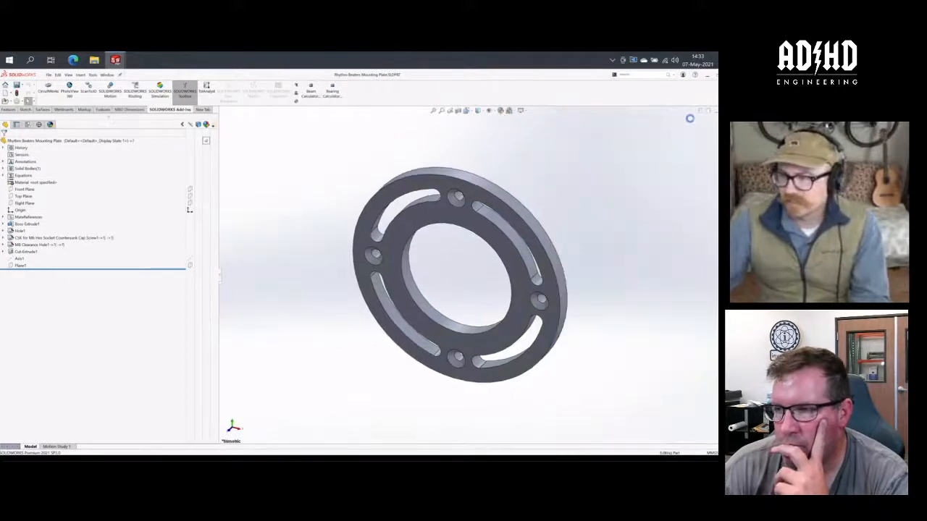
- Tile the mounting plate and Rhythm Machine Assembly windows side by side, narrowing the plate's feature tree to show the whole part
{"action": "left_click", "coordinate": [702, 111]}
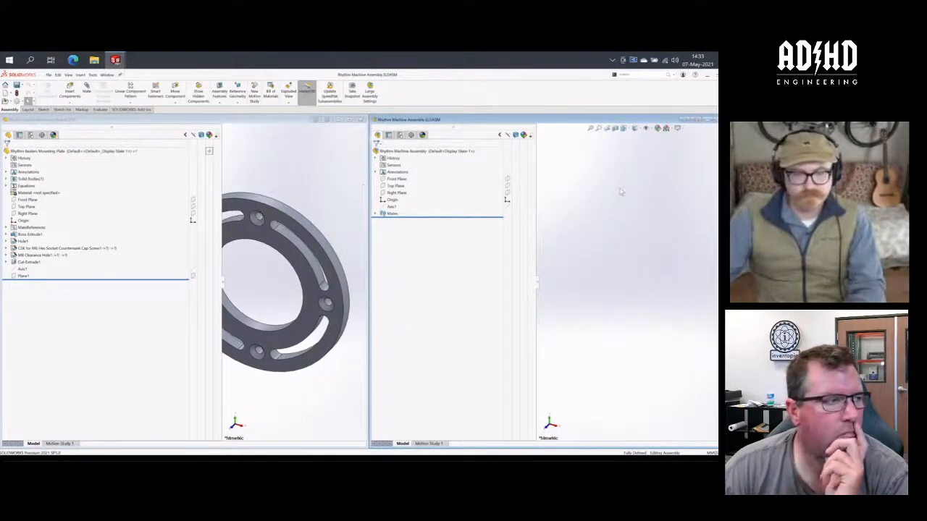
{"action": "left_click_drag", "start_coordinate": [221, 290], "coordinate": [167, 285]}
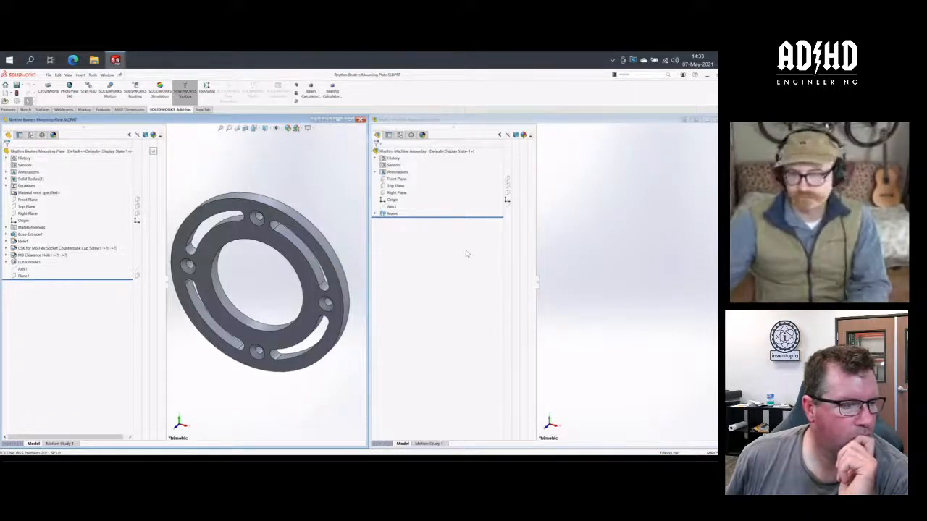
{"action": "left_click", "coordinate": [592, 262]}
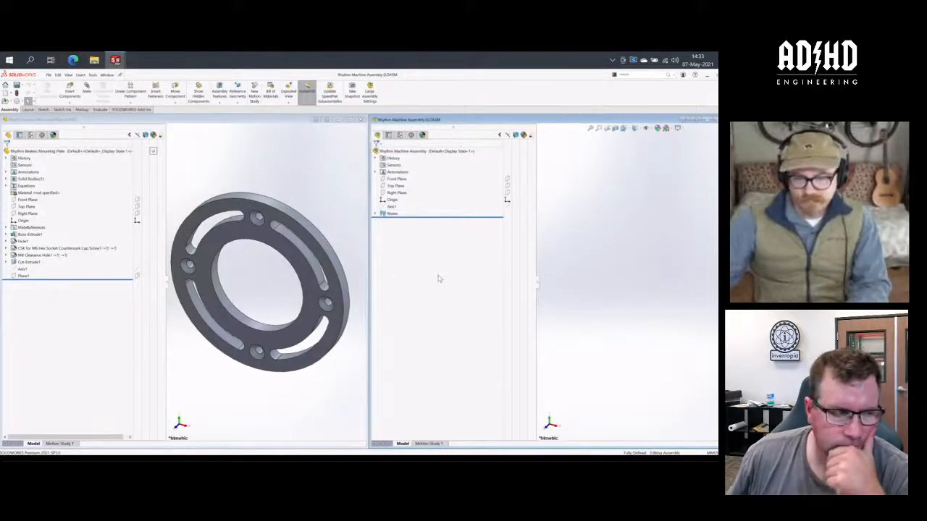
{"action": "left_click", "coordinate": [276, 186]}
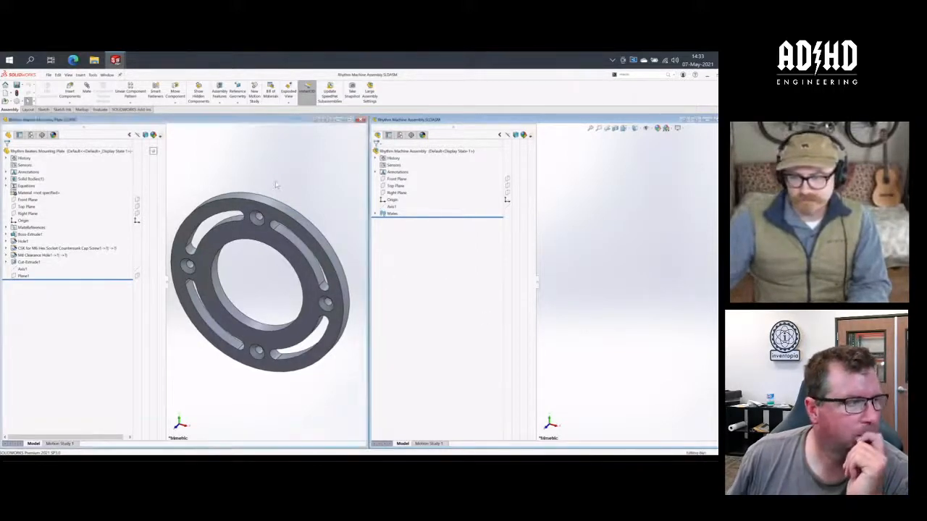
{"action": "left_click", "coordinate": [581, 206]}
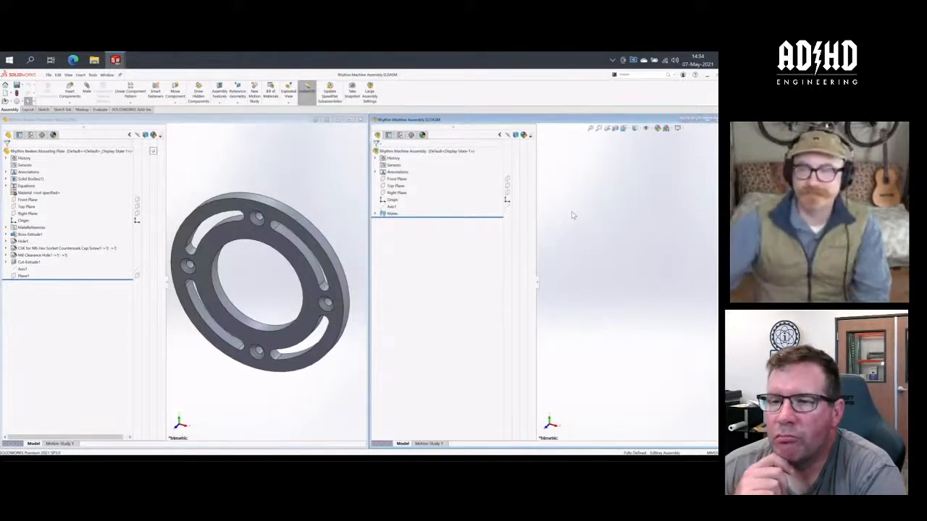
- Close the Rhythm Beaters Mounting Plate, maximize the Rhythm Machine Assembly window and bring the 3DEXPERIENCE search results back into view
{"action": "left_click", "coordinate": [354, 120]}
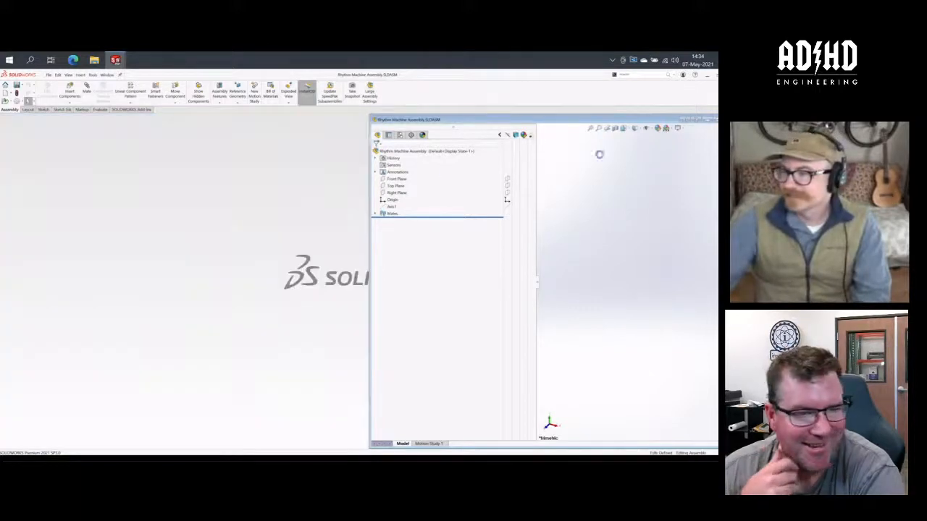
{"action": "left_click", "coordinate": [716, 119]}
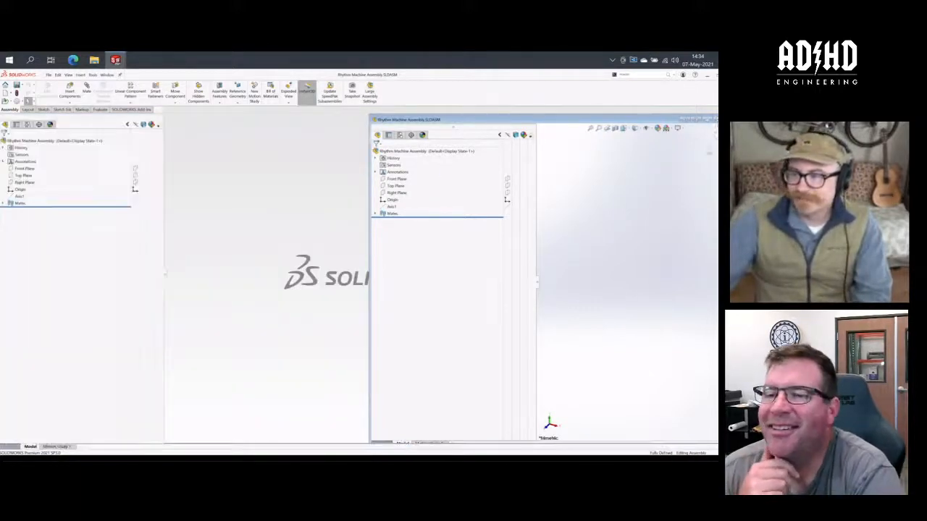
{"action": "left_click", "coordinate": [714, 127]}
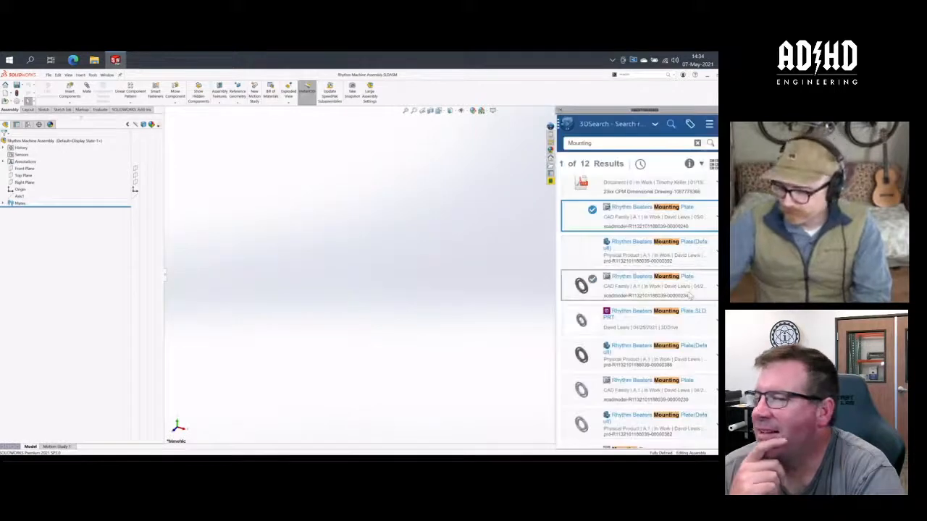
- Look through the mounting plate results and search 3DEXPERIENCE for "Disc" instead
{"action": "scroll", "coordinate": [690, 294], "scroll_direction": "down", "scroll_amount": 3}
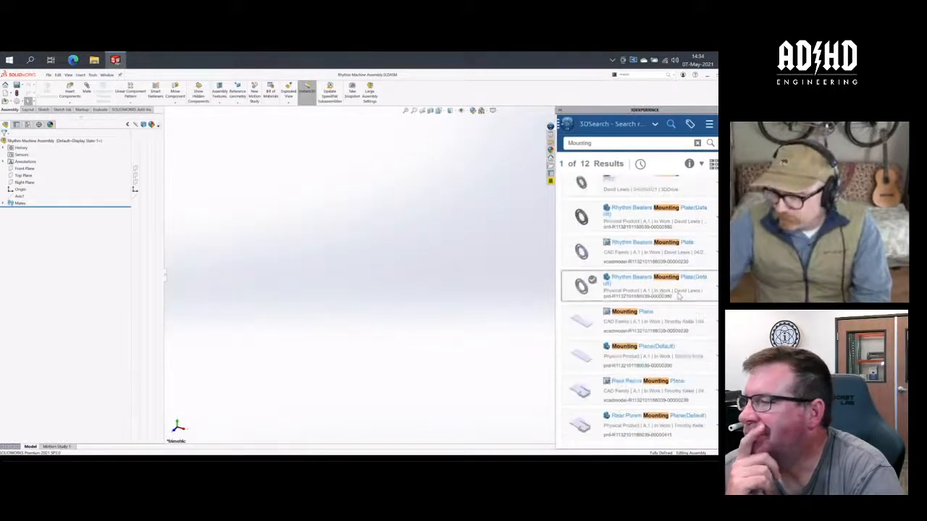
{"action": "scroll", "coordinate": [679, 294], "scroll_direction": "up", "scroll_amount": 3}
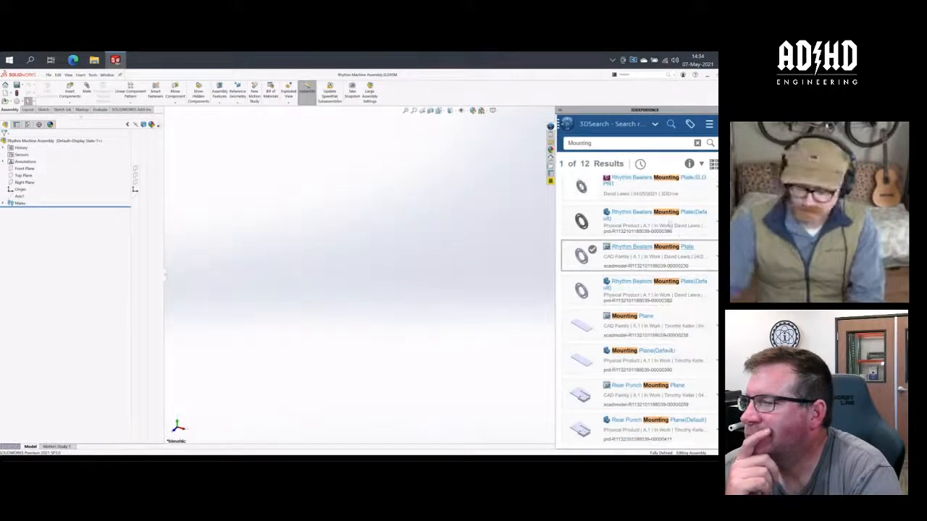
{"action": "left_click", "coordinate": [625, 144]}
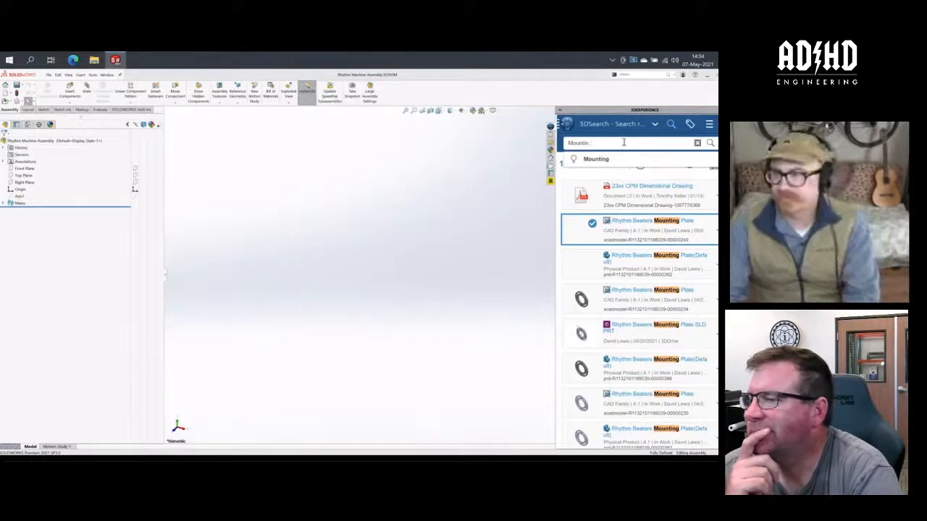
{"action": "key", "text": "BackSpace"}
{"action": "key", "text": "BackSpace"}
{"action": "key", "text": "BackSpace"}
{"action": "key", "text": "BackSpace"}
{"action": "key", "text": "BackSpace"}
{"action": "key", "text": "BackSpace"}
{"action": "key", "text": "BackSpace"}
{"action": "key", "text": "BackSpace"}
{"action": "type", "text": "Disc"}
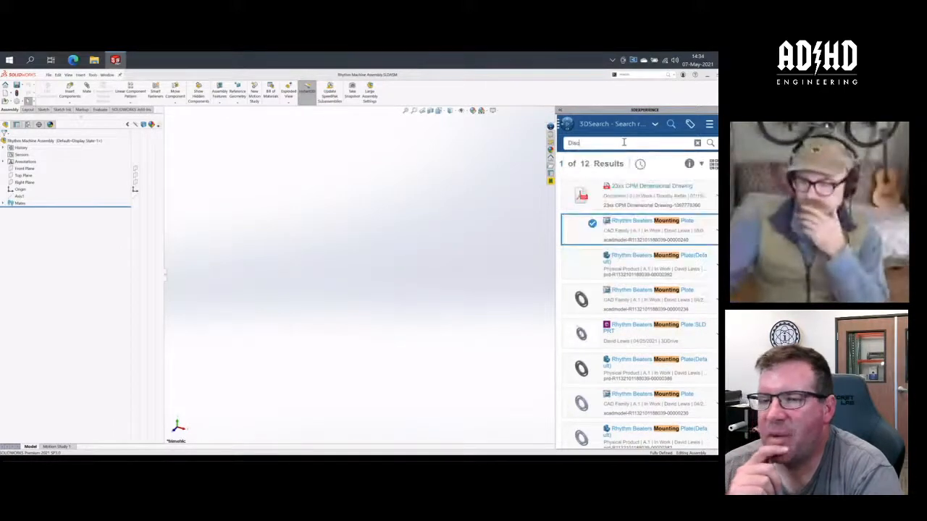
{"action": "key", "text": "Return"}
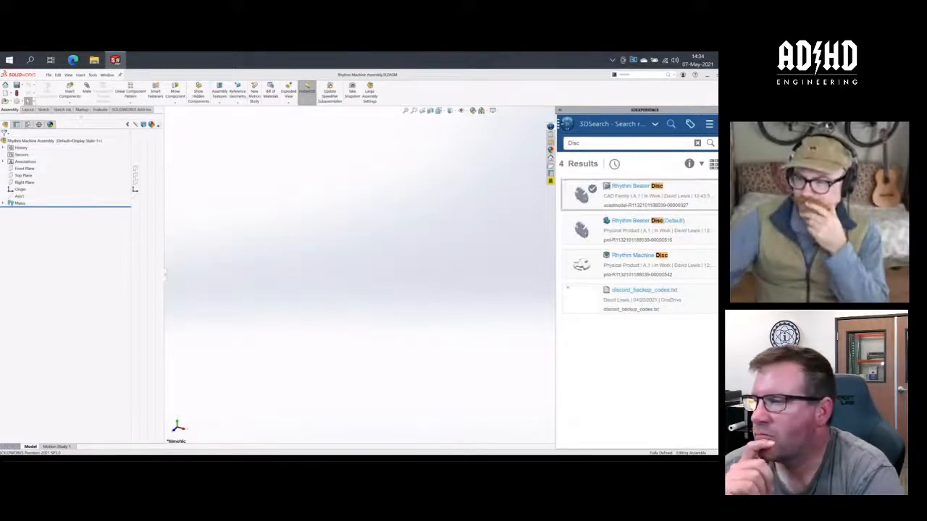
- Open the Rhythm Beater Disc CAD Family item from the search results and show the part's feature tree
{"action": "left_click", "coordinate": [717, 191]}
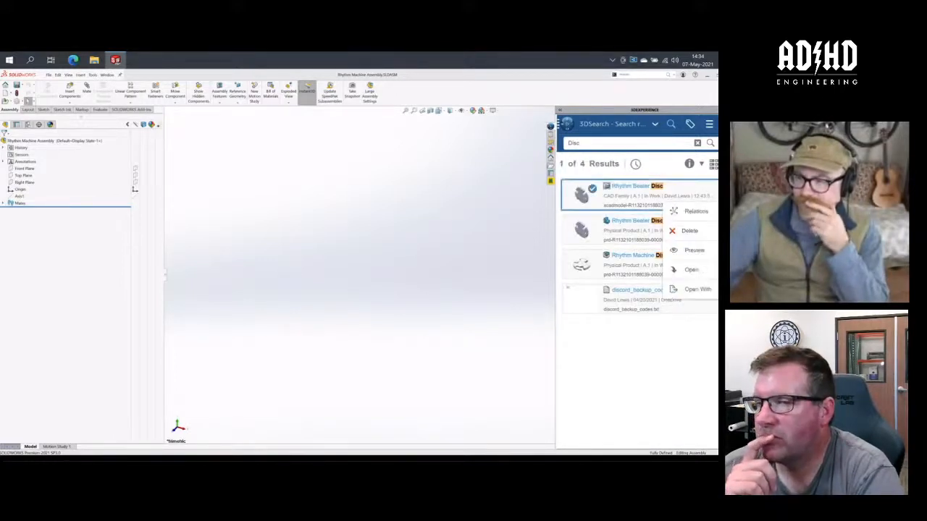
{"action": "left_click", "coordinate": [698, 272]}
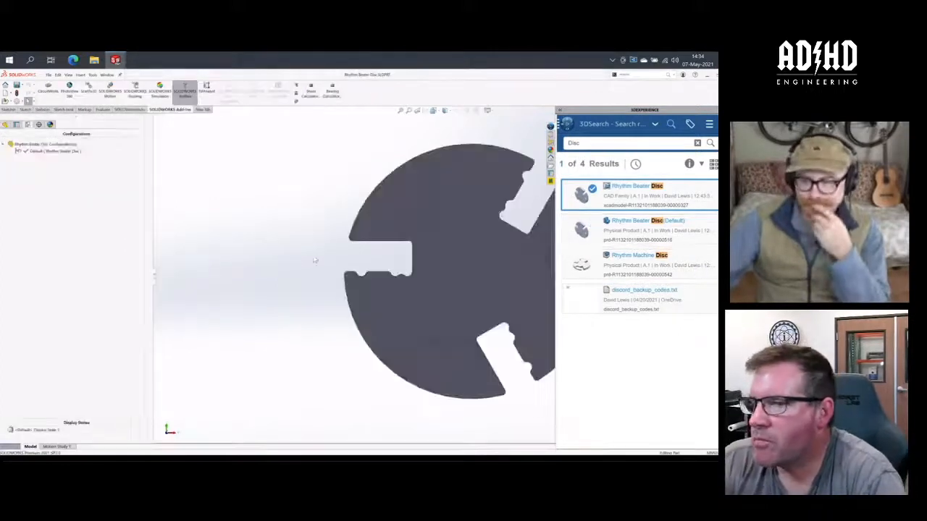
{"action": "left_click", "coordinate": [266, 275]}
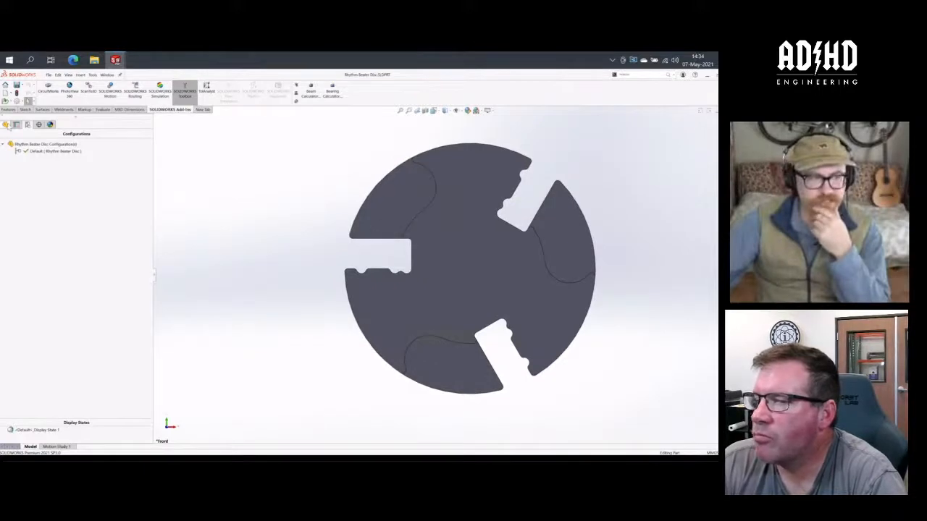
{"action": "left_click", "coordinate": [5, 125]}
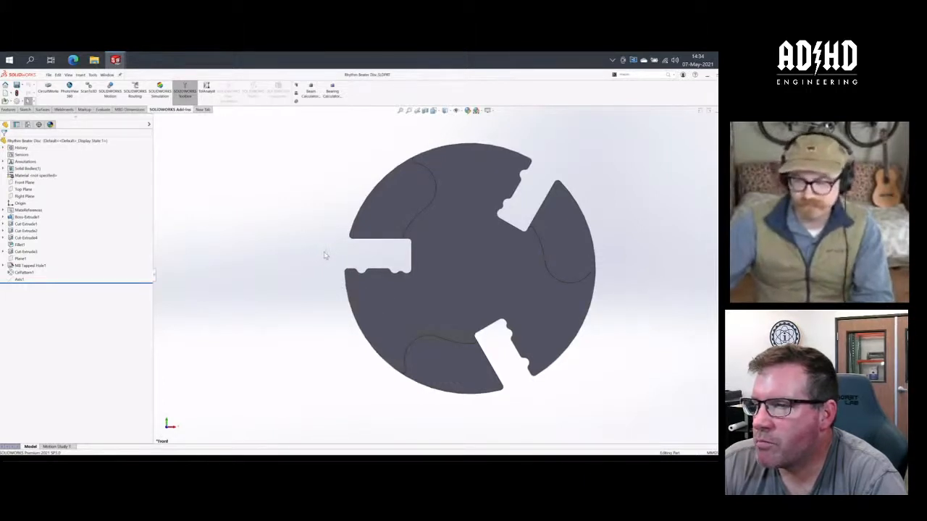
- Examine the disc from several angles, rolling its history back to before Boss-Extrude1 and forward to just after Cut-Extrude1
{"action": "middle_click_drag", "start_coordinate": [326, 255], "coordinate": [295, 283]}
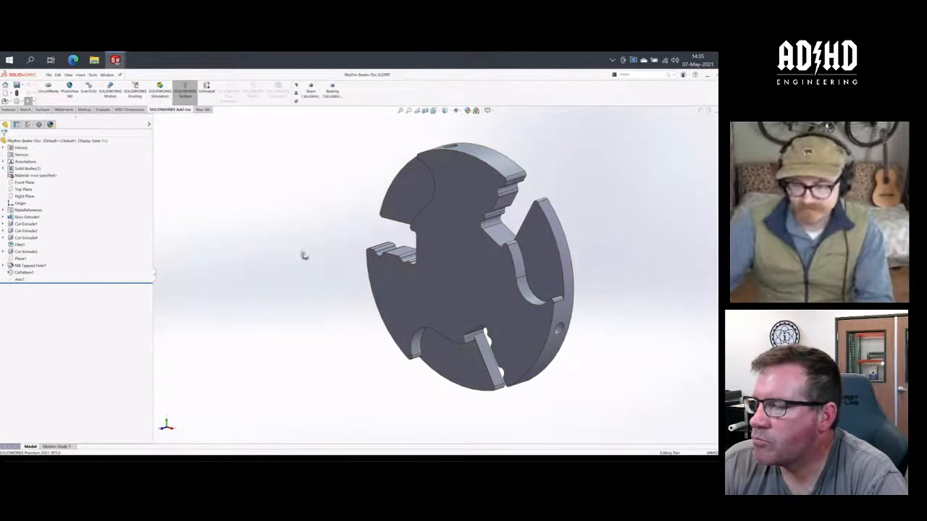
{"action": "middle_click_drag", "start_coordinate": [304, 256], "coordinate": [330, 268]}
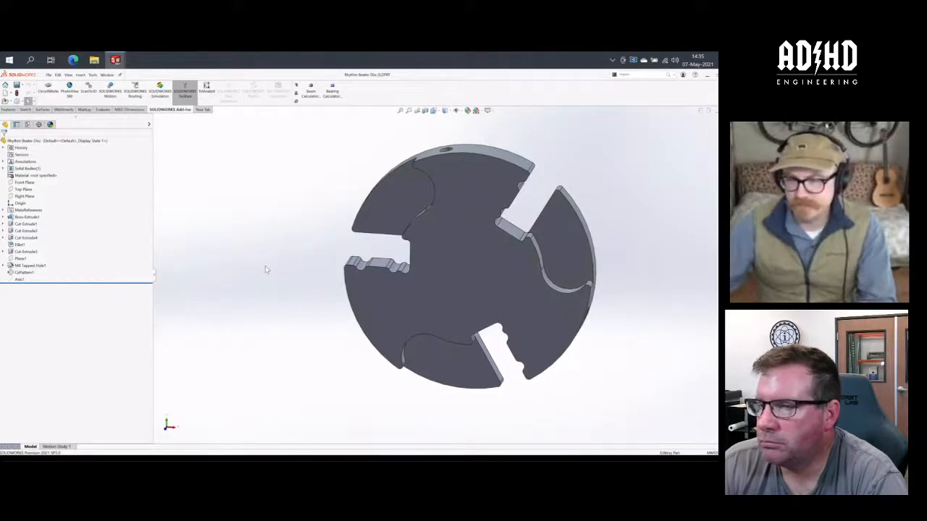
{"action": "mouse_move", "coordinate": [283, 274]}
{"action": "middle_mouse_down"}
{"action": "mouse_move", "coordinate": [303, 259]}
{"action": "mouse_move", "coordinate": [335, 258]}
{"action": "mouse_move", "coordinate": [281, 265]}
{"action": "mouse_move", "coordinate": [275, 280]}
{"action": "middle_mouse_up"}
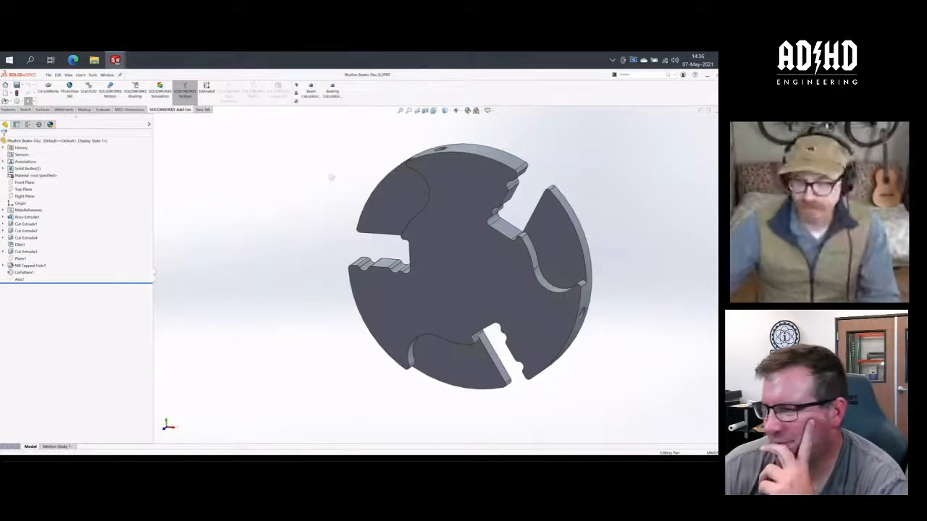
{"action": "middle_click_drag", "start_coordinate": [330, 178], "coordinate": [326, 186]}
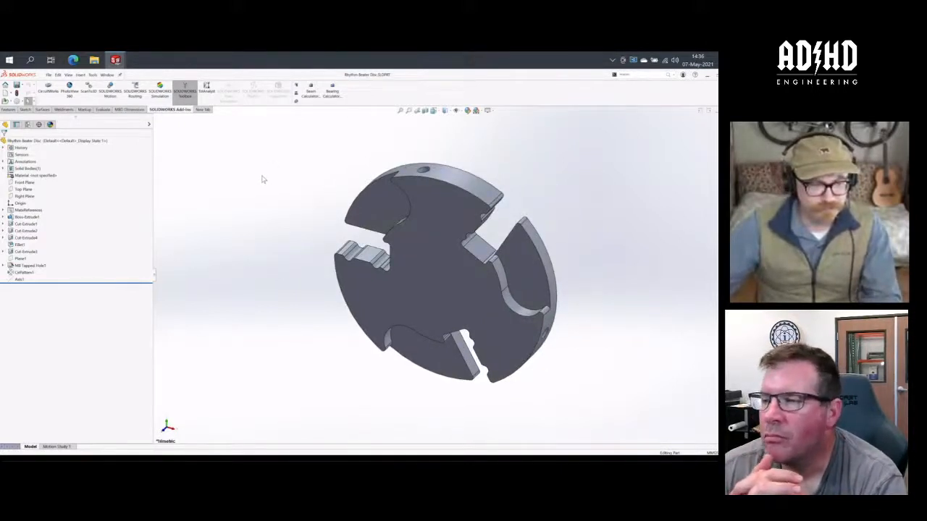
{"action": "left_click_drag", "start_coordinate": [96, 283], "coordinate": [99, 213]}
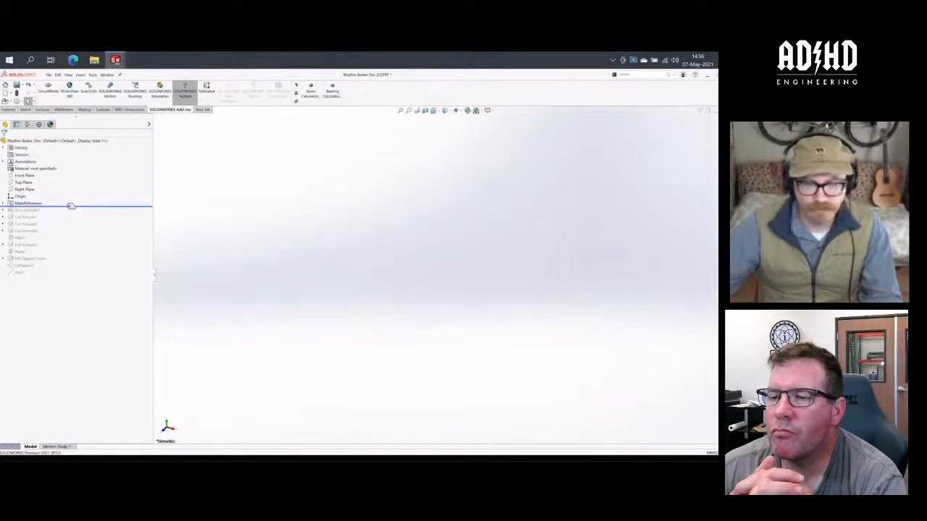
{"action": "left_click_drag", "start_coordinate": [97, 207], "coordinate": [164, 230]}
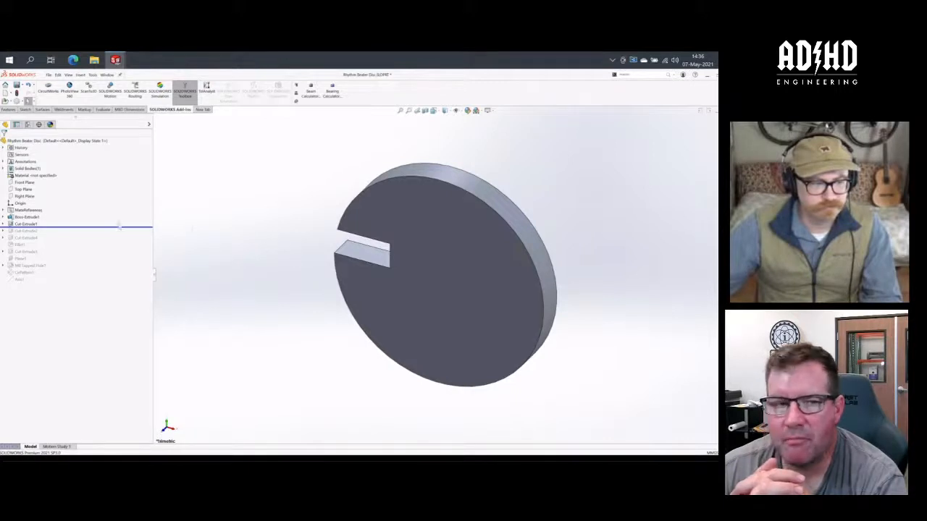
- Roll the disc's history forward to the end and move Axis1 directly below the Origin in the feature order
{"action": "left_click", "coordinate": [3, 209]}
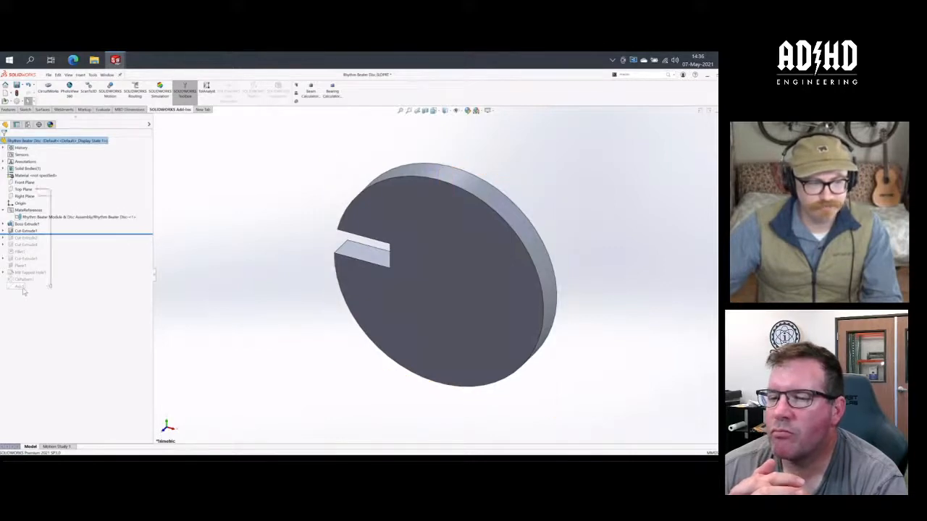
{"action": "left_click_drag", "start_coordinate": [74, 240], "coordinate": [68, 293]}
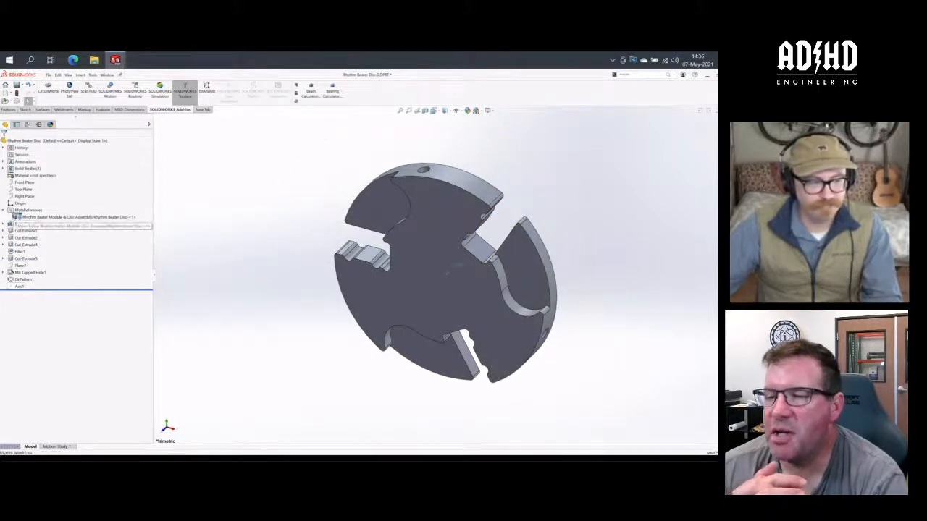
{"action": "left_click_drag", "start_coordinate": [12, 206], "coordinate": [13, 206]}
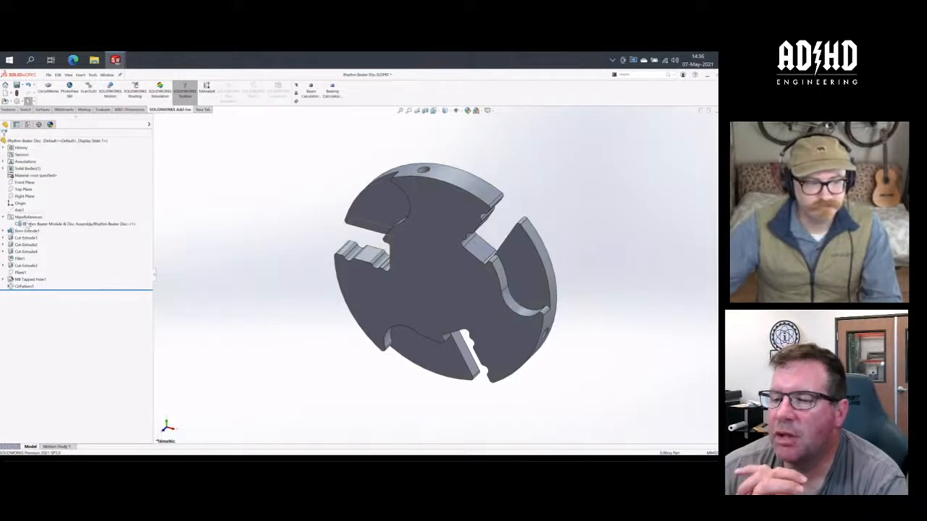
- Examine which reference geometry the disc's Rhythm Beater Module & Disc Assembly mate reference uses
{"action": "left_click", "coordinate": [30, 224]}
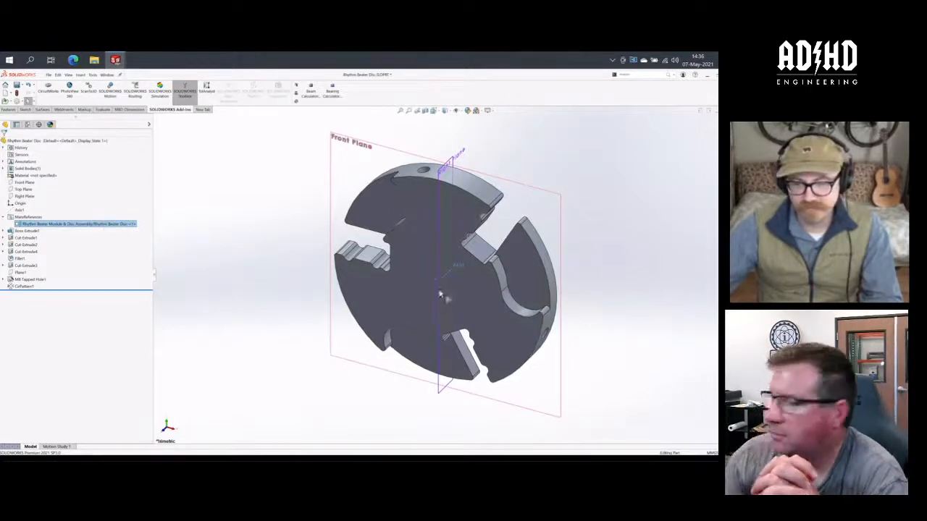
{"action": "left_click", "coordinate": [308, 269]}
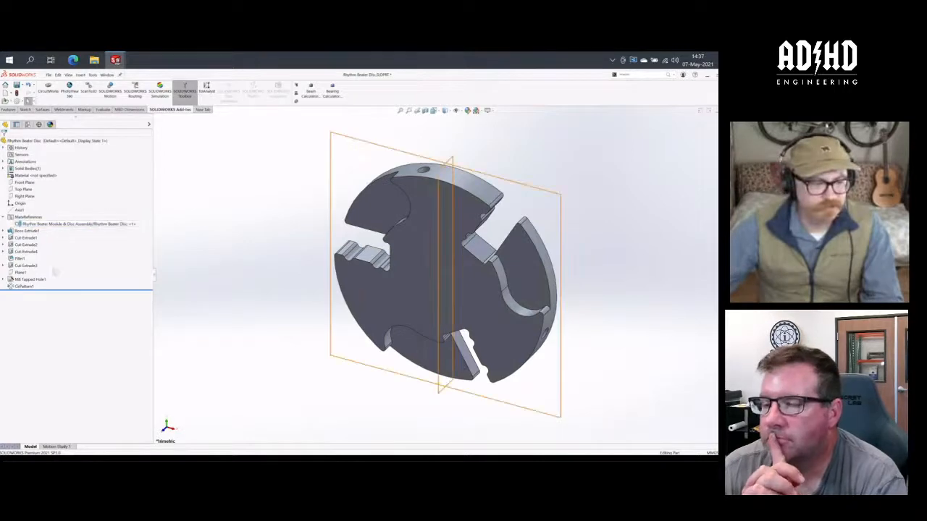
- Roll the disc back to Boss-Extrude1 and review its history forward through Cut-Extrude1, Cut-Extrude2 and Cut-Extrude4, examining the slot
{"action": "left_click_drag", "start_coordinate": [73, 288], "coordinate": [72, 234]}
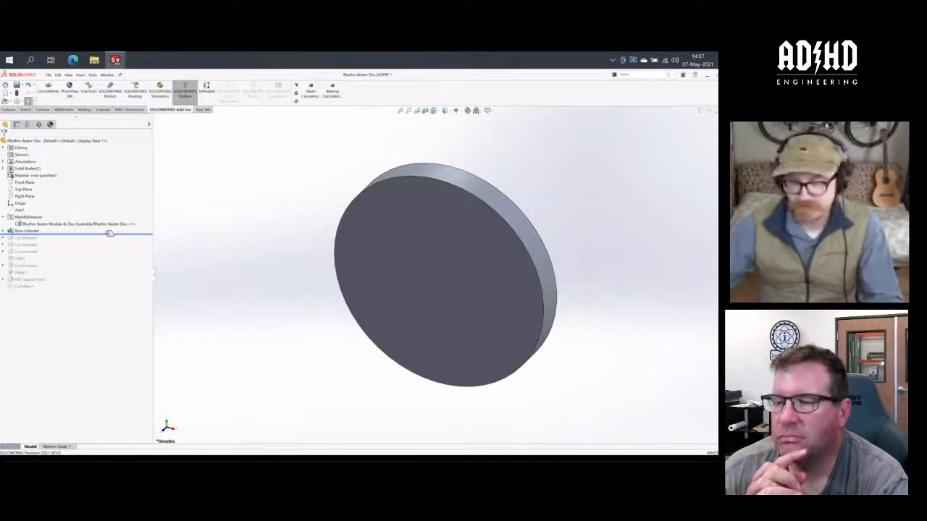
{"action": "left_click_drag", "start_coordinate": [110, 233], "coordinate": [109, 241]}
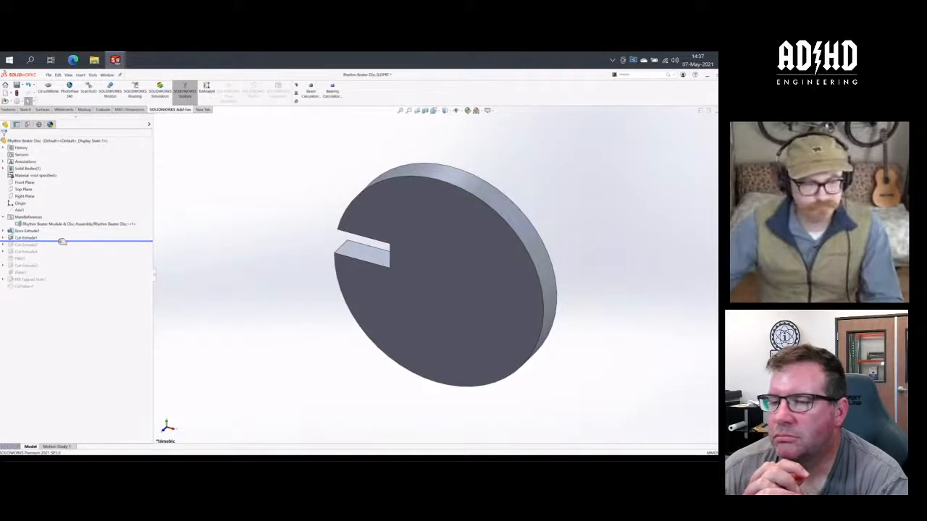
{"action": "left_click_drag", "start_coordinate": [60, 241], "coordinate": [60, 247]}
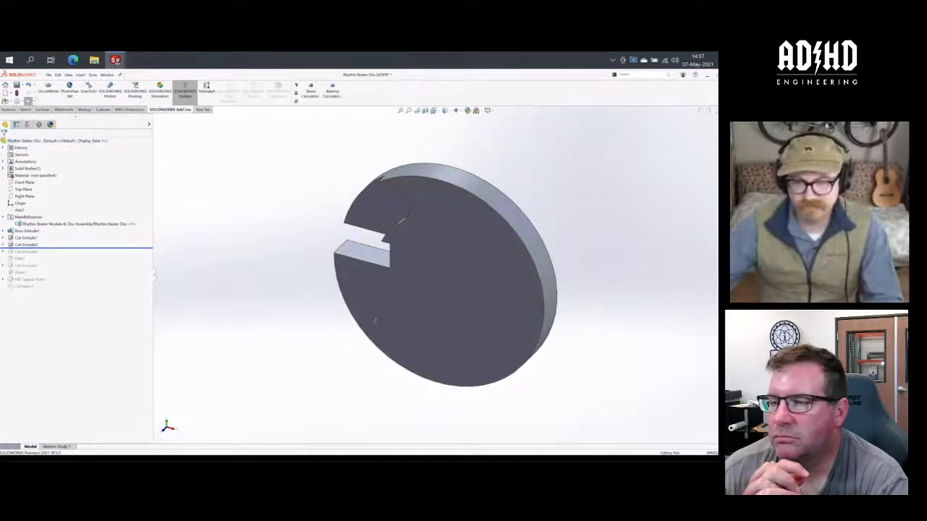
{"action": "middle_click_drag", "start_coordinate": [388, 317], "coordinate": [432, 312]}
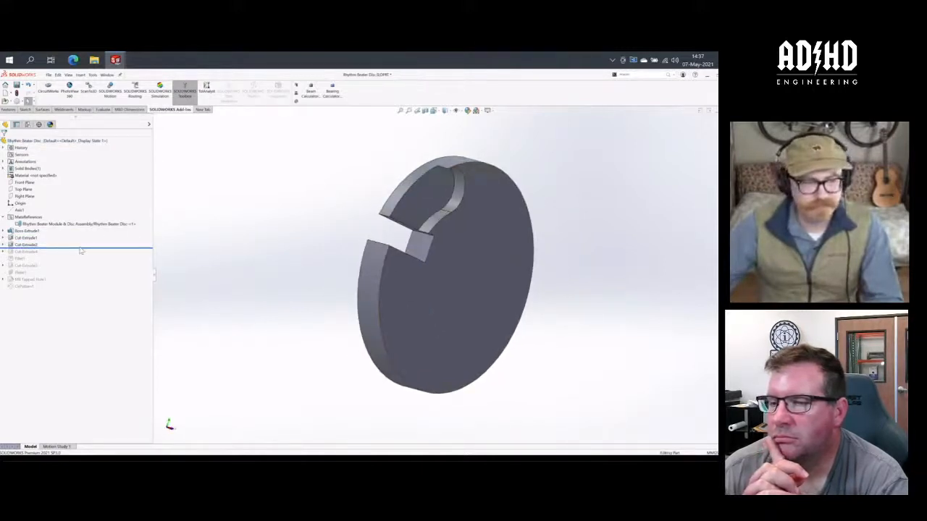
{"action": "left_click_drag", "start_coordinate": [81, 251], "coordinate": [80, 254]}
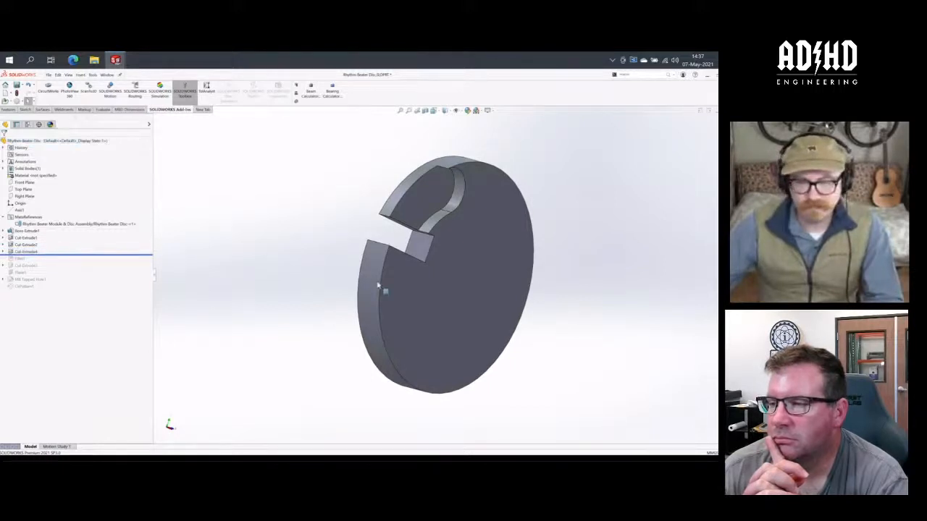
{"action": "middle_click_drag", "start_coordinate": [377, 286], "coordinate": [301, 313]}
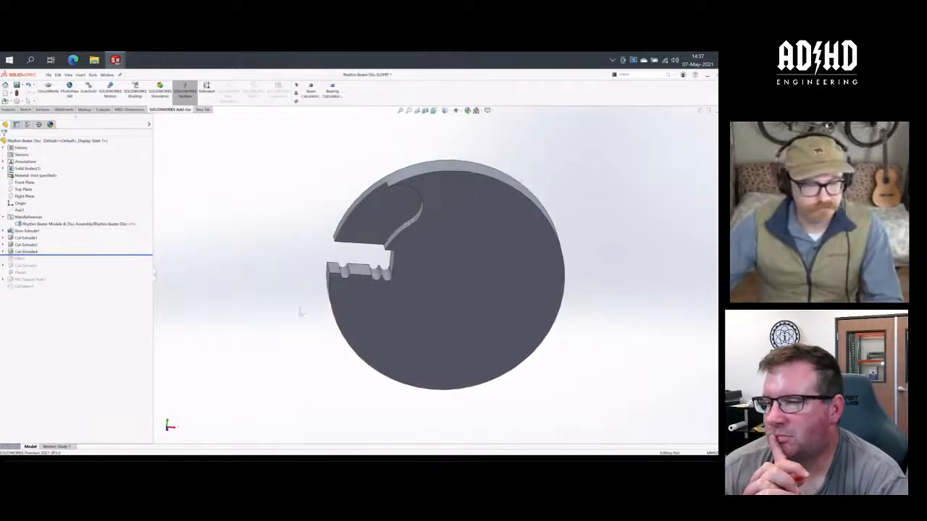
- Roll the disc's history forward one feature at a time through Fillet1, Cut-Extrude3 and Plane1, examining how the slot changes
{"action": "left_click_drag", "start_coordinate": [81, 255], "coordinate": [81, 262]}
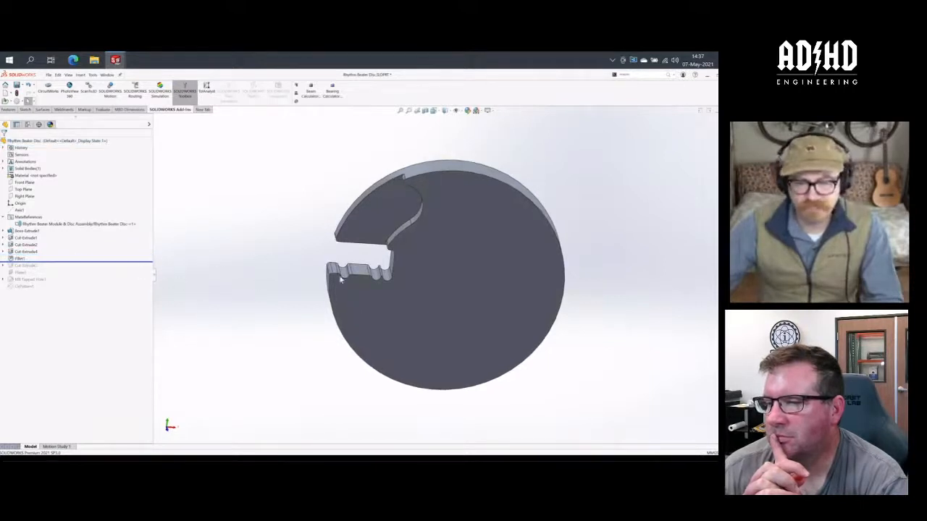
{"action": "scroll", "coordinate": [394, 269], "scroll_direction": "down", "scroll_amount": 5}
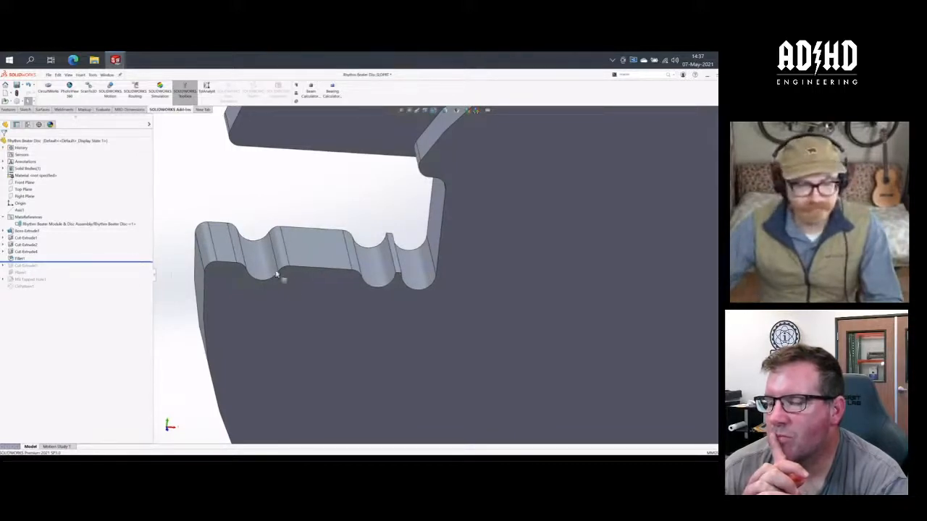
{"action": "left_click", "coordinate": [137, 261]}
{"action": "left_click_drag", "start_coordinate": [137, 262], "coordinate": [138, 269]}
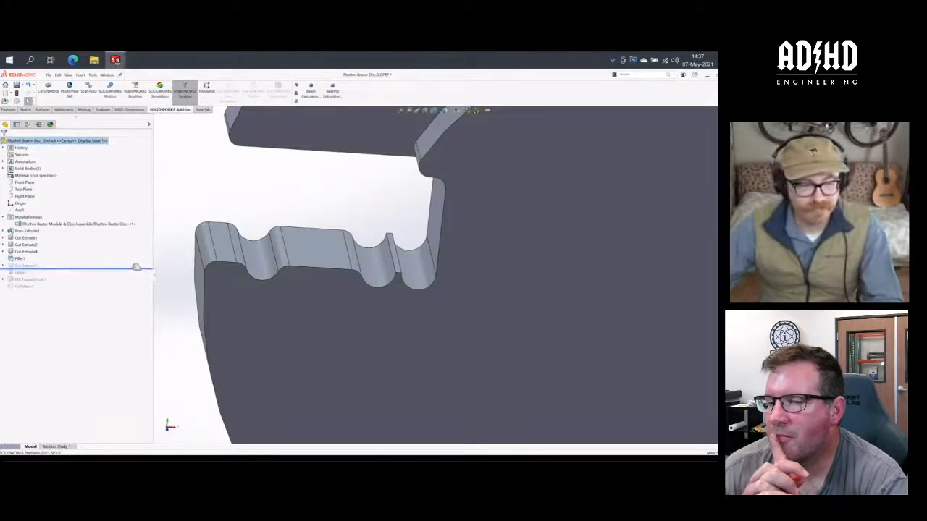
{"action": "scroll", "coordinate": [344, 280], "scroll_direction": "up", "scroll_amount": 8}
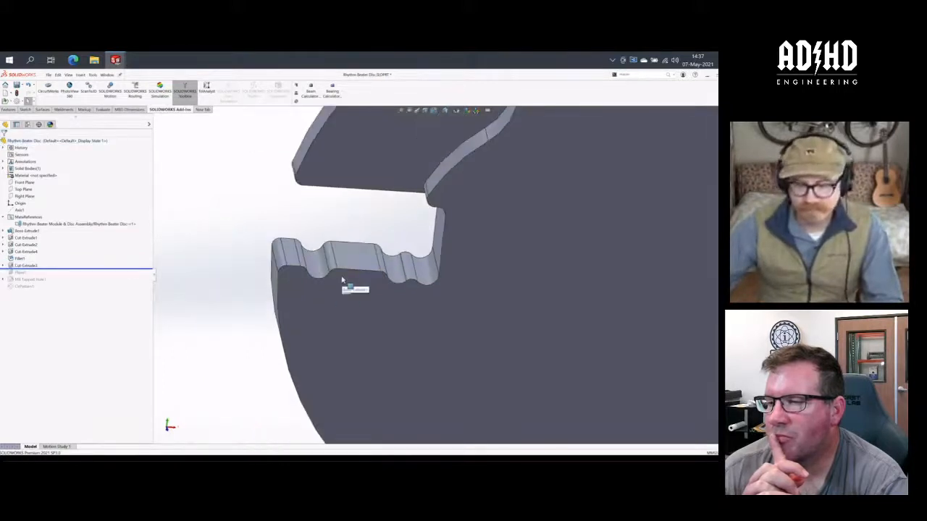
{"action": "middle_click_drag", "start_coordinate": [300, 263], "coordinate": [312, 296]}
{"action": "scroll", "coordinate": [471, 290], "scroll_direction": "down", "scroll_amount": 4}
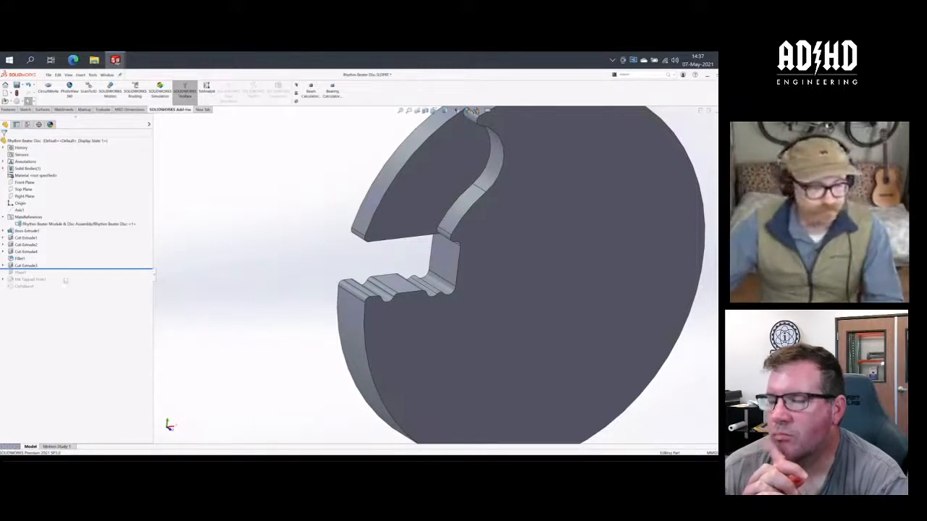
{"action": "left_click_drag", "start_coordinate": [68, 268], "coordinate": [64, 275]}
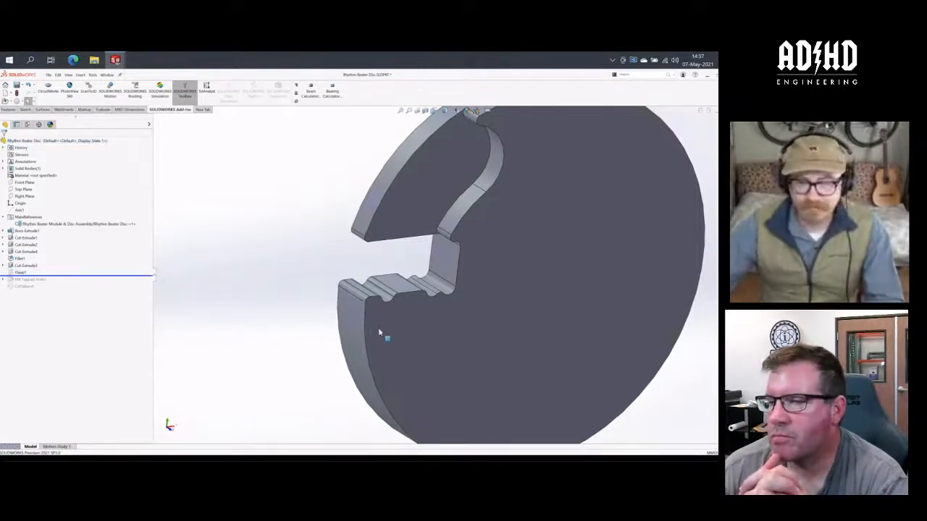
{"action": "scroll", "coordinate": [326, 335], "scroll_direction": "up", "scroll_amount": 3}
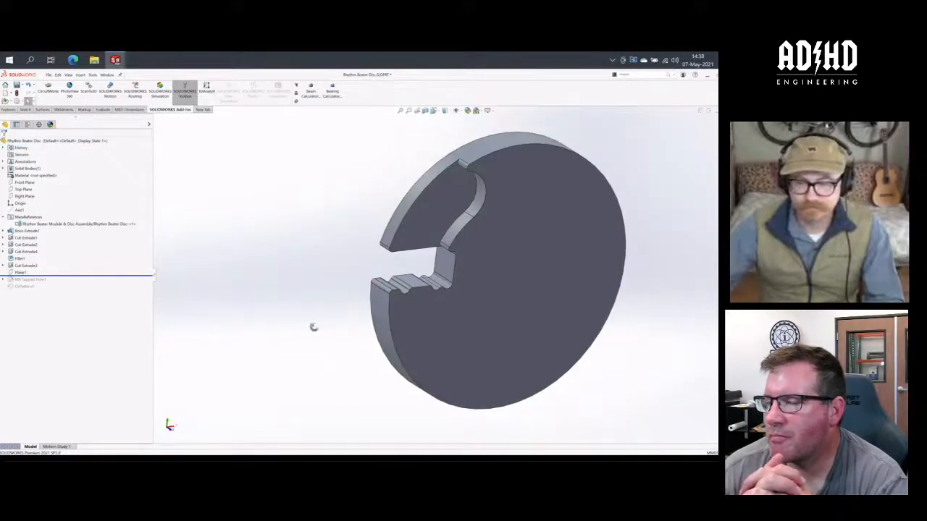
{"action": "middle_click_drag", "start_coordinate": [300, 323], "coordinate": [323, 315]}
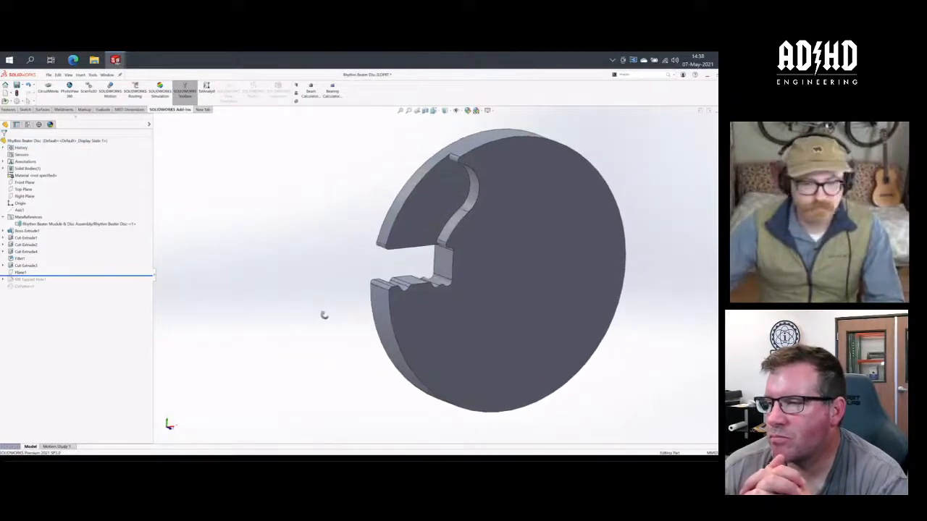
- Examine what Cut-Extrude3 and its sketch remove from the slot, and check the edges rounded by Fillet1
{"action": "left_click", "coordinate": [25, 266]}
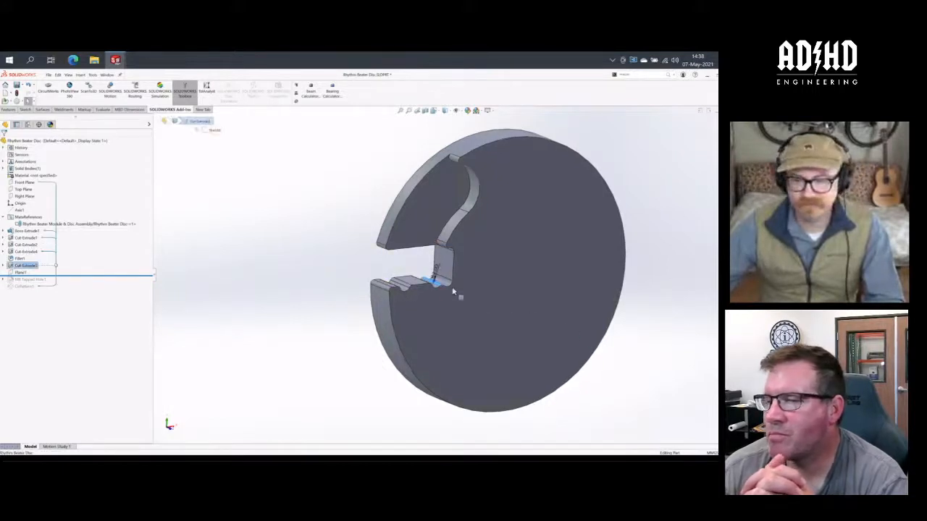
{"action": "scroll", "coordinate": [445, 289], "scroll_direction": "down", "scroll_amount": 4}
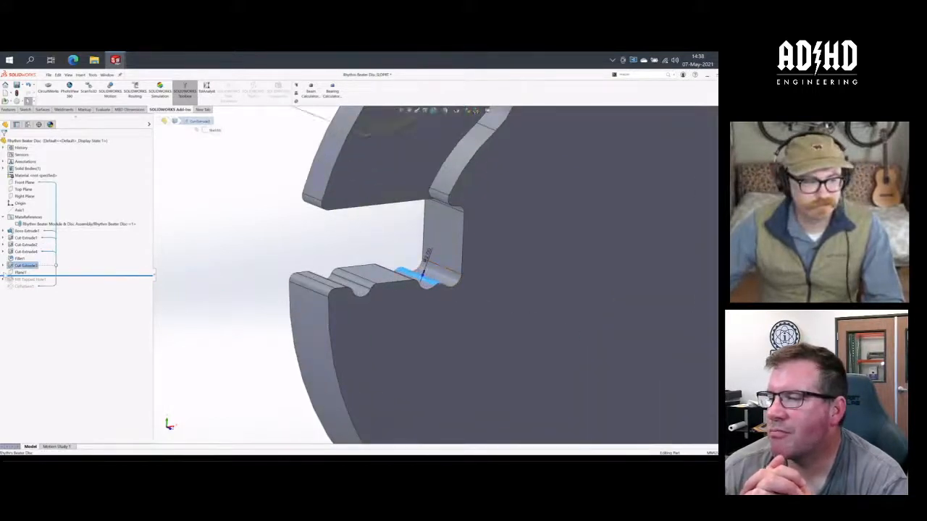
{"action": "left_click", "coordinate": [4, 265]}
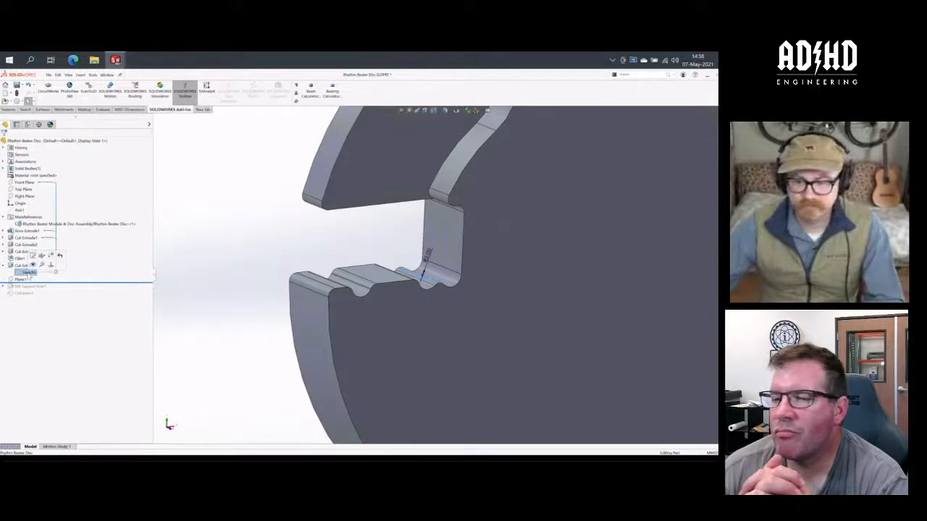
{"action": "left_click", "coordinate": [29, 273]}
{"action": "scroll", "coordinate": [423, 277], "scroll_direction": "down", "scroll_amount": 4}
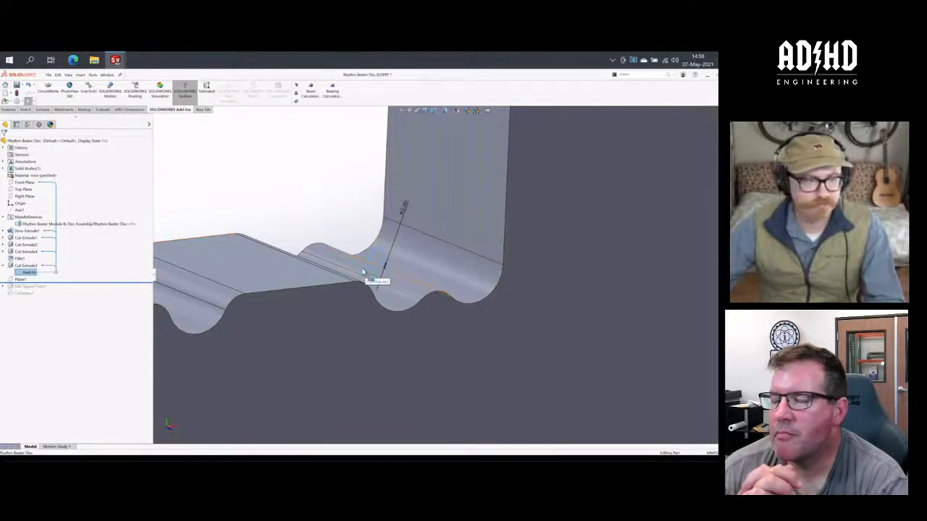
{"action": "left_click", "coordinate": [25, 109]}
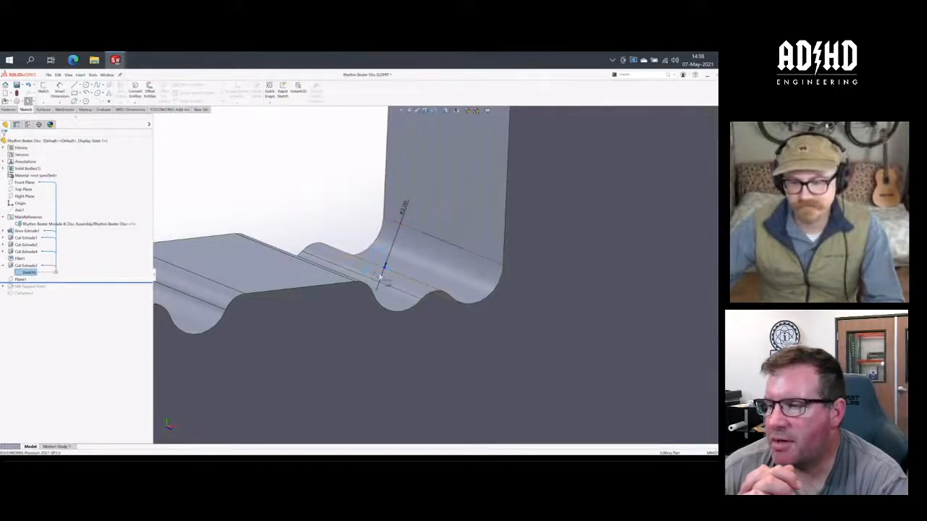
{"action": "scroll", "coordinate": [348, 212], "scroll_direction": "up", "scroll_amount": 5}
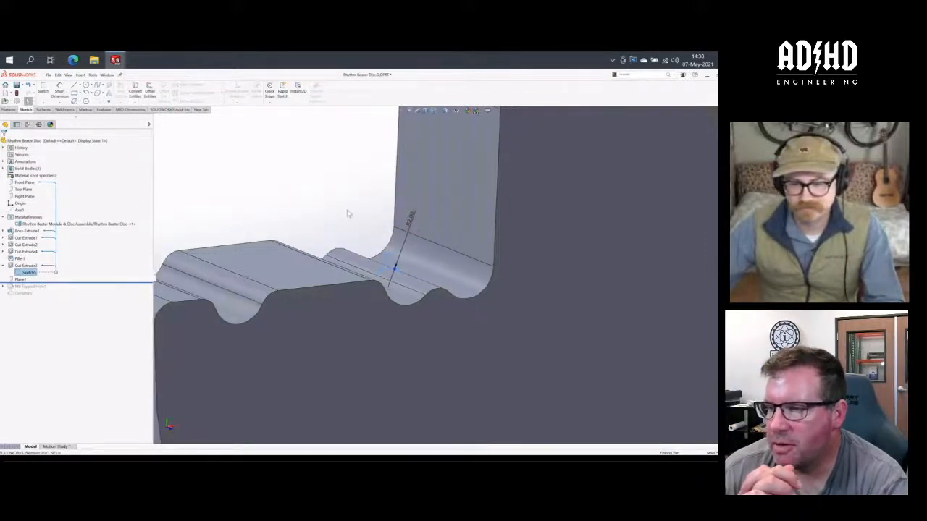
{"action": "middle_click_drag", "start_coordinate": [359, 221], "coordinate": [361, 222]}
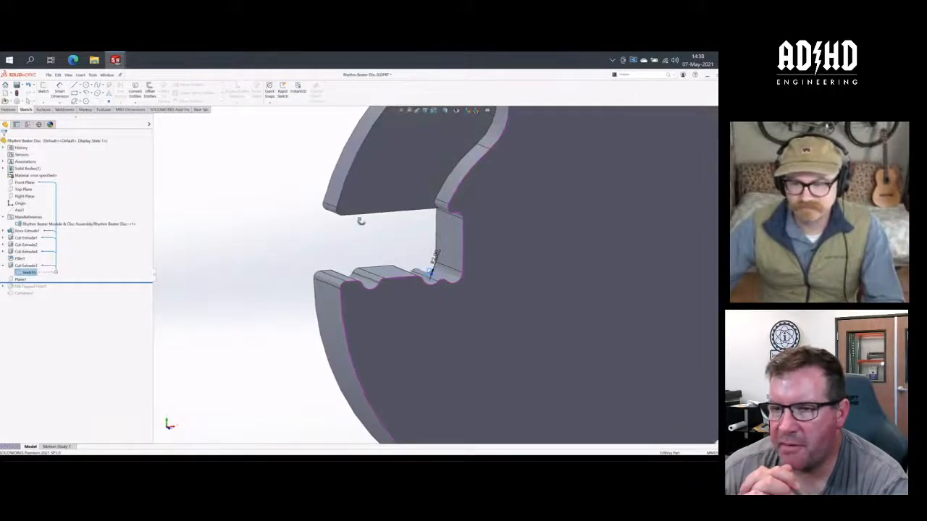
{"action": "left_click", "coordinate": [305, 253]}
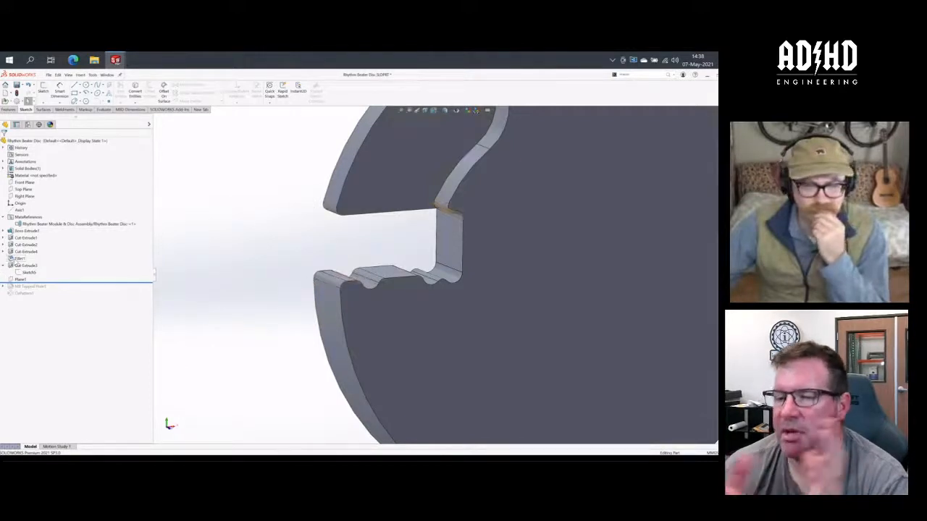
{"action": "mouse_move", "coordinate": [16, 261]}
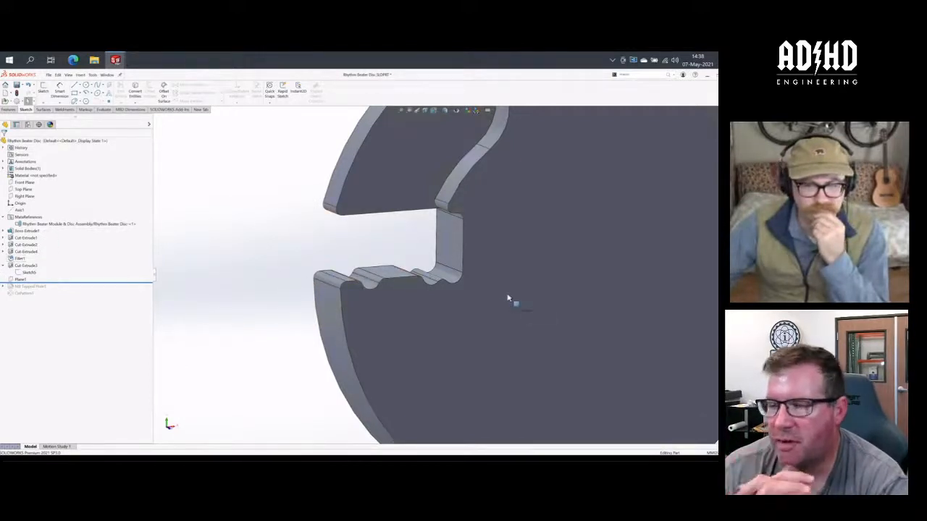
{"action": "scroll", "coordinate": [509, 300], "scroll_direction": "down", "scroll_amount": 2}
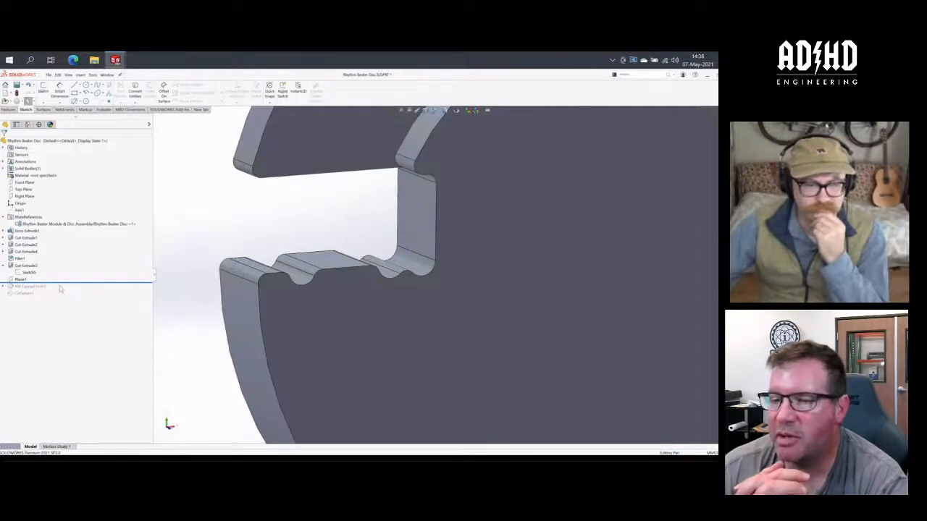
- Roll the disc's history forward through M8 Tapped Hole1 to the end, past CirPattern1, inspecting the disc after each feature
{"action": "left_click_drag", "start_coordinate": [64, 283], "coordinate": [62, 290]}
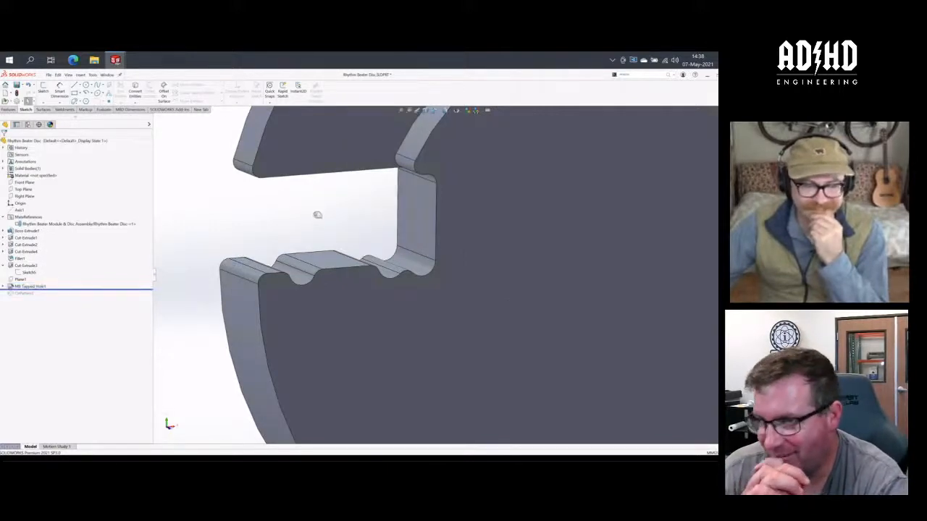
{"action": "scroll", "coordinate": [312, 244], "scroll_direction": "up", "scroll_amount": 5}
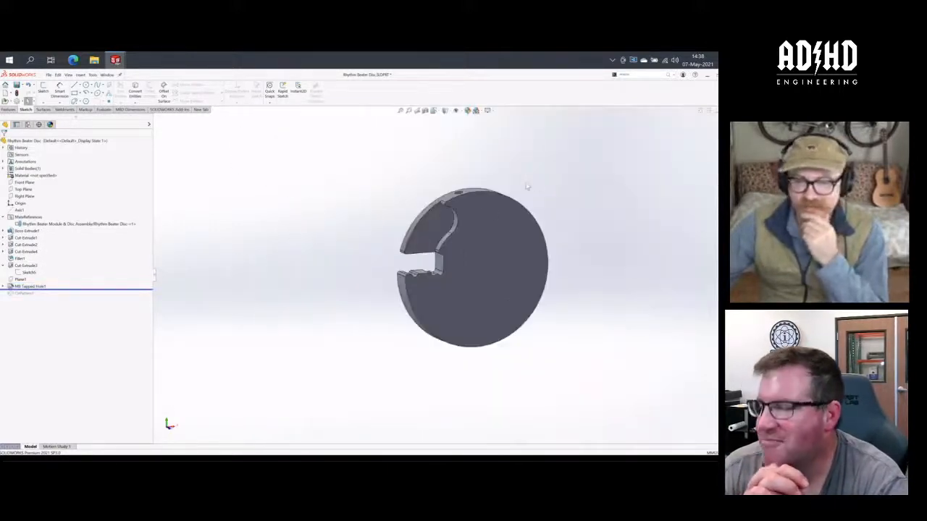
{"action": "middle_click_drag", "start_coordinate": [470, 224], "coordinate": [515, 253]}
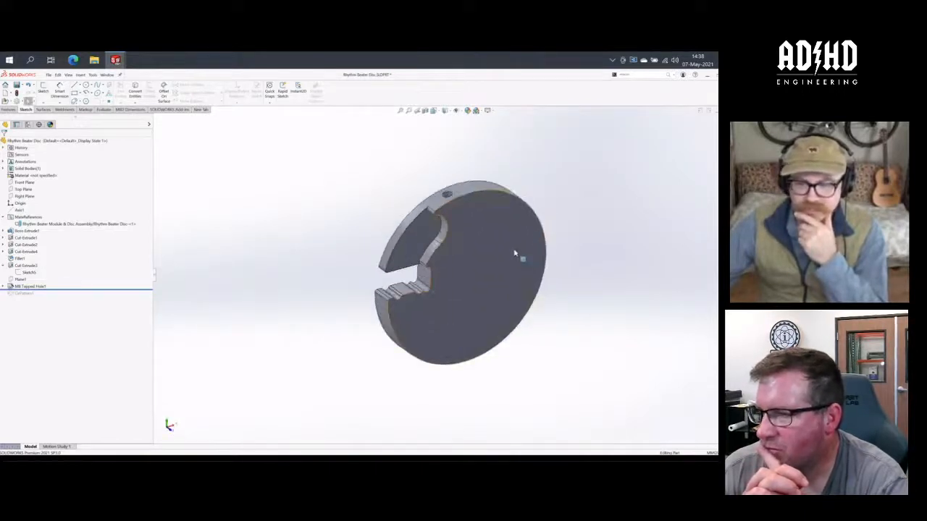
{"action": "scroll", "coordinate": [515, 253], "scroll_direction": "down", "scroll_amount": 2}
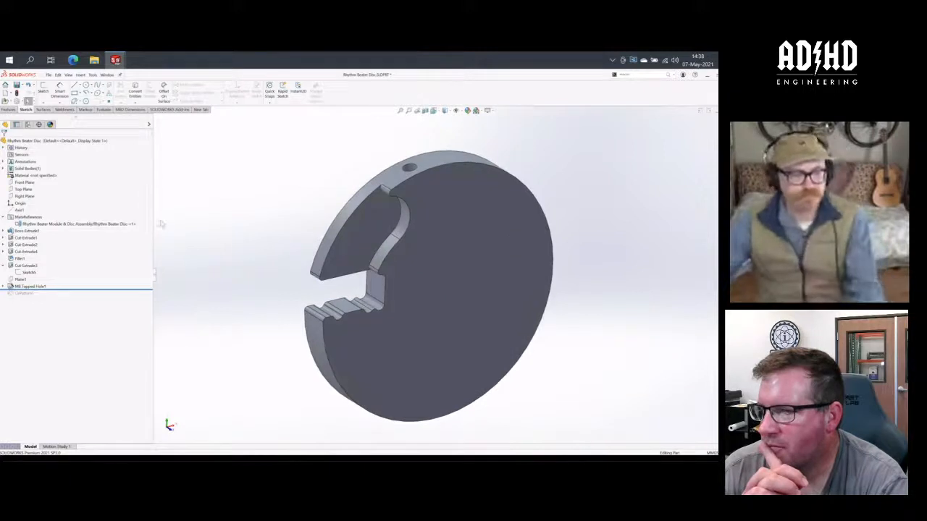
{"action": "left_click_drag", "start_coordinate": [116, 290], "coordinate": [113, 298]}
{"action": "mouse_move", "coordinate": [311, 198]}
{"action": "middle_mouse_down"}
{"action": "mouse_move", "coordinate": [271, 172]}
{"action": "mouse_move", "coordinate": [315, 186]}
{"action": "mouse_move", "coordinate": [310, 204]}
{"action": "middle_mouse_up"}
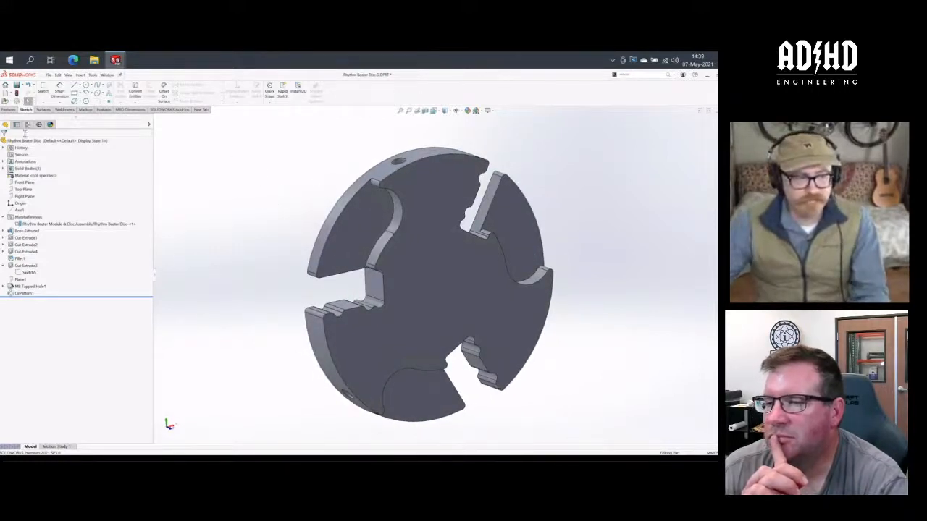
- Add a configuration named Four to the Rhythm Beater Disc
{"action": "left_click", "coordinate": [26, 126]}
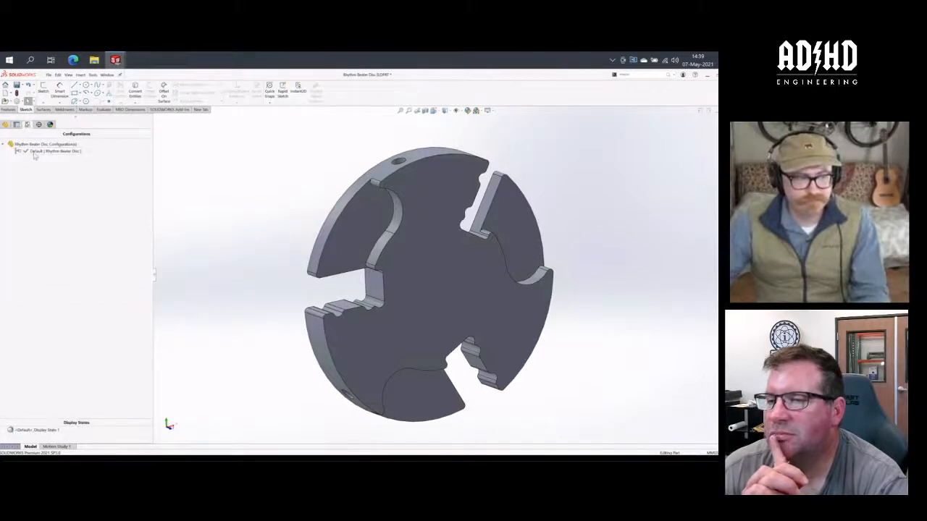
{"action": "right_click", "coordinate": [28, 144]}
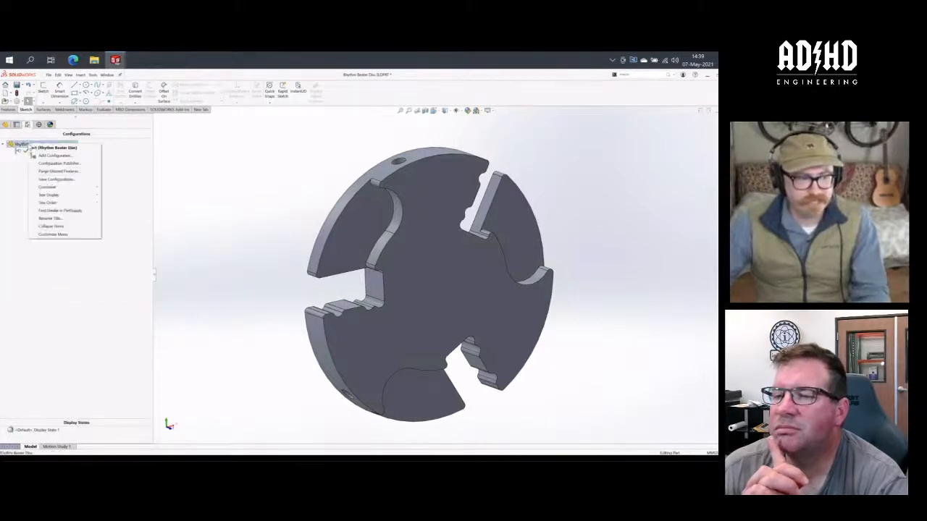
{"action": "left_click", "coordinate": [44, 155]}
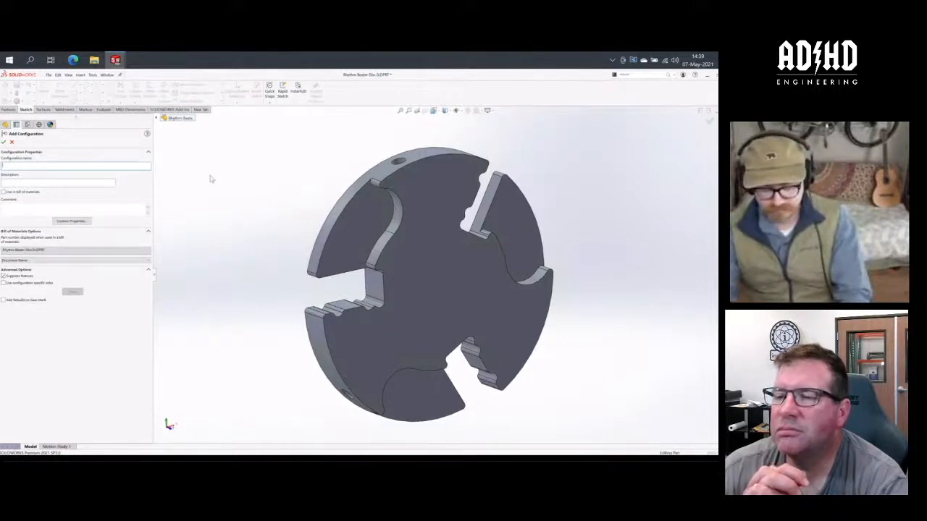
{"action": "type", "text": "Final"}
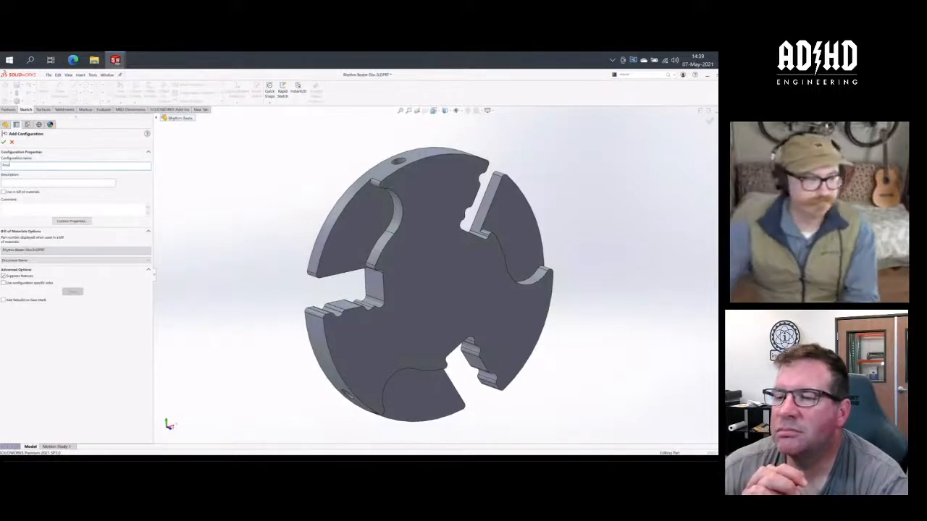
{"action": "left_click", "coordinate": [4, 143]}
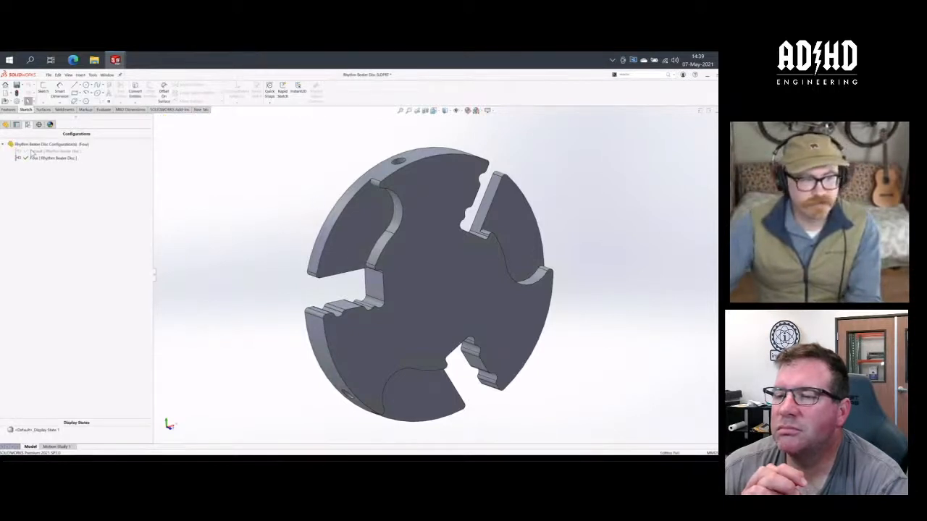
- Open CirPattern1 for editing and restrict its instance count change to the Four configuration
{"action": "left_click", "coordinate": [5, 125]}
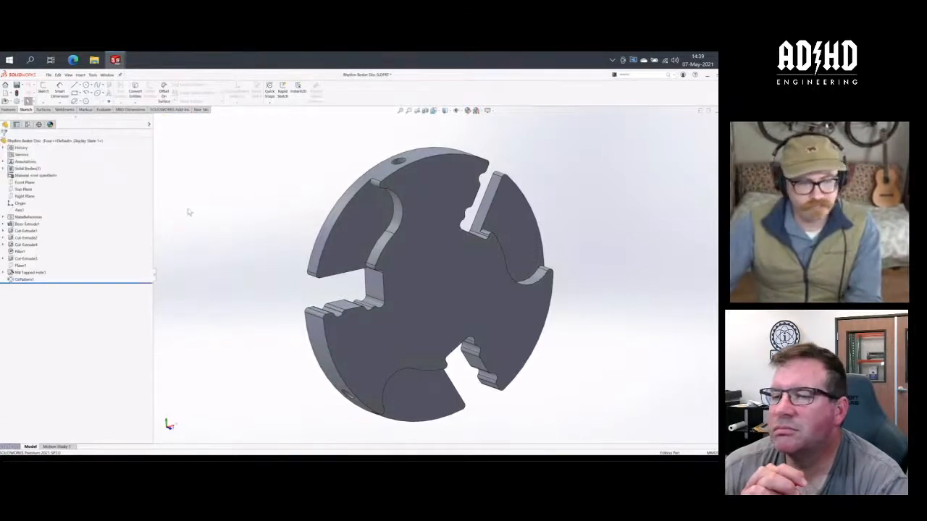
{"action": "right_click", "coordinate": [27, 280]}
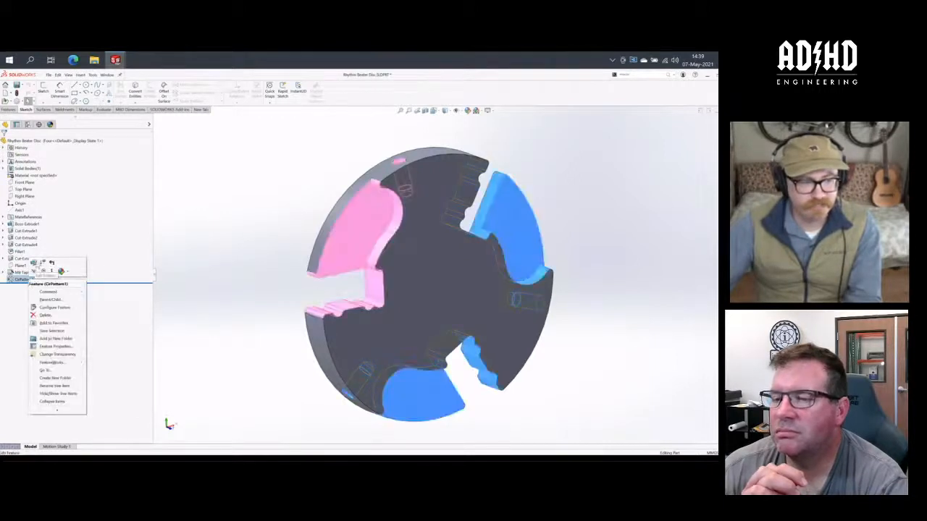
{"action": "left_click", "coordinate": [34, 263]}
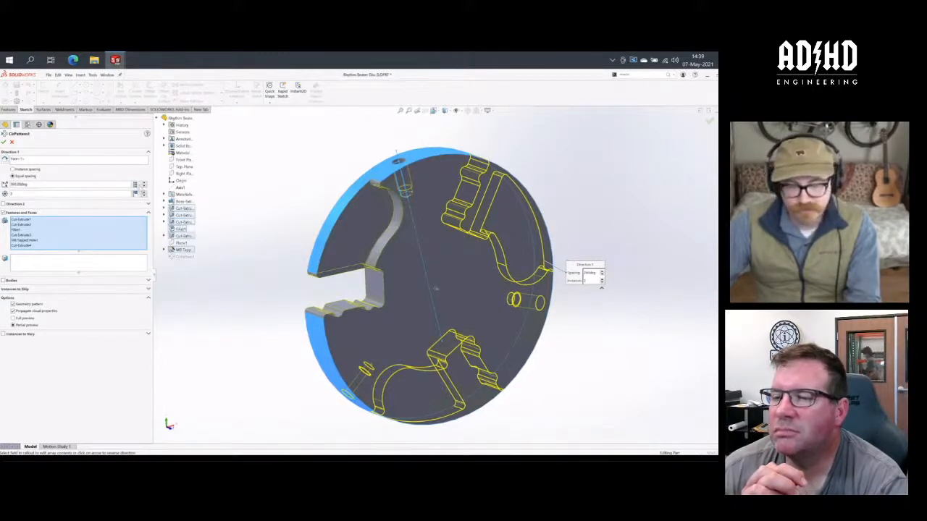
{"action": "left_click", "coordinate": [137, 194]}
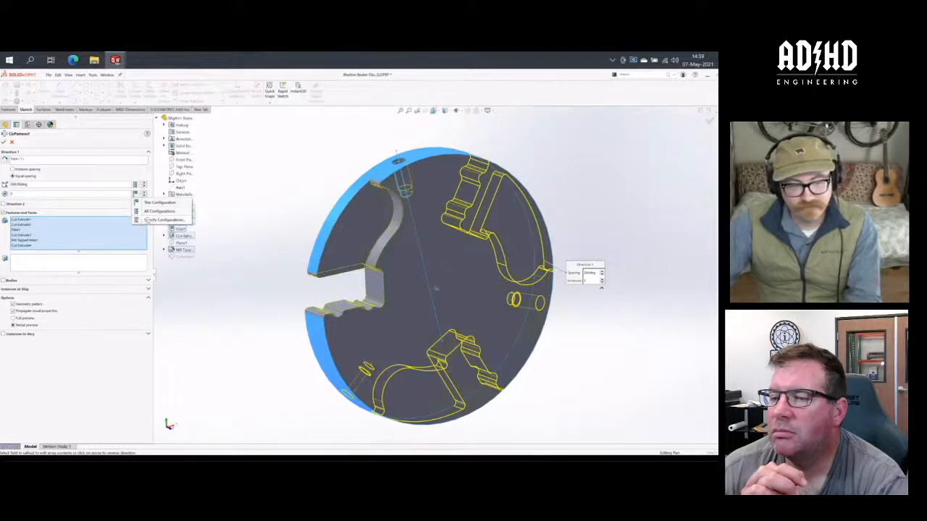
{"action": "left_click", "coordinate": [161, 220]}
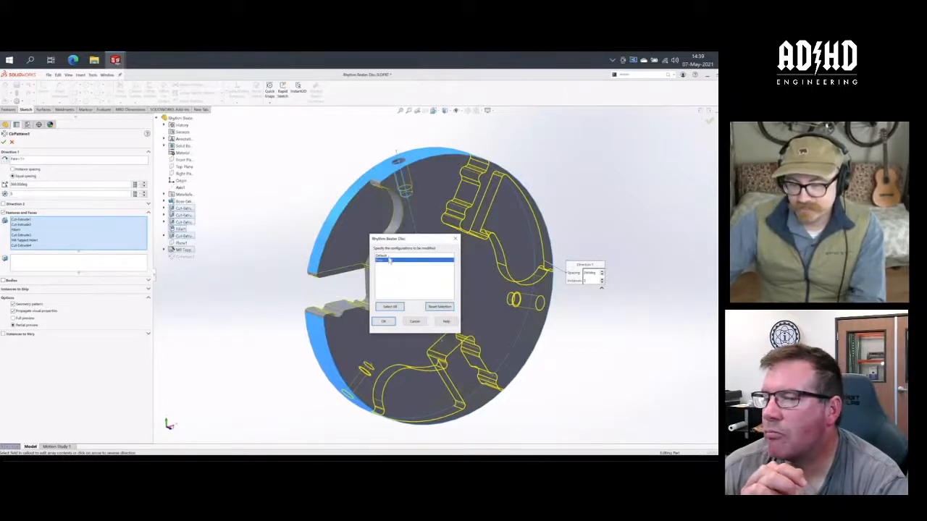
{"action": "left_click", "coordinate": [389, 256], "text": "ctrl"}
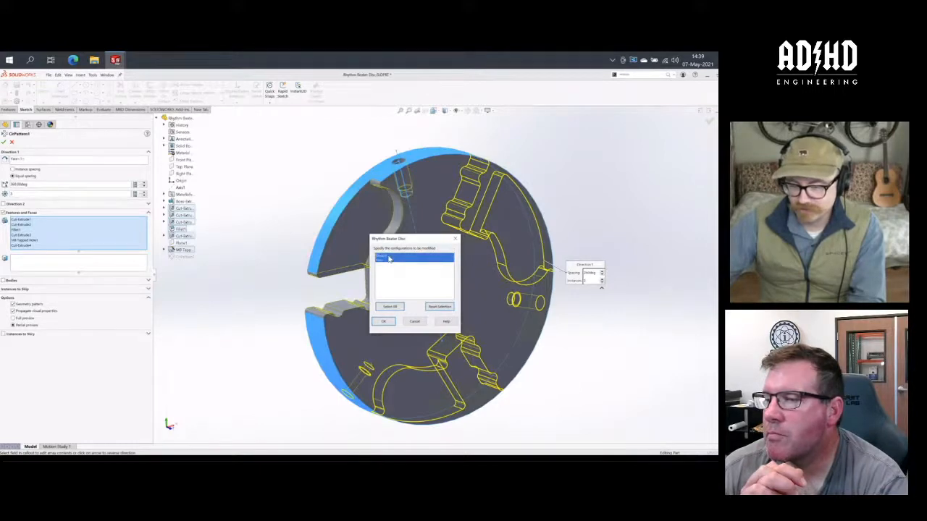
{"action": "left_click", "coordinate": [439, 306]}
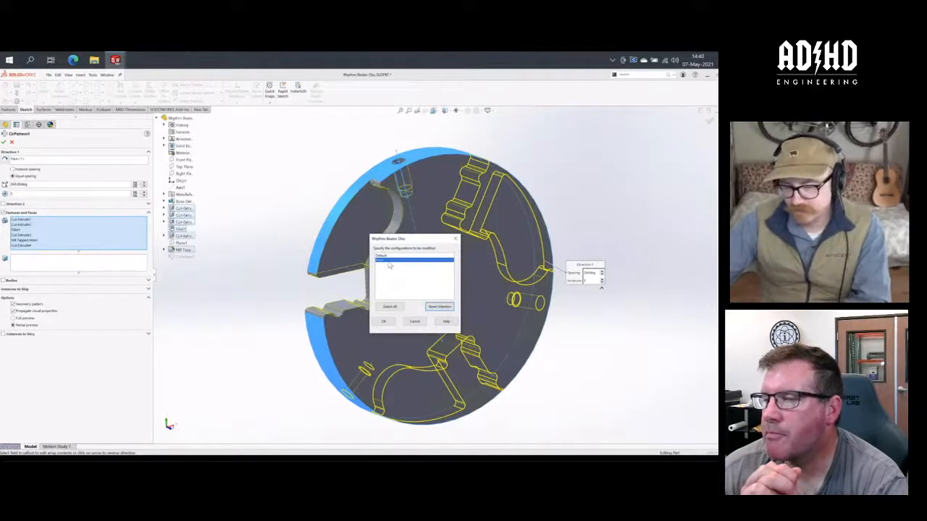
{"action": "left_click", "coordinate": [386, 322]}
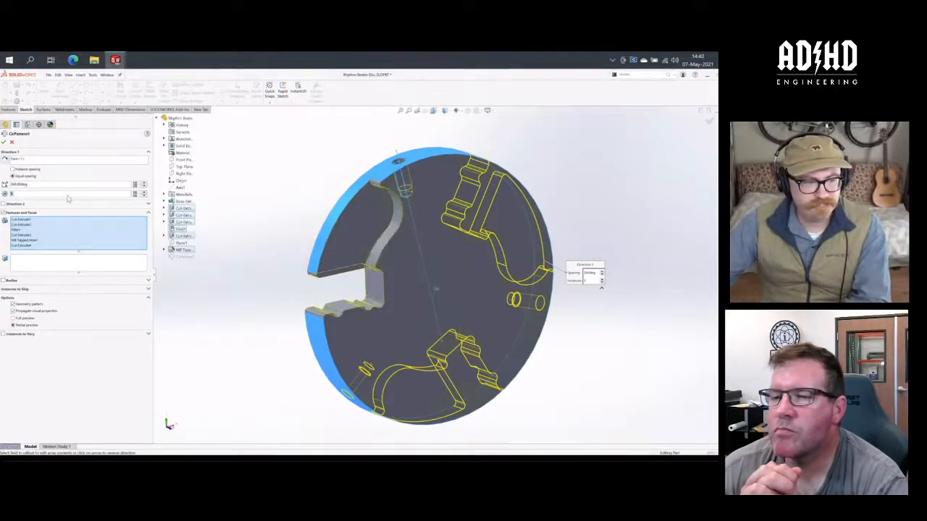
- Set the instance count of CirPattern1 to 4 and apply the pattern change
{"action": "left_click", "coordinate": [135, 196]}
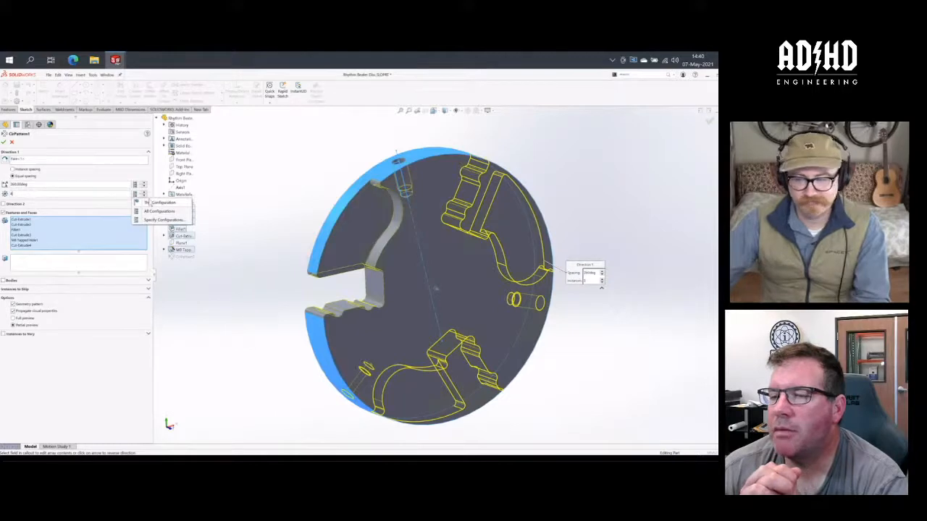
{"action": "left_click", "coordinate": [103, 194]}
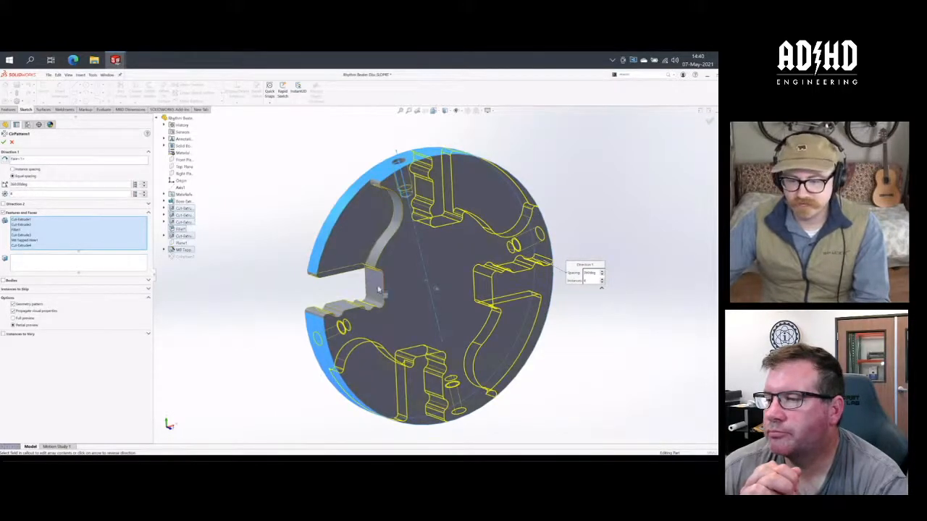
{"action": "mouse_move", "coordinate": [391, 291]}
{"action": "middle_mouse_down"}
{"action": "mouse_move", "coordinate": [364, 290]}
{"action": "mouse_move", "coordinate": [378, 290]}
{"action": "middle_mouse_up"}
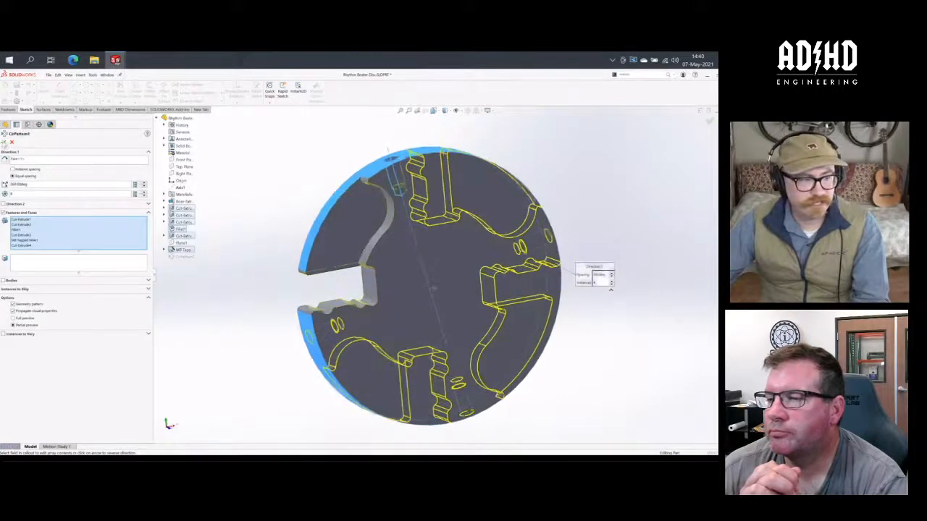
{"action": "left_click", "coordinate": [3, 142]}
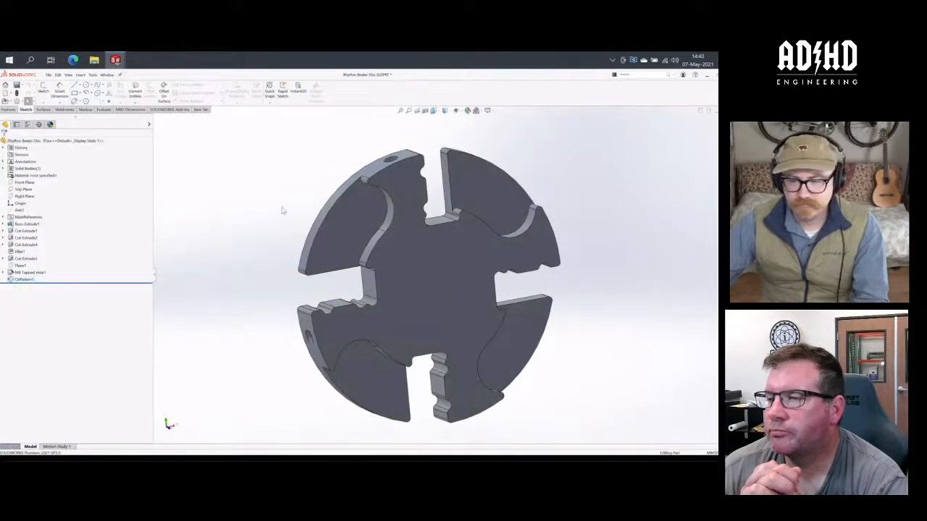
{"action": "mouse_move", "coordinate": [283, 207]}
{"action": "middle_mouse_down"}
{"action": "mouse_move", "coordinate": [291, 193]}
{"action": "mouse_move", "coordinate": [285, 196]}
{"action": "middle_mouse_up"}
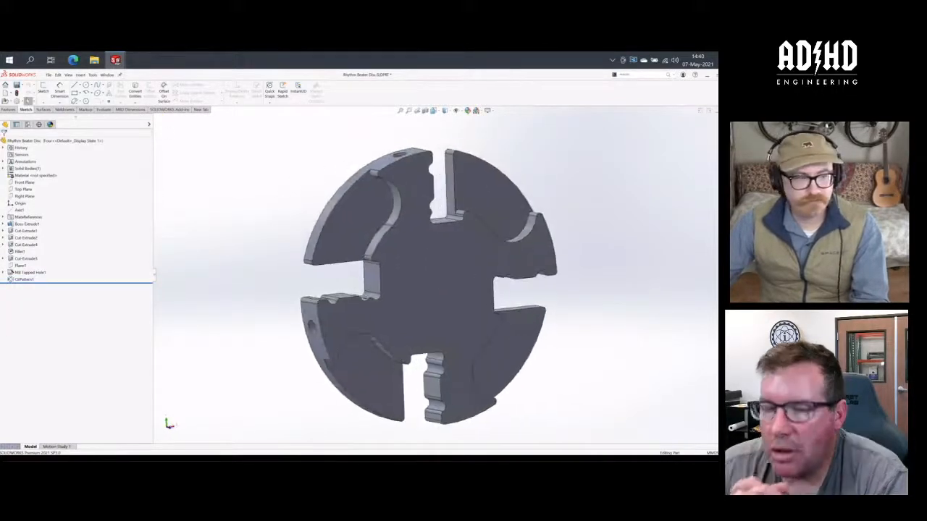
- Activate the disc's Default configuration and inspect the disc from several angles
{"action": "left_click", "coordinate": [28, 124]}
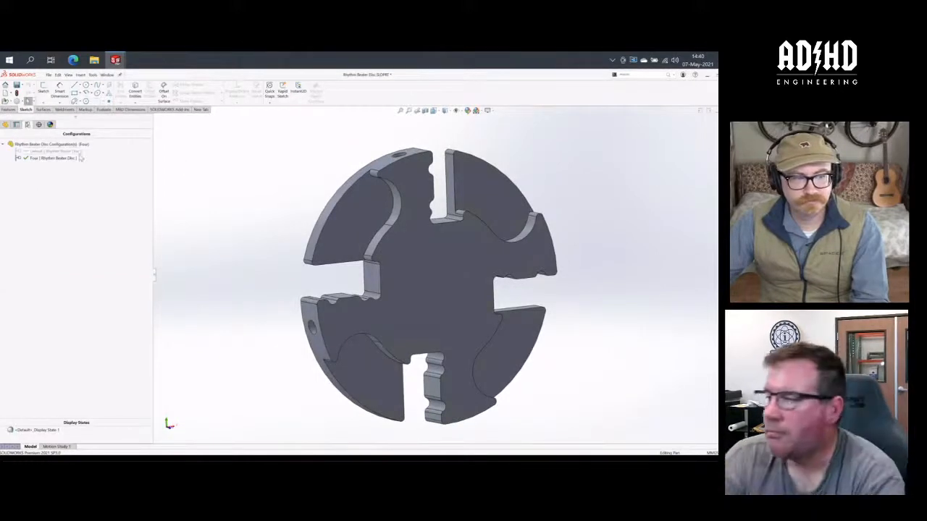
{"action": "double_click", "coordinate": [51, 151]}
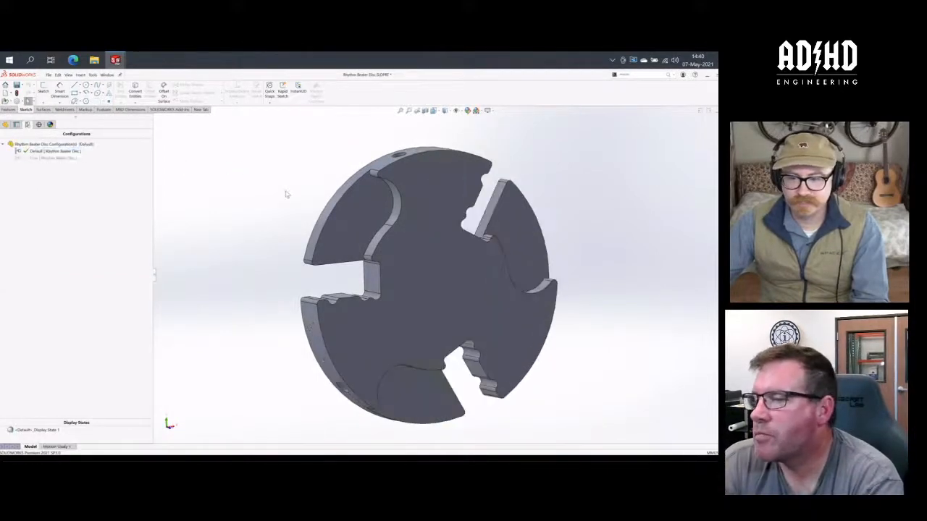
{"action": "middle_click_drag", "start_coordinate": [246, 173], "coordinate": [268, 189]}
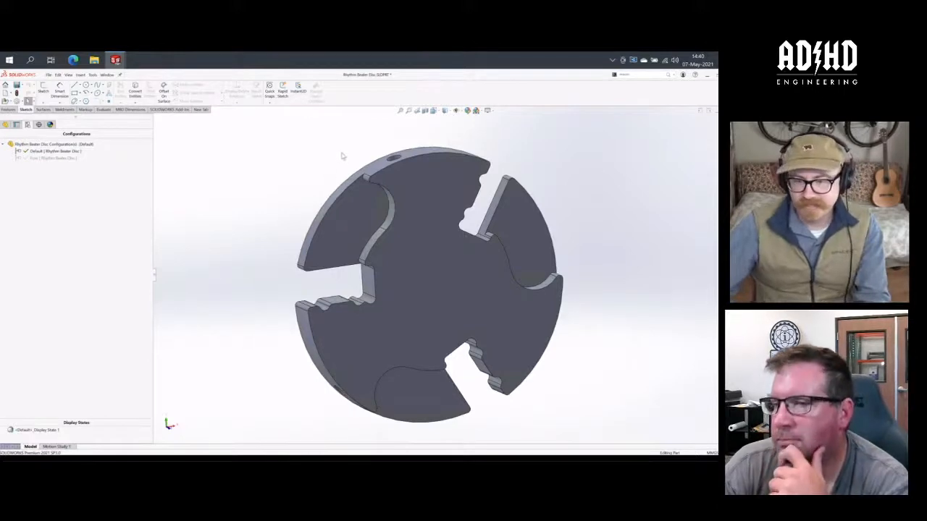
{"action": "scroll", "coordinate": [344, 152], "scroll_direction": "up", "scroll_amount": 2}
{"action": "middle_click_drag", "start_coordinate": [358, 166], "coordinate": [315, 196]}
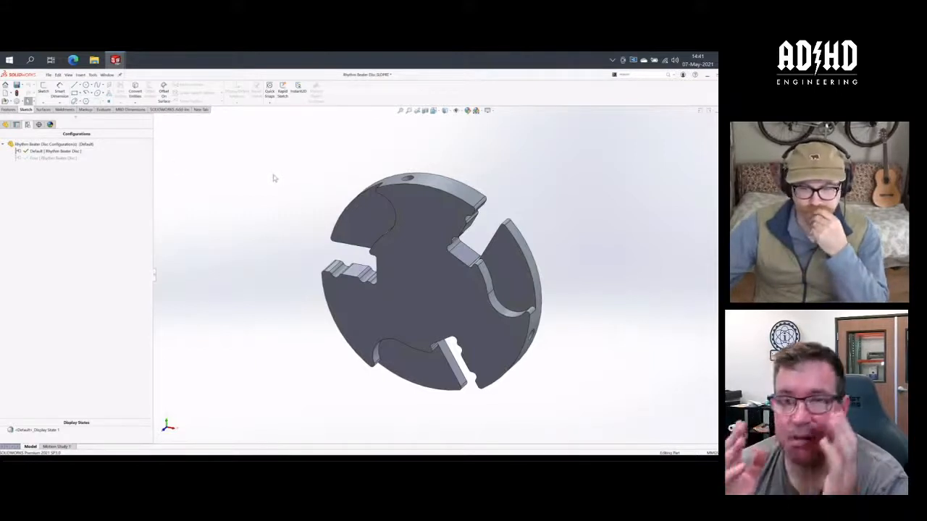
- Create a new assembly document, leaving it empty without inserting any component
{"action": "left_click", "coordinate": [6, 124]}
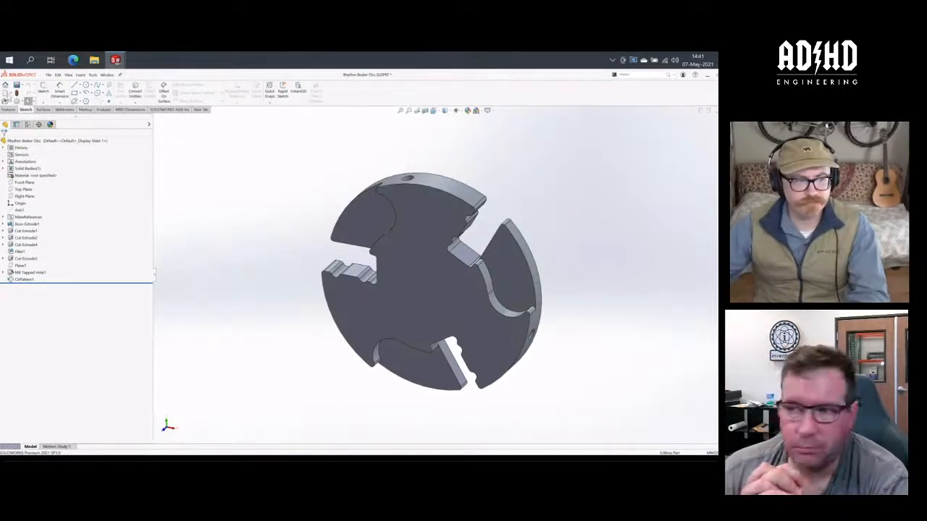
{"action": "left_click", "coordinate": [9, 93]}
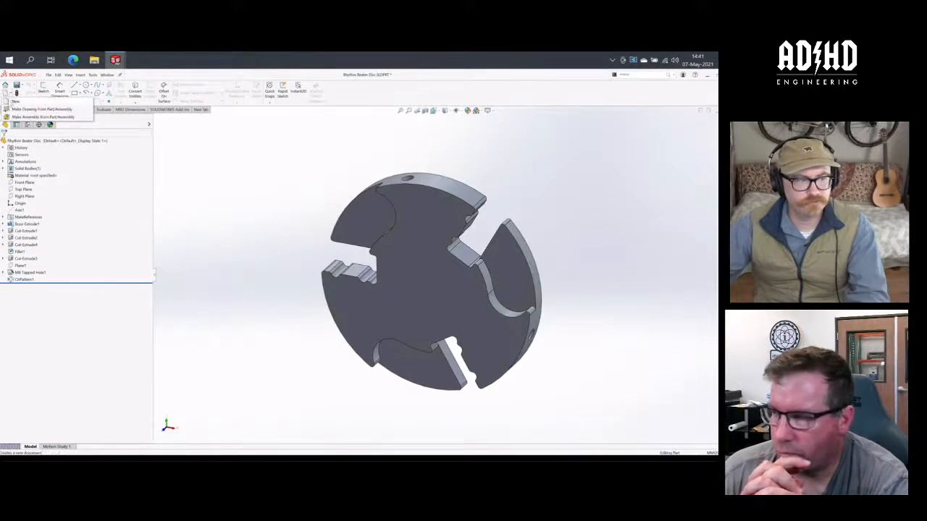
{"action": "left_click", "coordinate": [16, 101]}
{"action": "left_click", "coordinate": [198, 189]}
{"action": "left_click", "coordinate": [246, 278]}
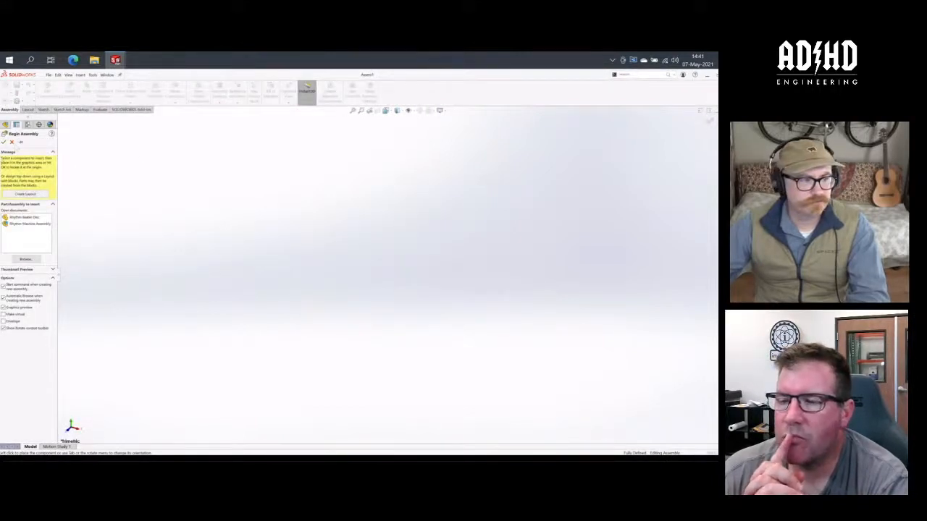
{"action": "left_click", "coordinate": [11, 142]}
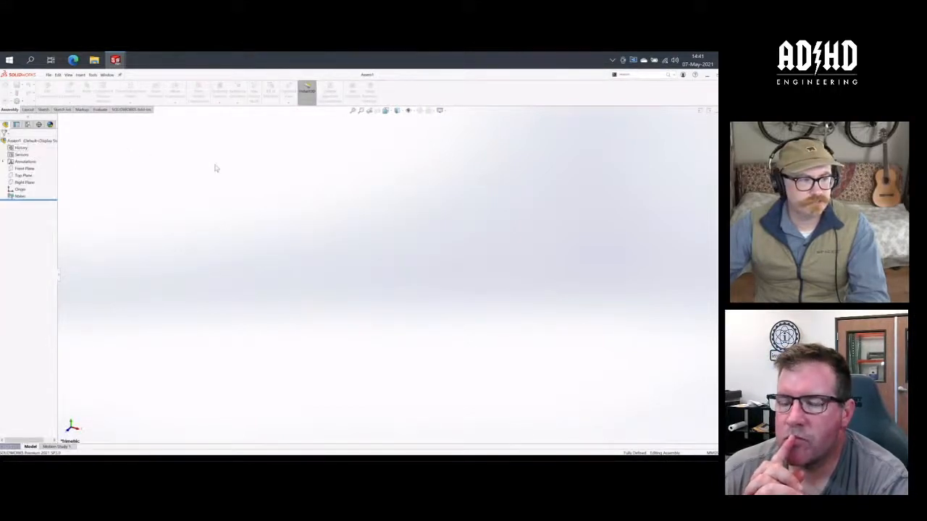
- Show the assembly beside the Rhythm Beater Disc part, add the disc to the assembly and set the component to float
{"action": "left_click", "coordinate": [700, 113]}
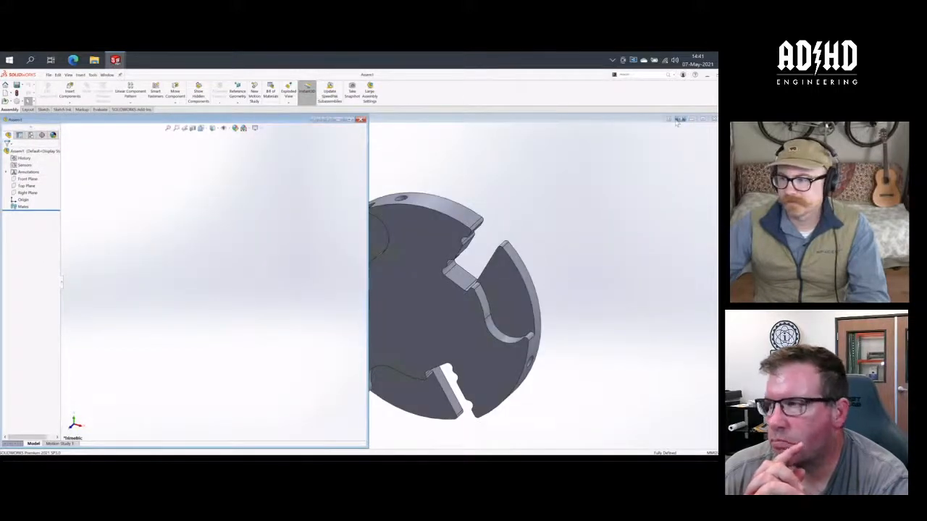
{"action": "left_click", "coordinate": [677, 120]}
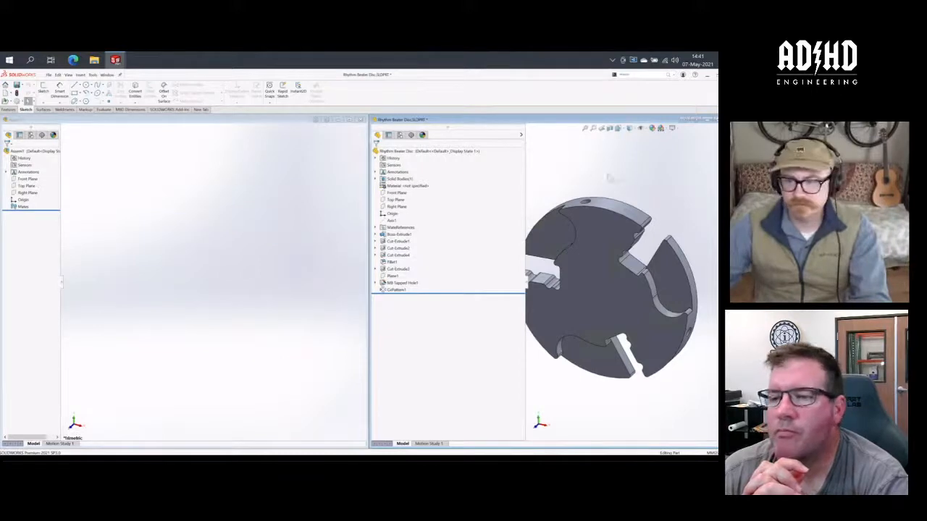
{"action": "left_click_drag", "start_coordinate": [413, 151], "coordinate": [214, 235]}
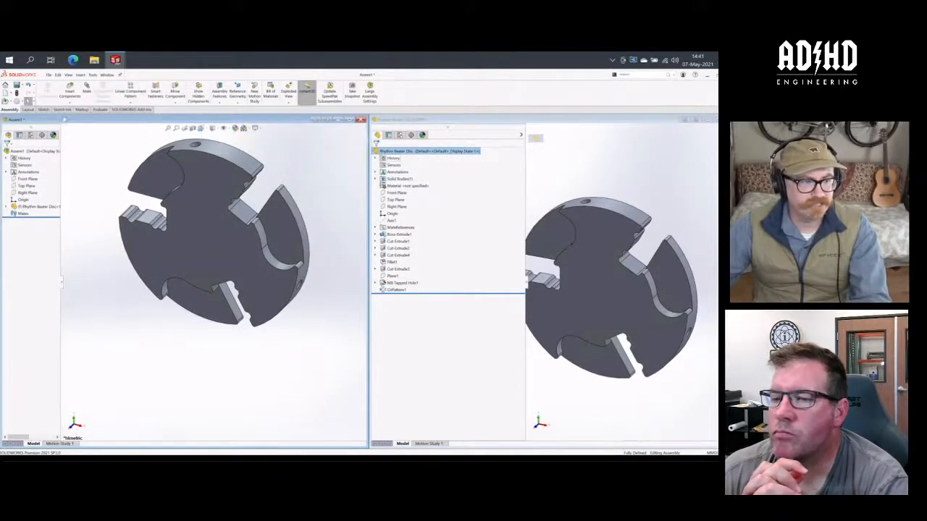
{"action": "right_click", "coordinate": [29, 207]}
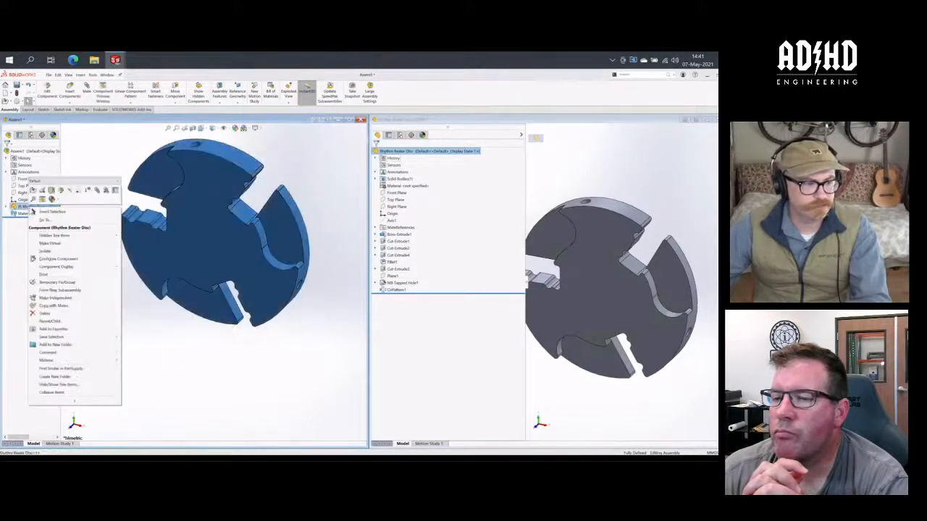
{"action": "left_click", "coordinate": [43, 274]}
{"action": "scroll", "coordinate": [184, 342], "scroll_direction": "up", "scroll_amount": 3}
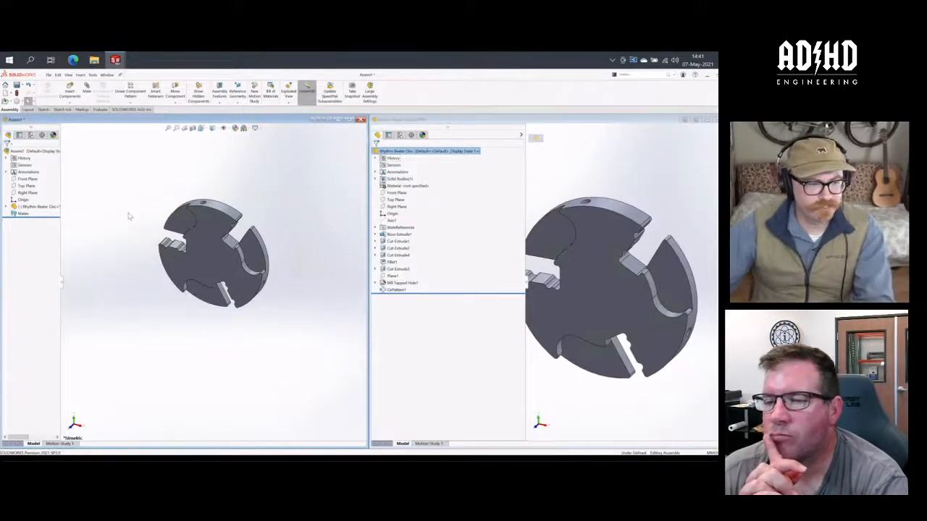
- Mate the disc's flat back face coincident with the assembly's Front Plane
{"action": "left_click", "coordinate": [87, 89]}
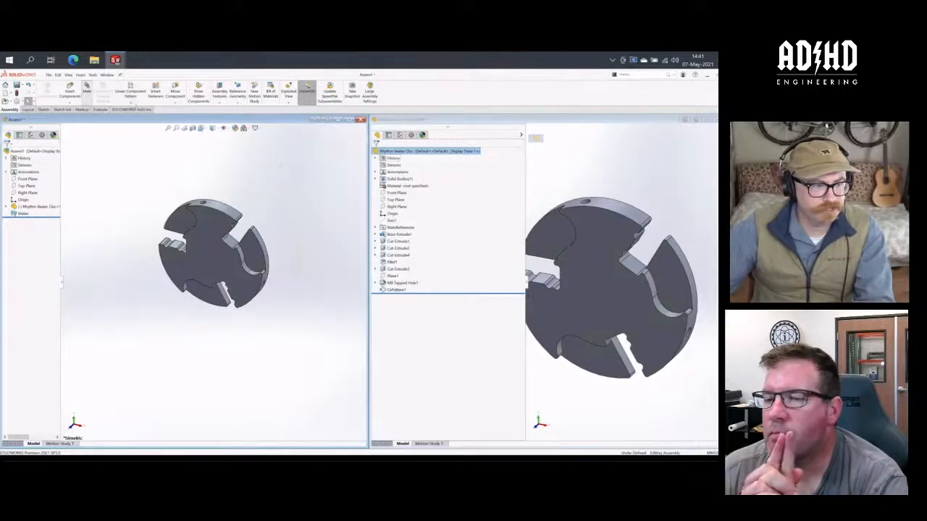
{"action": "middle_click_drag", "start_coordinate": [273, 234], "coordinate": [227, 257]}
{"action": "left_click", "coordinate": [190, 259]}
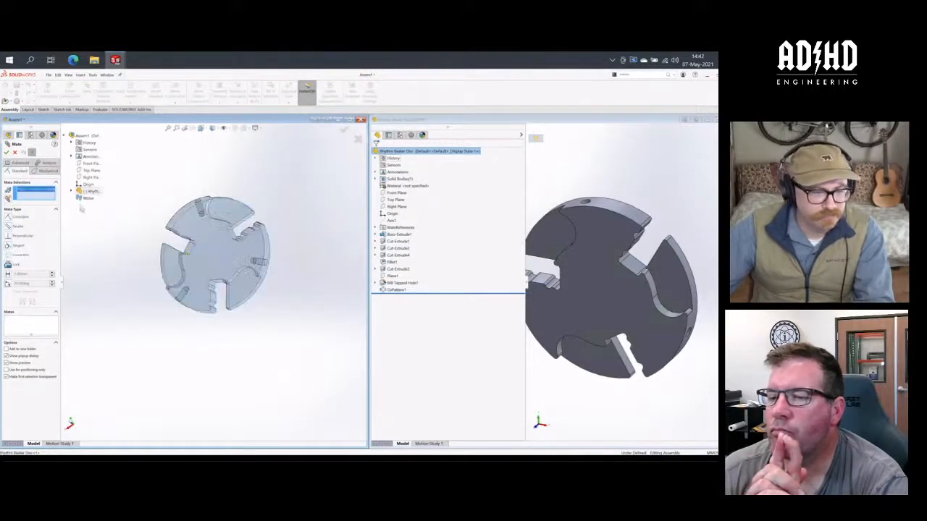
{"action": "left_click", "coordinate": [93, 164]}
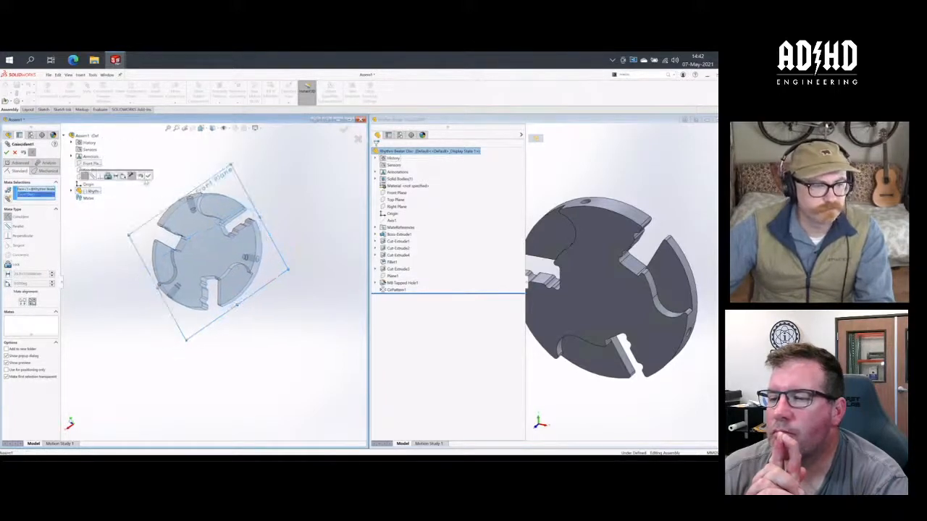
{"action": "left_click", "coordinate": [148, 178]}
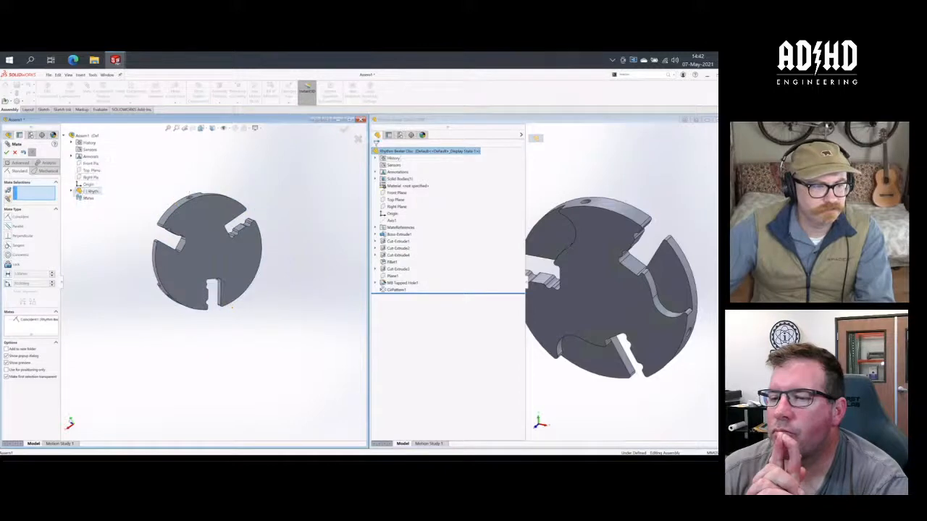
- Mate the disc's Right Plane coincident with the assembly's Right Plane
{"action": "left_click", "coordinate": [72, 191]}
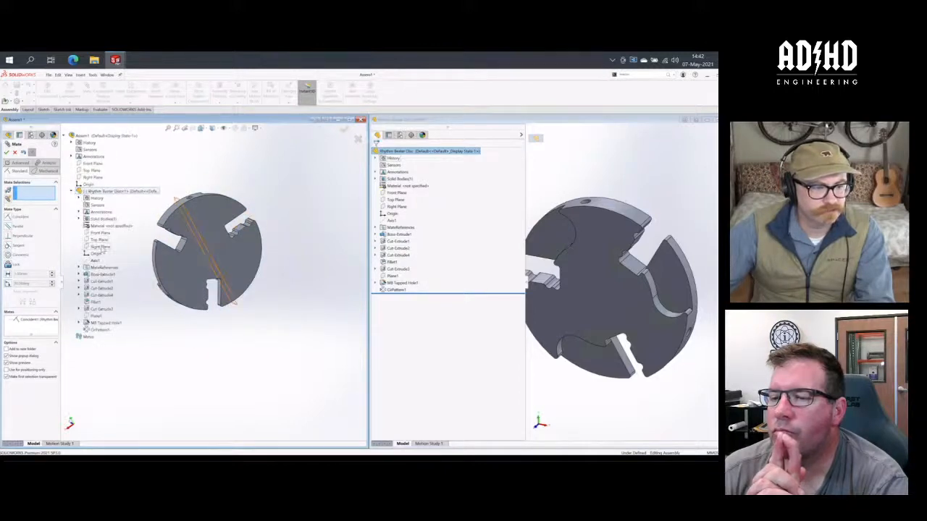
{"action": "left_click", "coordinate": [100, 247]}
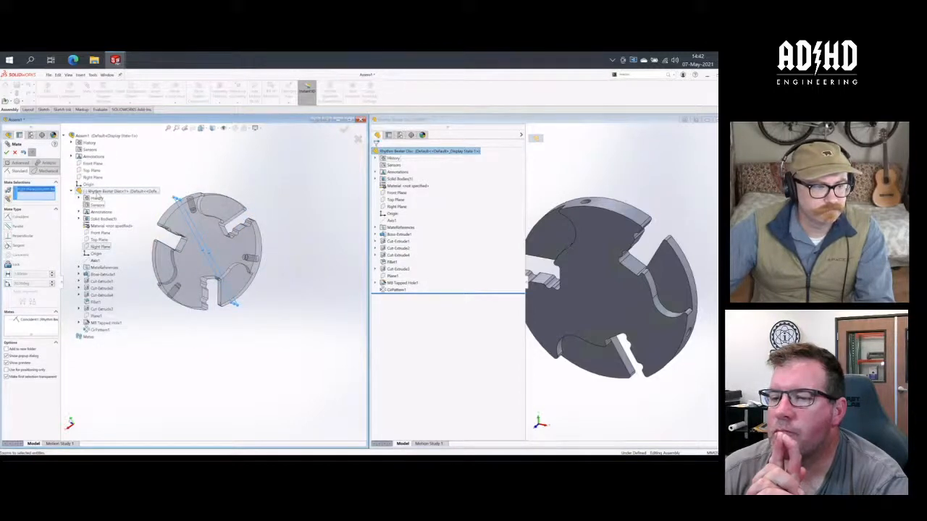
{"action": "left_click", "coordinate": [94, 177]}
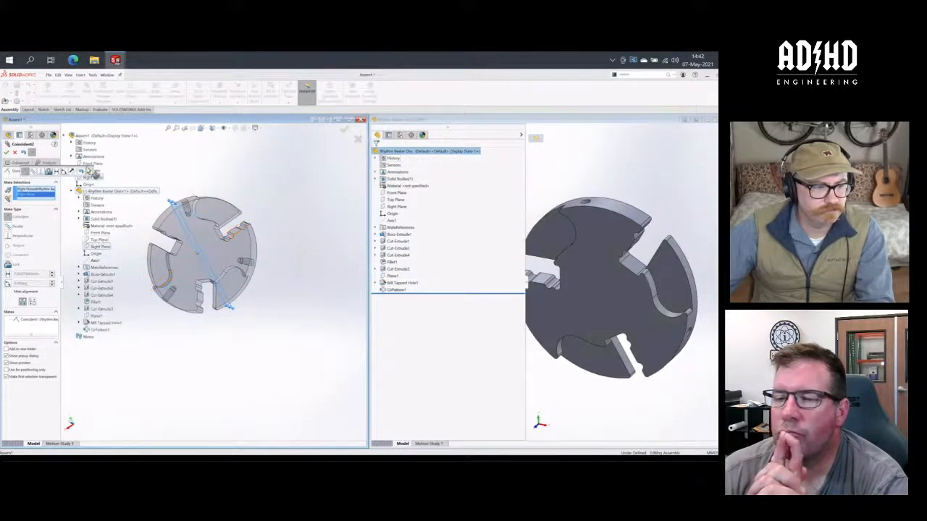
{"action": "left_click", "coordinate": [89, 171]}
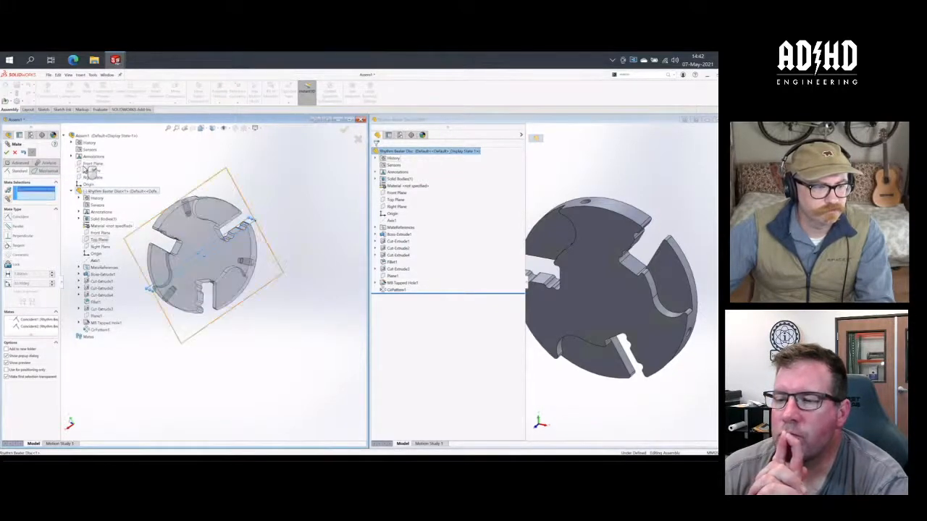
- Mate the disc's Top Plane coincident with the assembly's Top Plane, and finish mating
{"action": "left_click", "coordinate": [102, 242]}
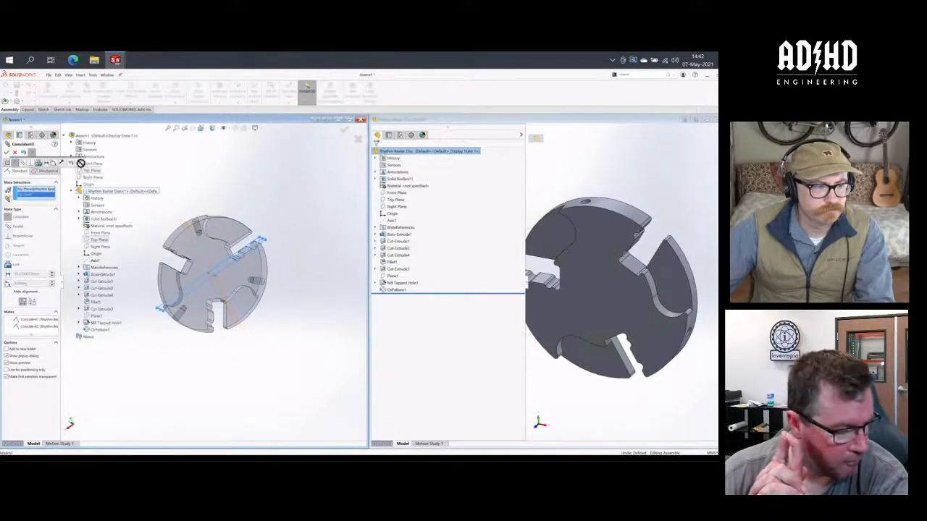
{"action": "left_click", "coordinate": [88, 174]}
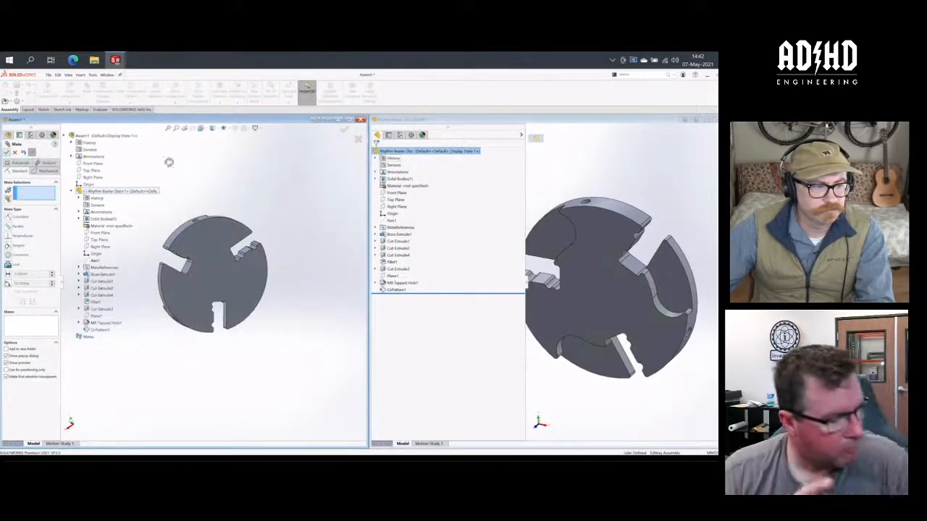
{"action": "key", "text": "Escape"}
{"action": "middle_click_drag", "start_coordinate": [155, 228], "coordinate": [256, 216]}
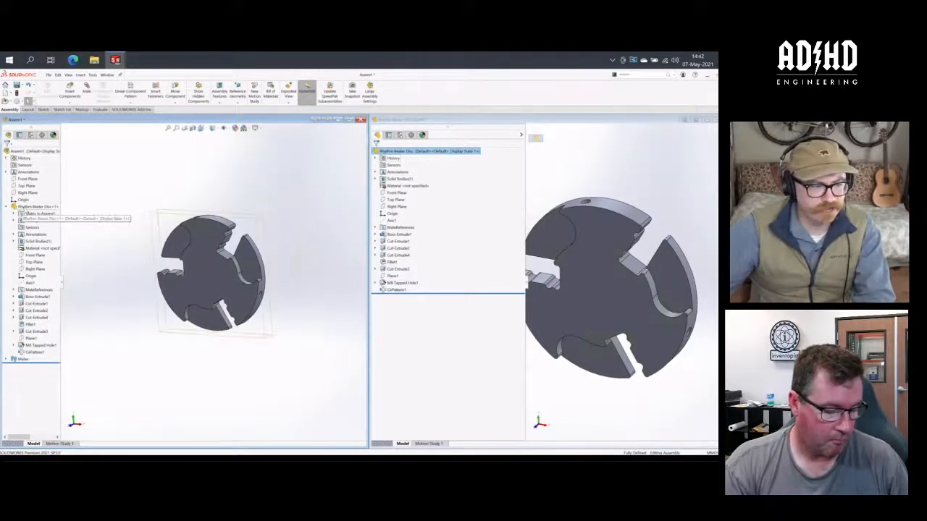
{"action": "left_click", "coordinate": [13, 207]}
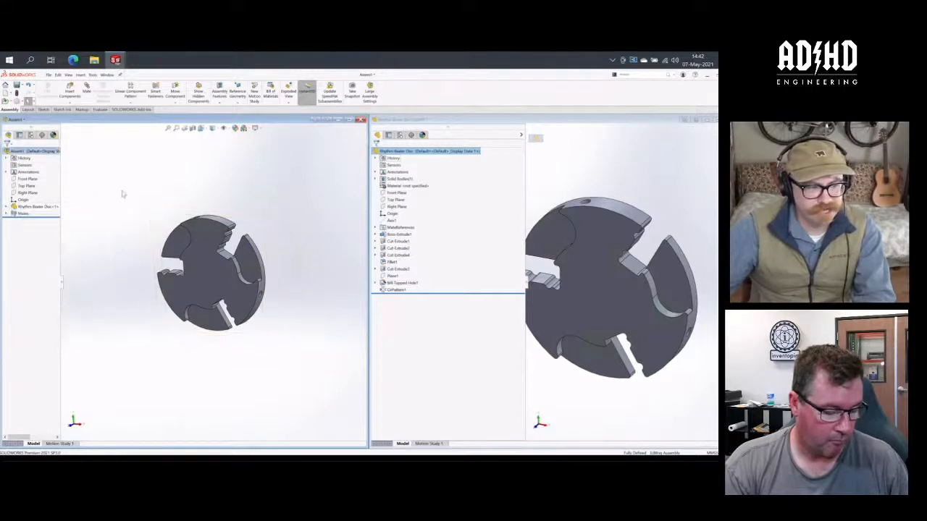
- Create a linear component pattern of the disc along its Axis1 with 36 mm spacing and four instances
{"action": "left_click", "coordinate": [130, 104]}
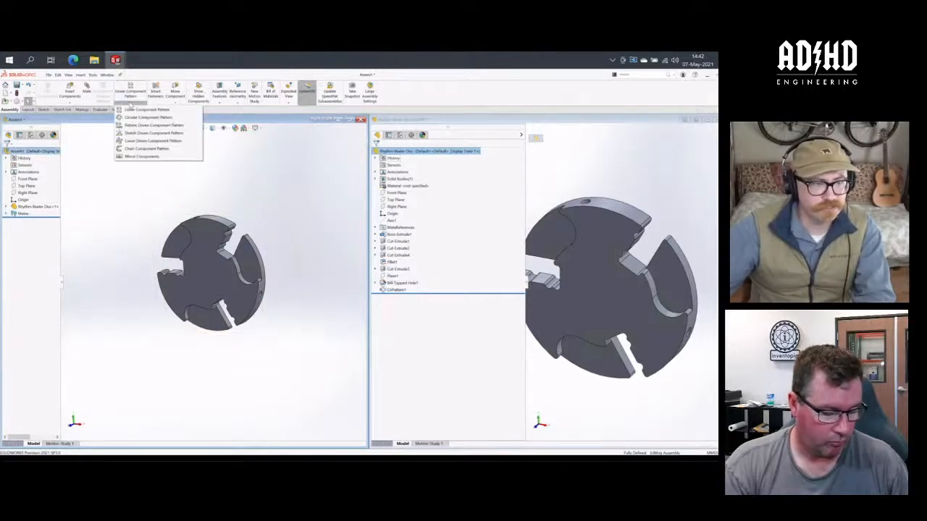
{"action": "left_click", "coordinate": [138, 109]}
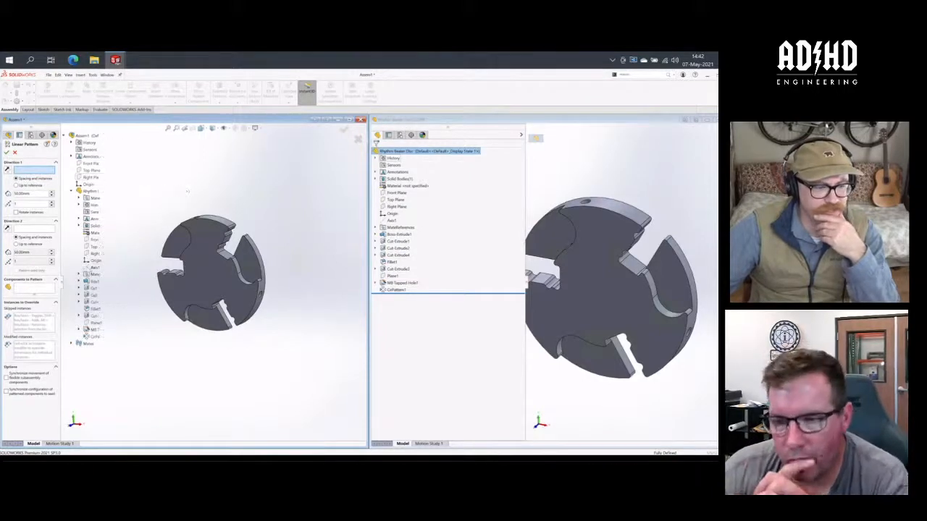
{"action": "left_click", "coordinate": [95, 268]}
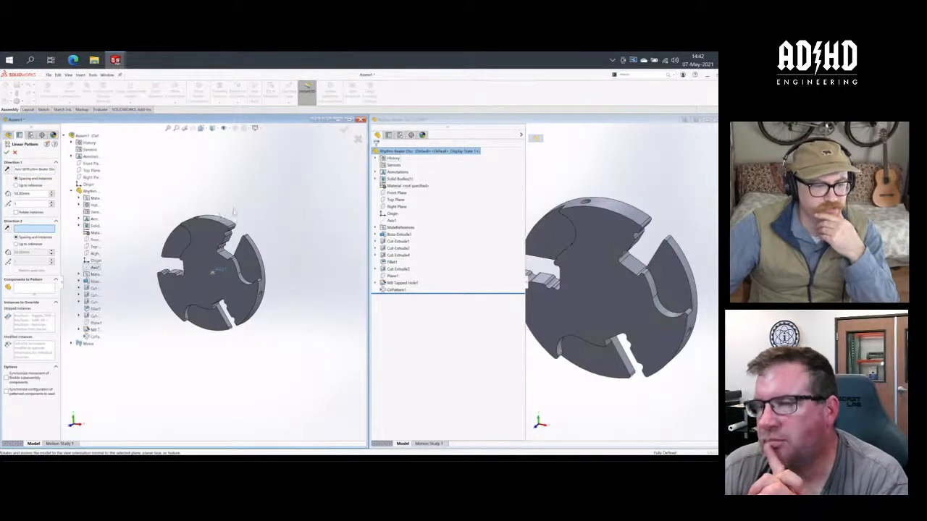
{"action": "mouse_move", "coordinate": [234, 213]}
{"action": "middle_mouse_down"}
{"action": "mouse_move", "coordinate": [218, 207]}
{"action": "mouse_move", "coordinate": [224, 221]}
{"action": "middle_mouse_up"}
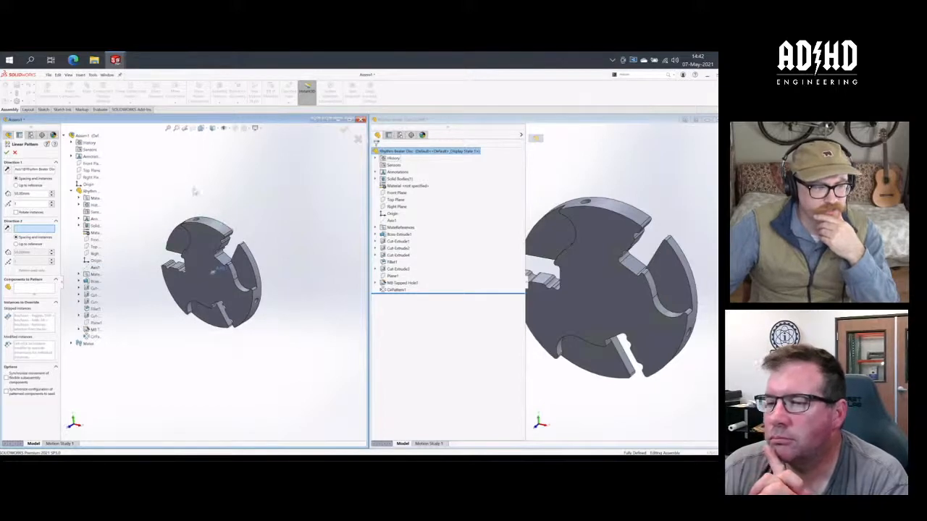
{"action": "double_click", "coordinate": [30, 194]}
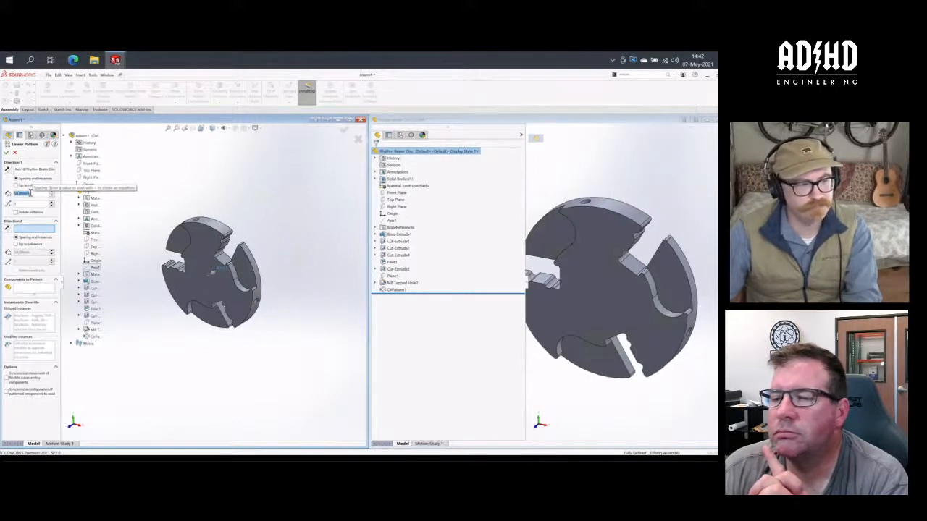
{"action": "type", "text": "36"}
{"action": "key", "text": "Tab"}
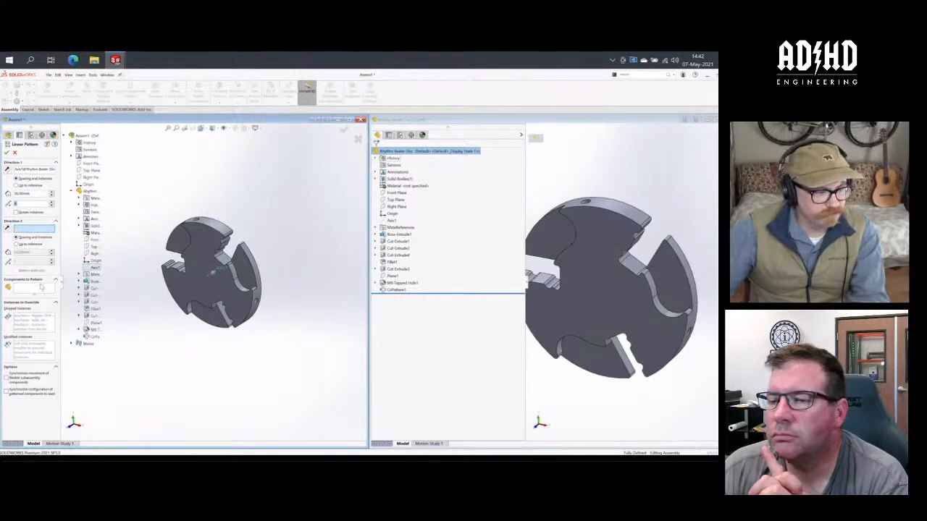
{"action": "left_click", "coordinate": [43, 287]}
{"action": "left_click", "coordinate": [208, 242]}
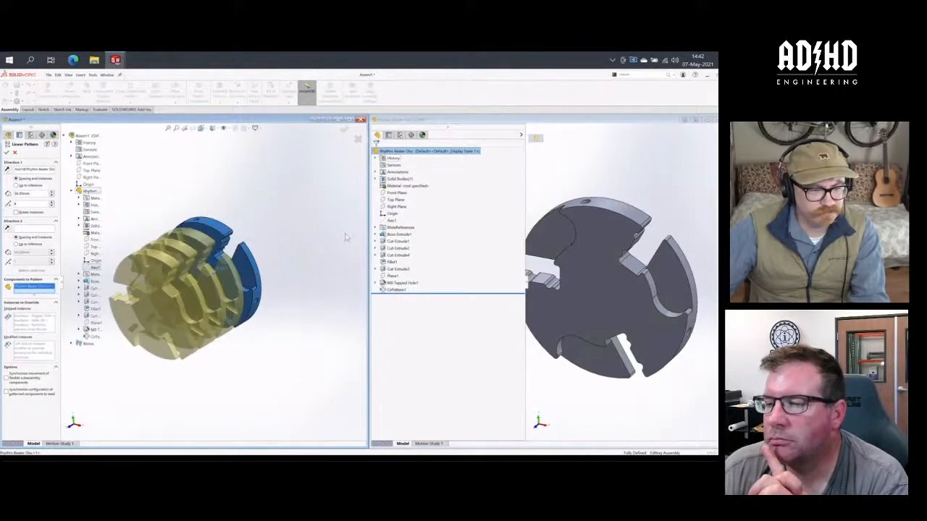
{"action": "left_click", "coordinate": [8, 152]}
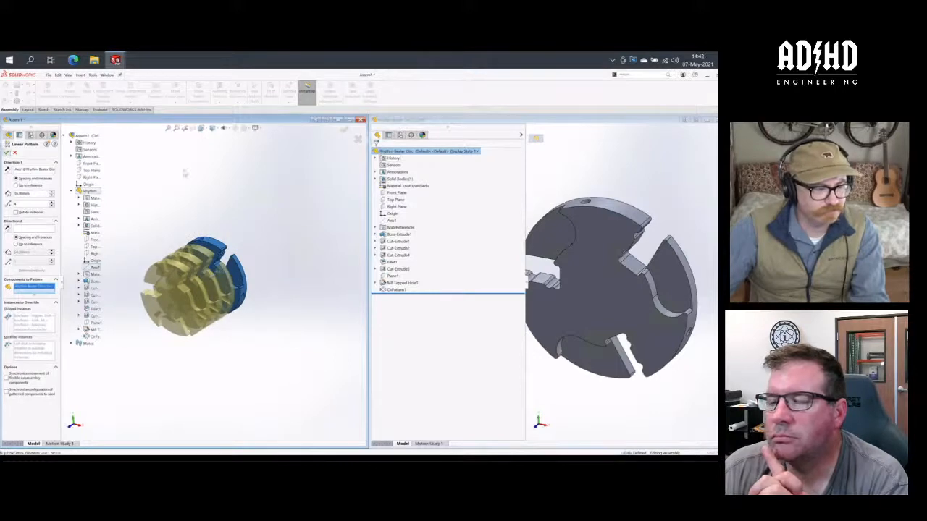
- Switch the first patterned disc in the linear component pattern to the four-instance configuration
{"action": "middle_click_drag", "start_coordinate": [187, 211], "coordinate": [226, 224]}
{"action": "scroll", "coordinate": [221, 265], "scroll_direction": "down", "scroll_amount": 5}
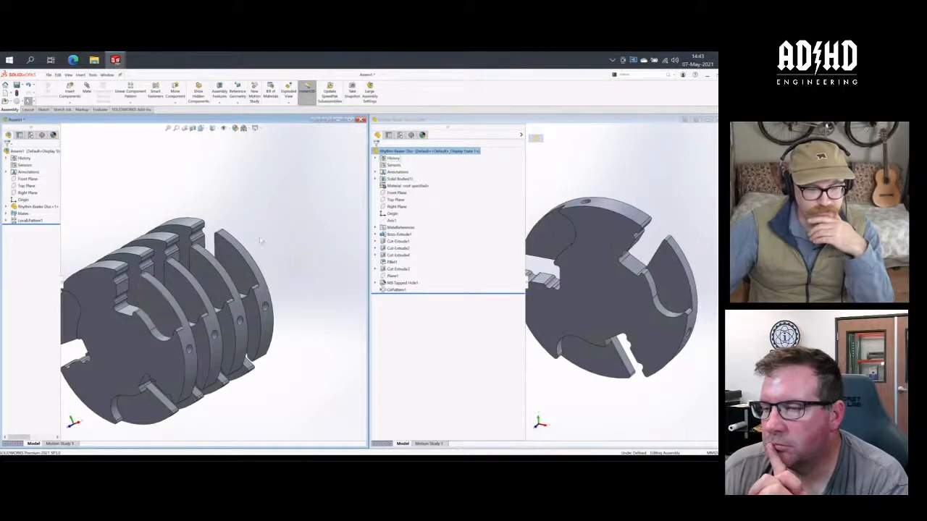
{"action": "scroll", "coordinate": [259, 242], "scroll_direction": "up", "scroll_amount": 5}
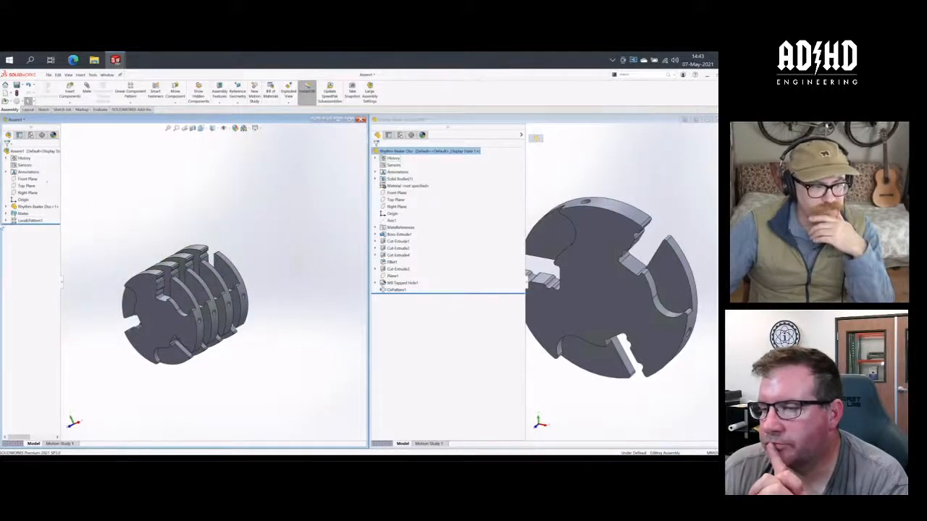
{"action": "left_click", "coordinate": [7, 221]}
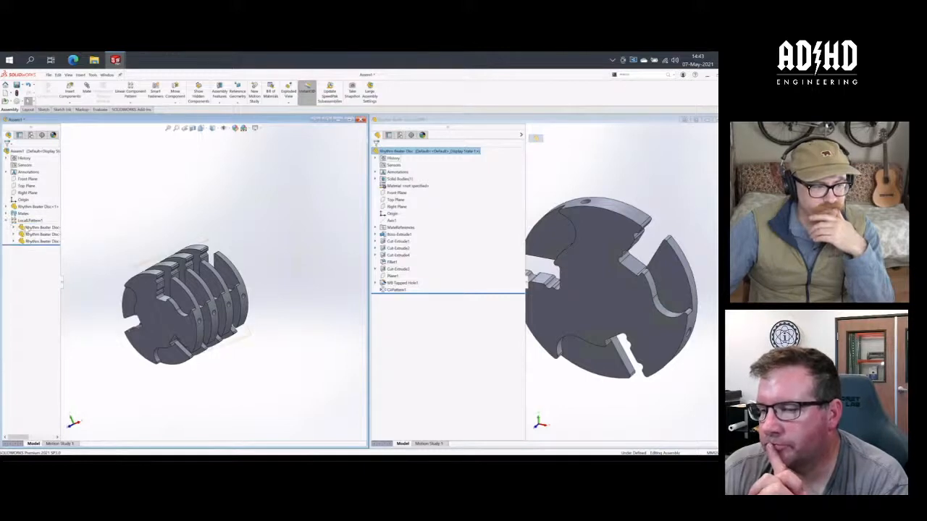
{"action": "left_click", "coordinate": [32, 227]}
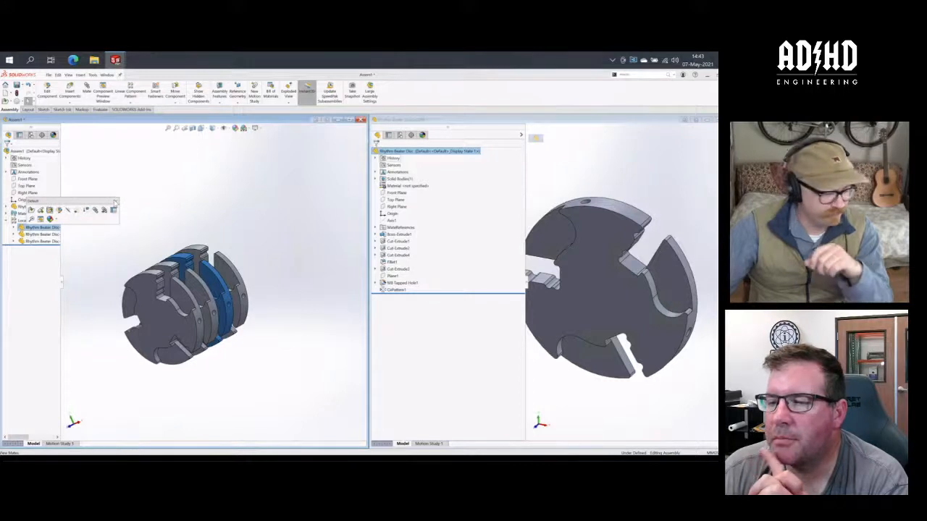
{"action": "left_click", "coordinate": [115, 203]}
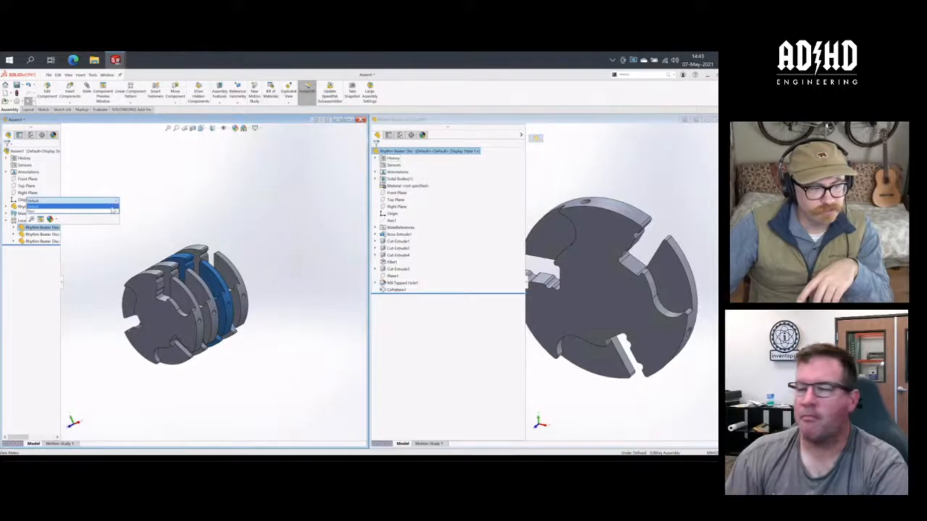
{"action": "left_click", "coordinate": [113, 208]}
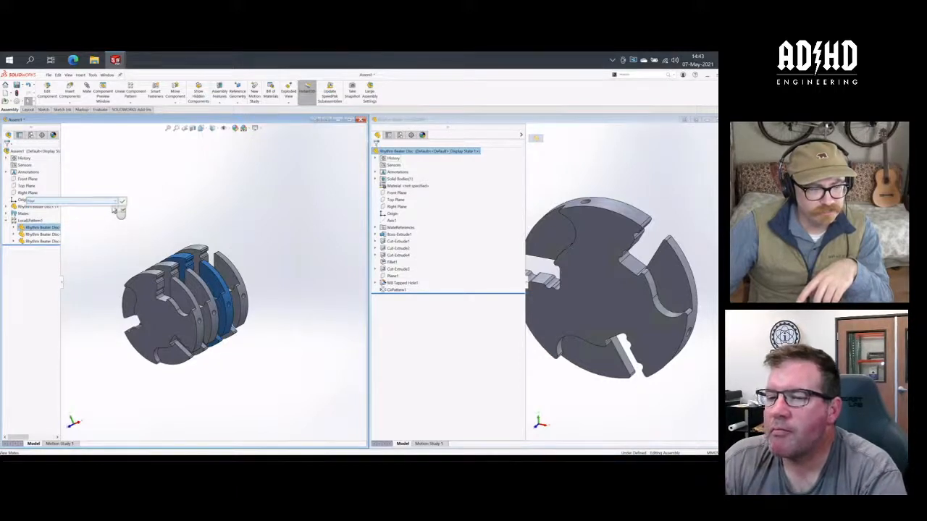
{"action": "left_click", "coordinate": [122, 203]}
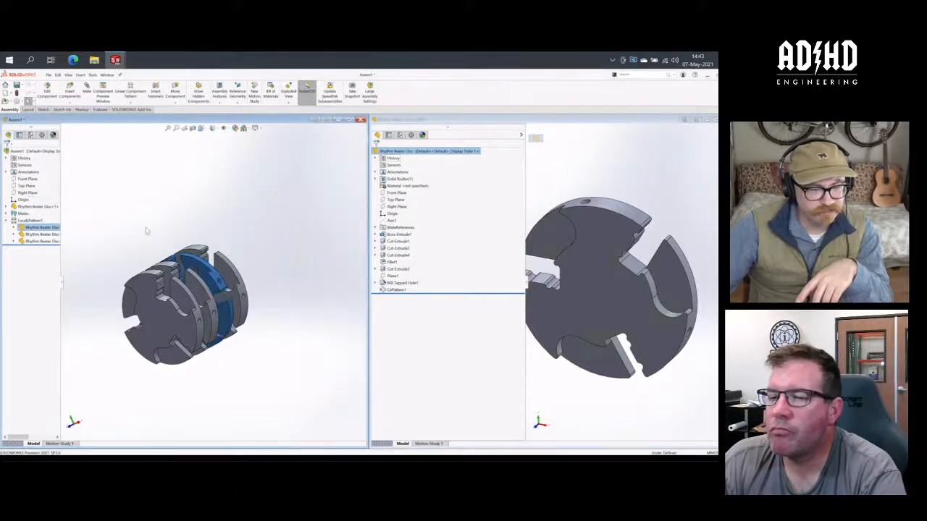
{"action": "middle_click_drag", "start_coordinate": [209, 206], "coordinate": [190, 250]}
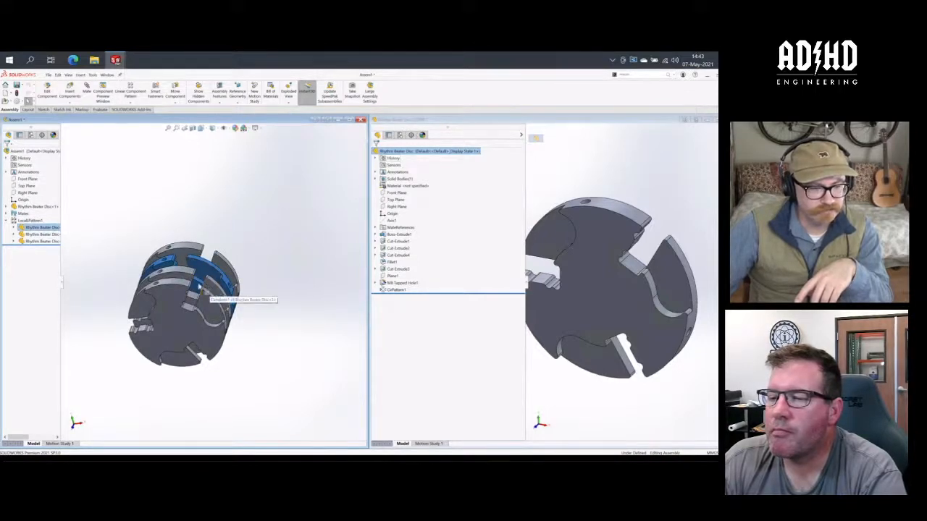
- Switch the second and third patterned discs to the four-instance configuration and view the stack in a trimetric orientation
{"action": "left_click", "coordinate": [40, 234]}
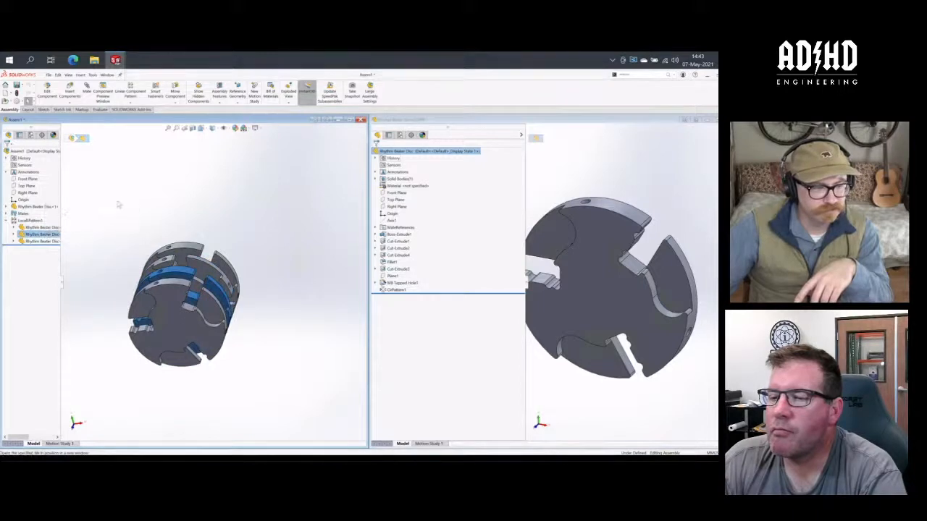
{"action": "left_click", "coordinate": [49, 235]}
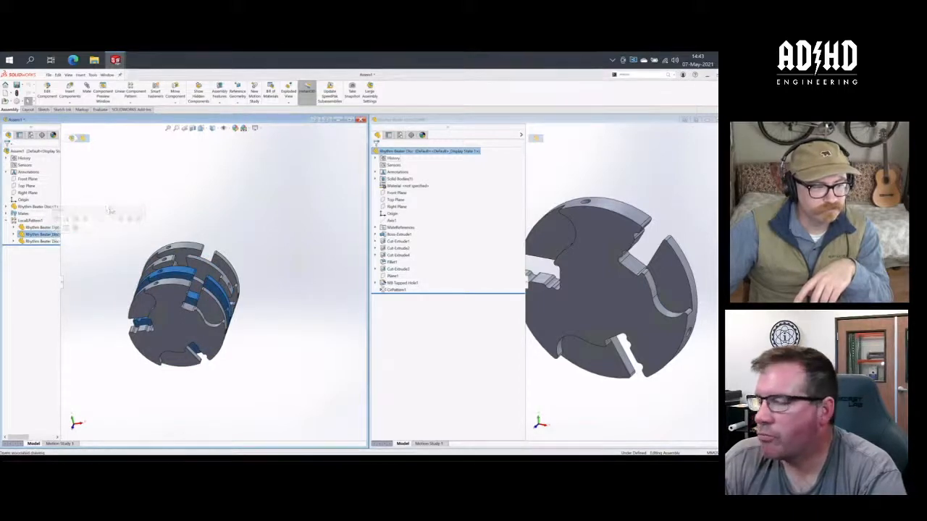
{"action": "left_click", "coordinate": [120, 211]}
{"action": "left_click", "coordinate": [119, 215]}
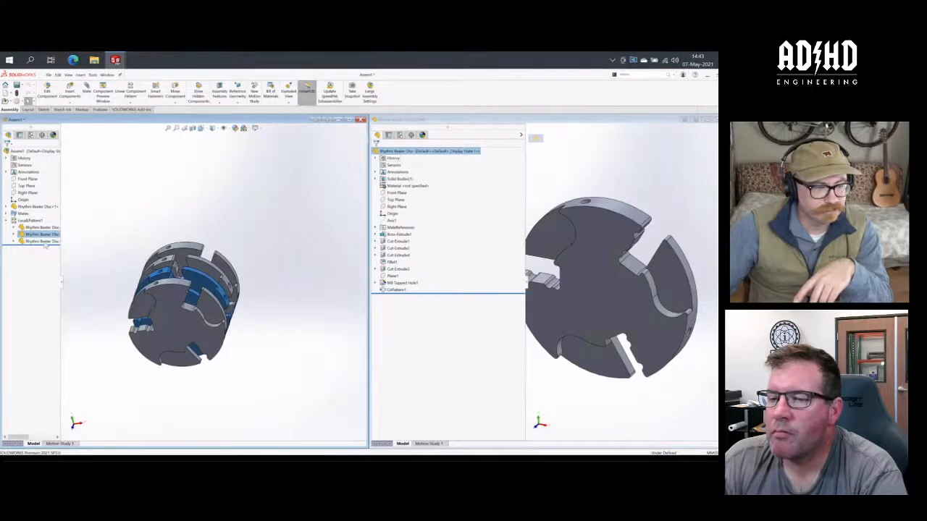
{"action": "left_click", "coordinate": [42, 241]}
{"action": "left_click", "coordinate": [123, 220]}
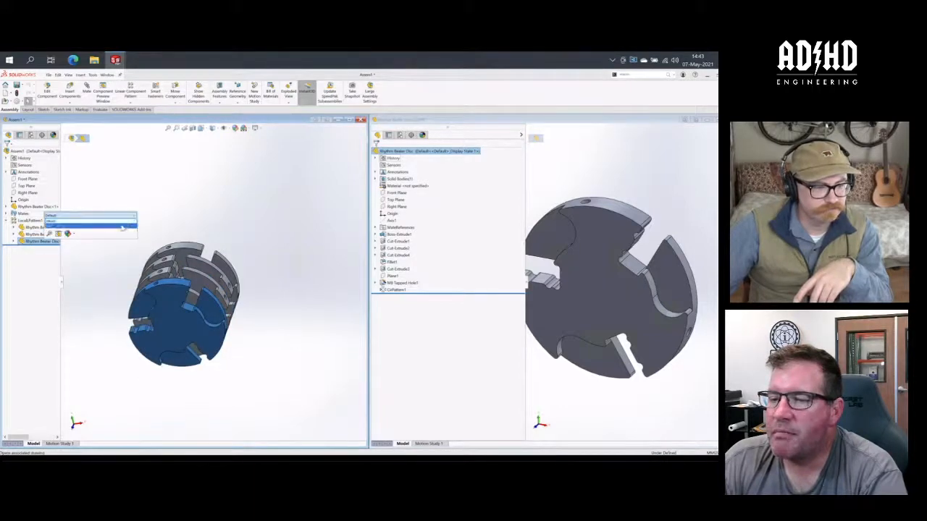
{"action": "left_click", "coordinate": [123, 227]}
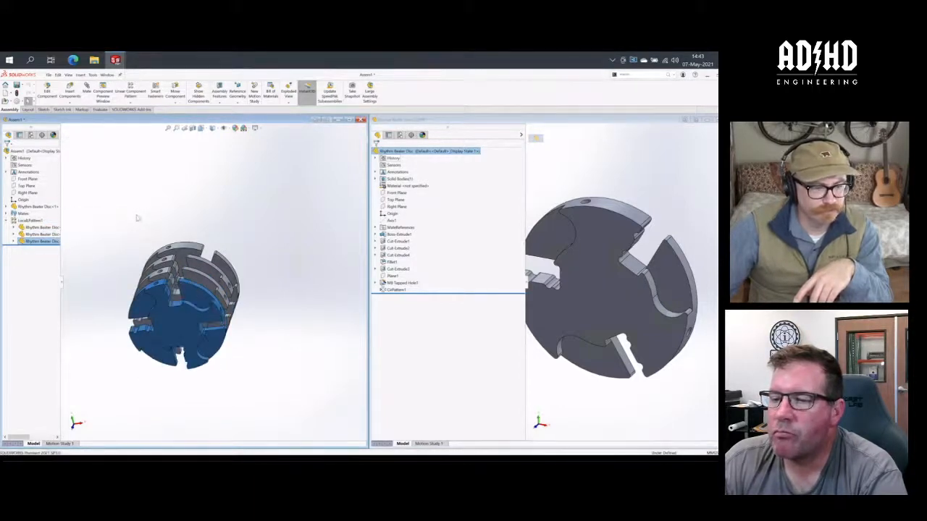
{"action": "middle_click_drag", "start_coordinate": [149, 209], "coordinate": [126, 217]}
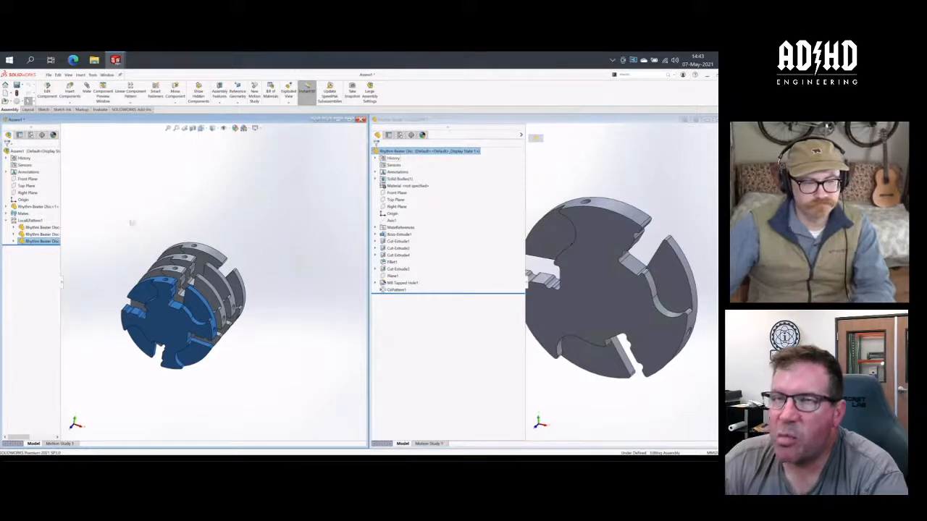
{"action": "key", "text": "ctrl+7"}
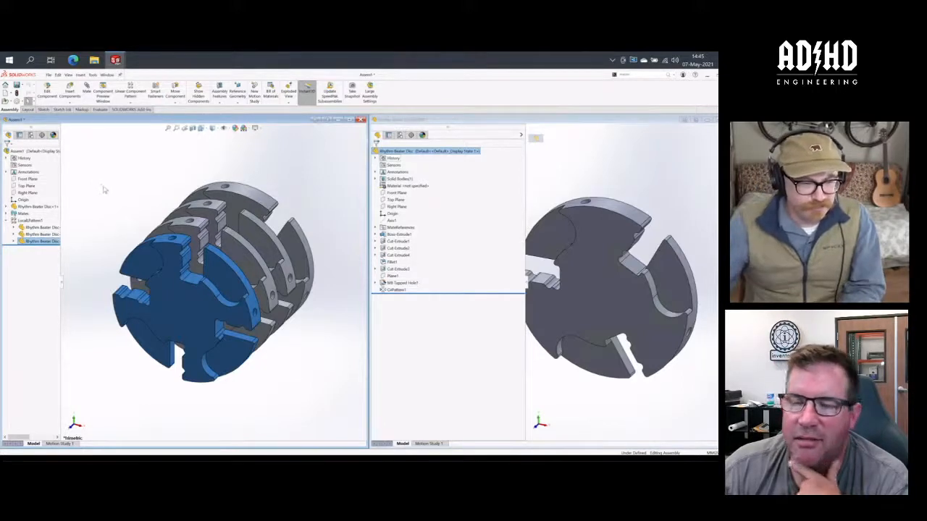
{"action": "left_click", "coordinate": [95, 183]}
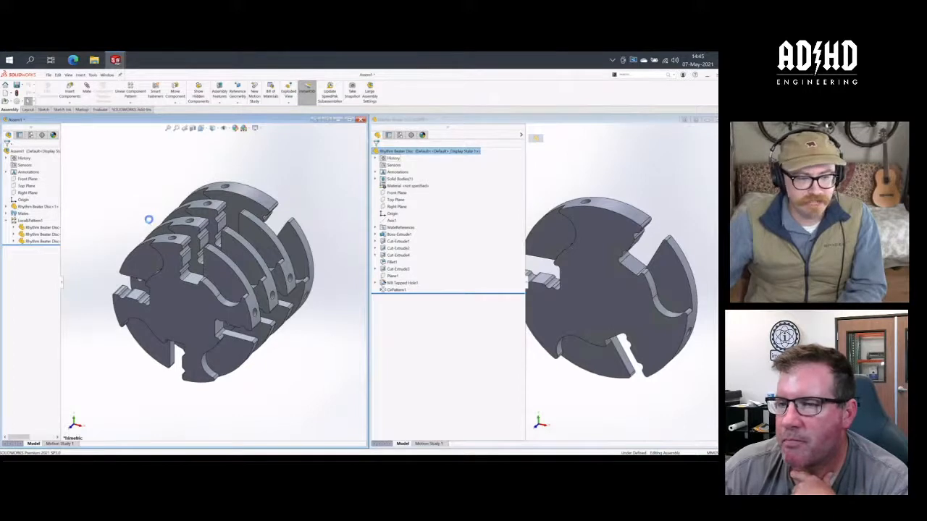
{"action": "mouse_move", "coordinate": [155, 205]}
{"action": "middle_mouse_down"}
{"action": "mouse_move", "coordinate": [114, 203]}
{"action": "mouse_move", "coordinate": [149, 207]}
{"action": "middle_mouse_up"}
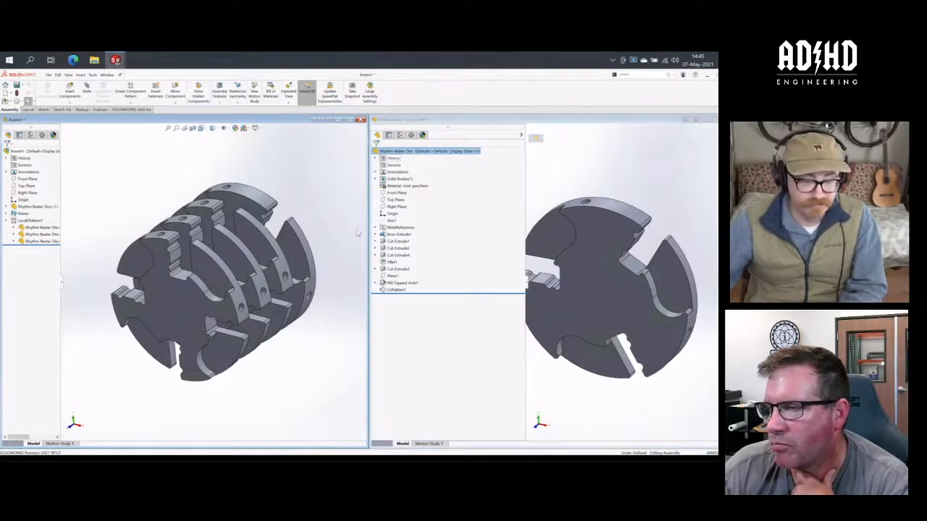
- Bring up 3DSearch and clear the previous search term
{"action": "left_click", "coordinate": [716, 127]}
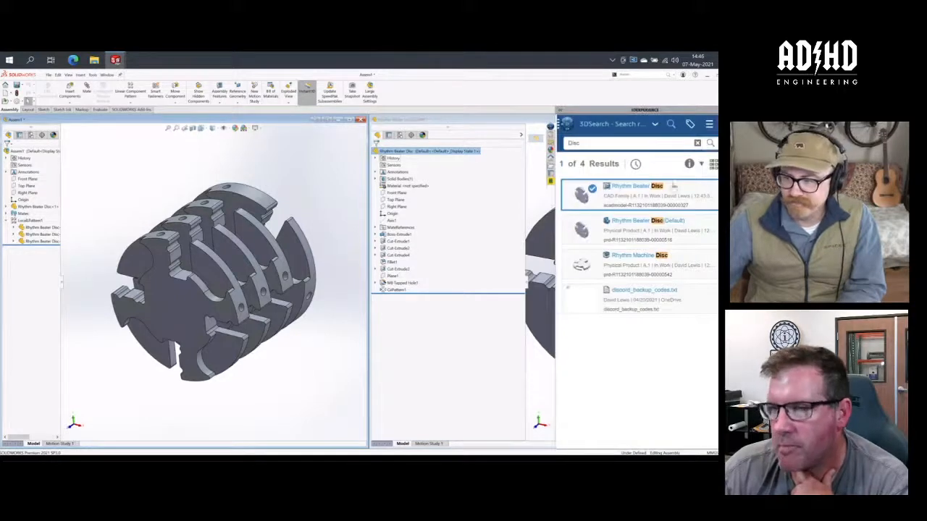
{"action": "left_click", "coordinate": [599, 149]}
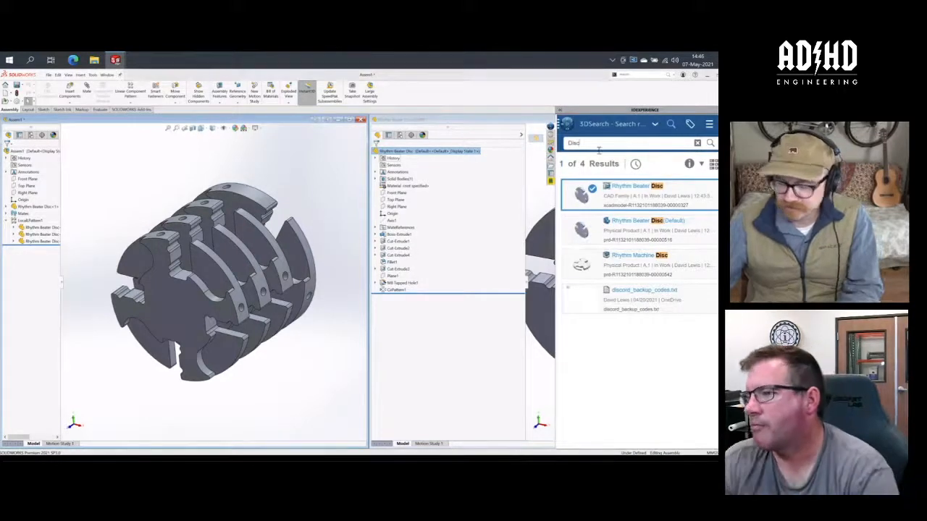
{"action": "key", "text": "BackSpace"}
{"action": "key", "text": "BackSpace"}
{"action": "key", "text": "BackSpace"}
{"action": "key", "text": "BackSpace"}
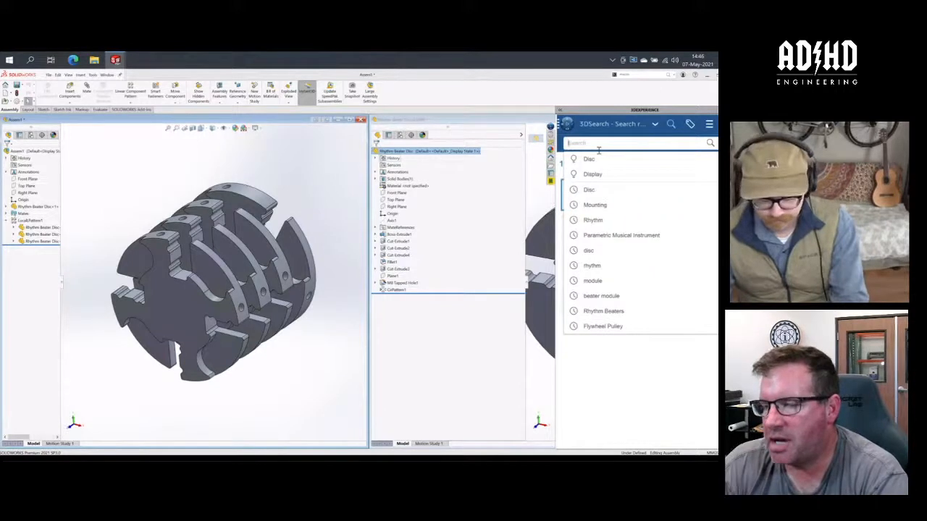
{"action": "type", "text": "dru"}
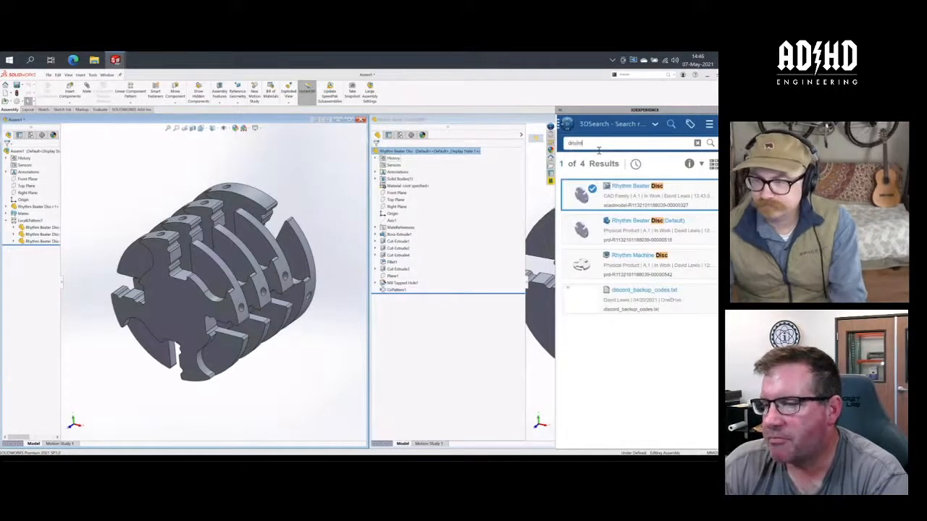
{"action": "type", "text": "m"}
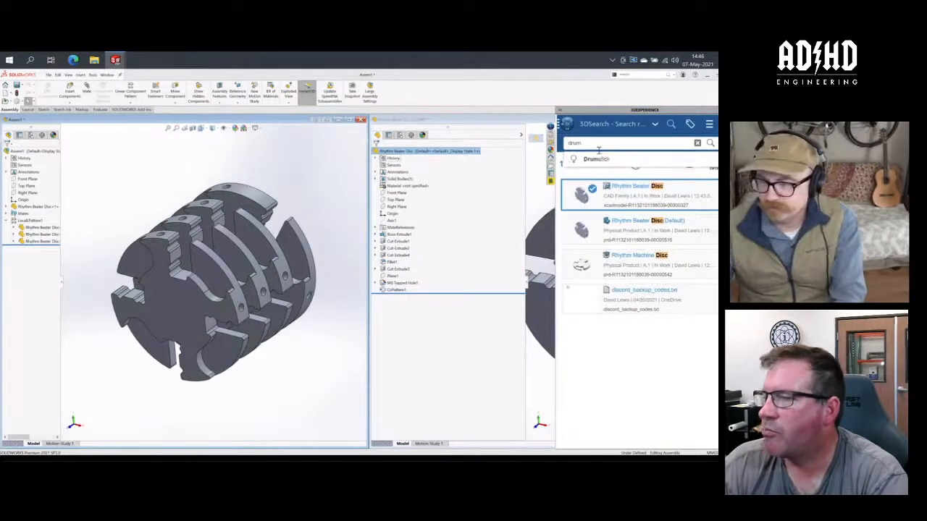
{"action": "key", "text": "Down"}
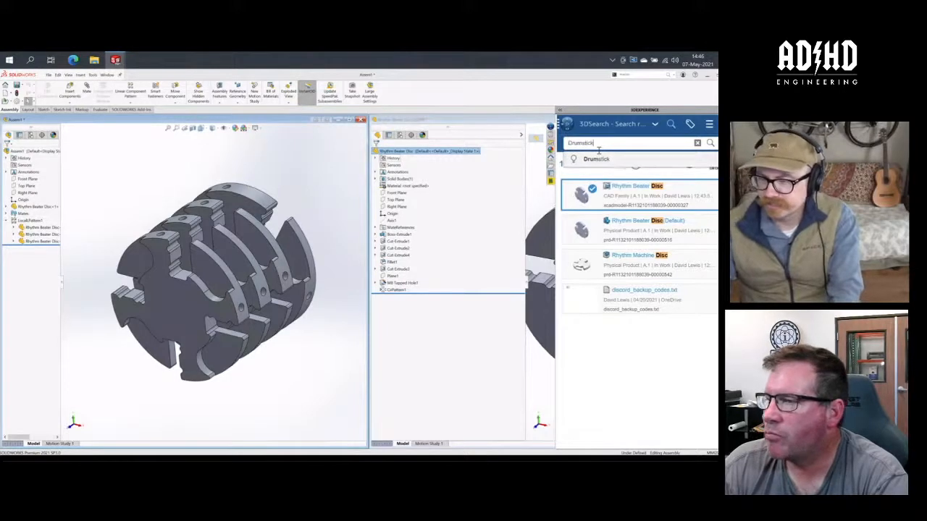
{"action": "key", "text": "BackSpace"}
{"action": "key", "text": "BackSpace"}
{"action": "key", "text": "BackSpace"}
{"action": "key", "text": "BackSpace"}
{"action": "key", "text": "BackSpace"}
{"action": "key", "text": "BackSpace"}
{"action": "key", "text": "BackSpace"}
{"action": "key", "text": "BackSpace"}
{"action": "key", "text": "BackSpace"}
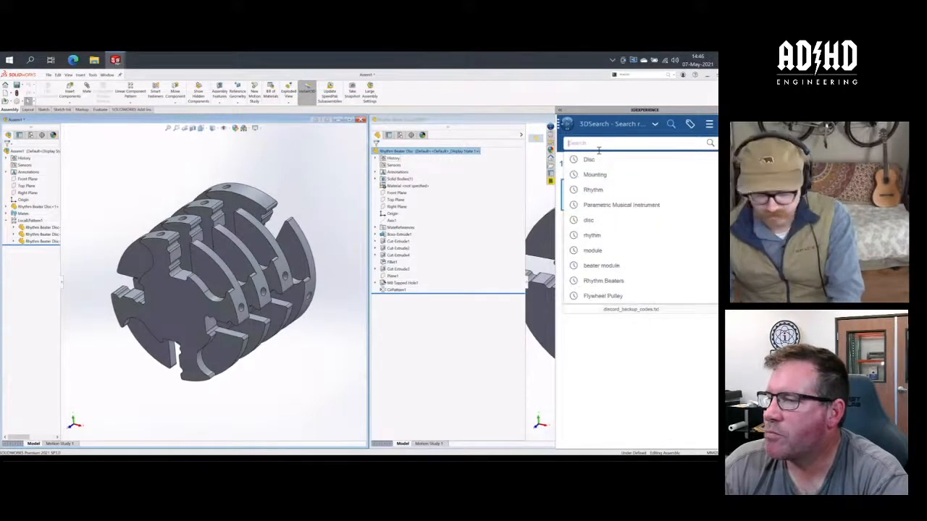
- Search the 3DEXPERIENCE platform for "Rhythm"
{"action": "type", "text": "Rhythm"}
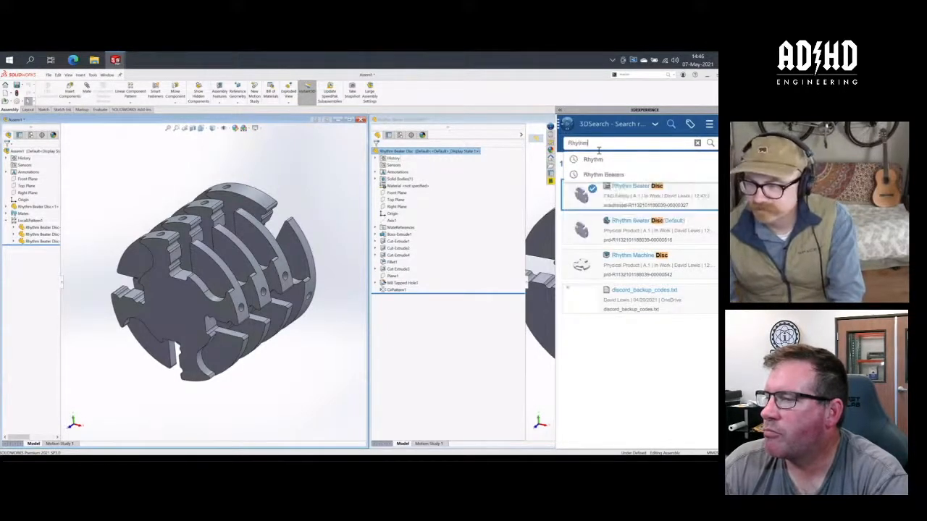
{"action": "key", "text": "Return"}
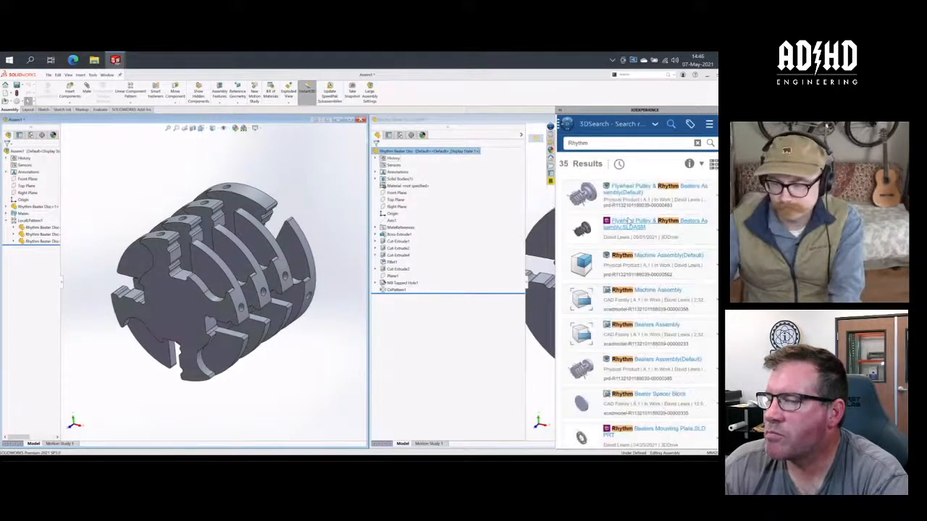
- Look through the Rhythm search results for further components to add to the assembly
{"action": "scroll", "coordinate": [636, 238], "scroll_direction": "down", "scroll_amount": 1}
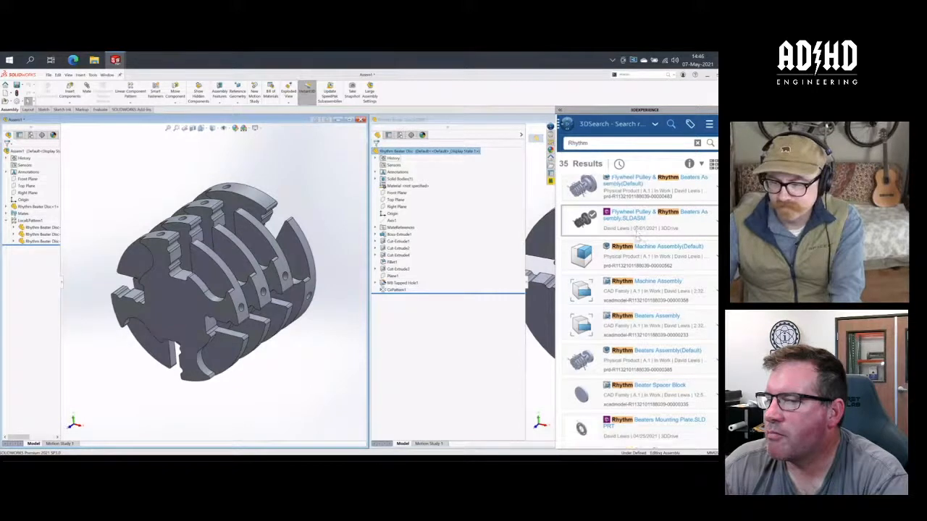
{"action": "scroll", "coordinate": [641, 244], "scroll_direction": "down", "scroll_amount": 5}
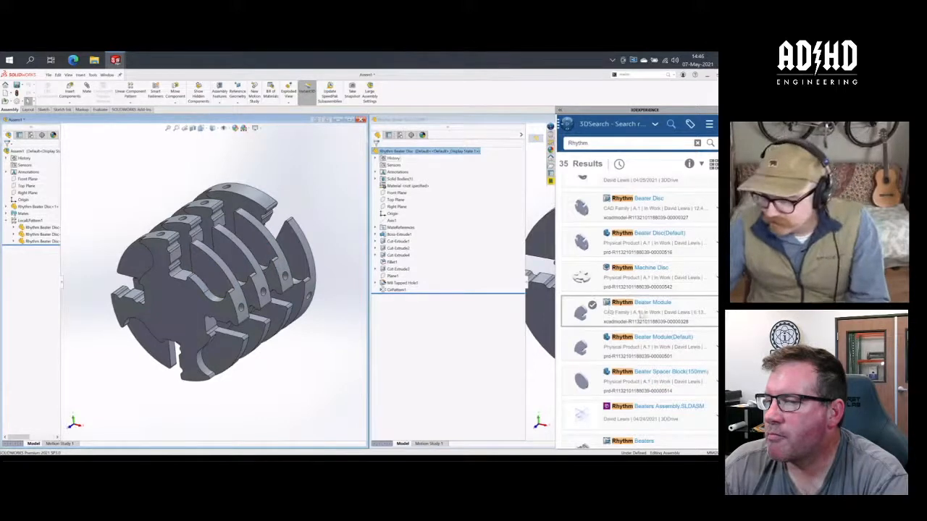
{"action": "scroll", "coordinate": [622, 313], "scroll_direction": "down", "scroll_amount": 5}
{"action": "scroll", "coordinate": [641, 315], "scroll_direction": "down", "scroll_amount": 3}
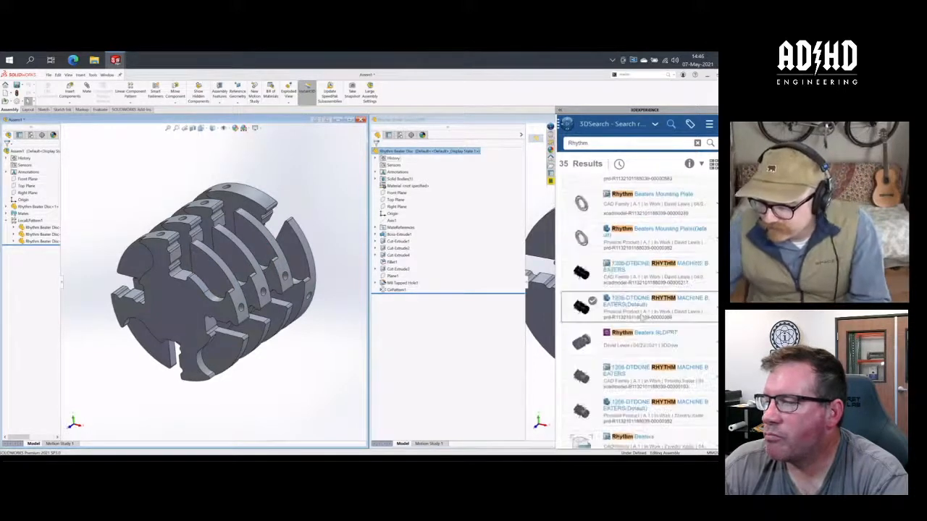
{"action": "scroll", "coordinate": [644, 357], "scroll_direction": "down", "scroll_amount": 5}
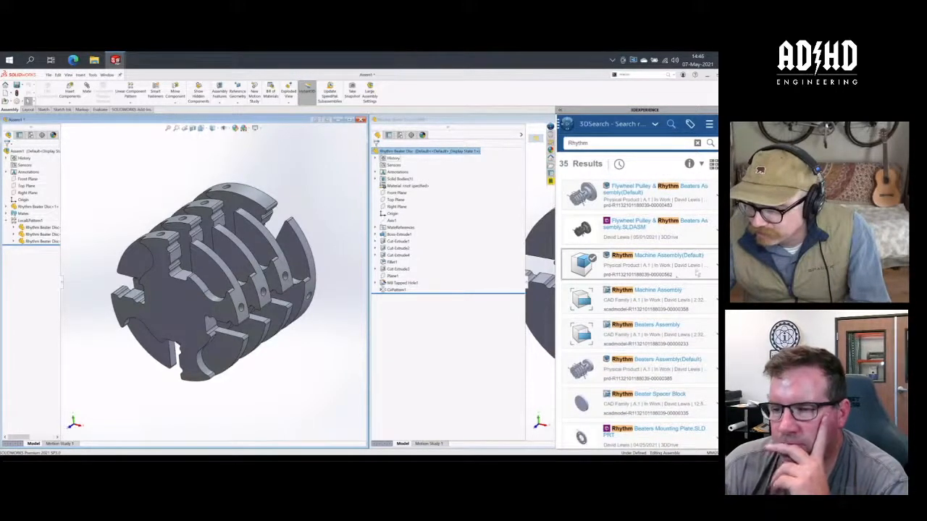
{"action": "scroll", "coordinate": [677, 278], "scroll_direction": "down", "scroll_amount": 2}
{"action": "scroll", "coordinate": [637, 304], "scroll_direction": "down", "scroll_amount": 7}
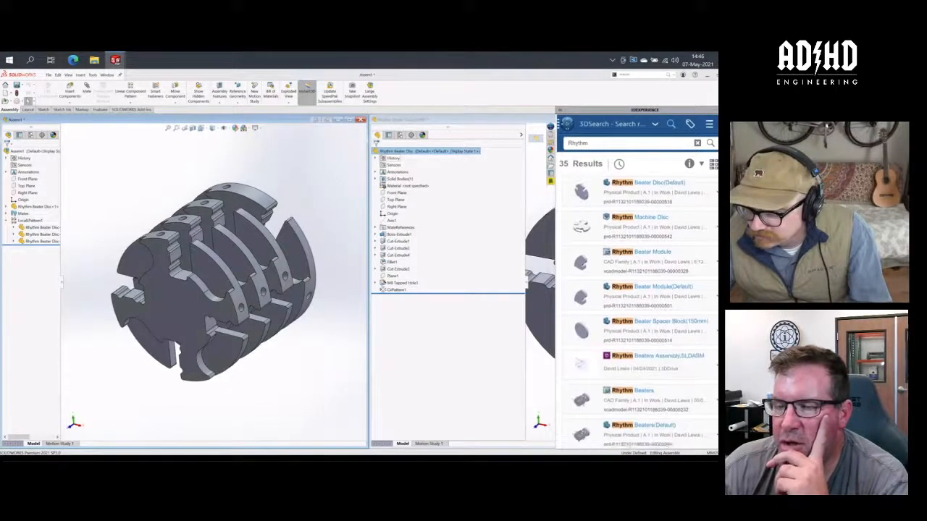
{"action": "scroll", "coordinate": [637, 304], "scroll_direction": "down", "scroll_amount": 2}
{"action": "scroll", "coordinate": [637, 304], "scroll_direction": "down", "scroll_amount": 1}
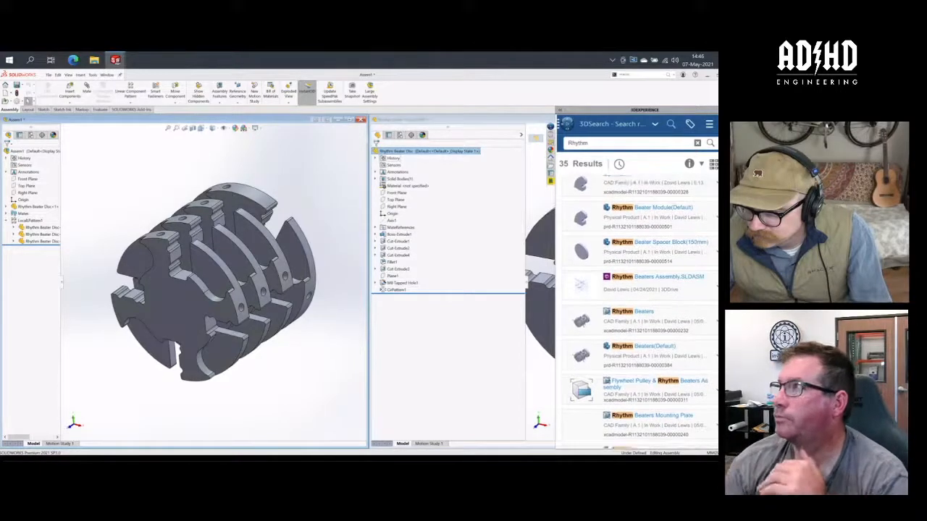
{"action": "scroll", "coordinate": [637, 311], "scroll_direction": "down", "scroll_amount": 4}
{"action": "scroll", "coordinate": [637, 311], "scroll_direction": "down", "scroll_amount": 6}
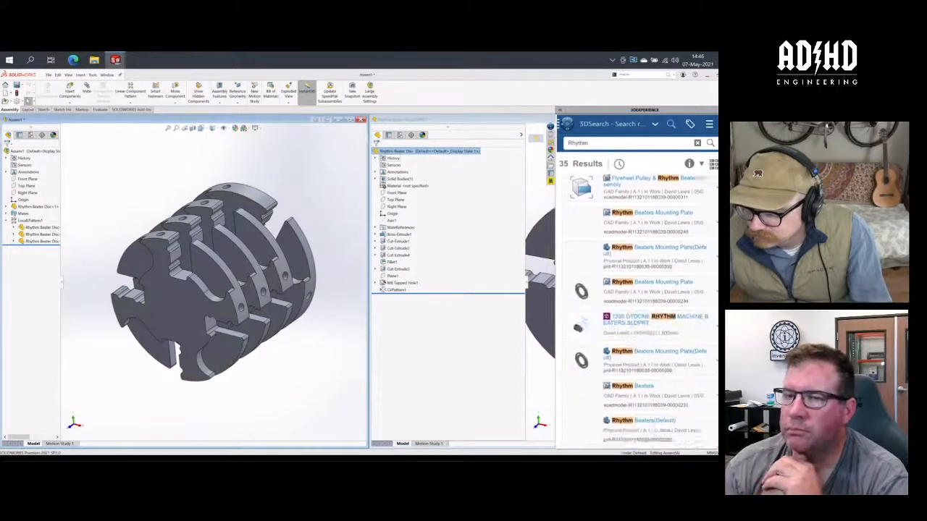
{"action": "scroll", "coordinate": [637, 311], "scroll_direction": "down", "scroll_amount": 5}
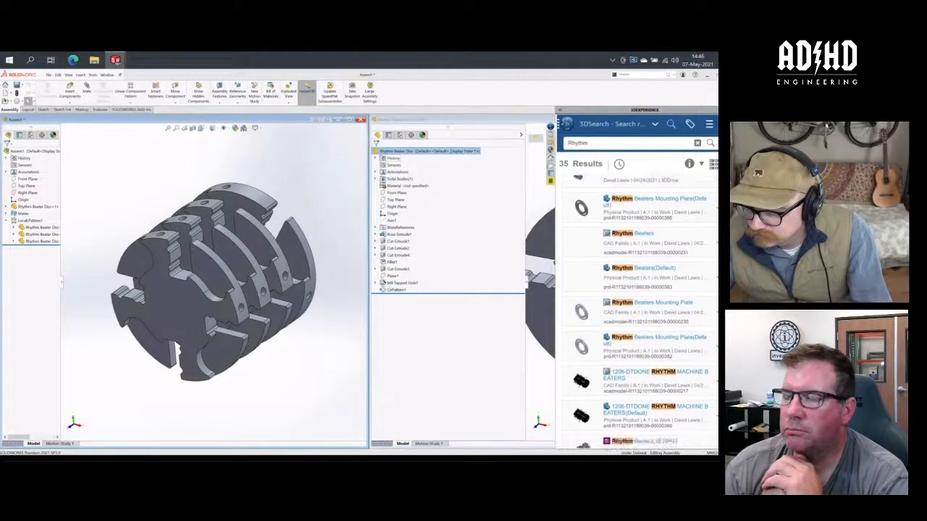
{"action": "scroll", "coordinate": [637, 311], "scroll_direction": "up", "scroll_amount": 15}
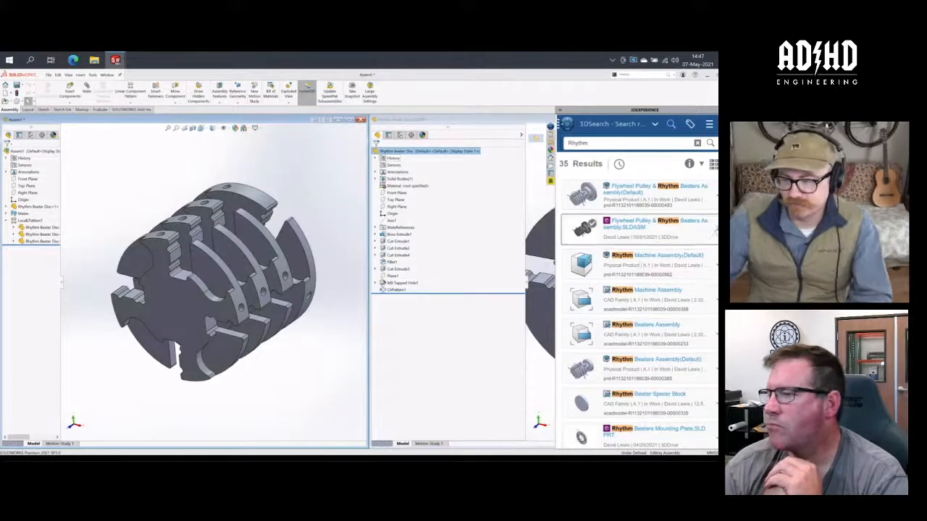
{"action": "scroll", "coordinate": [637, 312], "scroll_direction": "down", "scroll_amount": 1}
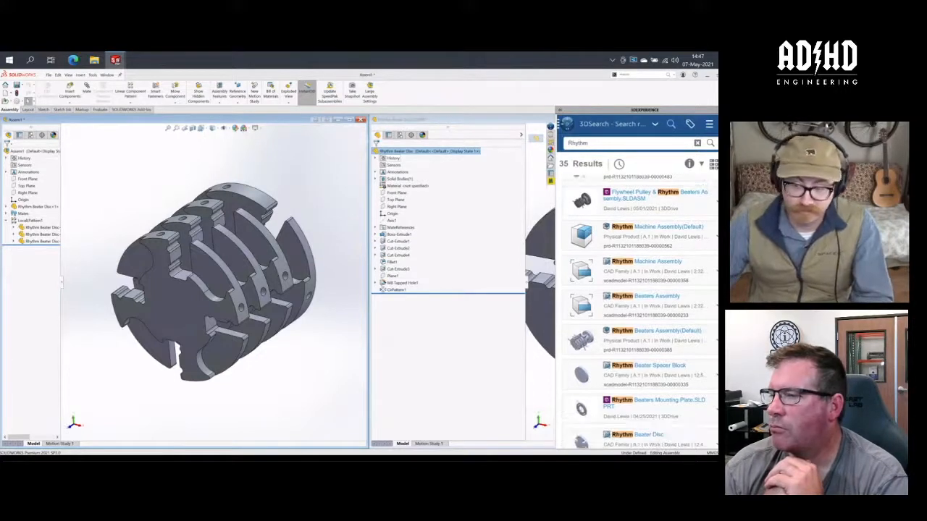
{"action": "scroll", "coordinate": [637, 311], "scroll_direction": "up", "scroll_amount": 1}
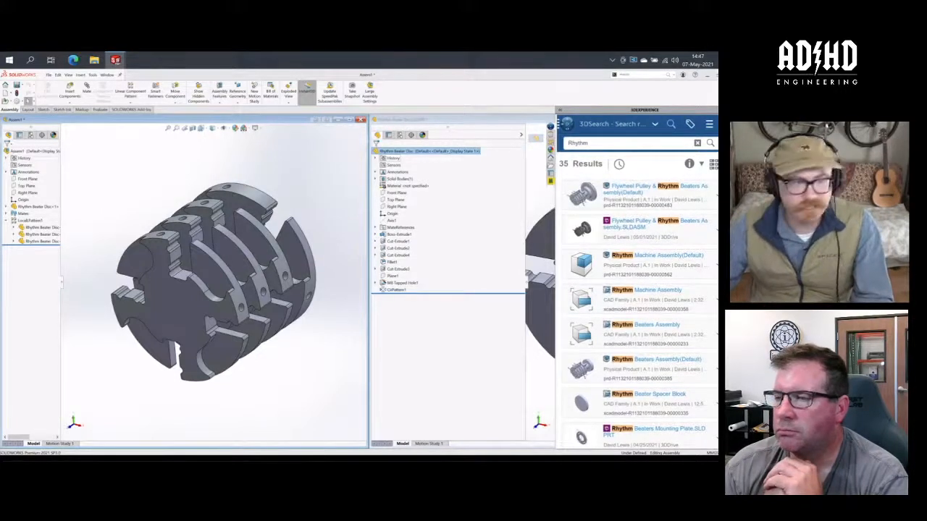
{"action": "mouse_move", "coordinate": [74, 64]}
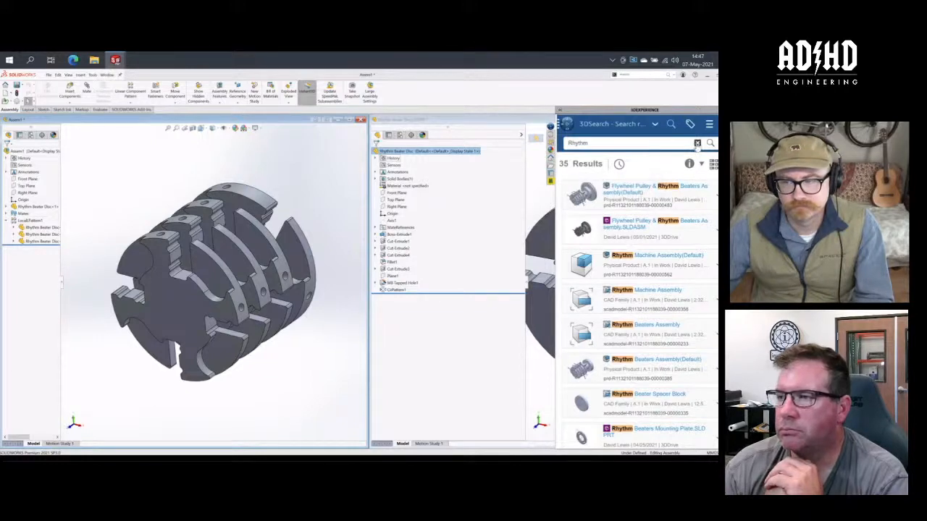
- Clear the search term and display the full list of 3DEXPERIENCE apps and roles
{"action": "left_click", "coordinate": [696, 143]}
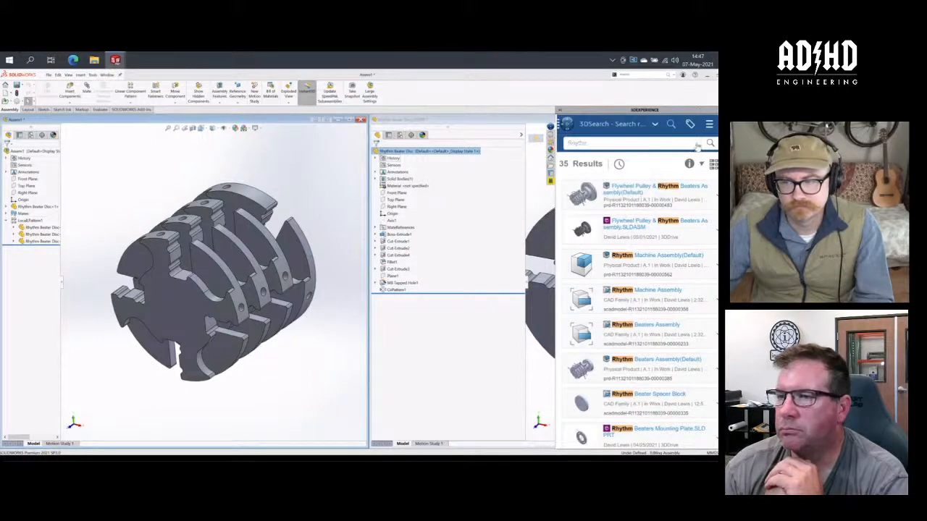
{"action": "left_click", "coordinate": [655, 125]}
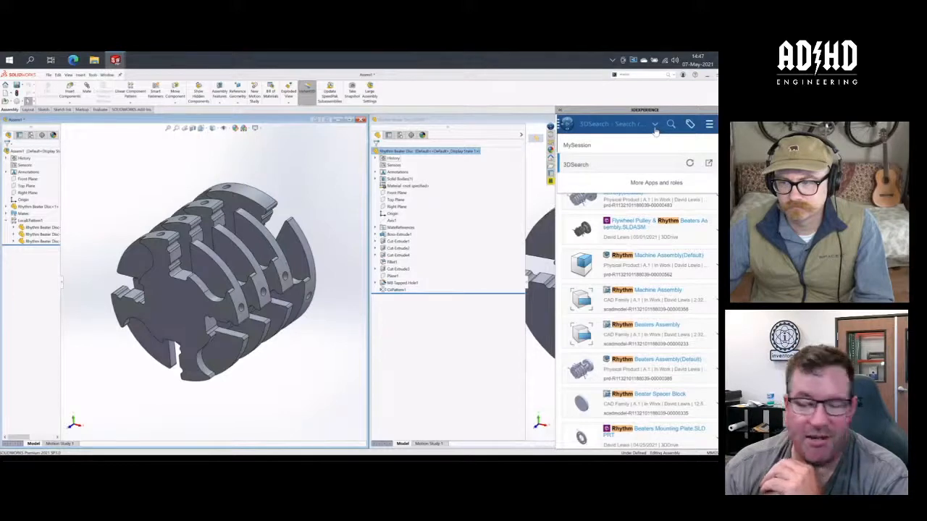
{"action": "left_click", "coordinate": [656, 125]}
{"action": "left_click", "coordinate": [654, 125]}
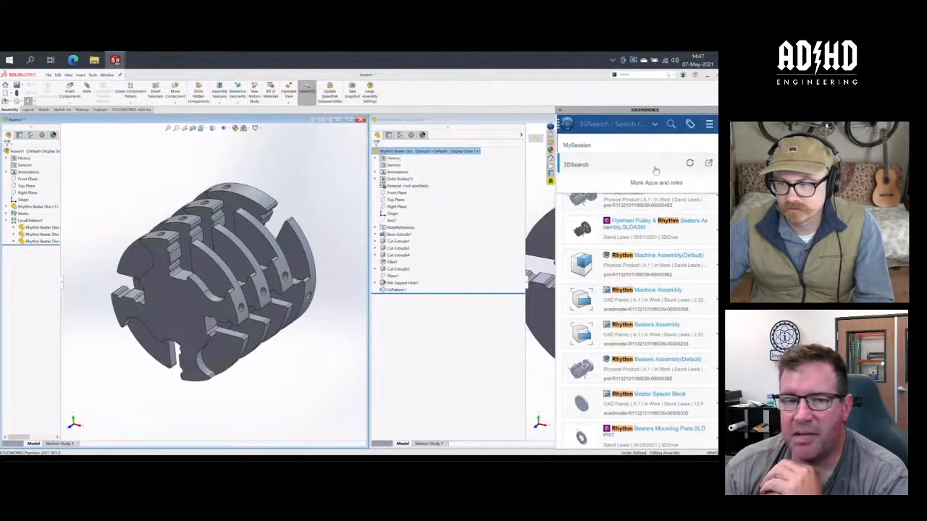
{"action": "left_click", "coordinate": [656, 182]}
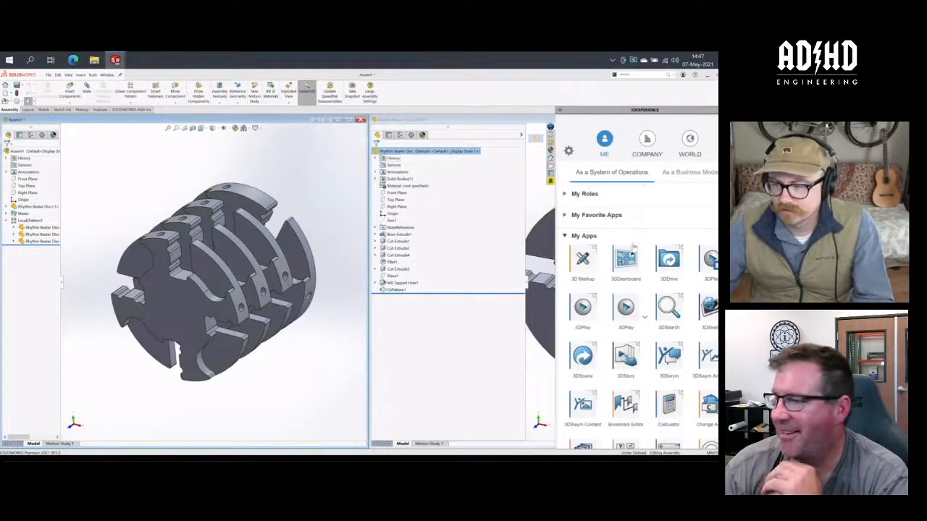
- Look through the available apps under My Apps, and return to 3DSearch
{"action": "scroll", "coordinate": [647, 289], "scroll_direction": "down", "scroll_amount": 1}
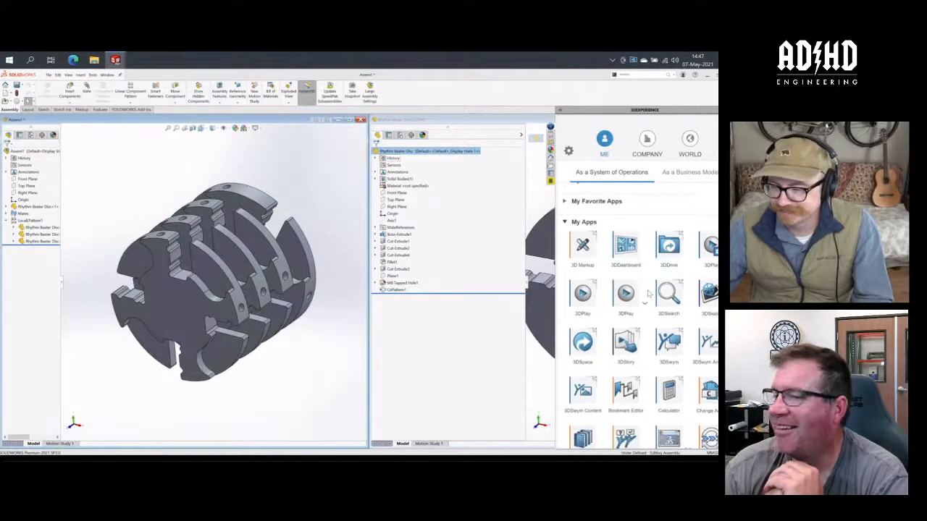
{"action": "scroll", "coordinate": [648, 292], "scroll_direction": "down", "scroll_amount": 2}
{"action": "scroll", "coordinate": [649, 292], "scroll_direction": "down", "scroll_amount": 3}
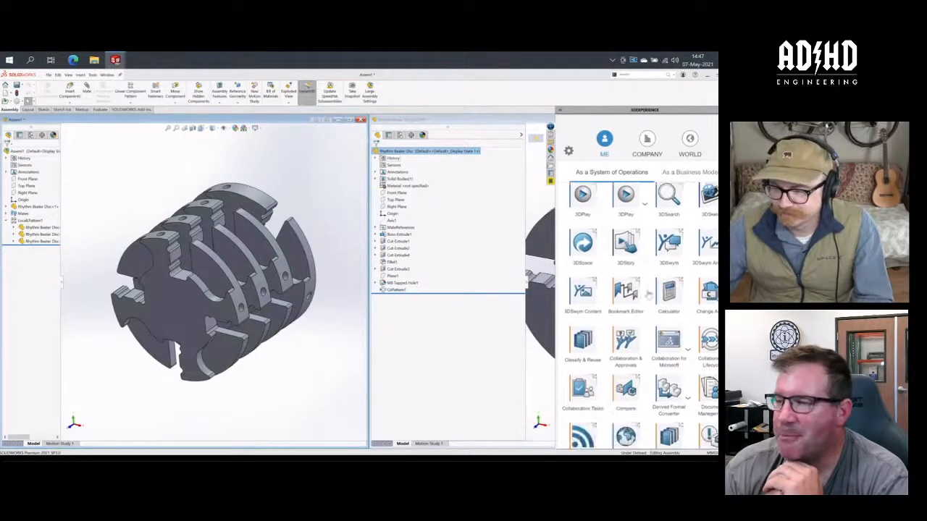
{"action": "scroll", "coordinate": [648, 293], "scroll_direction": "down", "scroll_amount": 7}
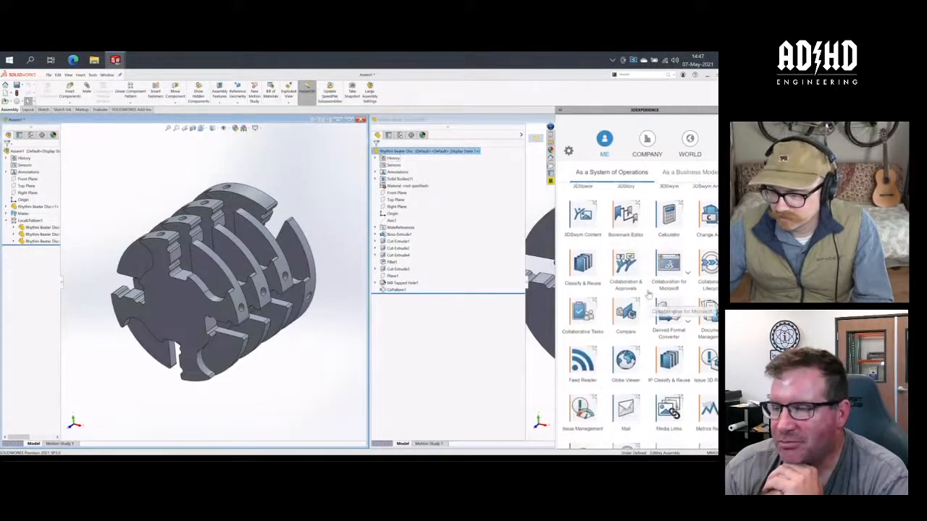
{"action": "scroll", "coordinate": [649, 293], "scroll_direction": "down", "scroll_amount": 3}
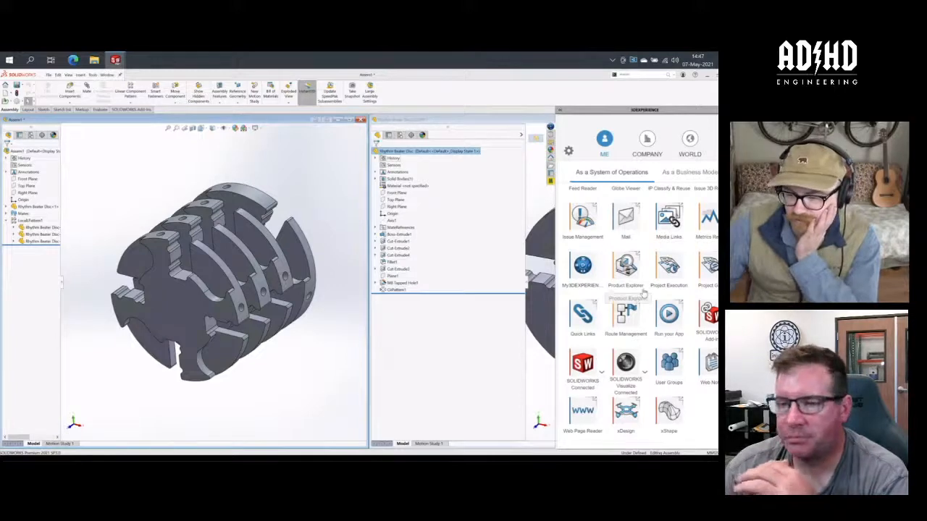
{"action": "scroll", "coordinate": [643, 289], "scroll_direction": "up", "scroll_amount": 7}
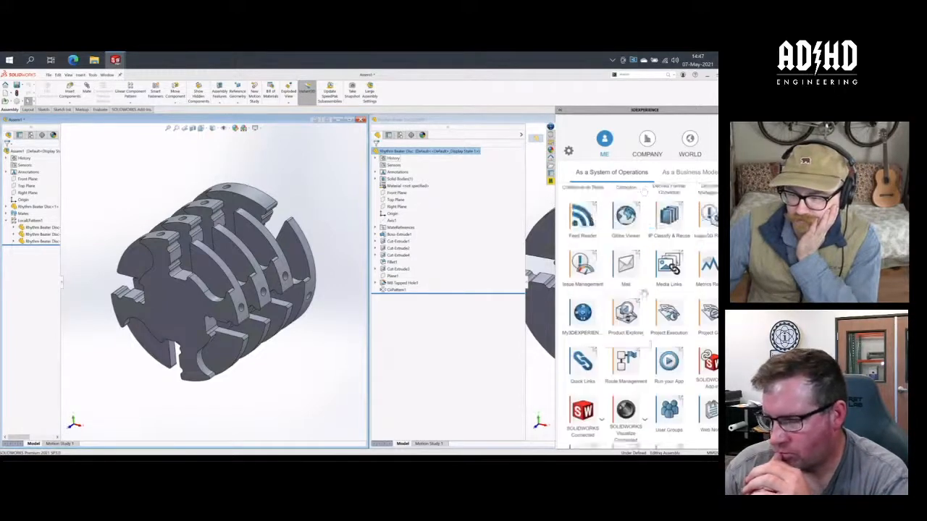
{"action": "scroll", "coordinate": [643, 291], "scroll_direction": "up", "scroll_amount": 1}
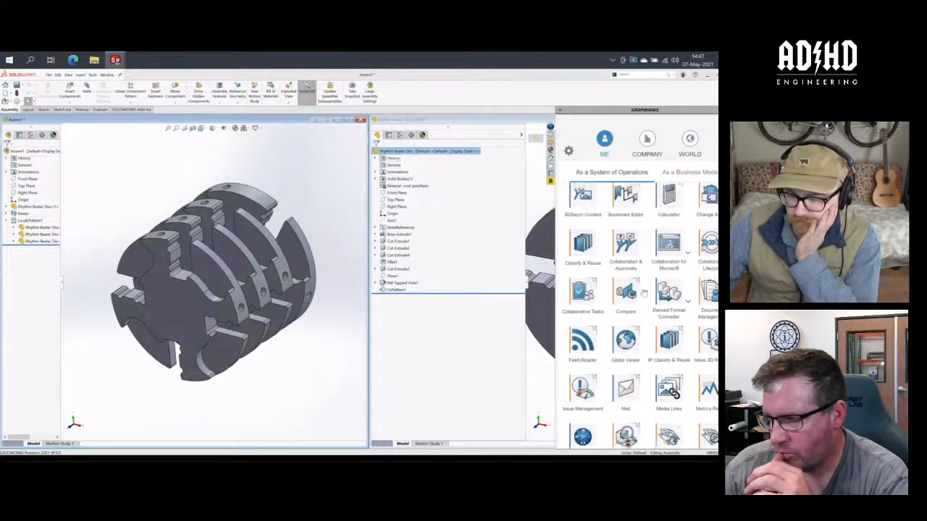
{"action": "scroll", "coordinate": [643, 290], "scroll_direction": "up", "scroll_amount": 1}
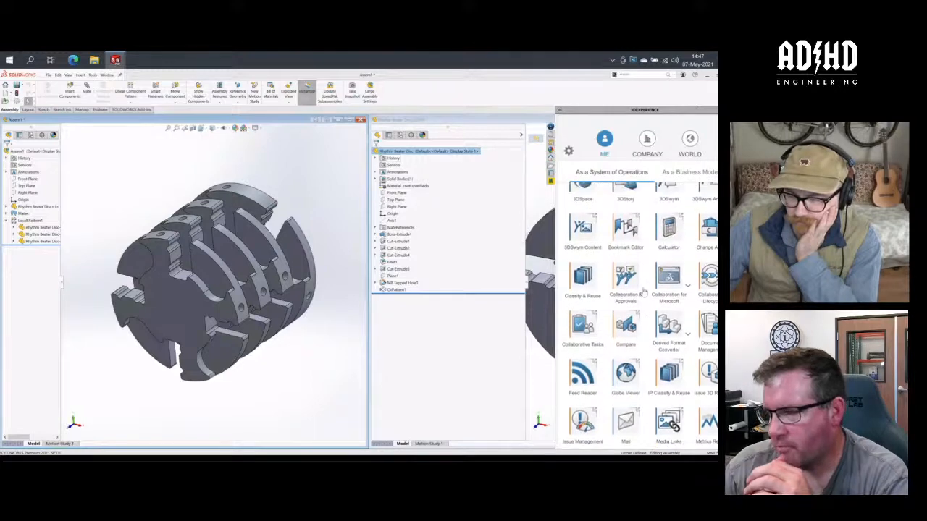
{"action": "scroll", "coordinate": [650, 292], "scroll_direction": "up", "scroll_amount": 2}
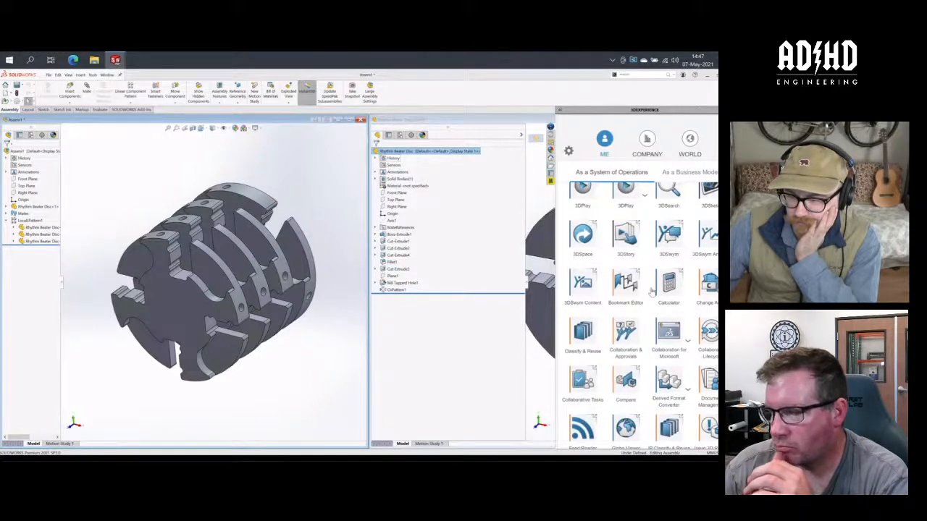
{"action": "scroll", "coordinate": [650, 292], "scroll_direction": "up", "scroll_amount": 4}
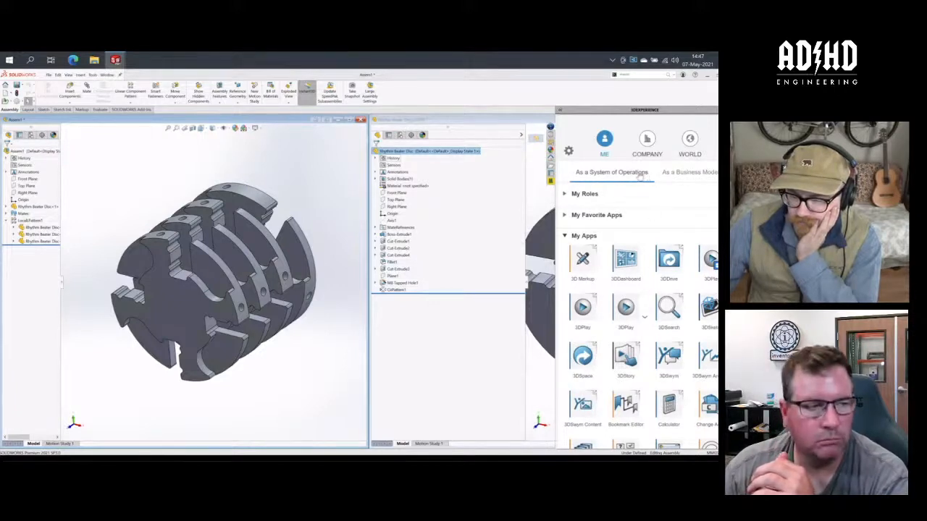
{"action": "left_click", "coordinate": [668, 307]}
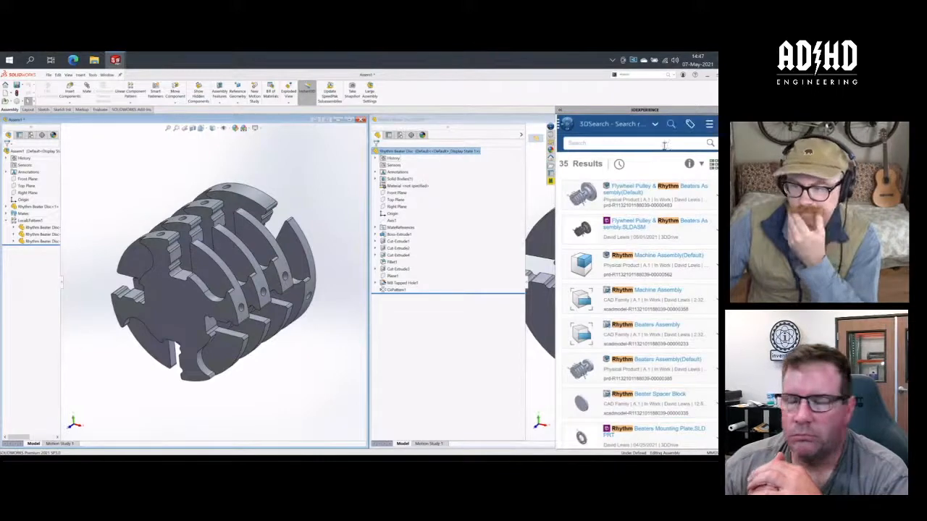
- Search the 3DEXPERIENCE platform for "drum" and open the Drumstick Tip Assembly in SOLIDWORKS
{"action": "left_click", "coordinate": [658, 143]}
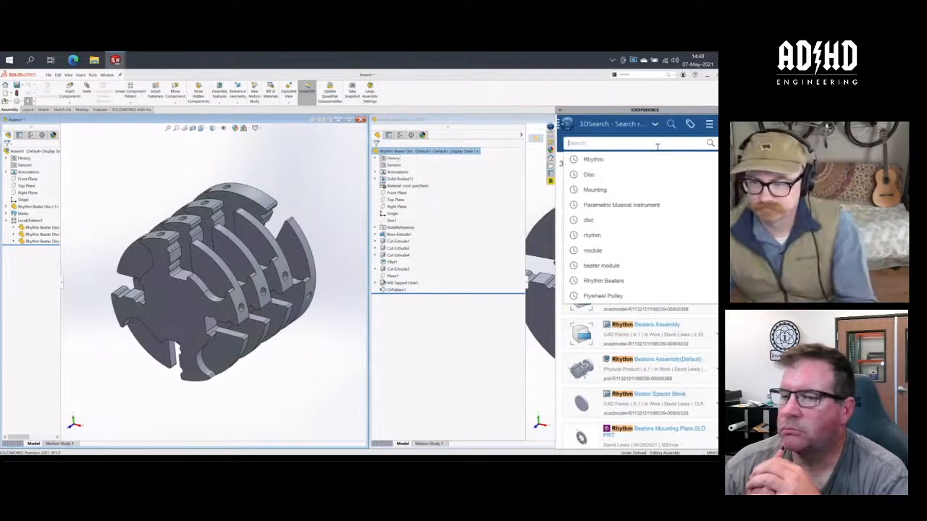
{"action": "type", "text": "drum"}
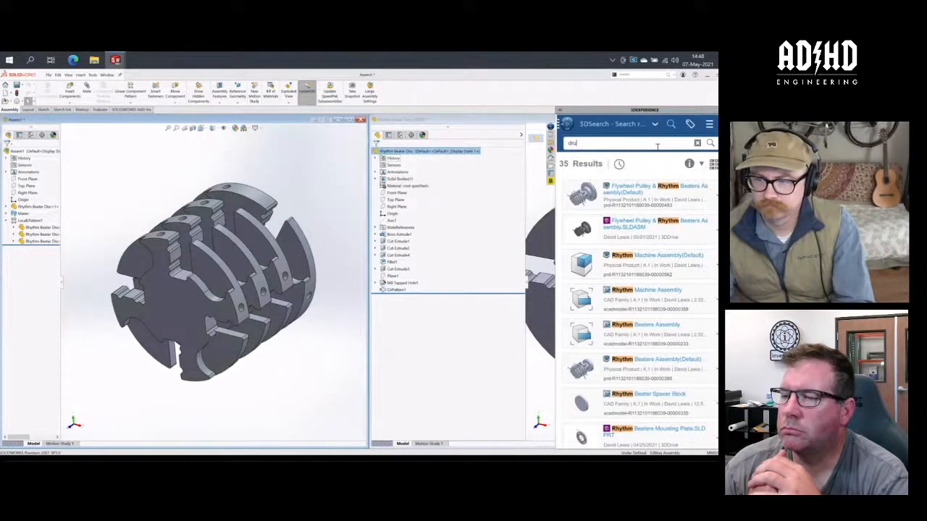
{"action": "key", "text": "Return"}
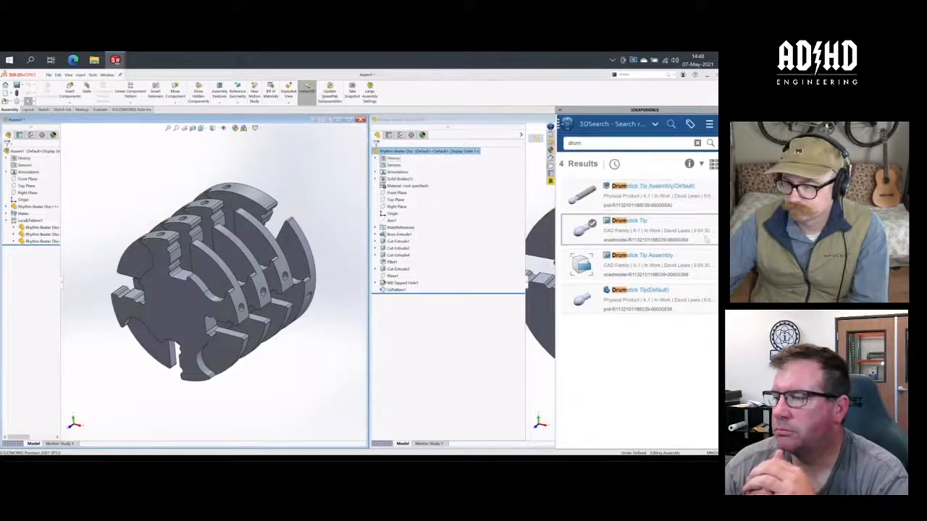
{"action": "right_click", "coordinate": [661, 271]}
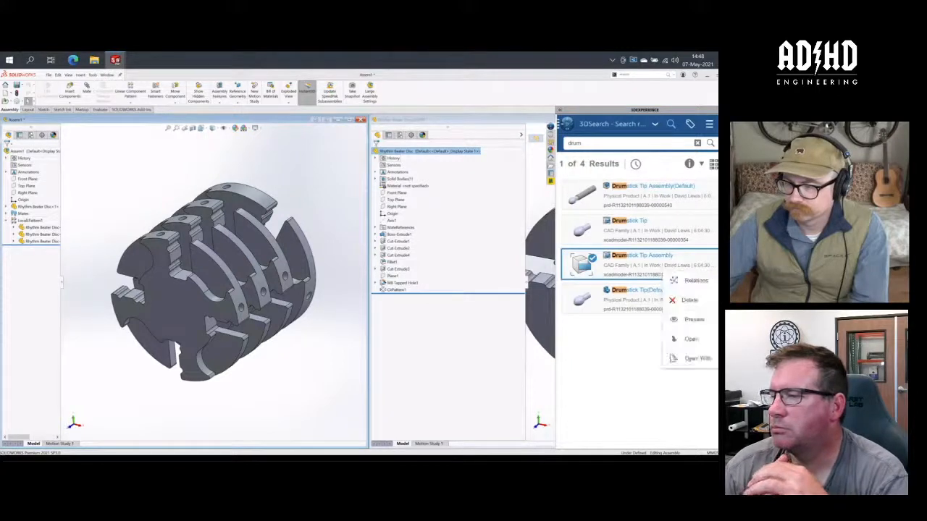
{"action": "left_click", "coordinate": [700, 335]}
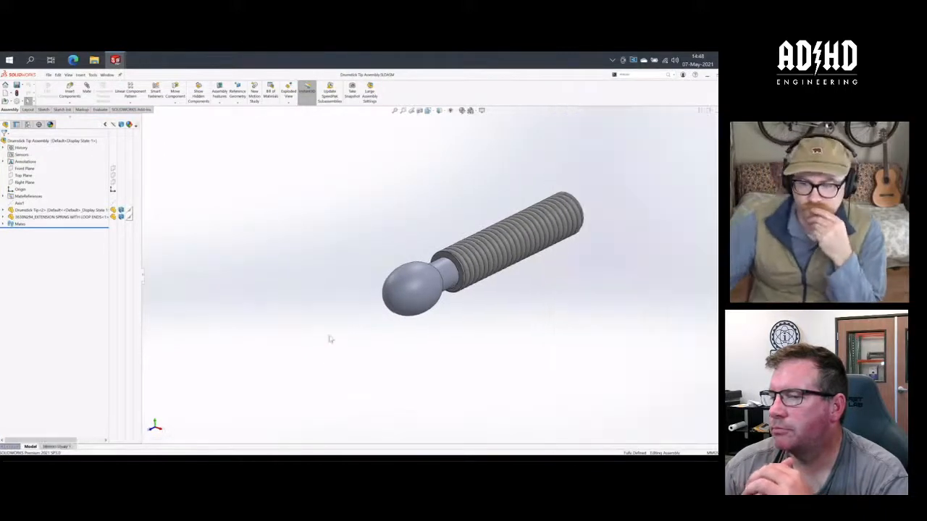
{"action": "scroll", "coordinate": [606, 212], "scroll_direction": "down", "scroll_amount": 3}
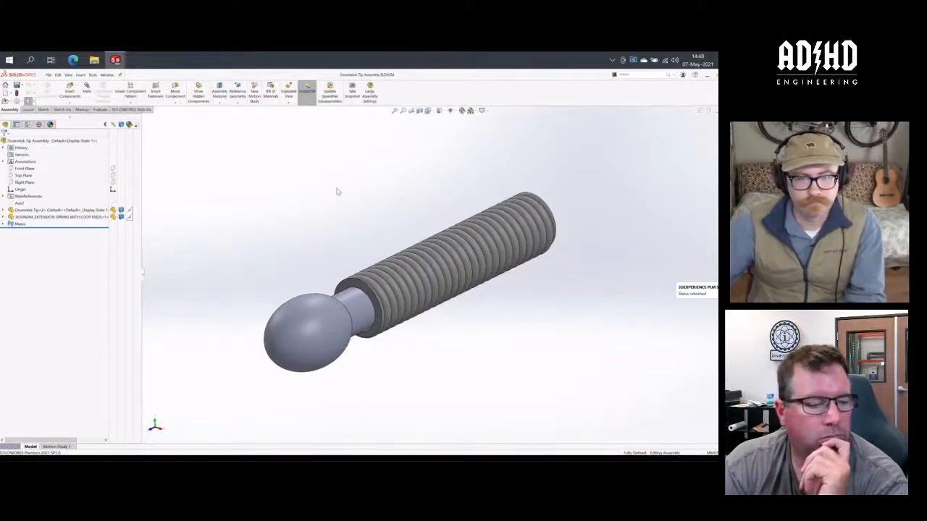
- Check the open Rhythm Machine Assembly, and return to the Assem1 document with the stacked beater discs
{"action": "mouse_move", "coordinate": [123, 63]}
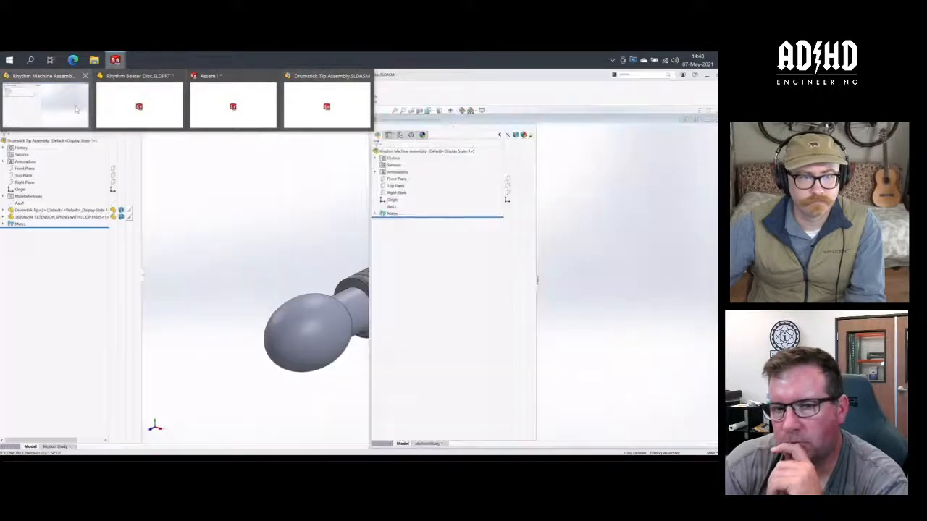
{"action": "left_click", "coordinate": [76, 109]}
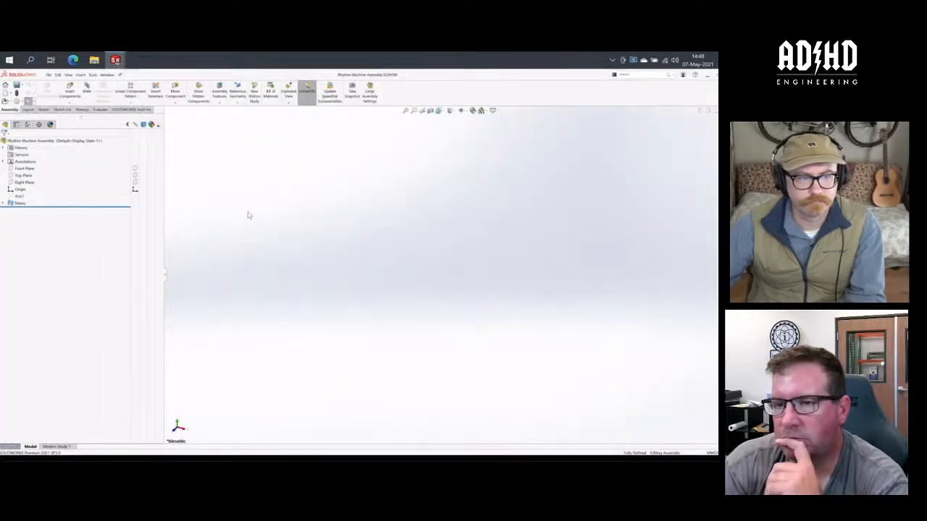
{"action": "key", "text": "super+s"}
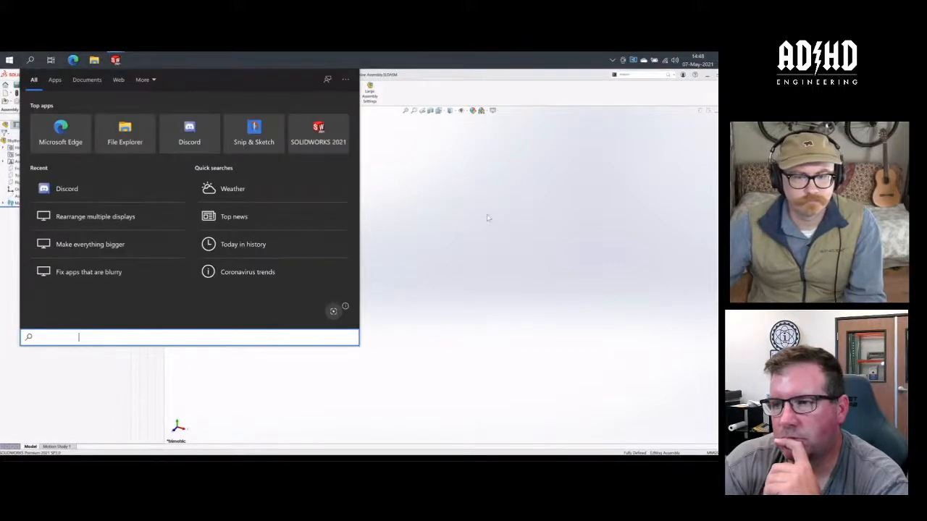
{"action": "left_click", "coordinate": [457, 228]}
{"action": "key", "text": "ctrl+Tab"}
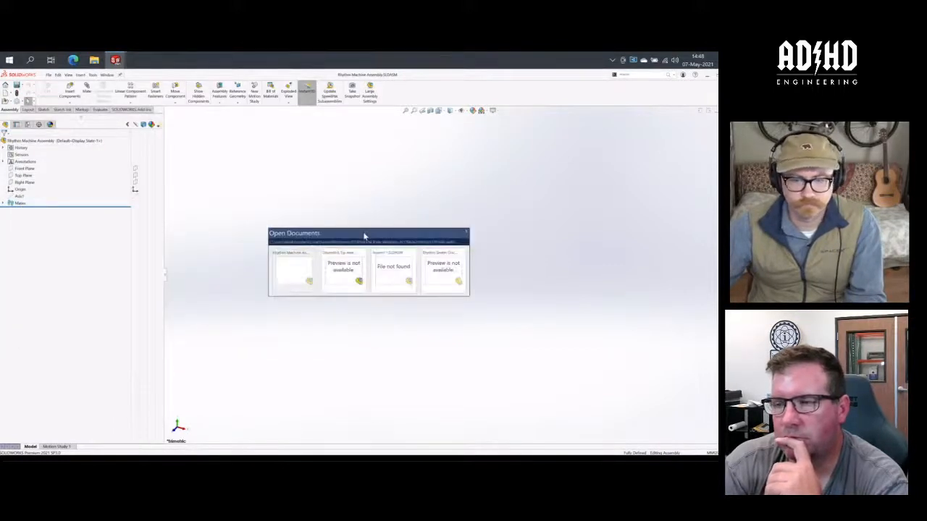
{"action": "left_click", "coordinate": [390, 289]}
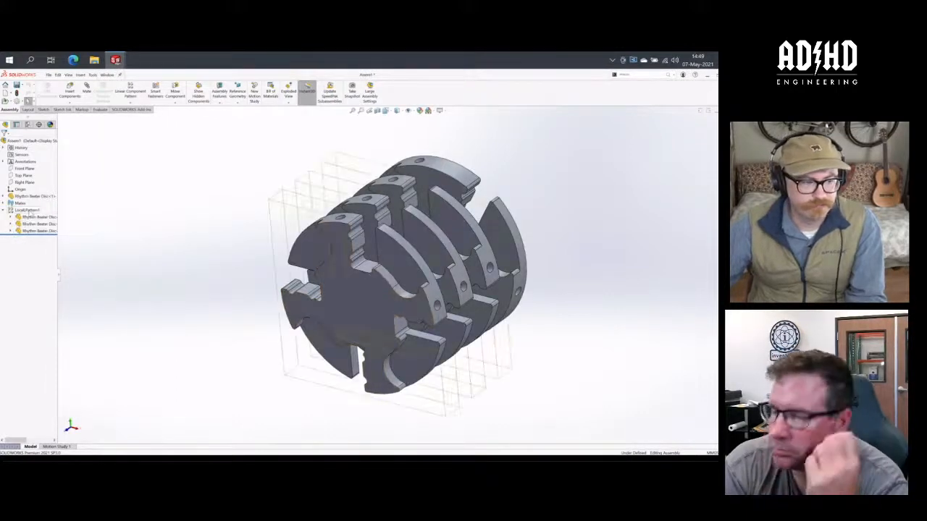
- Try dissolving the local linear pattern of Rhythm Beater Discs into individual components, and undo it
{"action": "right_click", "coordinate": [32, 210]}
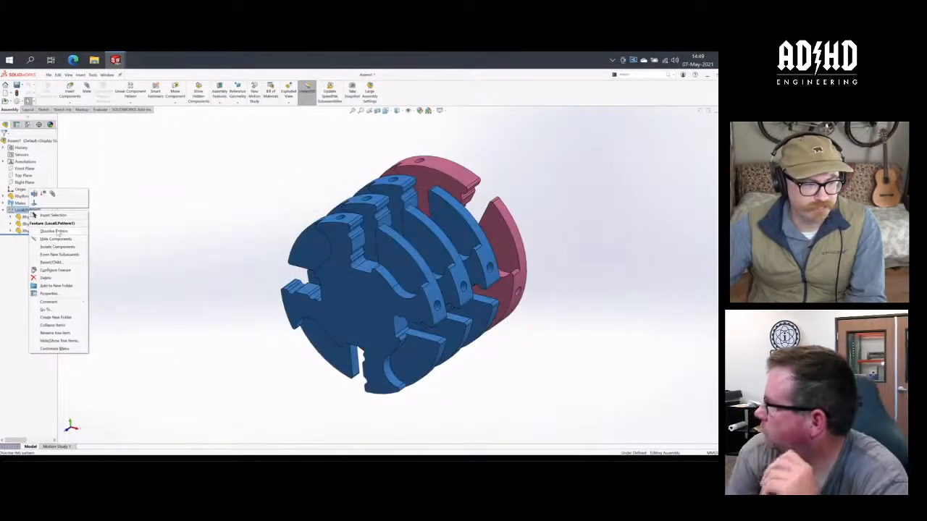
{"action": "left_click", "coordinate": [53, 230]}
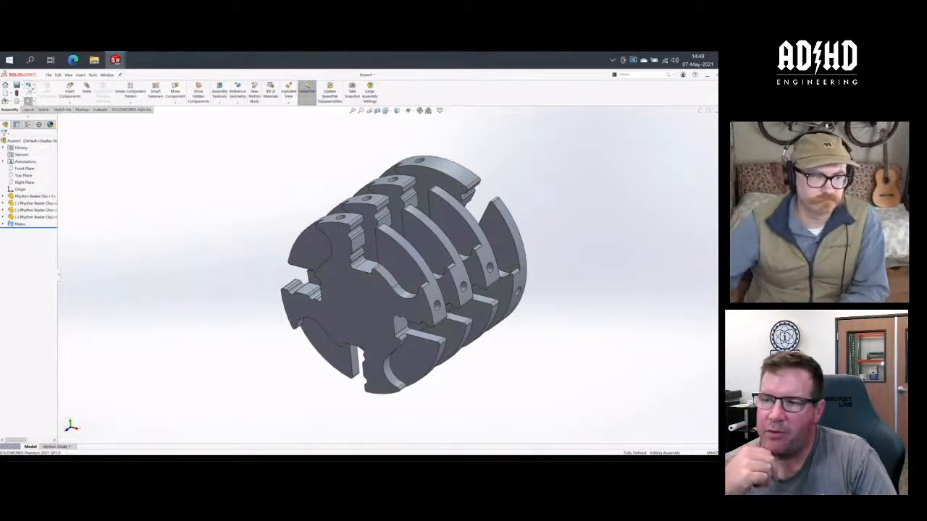
{"action": "left_click", "coordinate": [28, 85]}
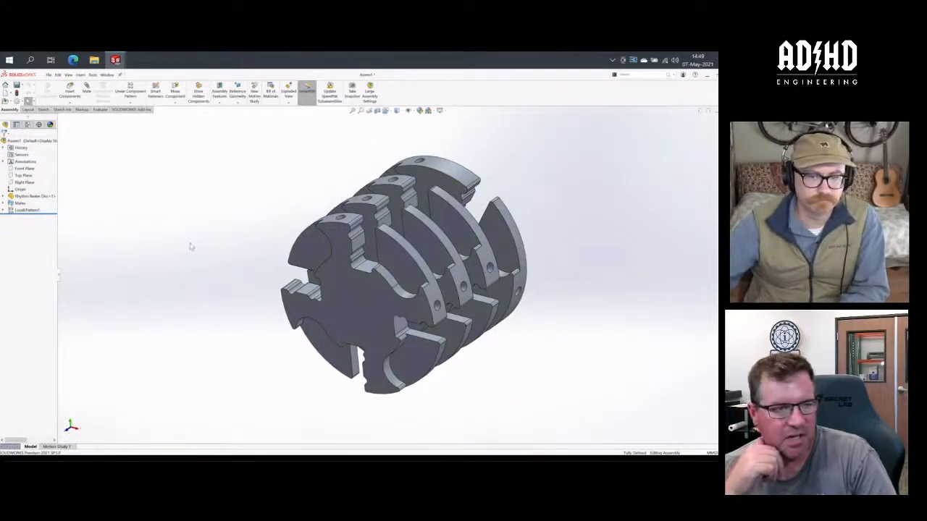
{"action": "middle_click_drag", "start_coordinate": [191, 246], "coordinate": [192, 244]}
{"action": "scroll", "coordinate": [192, 246], "scroll_direction": "down", "scroll_amount": 2}
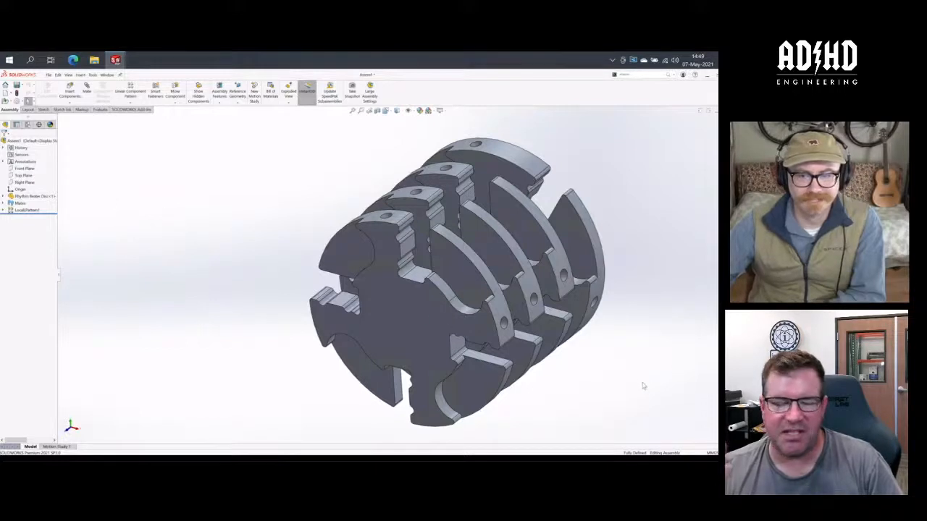
{"action": "scroll", "coordinate": [604, 382], "scroll_direction": "up", "scroll_amount": 1}
{"action": "key", "text": "ctrl+7"}
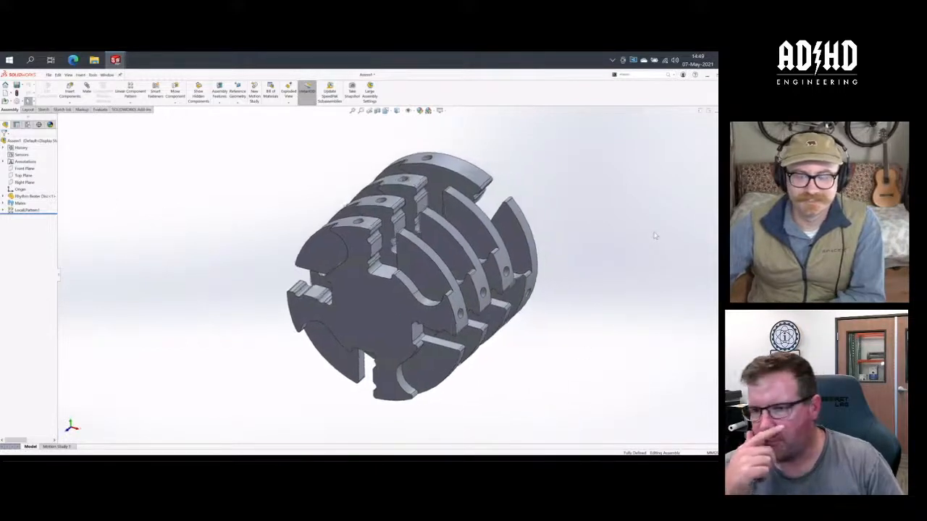
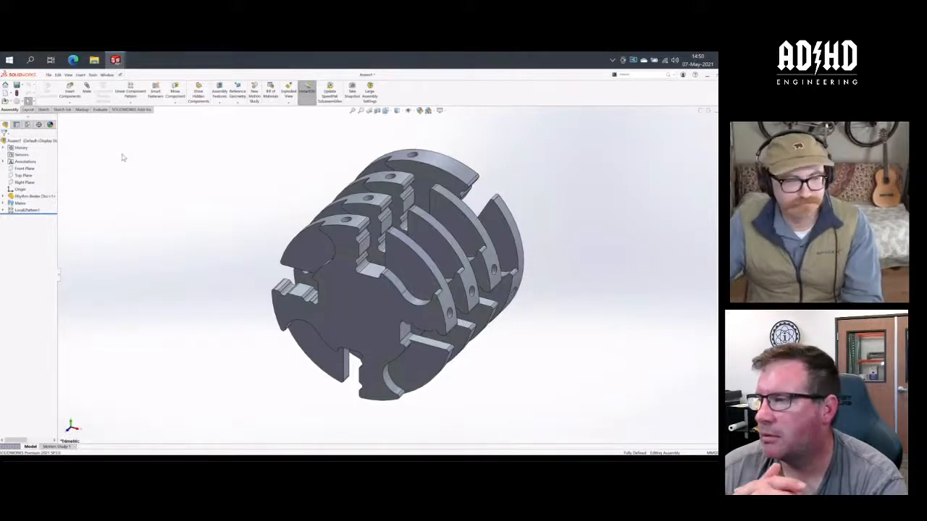
{"action": "key", "text": "super+Tab"}
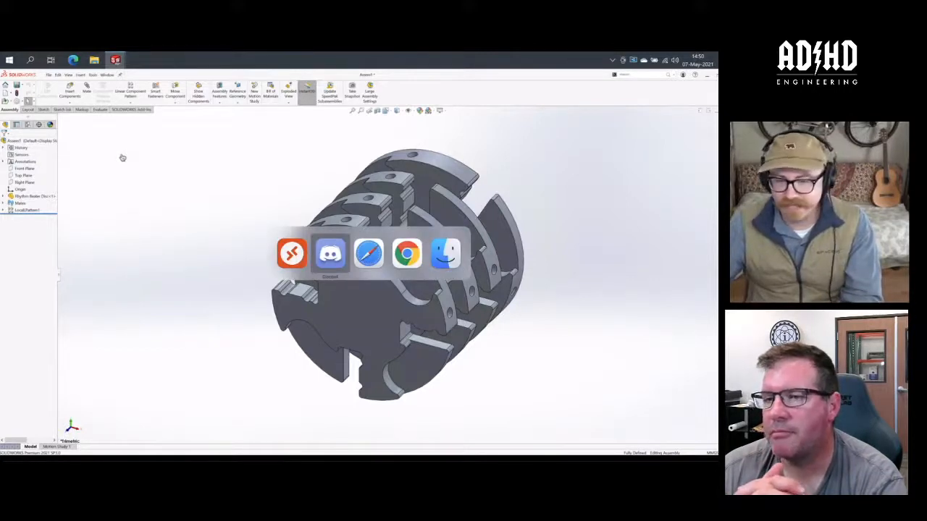
{"action": "key", "text": "super+Tab"}
{"action": "key", "text": "super+Tab"}
{"action": "key", "text": "super+Tab"}
{"action": "key", "text": "super+Tab"}
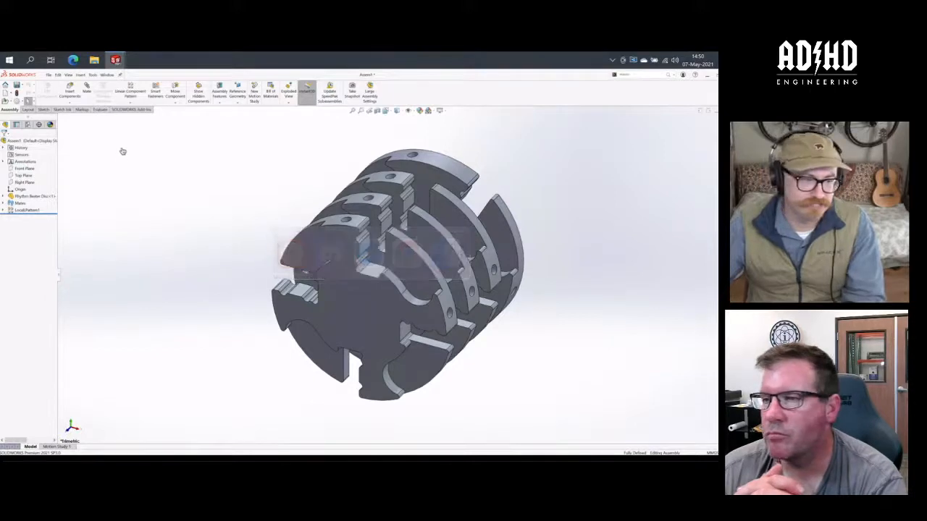
{"action": "key", "text": "super+s"}
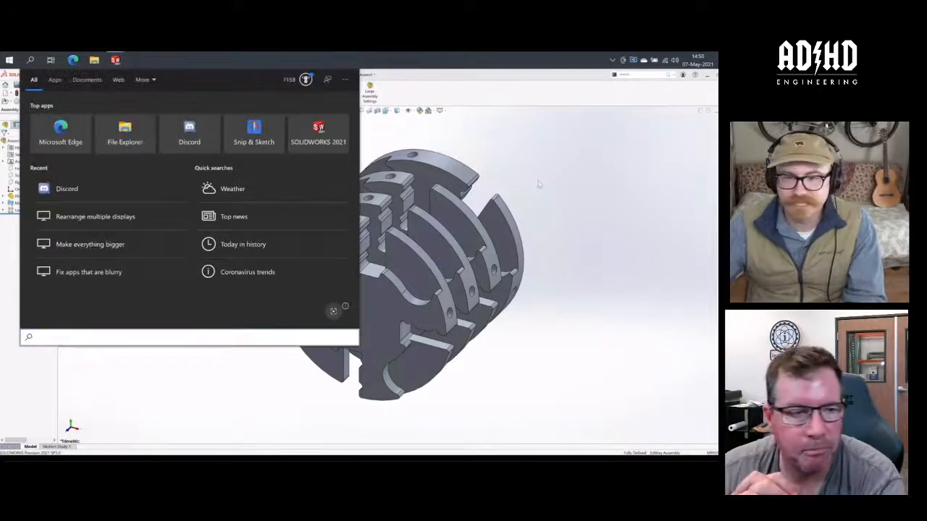
{"action": "key", "text": "Escape"}
- Switch to the Drumstick Tip Assembly and check its extension spring component in the model and in the McMaster-Carr component list
{"action": "mouse_move", "coordinate": [117, 65]}
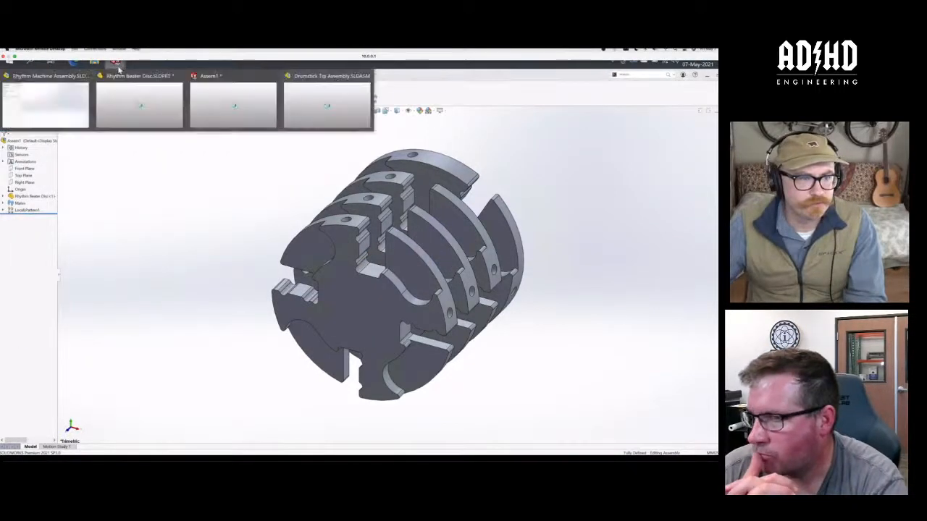
{"action": "left_click", "coordinate": [296, 115]}
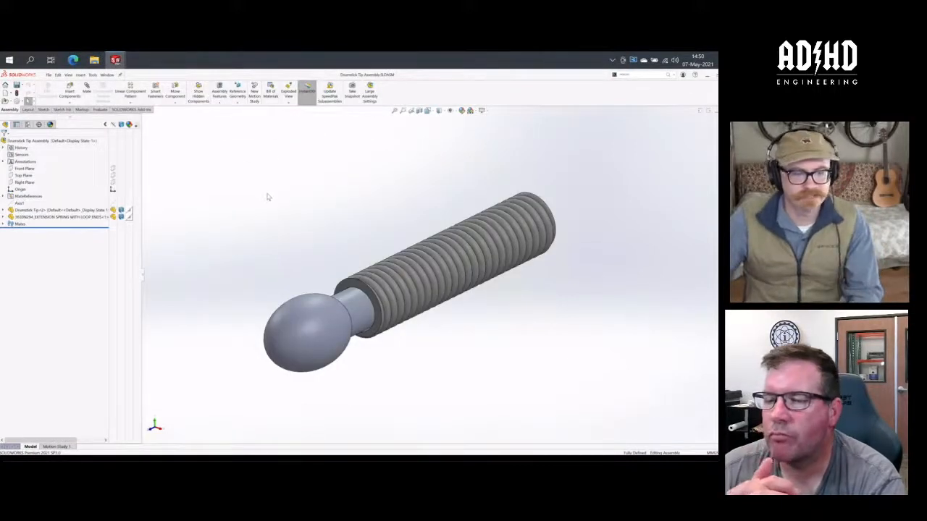
{"action": "left_click", "coordinate": [85, 220]}
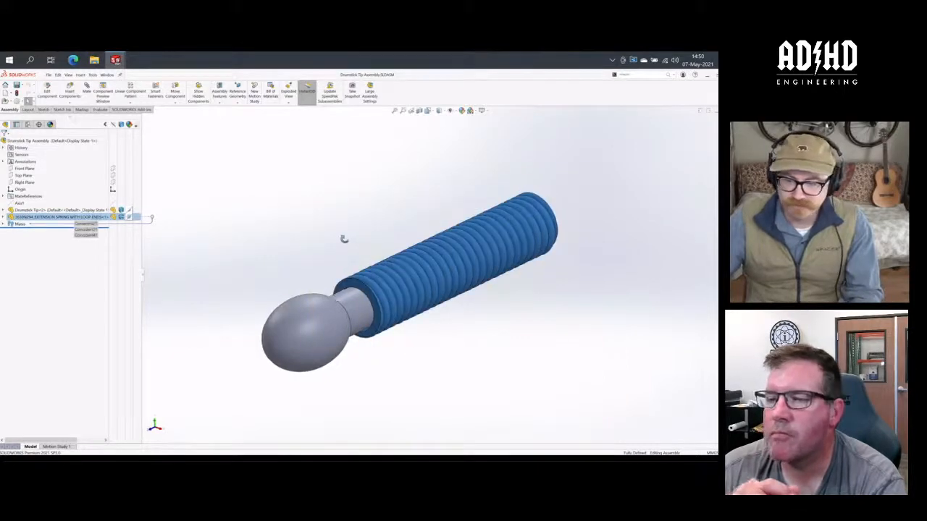
{"action": "middle_click_drag", "start_coordinate": [341, 238], "coordinate": [384, 231]}
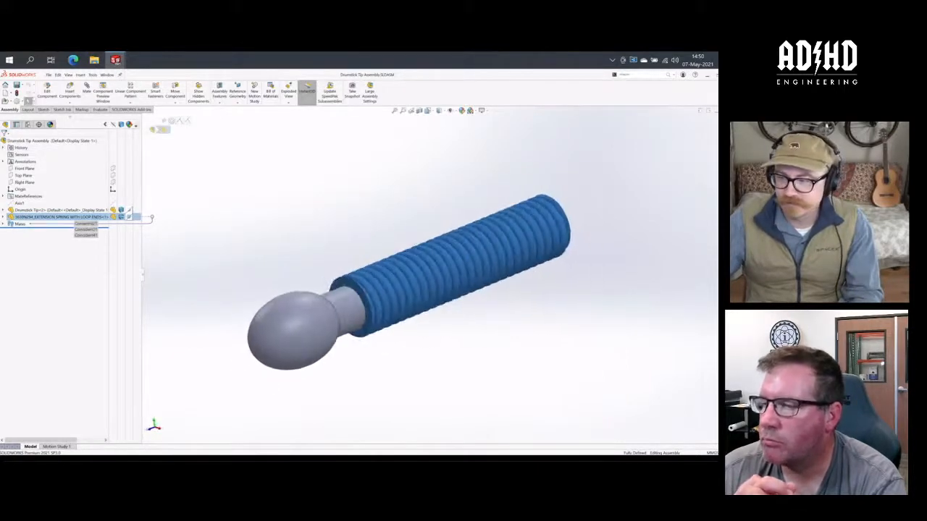
{"action": "left_click", "coordinate": [722, 181]}
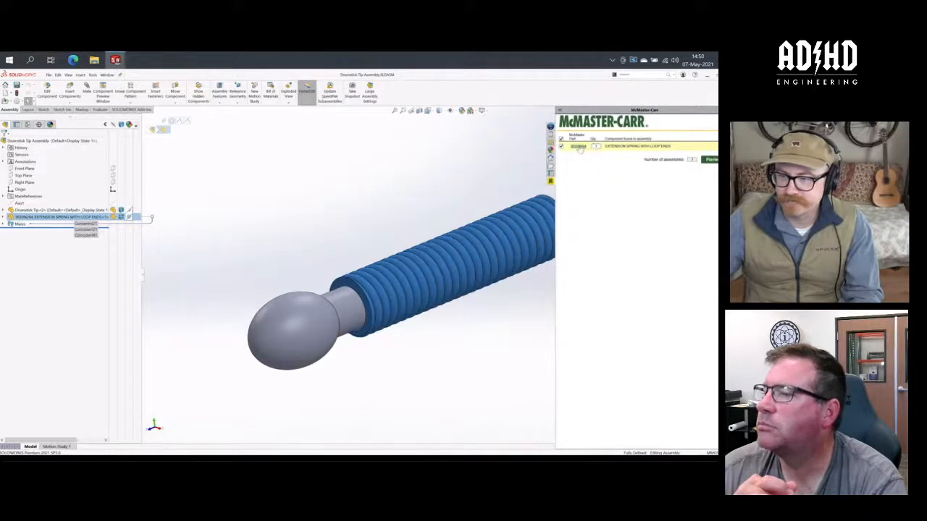
{"action": "left_click", "coordinate": [475, 167]}
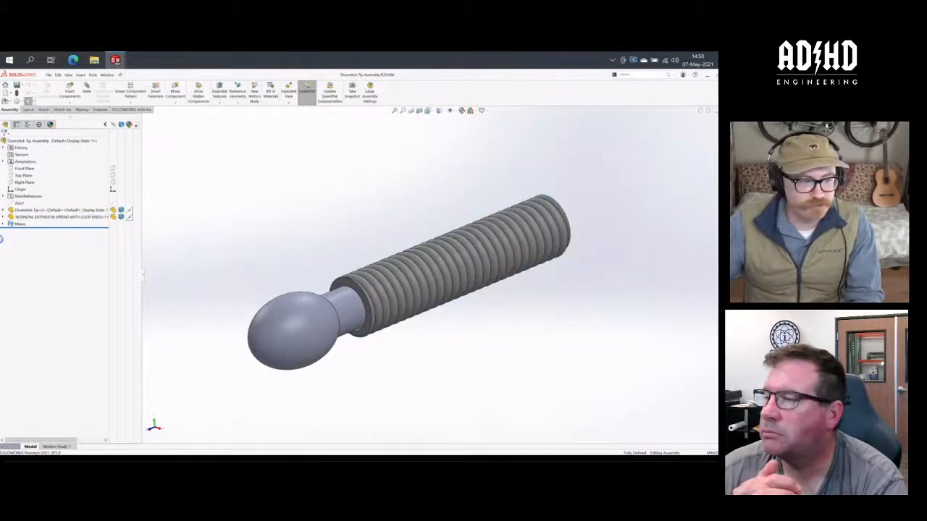
- Examine the feature list of the extension spring with loop ends and view the drumstick tip up close
{"action": "left_click", "coordinate": [3, 217]}
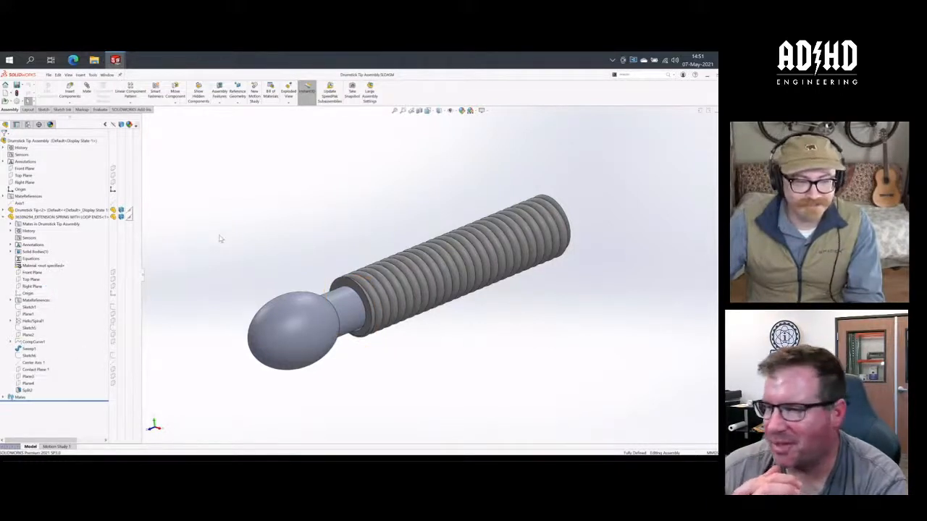
{"action": "mouse_move", "coordinate": [259, 239]}
{"action": "middle_mouse_down"}
{"action": "mouse_move", "coordinate": [236, 234]}
{"action": "mouse_move", "coordinate": [275, 248]}
{"action": "middle_mouse_up"}
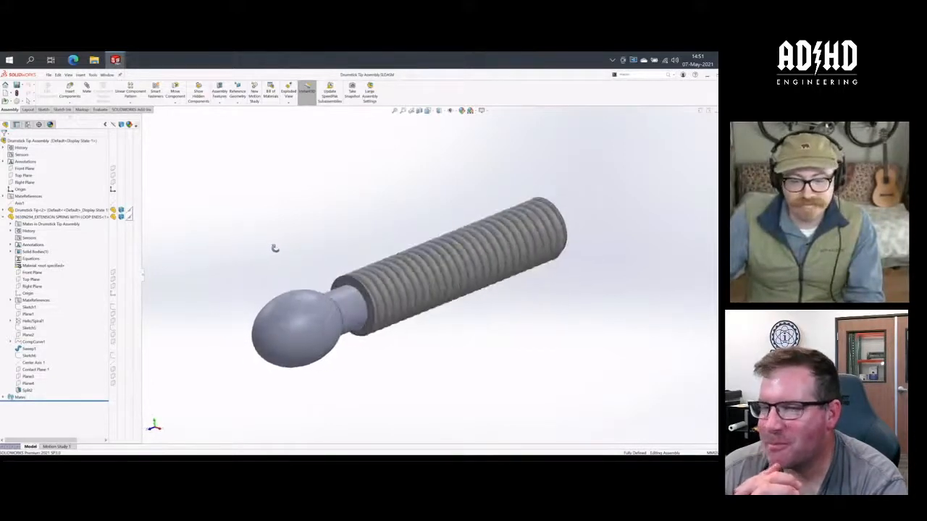
{"action": "scroll", "coordinate": [312, 384], "scroll_direction": "up", "scroll_amount": 3}
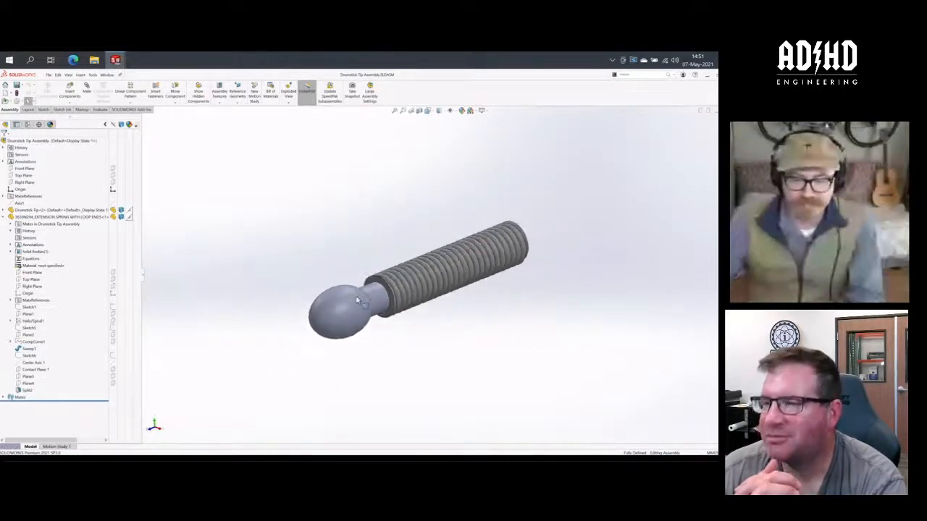
{"action": "scroll", "coordinate": [357, 300], "scroll_direction": "down", "scroll_amount": 4}
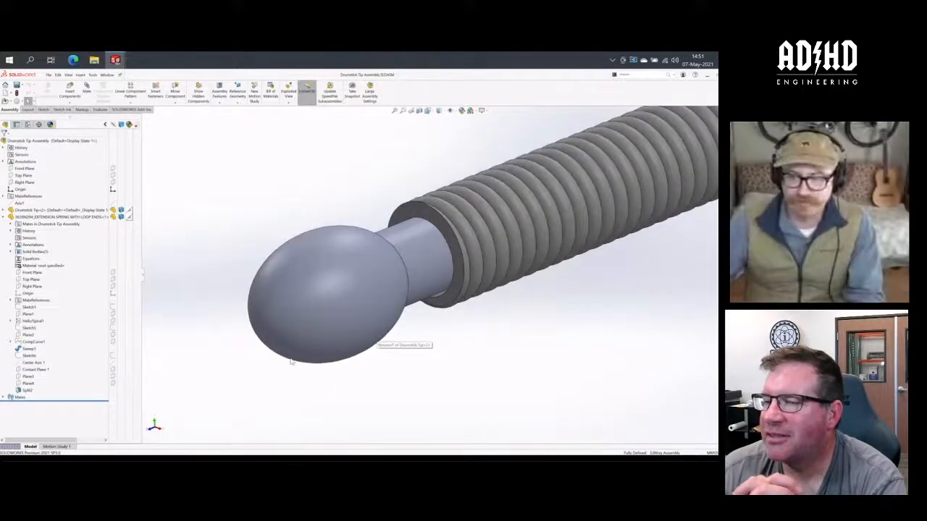
{"action": "scroll", "coordinate": [290, 362], "scroll_direction": "up", "scroll_amount": 2}
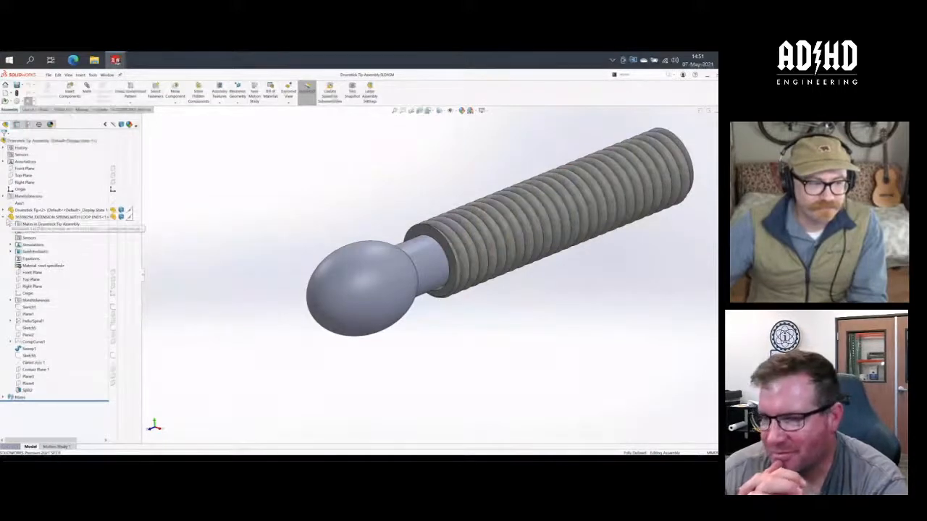
{"action": "left_click", "coordinate": [4, 217]}
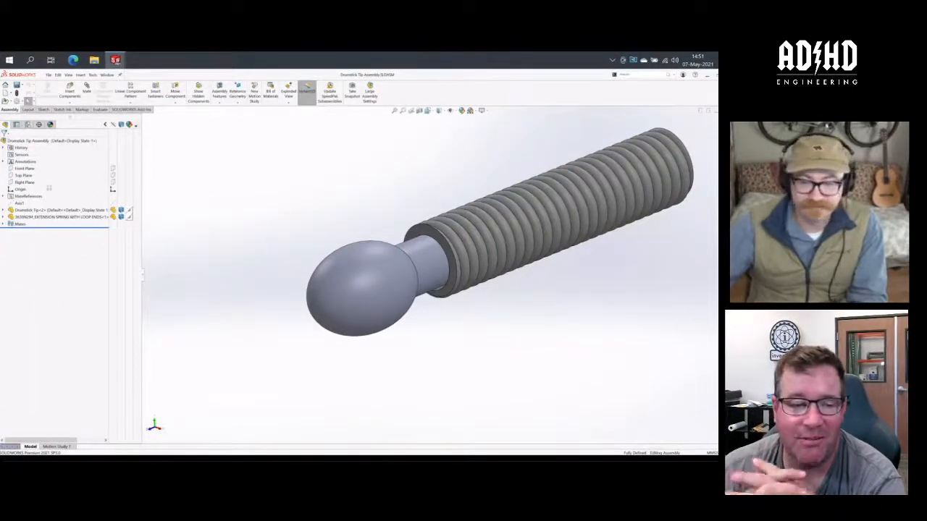
{"action": "scroll", "coordinate": [687, 187], "scroll_direction": "up", "scroll_amount": 1}
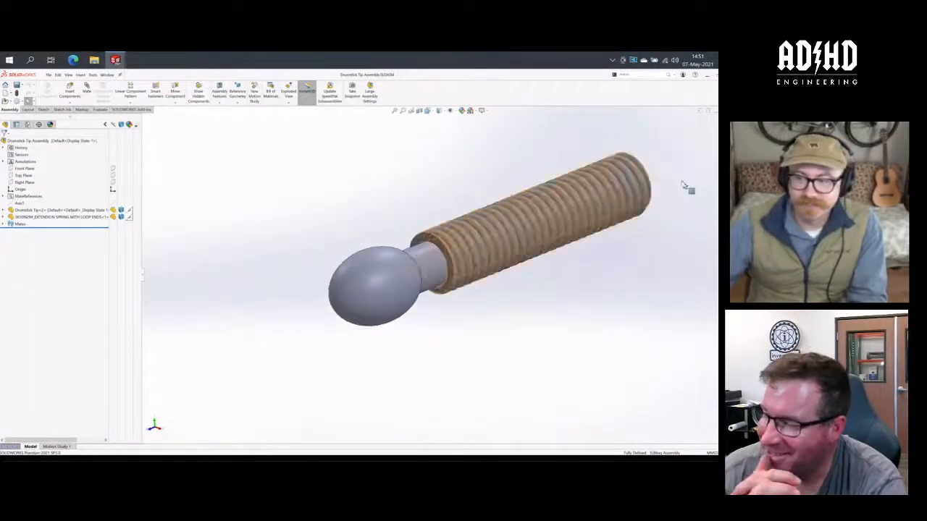
{"action": "scroll", "coordinate": [680, 170], "scroll_direction": "down", "scroll_amount": 1}
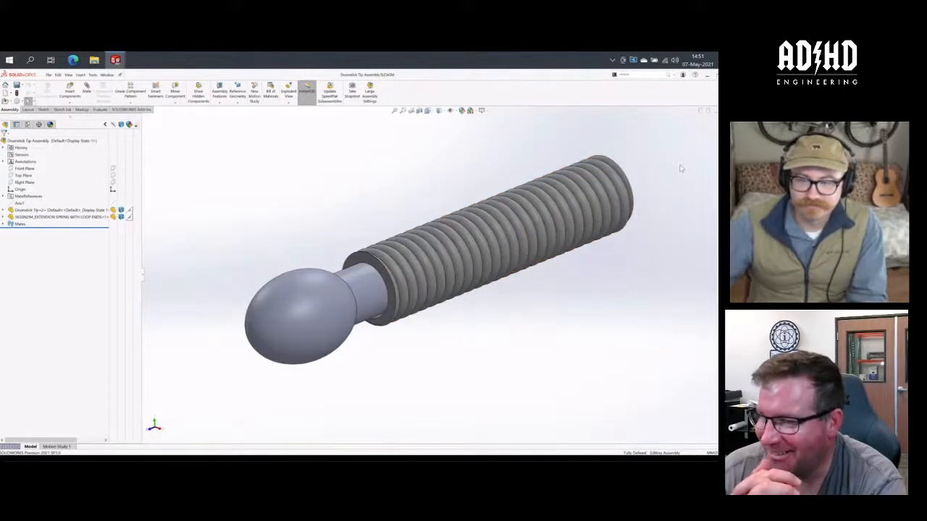
- Add a new configuration named 42mm to the Drumstick Tip Assembly
{"action": "left_click", "coordinate": [28, 124]}
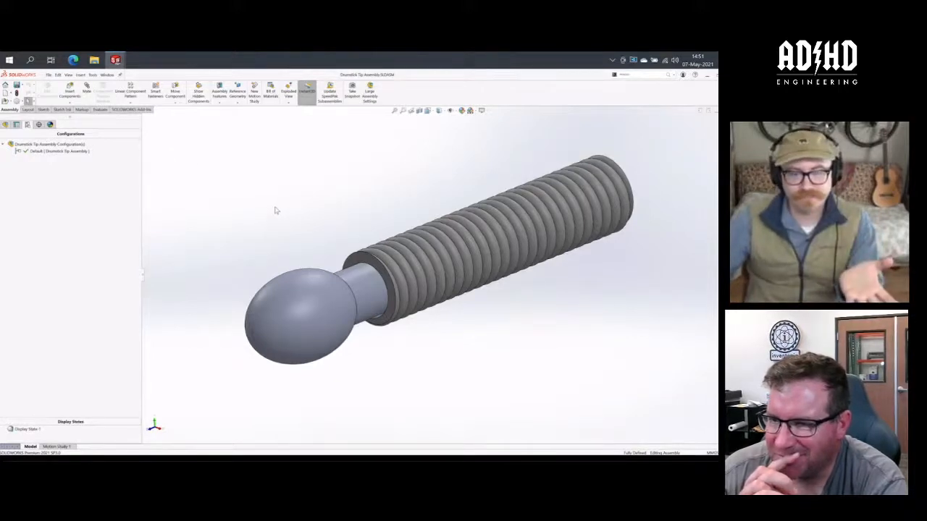
{"action": "left_click", "coordinate": [48, 152]}
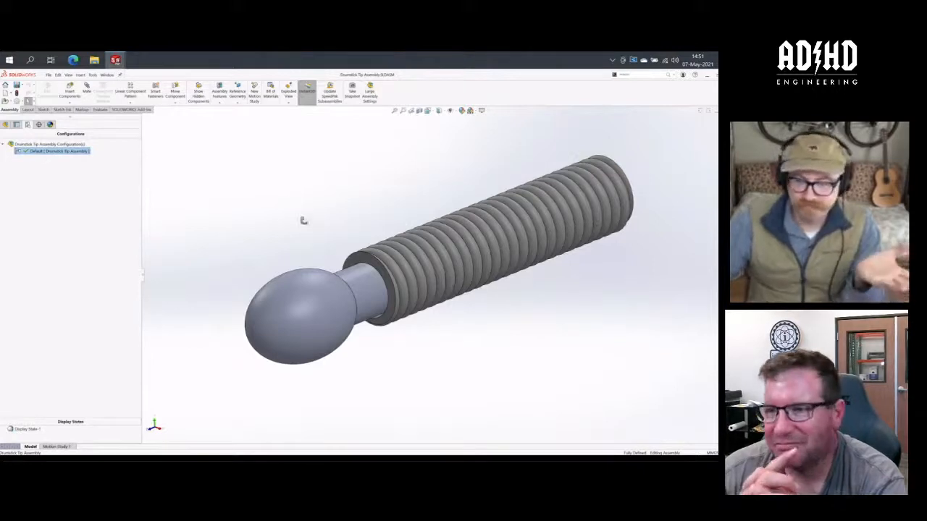
{"action": "middle_click_drag", "start_coordinate": [304, 217], "coordinate": [350, 210]}
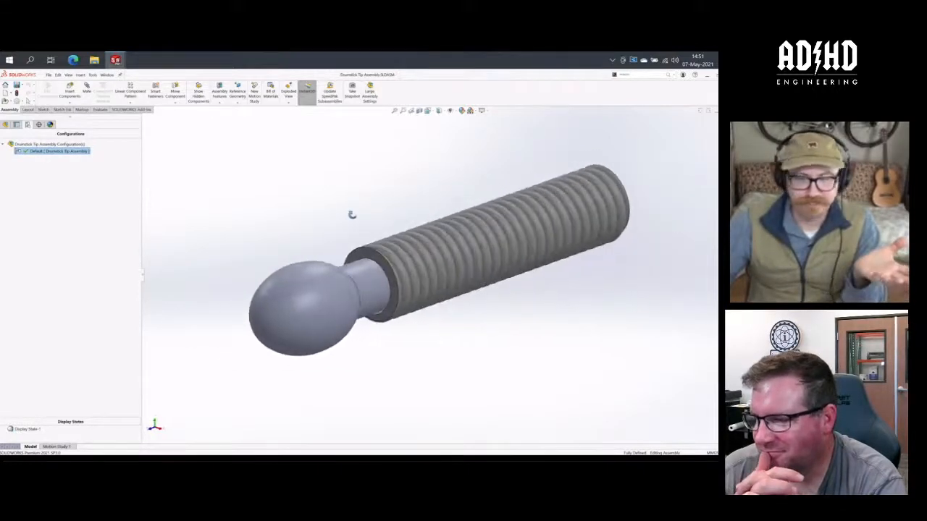
{"action": "left_click", "coordinate": [257, 192]}
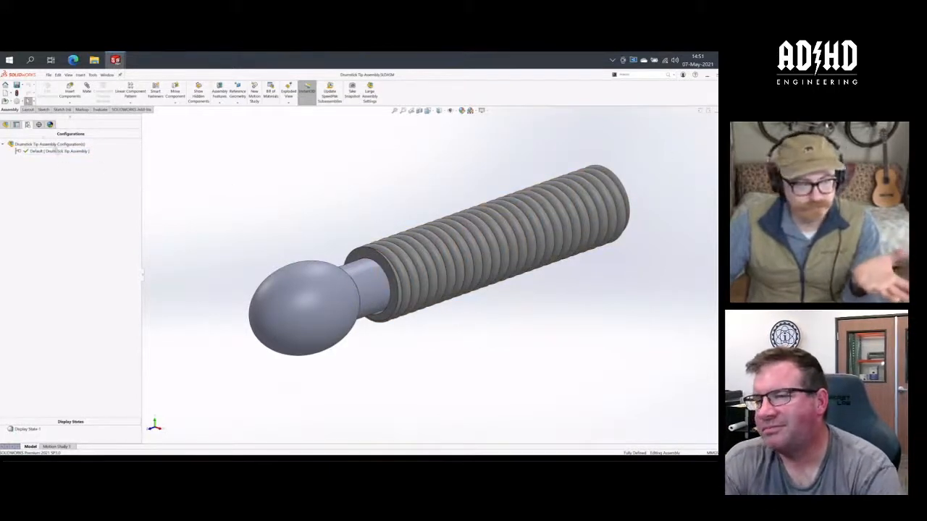
{"action": "left_click", "coordinate": [38, 144]}
{"action": "right_click", "coordinate": [40, 144]}
{"action": "left_click", "coordinate": [57, 160]}
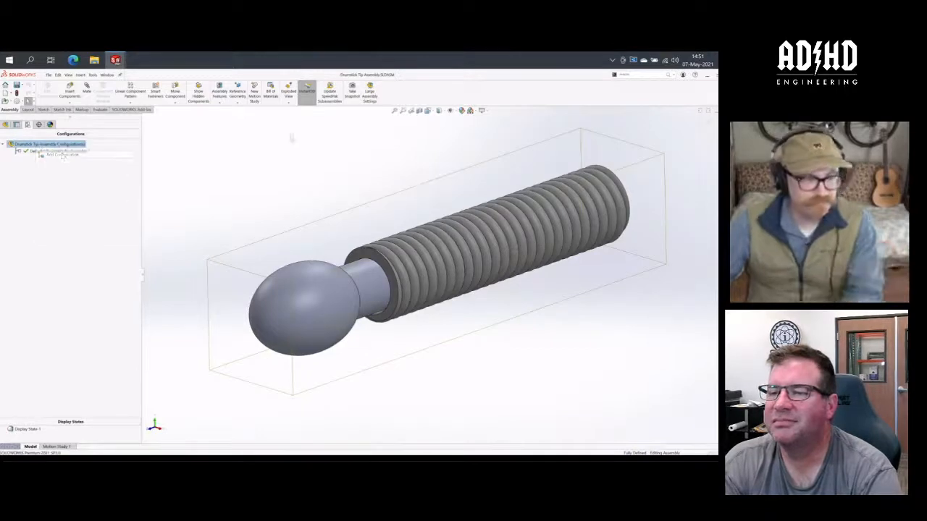
{"action": "type", "text": "40"}
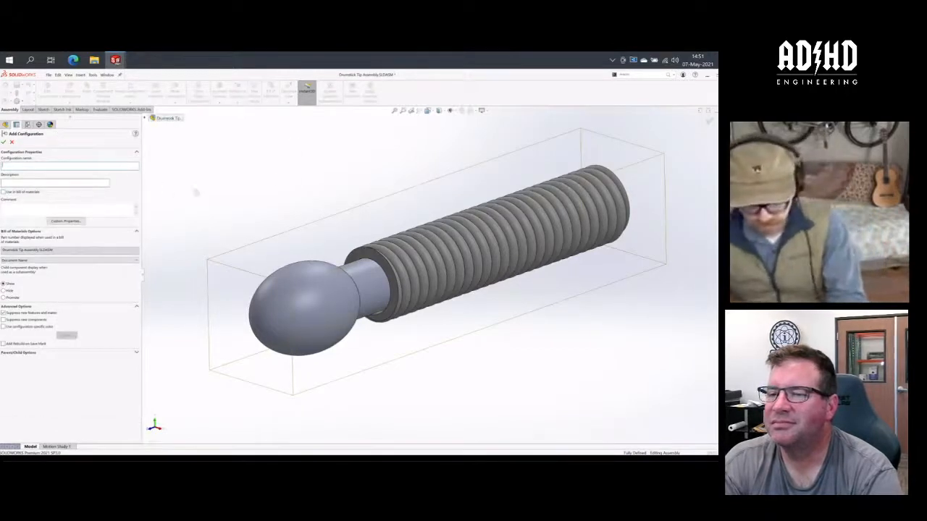
{"action": "type", "text": "mm"}
{"action": "key", "text": "Return"}
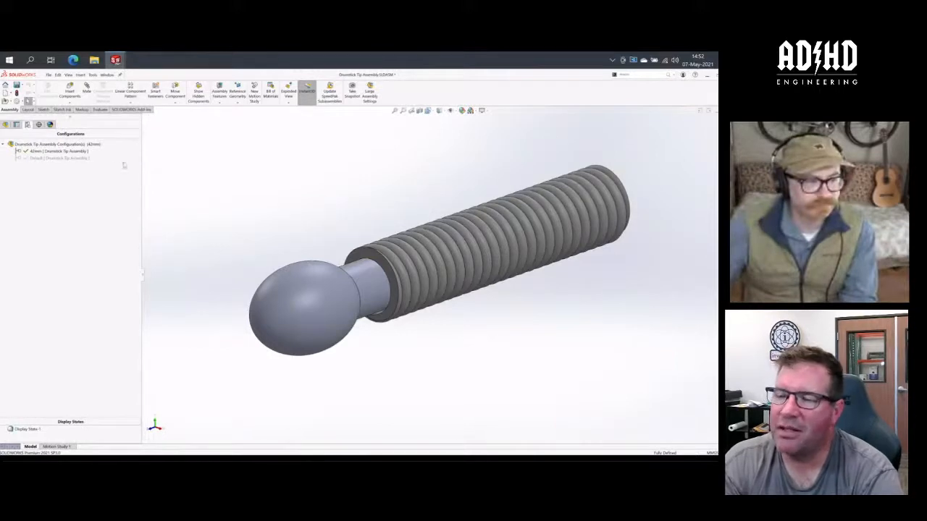
- Rename the 42mm configuration as THE 42mm
{"action": "left_click", "coordinate": [33, 152]}
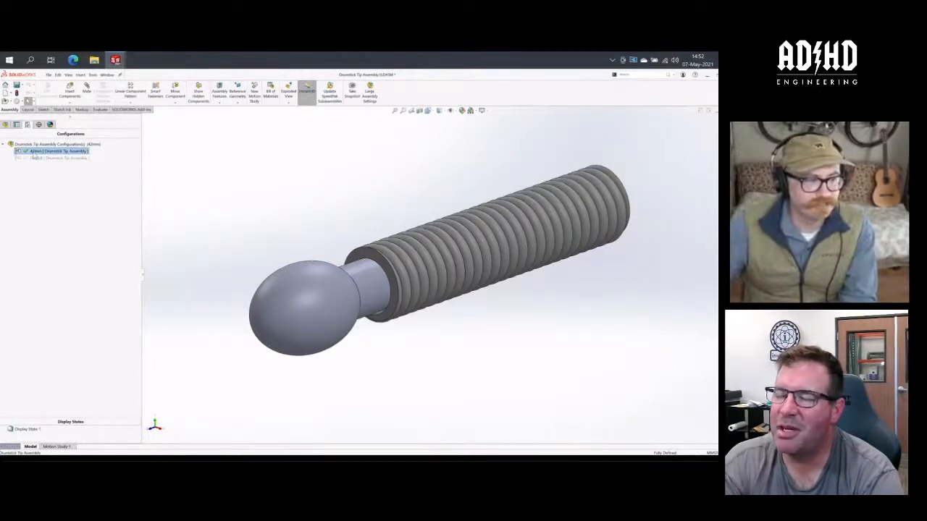
{"action": "left_click", "coordinate": [33, 152]}
{"action": "left_click", "coordinate": [24, 152]}
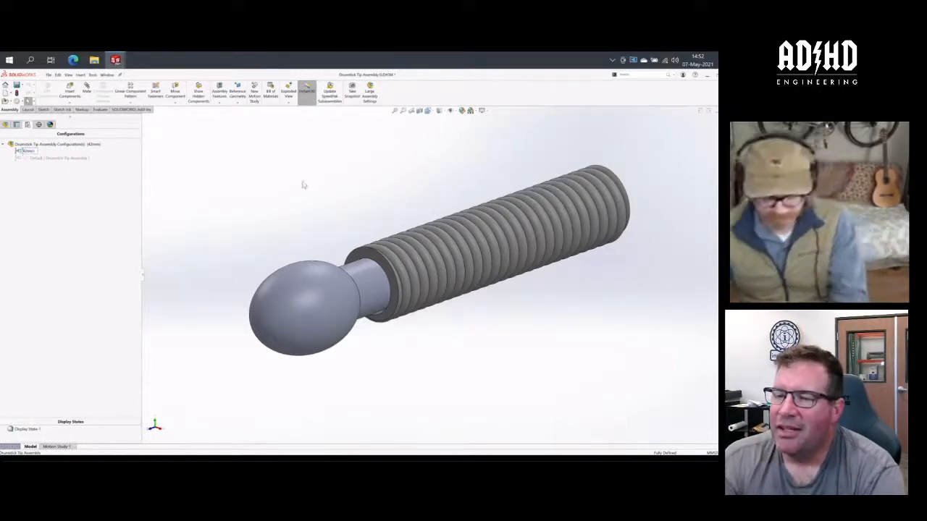
{"action": "type", "text": "Trill"}
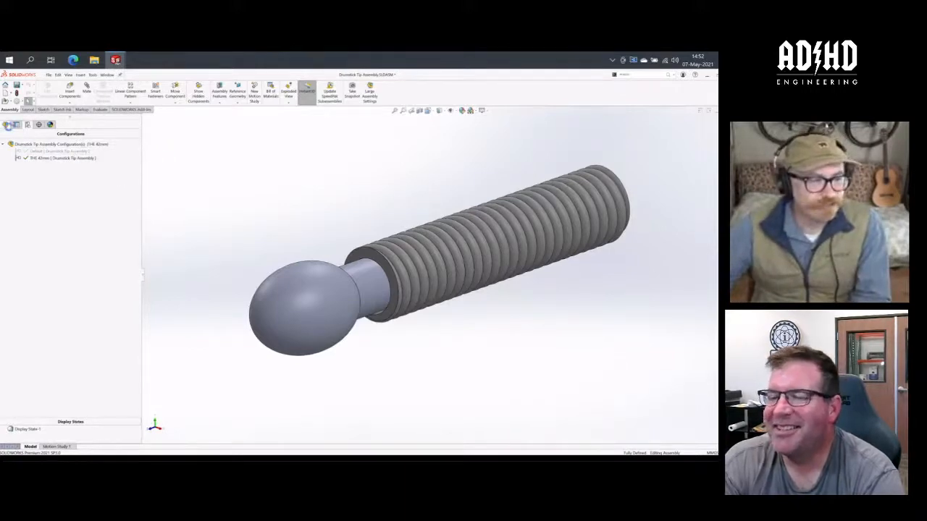
{"action": "left_click", "coordinate": [7, 124]}
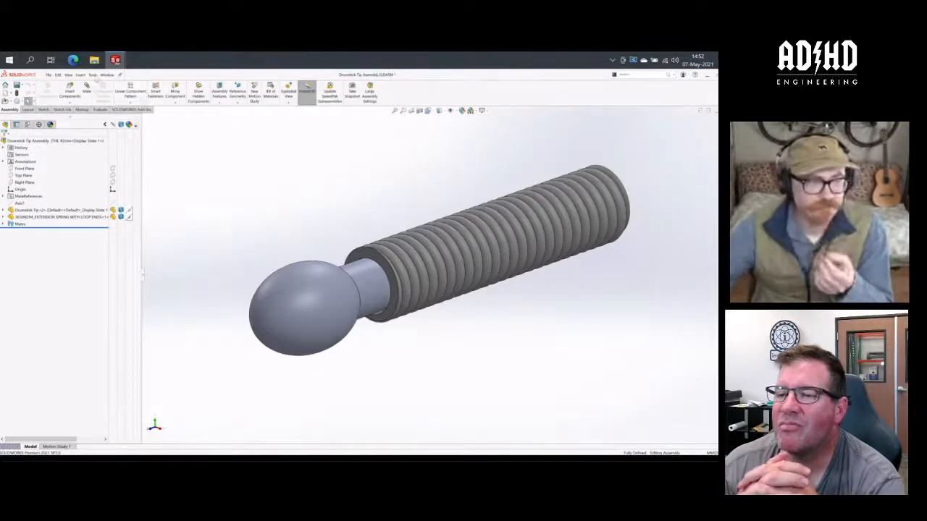
{"action": "left_click", "coordinate": [79, 75]}
{"action": "mouse_move", "coordinate": [93, 114]}
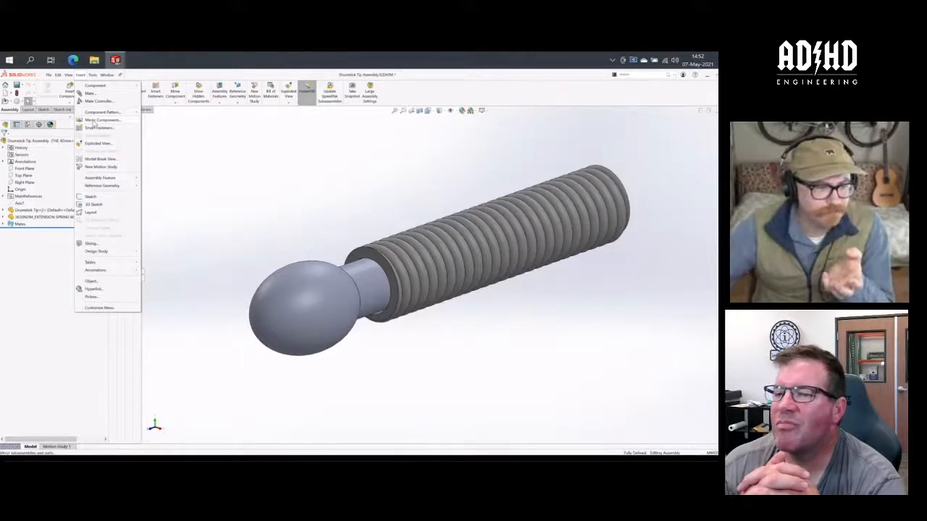
{"action": "left_click", "coordinate": [235, 192]}
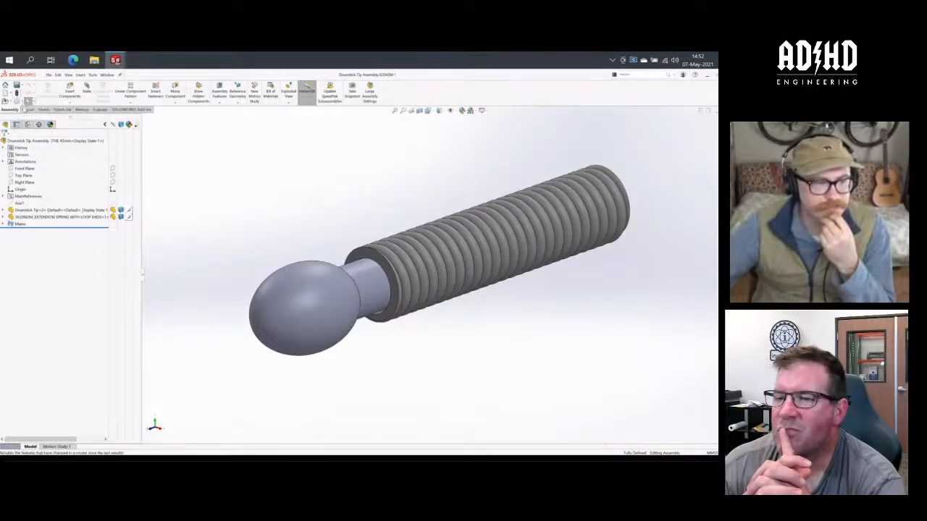
- Activate the Default configuration of the Drumstick Tip Assembly and delete the THE 42mm configuration
{"action": "left_click", "coordinate": [28, 124]}
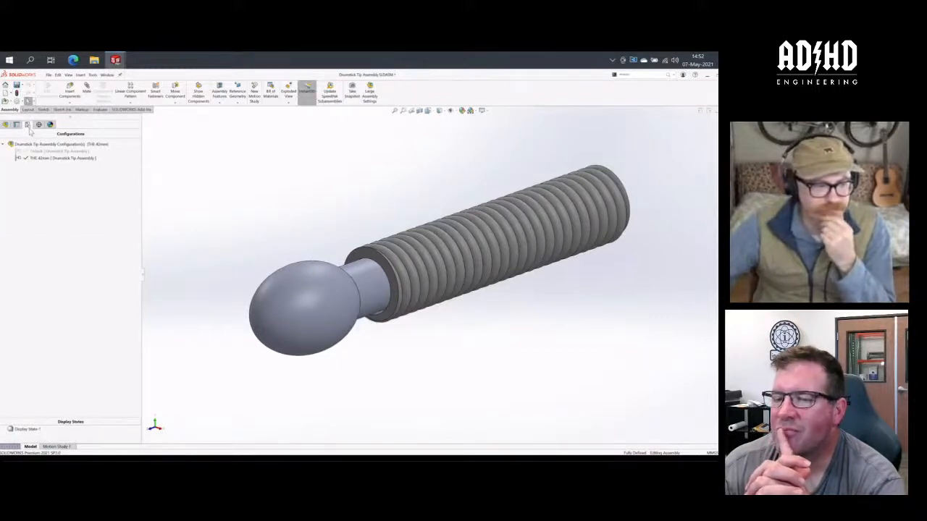
{"action": "right_click", "coordinate": [41, 161]}
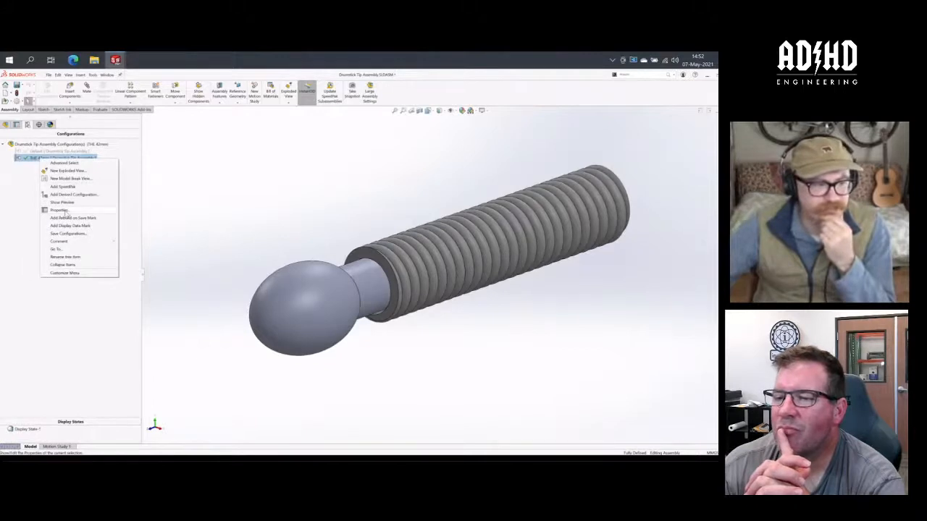
{"action": "left_click", "coordinate": [32, 152]}
{"action": "double_click", "coordinate": [32, 152]}
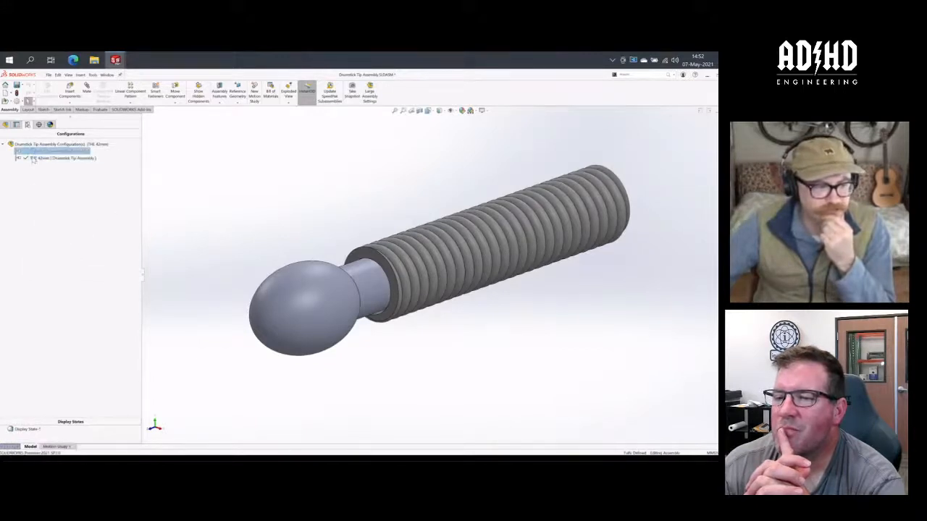
{"action": "right_click", "coordinate": [33, 160]}
{"action": "left_click", "coordinate": [55, 194]}
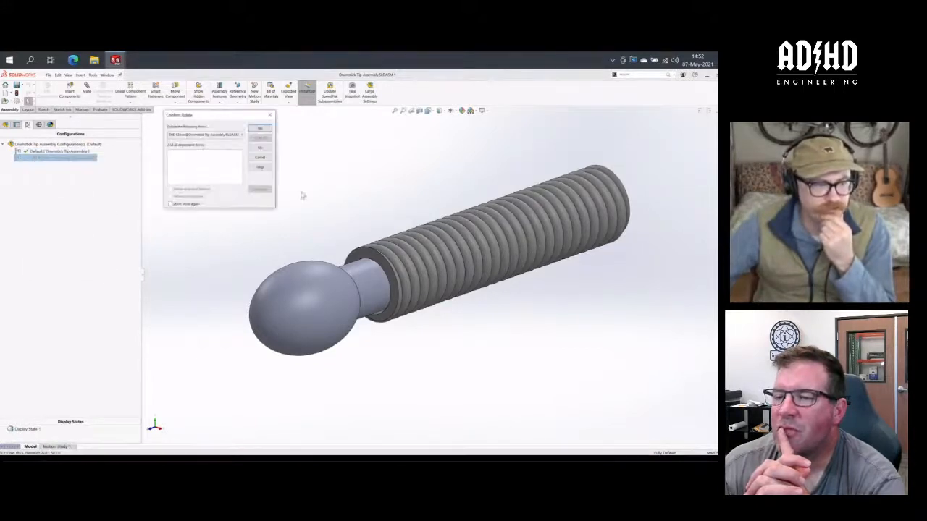
{"action": "left_click", "coordinate": [260, 128]}
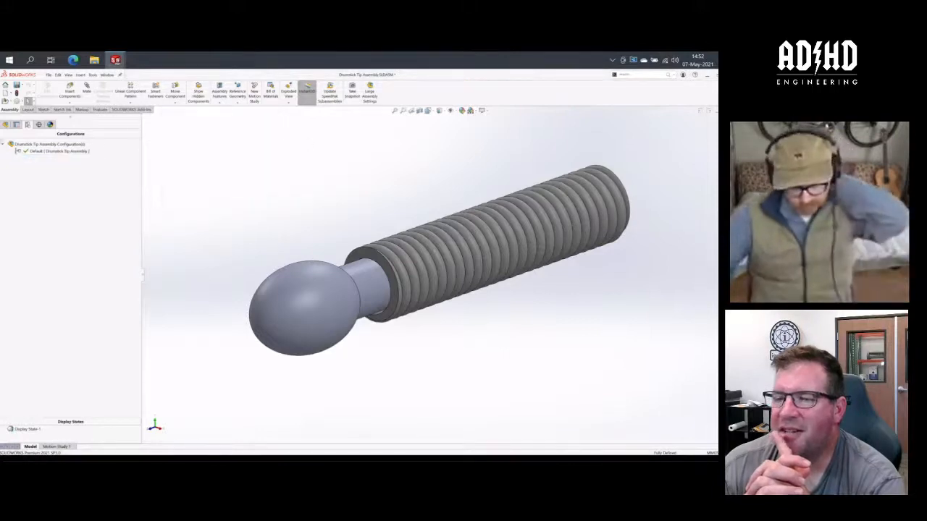
- Show the Front, Top and Right planes of the Drumstick Tip Assembly
{"action": "left_click", "coordinate": [5, 125]}
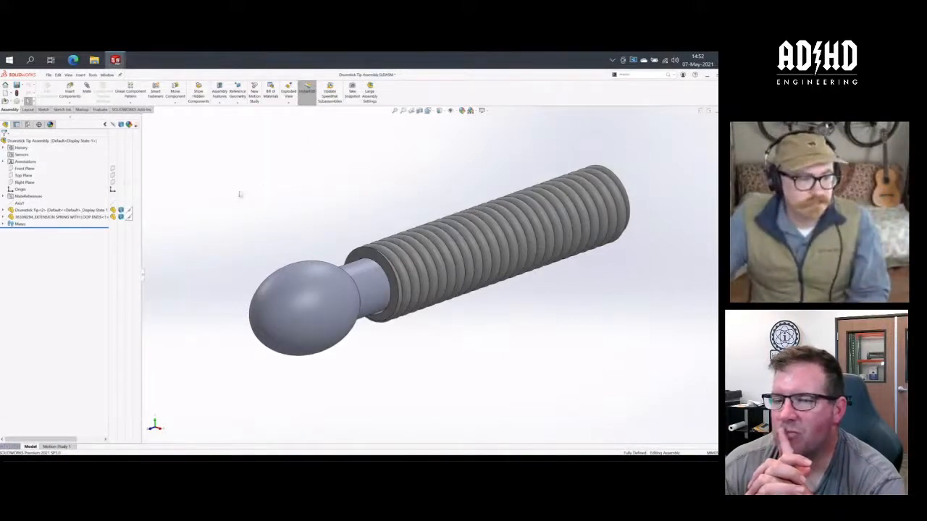
{"action": "left_click", "coordinate": [113, 168]}
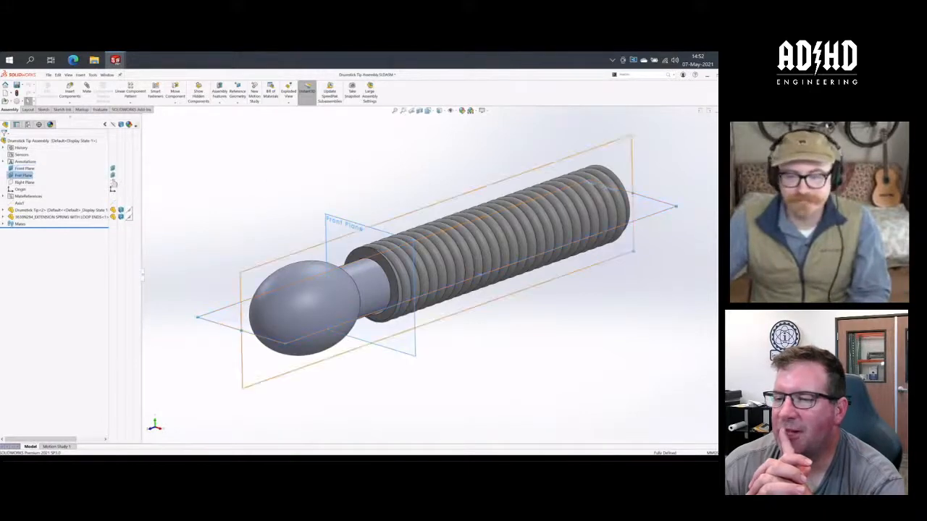
{"action": "left_click", "coordinate": [113, 183], "text": "ctrl"}
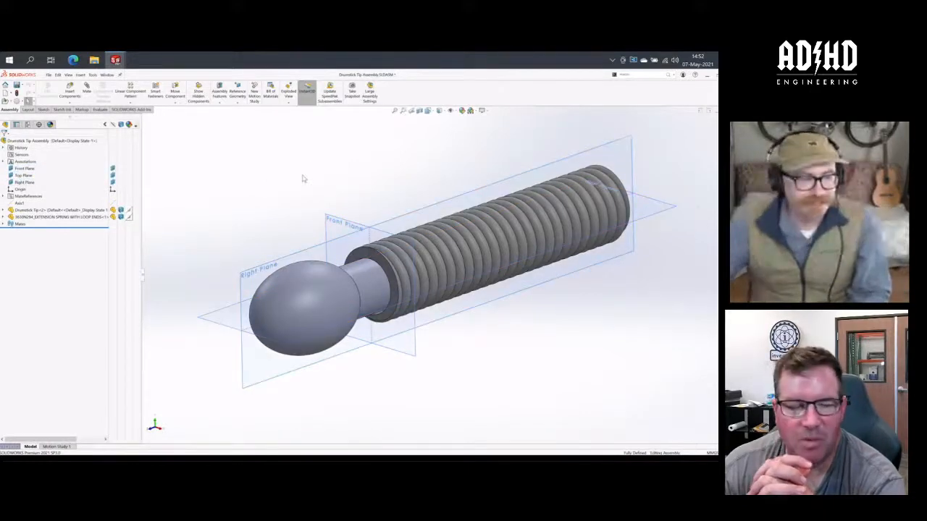
- Create a reference plane offset 42 mm from the Front Plane, flipped towards the far end of the spring
{"action": "middle_click_drag", "start_coordinate": [304, 179], "coordinate": [341, 182]}
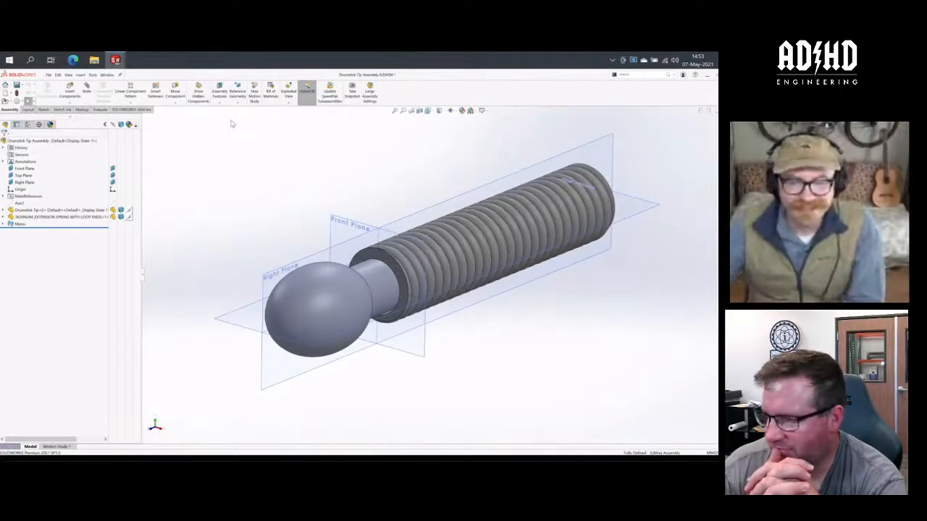
{"action": "left_click", "coordinate": [237, 90]}
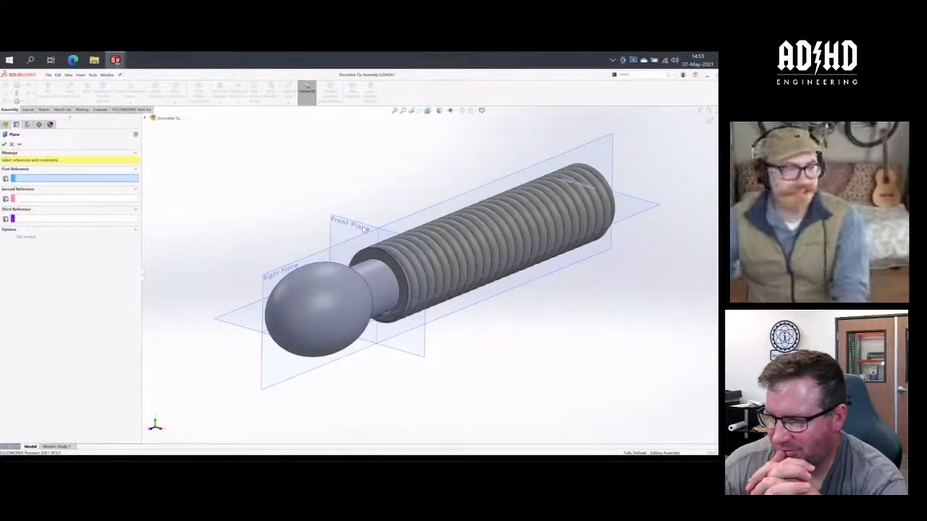
{"action": "left_click", "coordinate": [335, 215]}
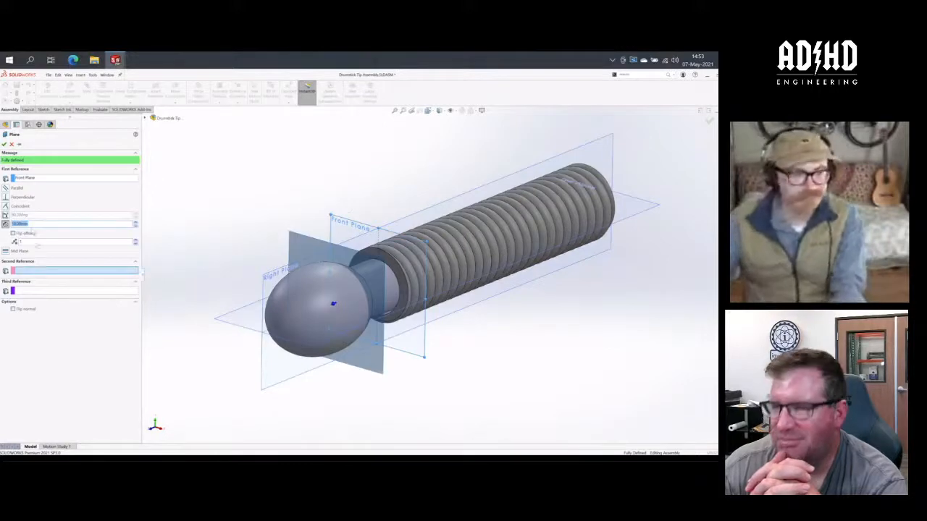
{"action": "type", "text": "42"}
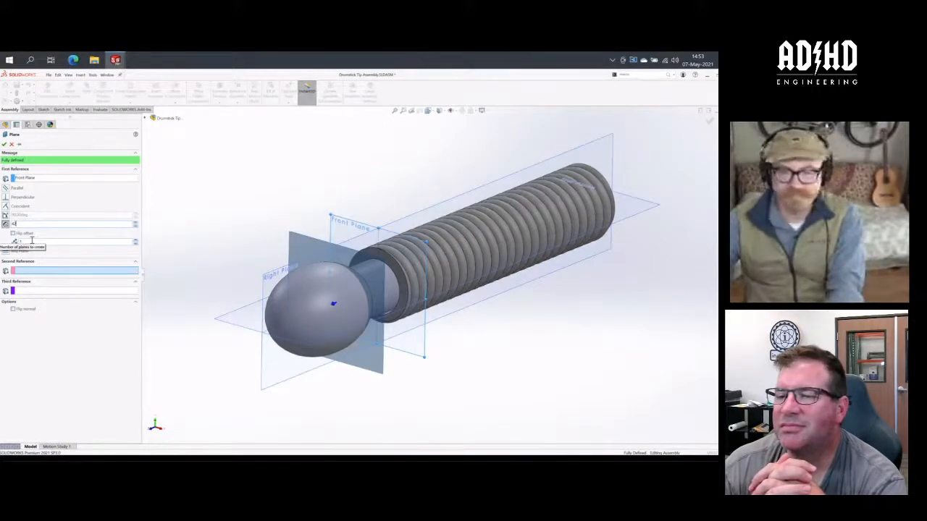
{"action": "key", "text": "Return"}
{"action": "left_click", "coordinate": [13, 233]}
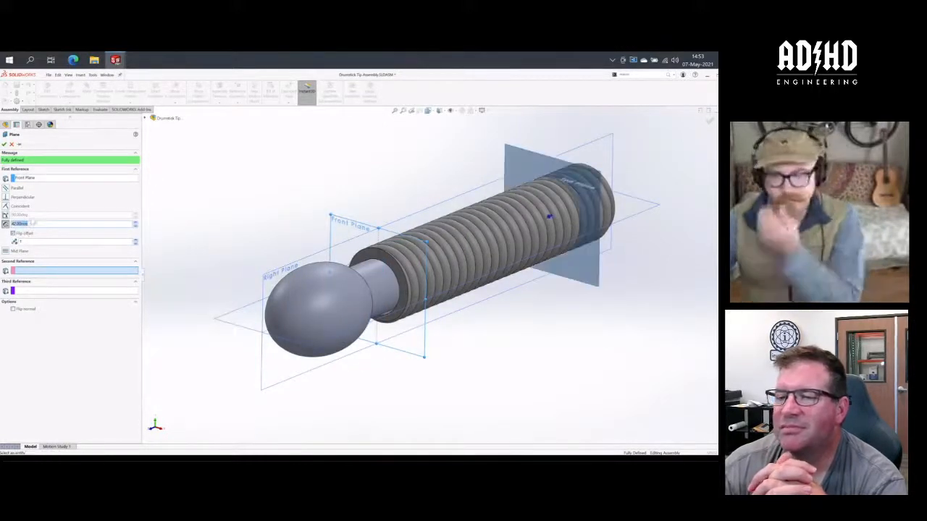
{"action": "left_click", "coordinate": [4, 144]}
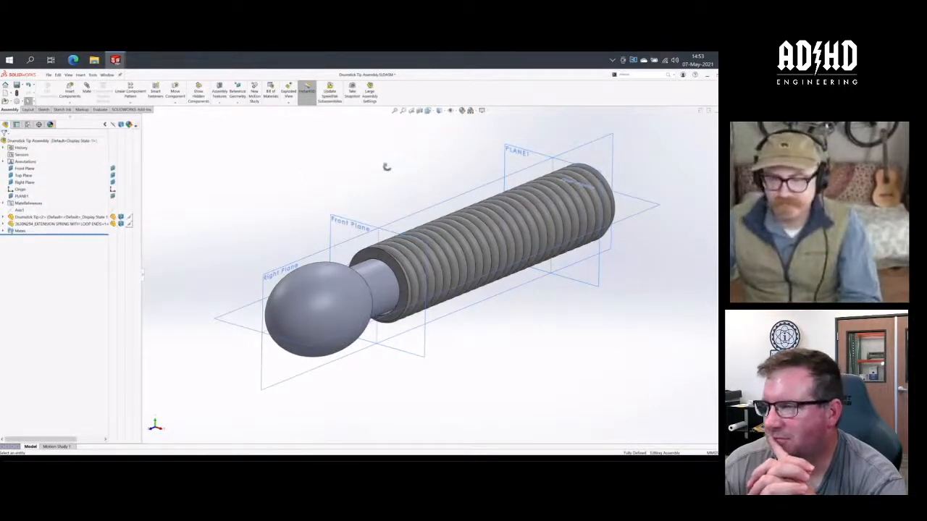
{"action": "middle_click_drag", "start_coordinate": [384, 165], "coordinate": [403, 177]}
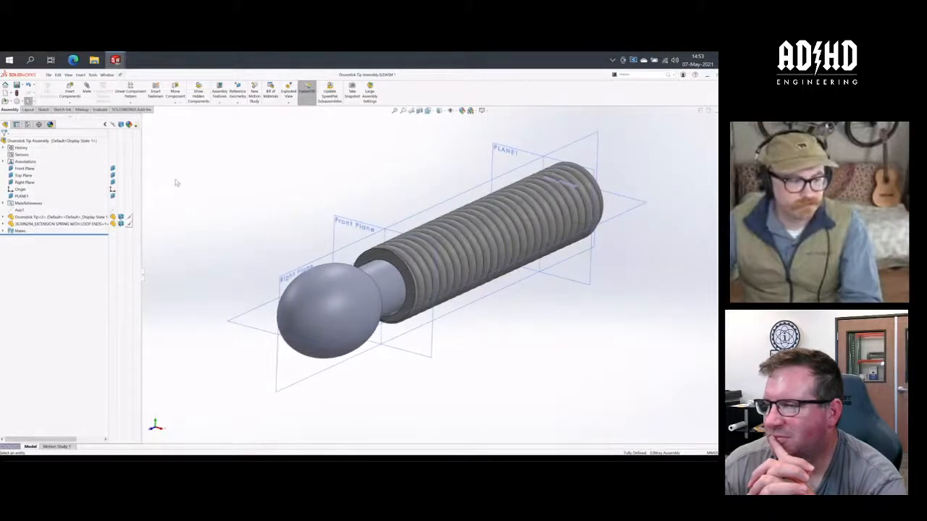
{"action": "left_click", "coordinate": [93, 75]}
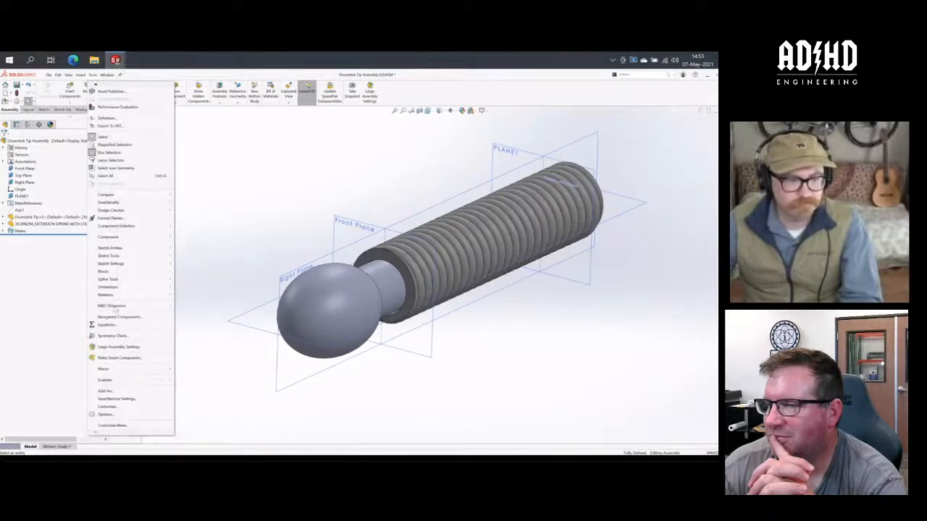
{"action": "left_click", "coordinate": [107, 325]}
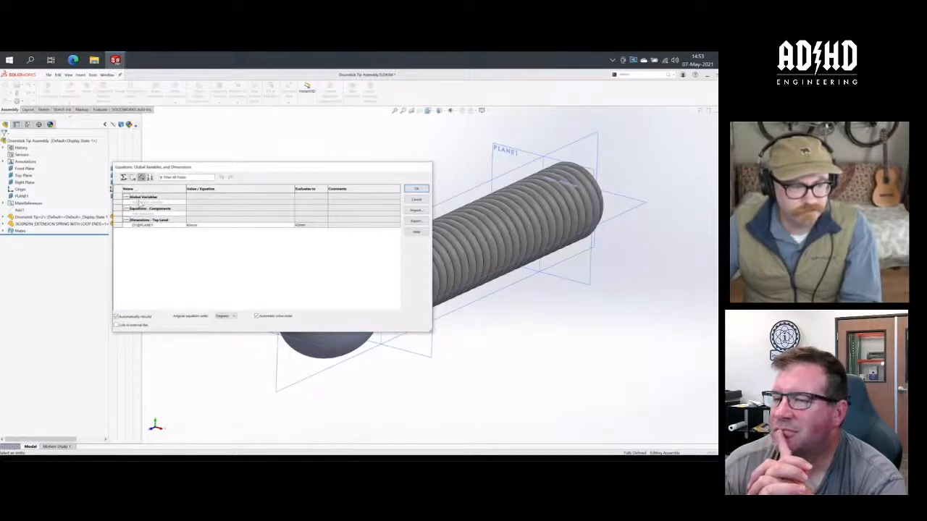
{"action": "left_click", "coordinate": [124, 177]}
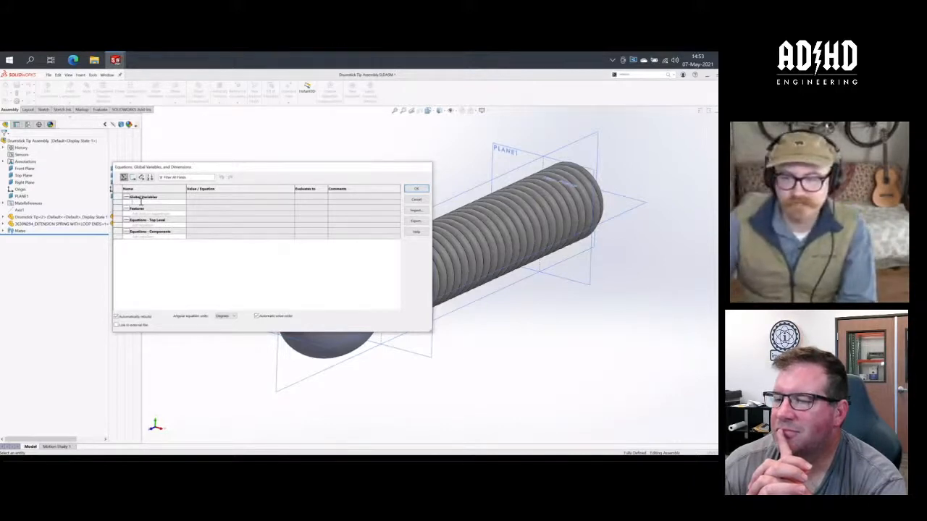
{"action": "left_click", "coordinate": [416, 199]}
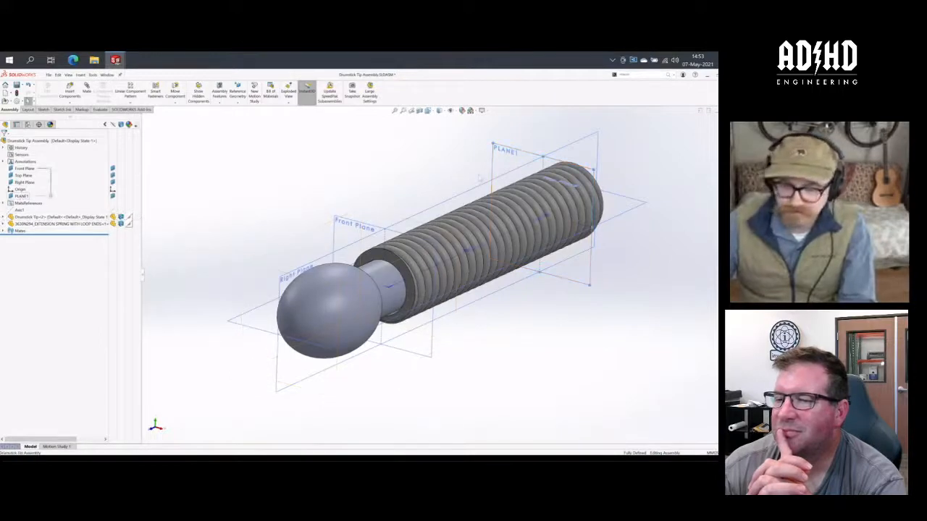
- Link the offset distance of PLANE1 to a new global variable named CUT PLANE
{"action": "double_click", "coordinate": [466, 250]}
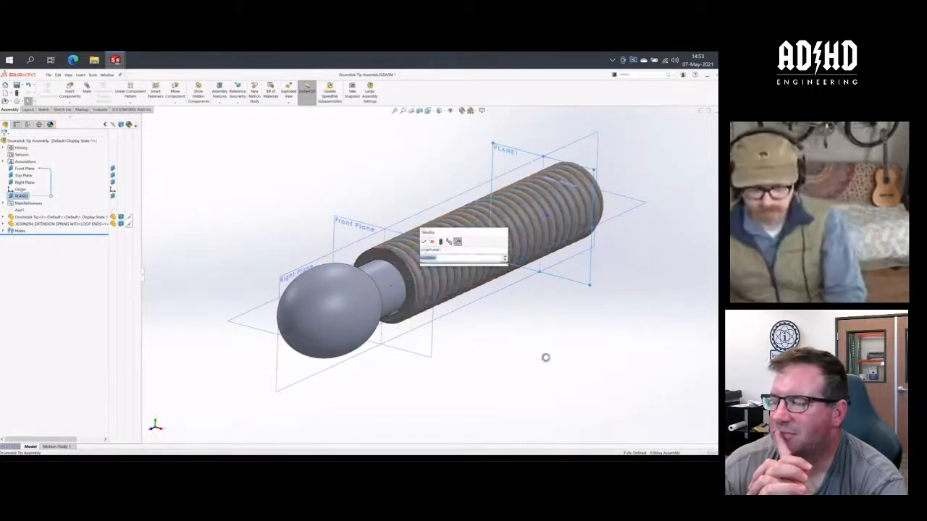
{"action": "type", "text": "="}
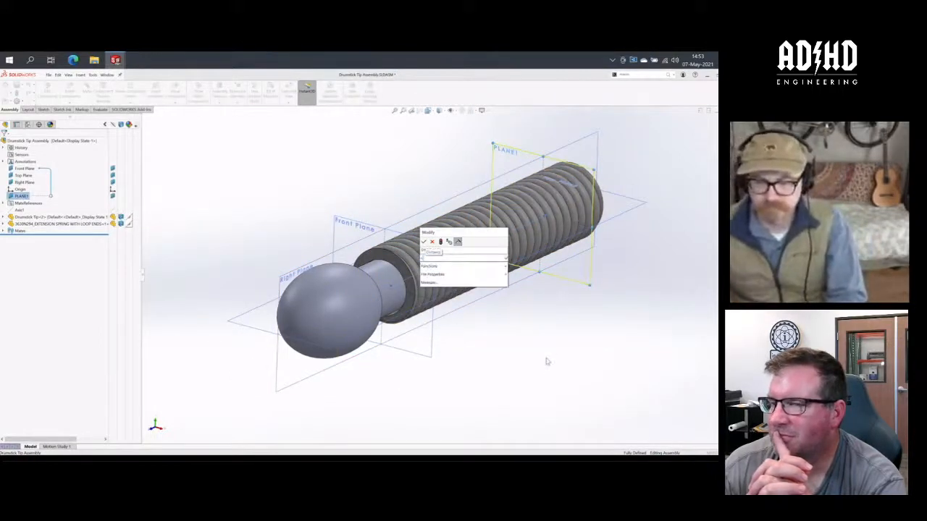
{"action": "type", "text": "CUT PLA"}
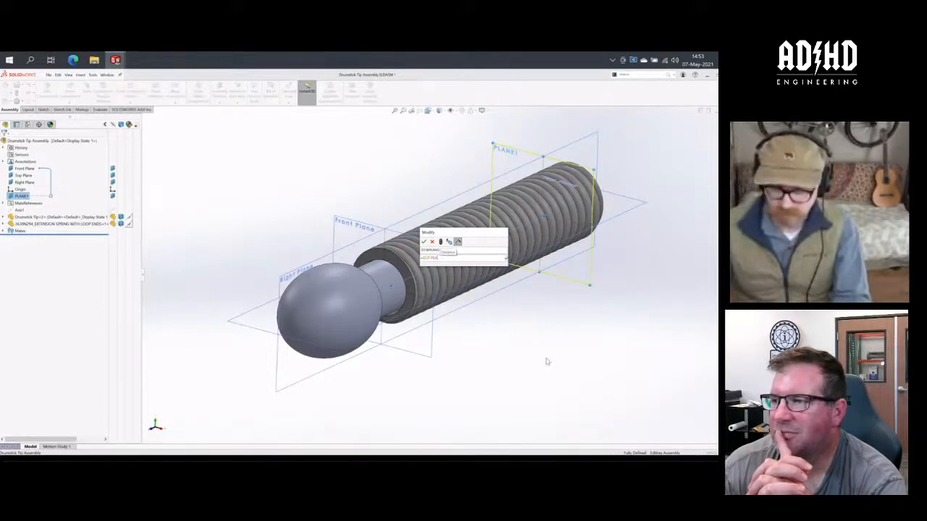
{"action": "type", "text": "NE"}
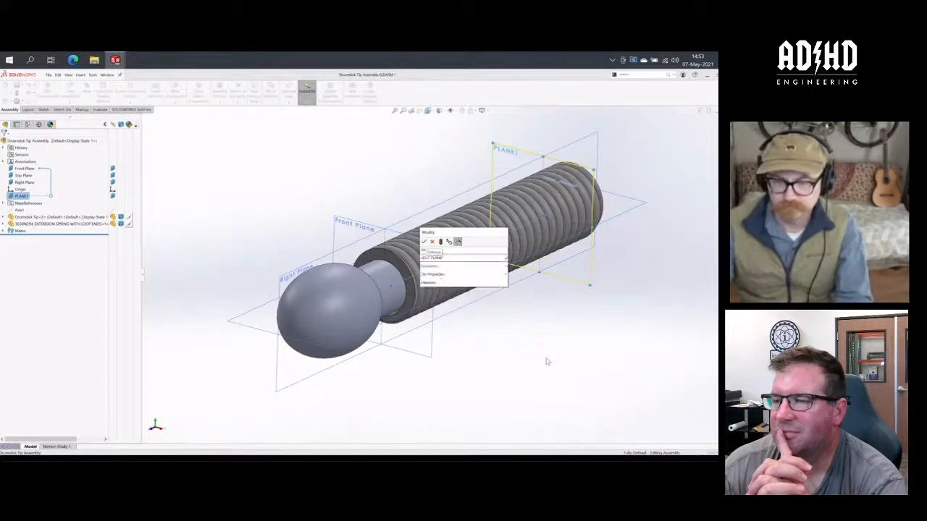
{"action": "key", "text": "Return"}
{"action": "key", "text": "Return"}
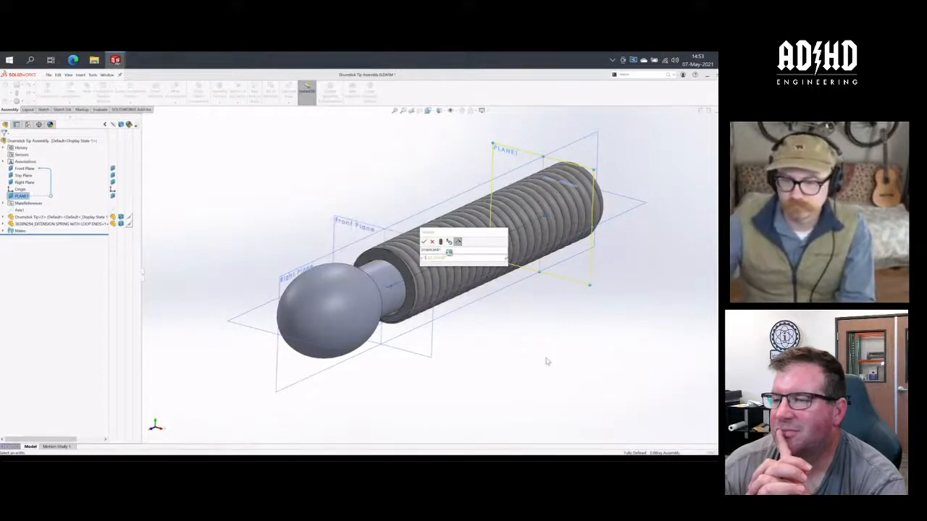
{"action": "left_click", "coordinate": [424, 242]}
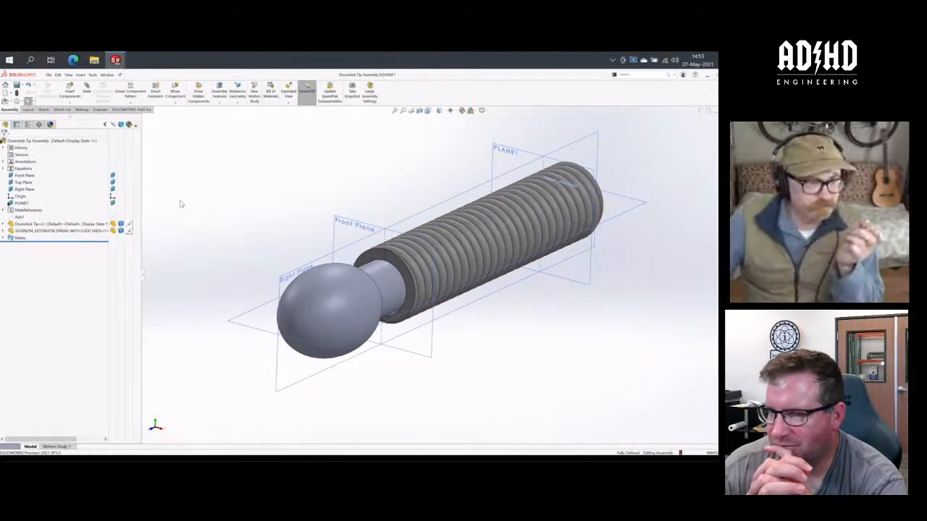
- Add a new configuration named THE 42mm to the Drumstick Tip Assembly
{"action": "left_click", "coordinate": [28, 125]}
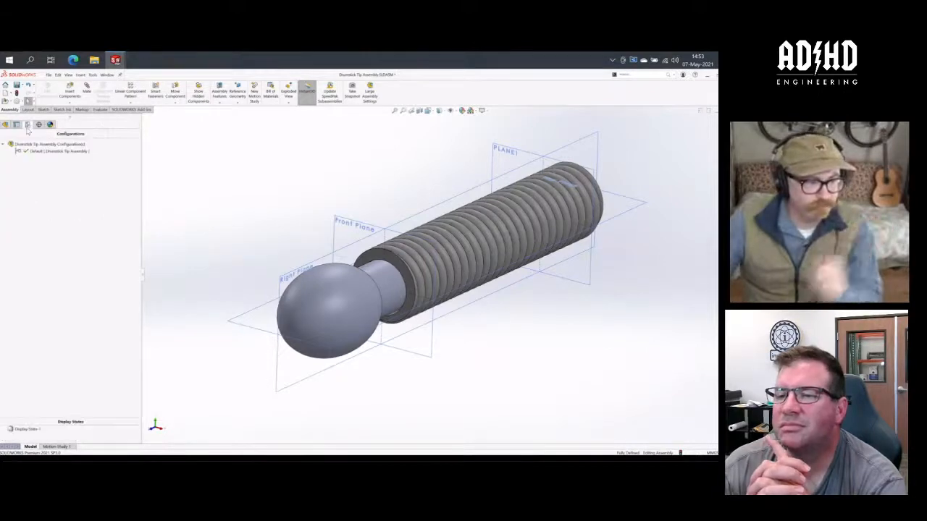
{"action": "right_click", "coordinate": [34, 146]}
{"action": "left_click", "coordinate": [65, 160]}
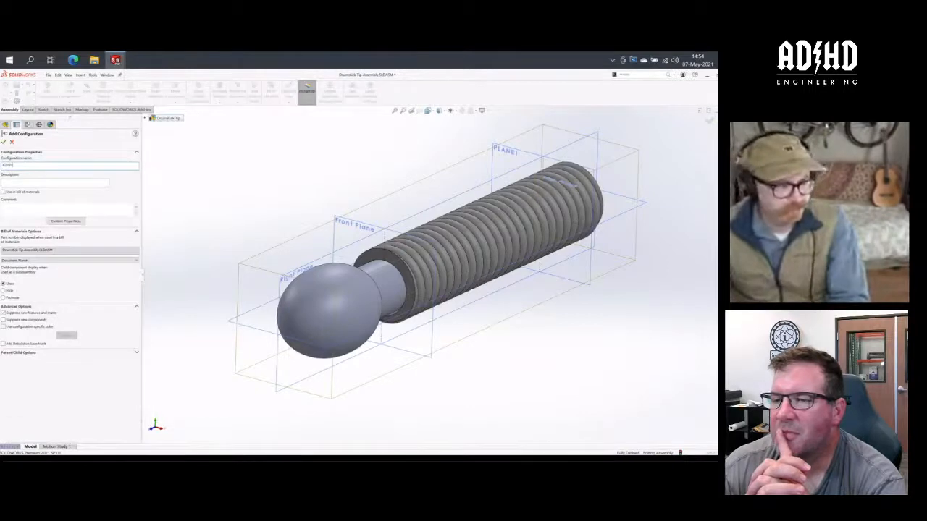
{"action": "key", "text": "BackSpace"}
{"action": "key", "text": "BackSpace"}
{"action": "type", "text": "THE"}
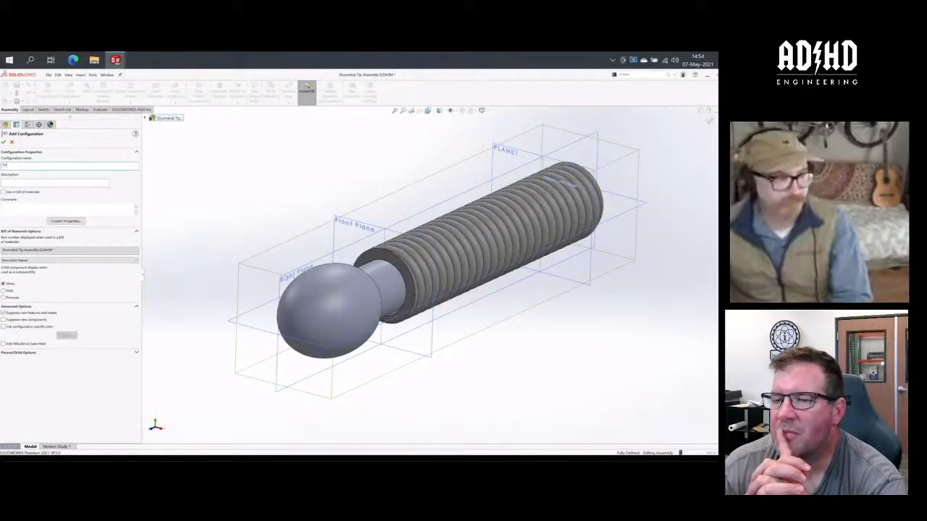
{"action": "type", "text": " 10"}
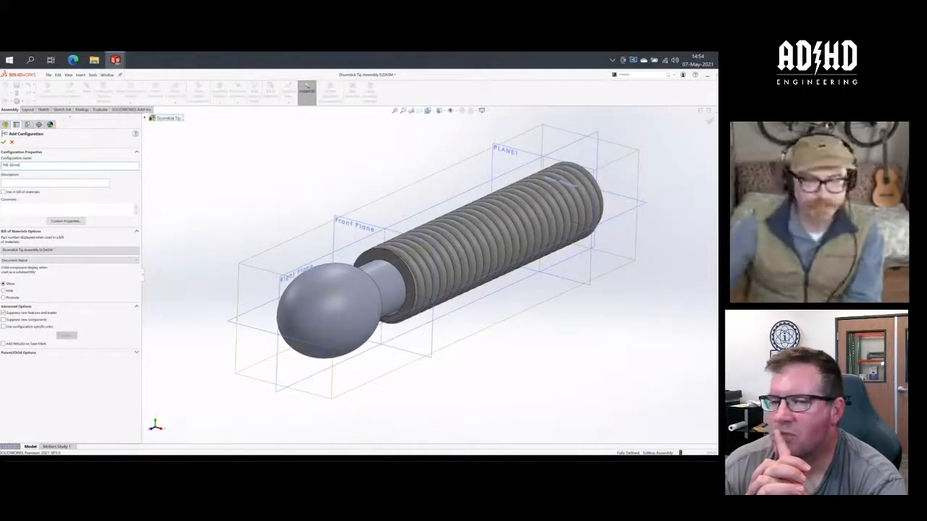
{"action": "type", "text": "mm"}
{"action": "key", "text": "Return"}
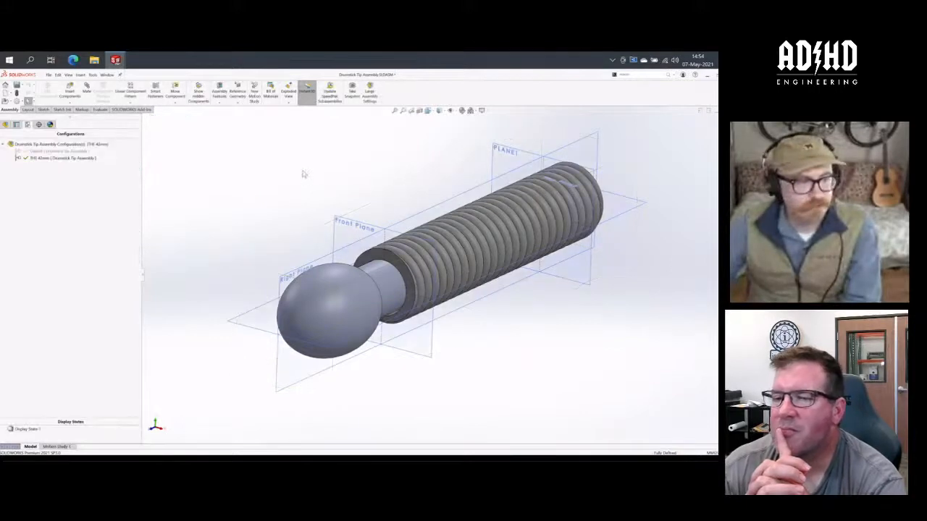
- Apply the CUT PLANE global variable's value to this configuration only, with THE 42mm active, and accept the equations
{"action": "left_click", "coordinate": [6, 124]}
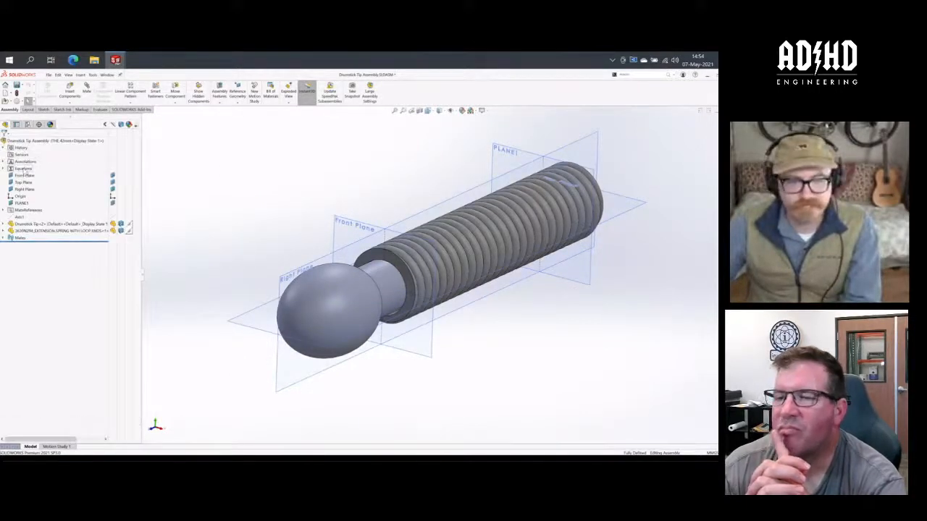
{"action": "right_click", "coordinate": [24, 169]}
{"action": "left_click", "coordinate": [36, 174]}
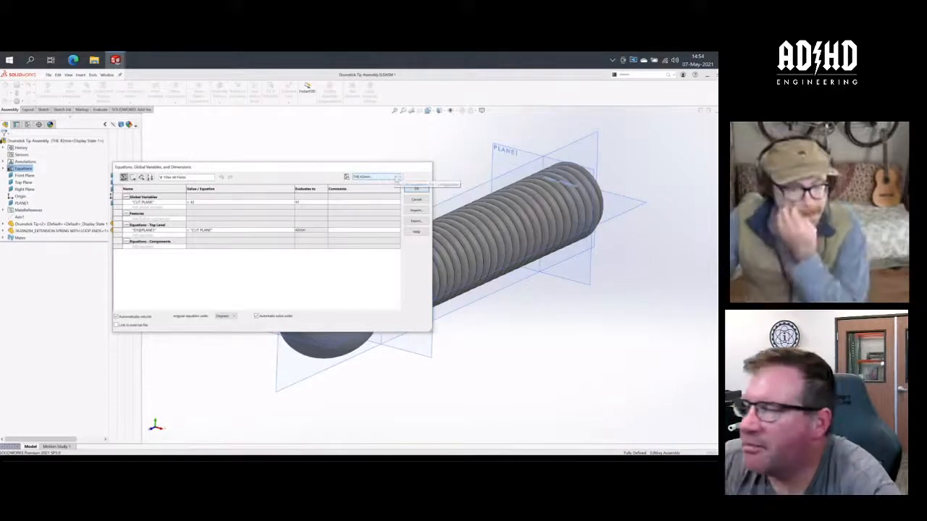
{"action": "left_click", "coordinate": [396, 178]}
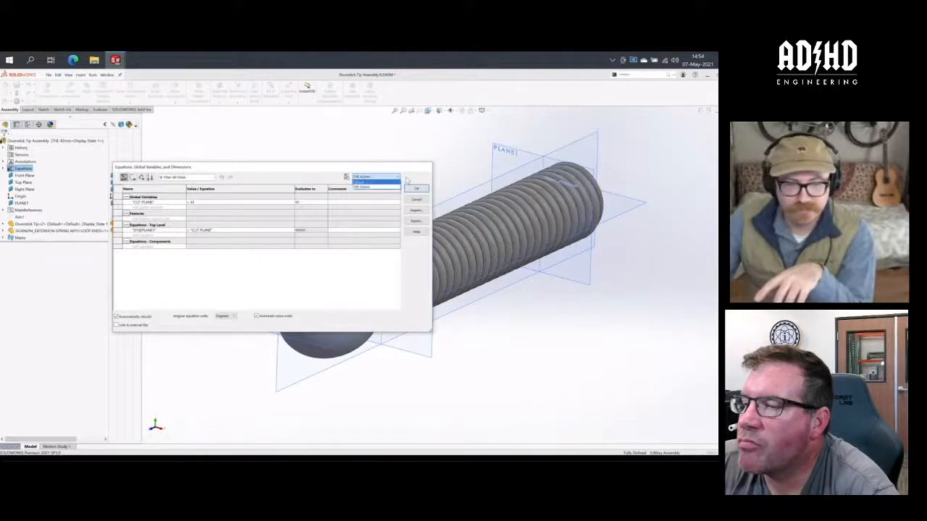
{"action": "left_click", "coordinate": [309, 181]}
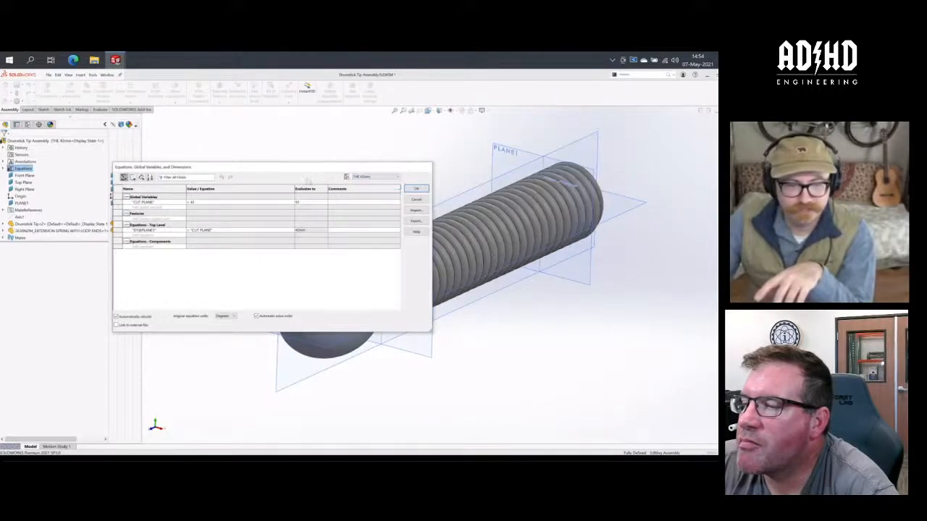
{"action": "left_click", "coordinate": [279, 201]}
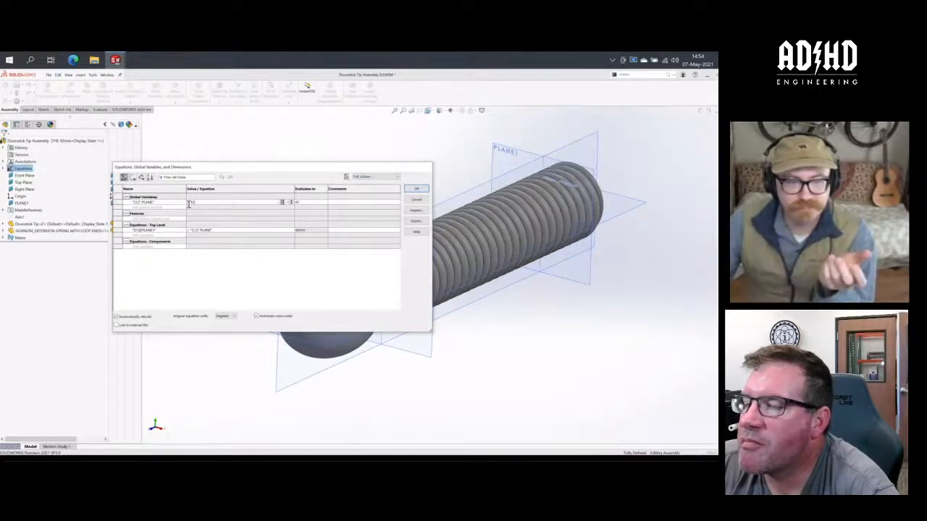
{"action": "left_click", "coordinate": [283, 202]}
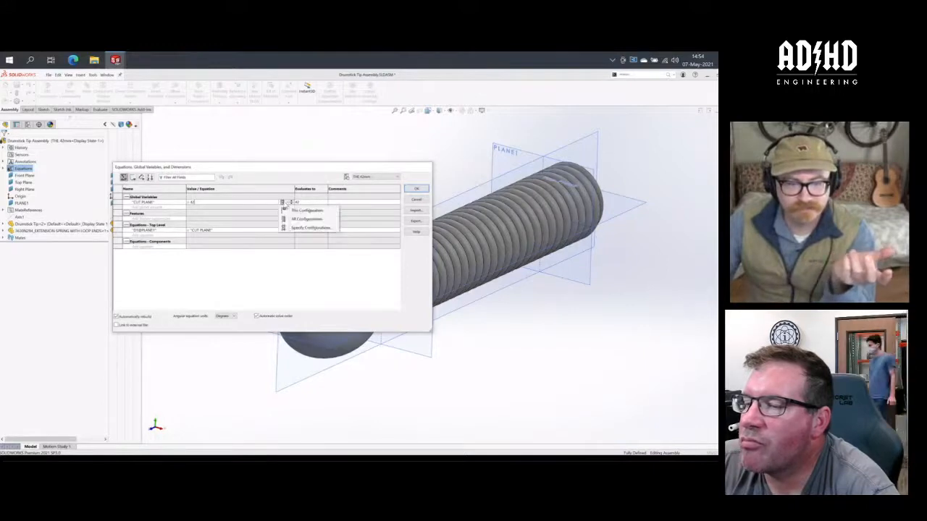
{"action": "left_click", "coordinate": [287, 211]}
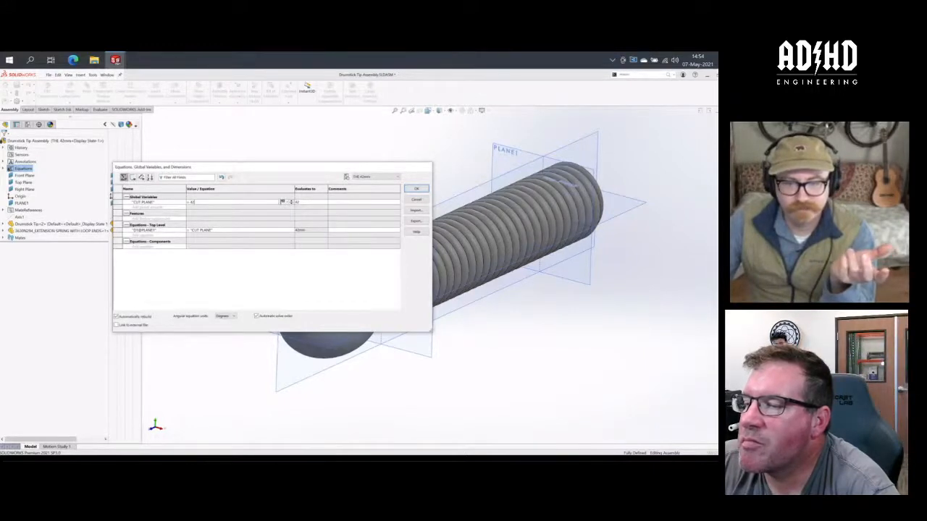
{"action": "left_click", "coordinate": [414, 189]}
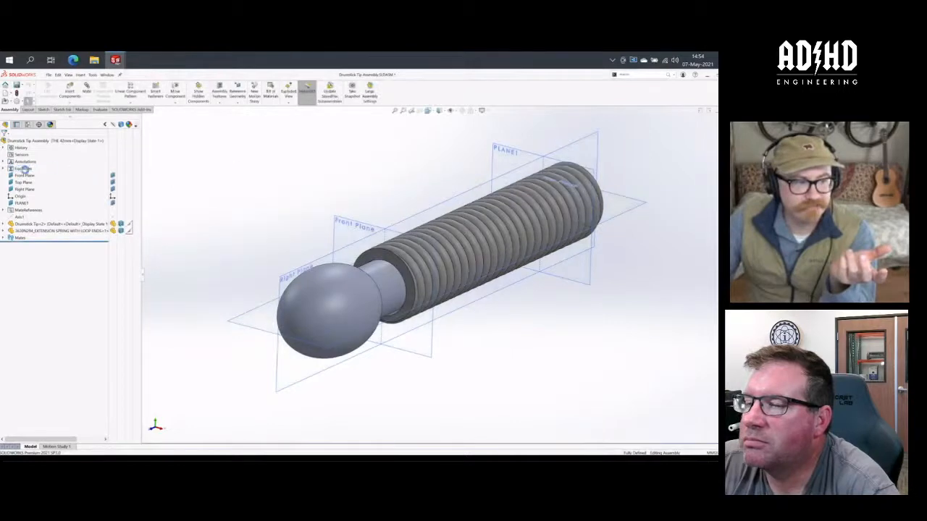
- Set the CUT PLANE global variable to 50 in the assembly's equations
{"action": "right_click", "coordinate": [25, 169]}
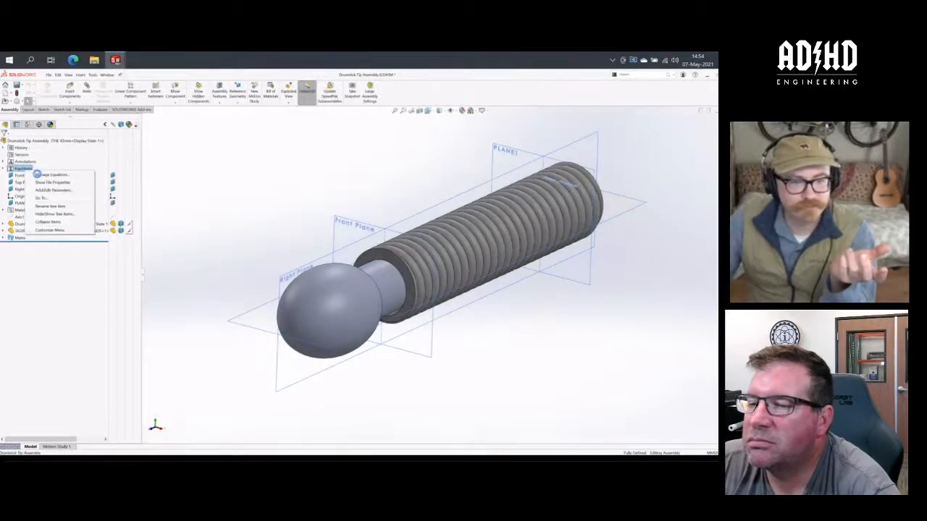
{"action": "left_click", "coordinate": [64, 175]}
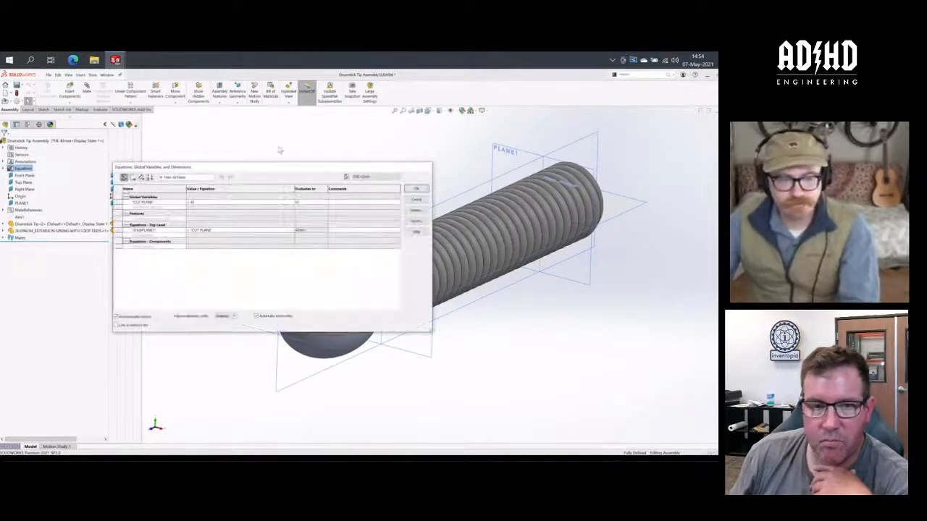
{"action": "left_click", "coordinate": [208, 203]}
{"action": "key", "text": "BackSpace"}
{"action": "key", "text": "BackSpace"}
{"action": "type", "text": "50"}
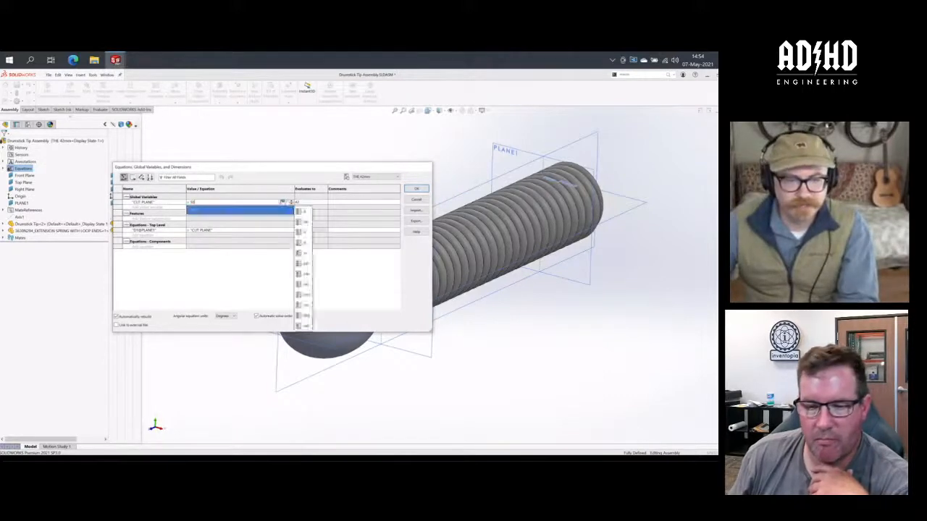
{"action": "key", "text": "Return"}
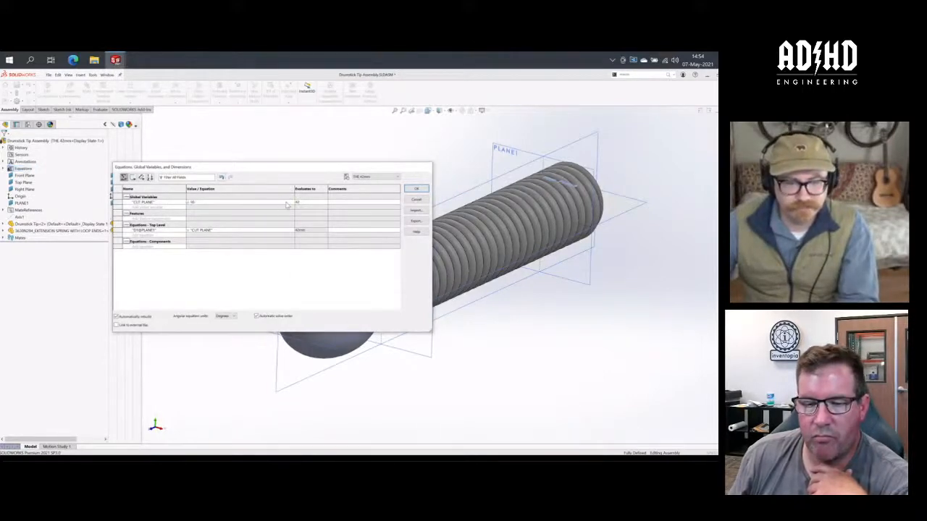
- Apply the CUT PLANE value to both specified configurations, Default and THE 42mm
{"action": "left_click", "coordinate": [282, 203]}
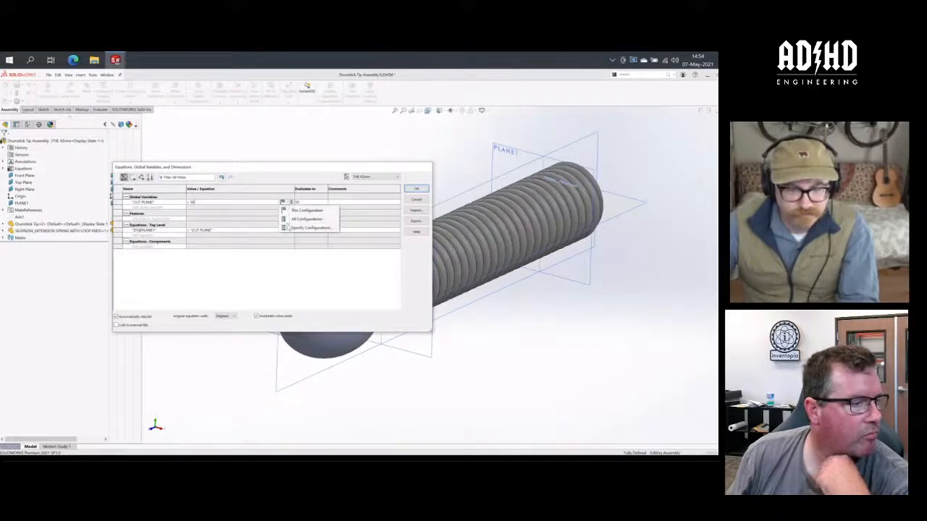
{"action": "left_click", "coordinate": [308, 227]}
{"action": "left_click", "coordinate": [381, 257]}
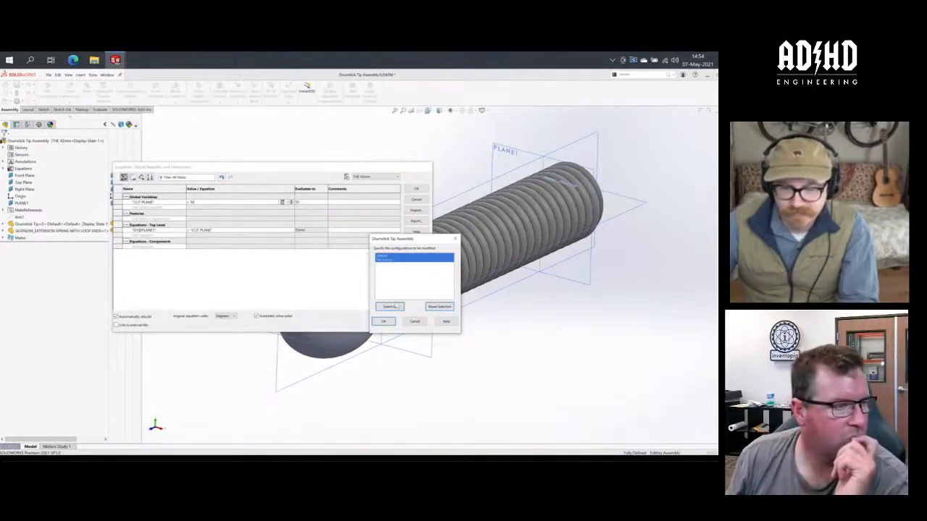
{"action": "left_click", "coordinate": [386, 322]}
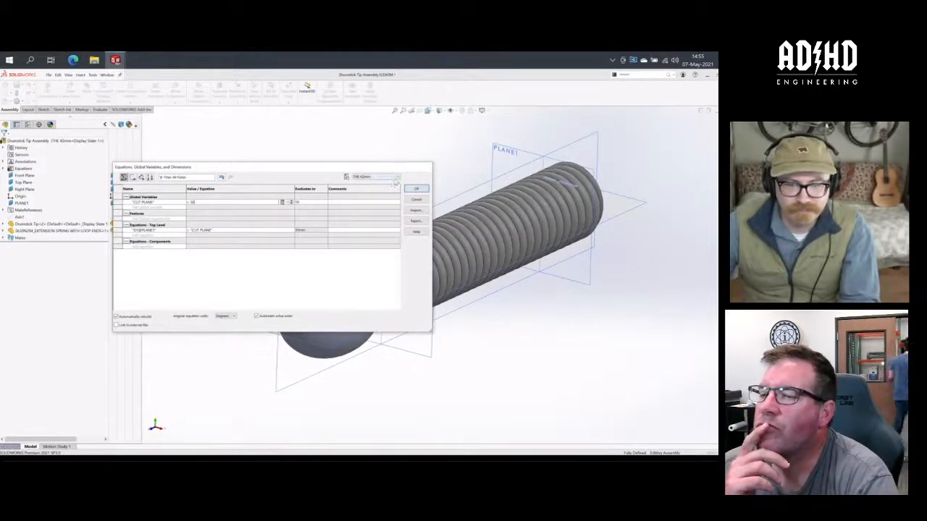
- Commit the equation change and check the CUT PLANE value in the Default configuration, returning to THE 42mm
{"action": "left_click", "coordinate": [397, 178]}
{"action": "left_click", "coordinate": [389, 181]}
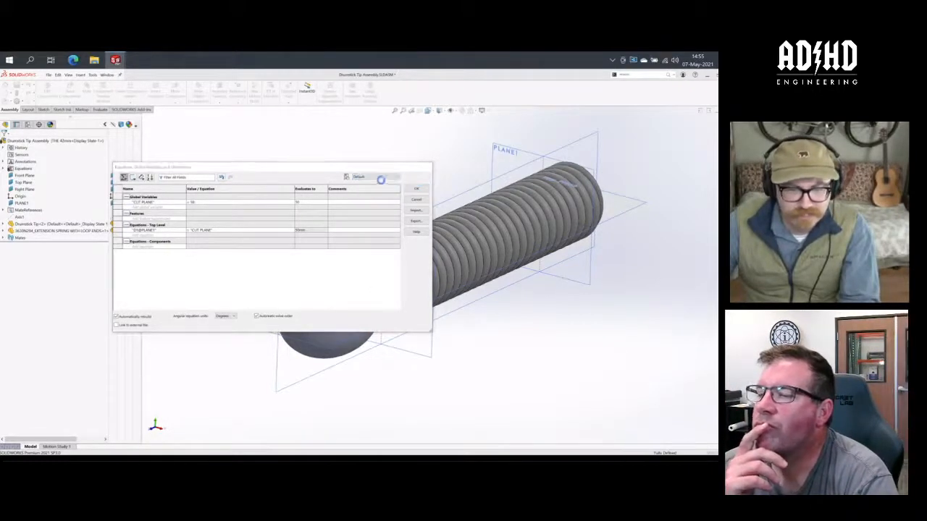
{"action": "left_click", "coordinate": [390, 282]}
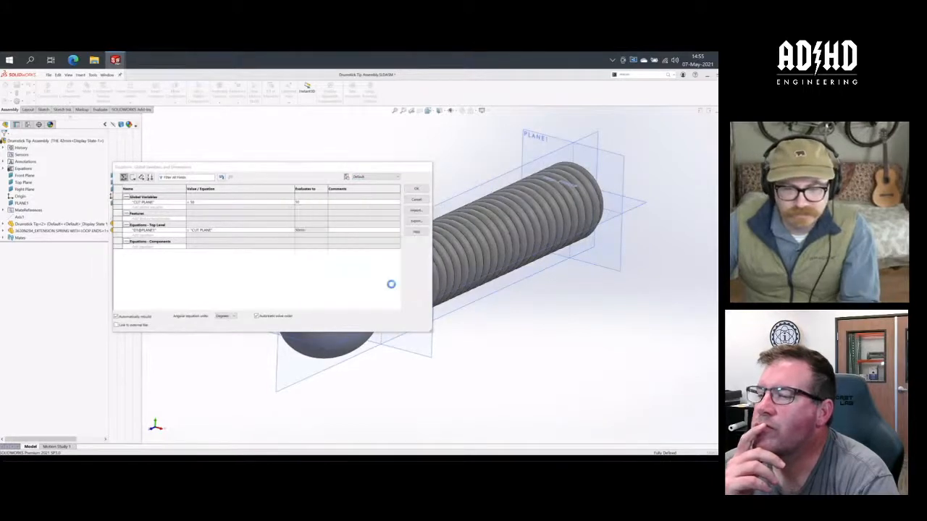
{"action": "left_click", "coordinate": [226, 203]}
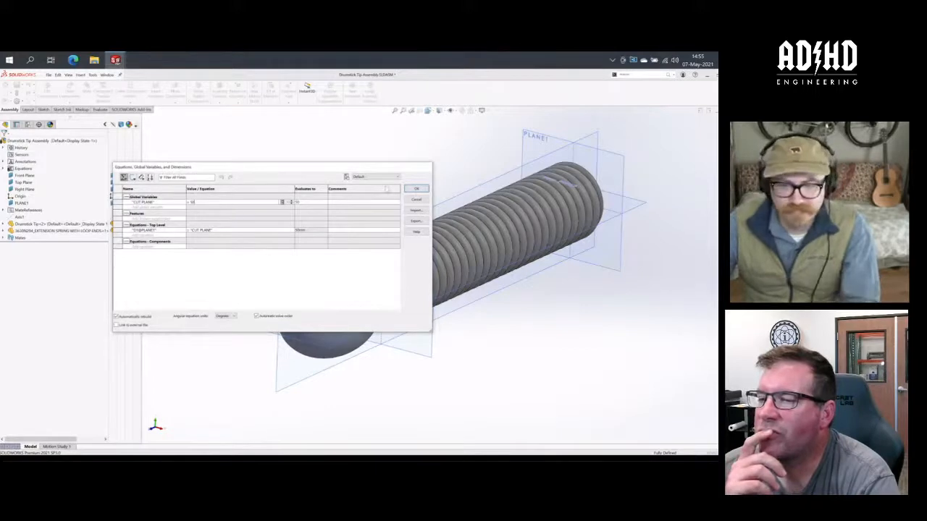
{"action": "left_click", "coordinate": [387, 178]}
{"action": "left_click", "coordinate": [386, 187]}
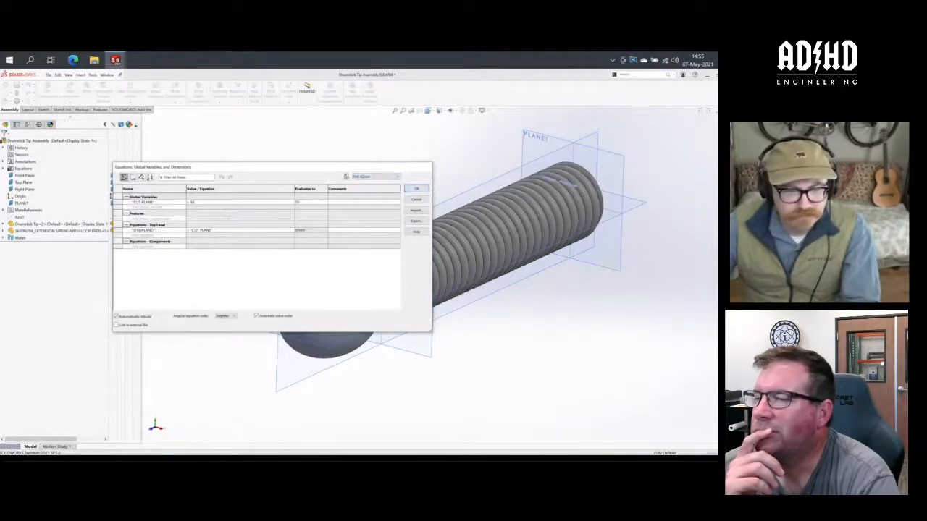
- Restrict the CUT PLANE value to this configuration only, with THE 42mm active
{"action": "left_click", "coordinate": [268, 202]}
{"action": "left_click", "coordinate": [283, 202]}
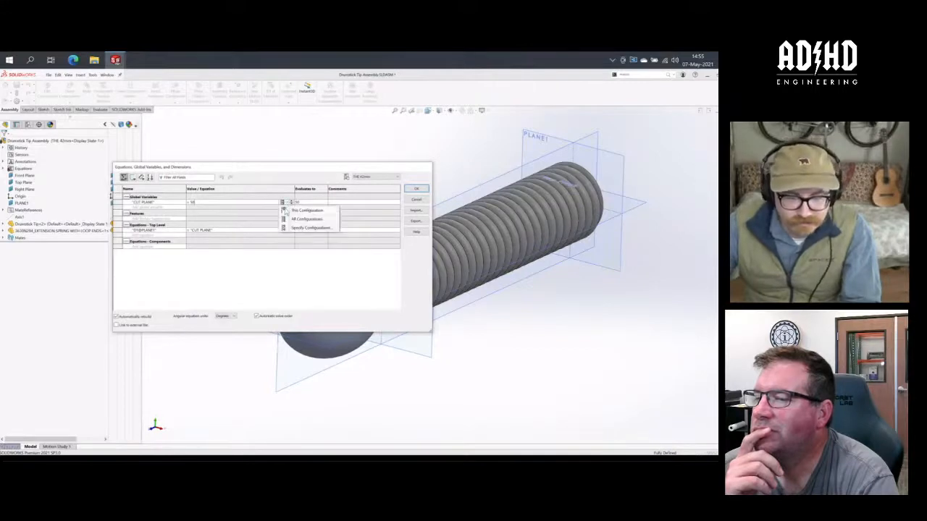
{"action": "left_click", "coordinate": [304, 211]}
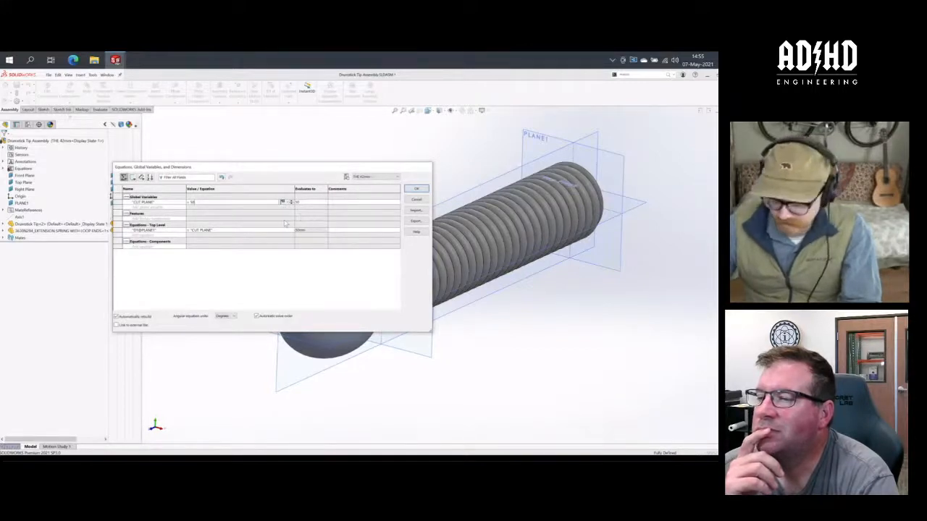
{"action": "key", "text": "Return"}
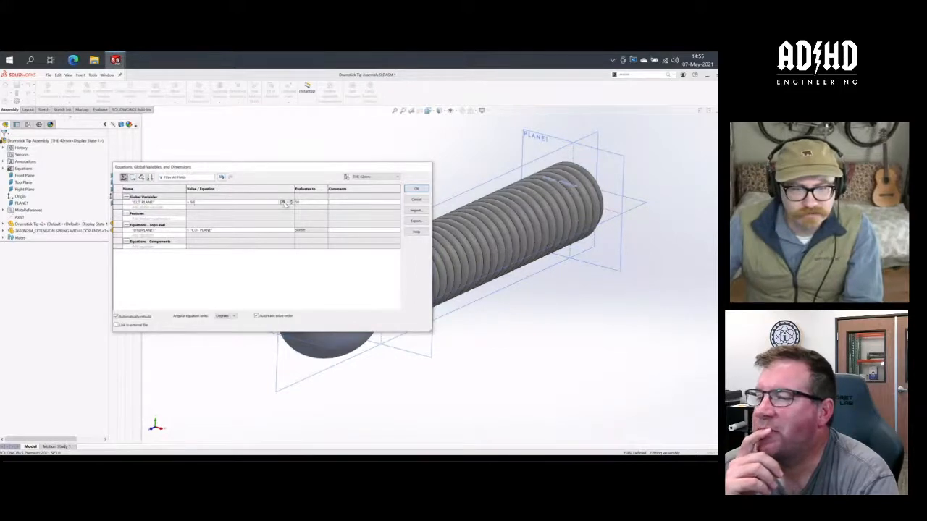
{"action": "left_click", "coordinate": [283, 202]}
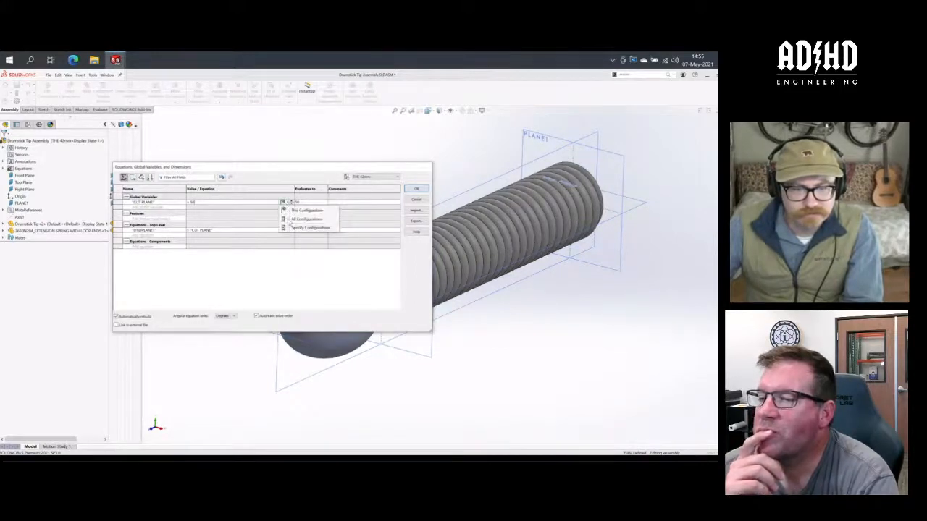
{"action": "left_click", "coordinate": [290, 229]}
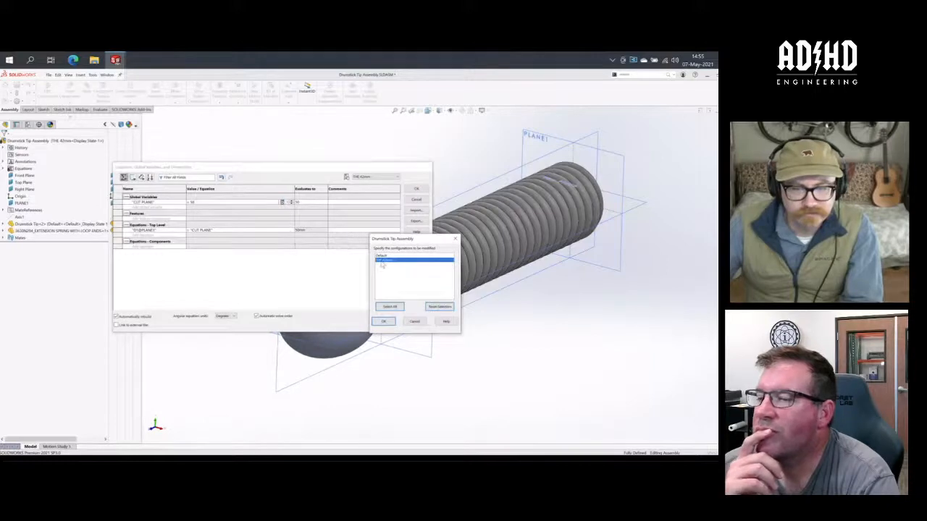
{"action": "left_click", "coordinate": [384, 321]}
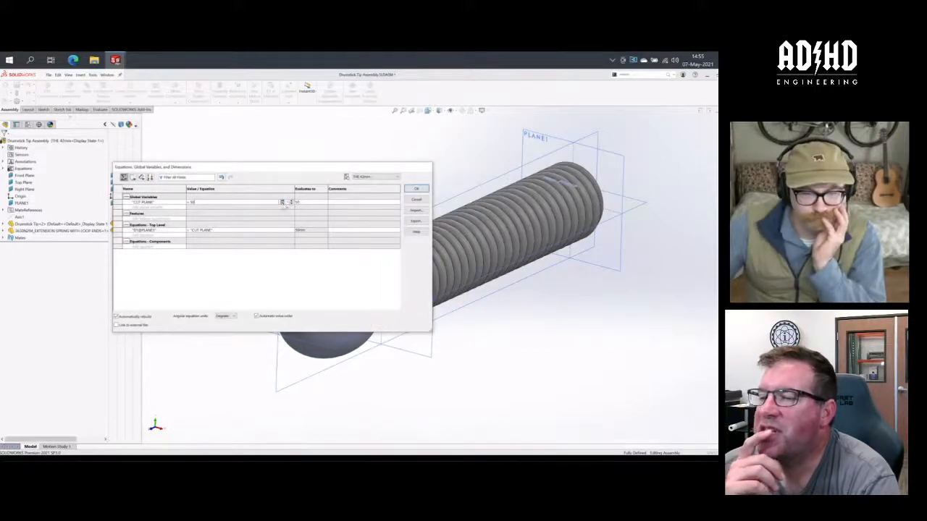
{"action": "left_click", "coordinate": [285, 203]}
{"action": "left_click", "coordinate": [286, 208]}
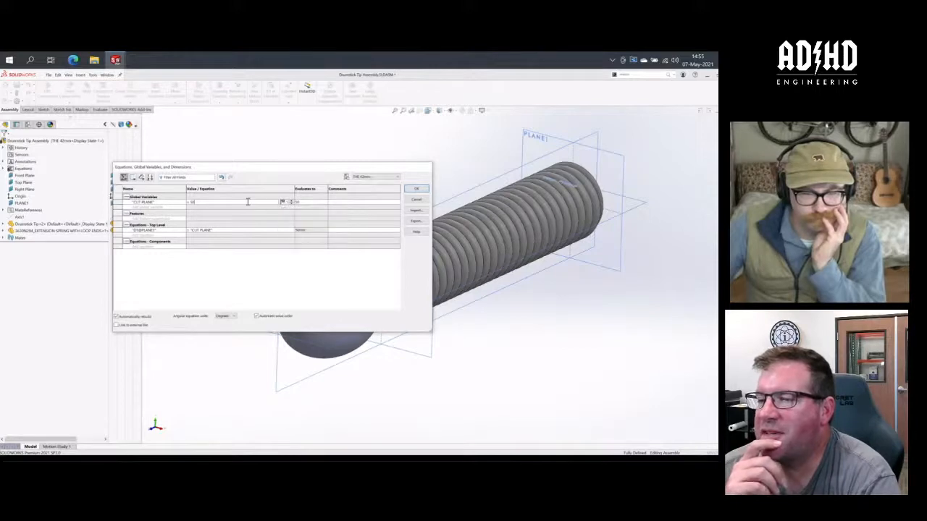
- Set the CUT PLANE global variable to 42 for THE 42mm configuration
{"action": "left_click", "coordinate": [249, 202]}
{"action": "key", "text": "BackSpace"}
{"action": "key", "text": "BackSpace"}
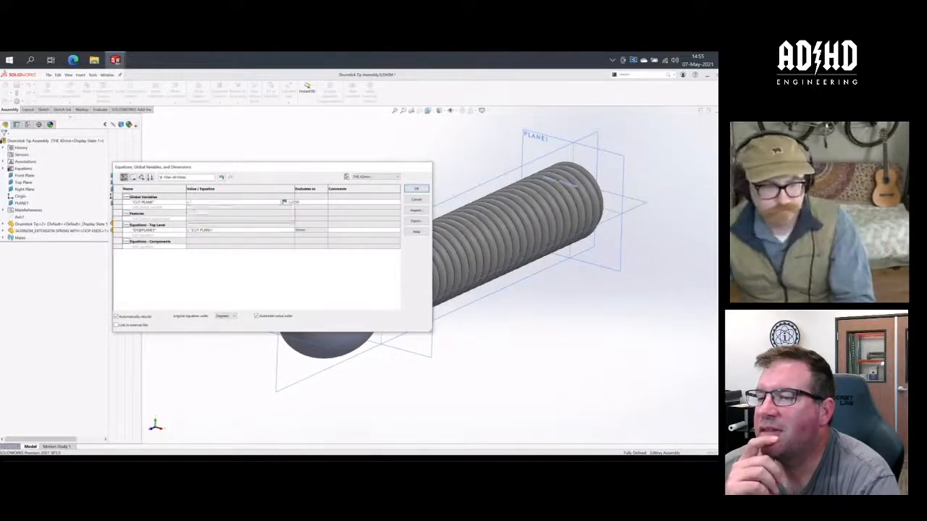
{"action": "type", "text": "42"}
{"action": "key", "text": "Return"}
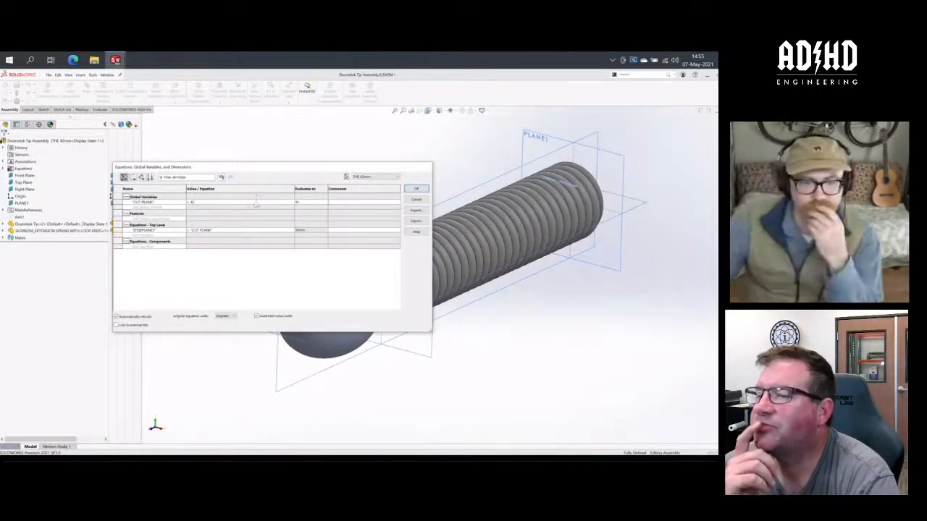
- Switch the equations to the Default configuration, saving the changes, and accept the equations
{"action": "left_click", "coordinate": [378, 177]}
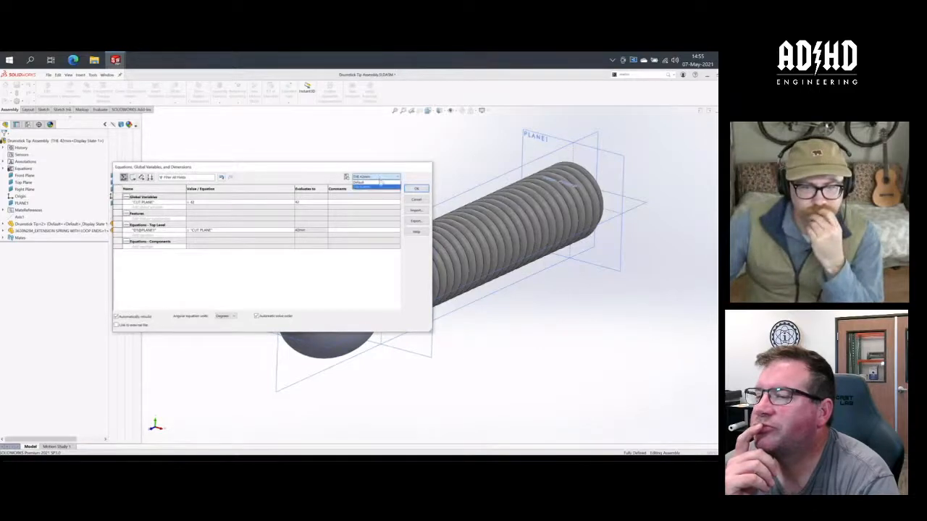
{"action": "left_click", "coordinate": [378, 181]}
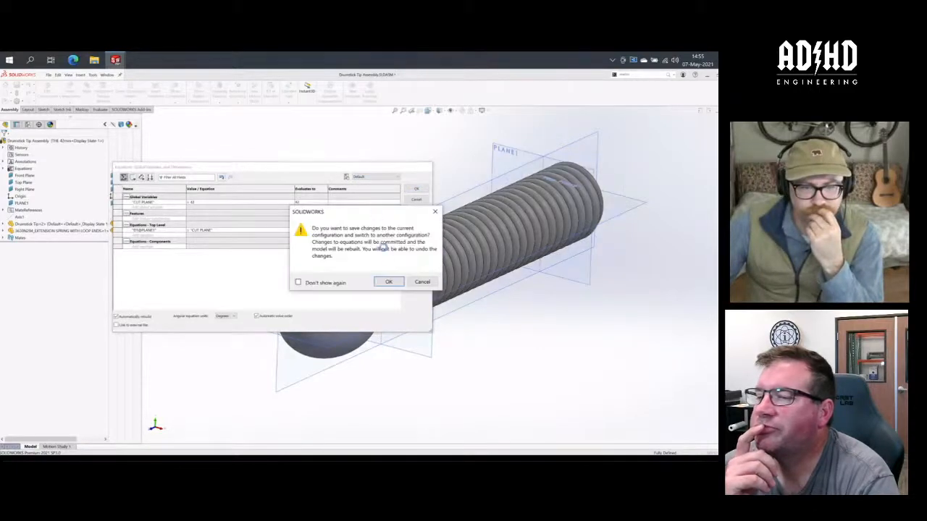
{"action": "left_click", "coordinate": [389, 282]}
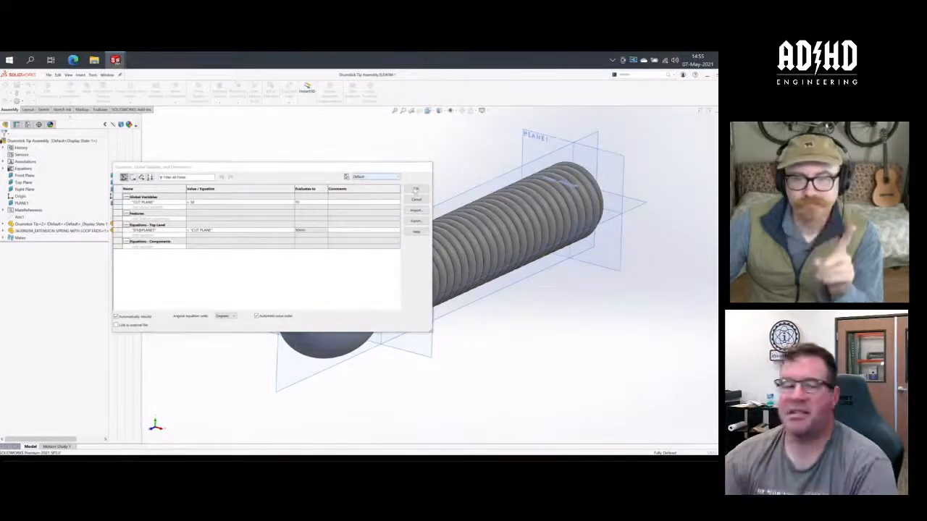
{"action": "left_click", "coordinate": [416, 190]}
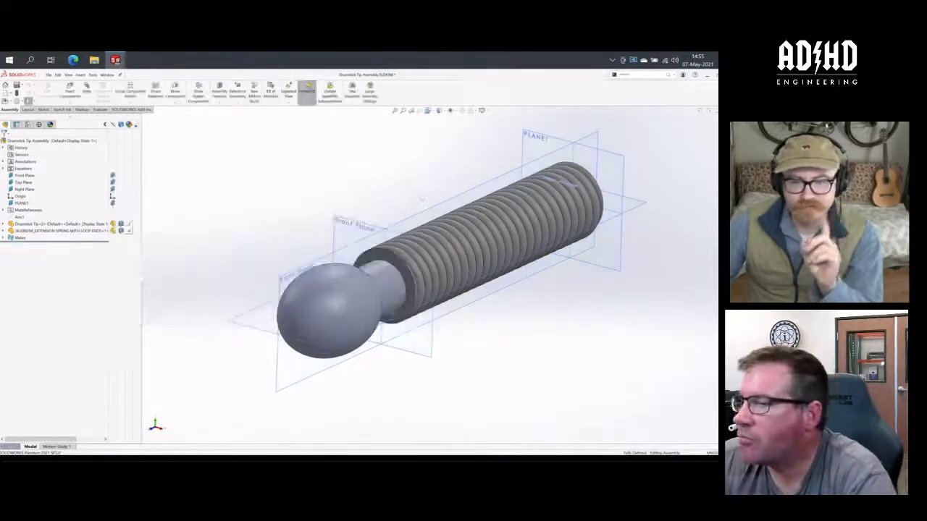
- Open the extension spring part from the assembly and arrange both documents side by side
{"action": "right_click", "coordinate": [31, 233]}
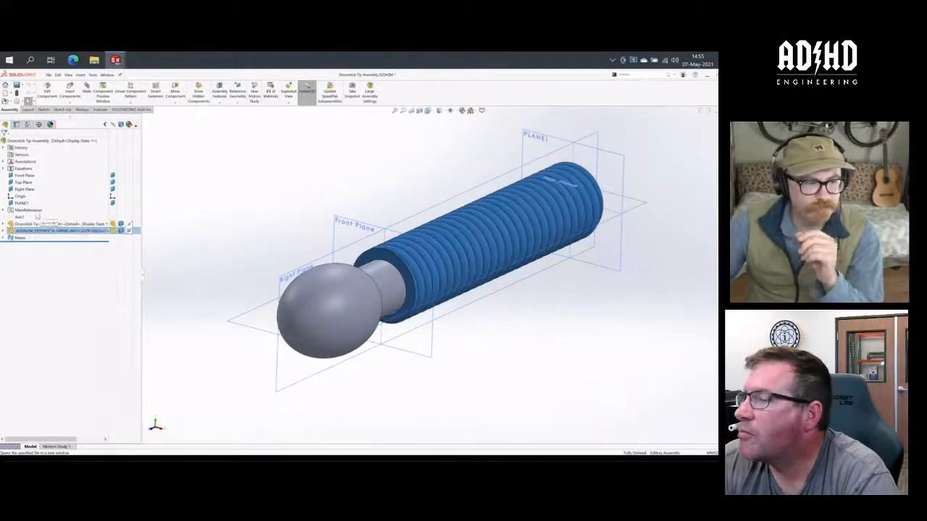
{"action": "left_click", "coordinate": [38, 217]}
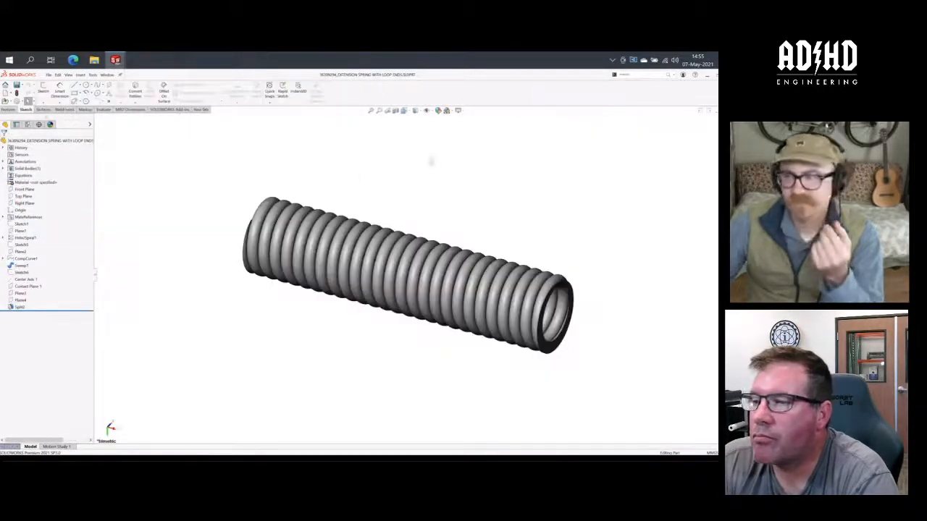
{"action": "left_click", "coordinate": [700, 110]}
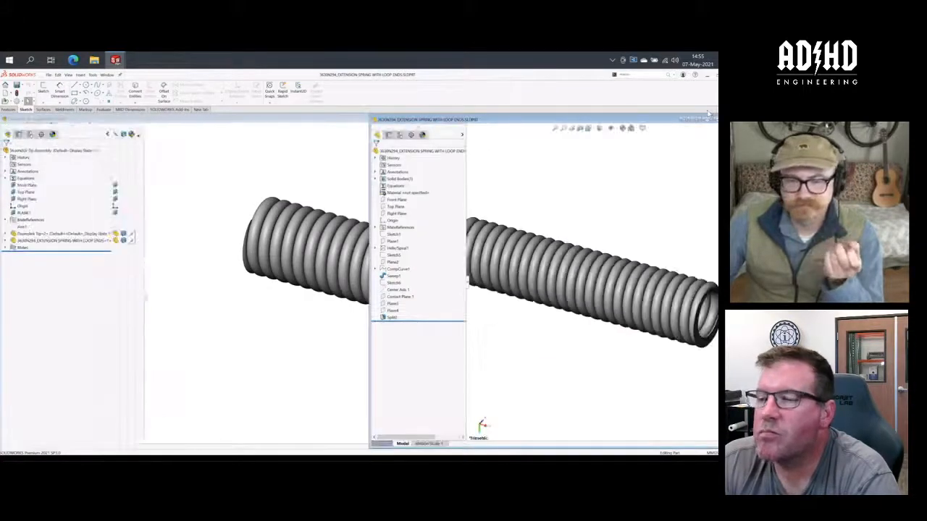
{"action": "left_click", "coordinate": [343, 122]}
{"action": "left_click", "coordinate": [672, 120]}
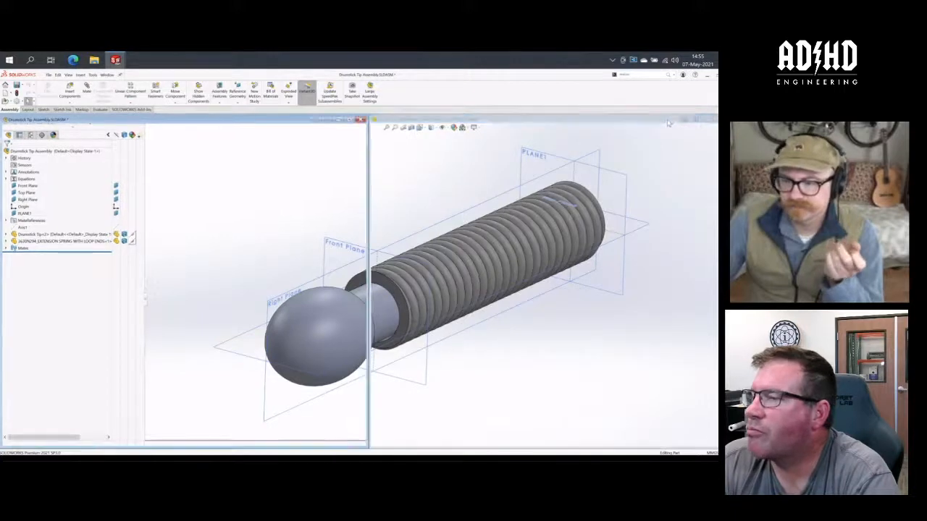
{"action": "mouse_move", "coordinate": [539, 224]}
{"action": "middle_mouse_down"}
{"action": "mouse_move", "coordinate": [577, 194]}
{"action": "mouse_move", "coordinate": [594, 207]}
{"action": "mouse_move", "coordinate": [552, 235]}
{"action": "middle_mouse_up"}
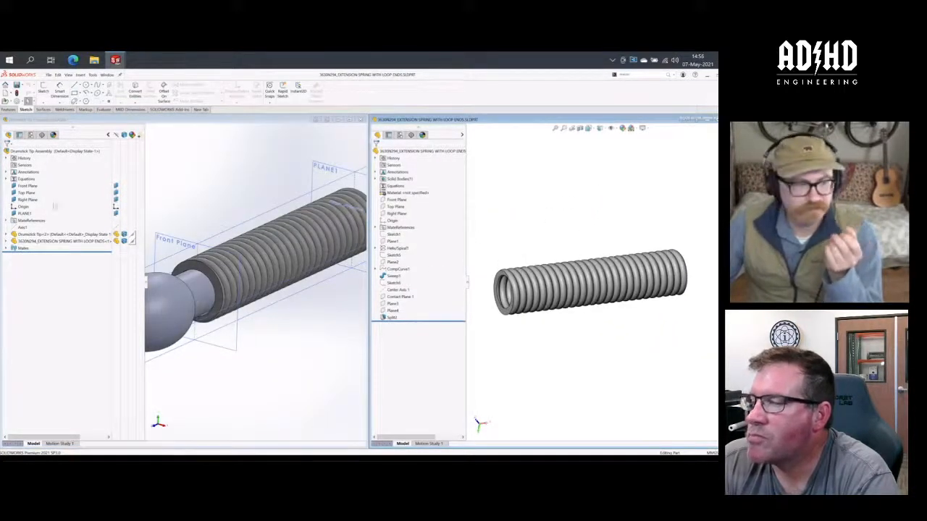
- Expand the assembly's equations and check the configurations of the extension spring part
{"action": "left_click", "coordinate": [8, 179]}
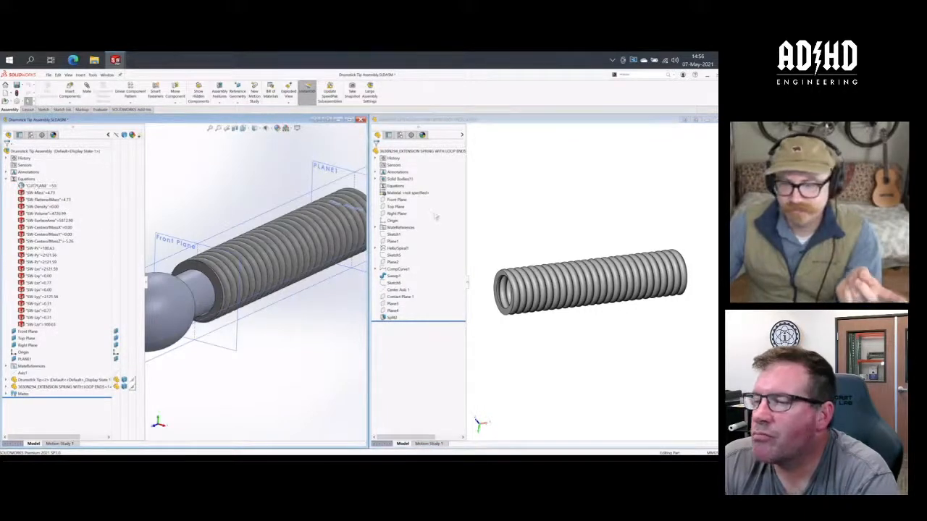
{"action": "left_click", "coordinate": [521, 210]}
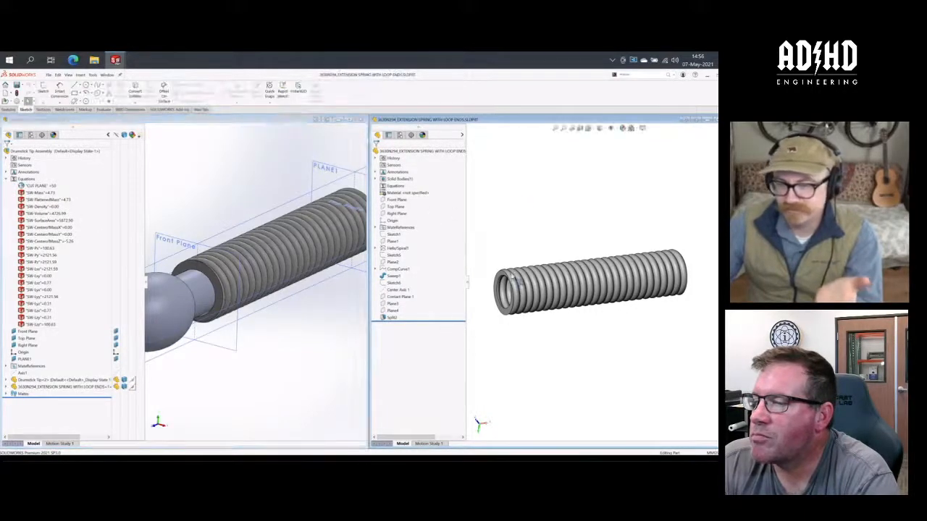
{"action": "left_click", "coordinate": [399, 134]}
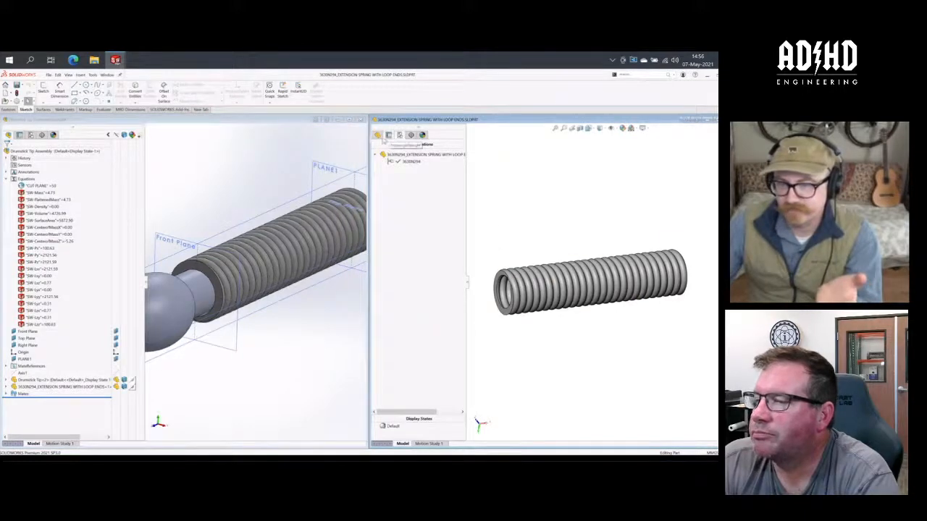
{"action": "left_click", "coordinate": [377, 135]}
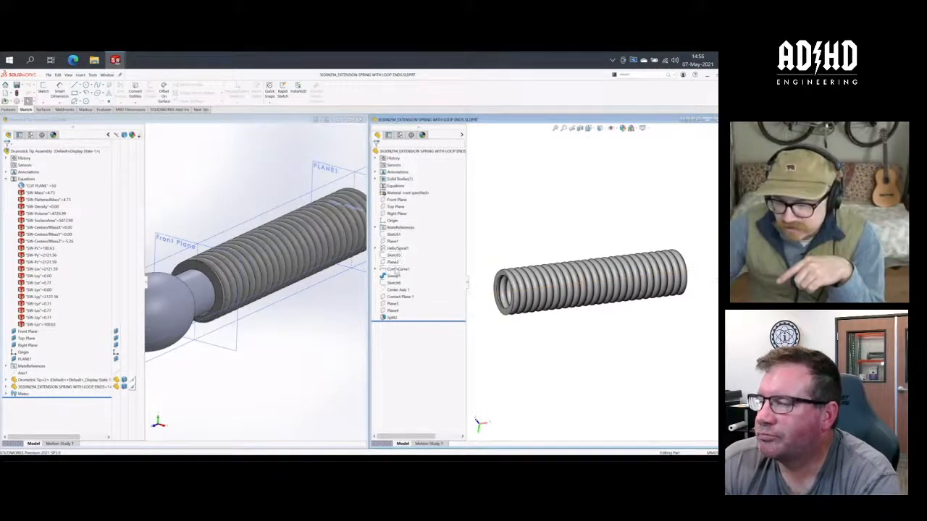
- Select Plane3 in the extension spring part and examine its position along the coils
{"action": "left_click", "coordinate": [396, 305]}
{"action": "middle_click_drag", "start_coordinate": [625, 306], "coordinate": [652, 317]}
{"action": "scroll", "coordinate": [653, 319], "scroll_direction": "down", "scroll_amount": 3}
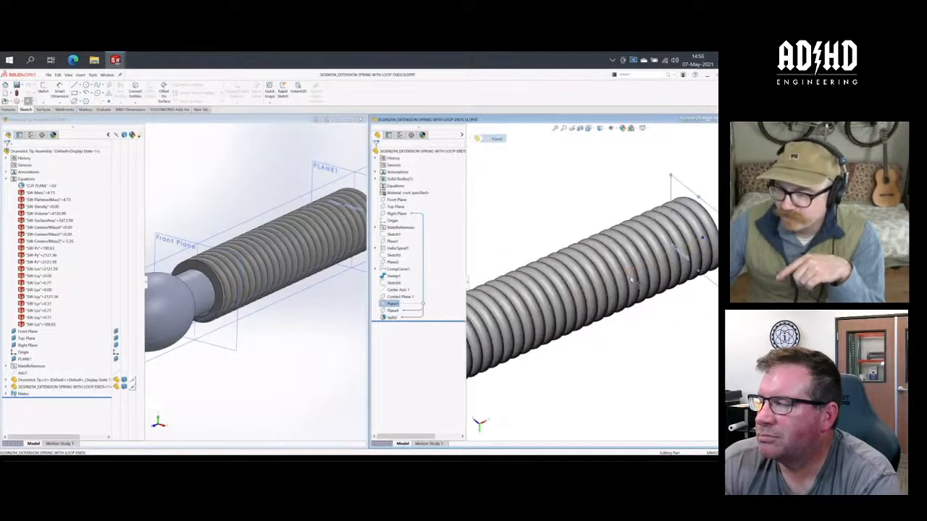
{"action": "scroll", "coordinate": [632, 269], "scroll_direction": "up", "scroll_amount": 2}
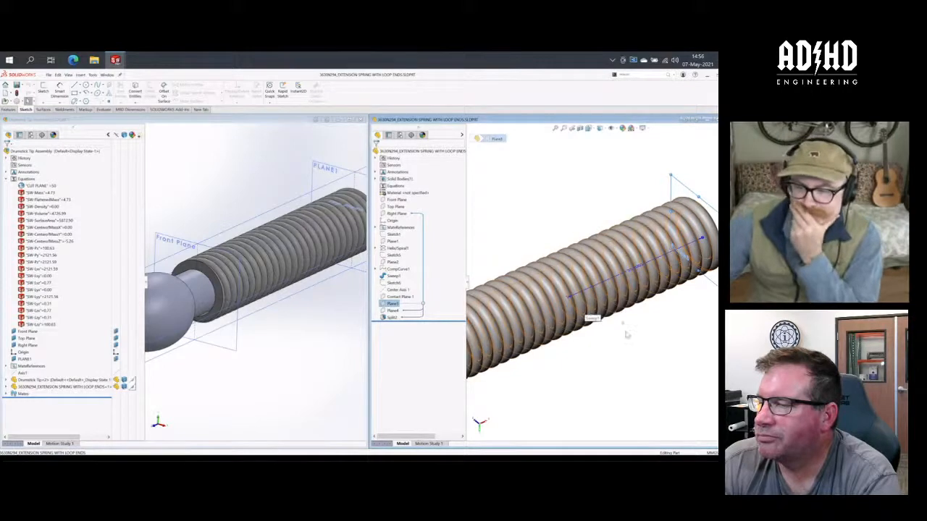
- Try to link Plane4's offset distance in the extension spring part to the assembly's CUT PLANE variable
{"action": "scroll", "coordinate": [628, 332], "scroll_direction": "up", "scroll_amount": 1}
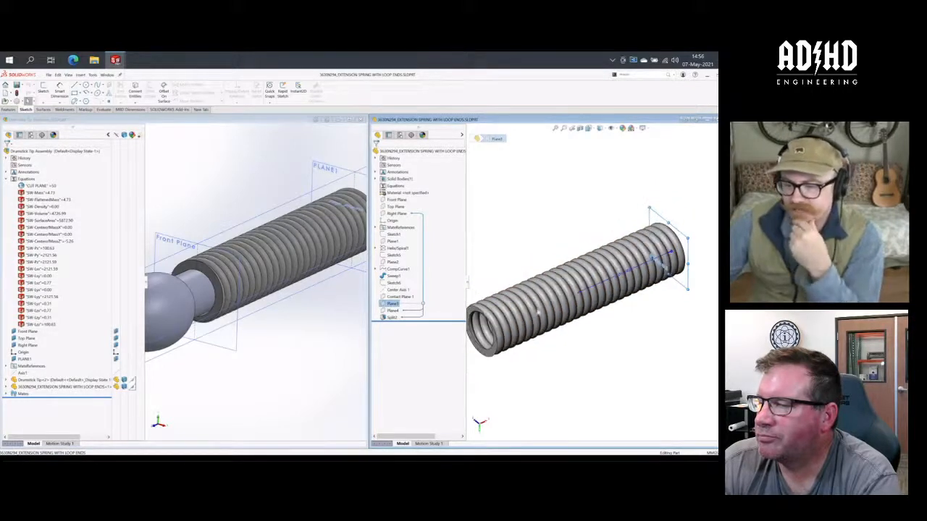
{"action": "scroll", "coordinate": [510, 321], "scroll_direction": "up", "scroll_amount": 1}
{"action": "scroll", "coordinate": [522, 331], "scroll_direction": "down", "scroll_amount": 1}
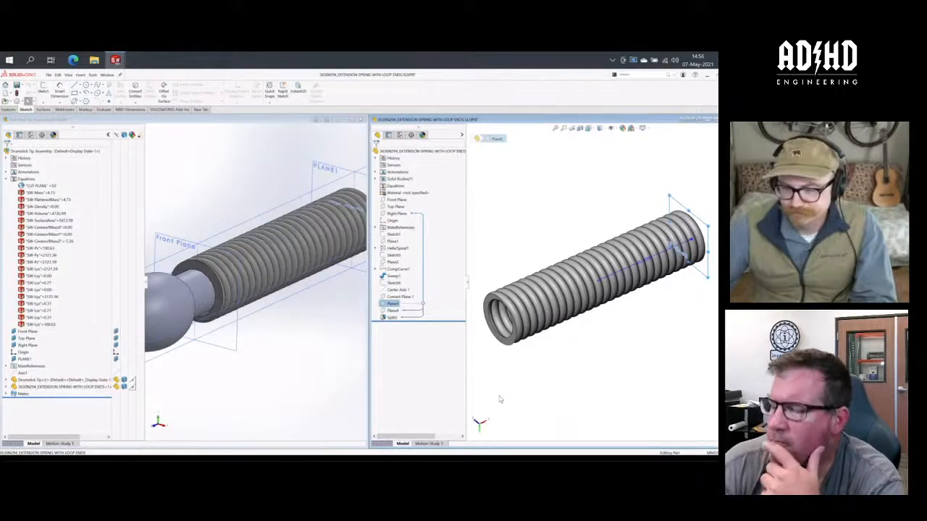
{"action": "left_click", "coordinate": [392, 310]}
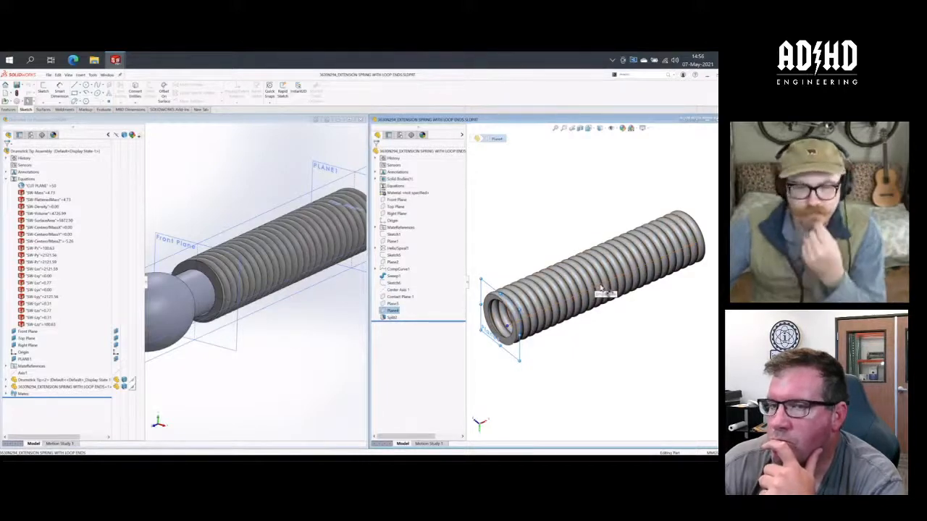
{"action": "double_click", "coordinate": [603, 294]}
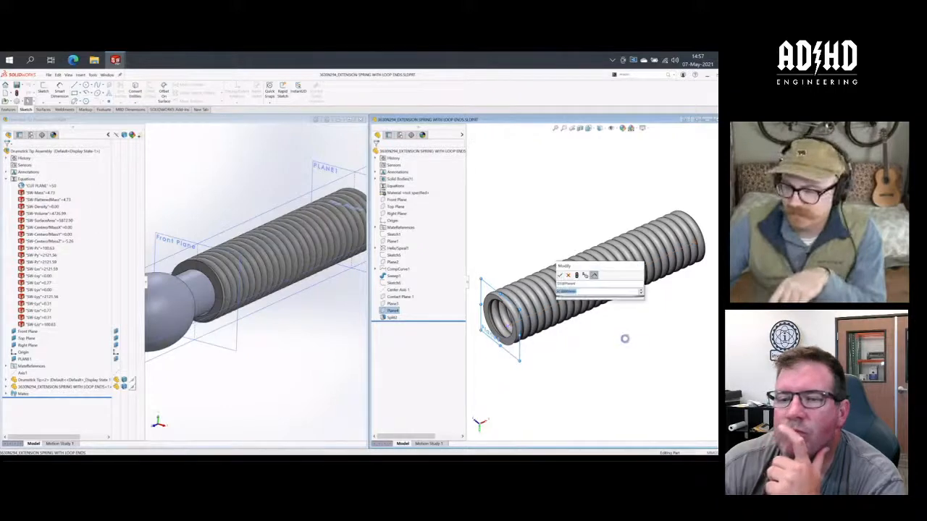
{"action": "type", "text": "="}
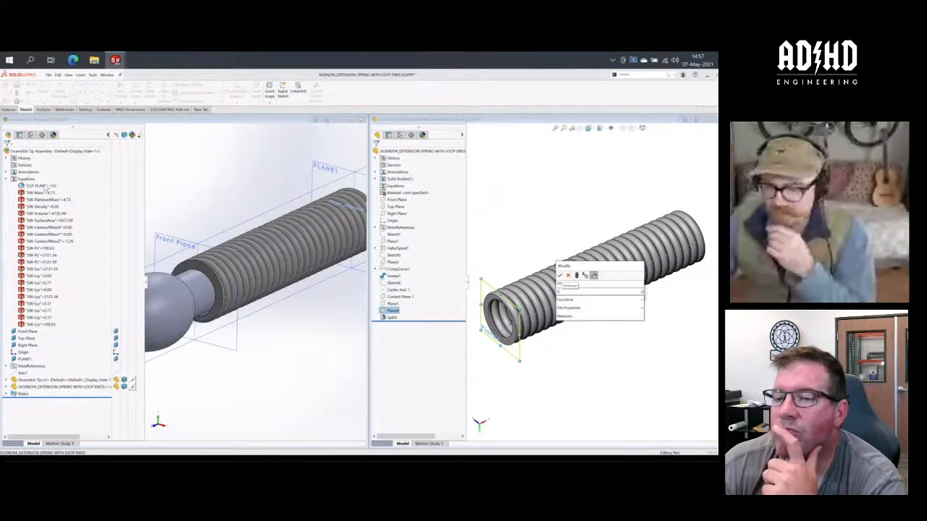
{"action": "left_click", "coordinate": [45, 187]}
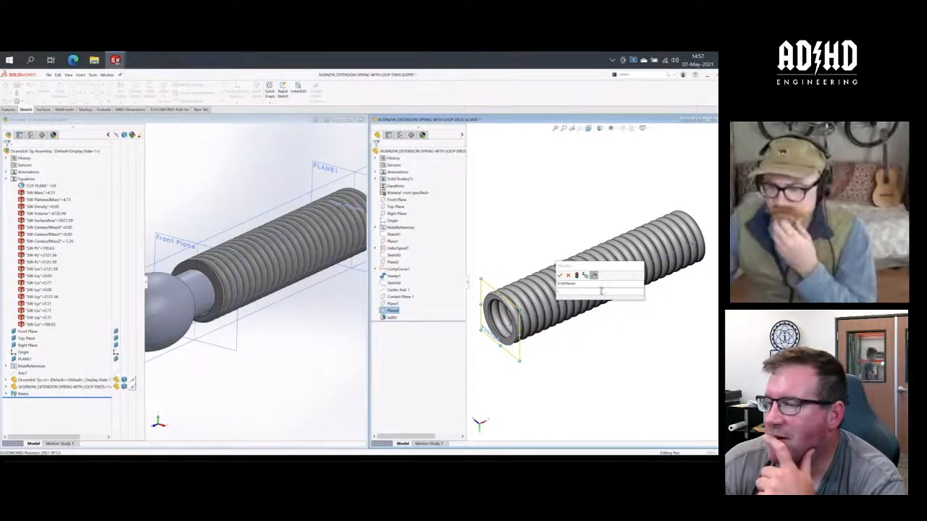
{"action": "left_click", "coordinate": [601, 291]}
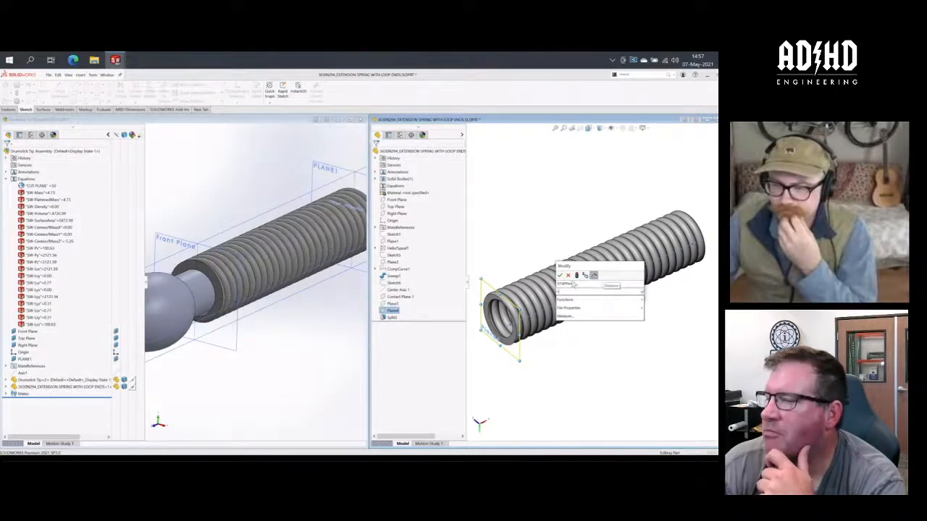
{"action": "left_click", "coordinate": [569, 276]}
{"action": "left_click", "coordinate": [623, 173]}
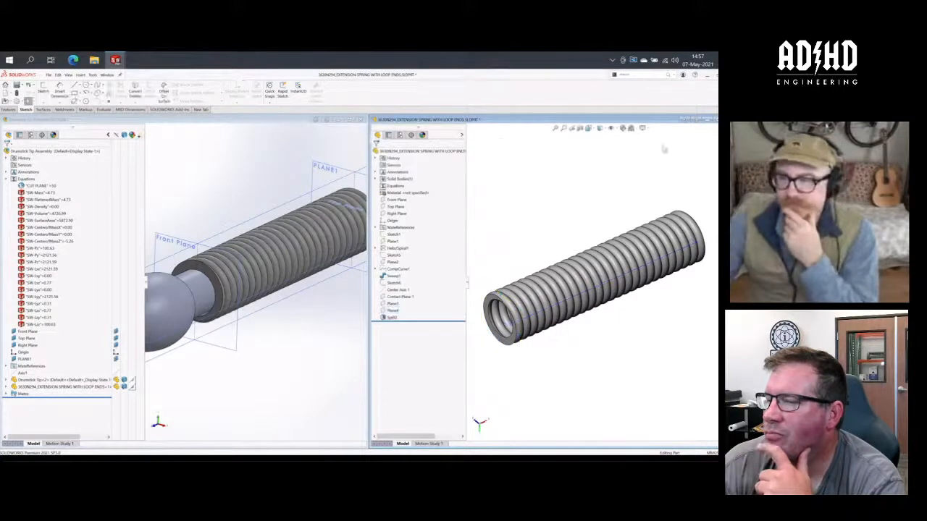
- Close the extension spring part window and maximize the Drumstick Tip Assembly
{"action": "left_click", "coordinate": [210, 353]}
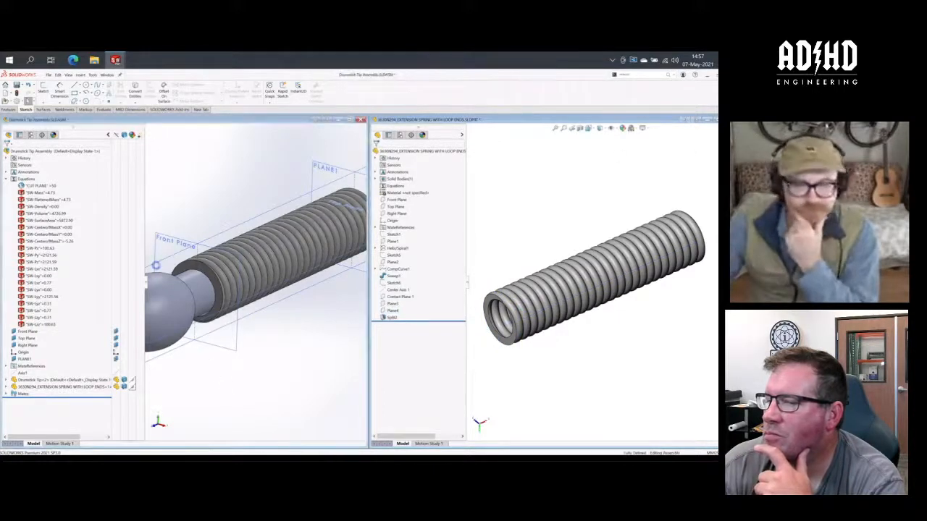
{"action": "left_click", "coordinate": [326, 120]}
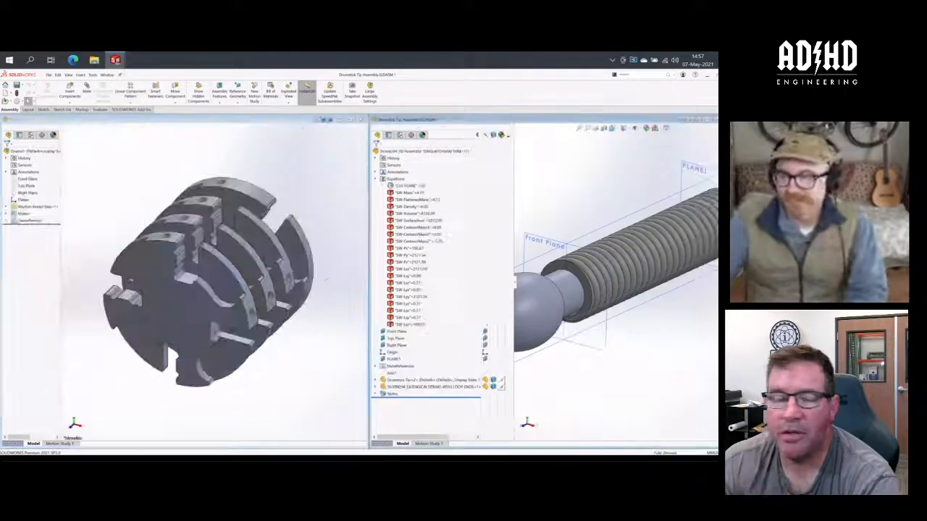
{"action": "left_click", "coordinate": [683, 120]}
{"action": "left_click", "coordinate": [618, 168]}
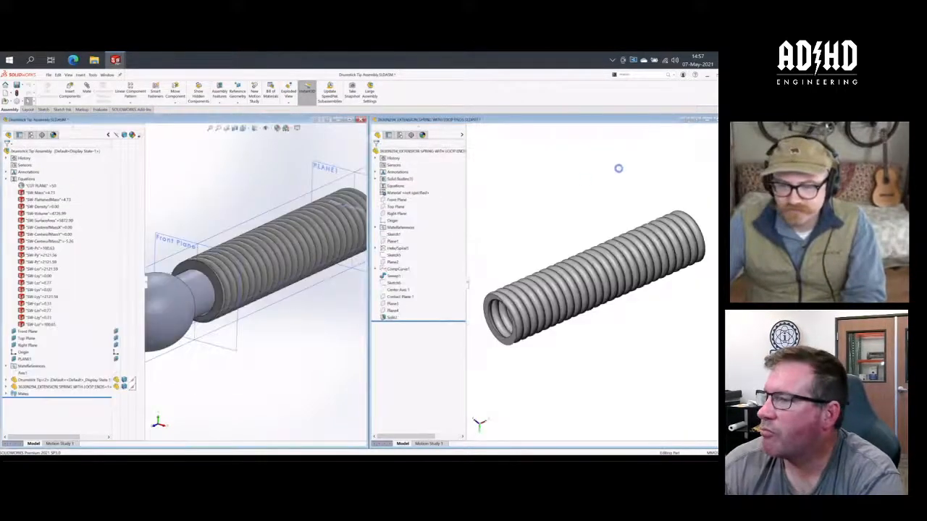
{"action": "key", "text": "ctrl+w"}
{"action": "left_click", "coordinate": [388, 267]}
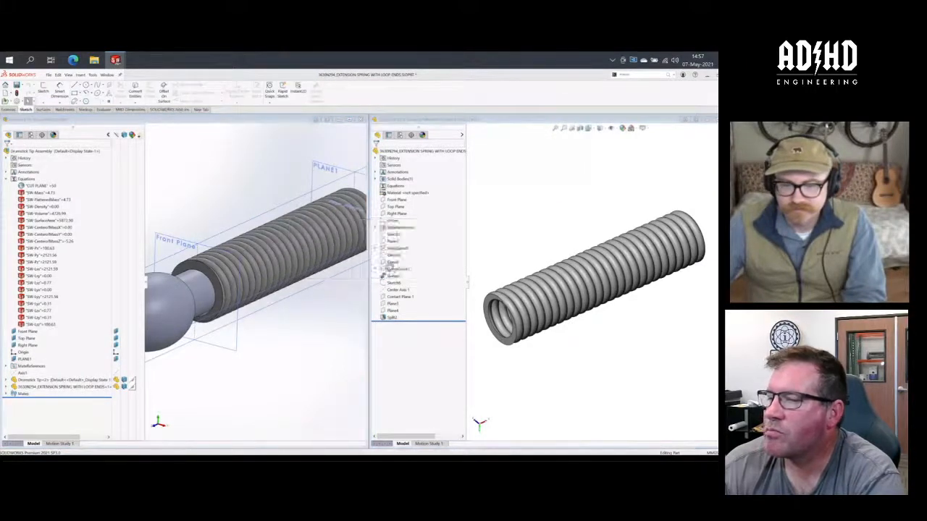
{"action": "left_click", "coordinate": [357, 285]}
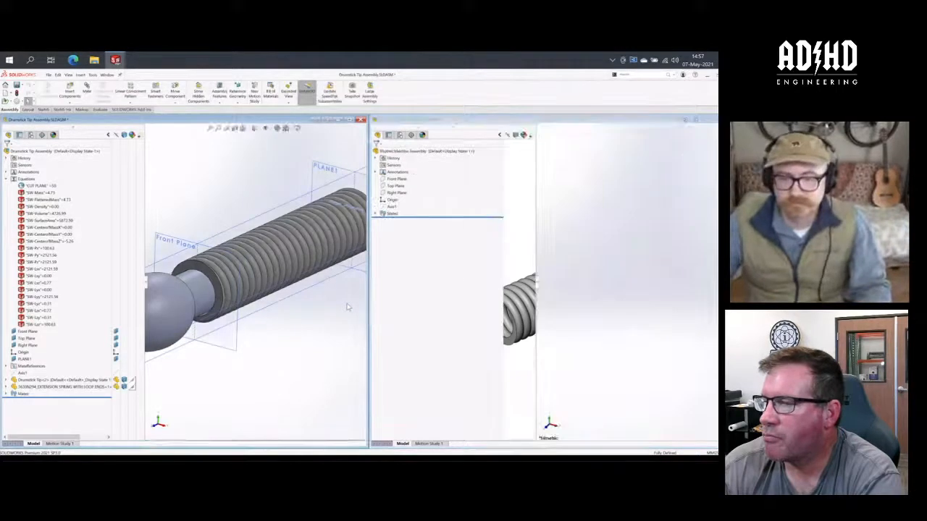
{"action": "left_click", "coordinate": [328, 122]}
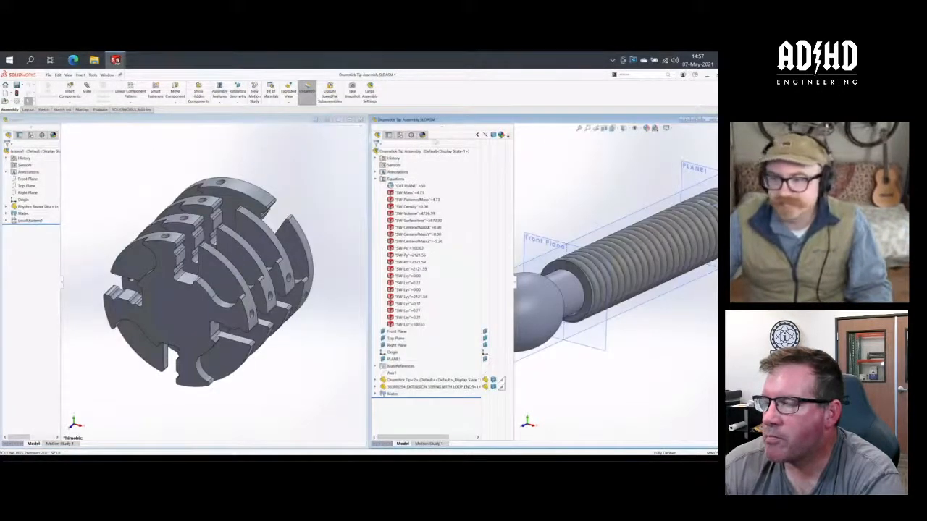
{"action": "left_click", "coordinate": [685, 121]}
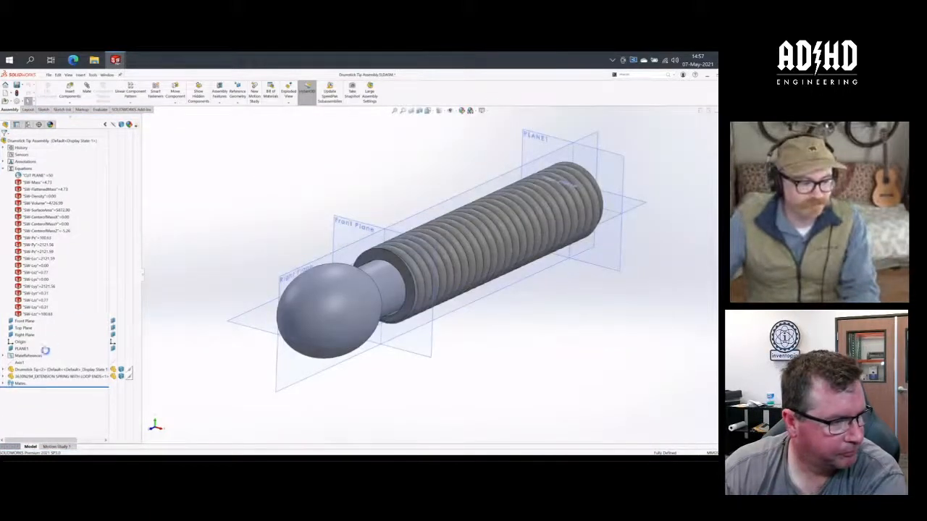
- Start editing the extension spring in the context of the assembly and expand its feature list
{"action": "right_click", "coordinate": [32, 376]}
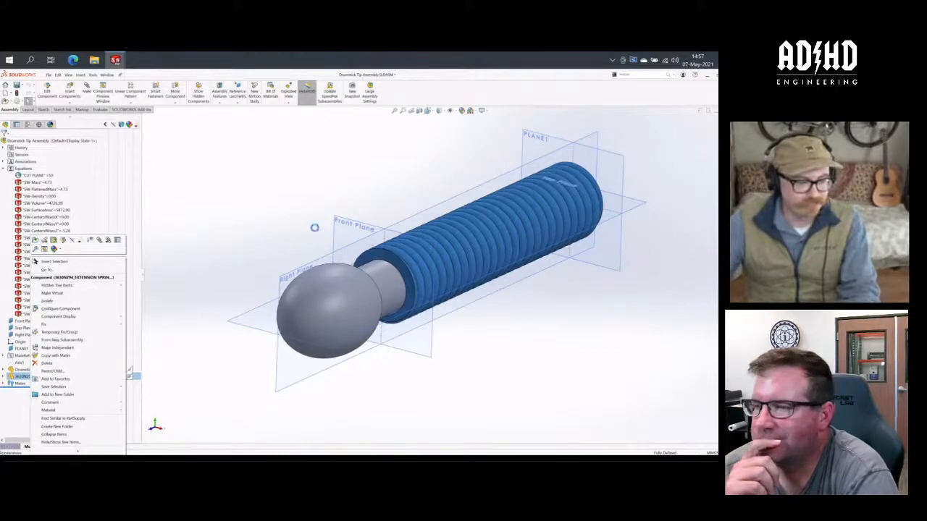
{"action": "left_click", "coordinate": [269, 225]}
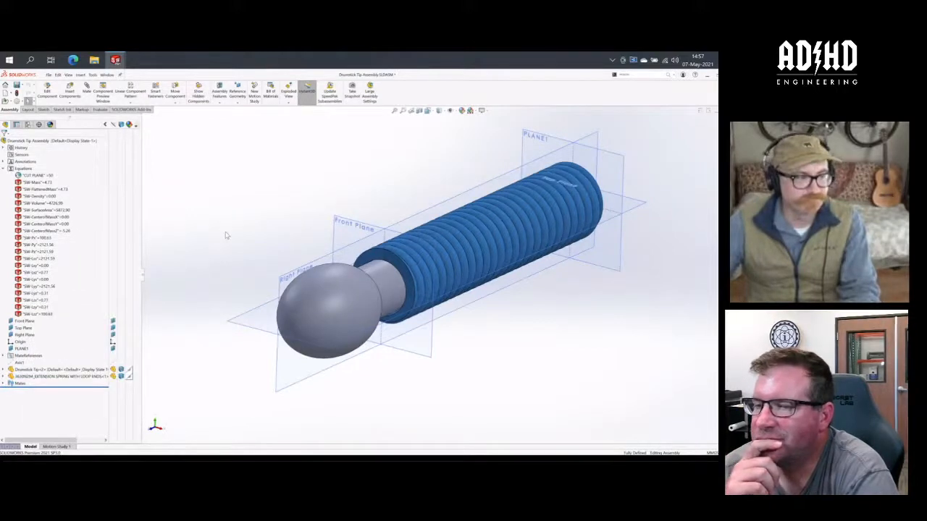
{"action": "left_click", "coordinate": [33, 376]}
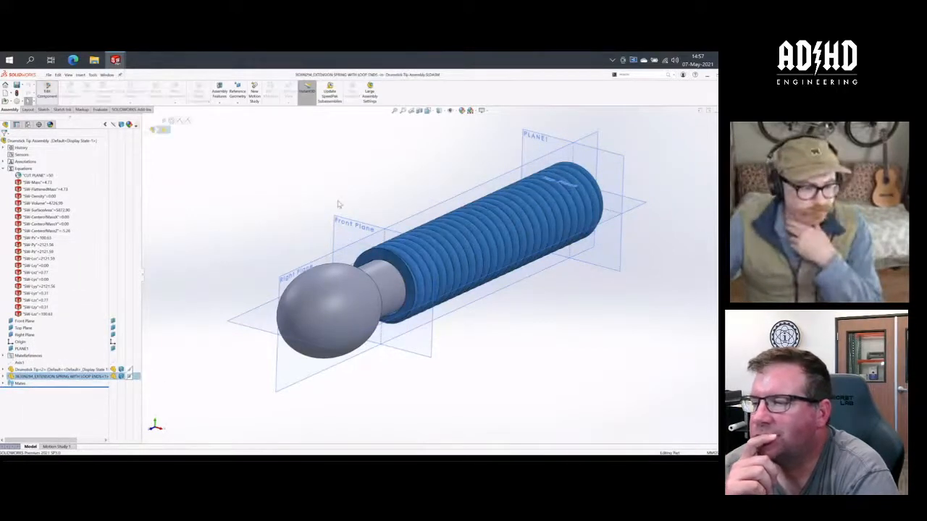
{"action": "left_click", "coordinate": [2, 377]}
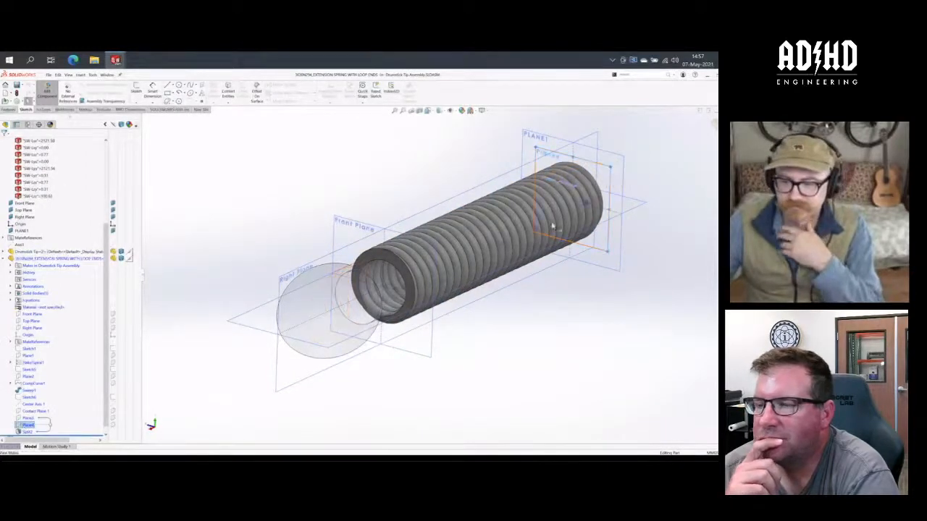
- Set the offset distance of the spring's Plane4 equal to the assembly's CUT PLANE global variable
{"action": "left_click", "coordinate": [27, 425]}
{"action": "double_click", "coordinate": [492, 246]}
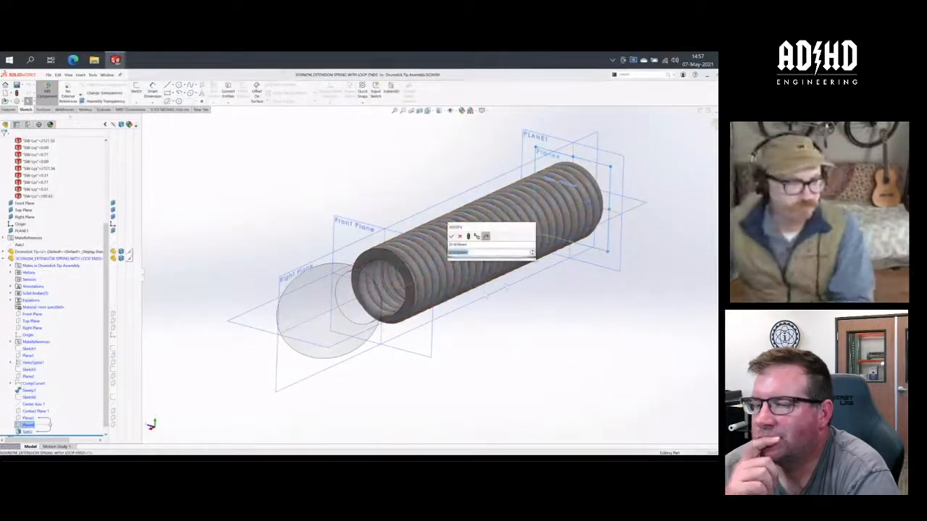
{"action": "type", "text": "="}
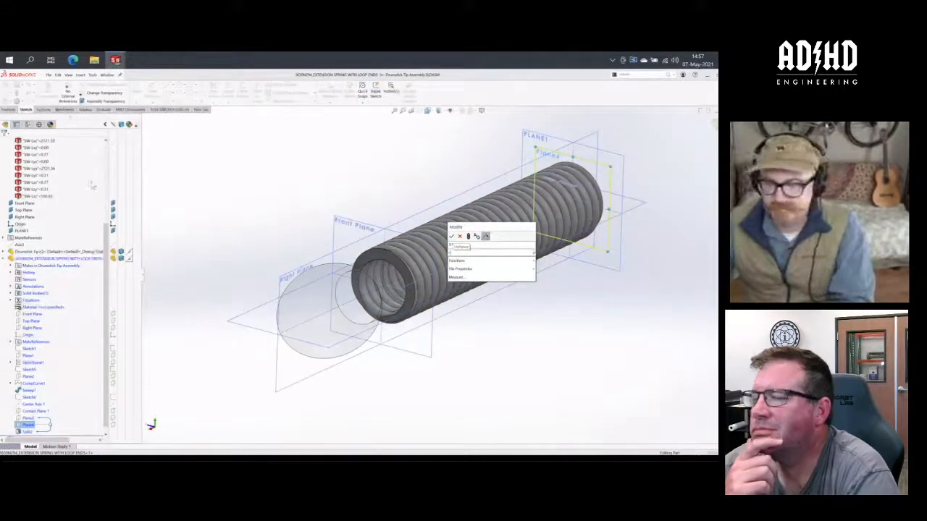
{"action": "scroll", "coordinate": [79, 189], "scroll_direction": "up", "scroll_amount": 5}
{"action": "left_click", "coordinate": [36, 175]}
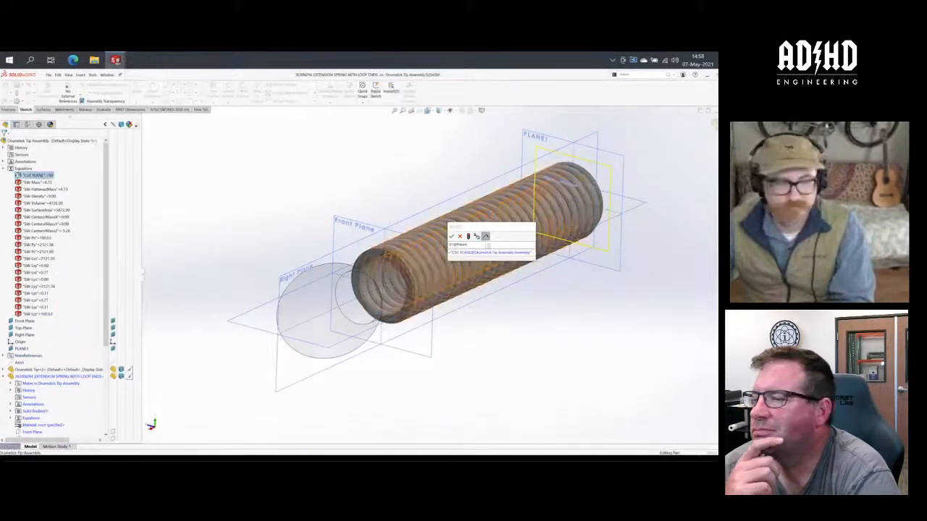
{"action": "left_click", "coordinate": [452, 237]}
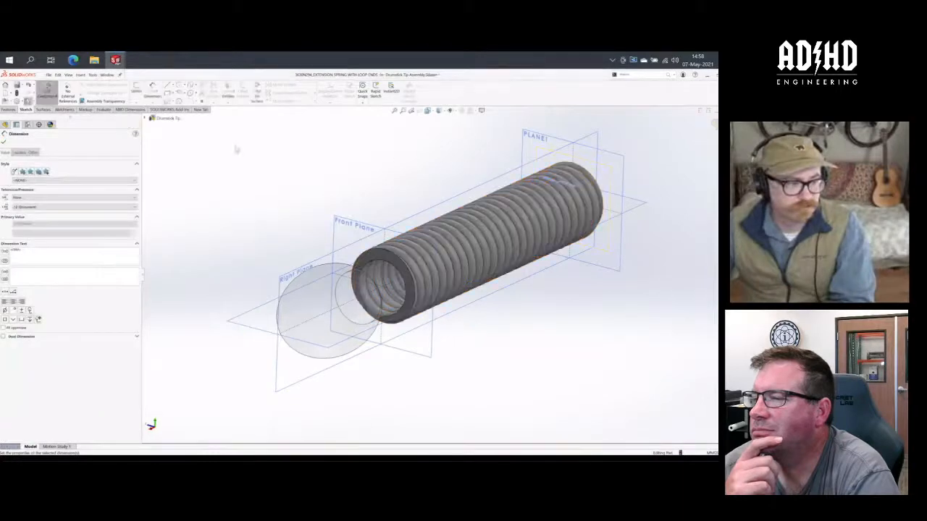
{"action": "left_click", "coordinate": [183, 153]}
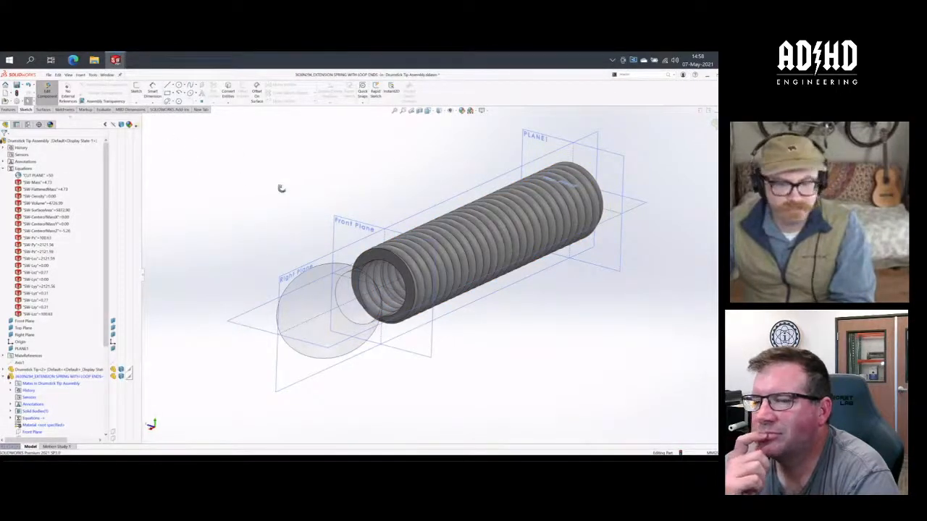
- Check the Drumstick Tip Assembly's configurations and finish editing the spring in context
{"action": "middle_click_drag", "start_coordinate": [281, 189], "coordinate": [250, 209]}
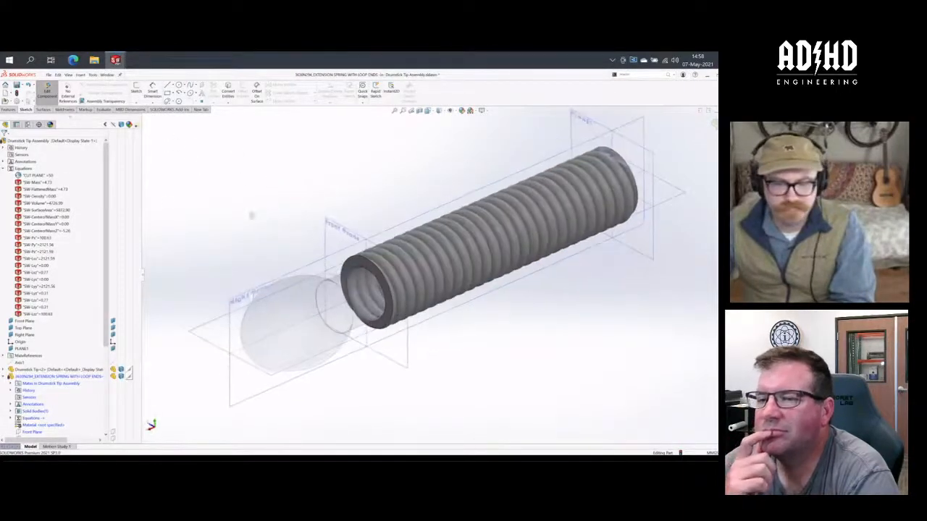
{"action": "left_click", "coordinate": [27, 125]}
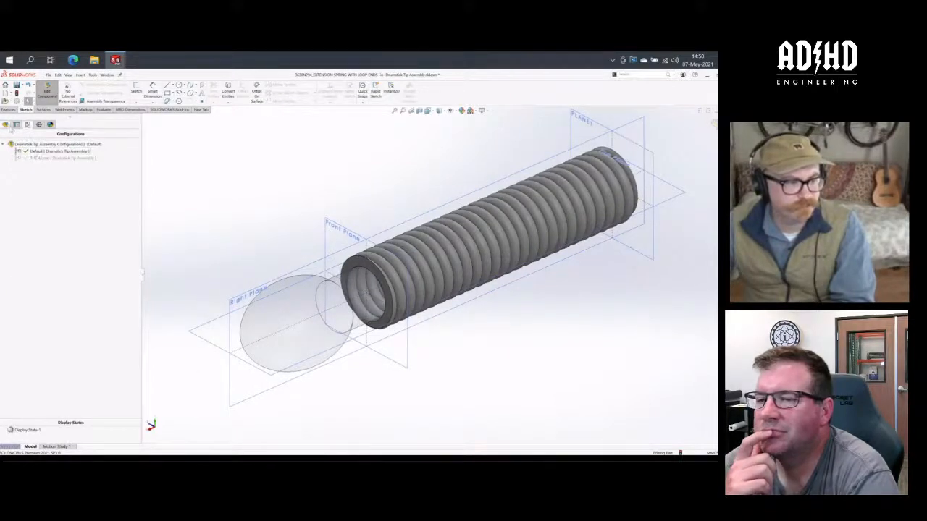
{"action": "left_click", "coordinate": [6, 125]}
{"action": "left_click", "coordinate": [46, 90]}
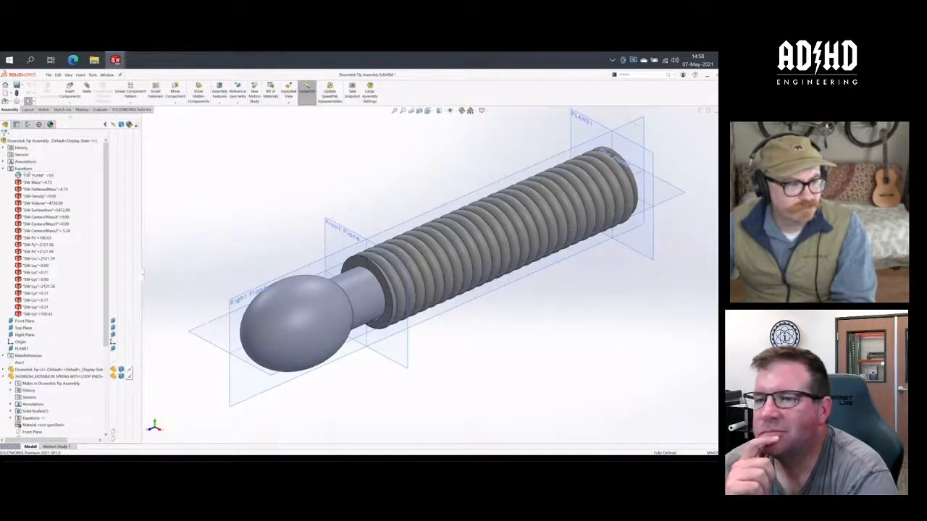
- Review the assembly's global variable and equations in the Default configuration, and leave without making changes
{"action": "right_click", "coordinate": [30, 169]}
{"action": "left_click", "coordinate": [36, 173]}
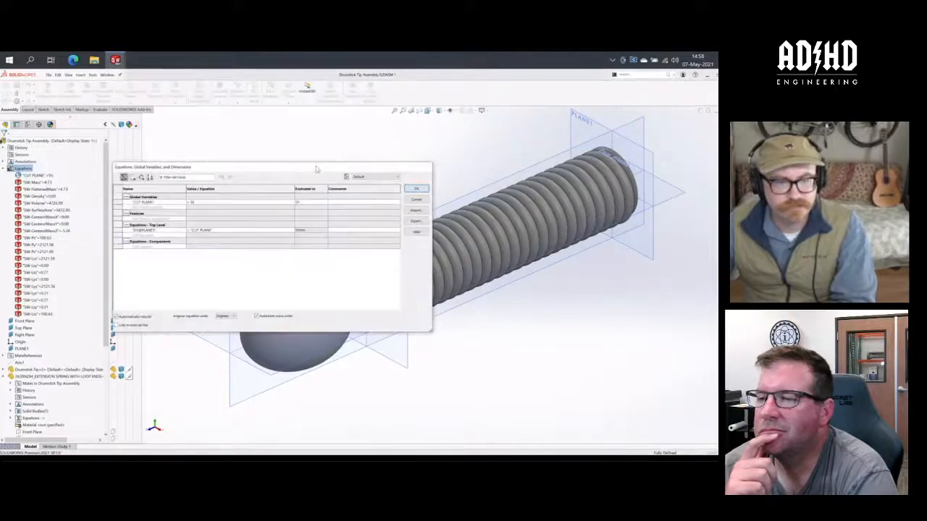
{"action": "left_click_drag", "start_coordinate": [316, 168], "coordinate": [266, 140]}
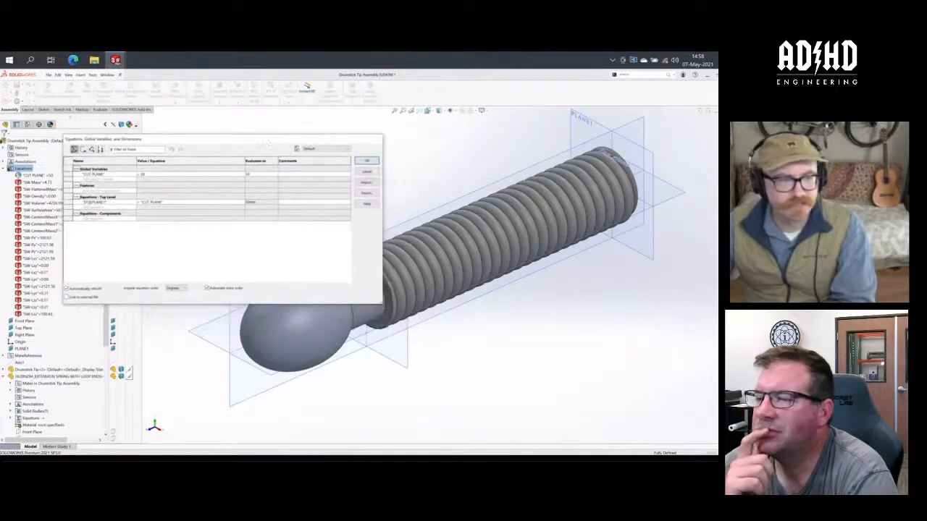
{"action": "left_click", "coordinate": [367, 173]}
- Activate THE 42mm configuration to examine the spring's cut, and return to the Default configuration
{"action": "left_click", "coordinate": [28, 124]}
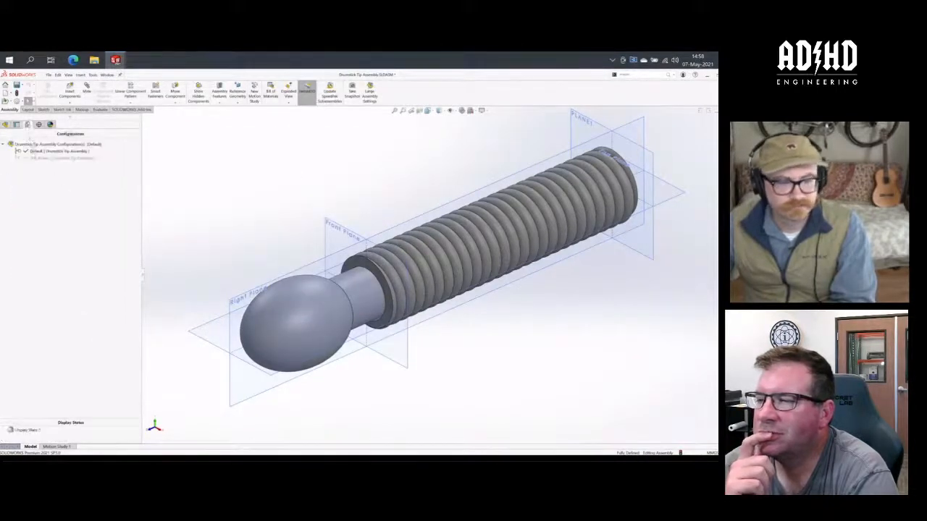
{"action": "double_click", "coordinate": [35, 158]}
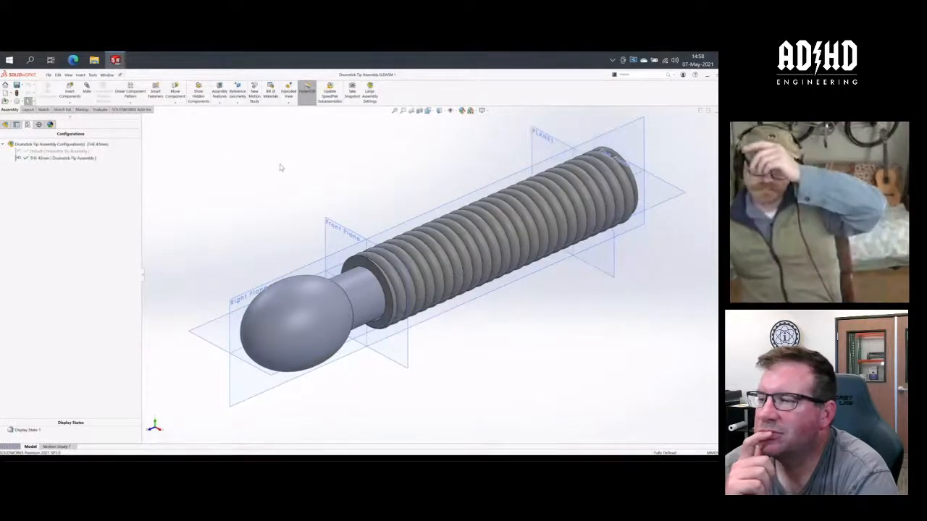
{"action": "mouse_move", "coordinate": [308, 202]}
{"action": "middle_mouse_down"}
{"action": "mouse_move", "coordinate": [292, 192]}
{"action": "mouse_move", "coordinate": [314, 196]}
{"action": "middle_mouse_up"}
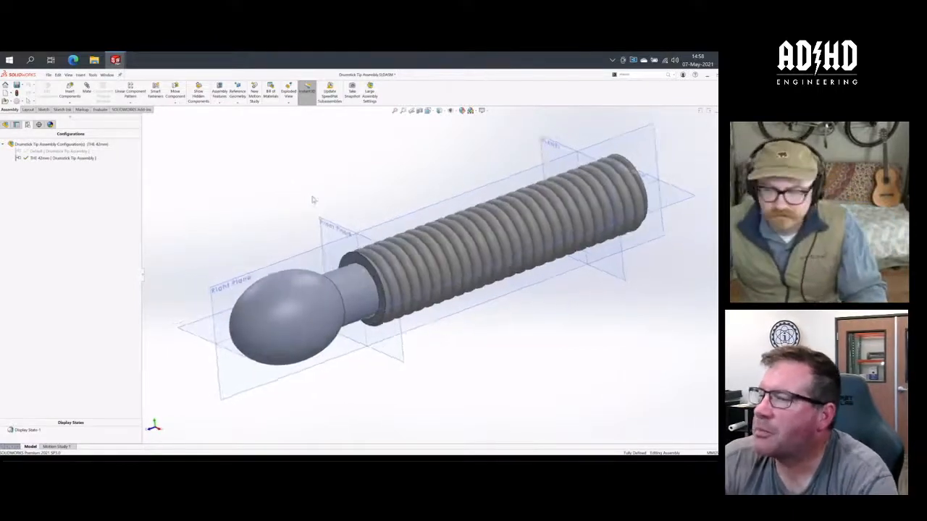
{"action": "left_click", "coordinate": [60, 151]}
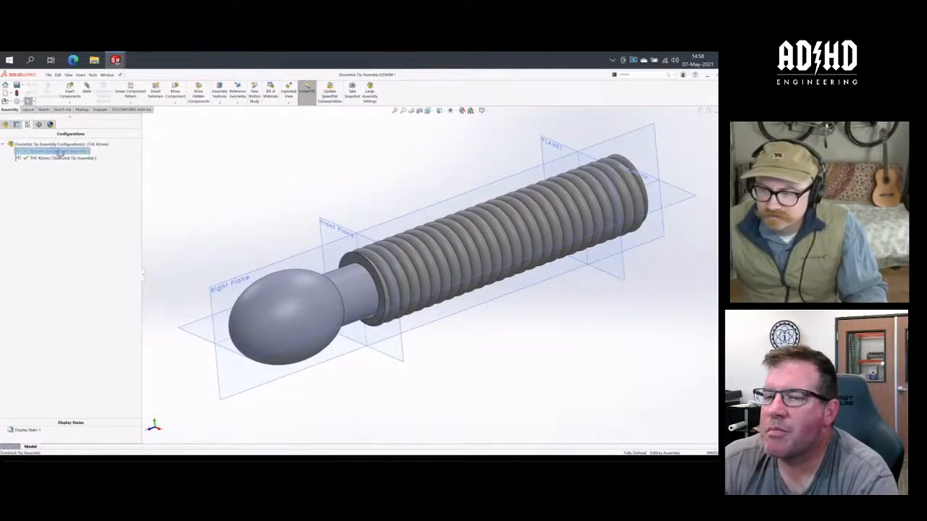
- Open the extension spring part on its own to examine Plane3 and Plane4, and close it without saving
{"action": "left_click", "coordinate": [6, 125]}
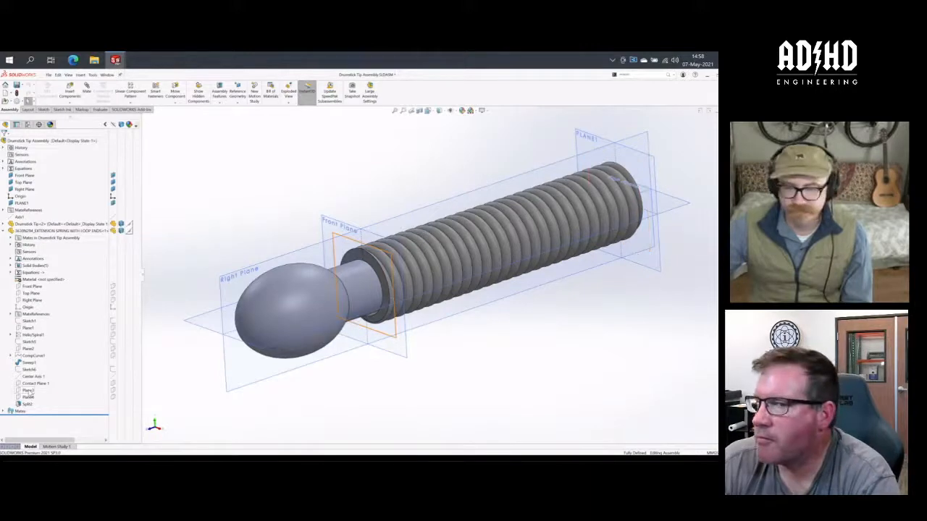
{"action": "left_click", "coordinate": [28, 390]}
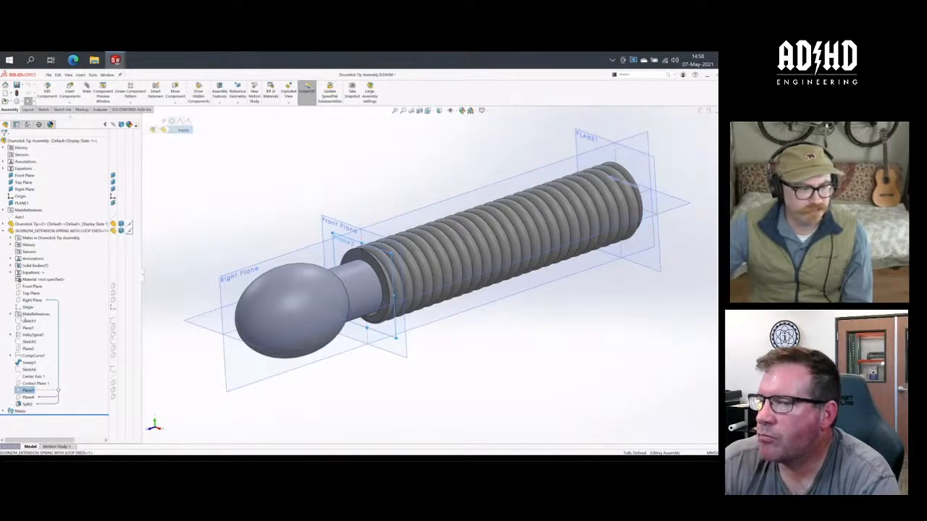
{"action": "left_click", "coordinate": [57, 230]}
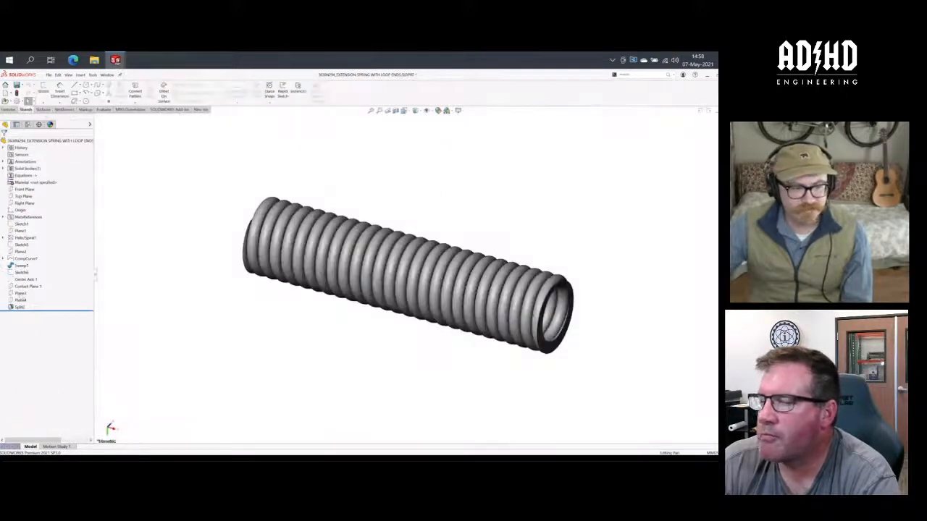
{"action": "left_click", "coordinate": [21, 294]}
{"action": "middle_click_drag", "start_coordinate": [438, 339], "coordinate": [480, 364]}
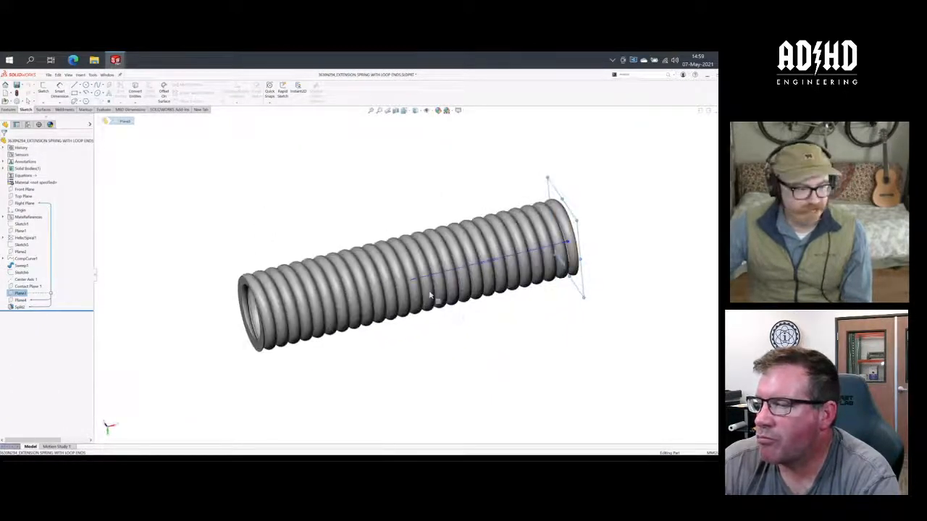
{"action": "left_click", "coordinate": [20, 299]}
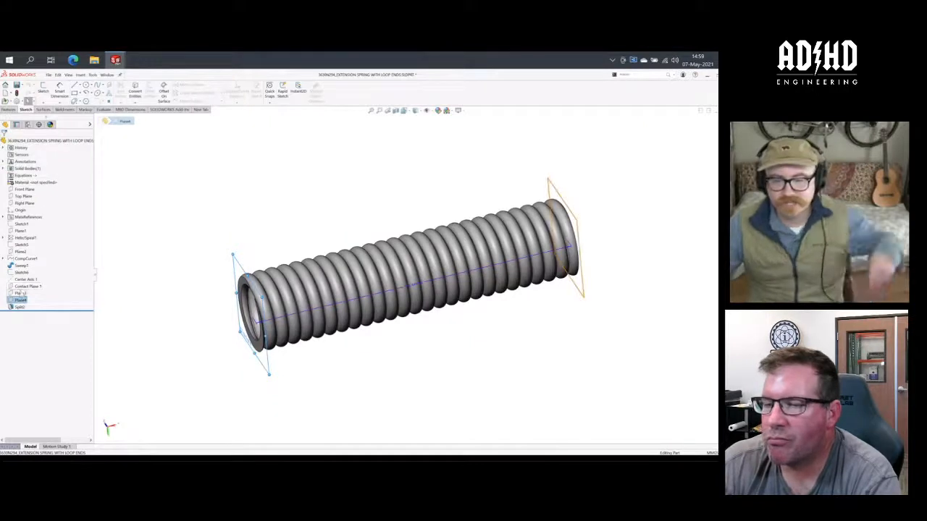
{"action": "left_click", "coordinate": [142, 246]}
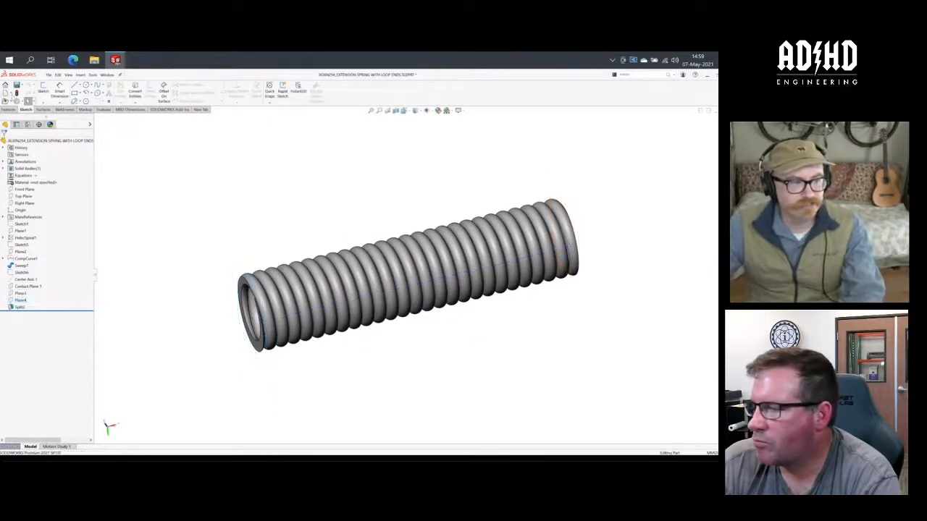
{"action": "left_click", "coordinate": [731, 110]}
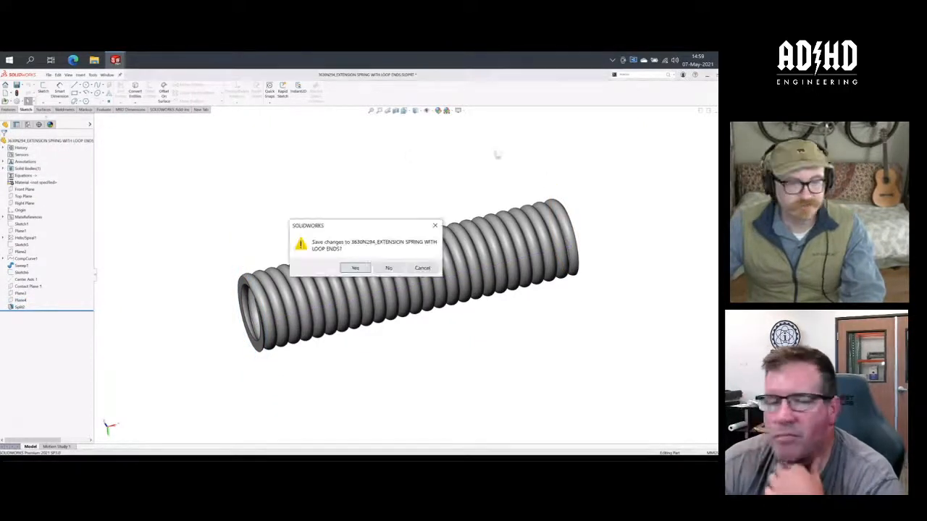
{"action": "left_click", "coordinate": [391, 268]}
{"action": "left_click", "coordinate": [386, 277]}
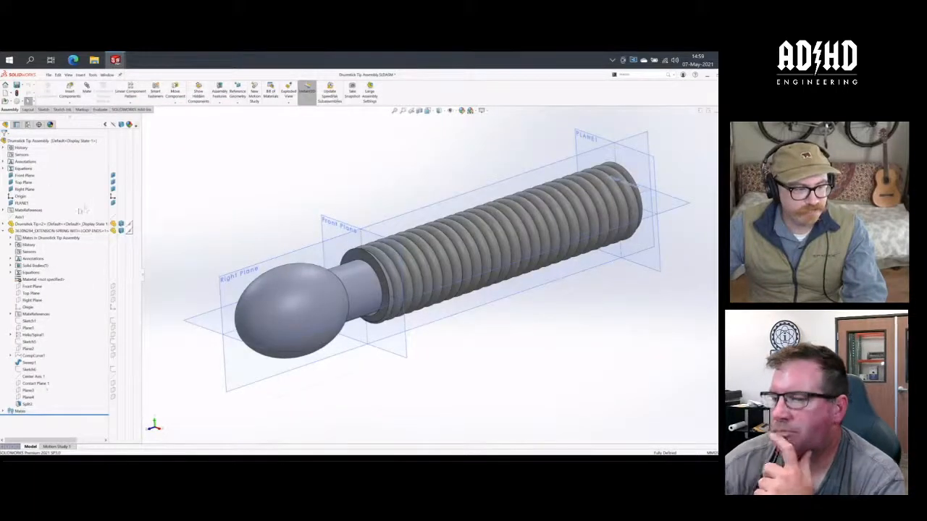
- Edit the spring in context, link Plane3's offset distance to the assembly's CUT PLANE global variable, and finish editing the component
{"action": "right_click", "coordinate": [73, 230]}
{"action": "left_click", "coordinate": [85, 236]}
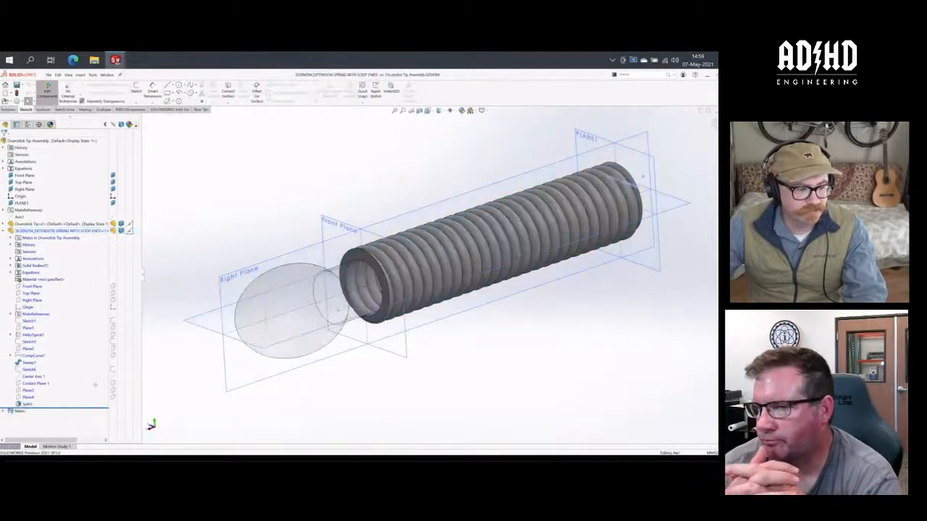
{"action": "left_click", "coordinate": [28, 390]}
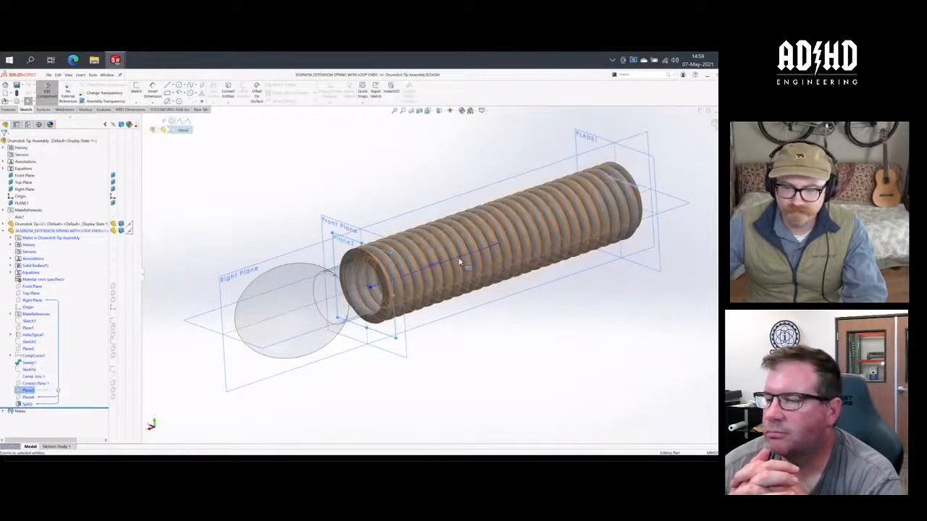
{"action": "double_click", "coordinate": [435, 265]}
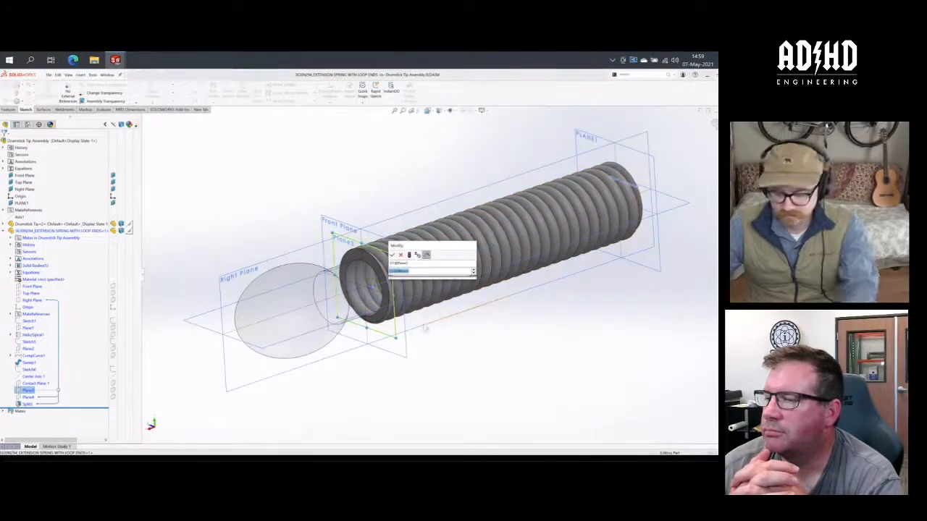
{"action": "type", "text": "="}
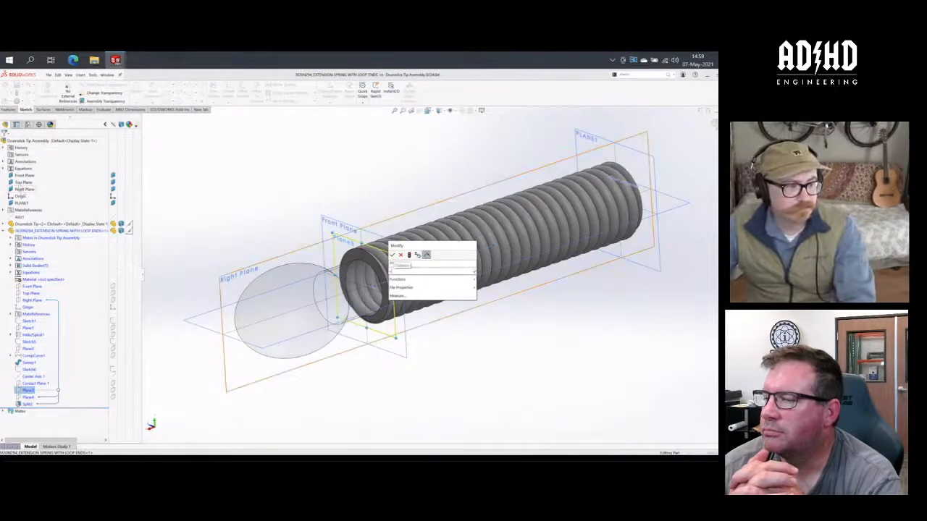
{"action": "left_click", "coordinate": [3, 169]}
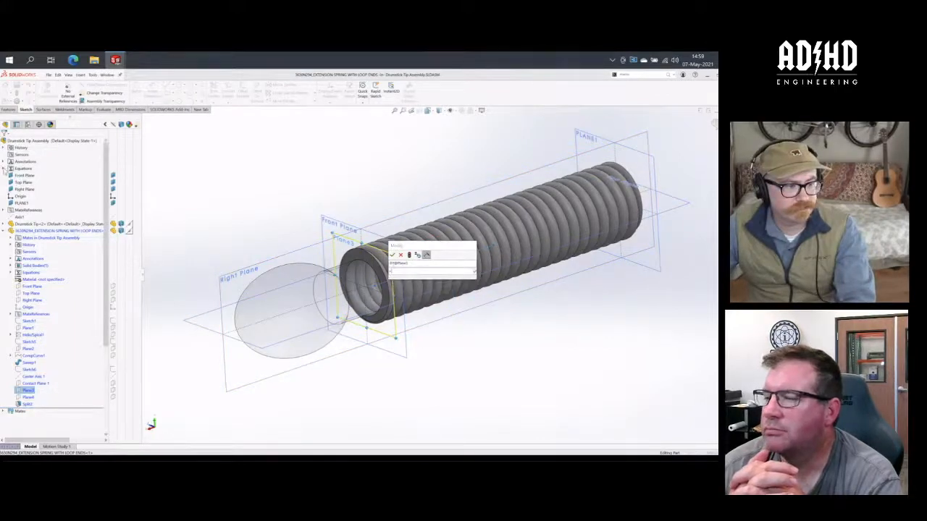
{"action": "left_click", "coordinate": [4, 168]}
{"action": "left_click", "coordinate": [33, 175]}
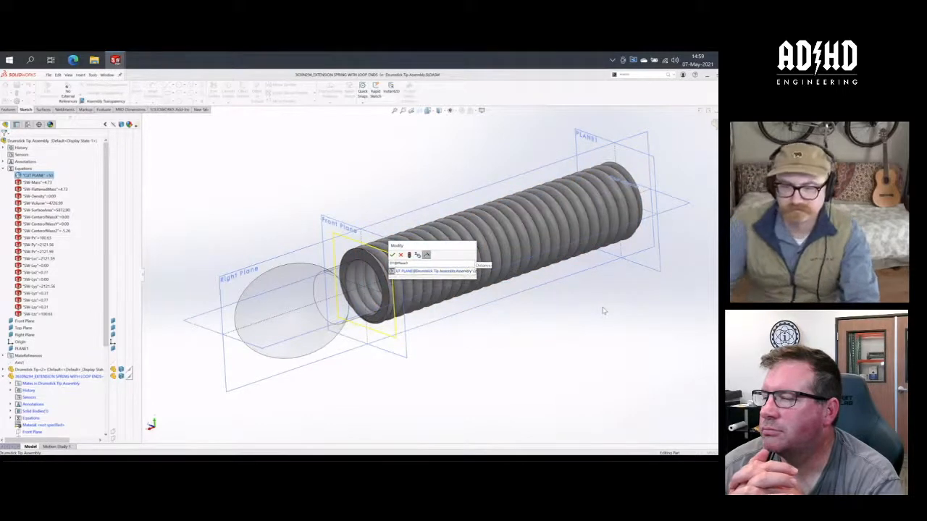
{"action": "key", "text": "Return"}
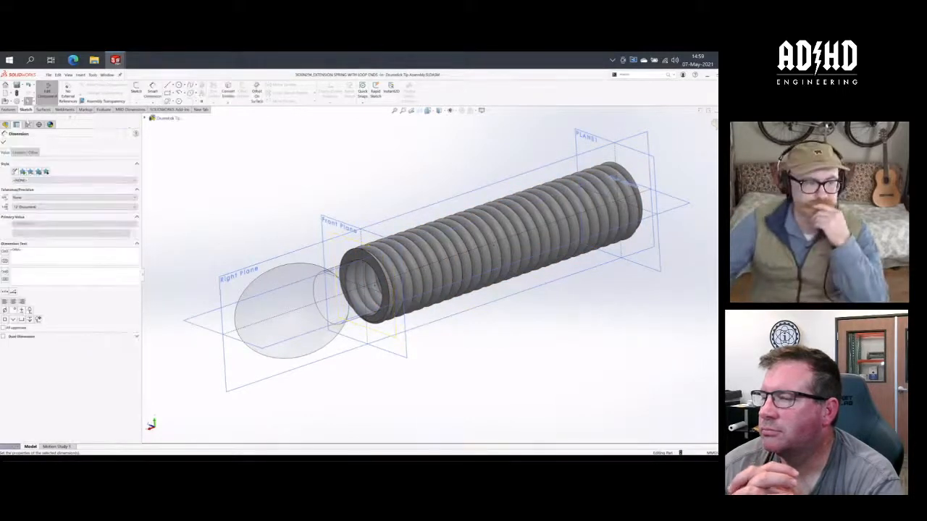
{"action": "left_click", "coordinate": [4, 142]}
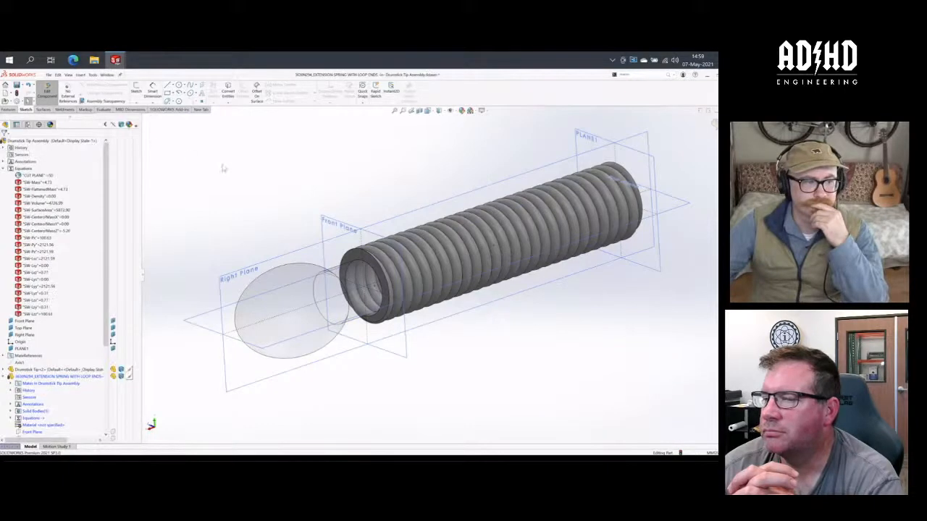
{"action": "left_click", "coordinate": [47, 92]}
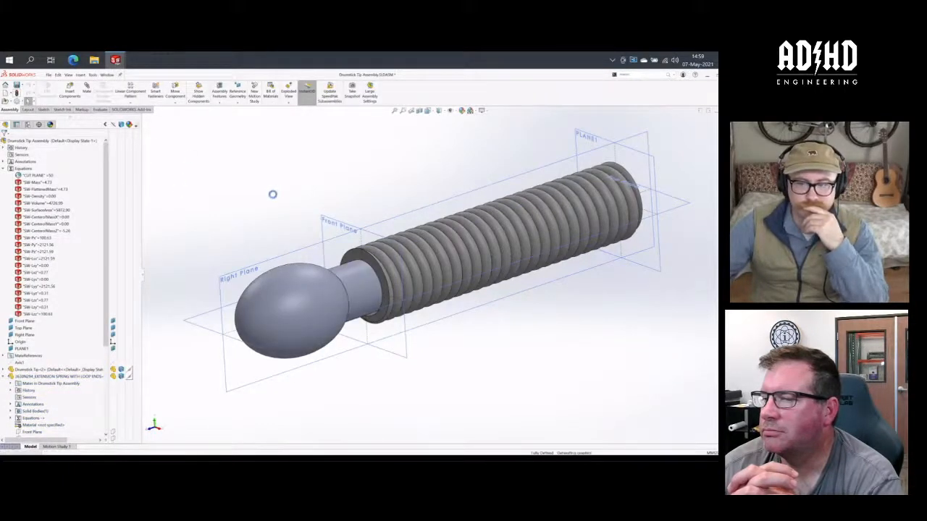
- Activate THE 42mm configuration of the Drumstick Tip Assembly and examine the spring's cut from an angled view
{"action": "key", "text": "ctrl+7"}
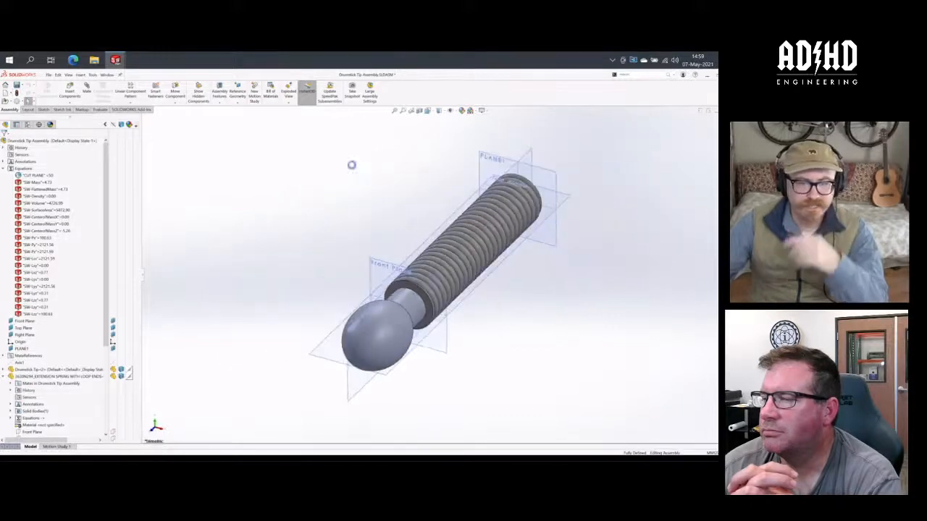
{"action": "left_click", "coordinate": [3, 169]}
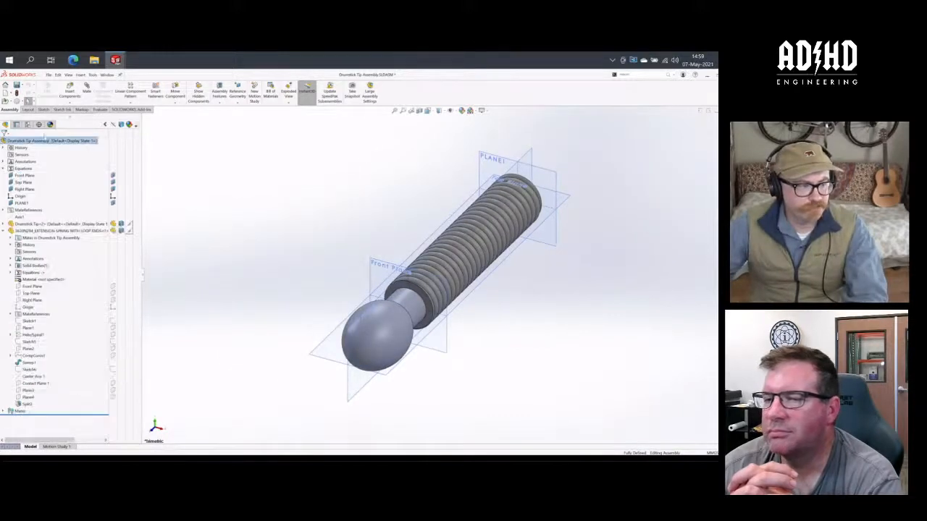
{"action": "left_click", "coordinate": [28, 125]}
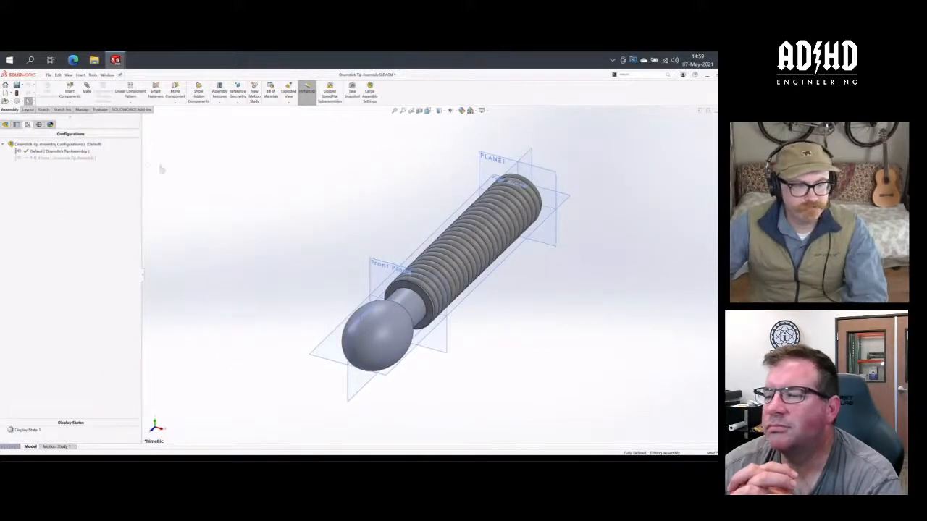
{"action": "double_click", "coordinate": [54, 158]}
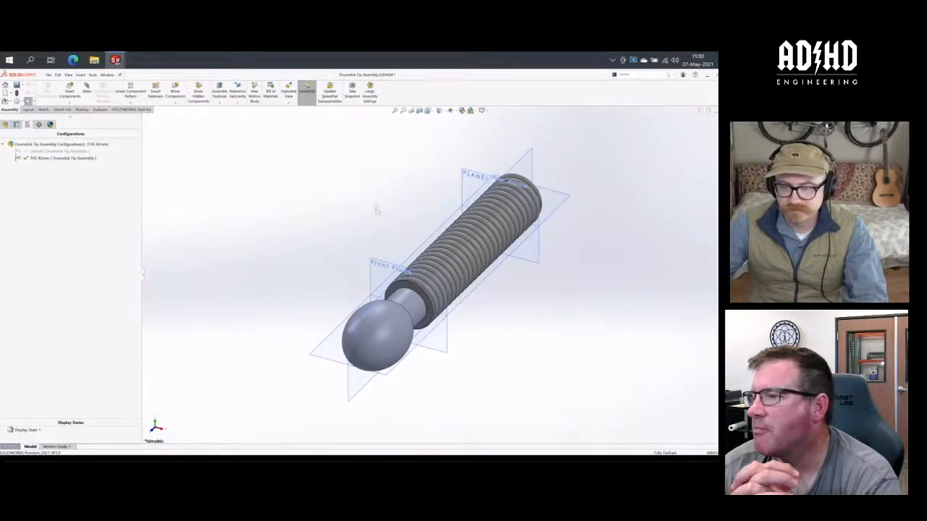
{"action": "mouse_move", "coordinate": [376, 211]}
{"action": "middle_mouse_down"}
{"action": "mouse_move", "coordinate": [366, 192]}
{"action": "mouse_move", "coordinate": [315, 182]}
{"action": "mouse_move", "coordinate": [369, 200]}
{"action": "middle_mouse_up"}
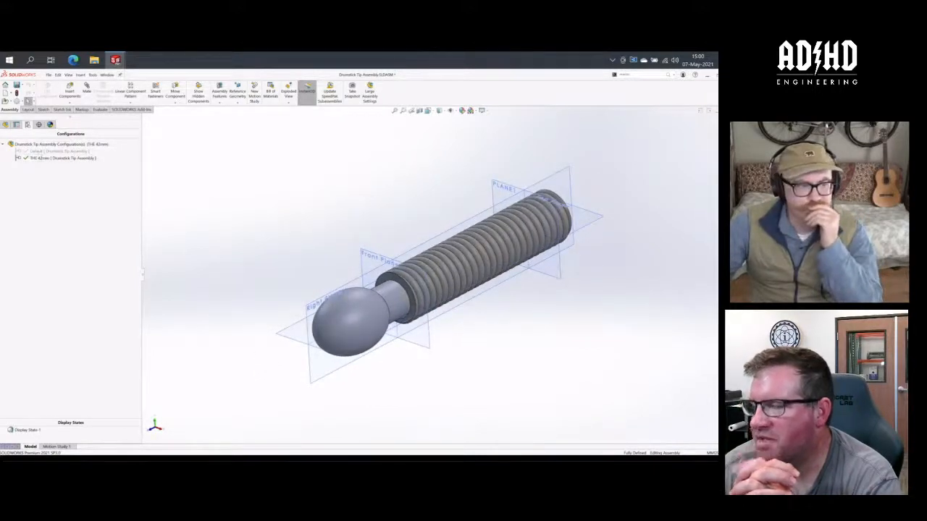
- Examine where the spring's Plane3 and Plane4 lie in THE 42mm configuration
{"action": "left_click", "coordinate": [4, 144]}
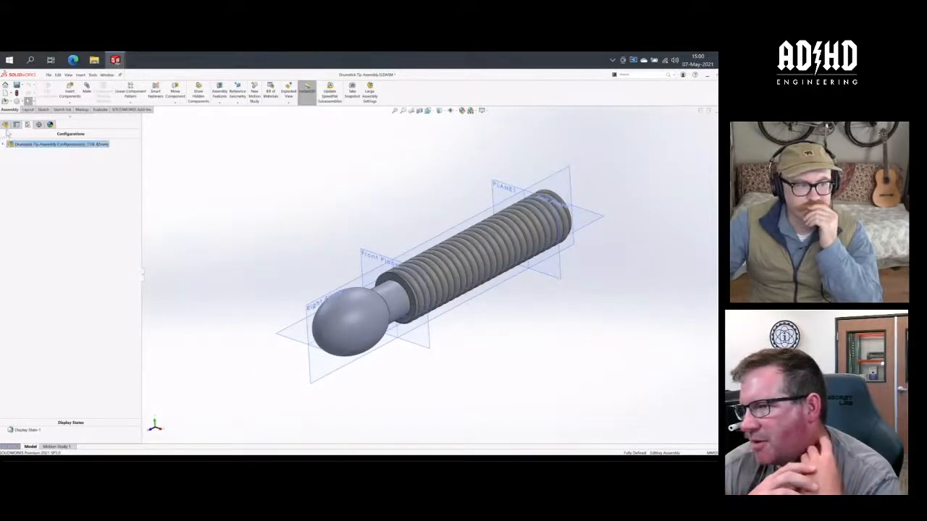
{"action": "left_click", "coordinate": [5, 126]}
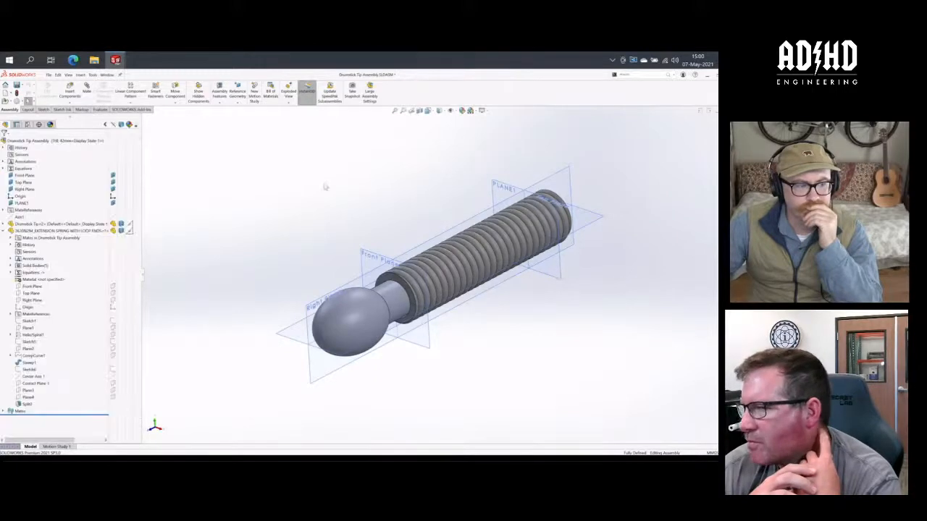
{"action": "left_click", "coordinate": [27, 390]}
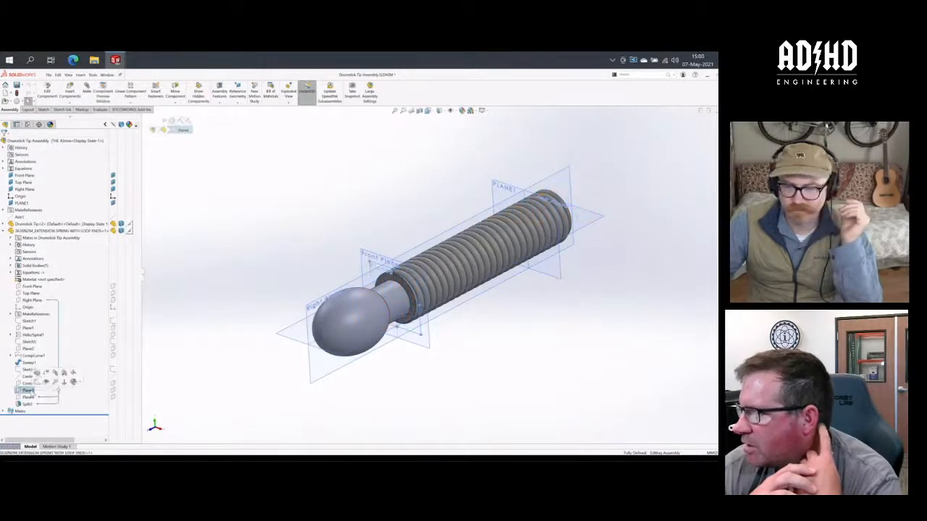
{"action": "left_click", "coordinate": [28, 397]}
{"action": "middle_click_drag", "start_coordinate": [581, 350], "coordinate": [558, 346]}
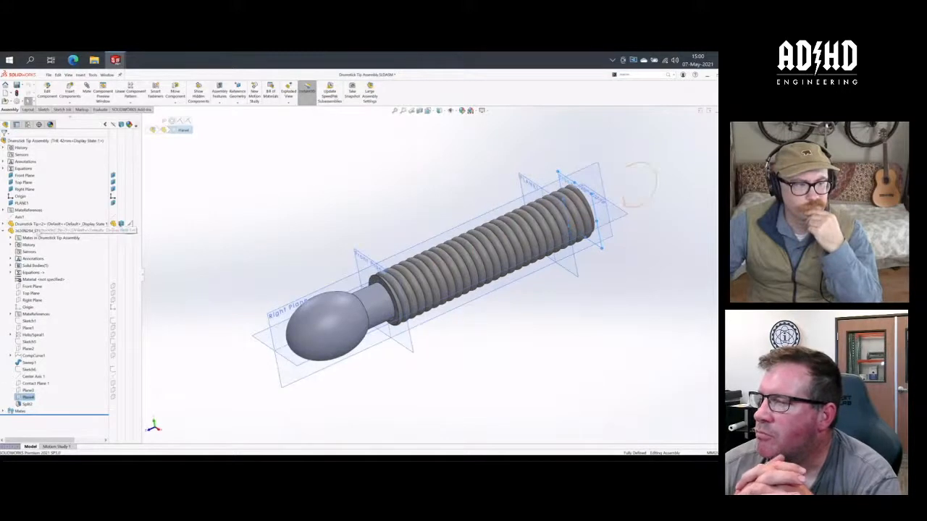
- Edit the spring in context and set Plane3's offset distance to the assembly's CUT PLANE variable divided by 2
{"action": "left_click", "coordinate": [65, 231]}
{"action": "left_click", "coordinate": [47, 92]}
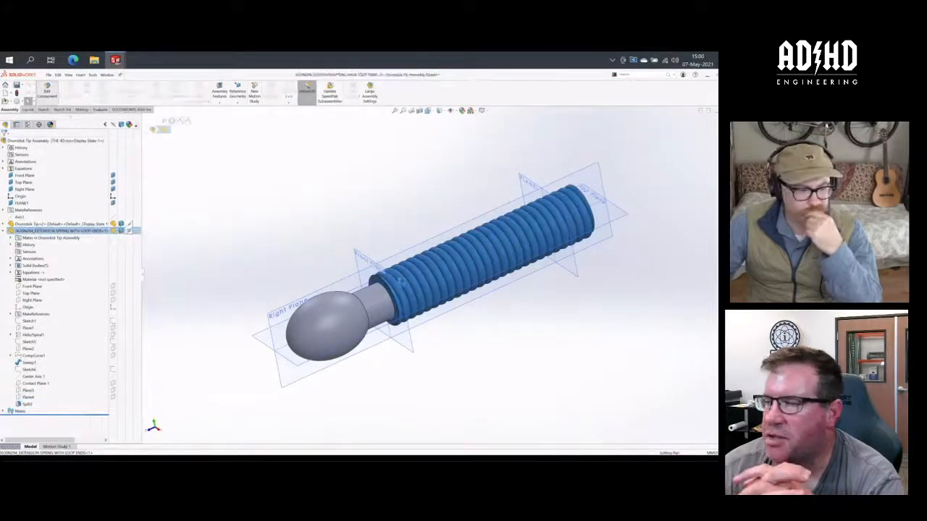
{"action": "left_click", "coordinate": [29, 391]}
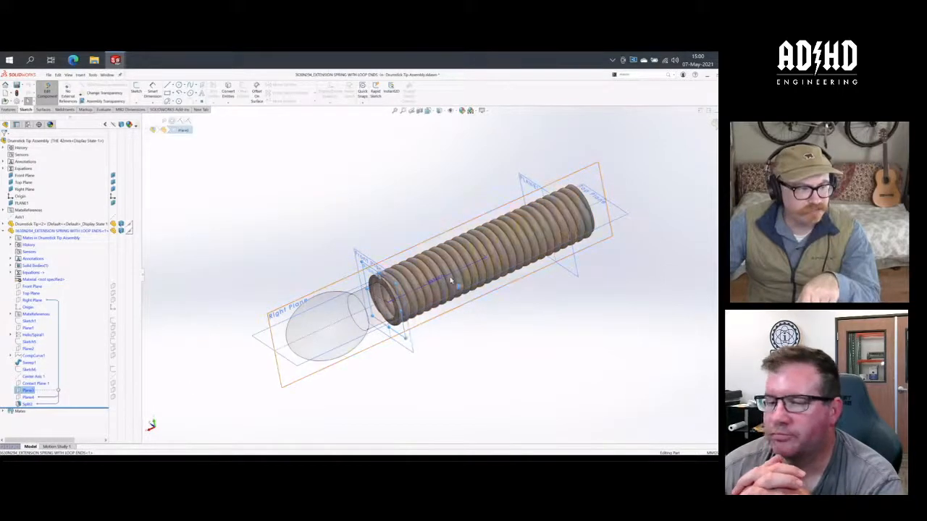
{"action": "left_click", "coordinate": [28, 124]}
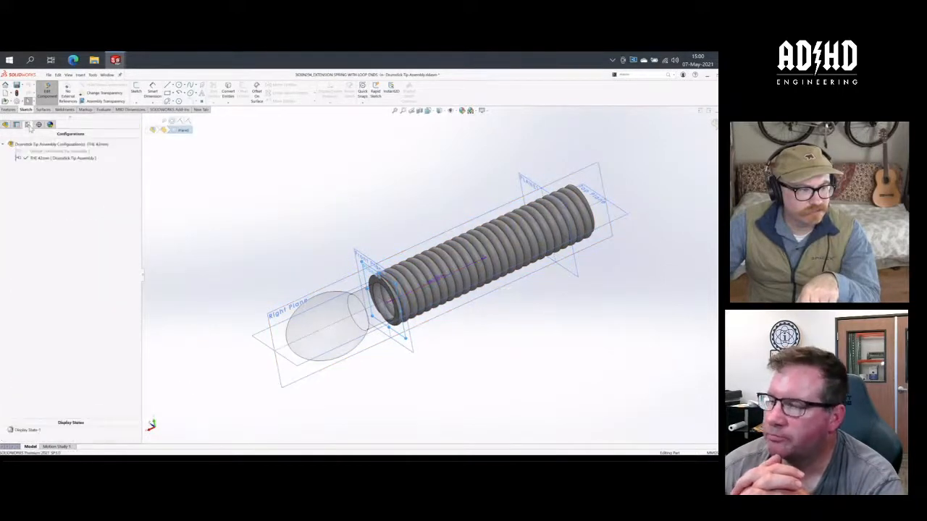
{"action": "left_click", "coordinate": [6, 125]}
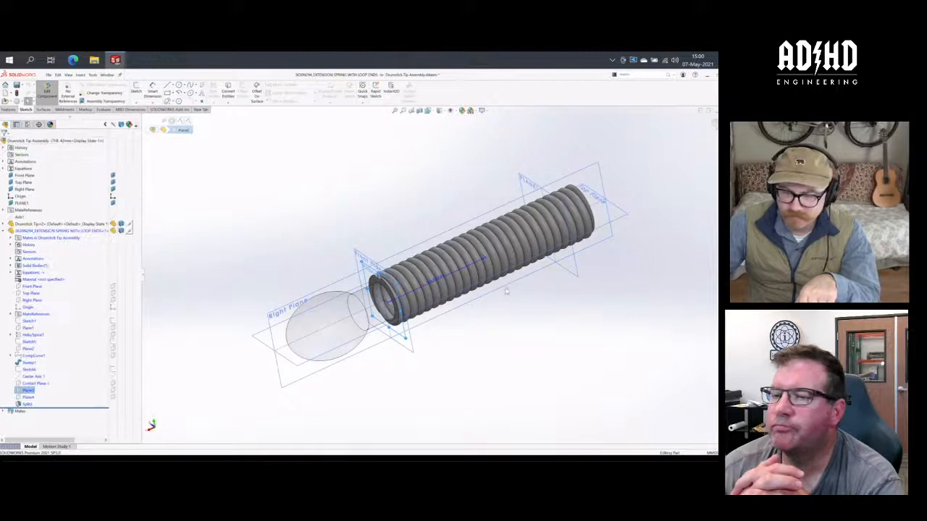
{"action": "double_click", "coordinate": [435, 279]}
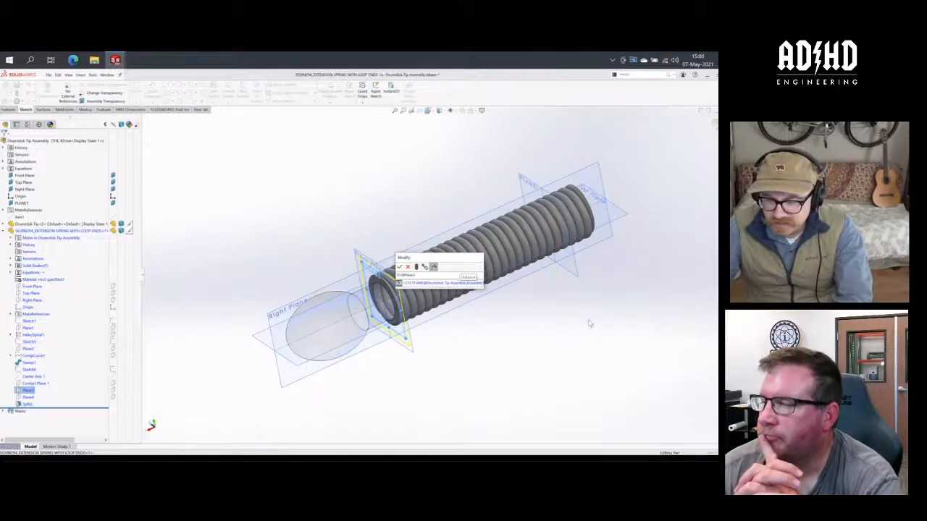
{"action": "type", "text": "2"}
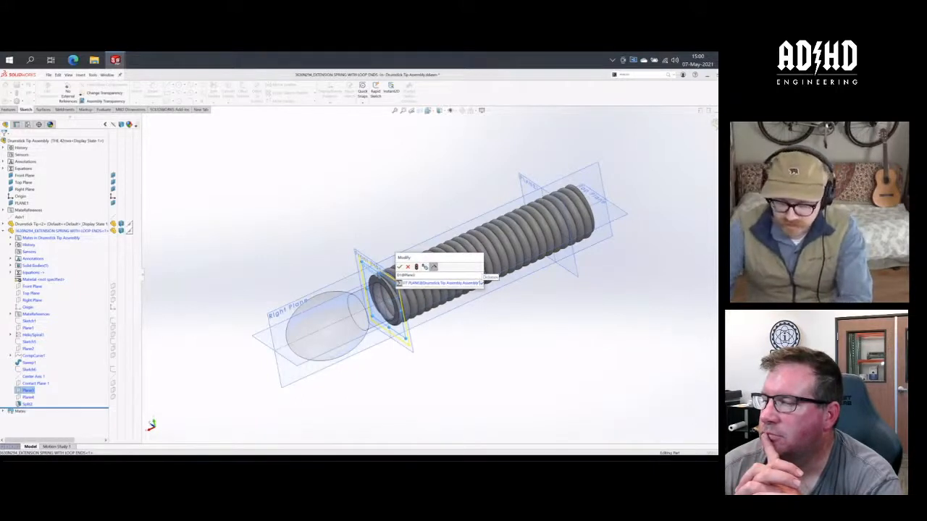
{"action": "type", "text": "/2"}
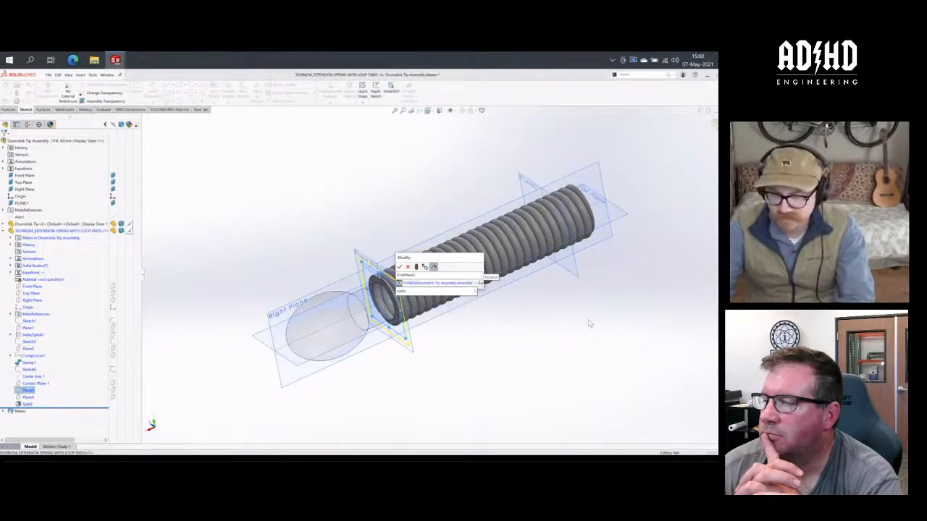
{"action": "key", "text": "Return"}
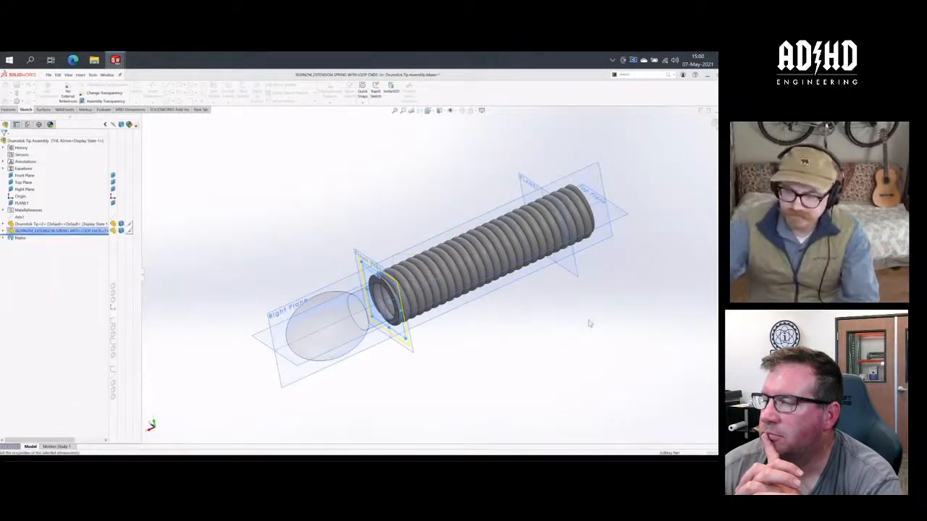
{"action": "left_click", "coordinate": [380, 200]}
{"action": "middle_click_drag", "start_coordinate": [405, 213], "coordinate": [391, 191]}
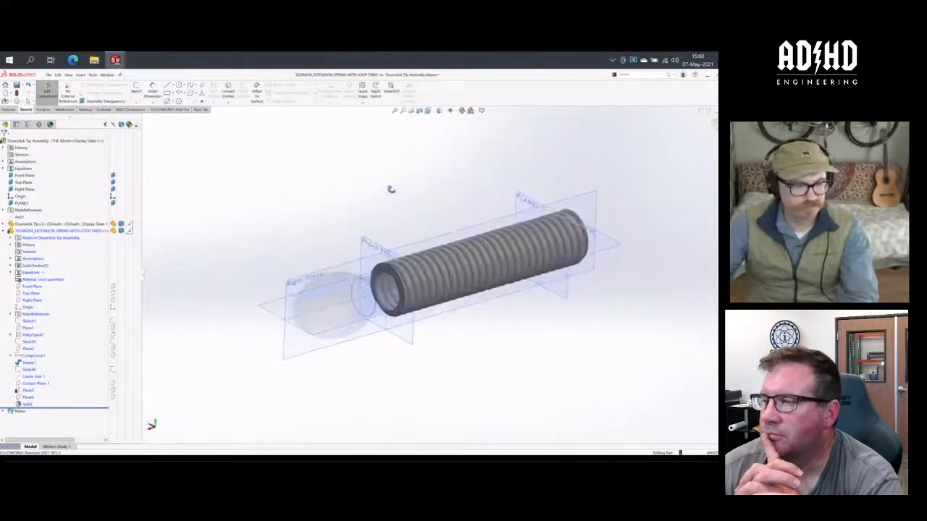
- Finish editing the spring component, rebuild the assembly, and examine where the spring's Plane3 and Plane4 lie
{"action": "left_click", "coordinate": [48, 92]}
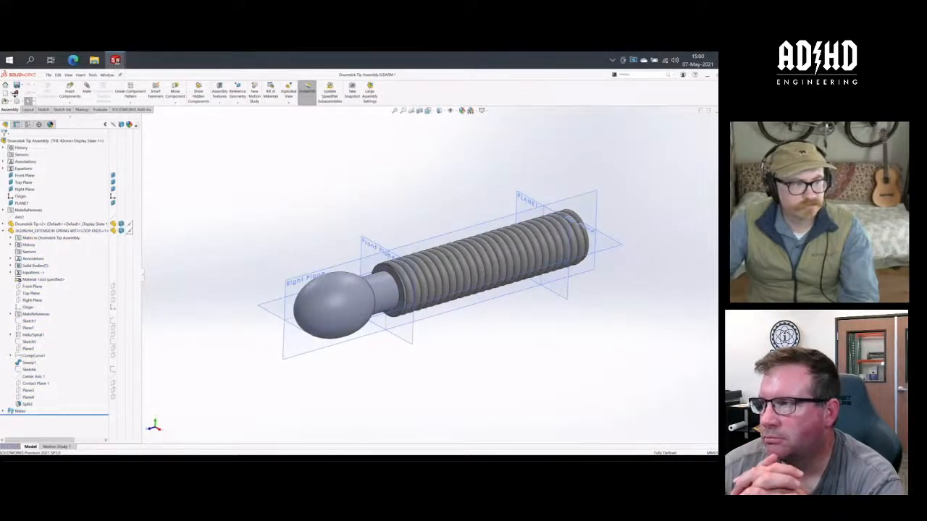
{"action": "left_click", "coordinate": [18, 93]}
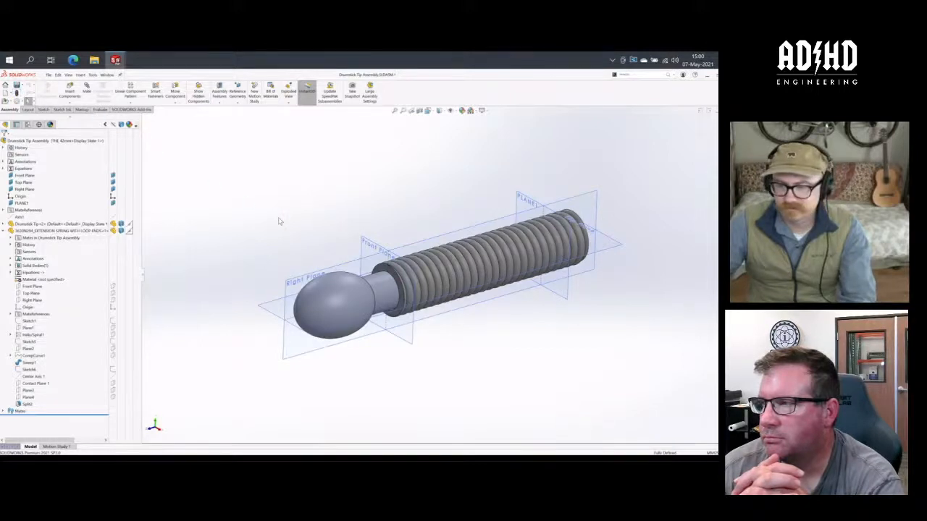
{"action": "left_click", "coordinate": [28, 390]}
{"action": "left_click", "coordinate": [28, 397]}
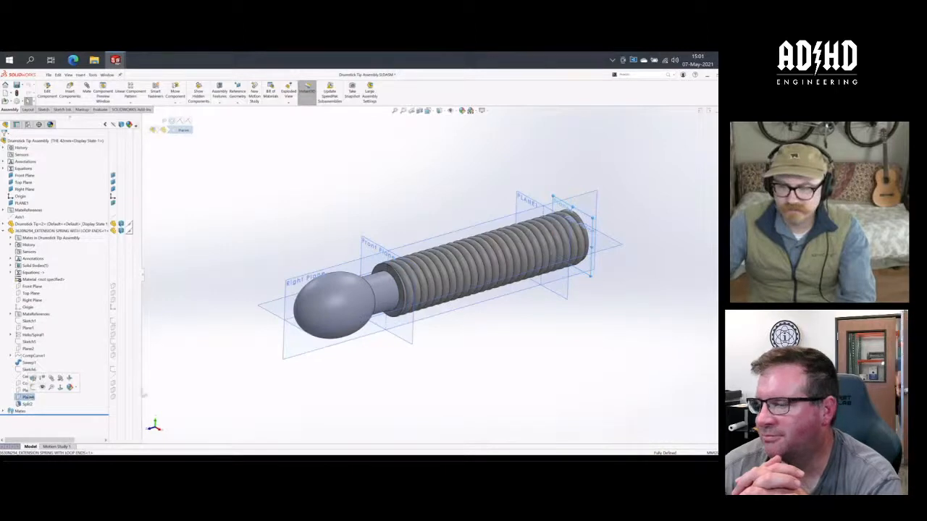
{"action": "mouse_move", "coordinate": [494, 365]}
{"action": "middle_mouse_down"}
{"action": "mouse_move", "coordinate": [507, 369]}
{"action": "mouse_move", "coordinate": [497, 372]}
{"action": "middle_mouse_up"}
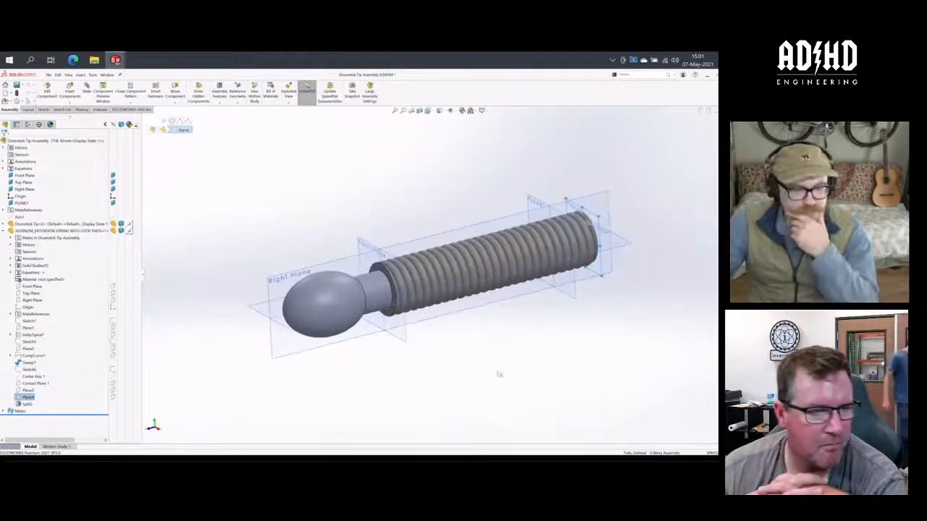
- Open the definition of the spring's Plane4 in context and review its reference plane, offset distance and direction
{"action": "right_click", "coordinate": [29, 397]}
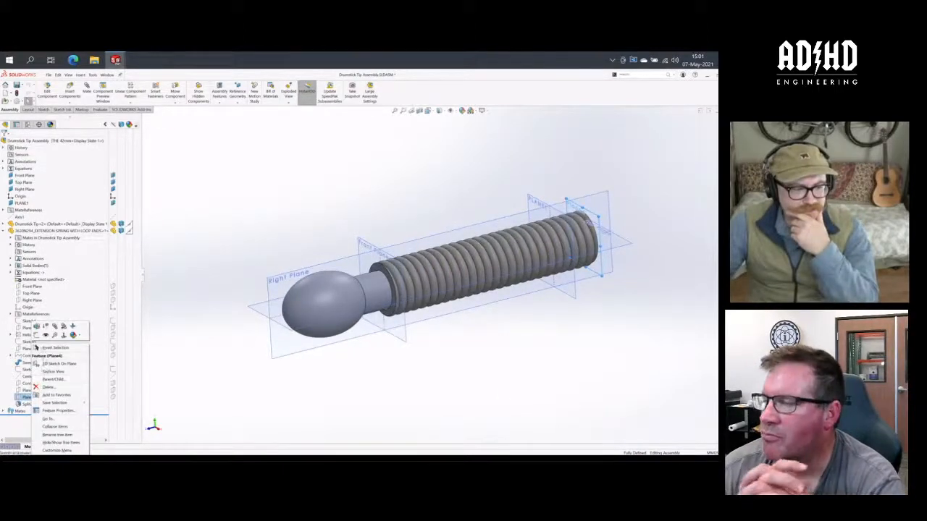
{"action": "left_click", "coordinate": [37, 327]}
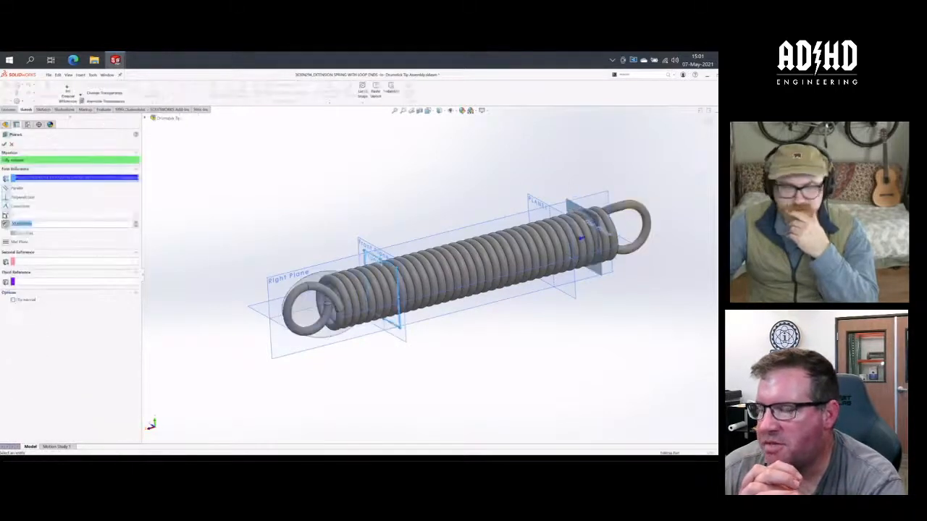
{"action": "middle_click_drag", "start_coordinate": [437, 190], "coordinate": [443, 194]}
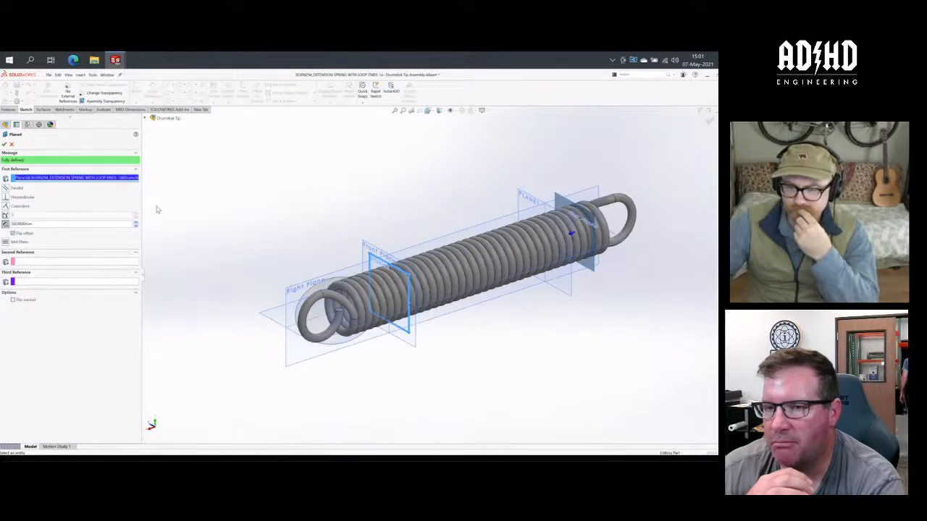
{"action": "mouse_move", "coordinate": [312, 223]}
{"action": "middle_mouse_down"}
{"action": "mouse_move", "coordinate": [290, 212]}
{"action": "mouse_move", "coordinate": [329, 217]}
{"action": "middle_mouse_up"}
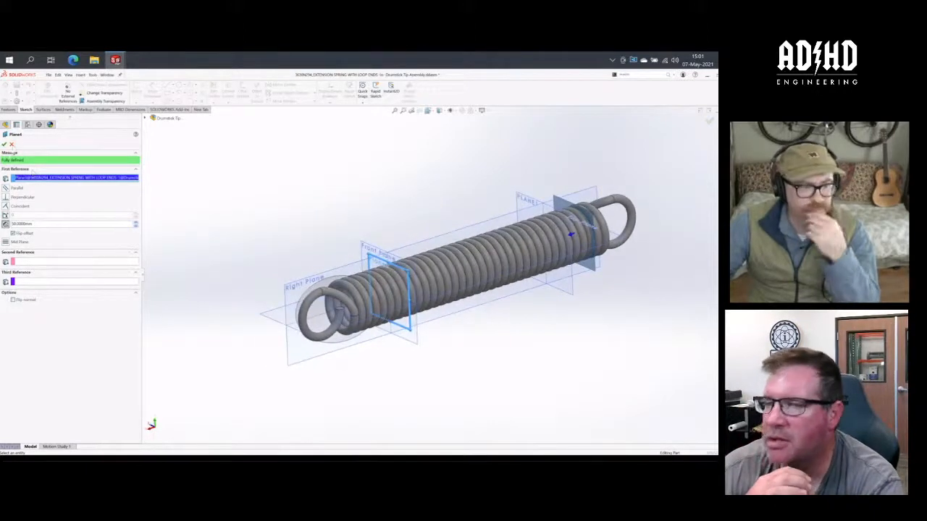
{"action": "key", "text": "Return"}
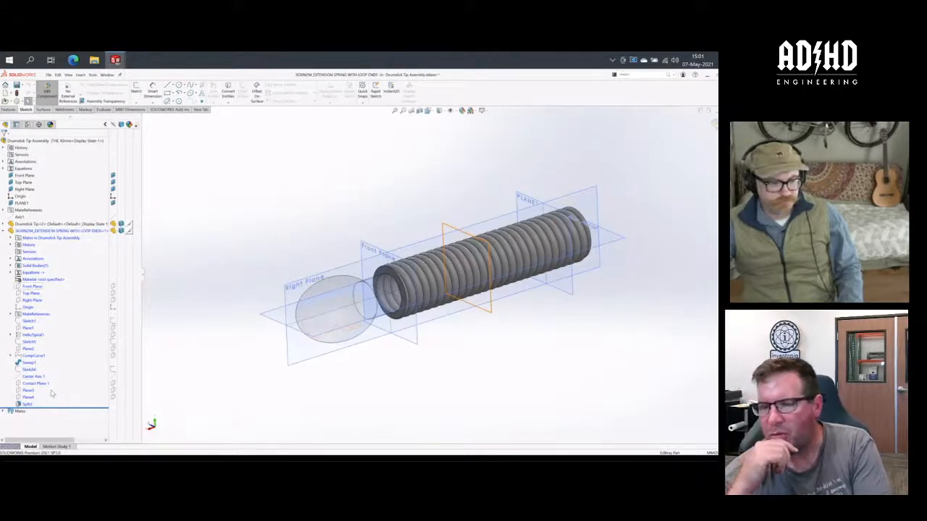
- Roll the spring's history back to just after Plane3 and review the reference plane and offset in Plane3's definition
{"action": "left_click_drag", "start_coordinate": [51, 406], "coordinate": [52, 394]}
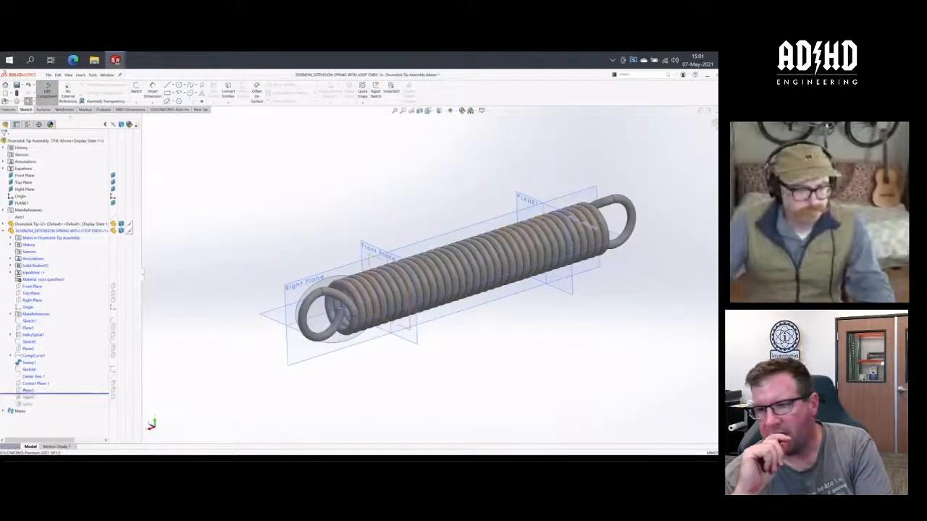
{"action": "left_click", "coordinate": [32, 300]}
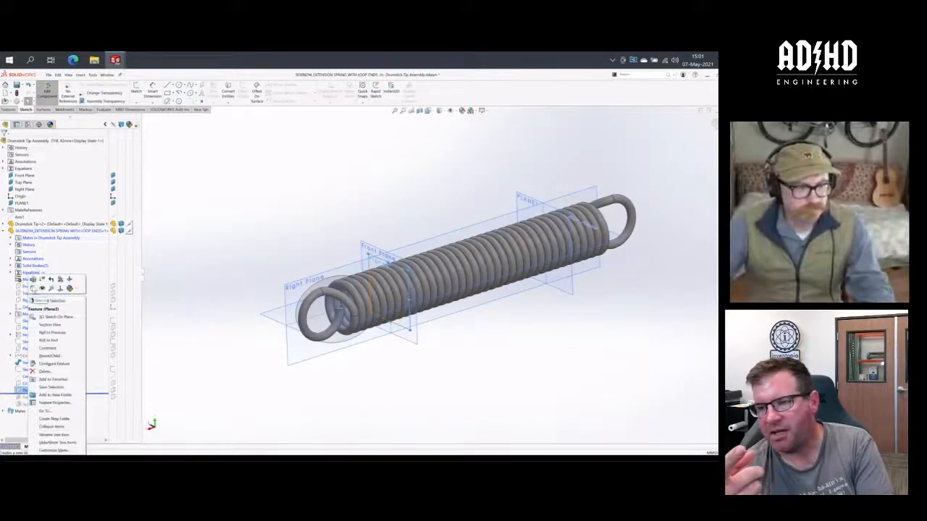
{"action": "right_click_drag", "start_coordinate": [287, 239], "coordinate": [273, 225]}
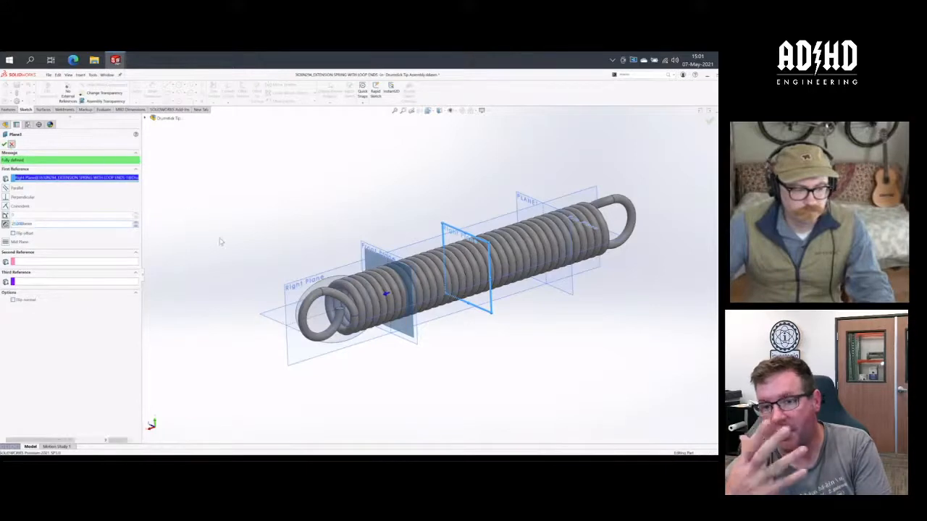
{"action": "left_click", "coordinate": [6, 144]}
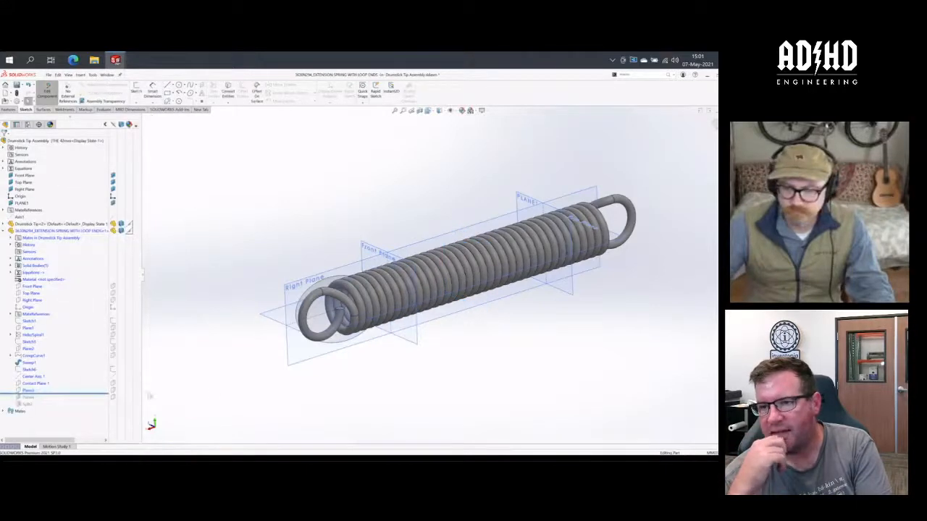
- Inspect the equation behind Plane3's offset dimension without changing it
{"action": "left_click", "coordinate": [30, 391]}
{"action": "middle_click_drag", "start_coordinate": [496, 317], "coordinate": [480, 316]}
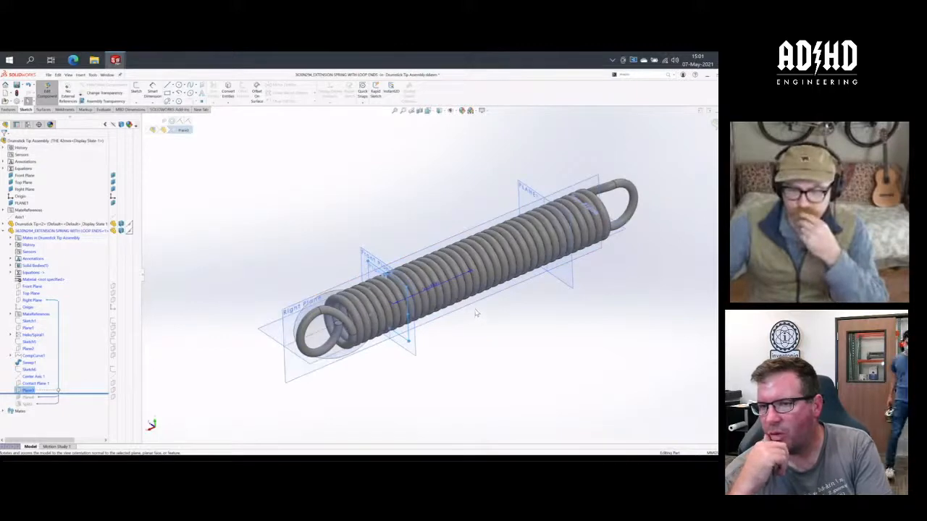
{"action": "double_click", "coordinate": [436, 287]}
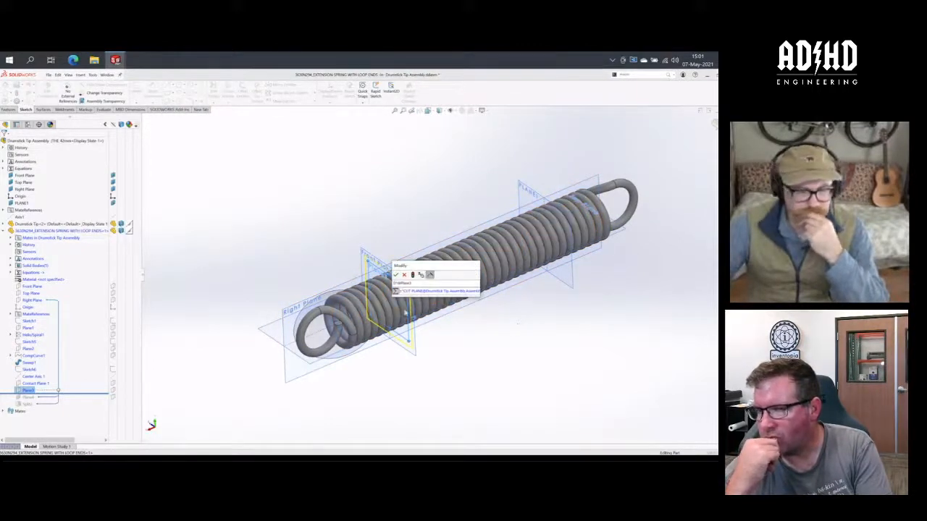
{"action": "key", "text": "Escape"}
{"action": "key", "text": "Escape"}
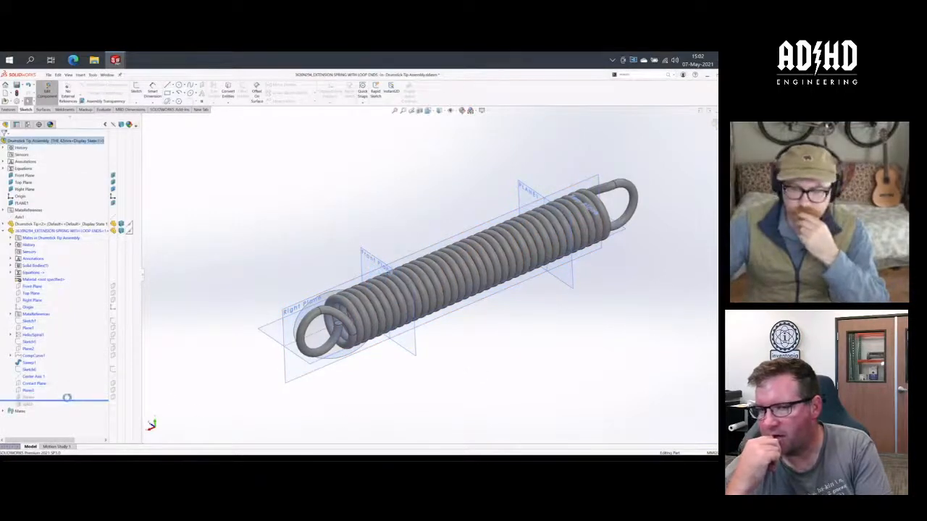
- Roll the spring forward to include Plane4 and link Plane4's offset distance to the assembly's CUT PLANE global variable
{"action": "left_click_drag", "start_coordinate": [73, 394], "coordinate": [40, 401]}
{"action": "left_click", "coordinate": [31, 398]}
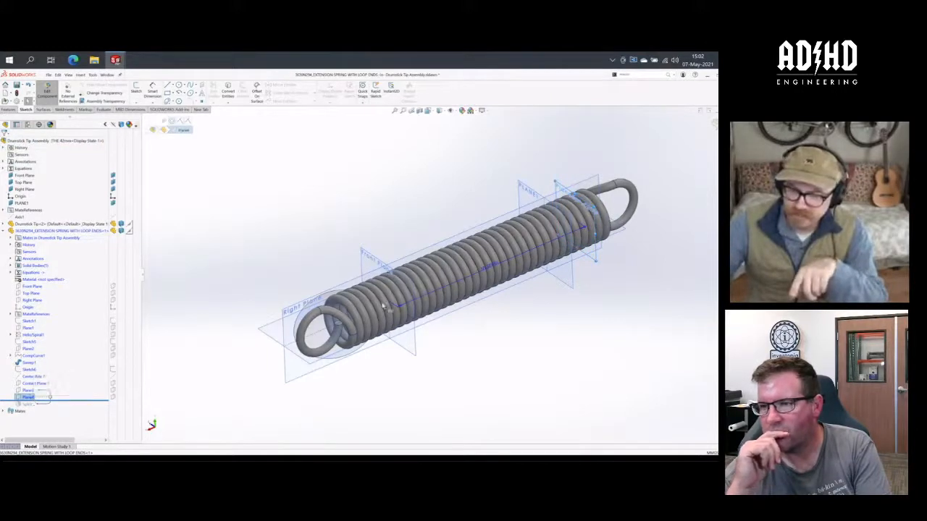
{"action": "double_click", "coordinate": [515, 296]}
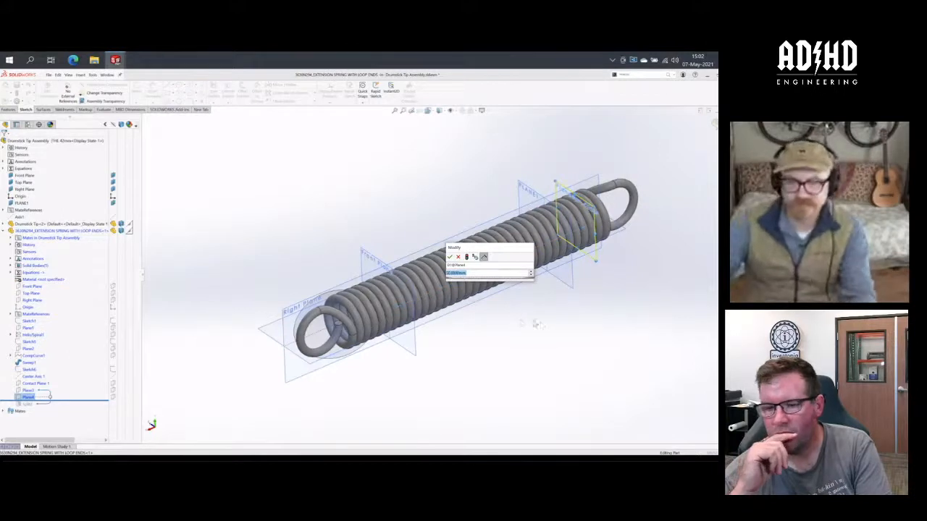
{"action": "type", "text": "="}
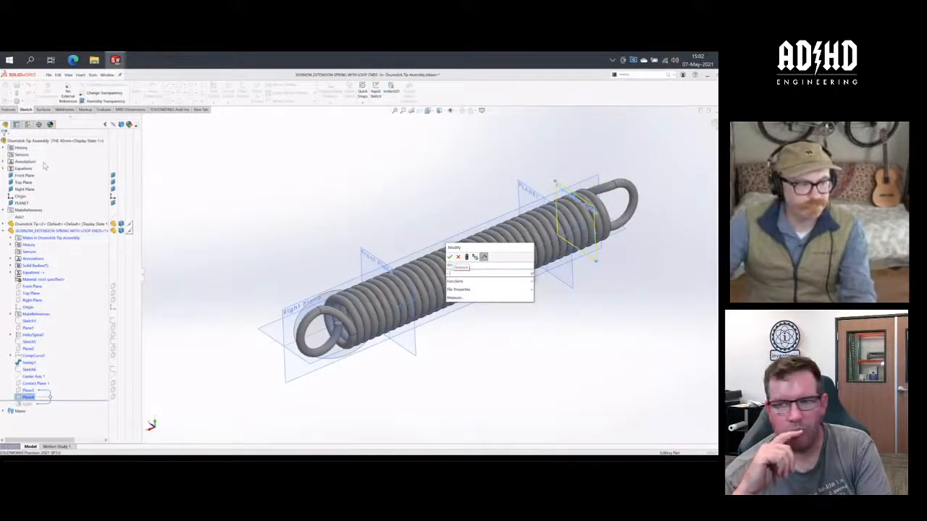
{"action": "left_click", "coordinate": [4, 169]}
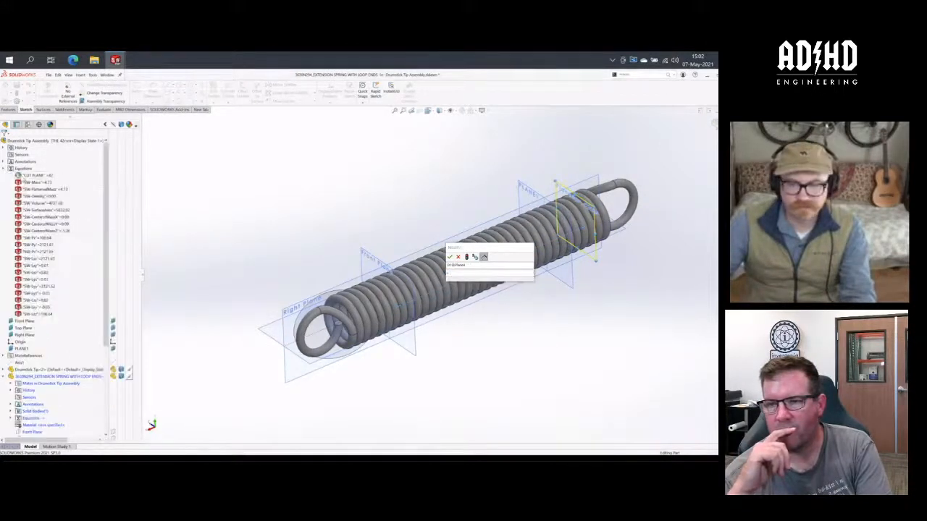
{"action": "left_click", "coordinate": [32, 175]}
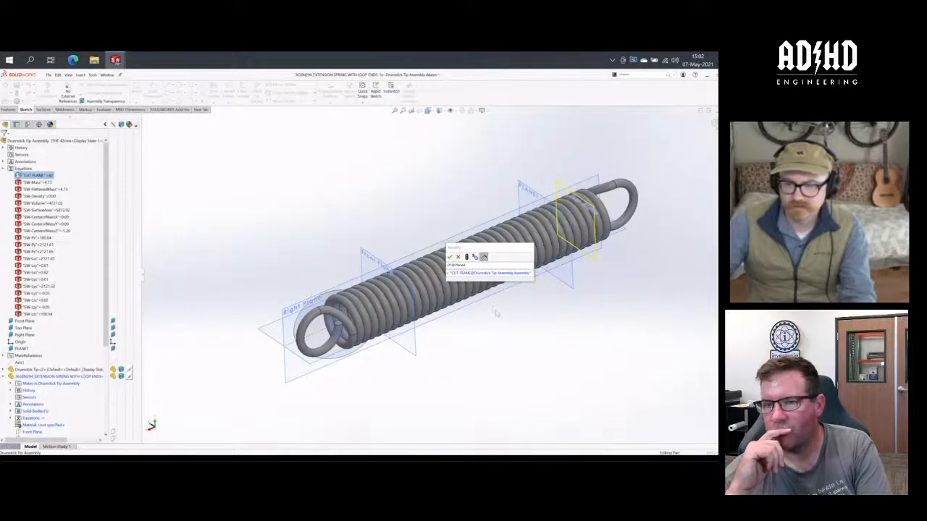
{"action": "left_click", "coordinate": [449, 256]}
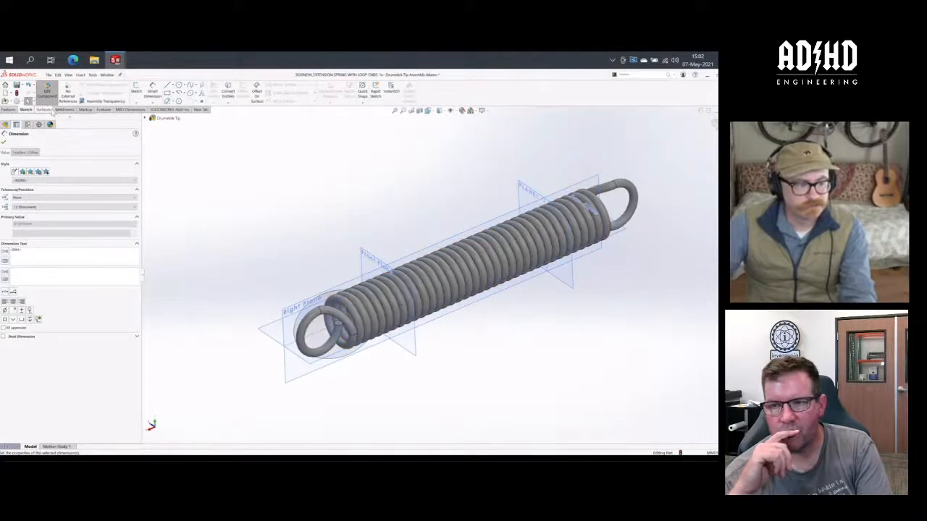
{"action": "left_click", "coordinate": [7, 141]}
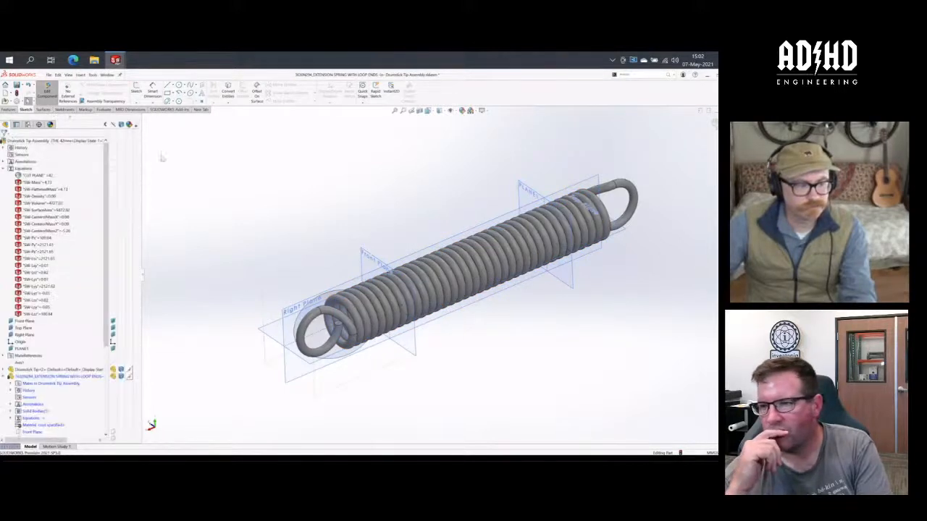
- Roll the spring's history forward past the split feature and finish editing the component
{"action": "left_click", "coordinate": [4, 169]}
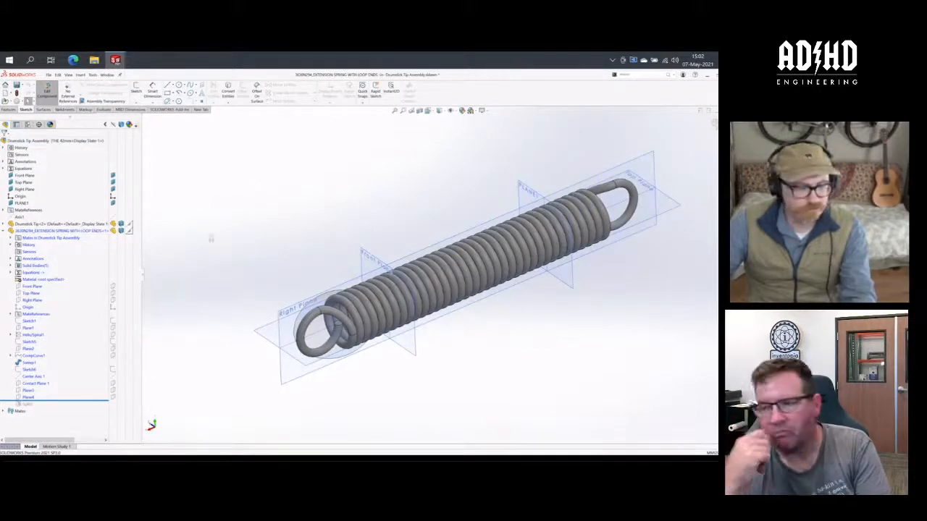
{"action": "left_click_drag", "start_coordinate": [73, 399], "coordinate": [73, 409]}
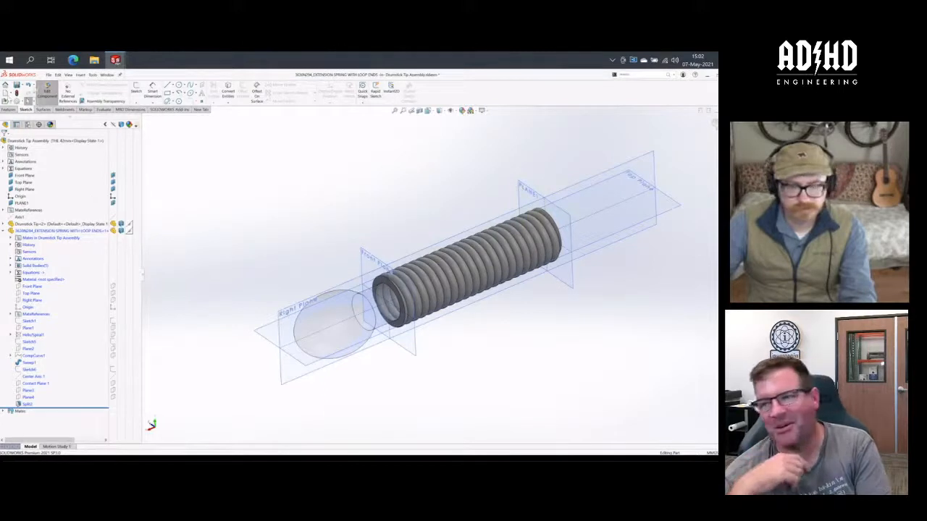
{"action": "left_click", "coordinate": [47, 91]}
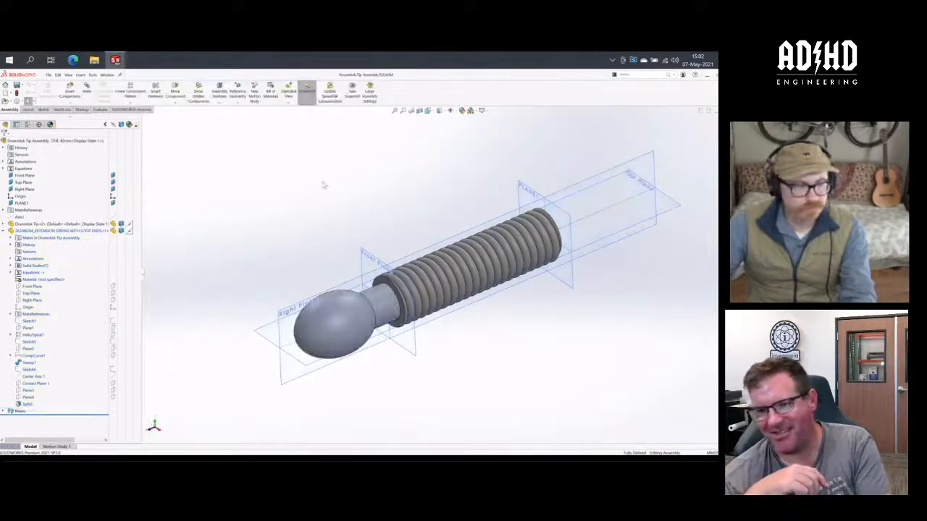
- Activate the assembly's Default configuration and return to THE 42mm to compare the spring's cut in both
{"action": "left_click", "coordinate": [3, 231]}
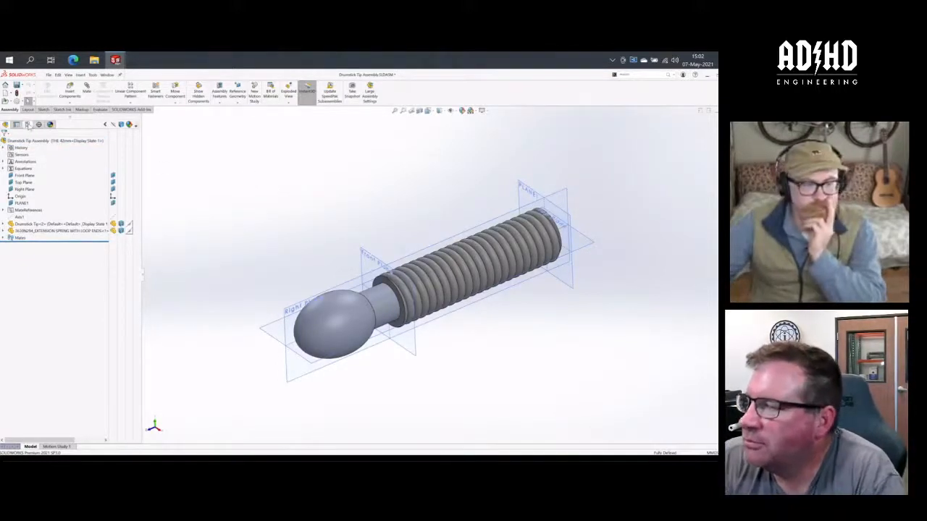
{"action": "left_click", "coordinate": [28, 125]}
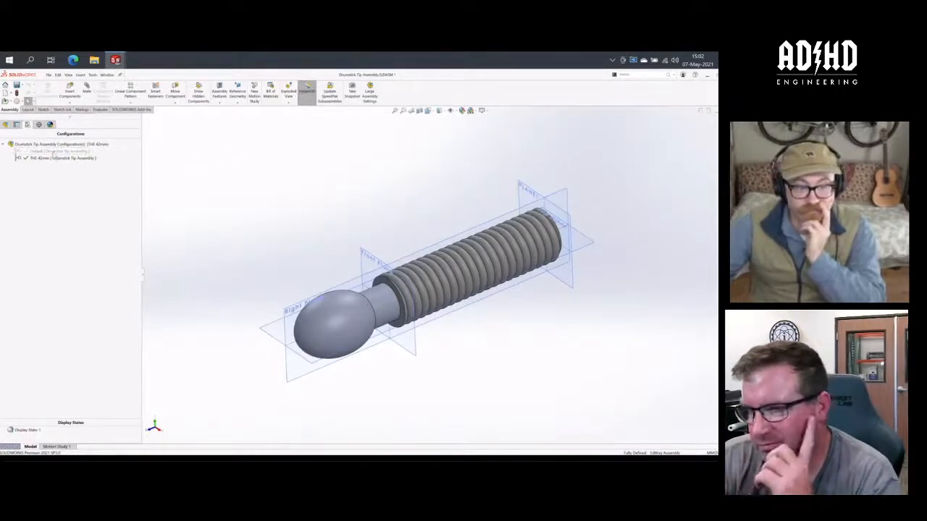
{"action": "double_click", "coordinate": [54, 151]}
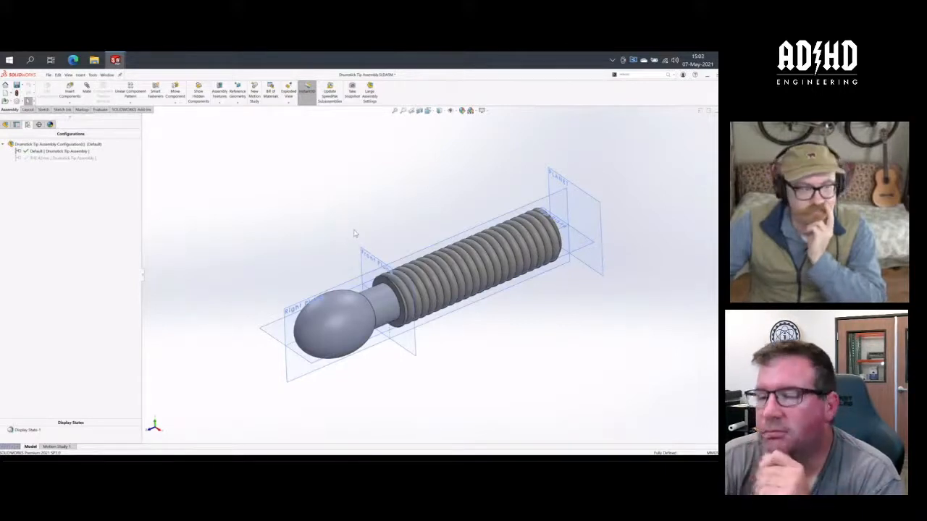
{"action": "left_click", "coordinate": [44, 163]}
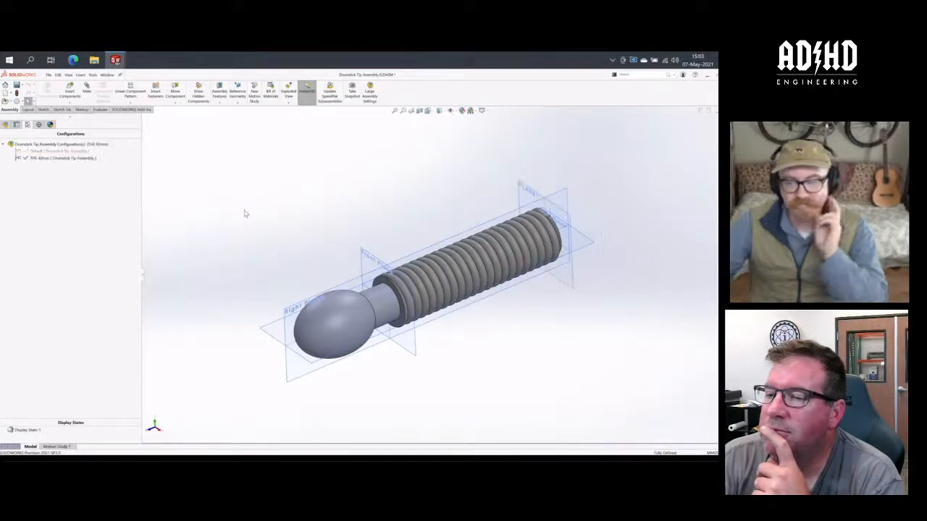
{"action": "left_click", "coordinate": [6, 125]}
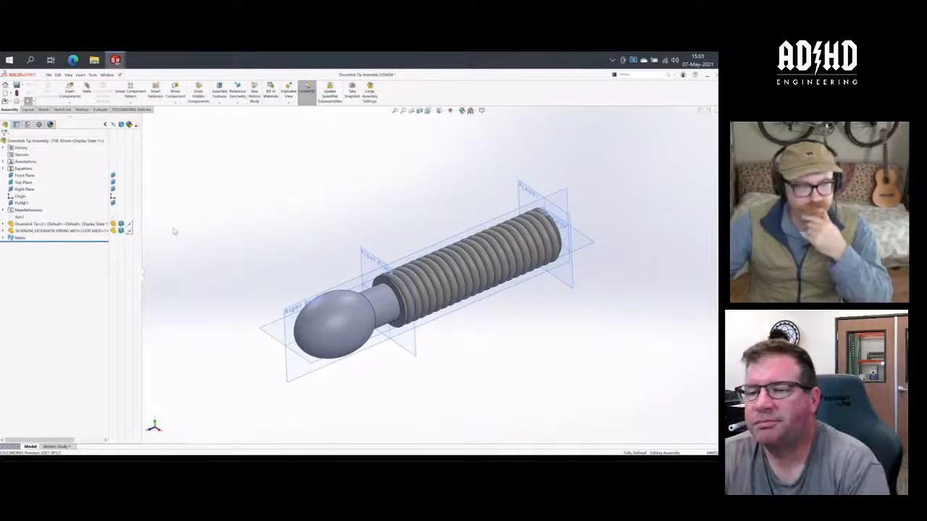
{"action": "left_click", "coordinate": [32, 231]}
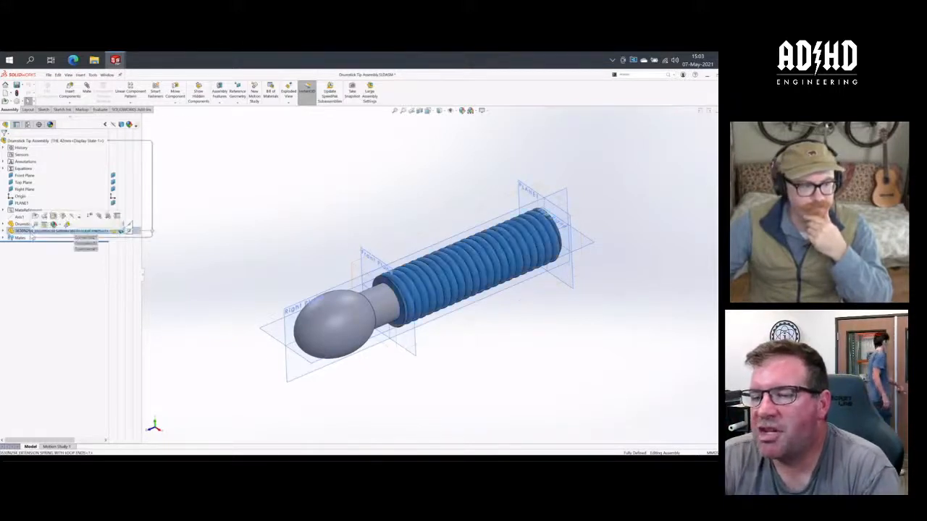
{"action": "left_click", "coordinate": [337, 232]}
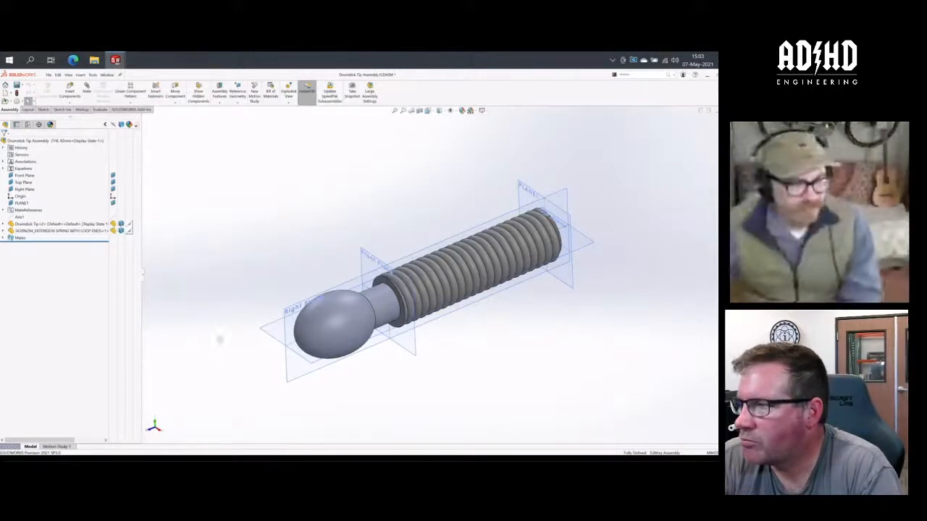
{"action": "left_click", "coordinate": [219, 100]}
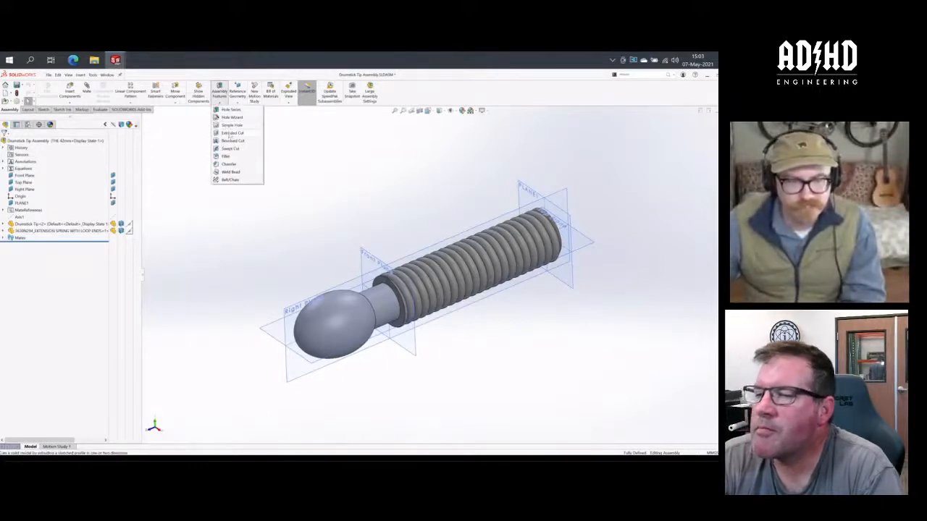
{"action": "left_click", "coordinate": [275, 160]}
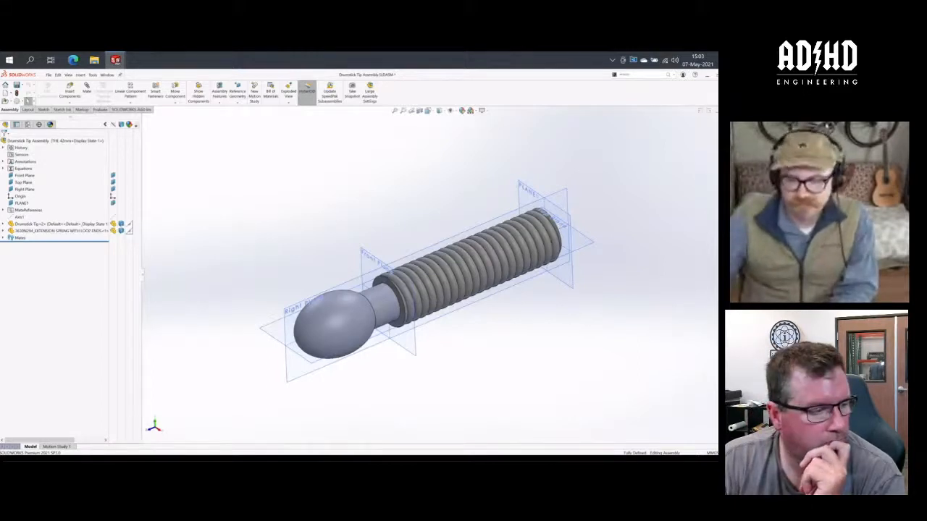
- Open the extension spring component as its own part and check its list of configurations
{"action": "mouse_move", "coordinate": [346, 220]}
{"action": "middle_mouse_down"}
{"action": "mouse_move", "coordinate": [326, 213]}
{"action": "mouse_move", "coordinate": [381, 222]}
{"action": "mouse_move", "coordinate": [355, 227]}
{"action": "middle_mouse_up"}
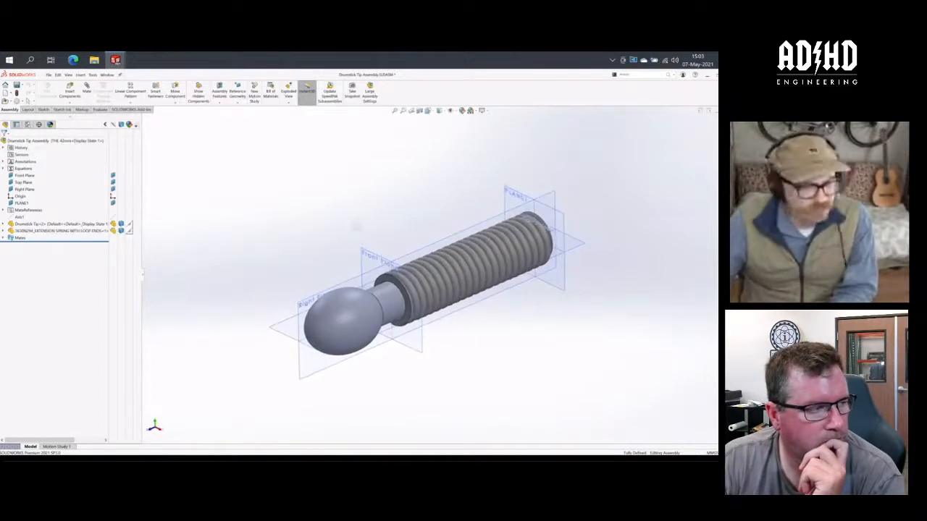
{"action": "left_click", "coordinate": [43, 232]}
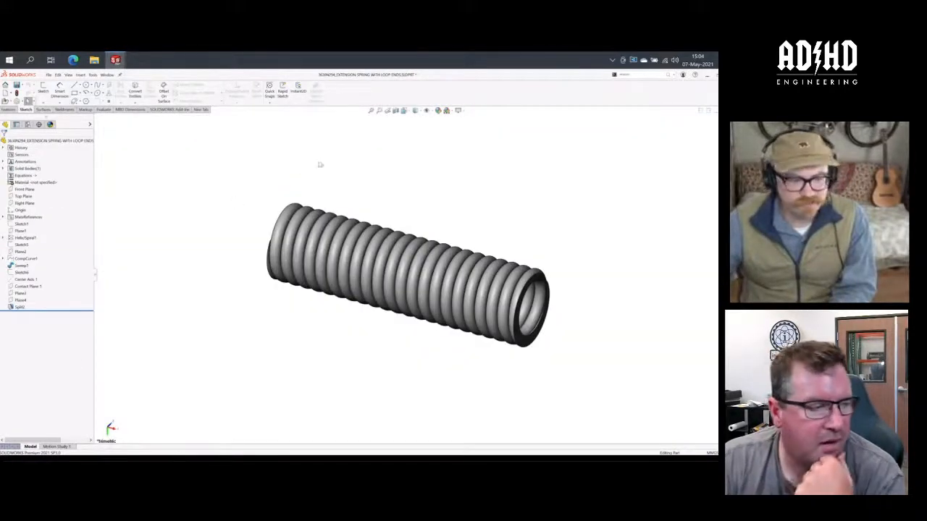
{"action": "middle_click_drag", "start_coordinate": [325, 170], "coordinate": [261, 268]}
{"action": "left_click", "coordinate": [28, 124]}
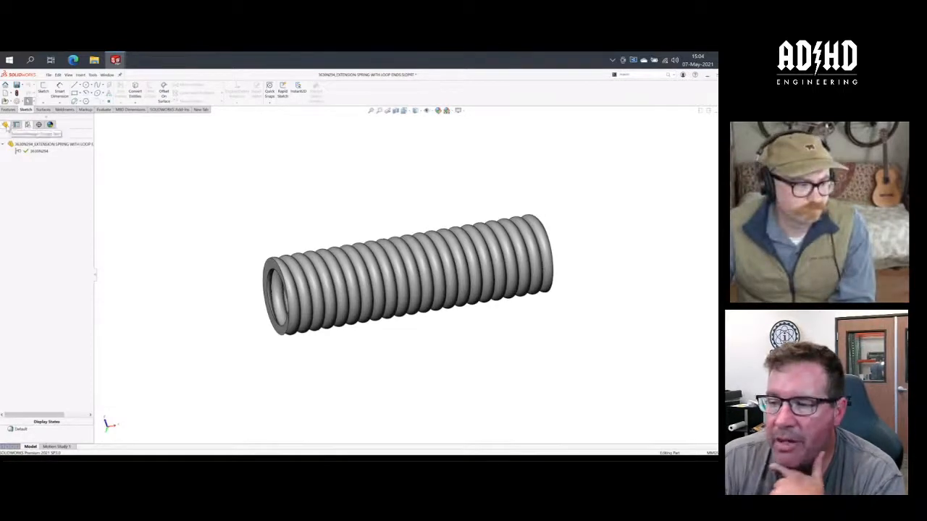
{"action": "left_click", "coordinate": [6, 125]}
- Try to set Plane3's offset from the spring's Right Plane to 25 mm
{"action": "left_click", "coordinate": [21, 294]}
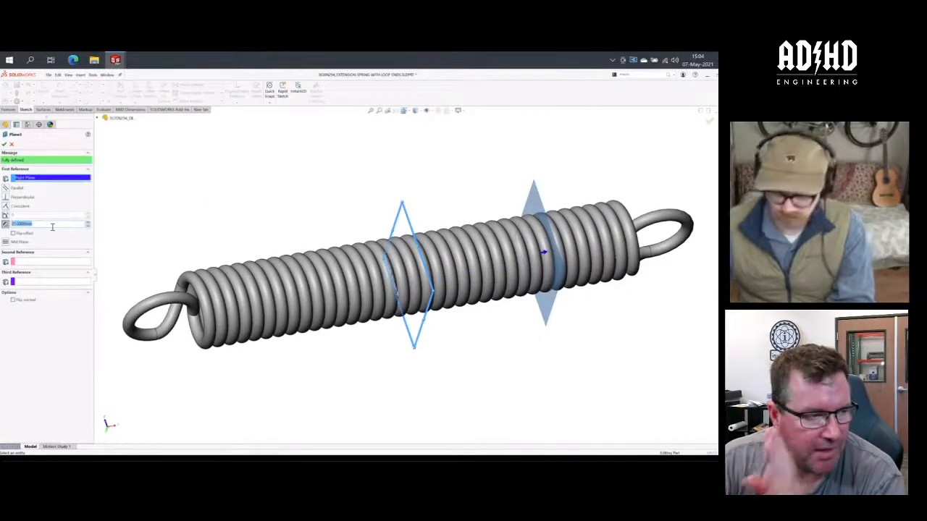
{"action": "type", "text": "25"}
{"action": "key", "text": "Return"}
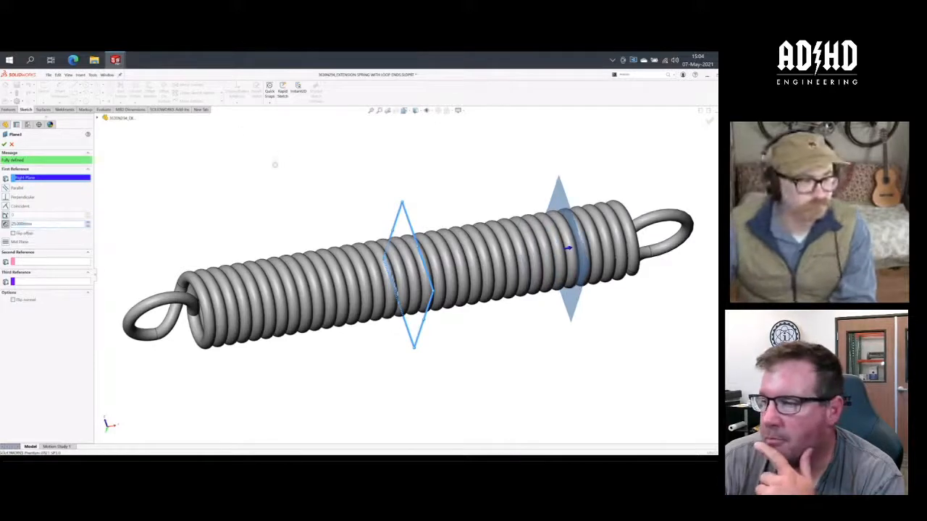
{"action": "left_click", "coordinate": [4, 144]}
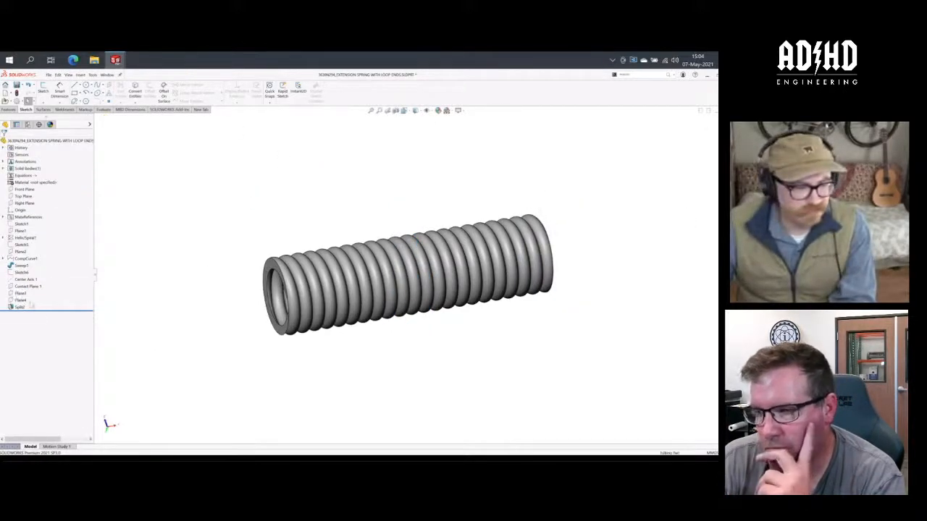
- Try to set Plane4's offset from Plane3 to 50 mm
{"action": "right_click", "coordinate": [20, 301]}
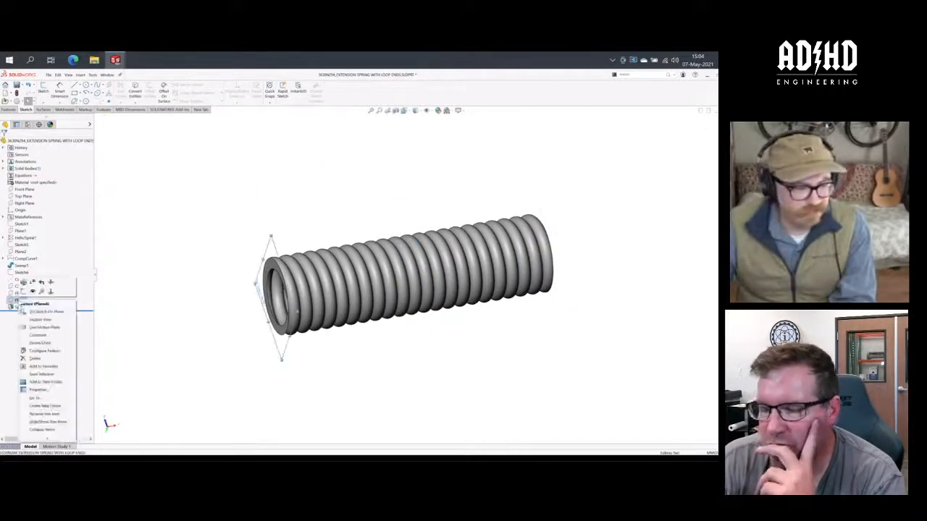
{"action": "left_click", "coordinate": [24, 283]}
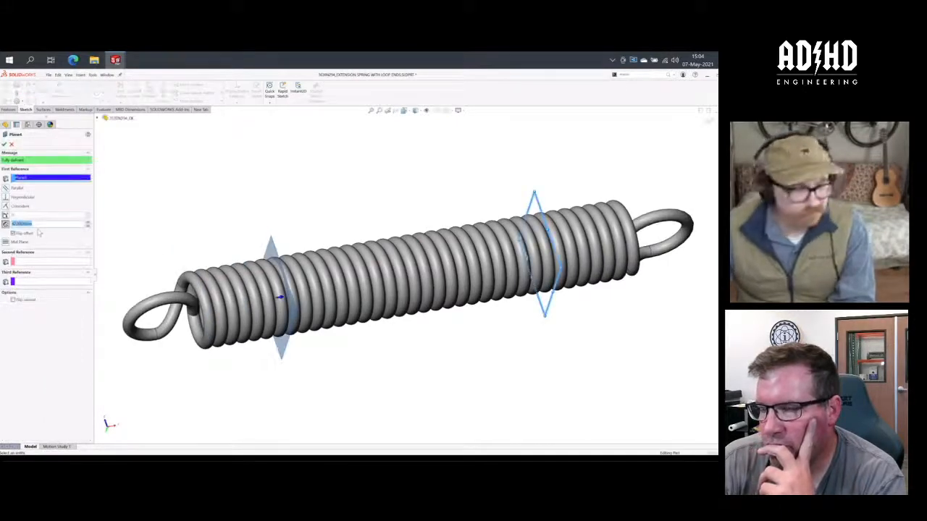
{"action": "type", "text": "50"}
{"action": "key", "text": "Return"}
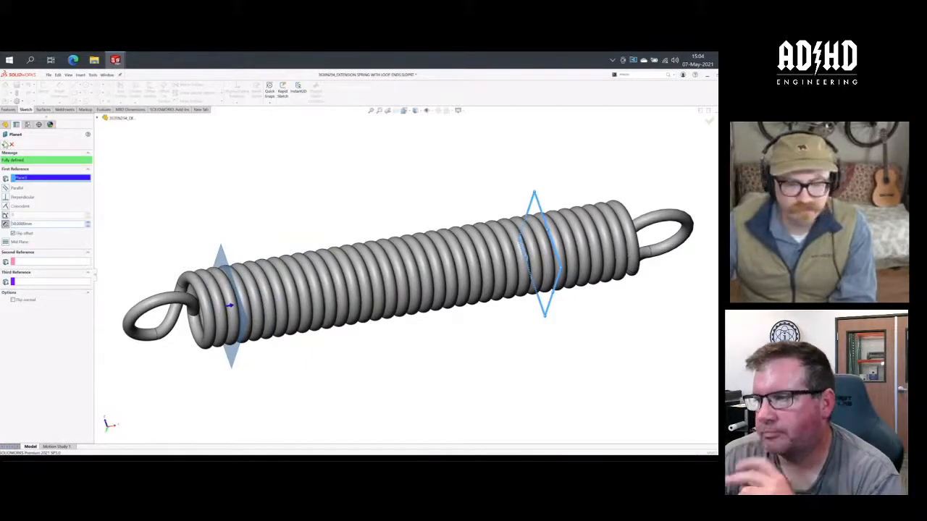
{"action": "left_click", "coordinate": [5, 144]}
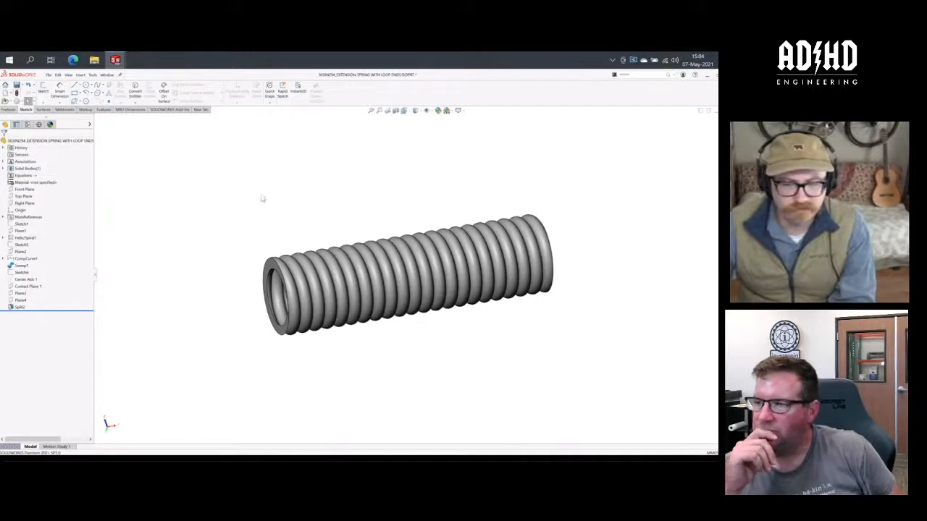
- Add a spring part configuration named 42mm and rebuild the part
{"action": "mouse_move", "coordinate": [262, 198]}
{"action": "middle_mouse_down"}
{"action": "mouse_move", "coordinate": [248, 202]}
{"action": "mouse_move", "coordinate": [266, 204]}
{"action": "middle_mouse_up"}
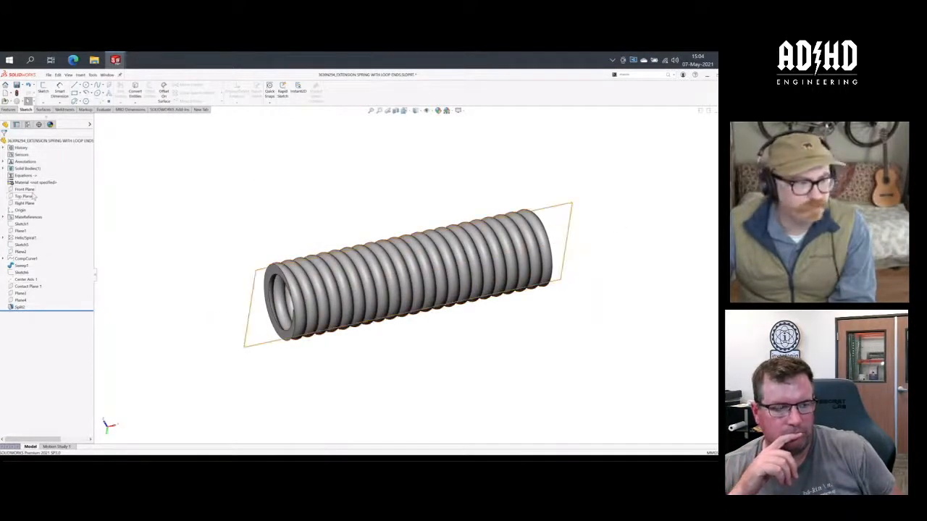
{"action": "left_click", "coordinate": [27, 124]}
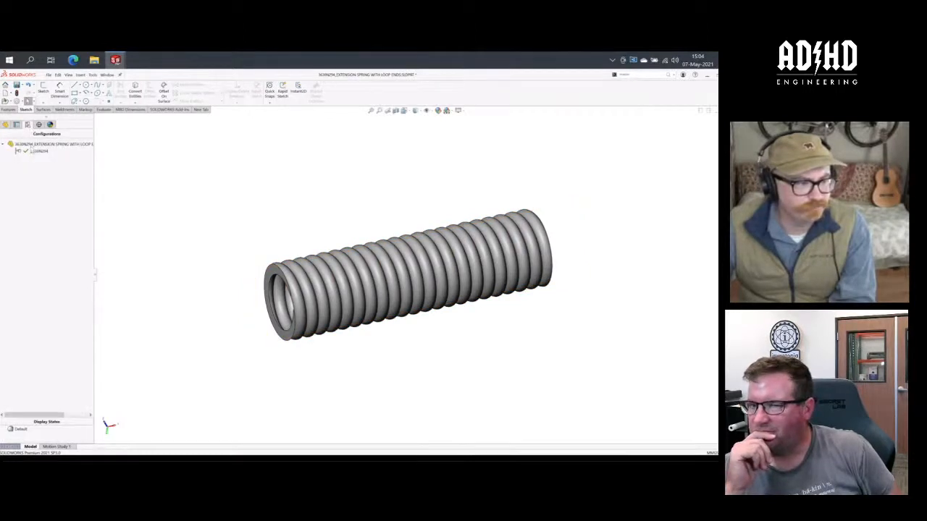
{"action": "right_click", "coordinate": [36, 146]}
{"action": "left_click", "coordinate": [58, 152]}
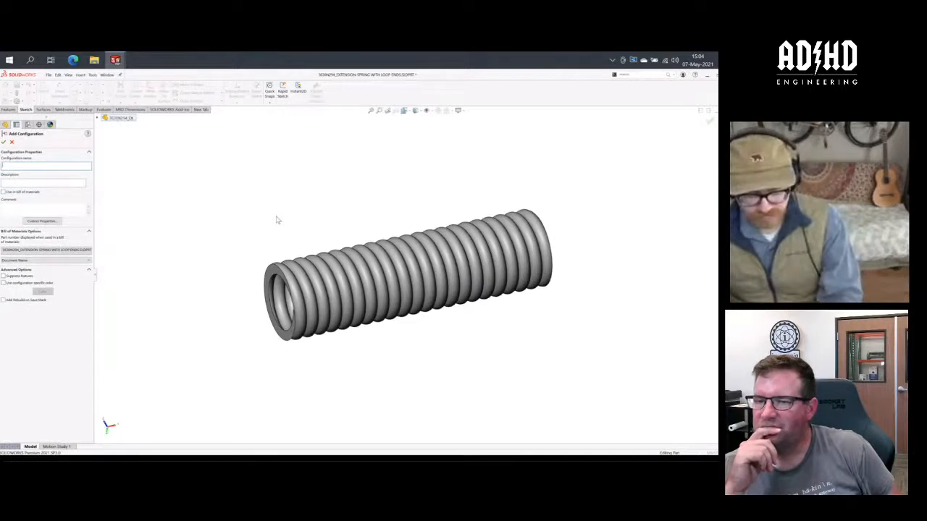
{"action": "type", "text": "Rest"}
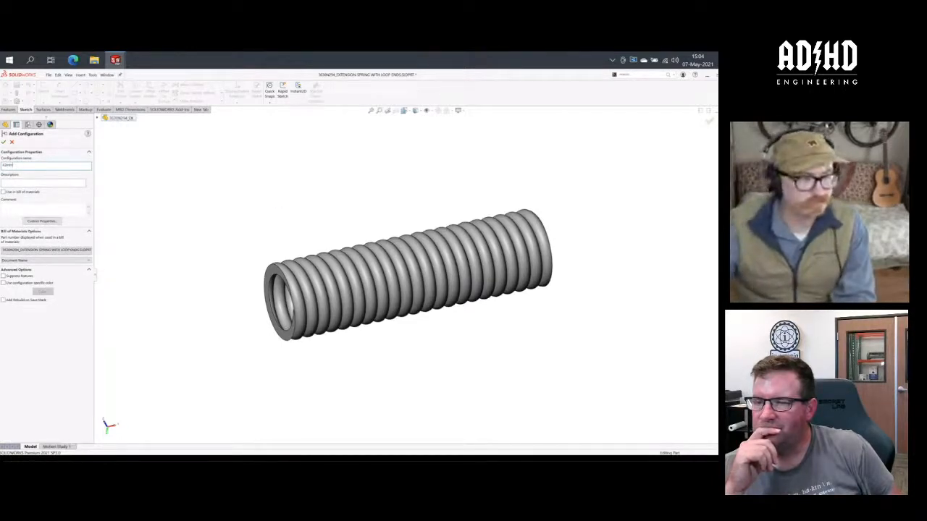
{"action": "key", "text": "Return"}
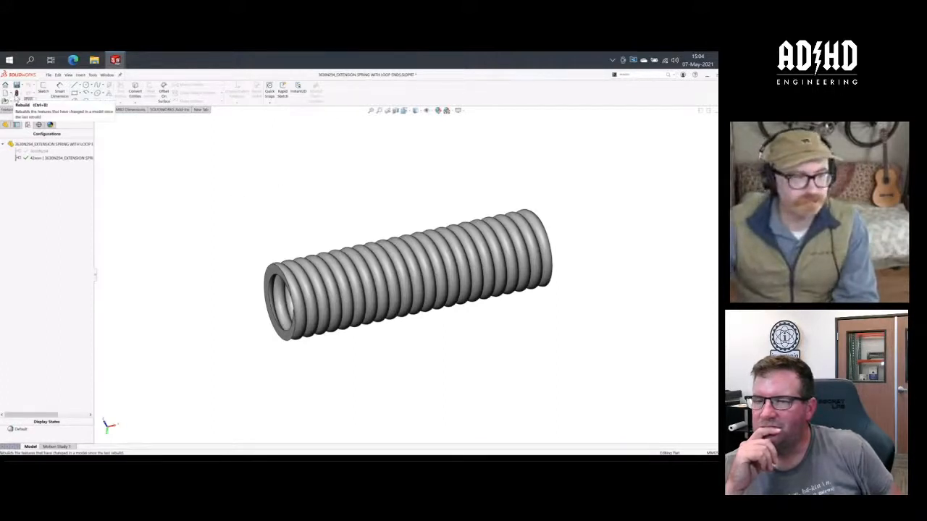
{"action": "left_click", "coordinate": [16, 98]}
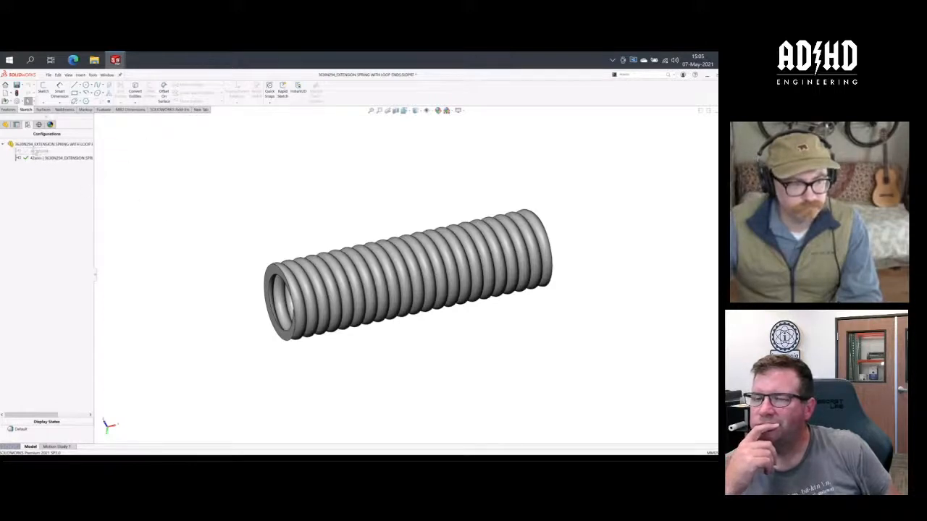
- Add a LENGTH global variable of 42mm to the spring's equations and commit it while switching to the part's original configuration
{"action": "left_click", "coordinate": [4, 125]}
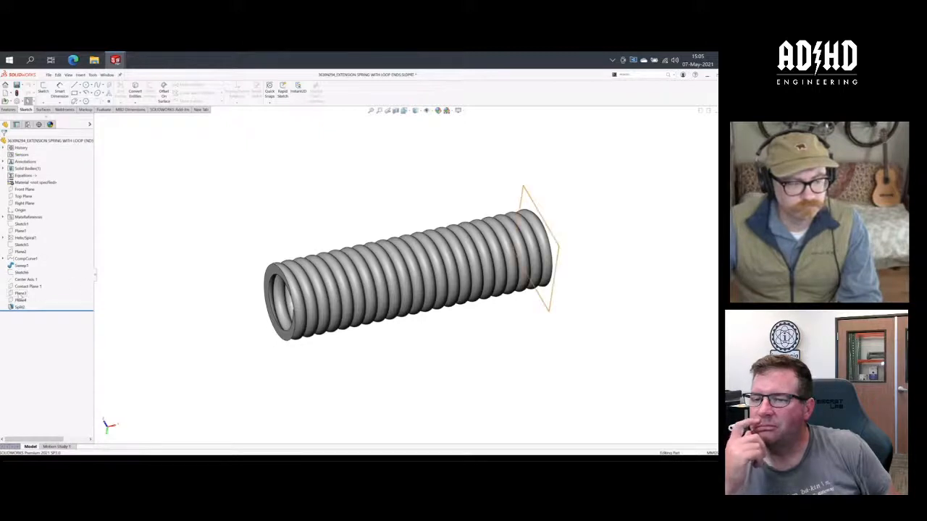
{"action": "right_click", "coordinate": [24, 178]}
{"action": "left_click", "coordinate": [40, 181]}
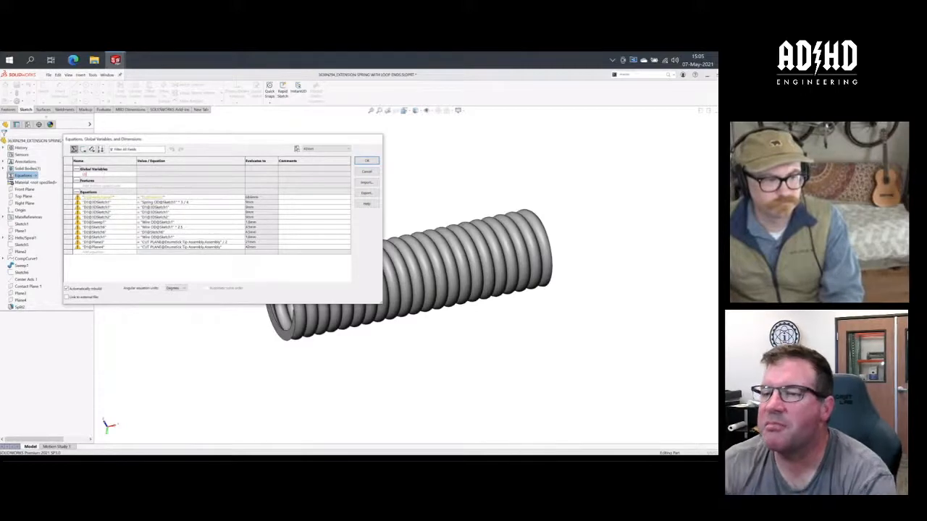
{"action": "type", "text": "LENGTH"}
{"action": "key", "text": "Tab"}
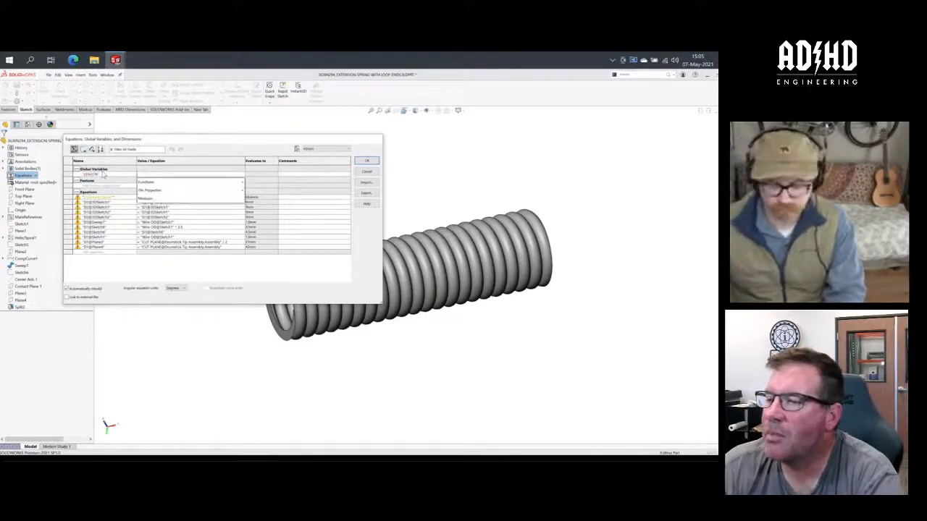
{"action": "type", "text": "62mm"}
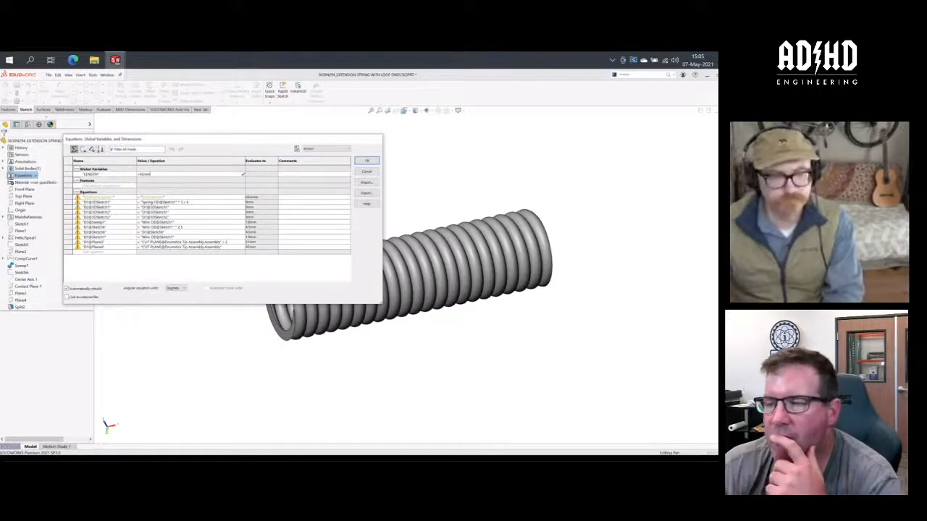
{"action": "key", "text": "Return"}
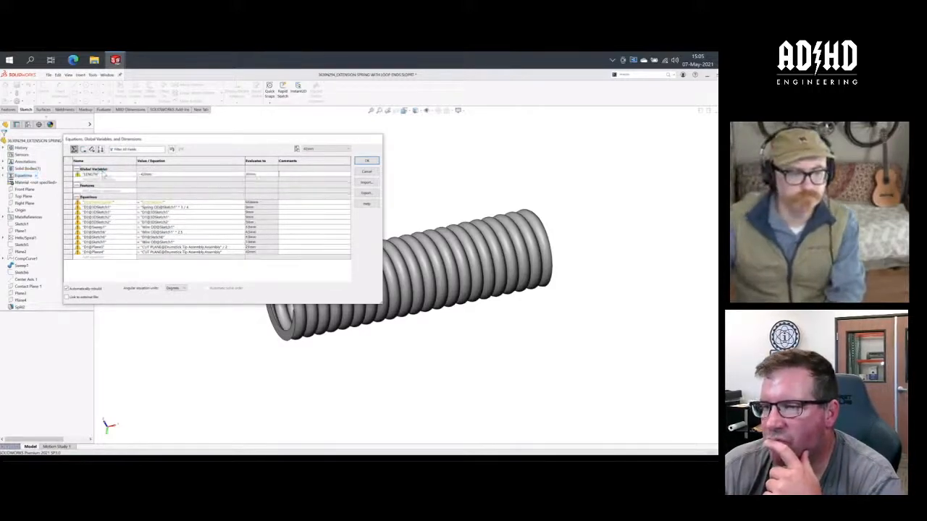
{"action": "left_click", "coordinate": [318, 149]}
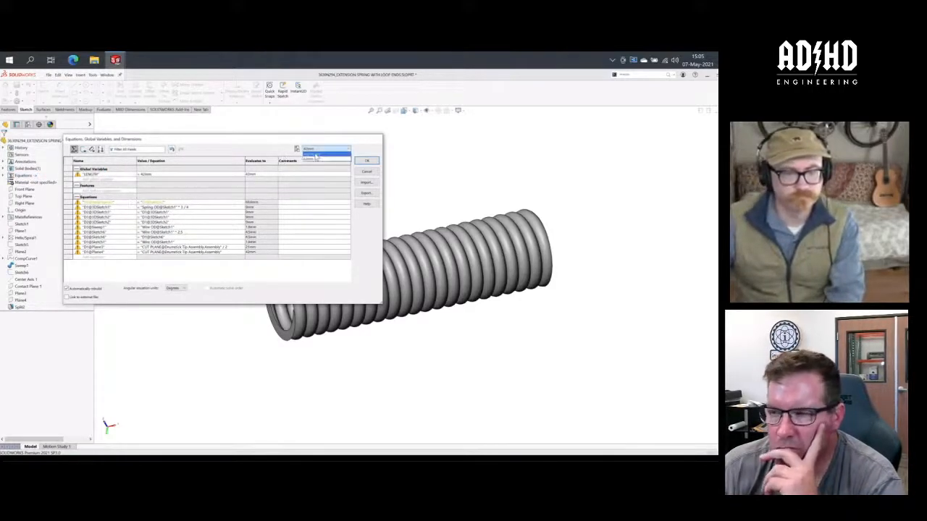
{"action": "left_click", "coordinate": [319, 154]}
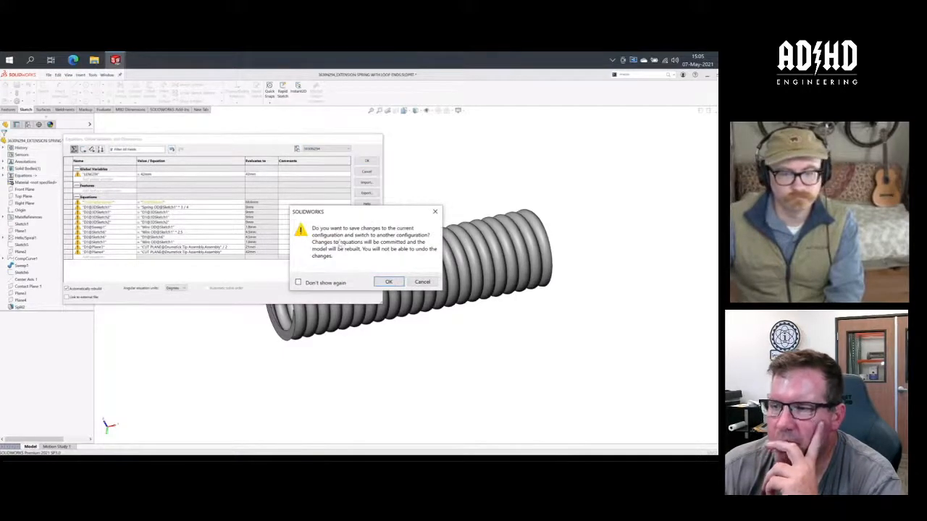
{"action": "left_click", "coordinate": [388, 281]}
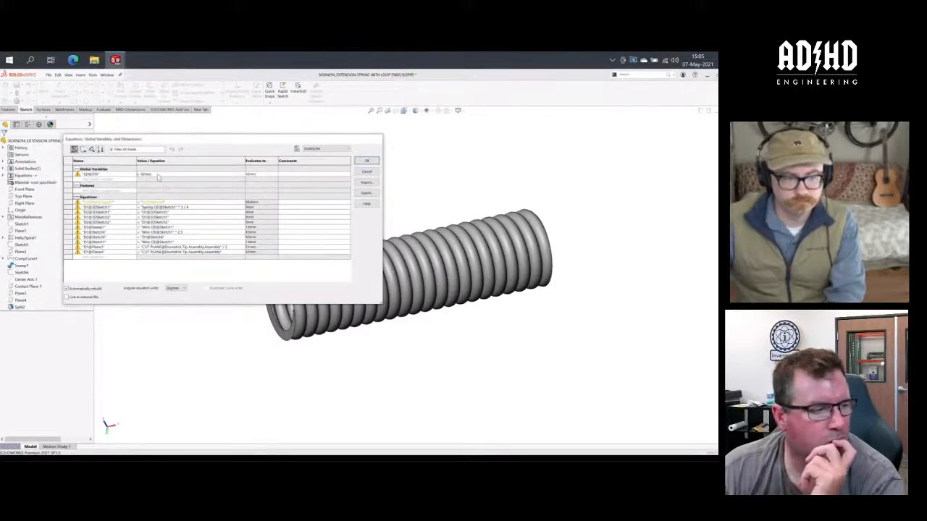
- Try to set the LENGTH variable to 50mm for the original configuration, and leave the equations without saving changes
{"action": "key", "text": "BackSpace"}
{"action": "key", "text": "BackSpace"}
{"action": "key", "text": "BackSpace"}
{"action": "key", "text": "BackSpace"}
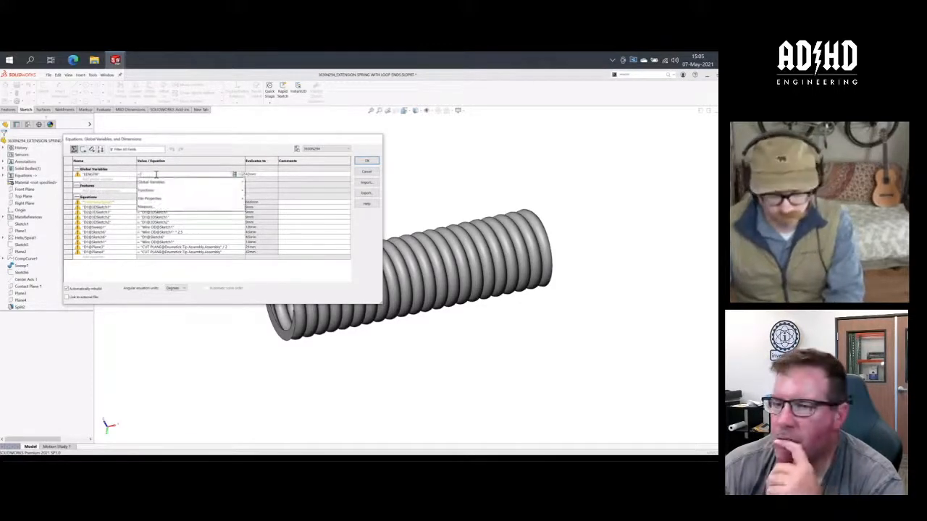
{"action": "type", "text": "50mm"}
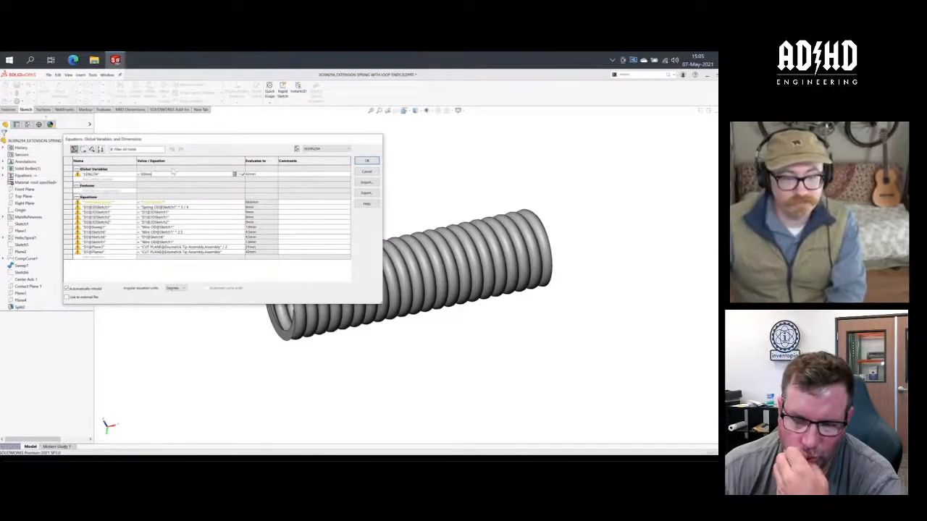
{"action": "left_click", "coordinate": [234, 175]}
{"action": "left_click", "coordinate": [238, 182]}
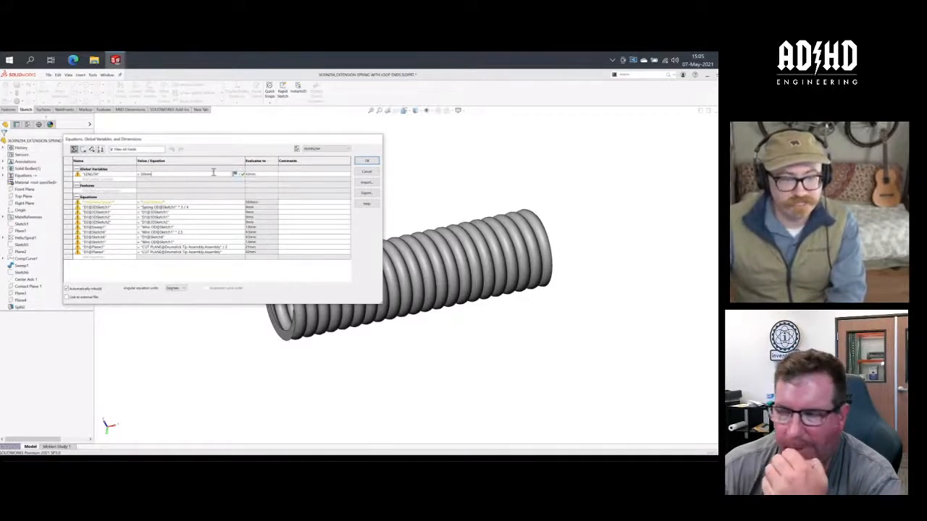
{"action": "key", "text": "Return"}
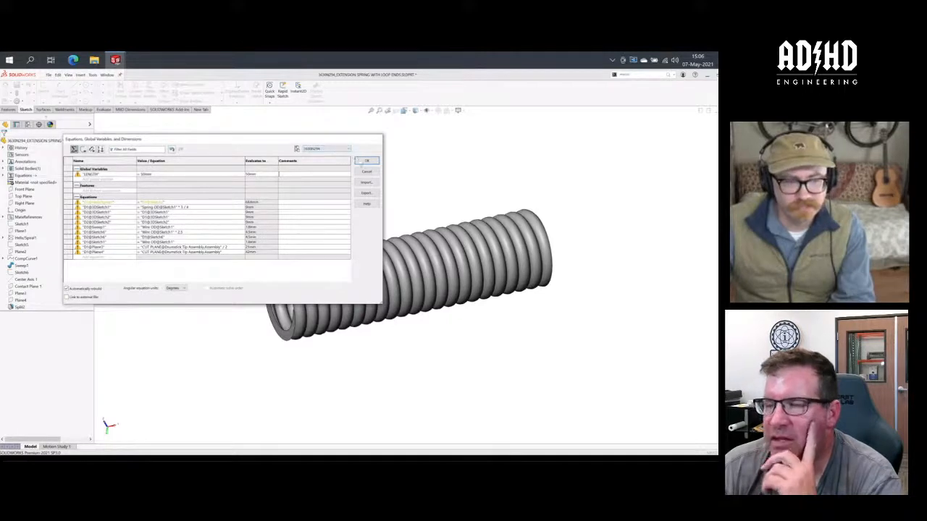
{"action": "left_click", "coordinate": [366, 160]}
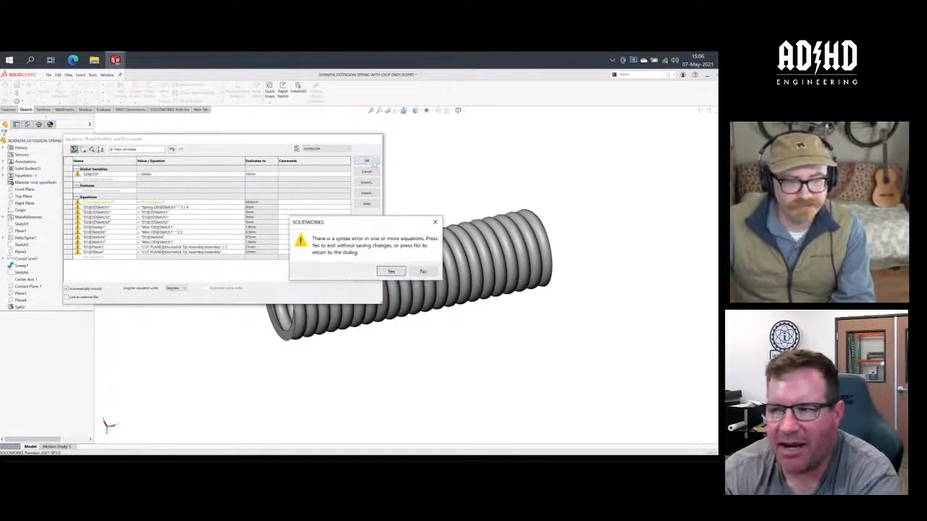
{"action": "left_click", "coordinate": [391, 271]}
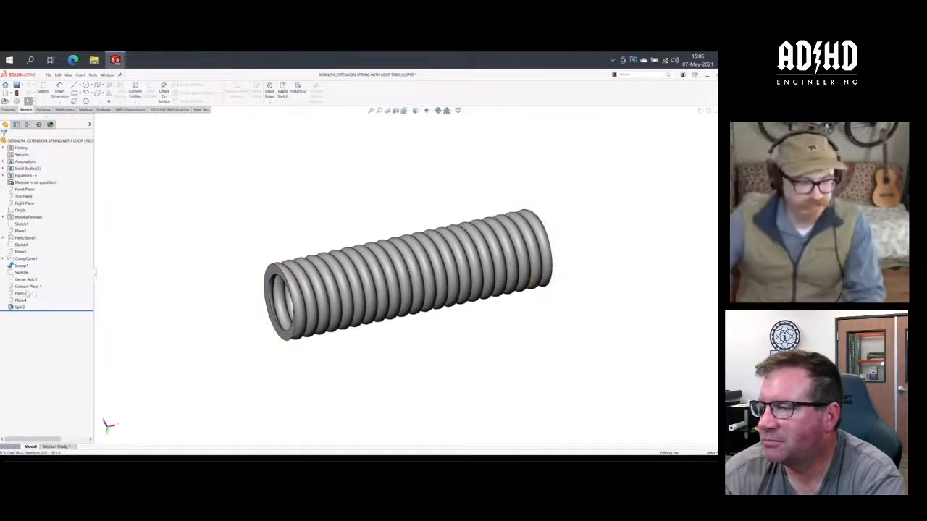
- Link Plane3's offset distance from the Right Plane to half the global variable with the equation ="LENGTH"/2
{"action": "left_click", "coordinate": [20, 293]}
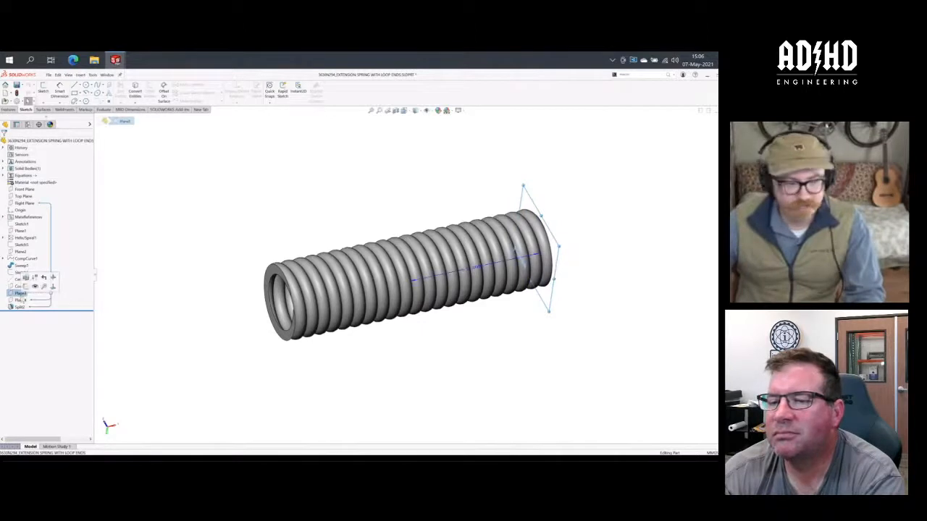
{"action": "left_click", "coordinate": [21, 300]}
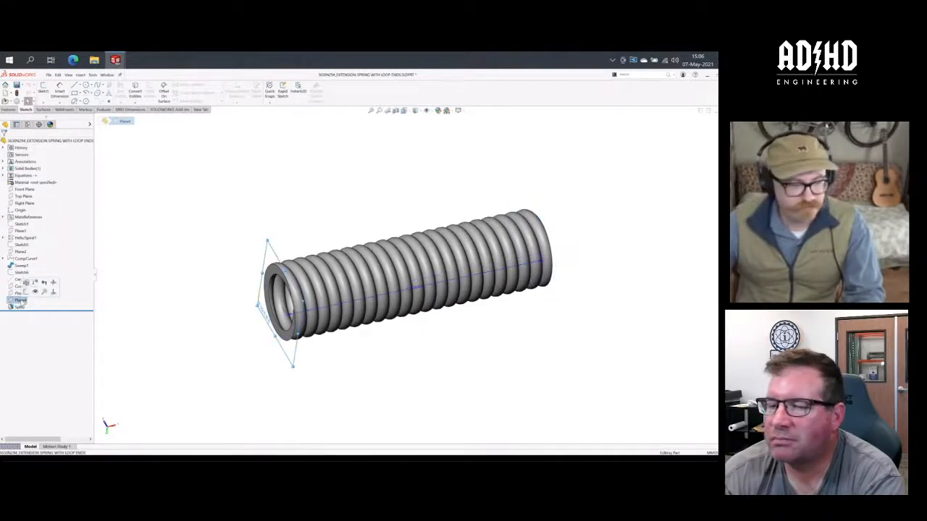
{"action": "left_click", "coordinate": [20, 293]}
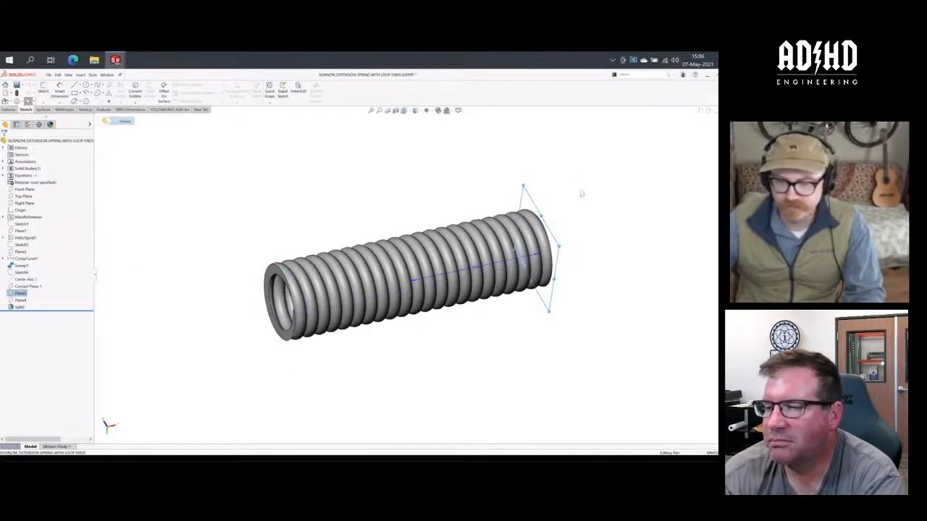
{"action": "left_click", "coordinate": [483, 273]}
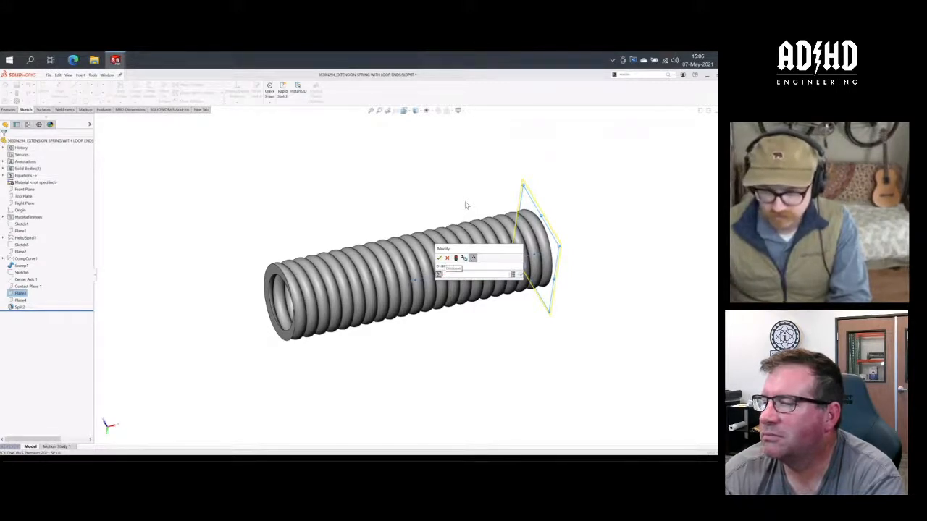
{"action": "type", "text": "=\"LENGTH\""}
{"action": "key", "text": "Down"}
{"action": "key", "text": "Return"}
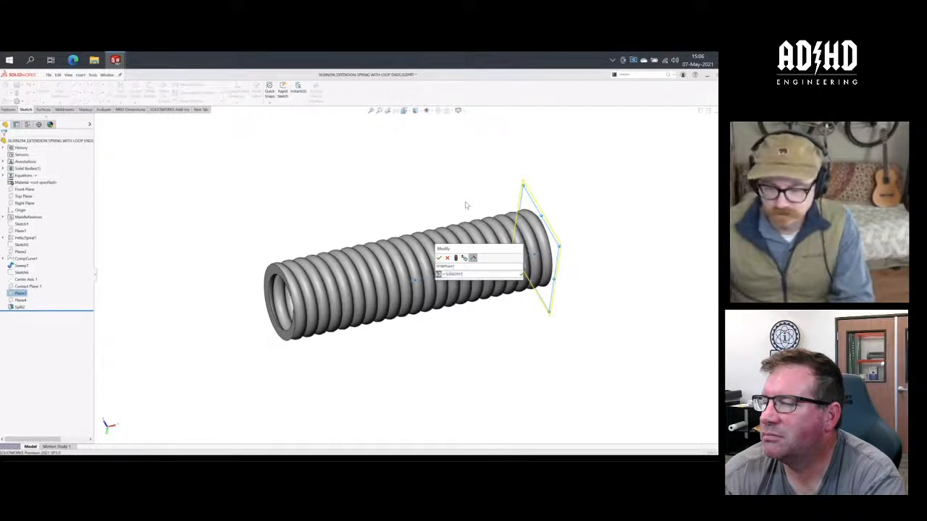
{"action": "type", "text": "/2"}
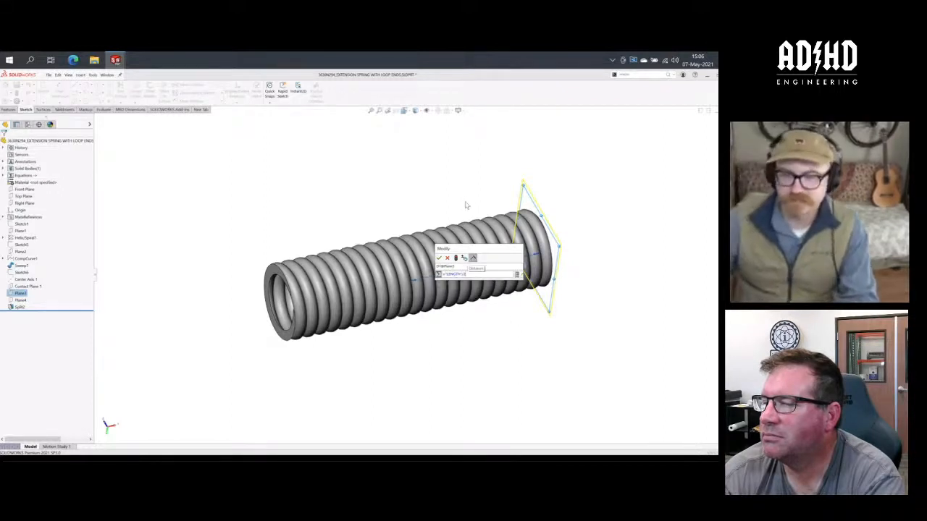
{"action": "left_click", "coordinate": [439, 258]}
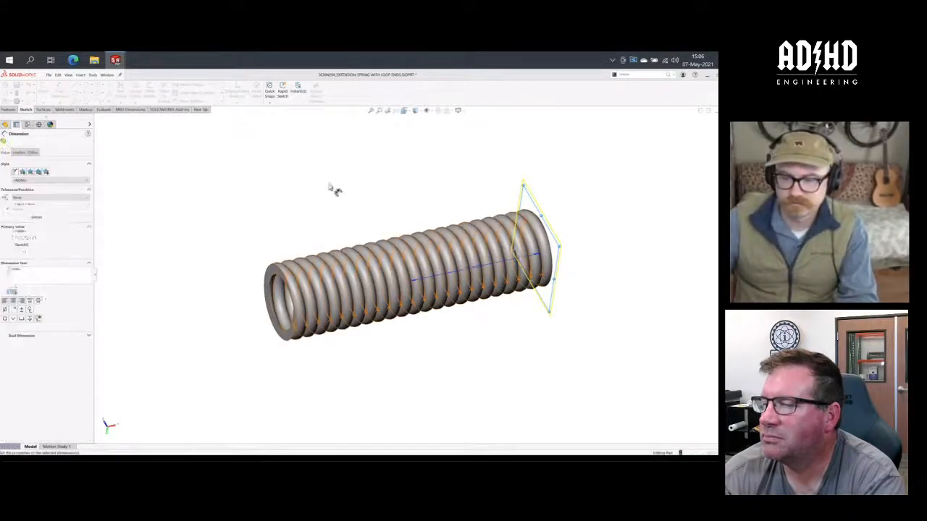
{"action": "left_click", "coordinate": [331, 188]}
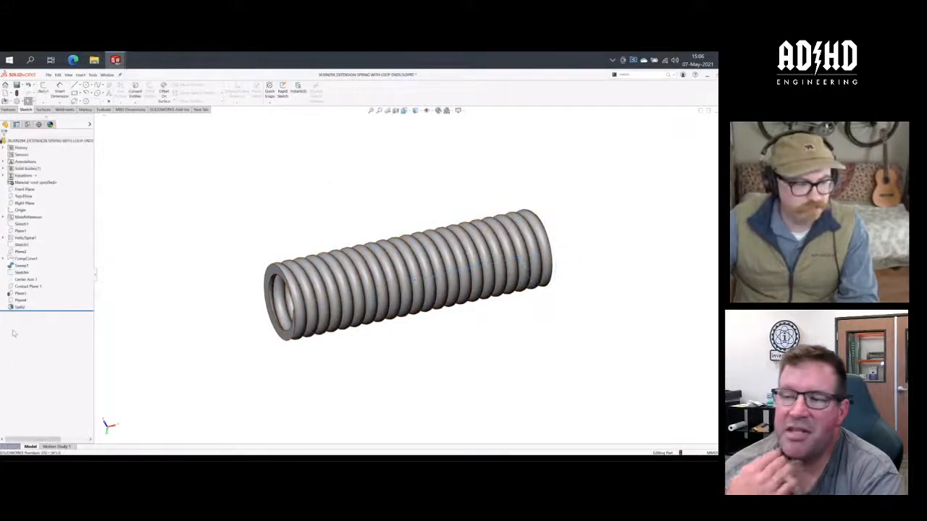
- Replace the assembly-linked equation of Plane4's offset from Plane3 with ="LENGTH" and rebuild the spring part
{"action": "left_click", "coordinate": [20, 299]}
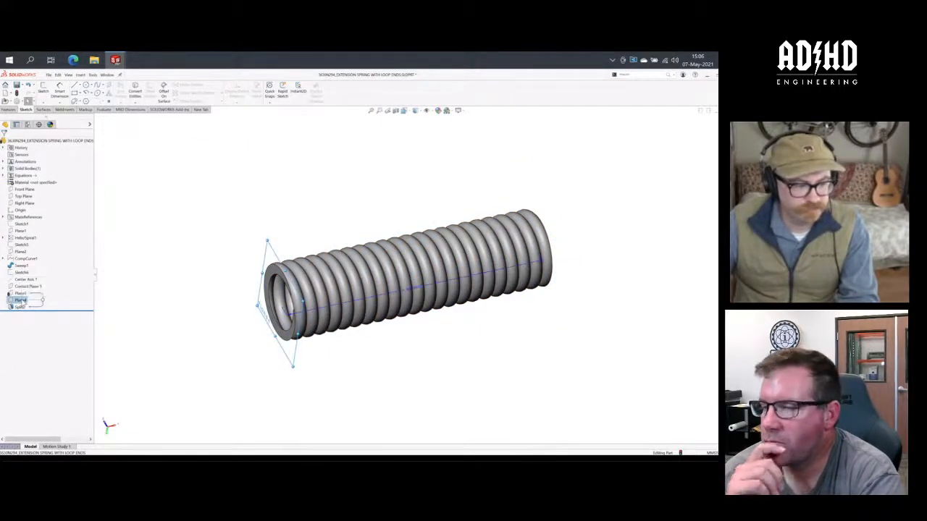
{"action": "left_click", "coordinate": [434, 282]}
{"action": "left_click", "coordinate": [241, 215]}
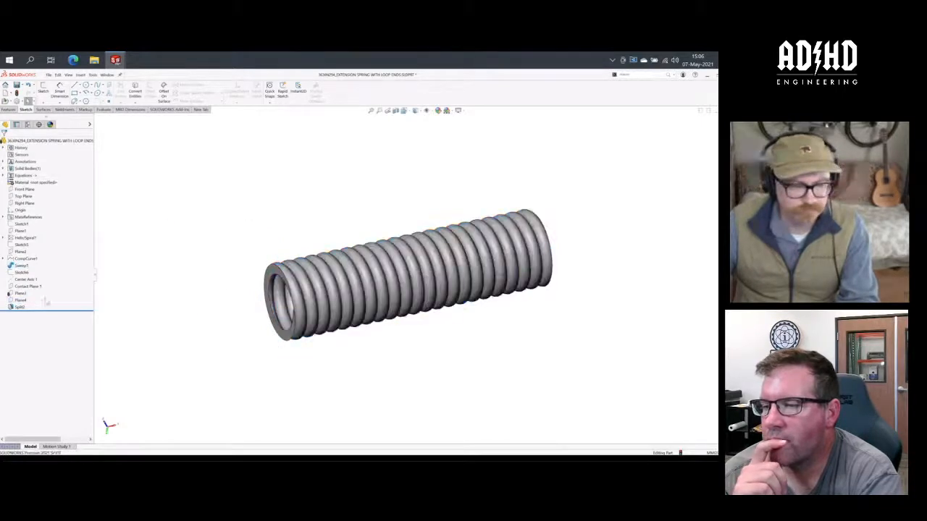
{"action": "left_click", "coordinate": [20, 300]}
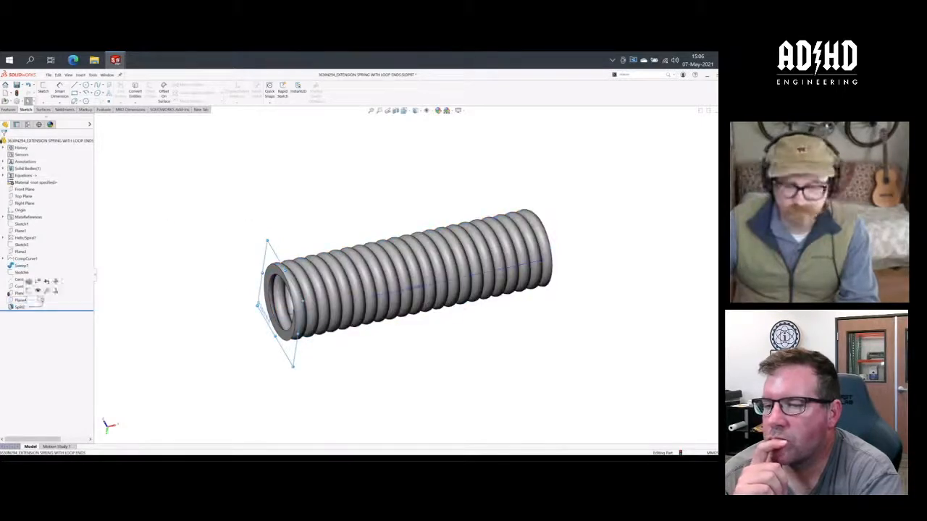
{"action": "double_click", "coordinate": [415, 289]}
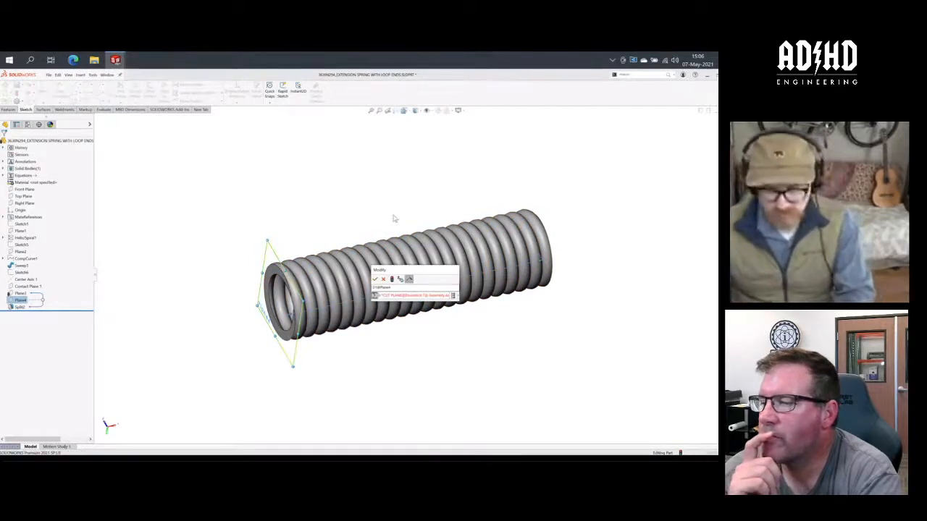
{"action": "key", "text": "ctrl+a"}
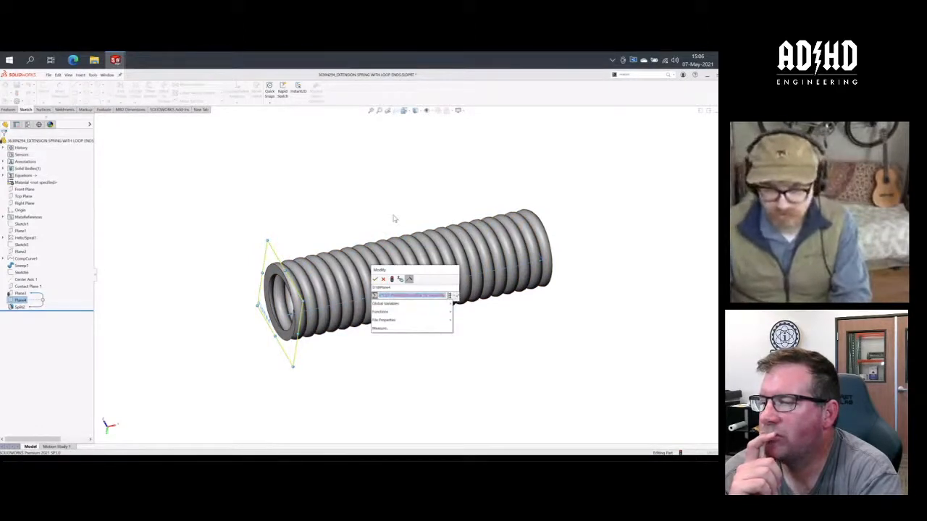
{"action": "type", "text": "=l"}
{"action": "key", "text": "Down"}
{"action": "key", "text": "Return"}
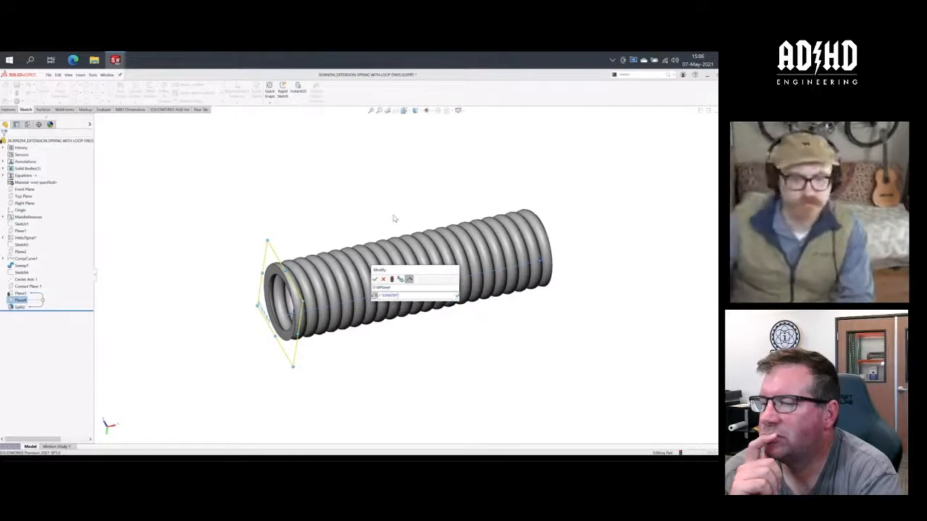
{"action": "key", "text": "Return"}
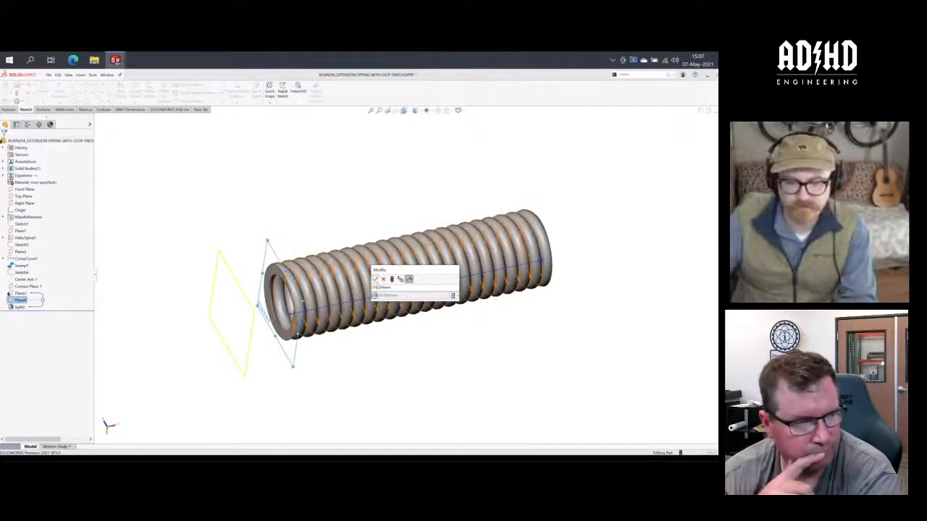
{"action": "left_click", "coordinate": [374, 279]}
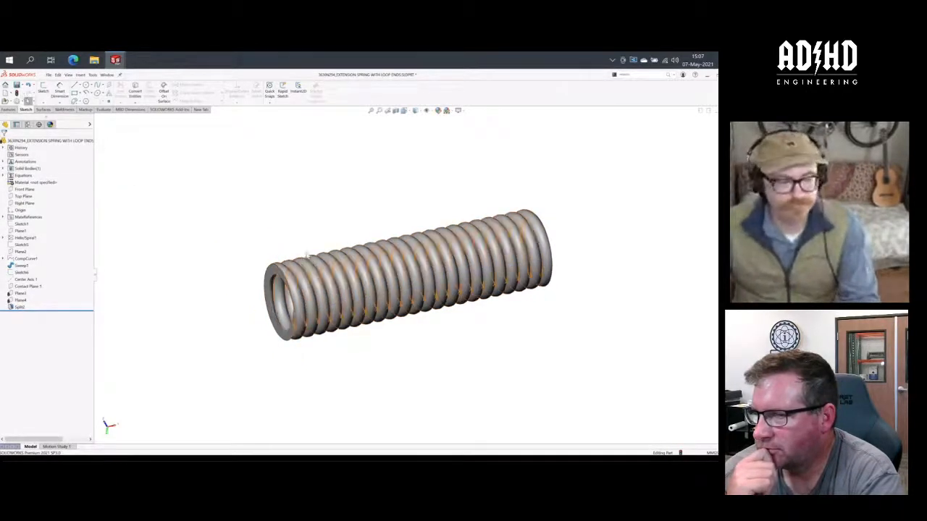
{"action": "key", "text": "ctrl+b"}
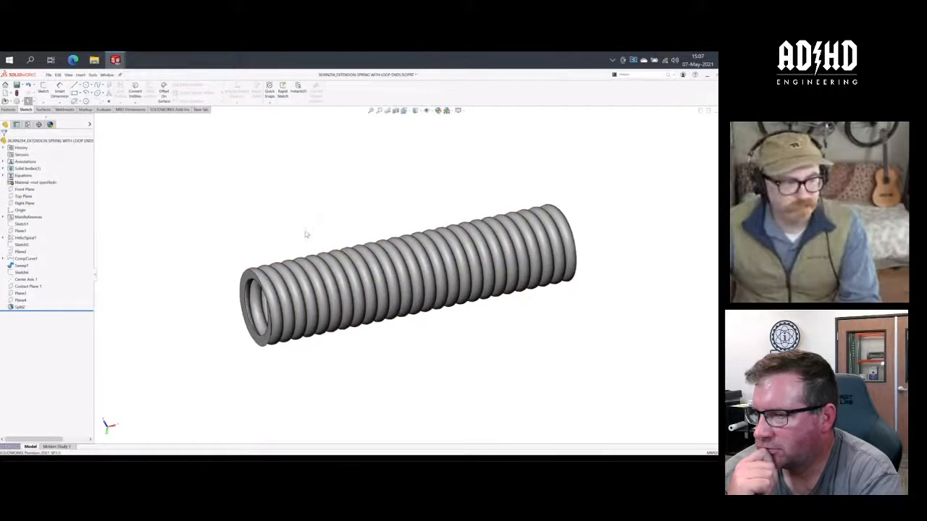
- Activate the spring's 42mm configuration to compare its length, and return to the original 3630N294 configuration and the feature tree
{"action": "left_click", "coordinate": [28, 125]}
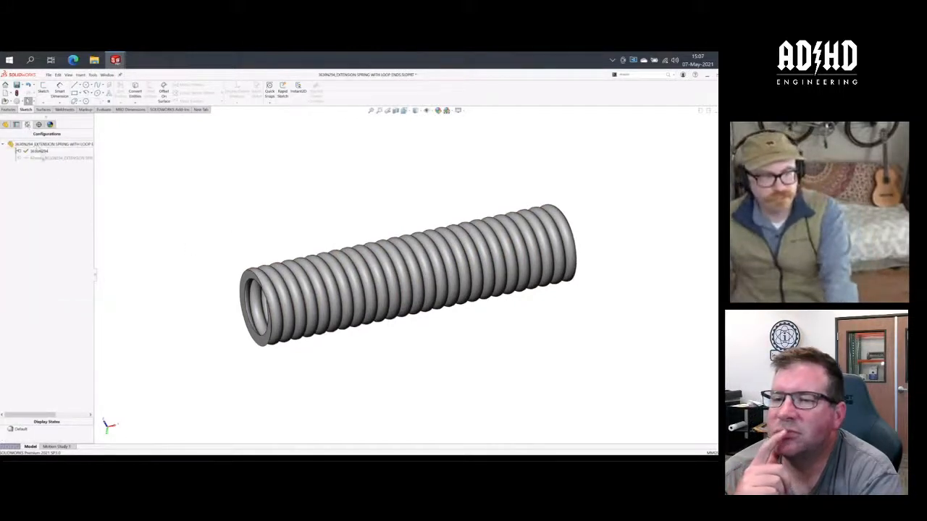
{"action": "double_click", "coordinate": [45, 158]}
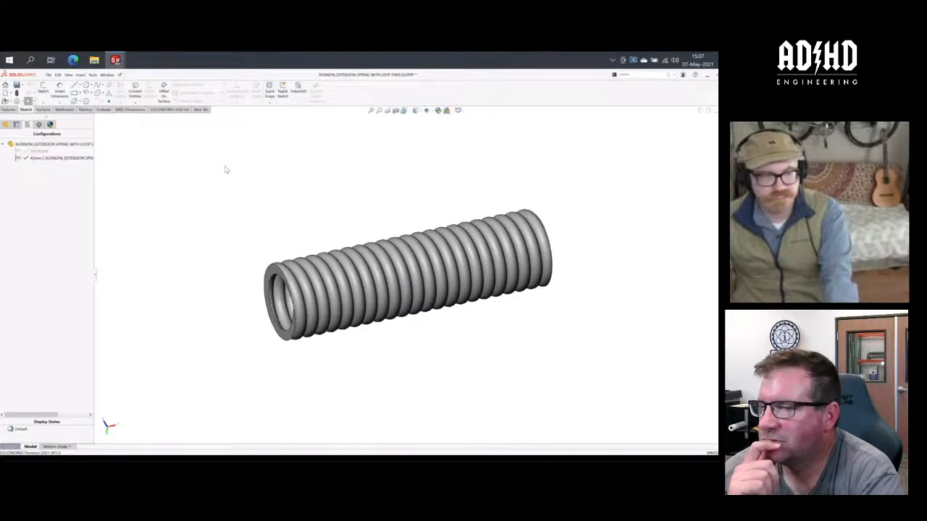
{"action": "left_click", "coordinate": [46, 145]}
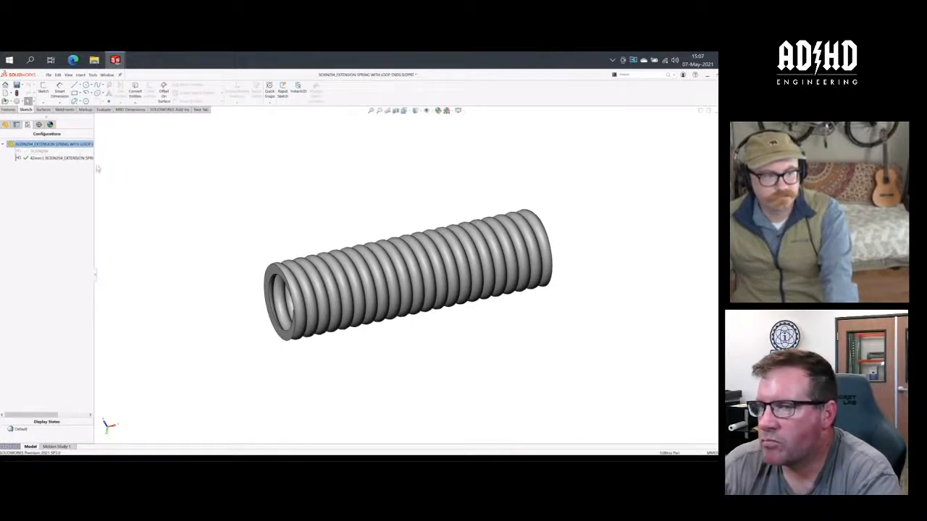
{"action": "left_click", "coordinate": [25, 153]}
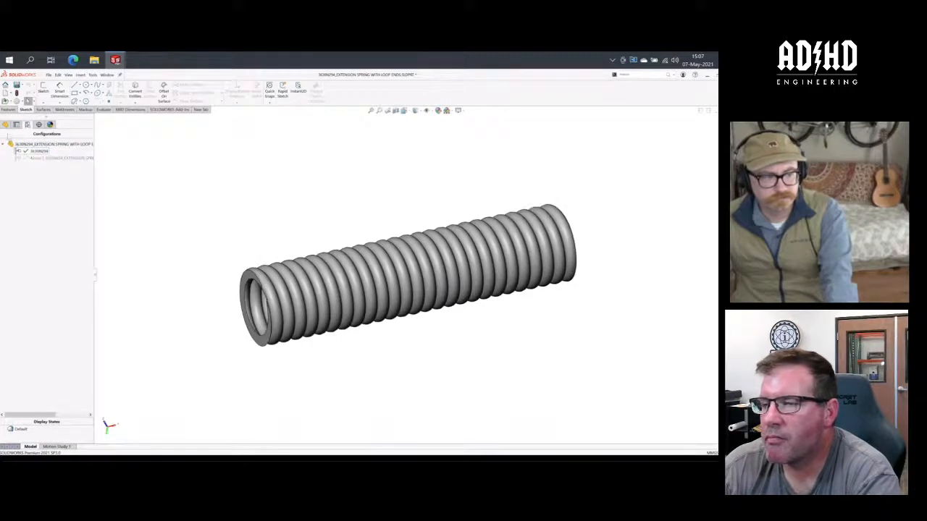
{"action": "left_click", "coordinate": [6, 125]}
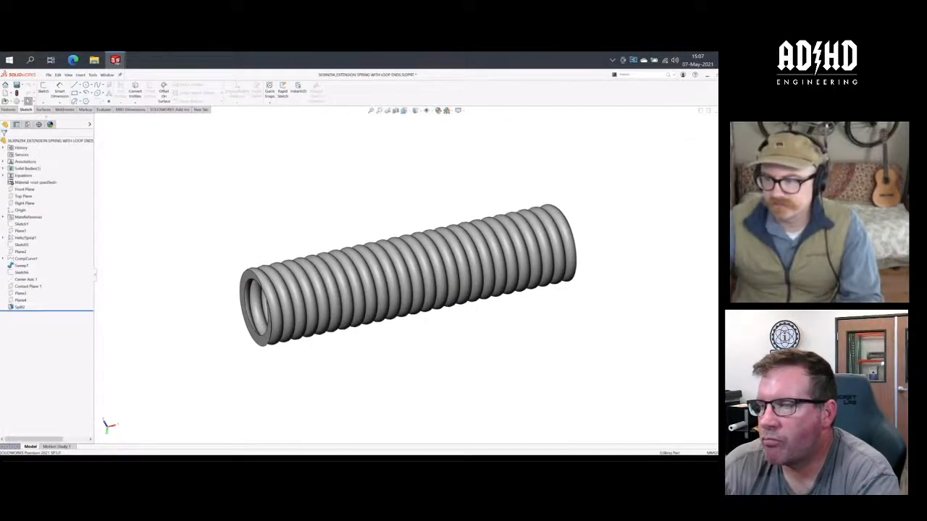
- Save the modified spring part to the 3DEXPERIENCE collaborative space from MySession
{"action": "left_click", "coordinate": [716, 126]}
{"action": "left_click", "coordinate": [649, 126]}
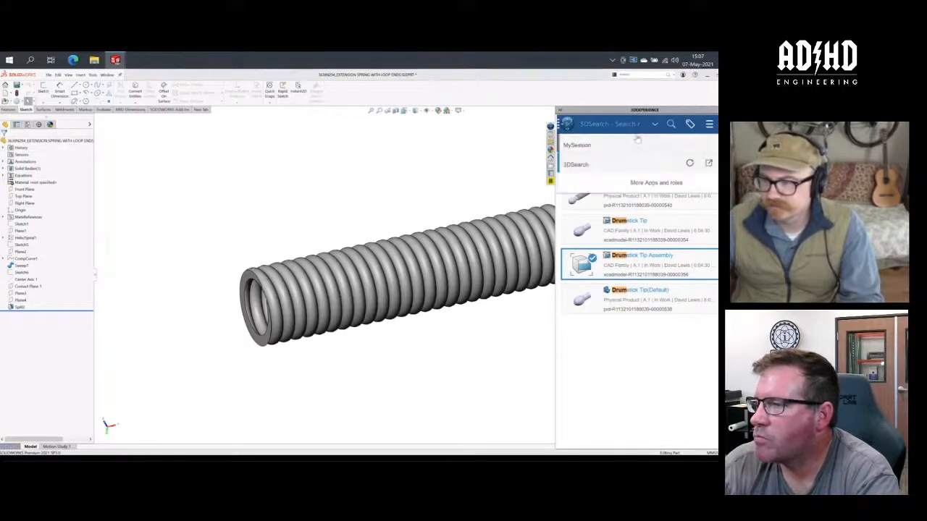
{"action": "left_click", "coordinate": [629, 145]}
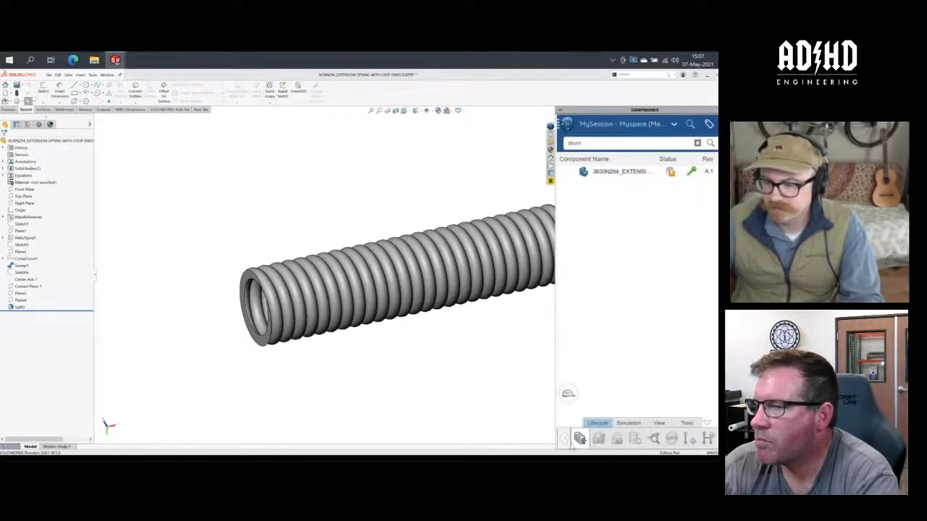
{"action": "left_click", "coordinate": [578, 438]}
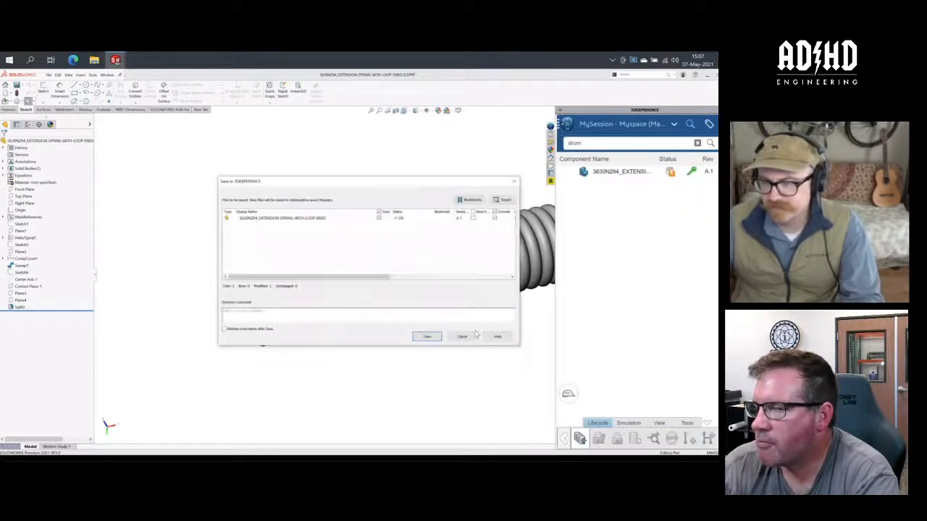
{"action": "left_click", "coordinate": [427, 336]}
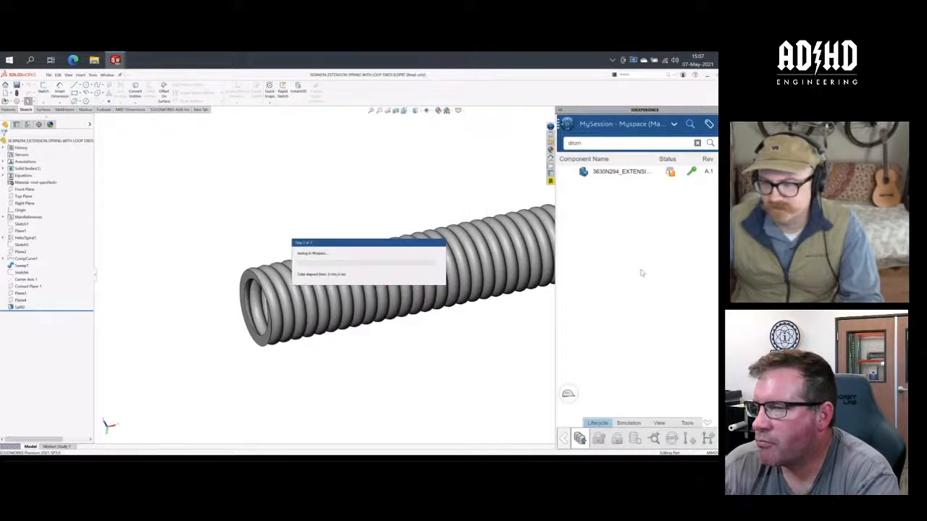
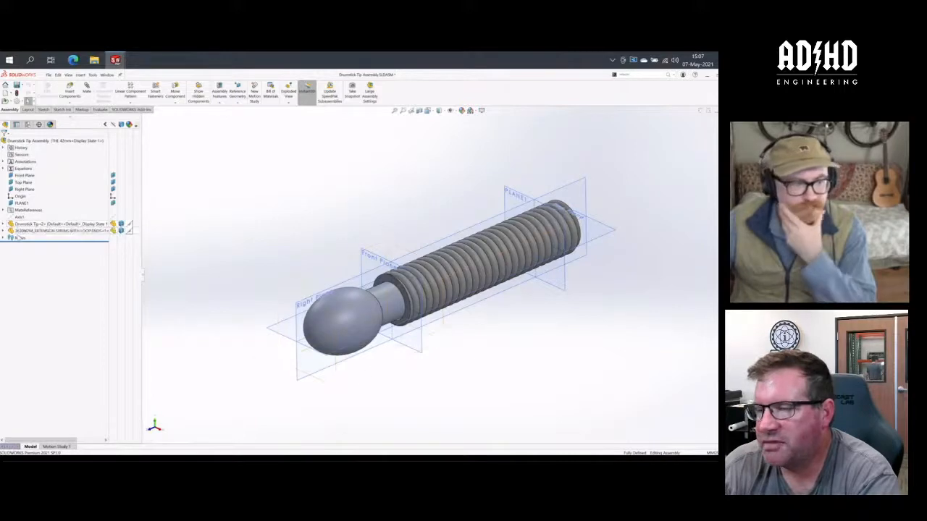
- Switch the spring component to its 42mm configuration within the assembly's THE 42mm configuration
{"action": "left_click", "coordinate": [28, 126]}
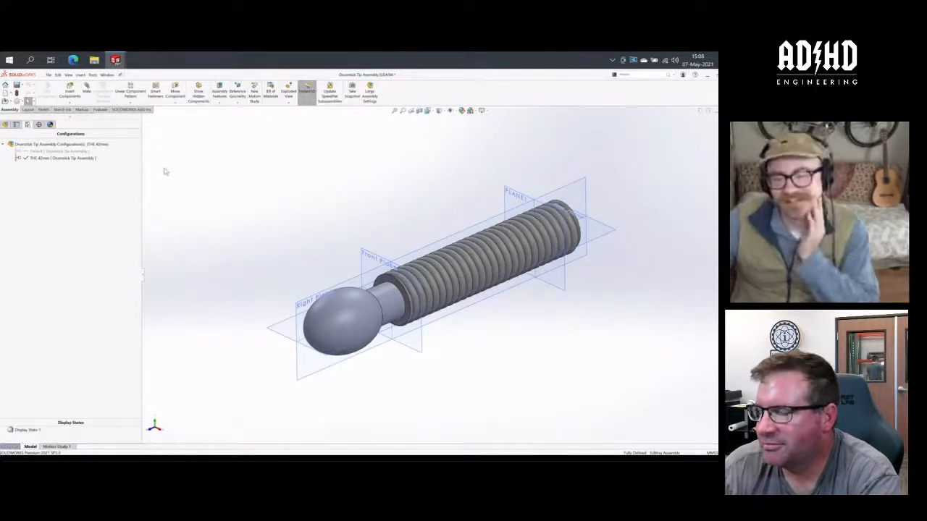
{"action": "left_click", "coordinate": [16, 124]}
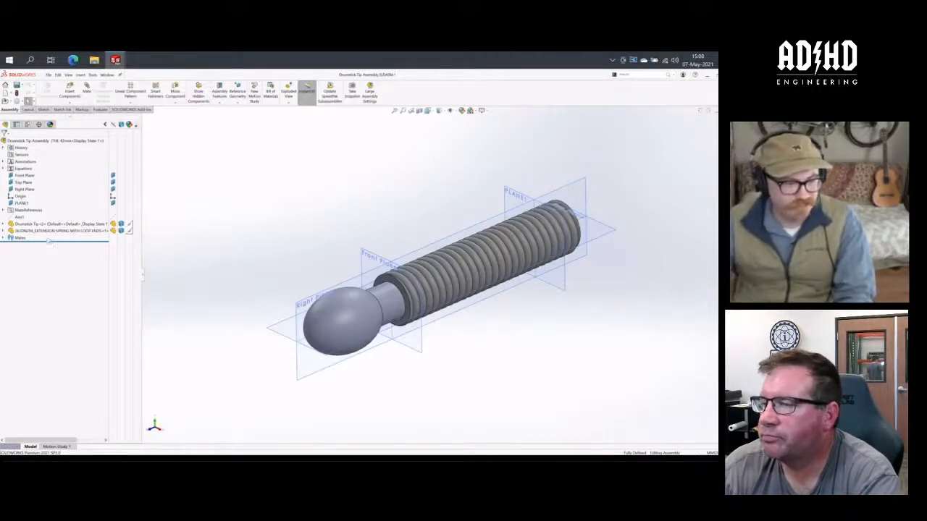
{"action": "left_click", "coordinate": [55, 230]}
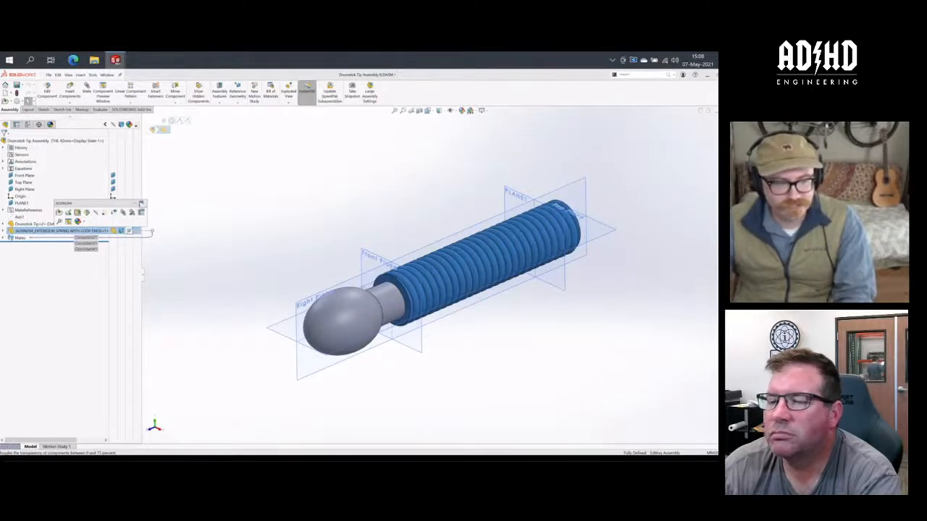
{"action": "left_click", "coordinate": [134, 207]}
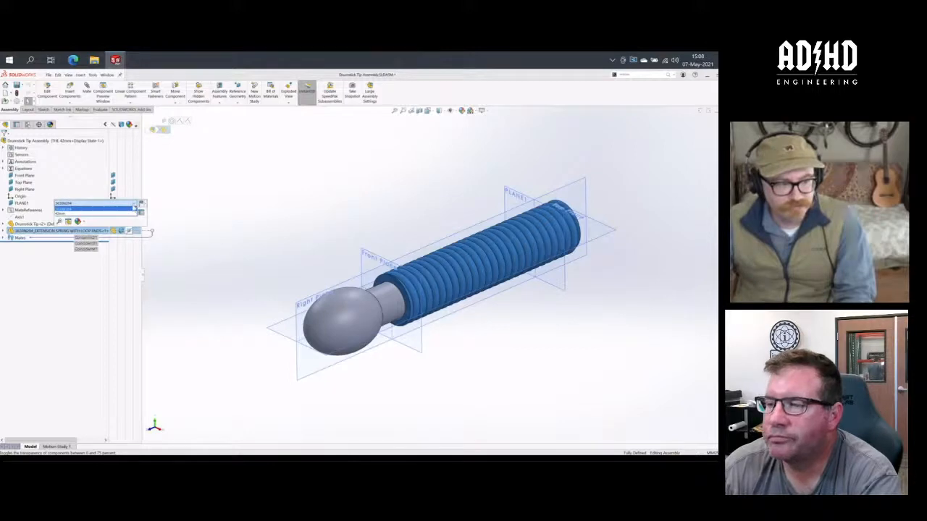
{"action": "left_click", "coordinate": [135, 209]}
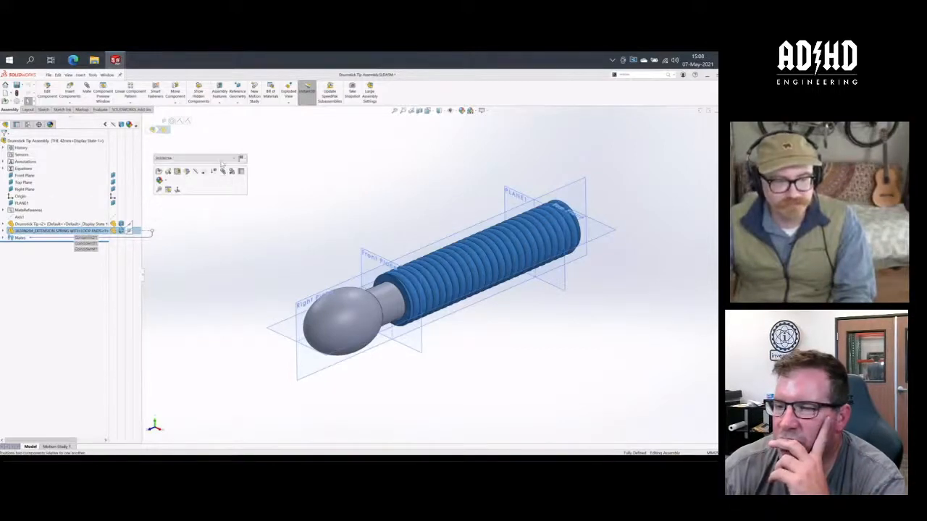
{"action": "left_click", "coordinate": [240, 158]}
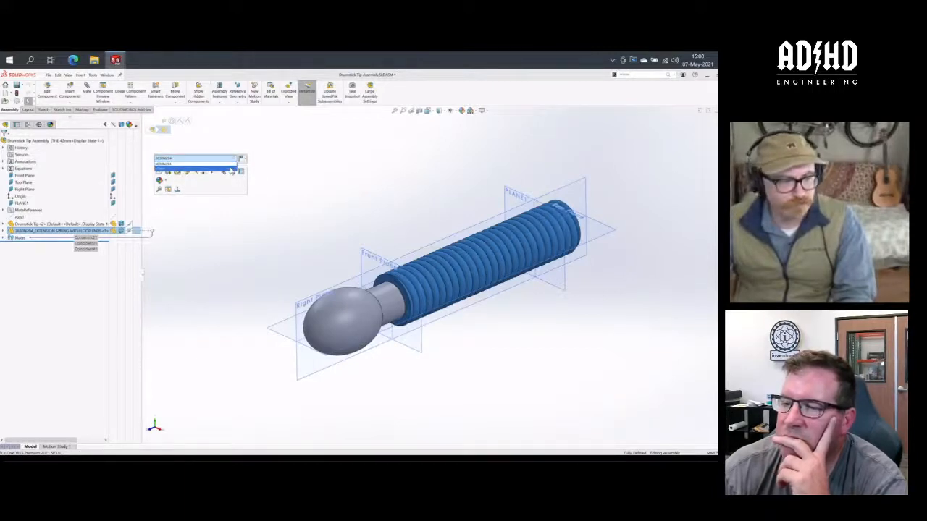
{"action": "left_click", "coordinate": [232, 169]}
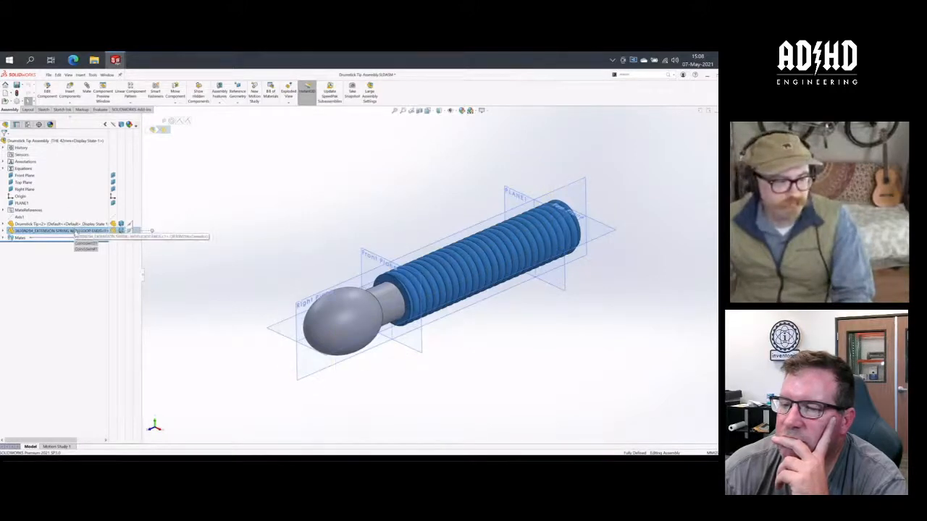
{"action": "left_click", "coordinate": [76, 231]}
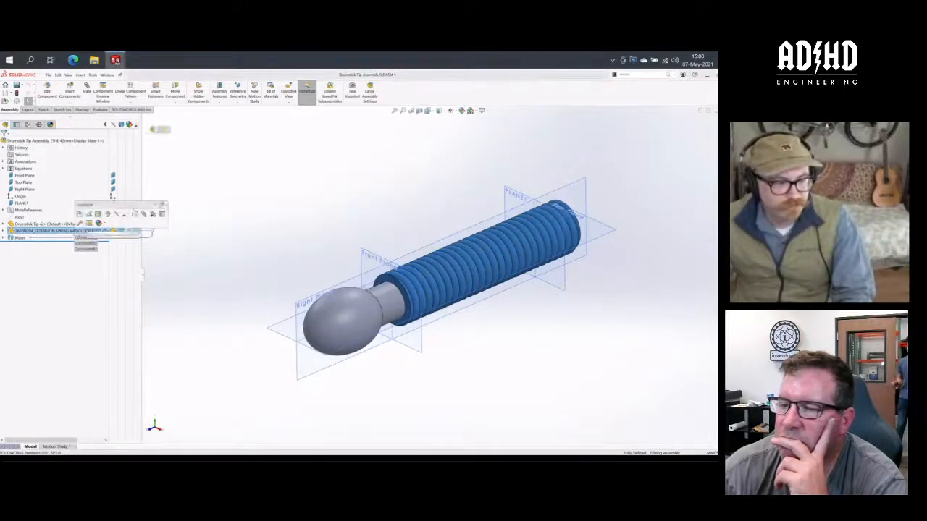
{"action": "left_click", "coordinate": [154, 205]}
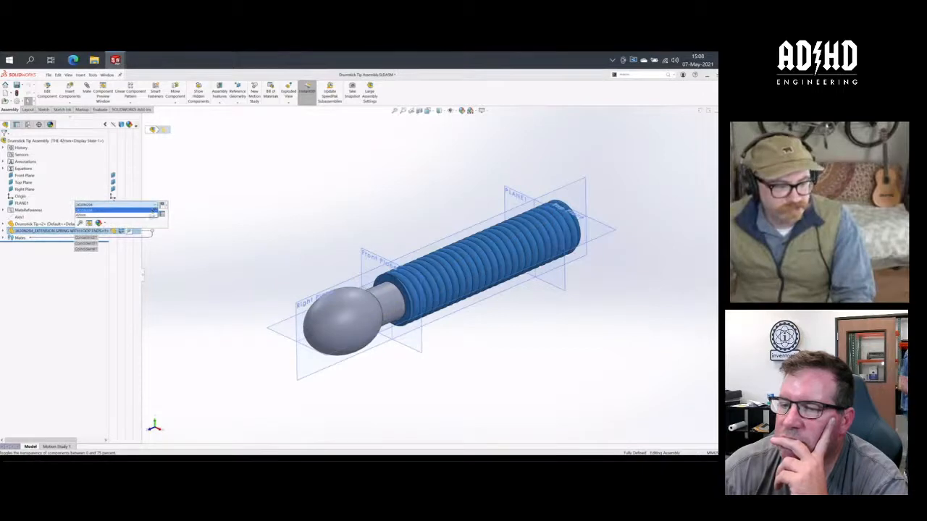
{"action": "left_click", "coordinate": [151, 216]}
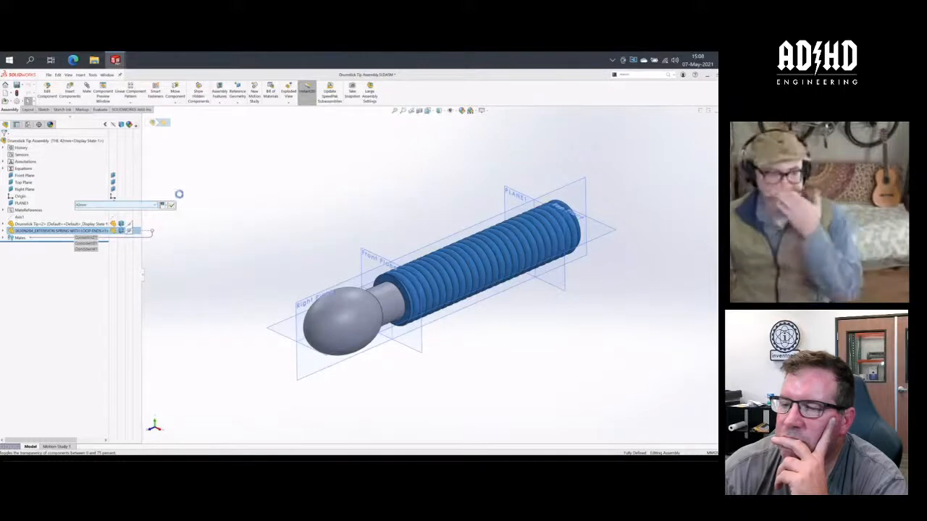
{"action": "left_click", "coordinate": [293, 206]}
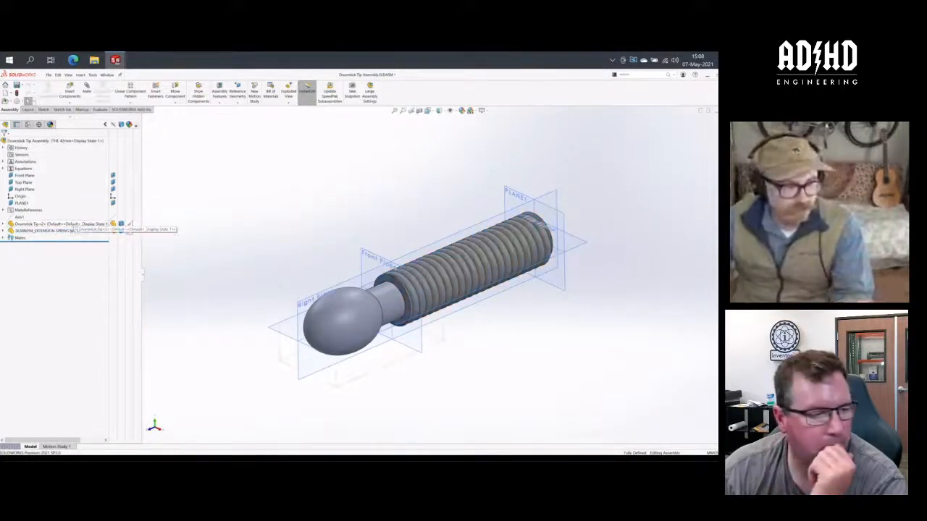
- Activate the Drumstick Tip Assembly's Default configuration and check that the spring component uses the 3630N294 configuration
{"action": "left_click", "coordinate": [28, 124]}
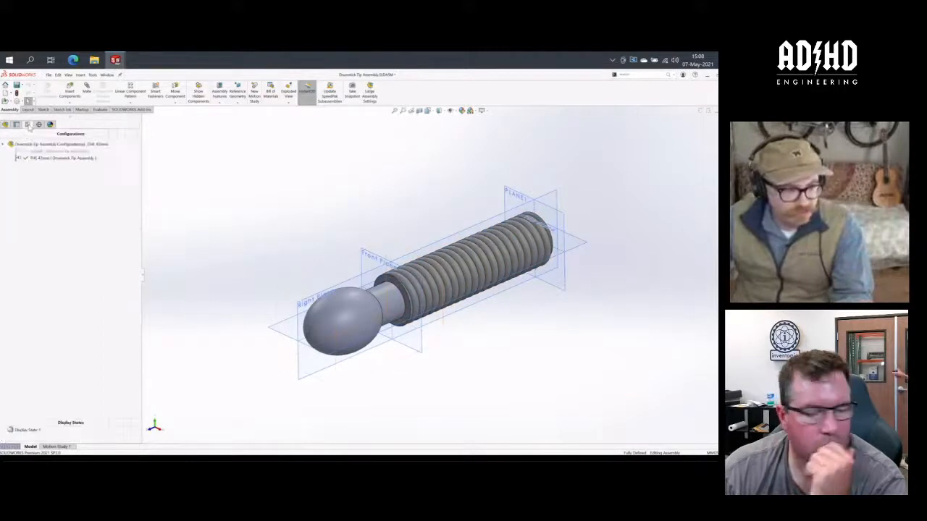
{"action": "double_click", "coordinate": [44, 151]}
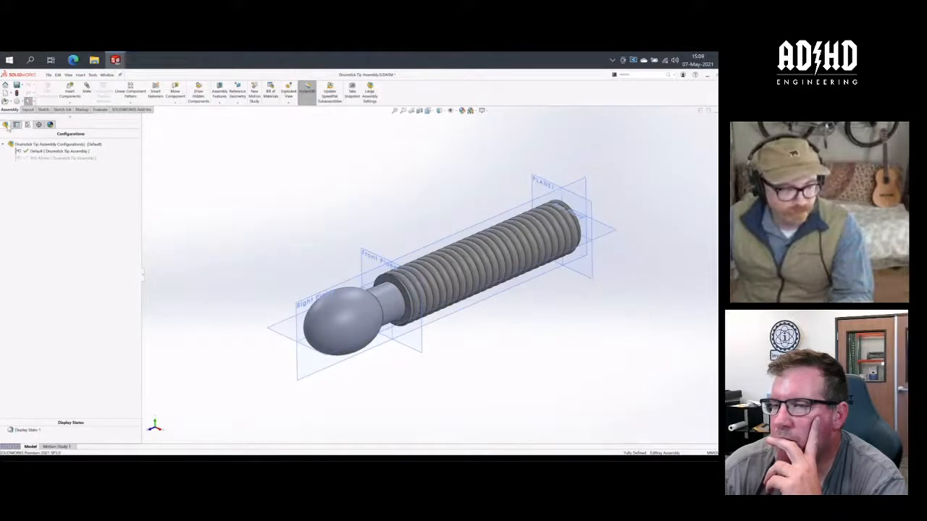
{"action": "left_click", "coordinate": [6, 125]}
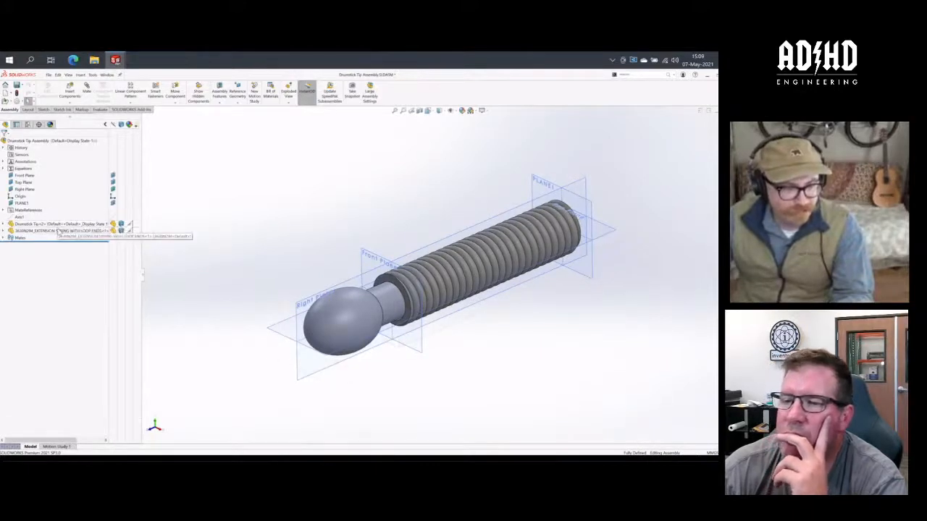
{"action": "left_click", "coordinate": [76, 230]}
{"action": "left_click", "coordinate": [112, 201]}
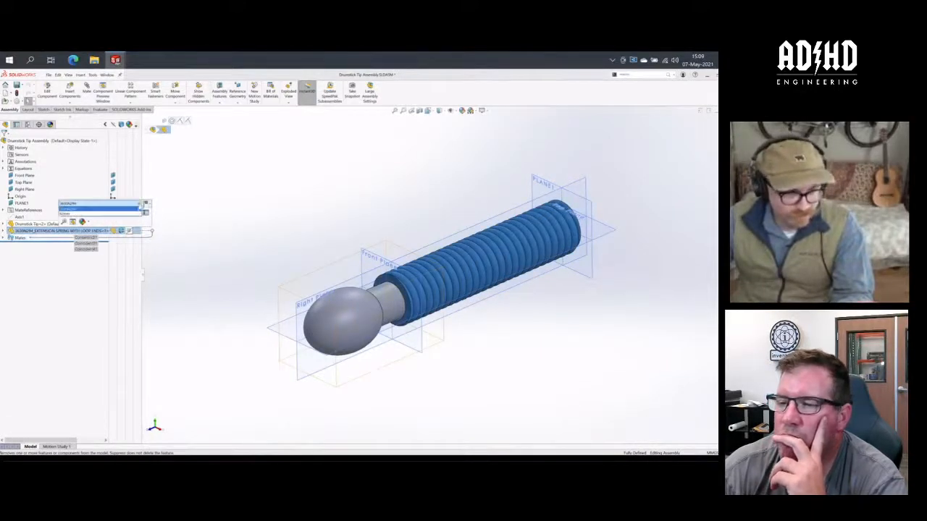
{"action": "left_click", "coordinate": [139, 208]}
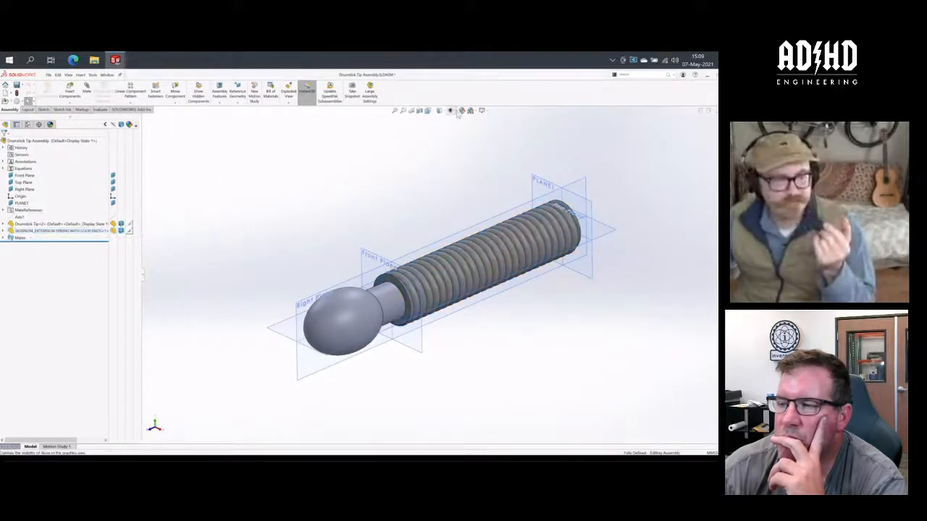
- Activate the THE 42mm configuration to compare the assembly's length, and return to the Default configuration
{"action": "left_click", "coordinate": [28, 124]}
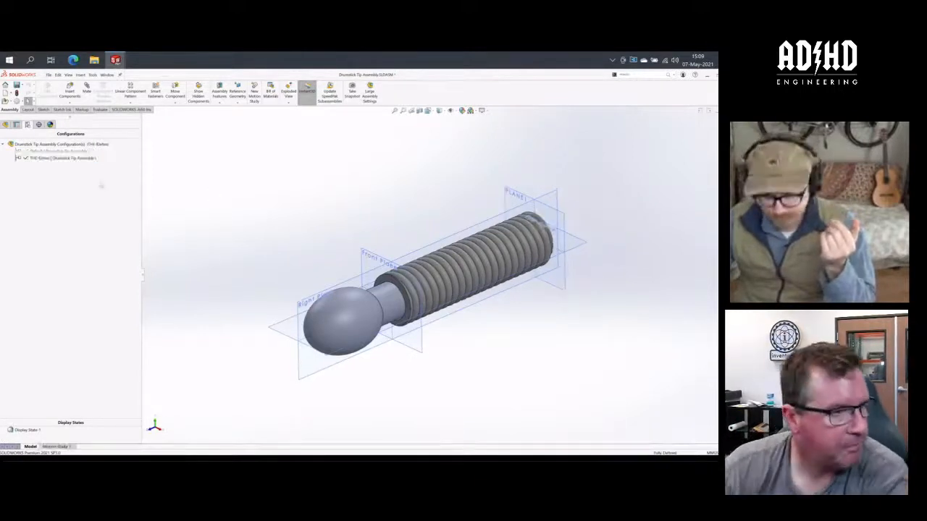
{"action": "double_click", "coordinate": [58, 150]}
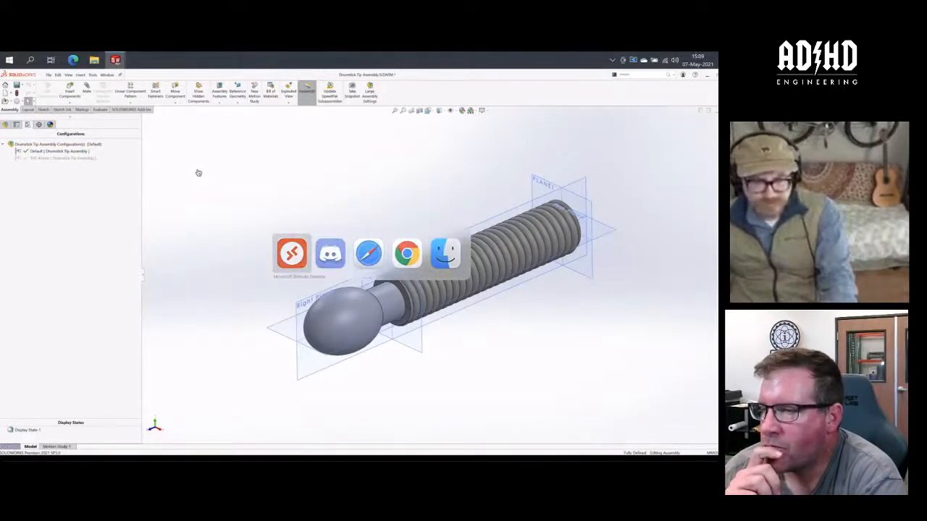
{"action": "key", "text": "super+s"}
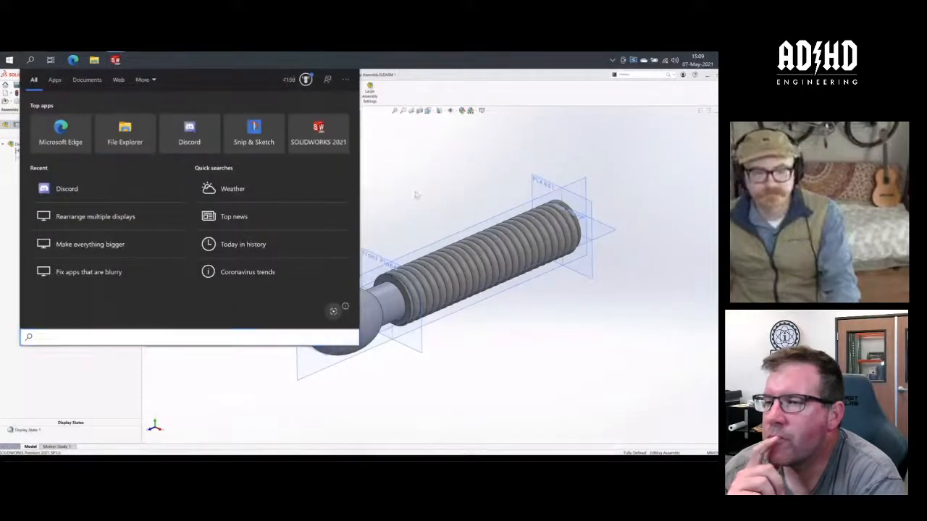
{"action": "left_click", "coordinate": [414, 194]}
- Switch to the Assem1 document and search 3DEXPERIENCE for "module"
{"action": "key", "text": "ctrl+Tab"}
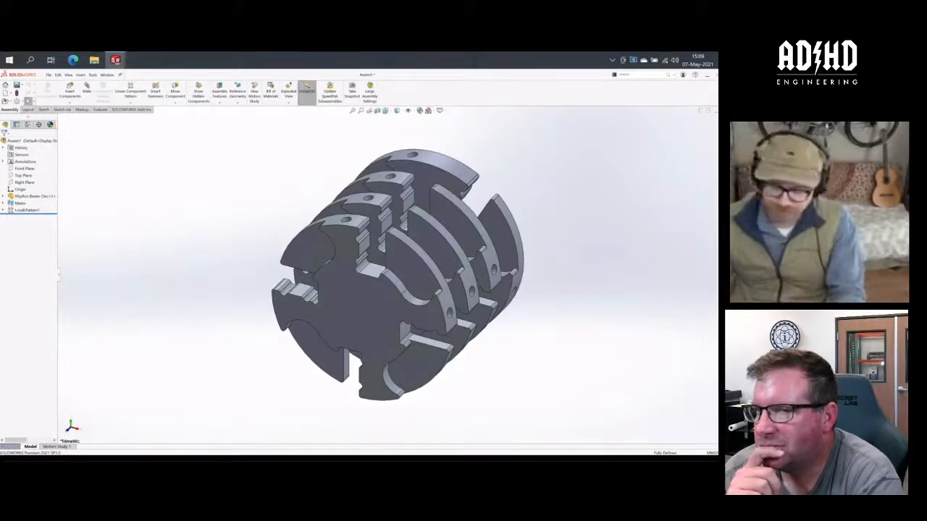
{"action": "key", "text": "ctrl+F1"}
{"action": "left_click", "coordinate": [634, 144]}
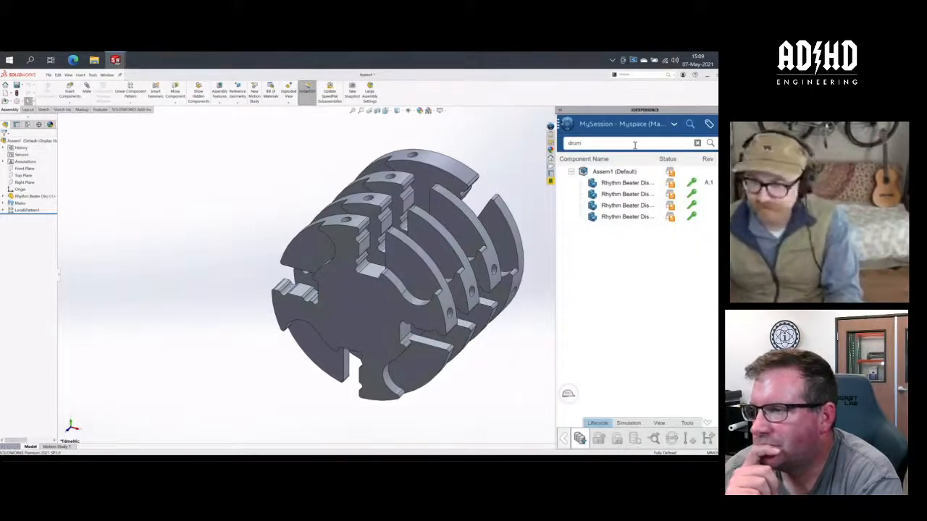
{"action": "key", "text": "BackSpace"}
{"action": "key", "text": "BackSpace"}
{"action": "key", "text": "BackSpace"}
{"action": "key", "text": "BackSpace"}
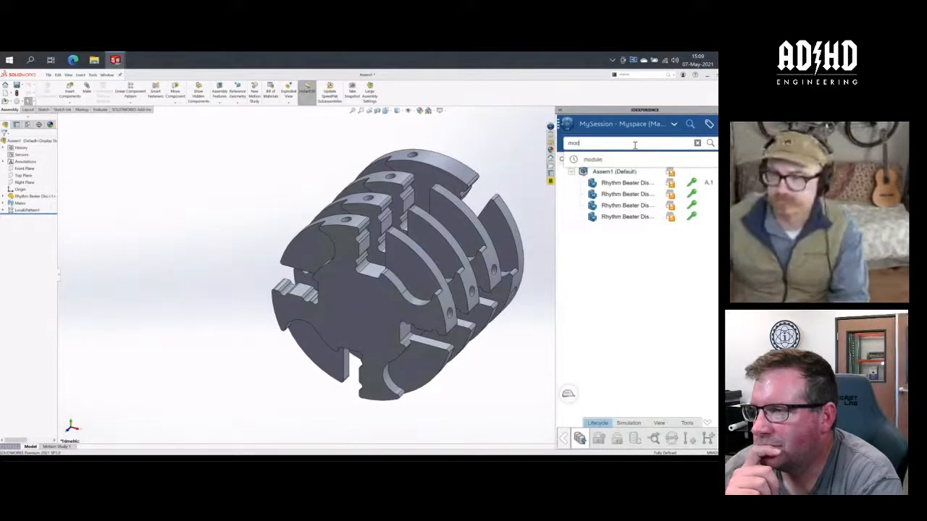
{"action": "type", "text": "module"}
{"action": "key", "text": "Return"}
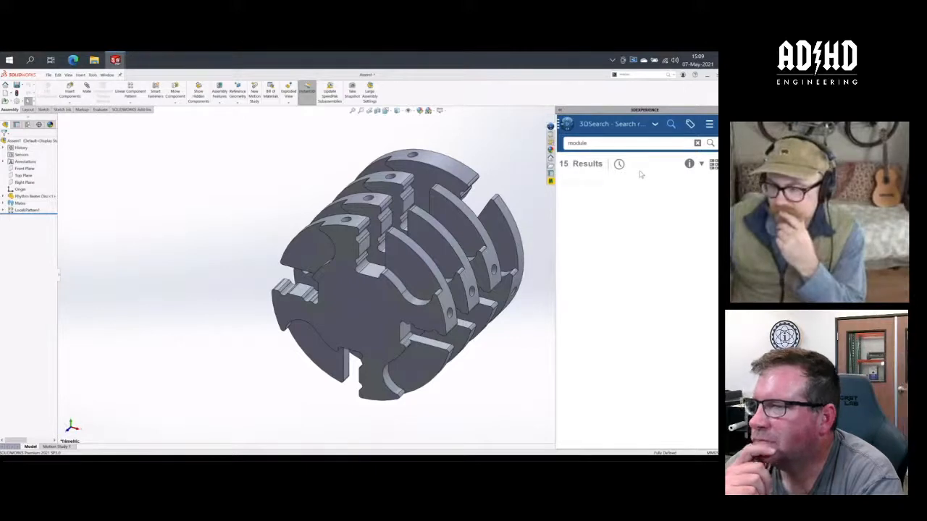
- Open the Rhymthm Beater Module Assembly from the search results, rebuild it, and close the 3DEXPERIENCE pane
{"action": "left_click", "coordinate": [648, 191]}
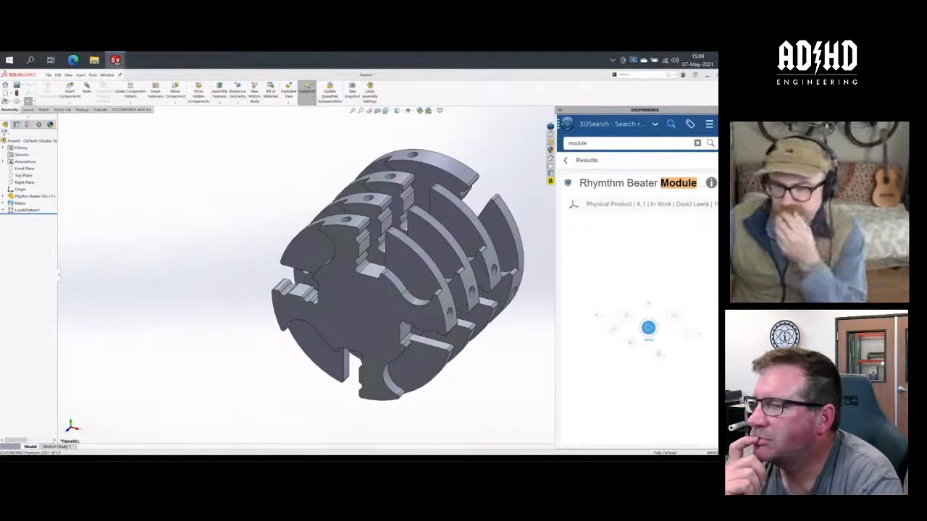
{"action": "left_click", "coordinate": [711, 183]}
{"action": "left_click", "coordinate": [712, 233]}
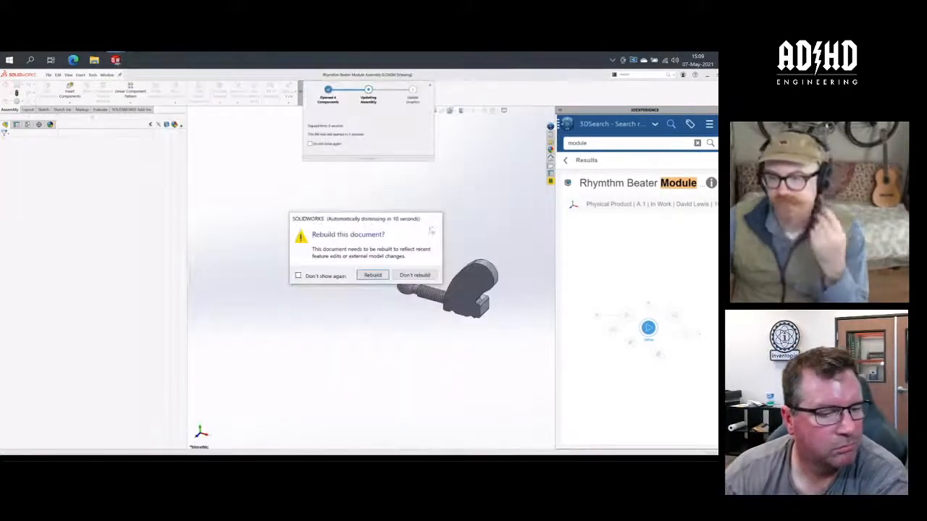
{"action": "left_click", "coordinate": [384, 273]}
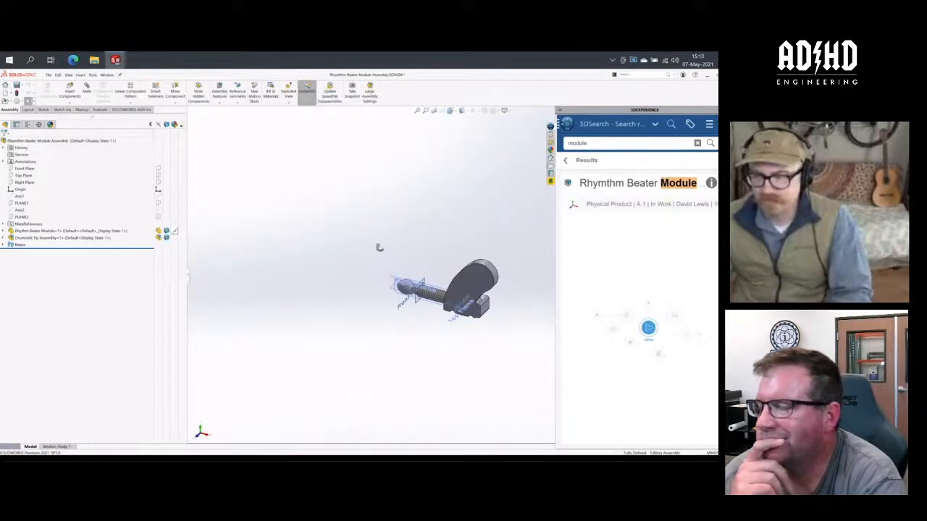
{"action": "middle_click_drag", "start_coordinate": [379, 248], "coordinate": [428, 238]}
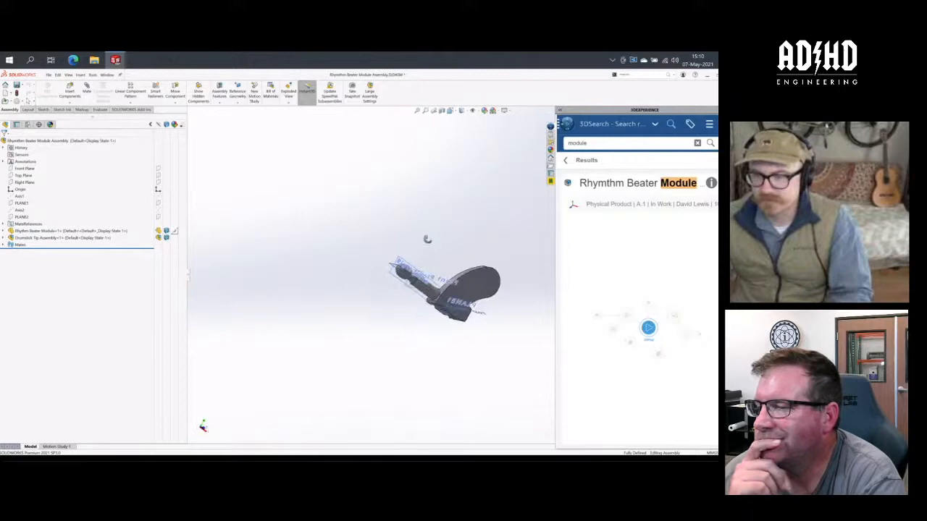
{"action": "left_click", "coordinate": [526, 147]}
{"action": "middle_click_drag", "start_coordinate": [366, 251], "coordinate": [354, 323]}
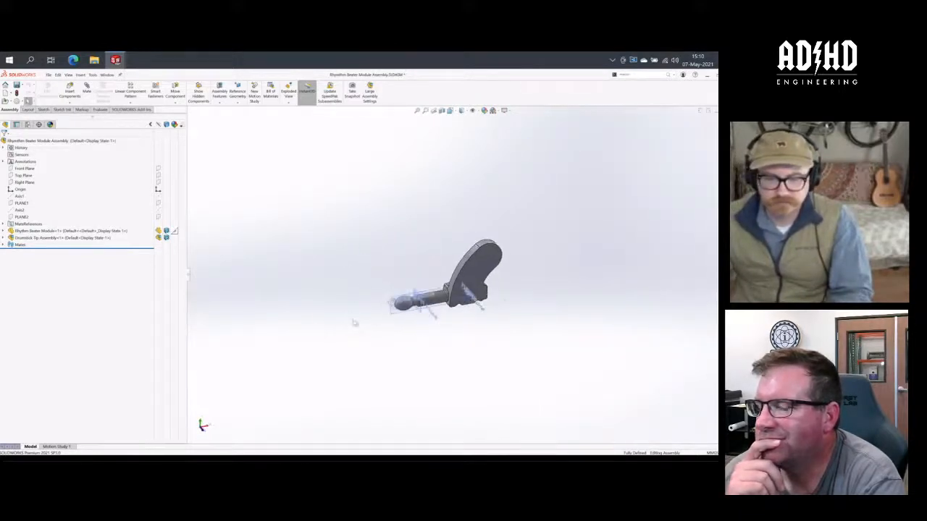
{"action": "scroll", "coordinate": [479, 307], "scroll_direction": "down", "scroll_amount": 5}
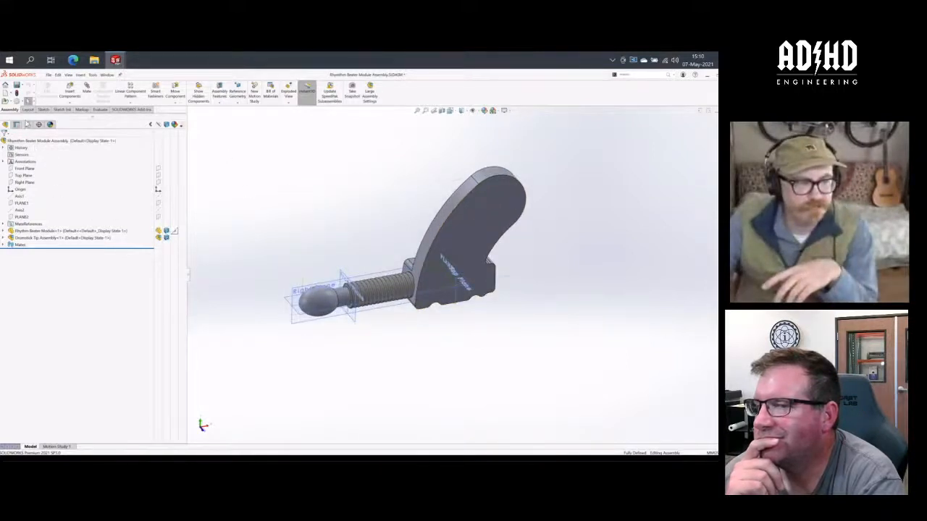
- Add a configuration named Short to the Rhymthm Beater Module Assembly
{"action": "left_click", "coordinate": [28, 125]}
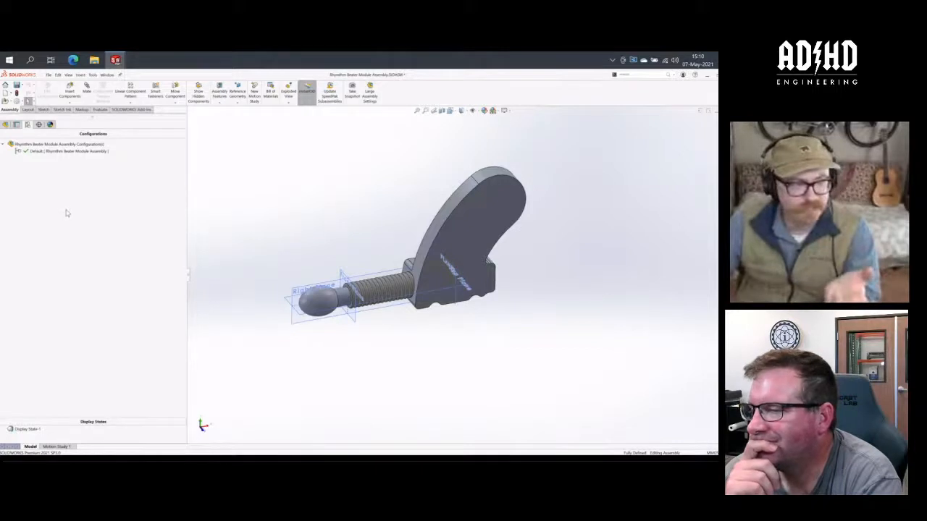
{"action": "left_click", "coordinate": [5, 125]}
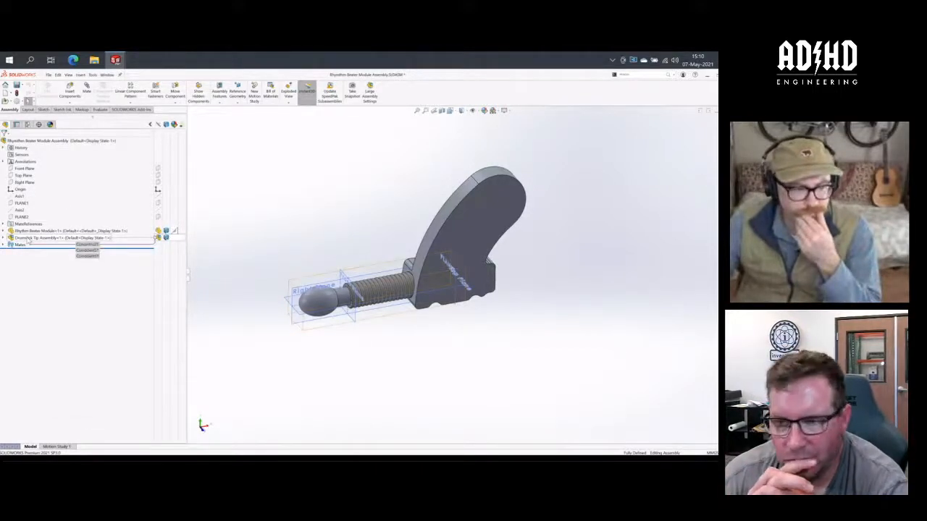
{"action": "left_click", "coordinate": [31, 238]}
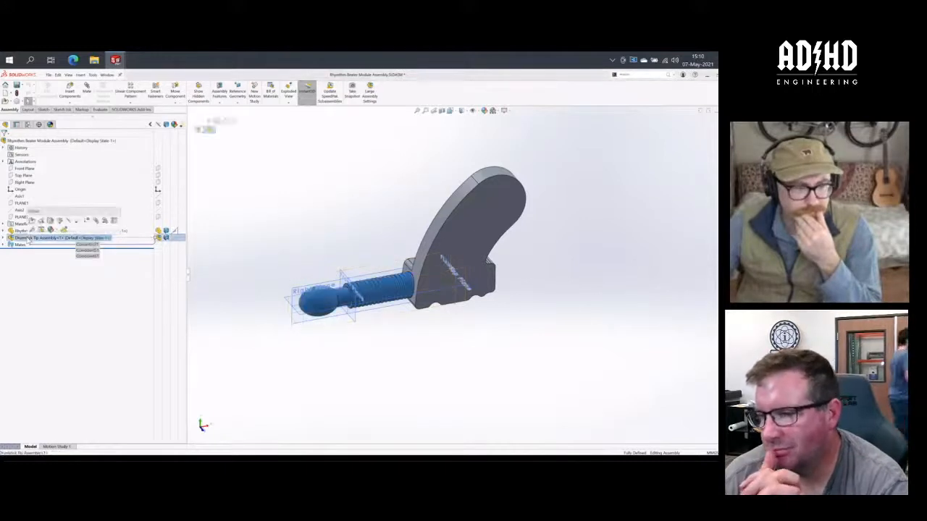
{"action": "left_click", "coordinate": [319, 222]}
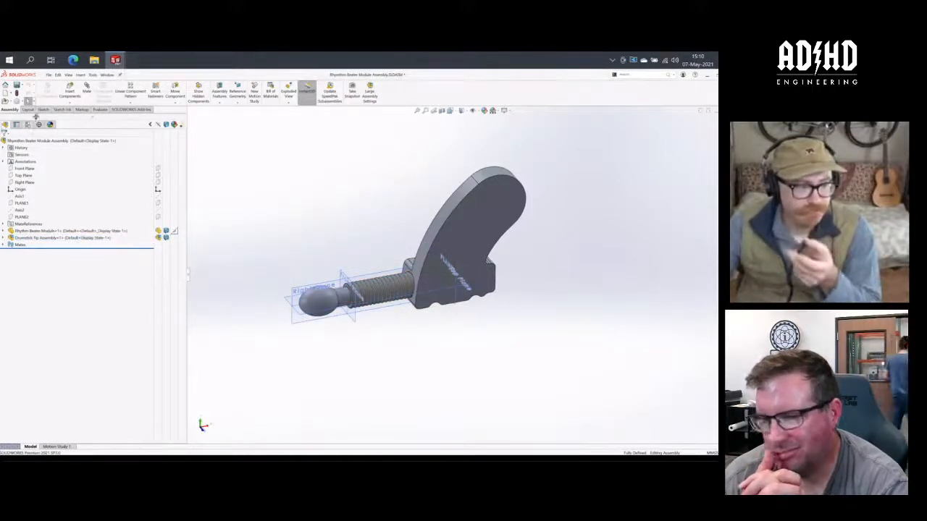
{"action": "left_click", "coordinate": [28, 124]}
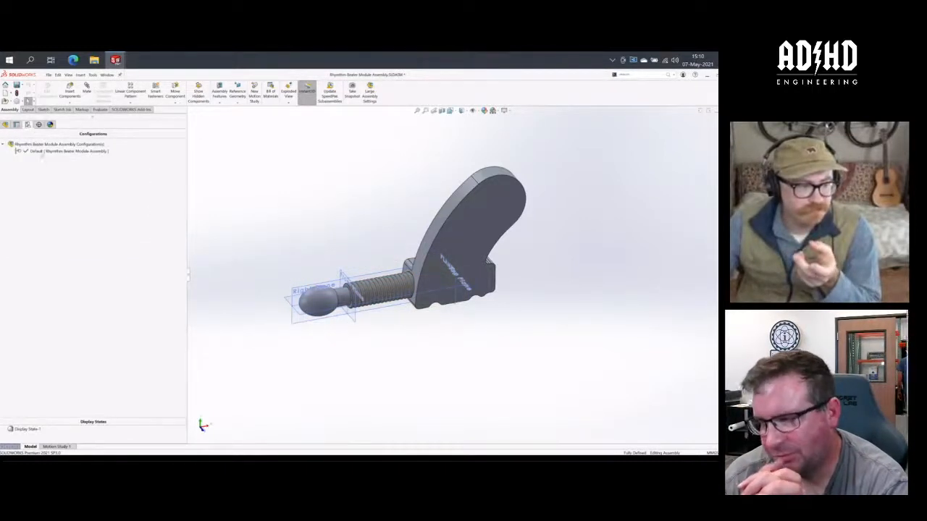
{"action": "left_click", "coordinate": [51, 144]}
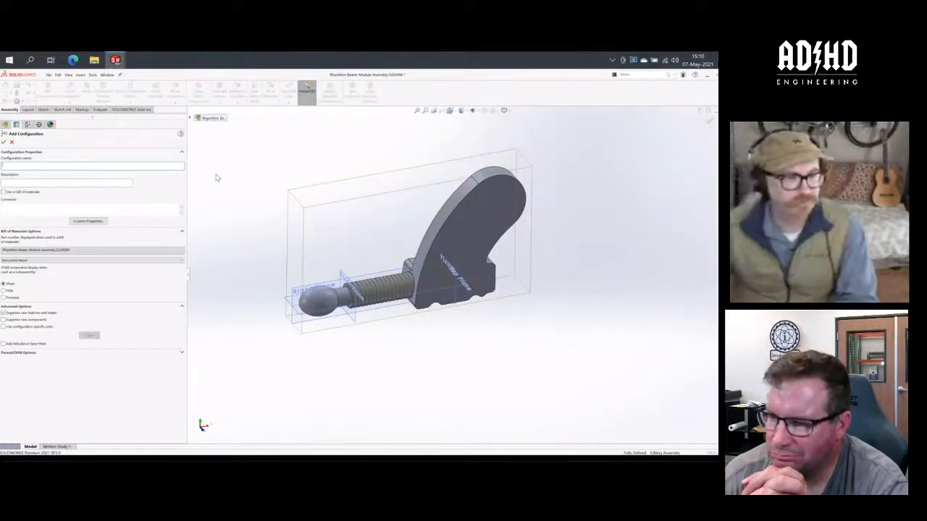
{"action": "type", "text": "Sim"}
{"action": "key", "text": "Return"}
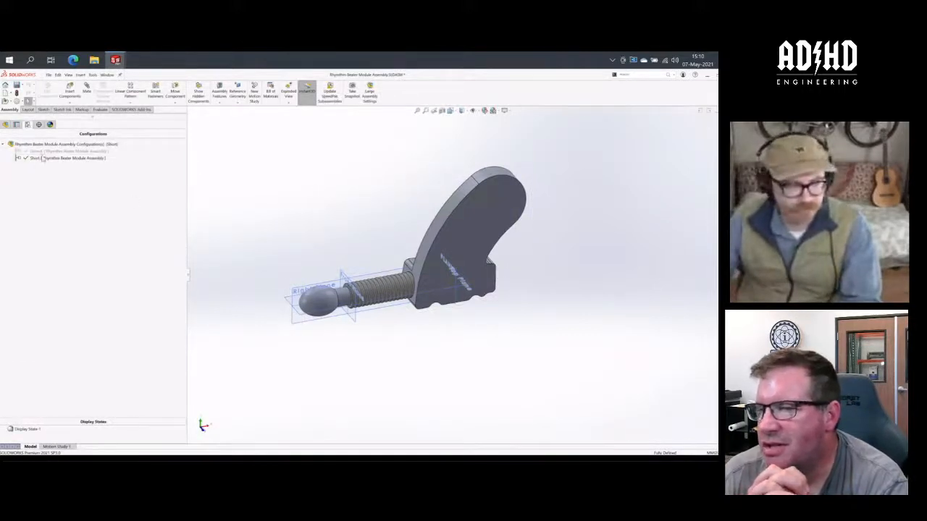
{"action": "middle_click_drag", "start_coordinate": [265, 210], "coordinate": [284, 210]}
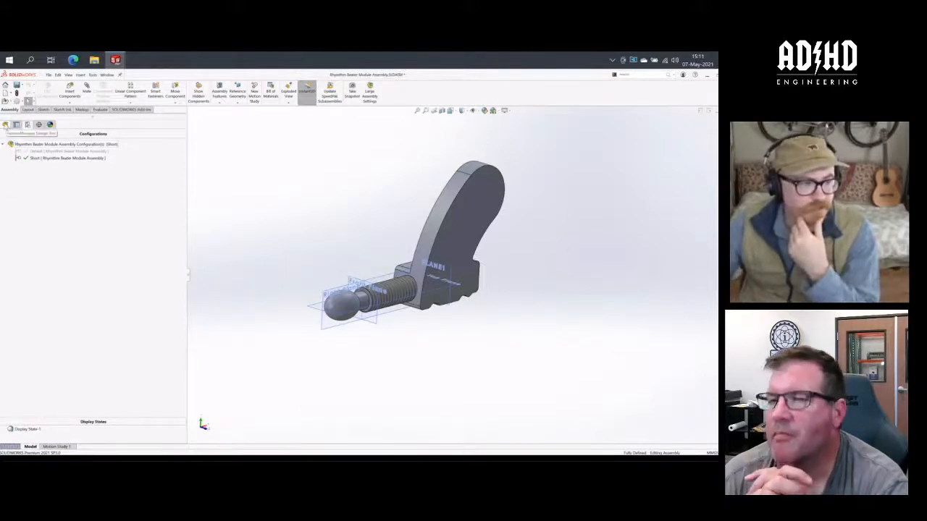
{"action": "left_click", "coordinate": [5, 124]}
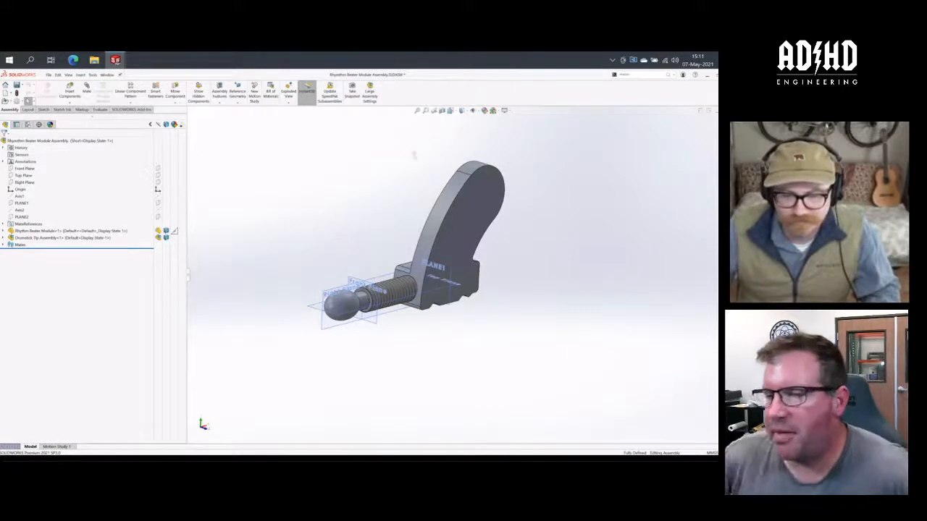
{"action": "key", "text": "ctrl+7"}
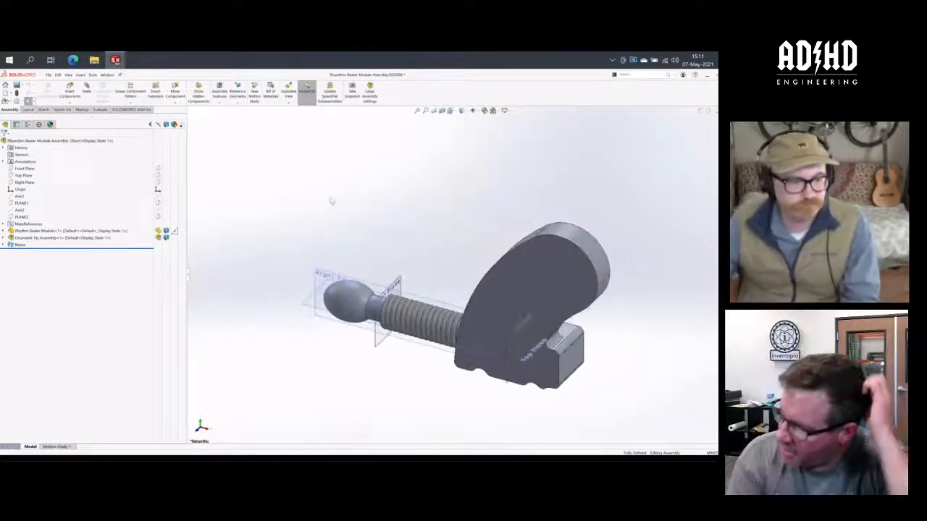
{"action": "left_click", "coordinate": [68, 237]}
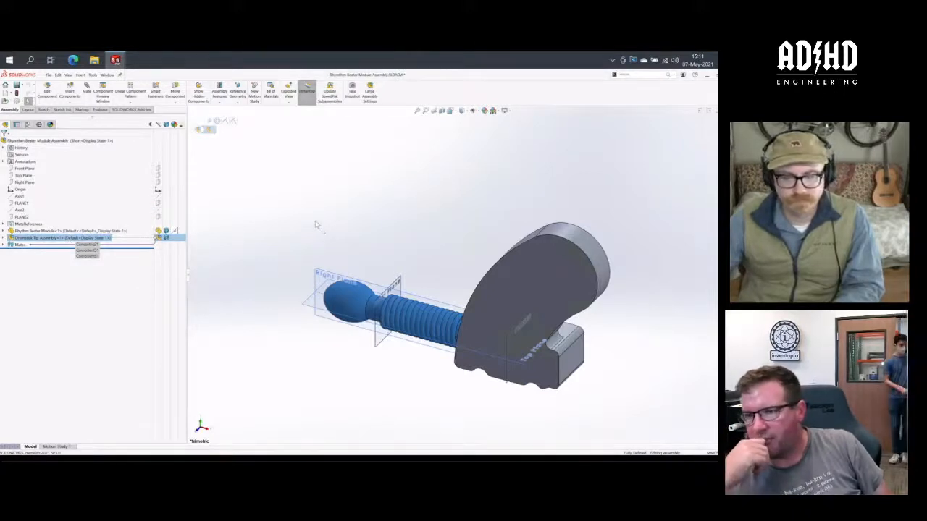
{"action": "left_click", "coordinate": [315, 225]}
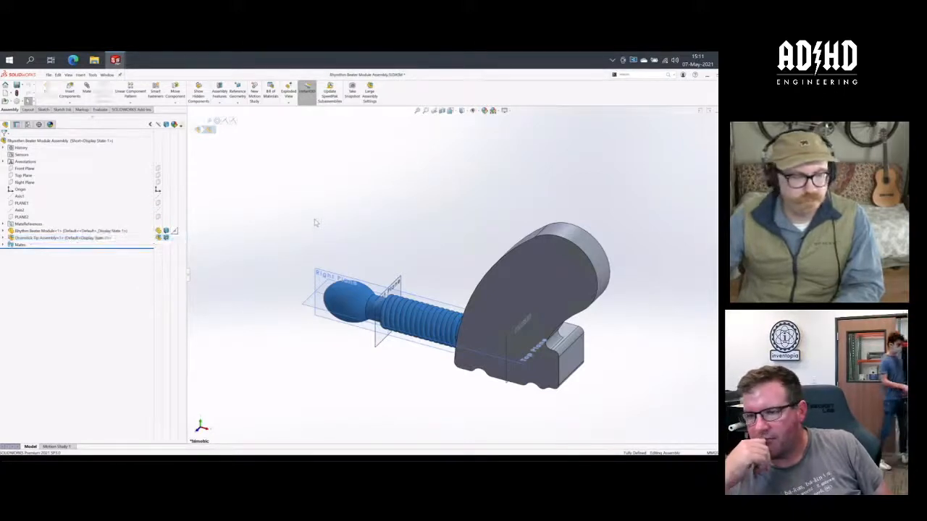
{"action": "right_click", "coordinate": [46, 238]}
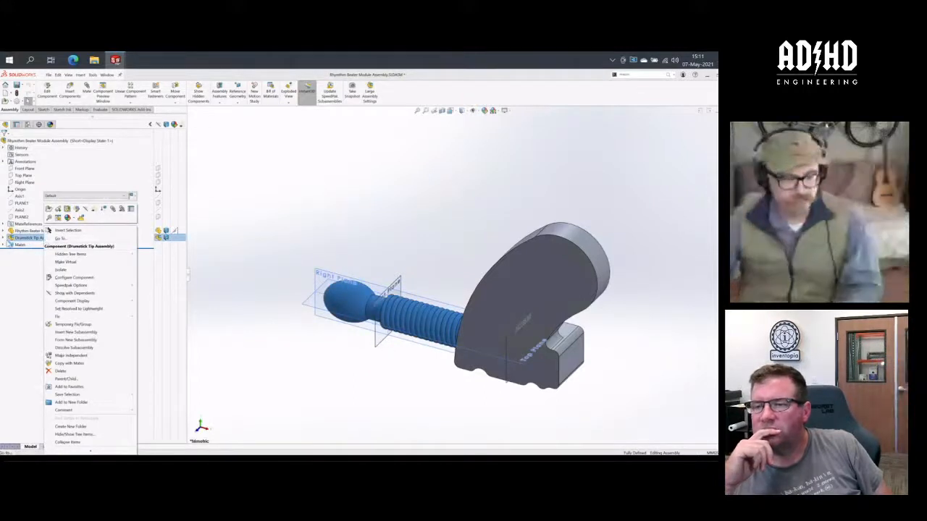
{"action": "left_click", "coordinate": [72, 278]}
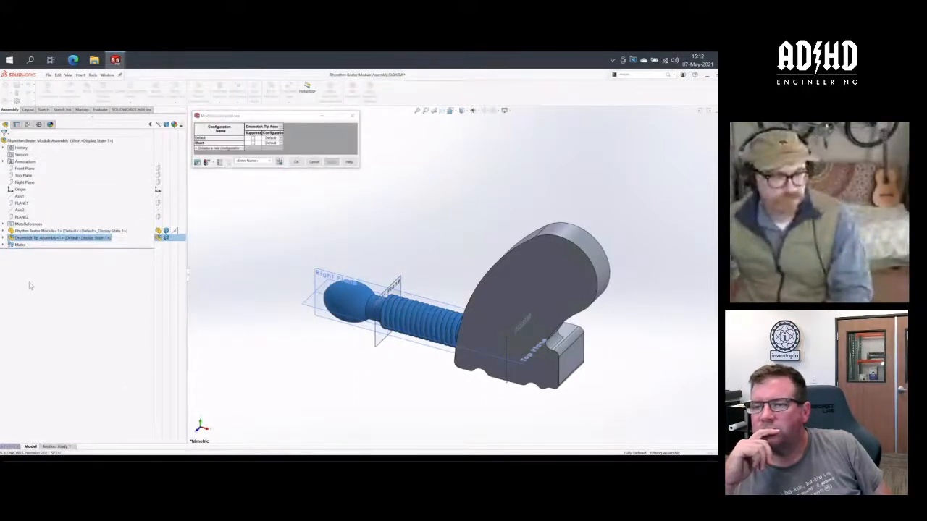
{"action": "left_click", "coordinate": [314, 161]}
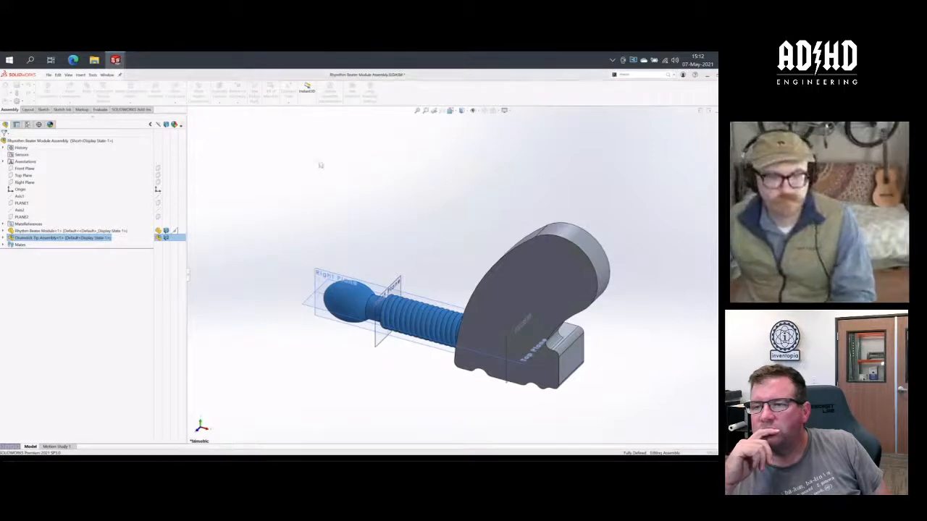
{"action": "left_click", "coordinate": [324, 205]}
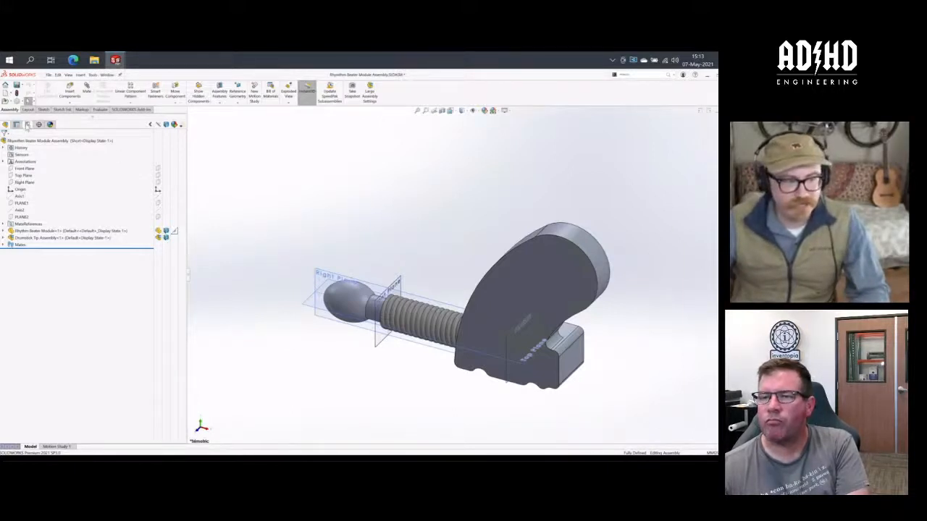
- Set the Drumstick Tip Assembly component to its THE 42mm configuration for this configuration only, with Short active
{"action": "left_click", "coordinate": [27, 125]}
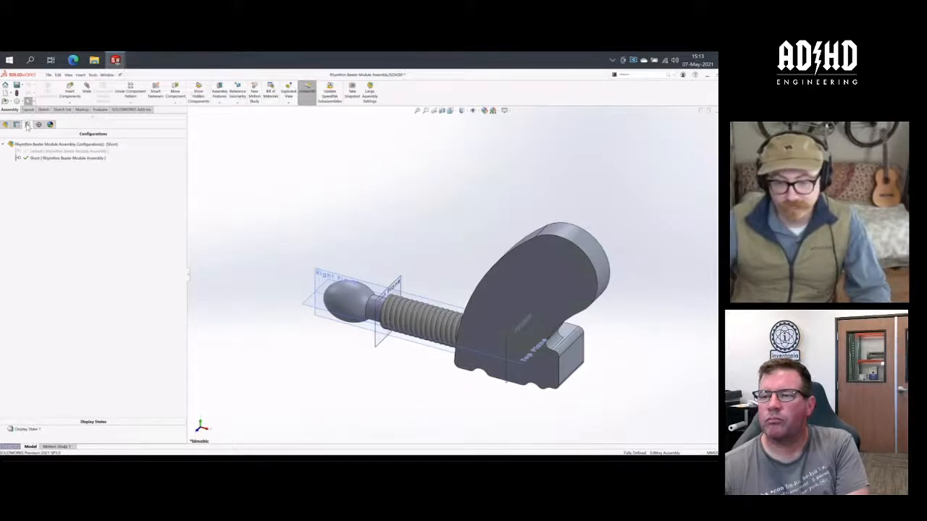
{"action": "left_click", "coordinate": [5, 125]}
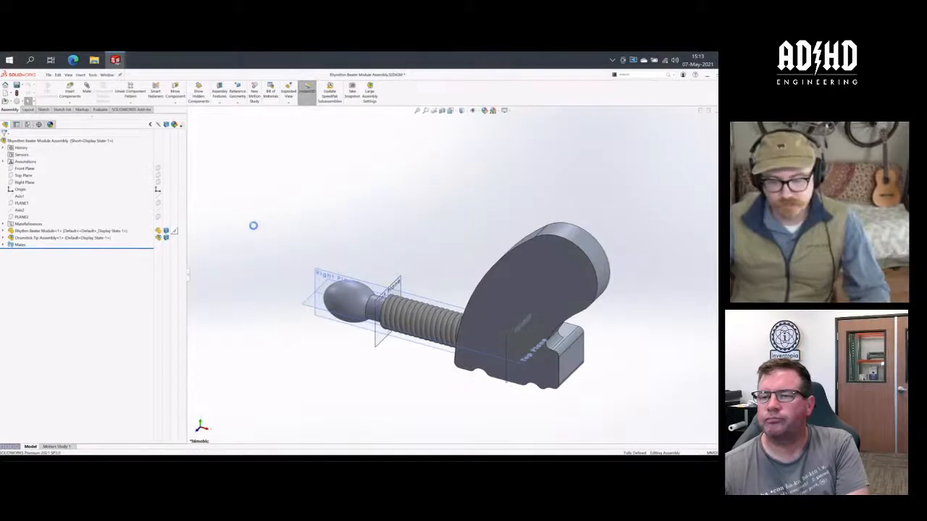
{"action": "left_click", "coordinate": [66, 239]}
{"action": "left_click", "coordinate": [134, 222]}
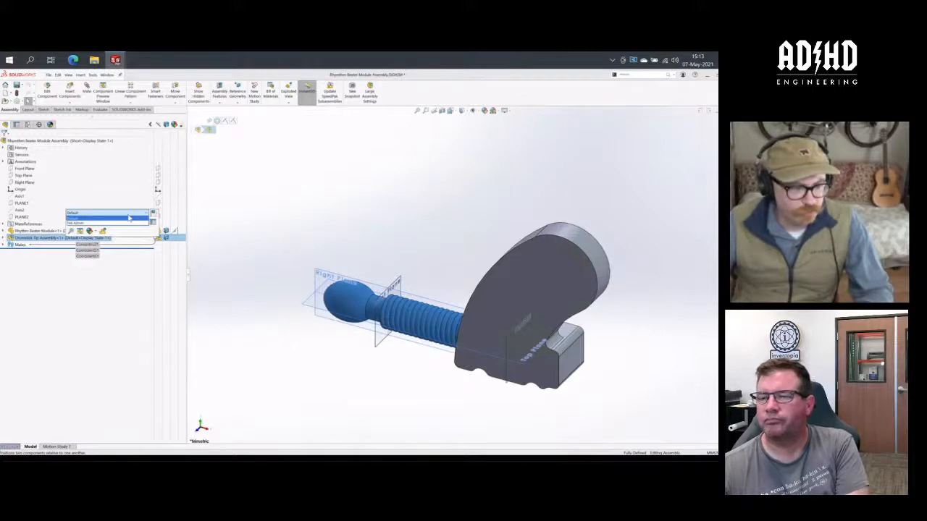
{"action": "left_click", "coordinate": [128, 223]}
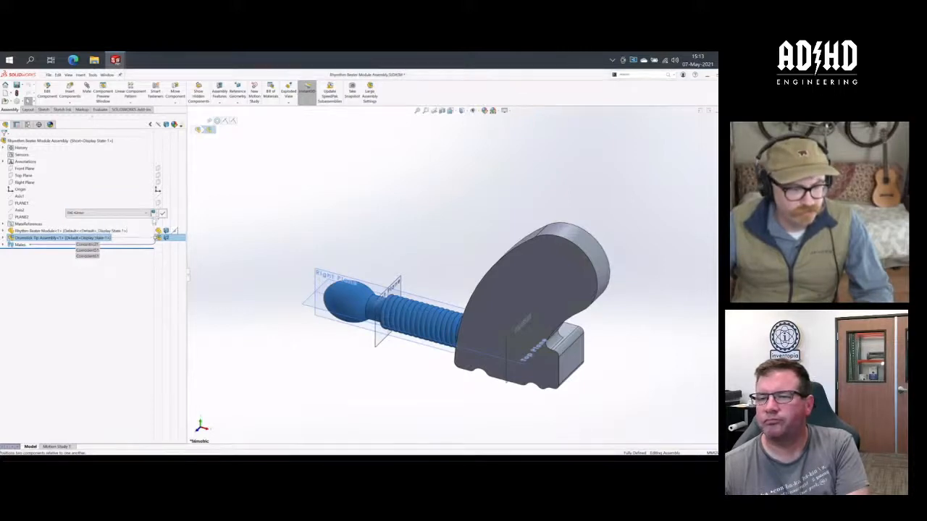
{"action": "left_click", "coordinate": [154, 214]}
{"action": "left_click", "coordinate": [160, 221]}
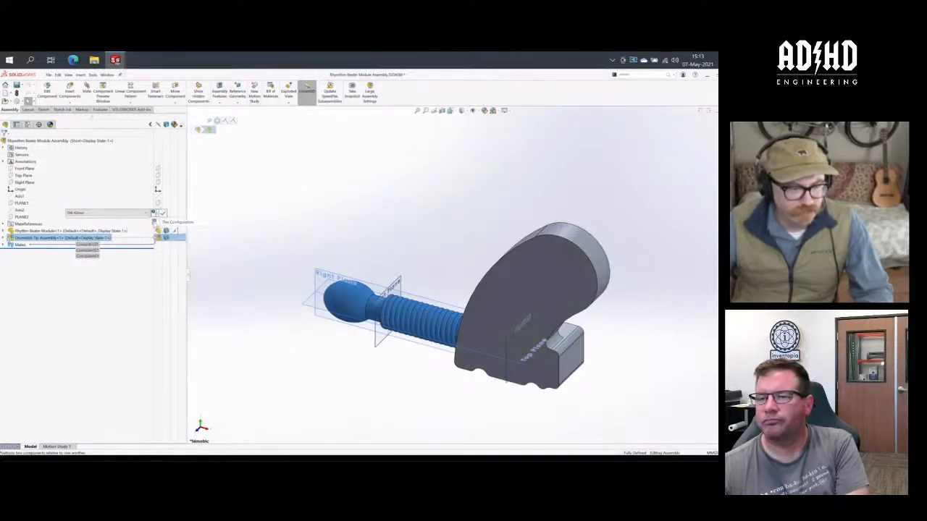
{"action": "left_click", "coordinate": [163, 213]}
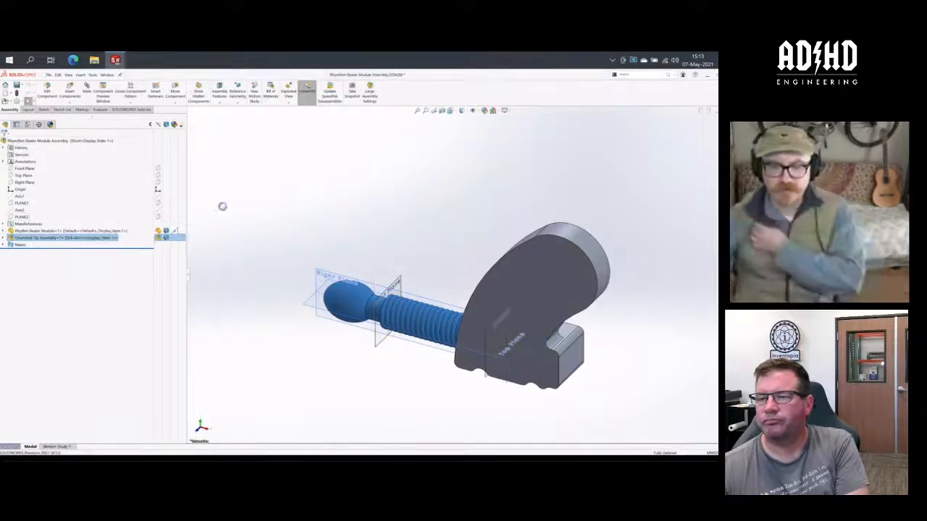
{"action": "left_click", "coordinate": [313, 262]}
- Activate the Rhymthm Beater Module Assembly's Default configuration and check which configuration the Drumstick Tip Assembly component uses there
{"action": "middle_click_drag", "start_coordinate": [312, 262], "coordinate": [303, 231]}
{"action": "left_click", "coordinate": [28, 123]}
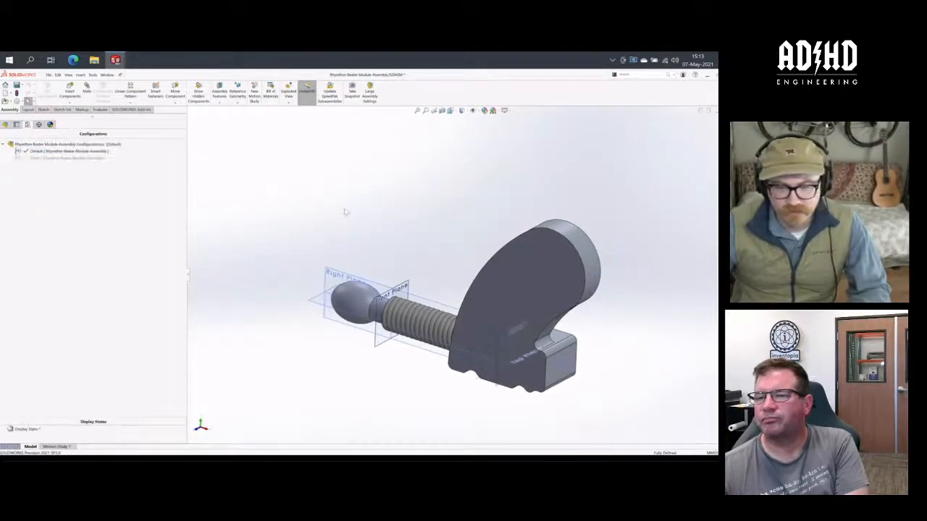
{"action": "left_click", "coordinate": [5, 125]}
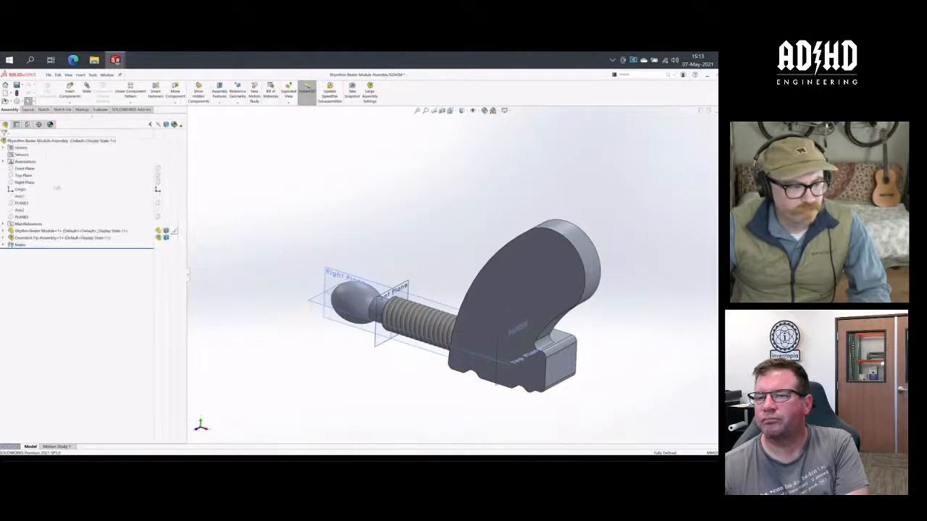
{"action": "left_click", "coordinate": [71, 238]}
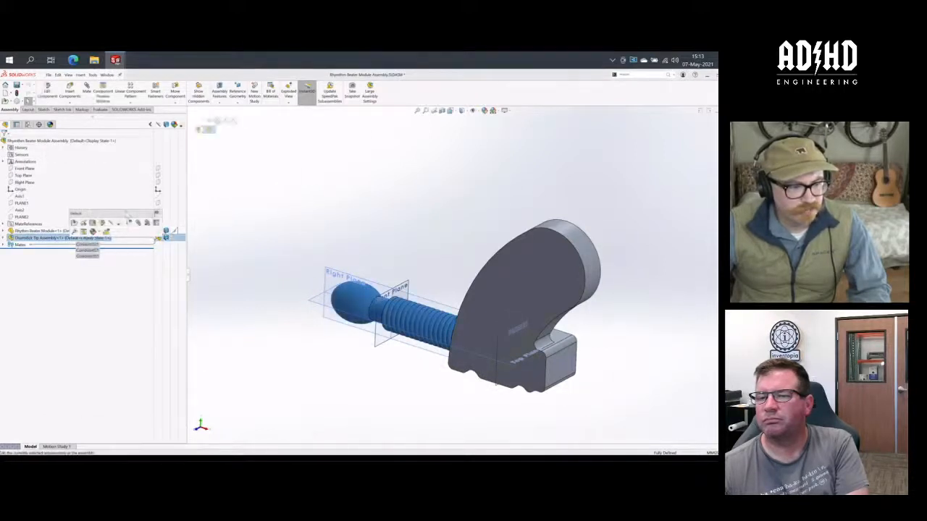
{"action": "left_click", "coordinate": [128, 216]}
{"action": "left_click", "coordinate": [128, 220]}
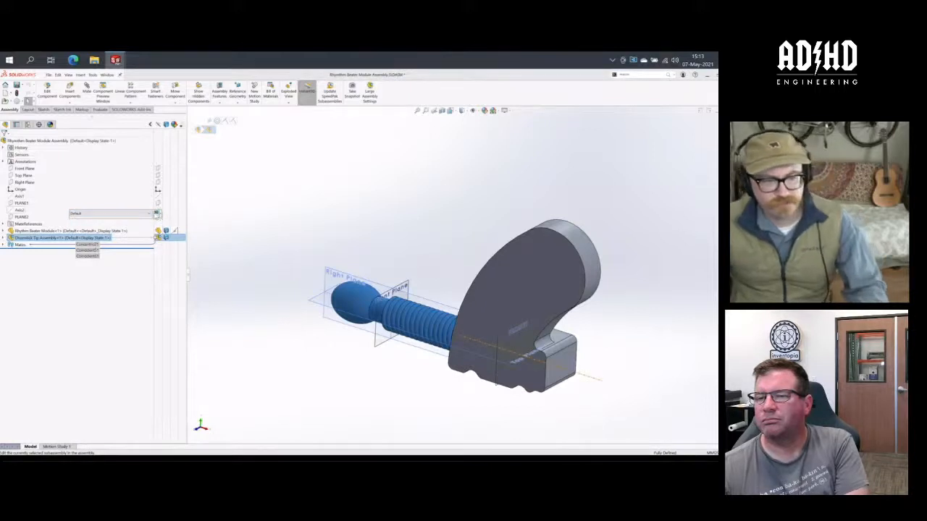
{"action": "left_click", "coordinate": [157, 215]}
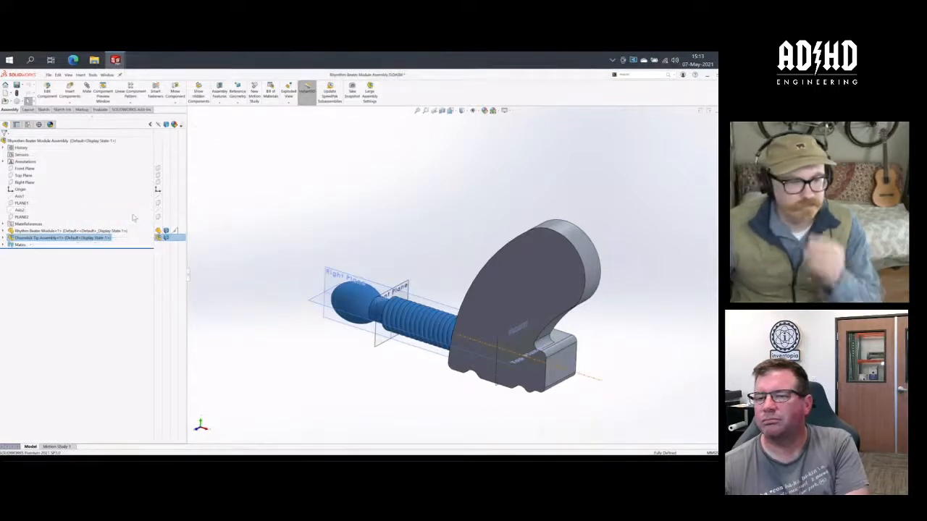
{"action": "mouse_move", "coordinate": [391, 230]}
{"action": "middle_mouse_down"}
{"action": "mouse_move", "coordinate": [468, 198]}
{"action": "mouse_move", "coordinate": [427, 265]}
{"action": "mouse_move", "coordinate": [395, 254]}
{"action": "mouse_move", "coordinate": [402, 240]}
{"action": "middle_mouse_up"}
{"action": "scroll", "coordinate": [395, 254], "scroll_direction": "up", "scroll_amount": 2}
{"action": "left_click", "coordinate": [404, 244]}
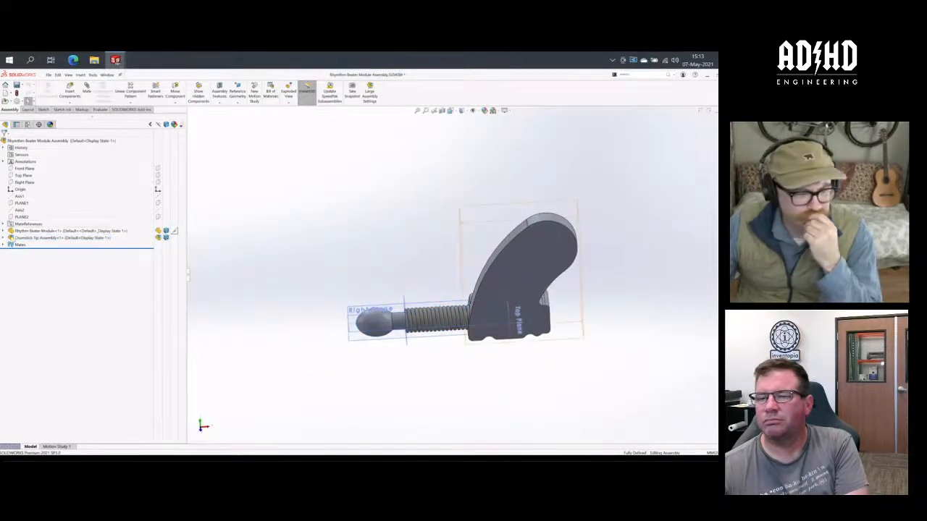
- Apply the Drumstick Tip Assembly component's Default configuration to specified configurations, choosing only the parent assembly's Default
{"action": "left_click", "coordinate": [29, 239]}
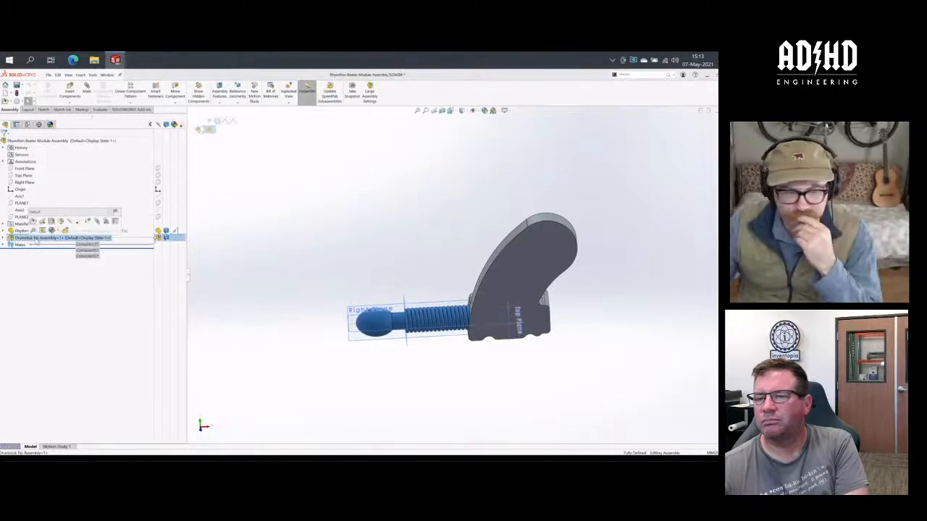
{"action": "left_click", "coordinate": [108, 214]}
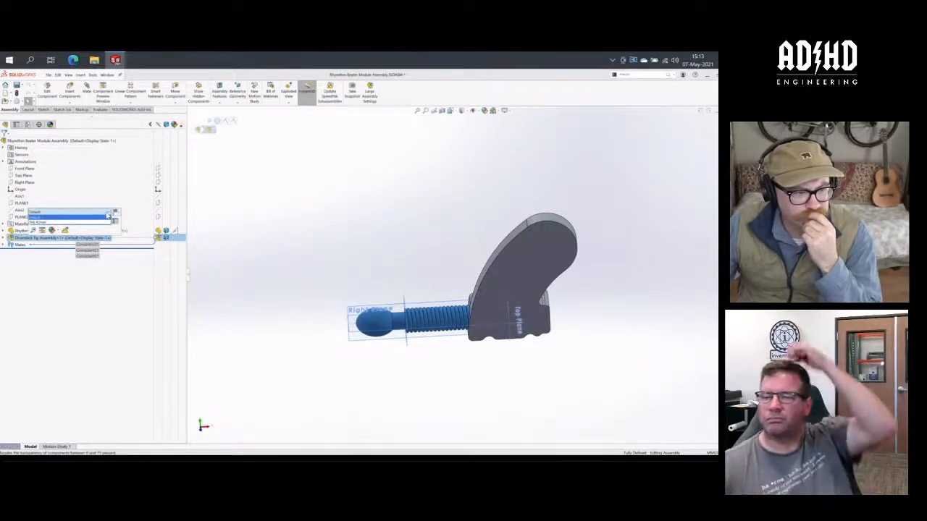
{"action": "left_click", "coordinate": [107, 216]}
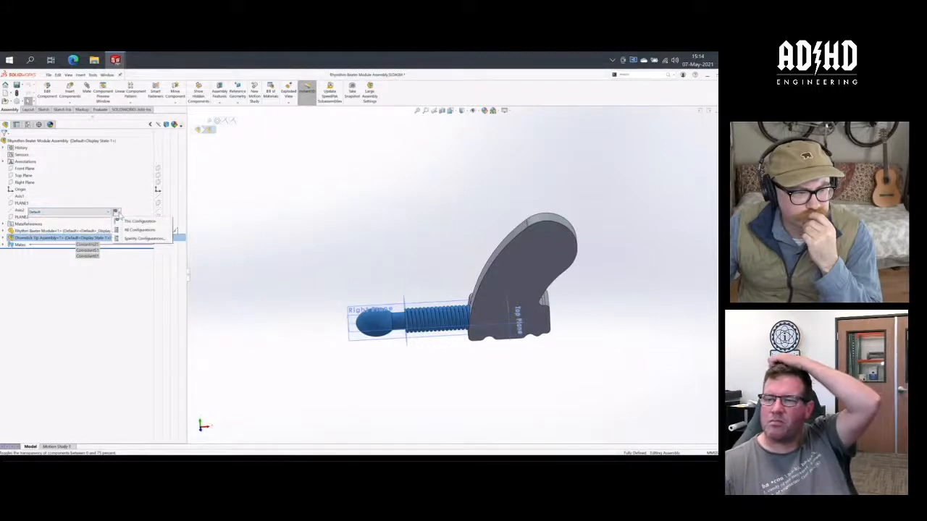
{"action": "left_click", "coordinate": [117, 238]}
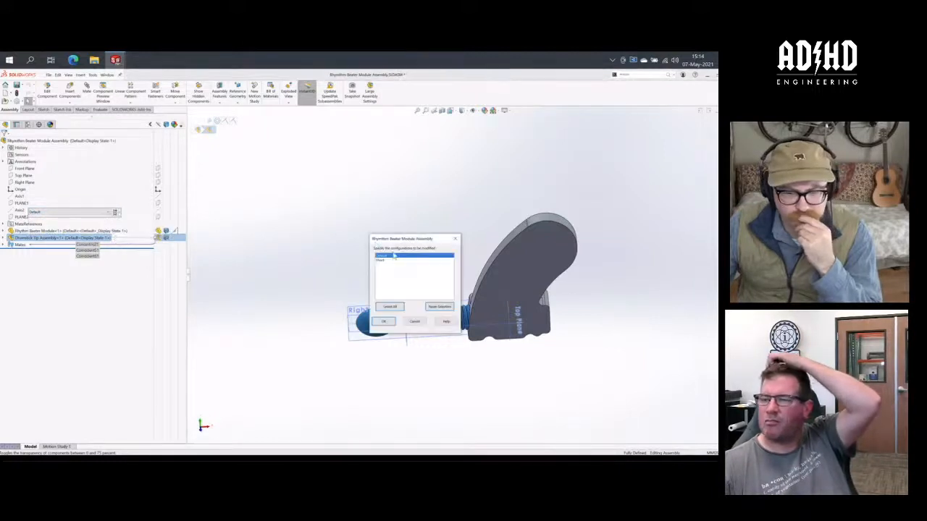
{"action": "left_click", "coordinate": [393, 323]}
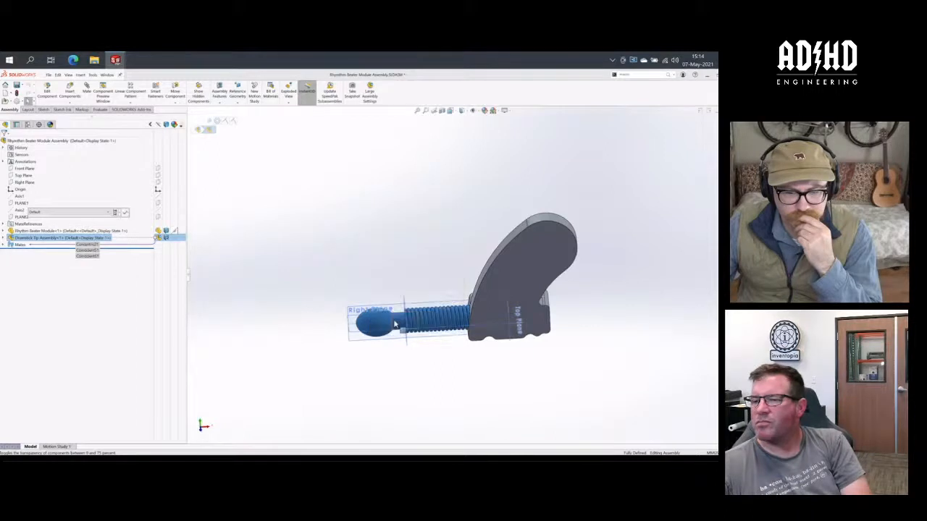
{"action": "left_click", "coordinate": [125, 212]}
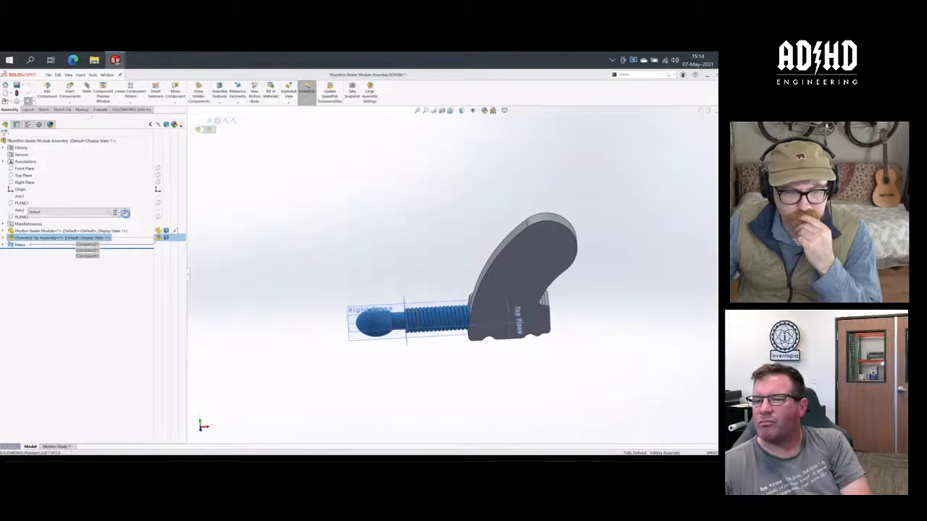
{"action": "left_click", "coordinate": [325, 230]}
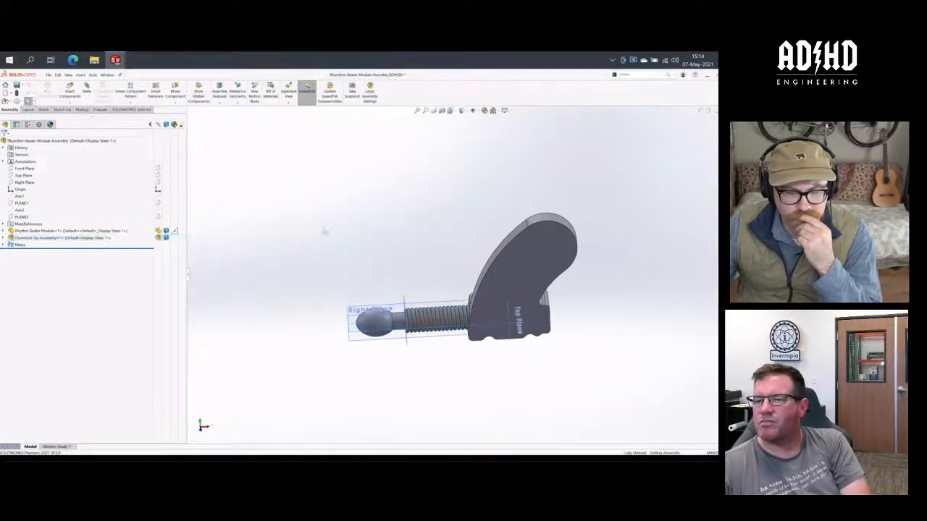
- Examine the Drumstick Tip Assembly in its own window, activating THE 42mm and then Default to compare the two lengths
{"action": "middle_click_drag", "start_coordinate": [325, 231], "coordinate": [344, 242]}
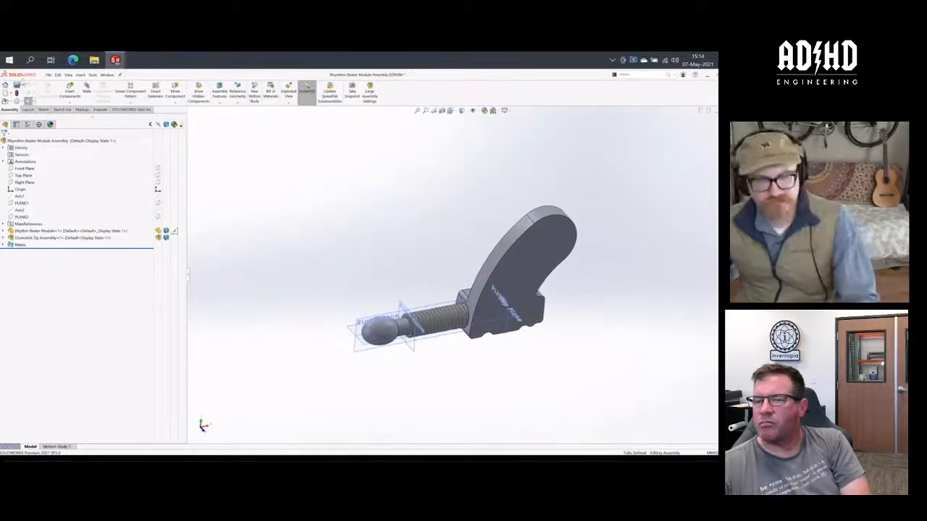
{"action": "key", "text": "ctrl+Tab"}
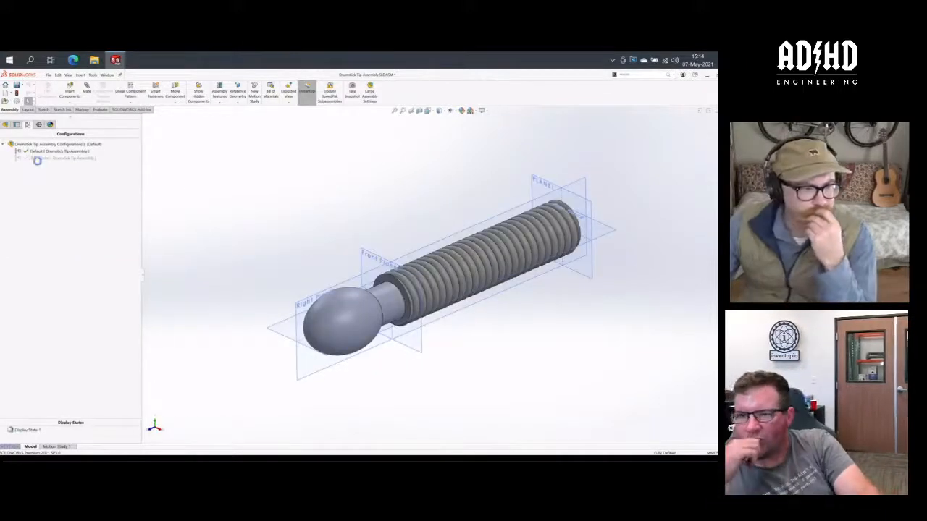
{"action": "double_click", "coordinate": [42, 158]}
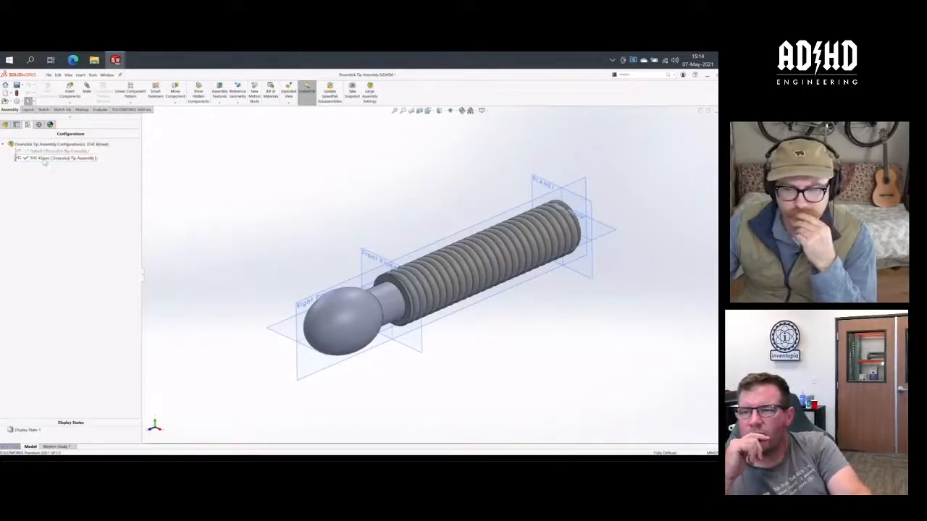
{"action": "left_click", "coordinate": [53, 150]}
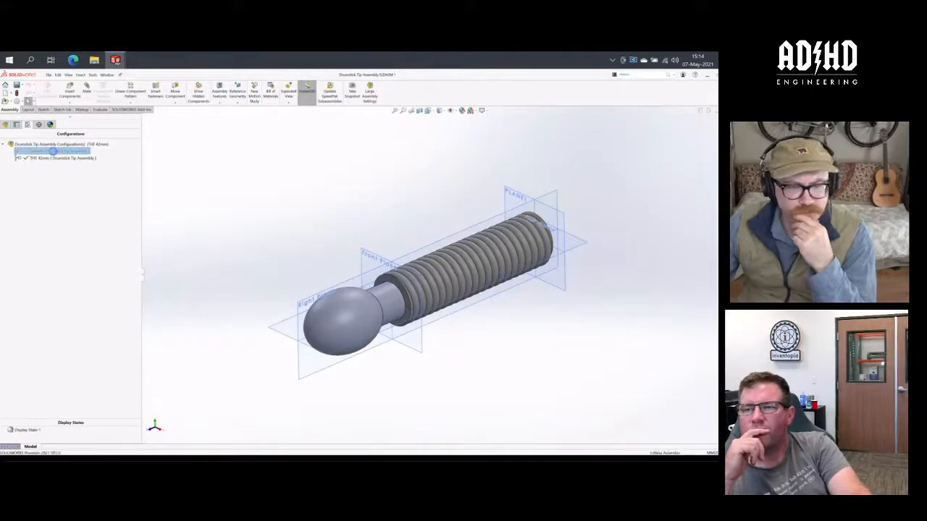
{"action": "double_click", "coordinate": [52, 151]}
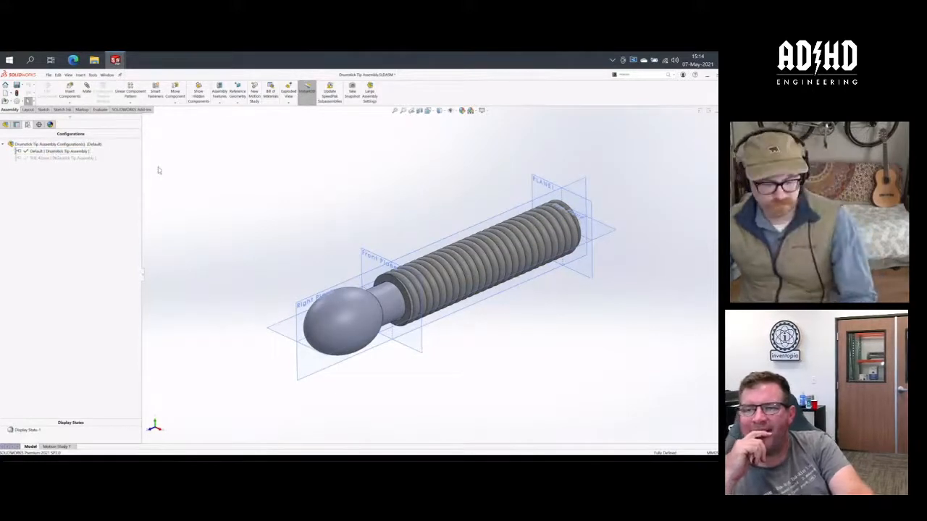
{"action": "key", "text": "ctrl+Tab"}
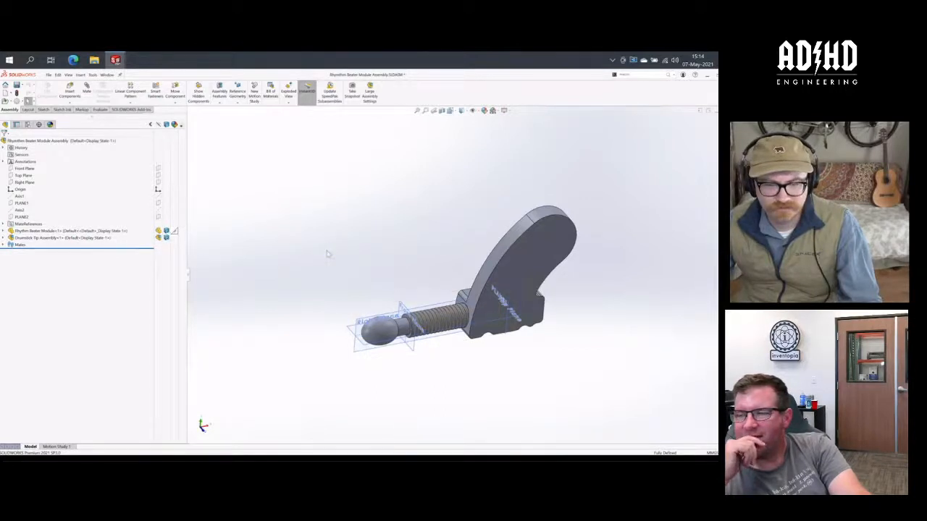
{"action": "key", "text": "ctrl+Tab"}
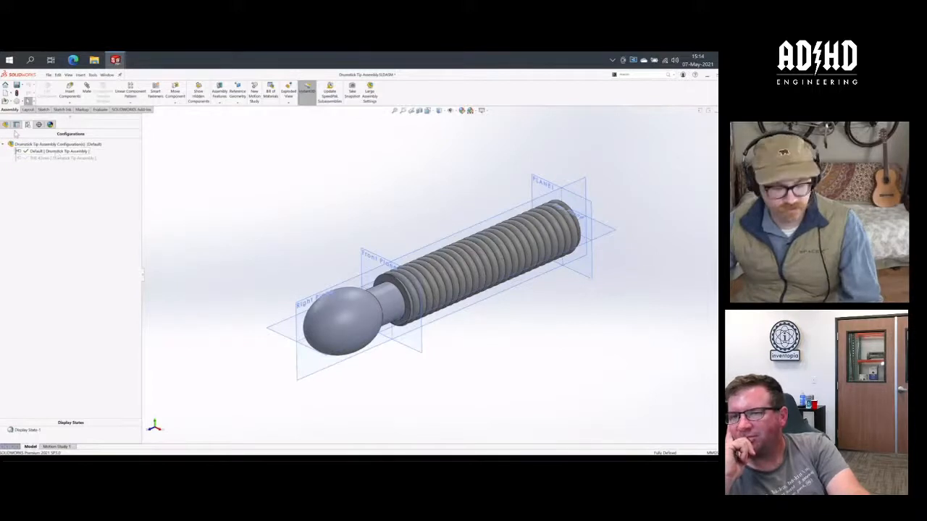
{"action": "left_click", "coordinate": [5, 125]}
{"action": "key", "text": "ctrl+Tab"}
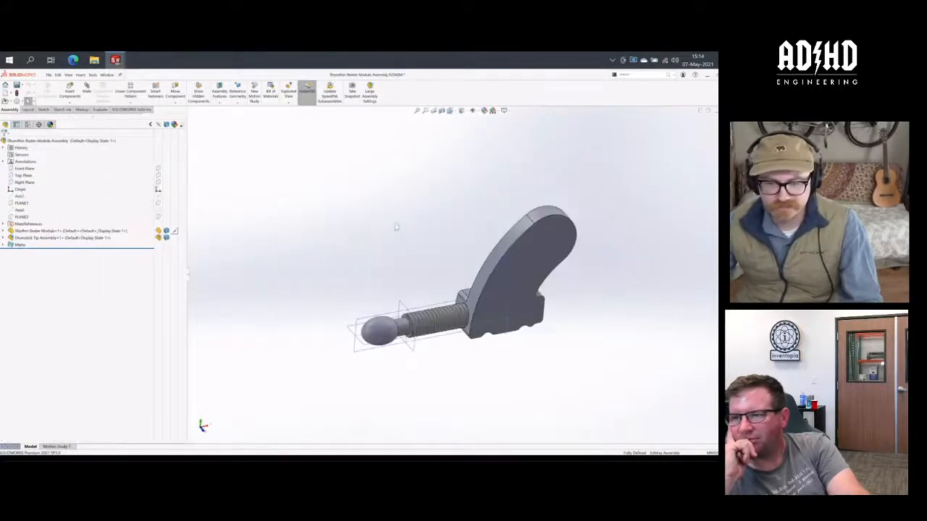
- Recheck the Drumstick Tip Assembly component's configuration in the Rhymthm Beater Module Assembly, keeping it on Default
{"action": "middle_click_drag", "start_coordinate": [463, 264], "coordinate": [424, 283]}
{"action": "left_click", "coordinate": [62, 238]}
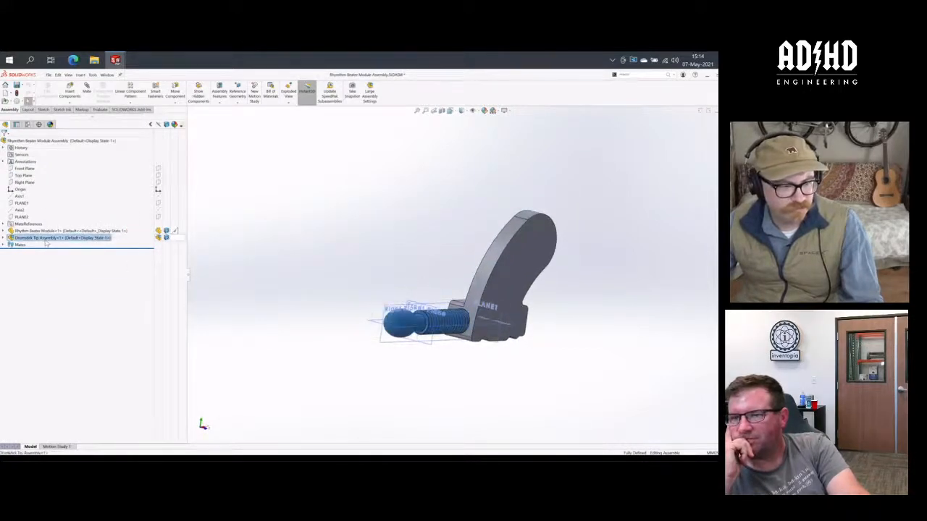
{"action": "left_click", "coordinate": [108, 213]}
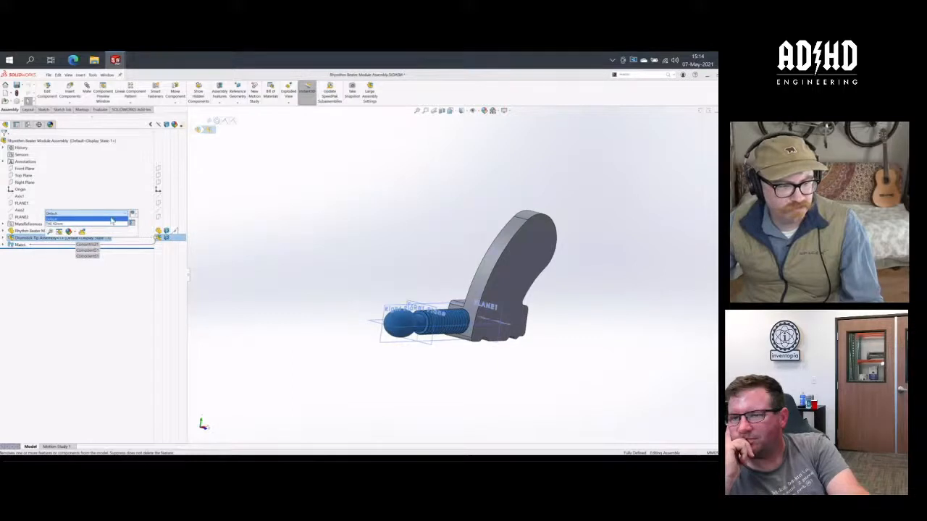
{"action": "left_click", "coordinate": [112, 219]}
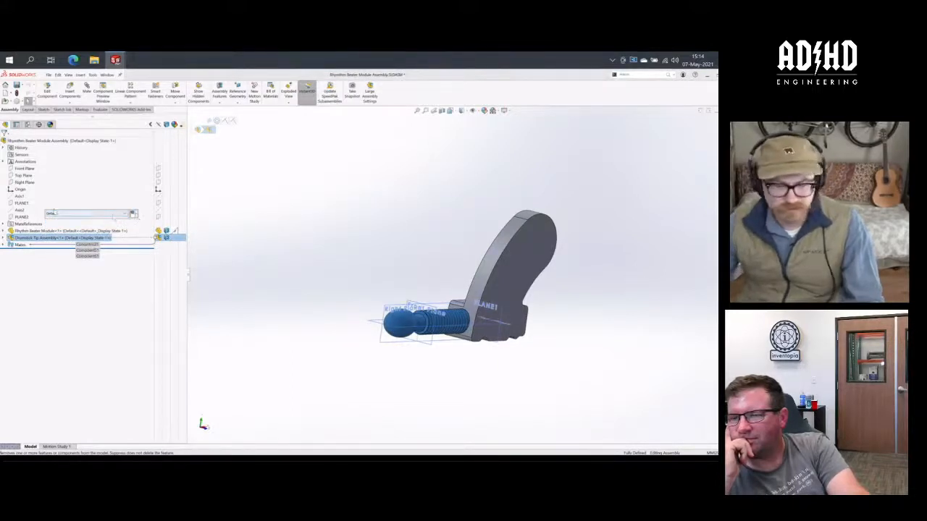
{"action": "left_click", "coordinate": [417, 192]}
{"action": "middle_click_drag", "start_coordinate": [418, 192], "coordinate": [402, 251]}
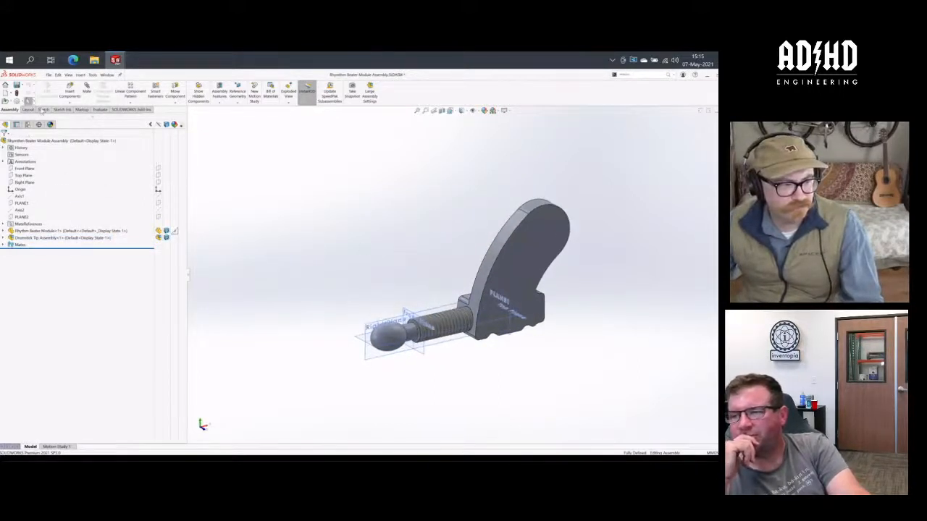
- Activate the Rhymthm Beater Module Assembly's Short configuration and display its component tree
{"action": "left_click", "coordinate": [28, 125]}
{"action": "double_click", "coordinate": [55, 157]}
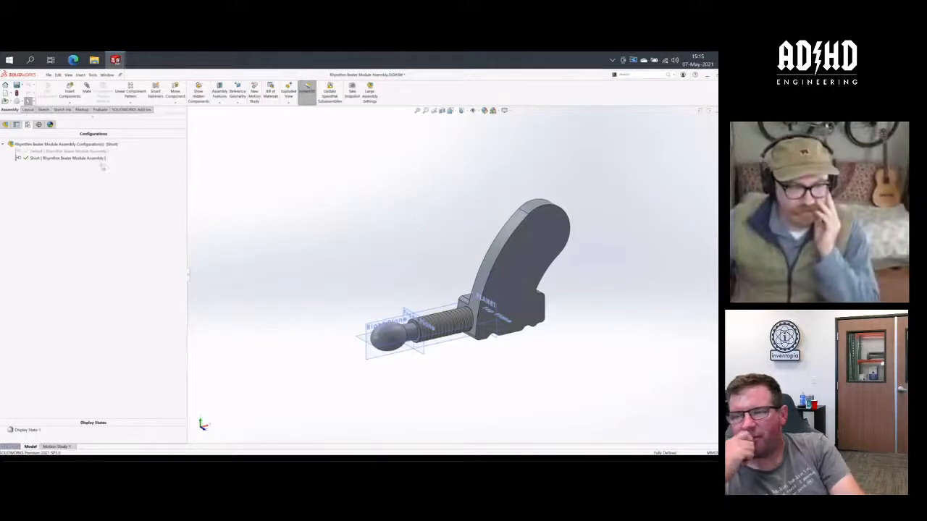
{"action": "left_click", "coordinate": [5, 124]}
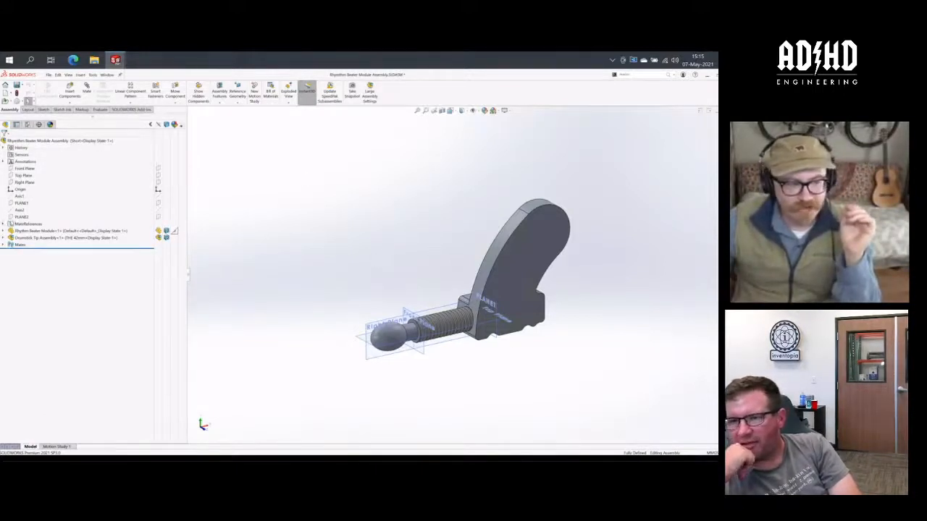
- Examine where the assembly's reference planes PLANE2 and PLANE1 lie relative to the drumstick tip in the Short configuration
{"action": "left_click", "coordinate": [20, 218]}
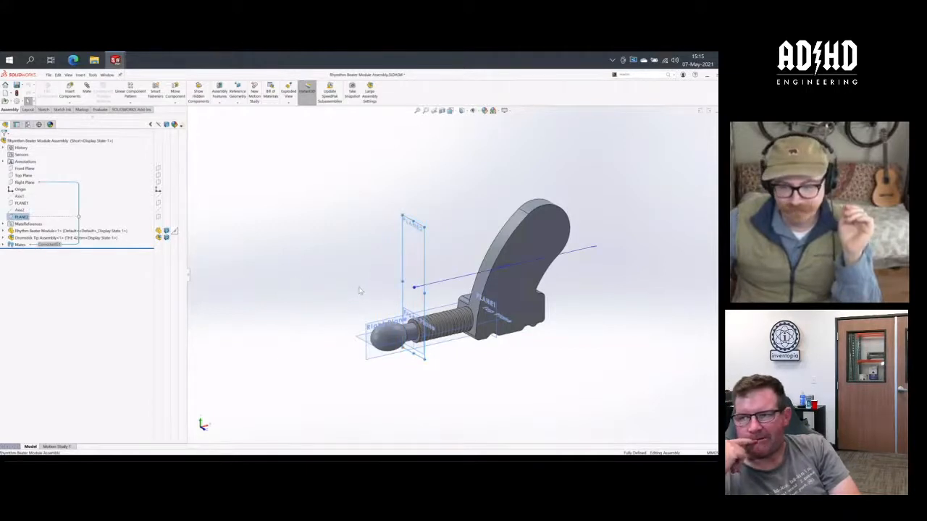
{"action": "middle_click_drag", "start_coordinate": [360, 290], "coordinate": [412, 308]}
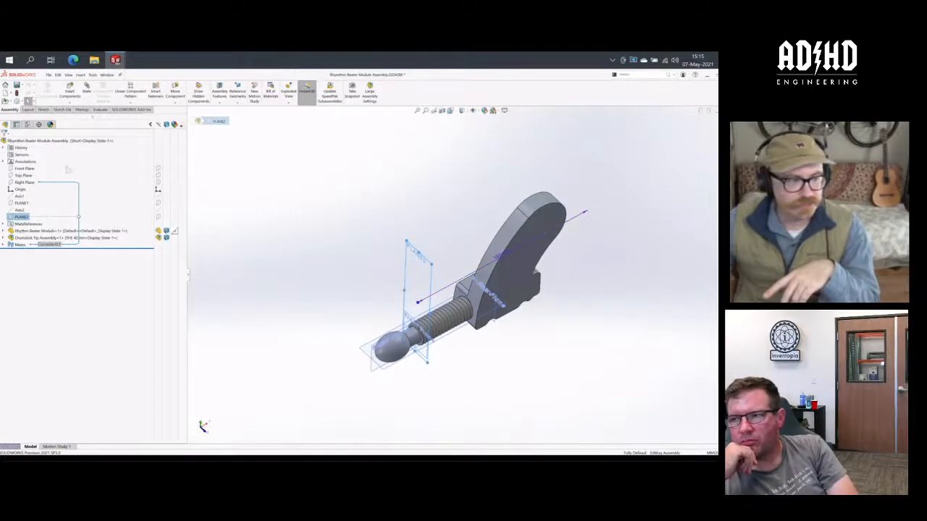
{"action": "left_click", "coordinate": [27, 124]}
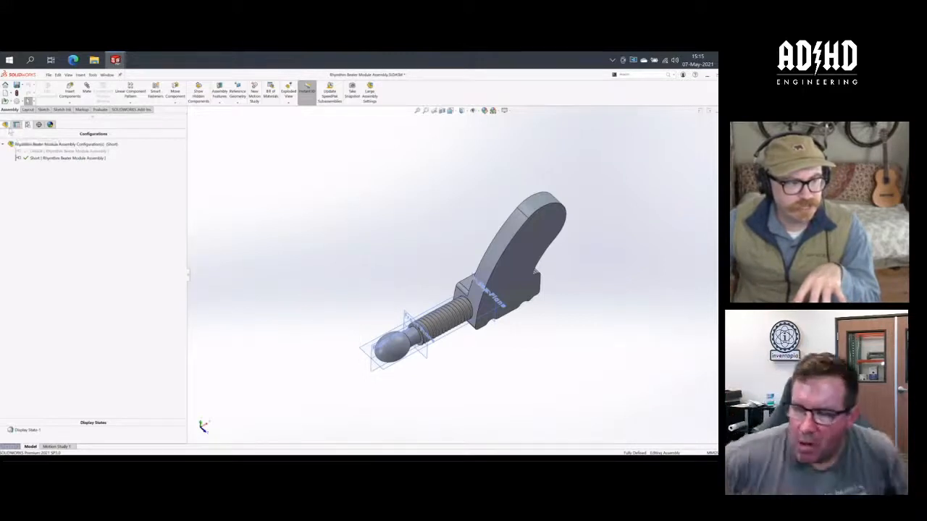
{"action": "left_click", "coordinate": [5, 124]}
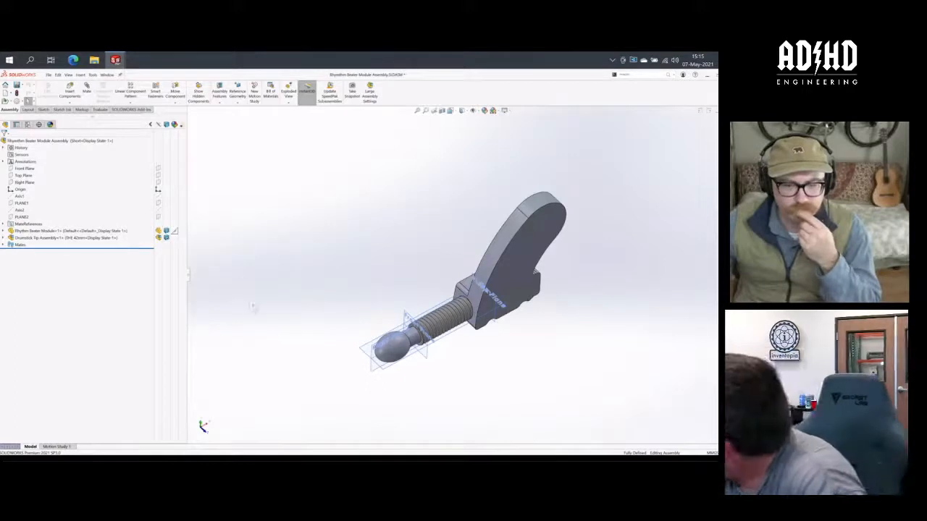
{"action": "middle_click_drag", "start_coordinate": [266, 321], "coordinate": [285, 295]}
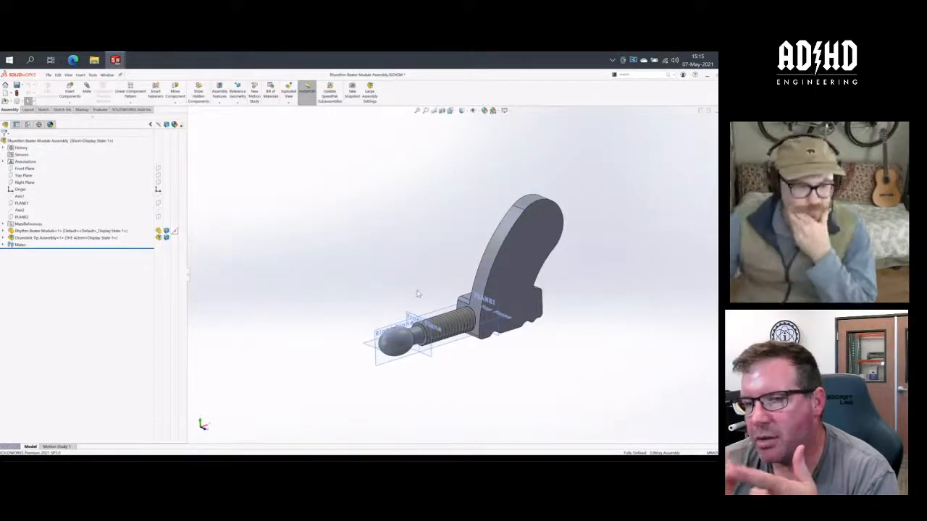
{"action": "left_click", "coordinate": [21, 218]}
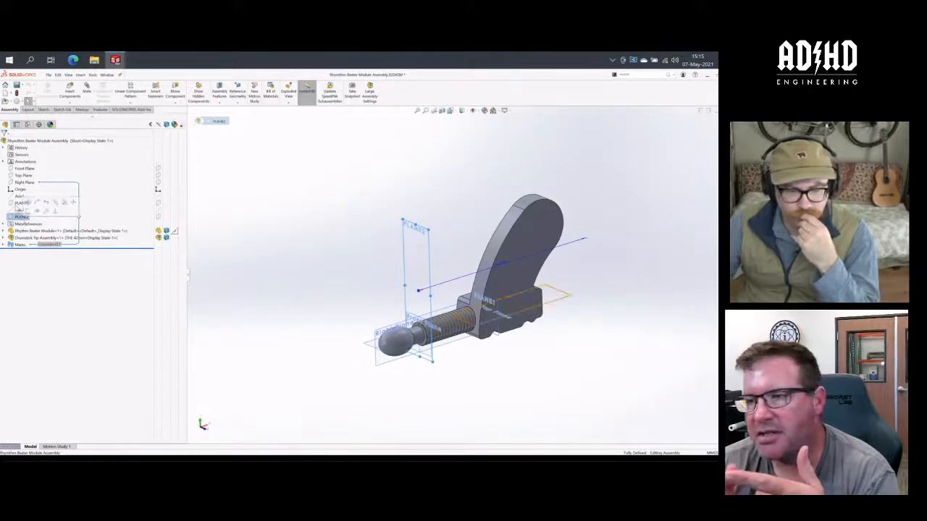
{"action": "left_click", "coordinate": [20, 202]}
{"action": "mouse_move", "coordinate": [406, 281]}
{"action": "middle_mouse_down"}
{"action": "mouse_move", "coordinate": [413, 270]}
{"action": "mouse_move", "coordinate": [393, 263]}
{"action": "mouse_move", "coordinate": [398, 269]}
{"action": "middle_mouse_up"}
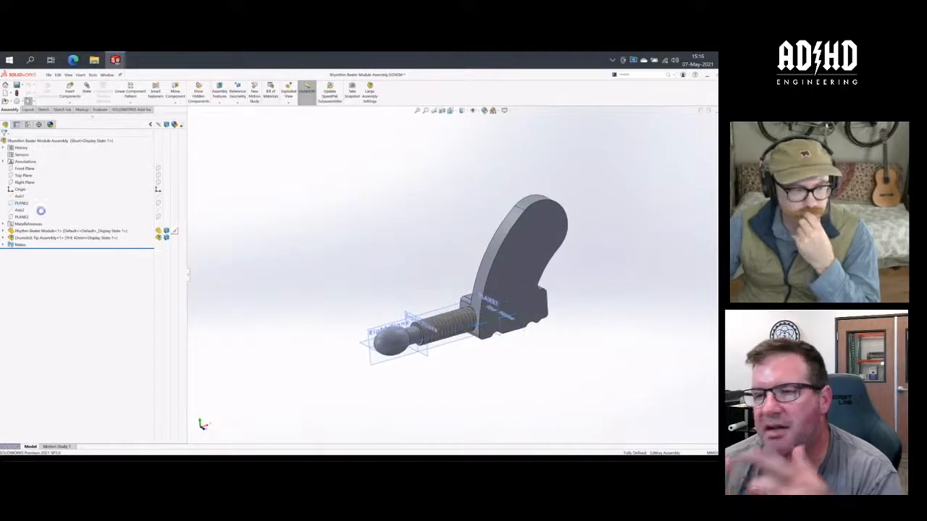
{"action": "left_click", "coordinate": [20, 203]}
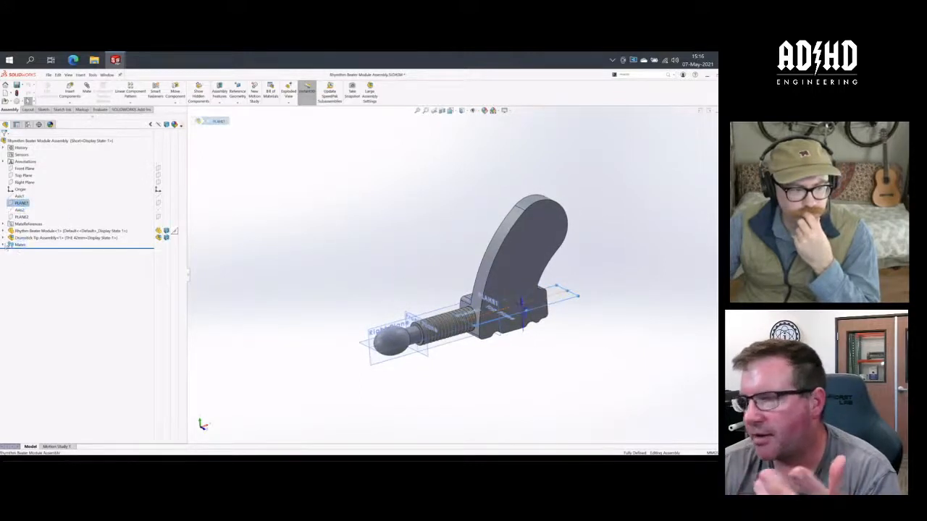
- Edit the coincident mate between the Drumstick Tip Assembly's Front Plane and PLANE2, removing both of its references
{"action": "left_click", "coordinate": [5, 245]}
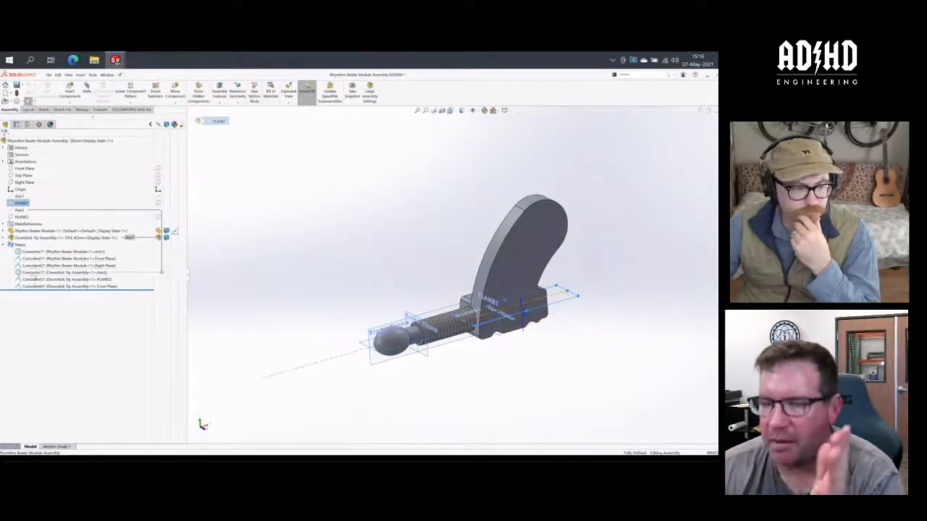
{"action": "left_click", "coordinate": [34, 280]}
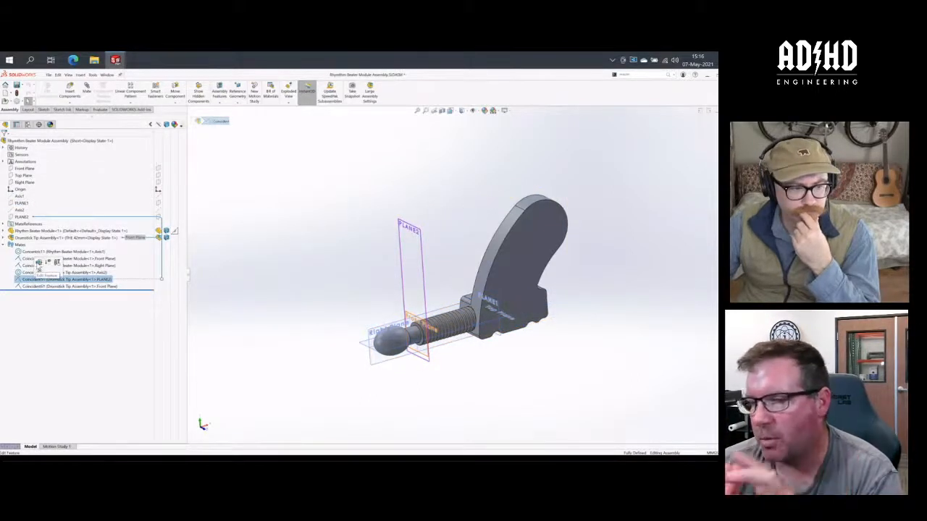
{"action": "left_click", "coordinate": [39, 263]}
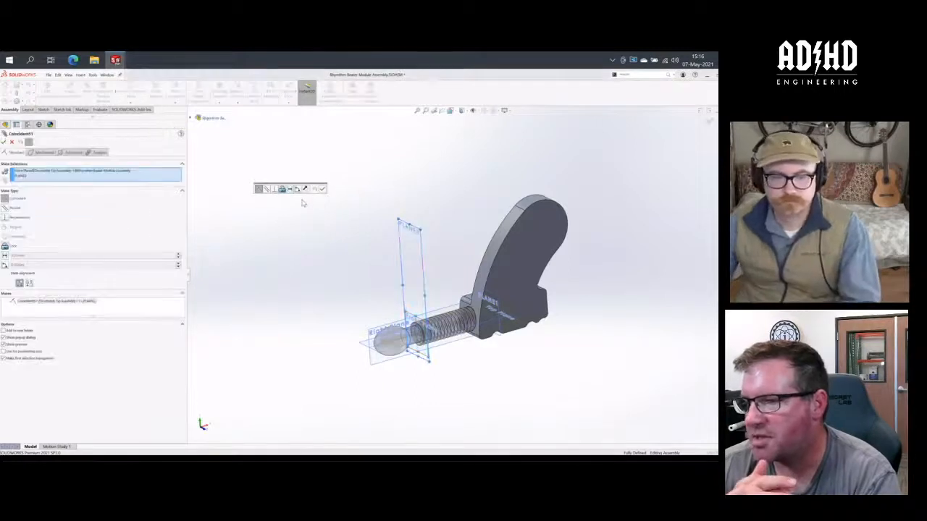
{"action": "right_click", "coordinate": [33, 180]}
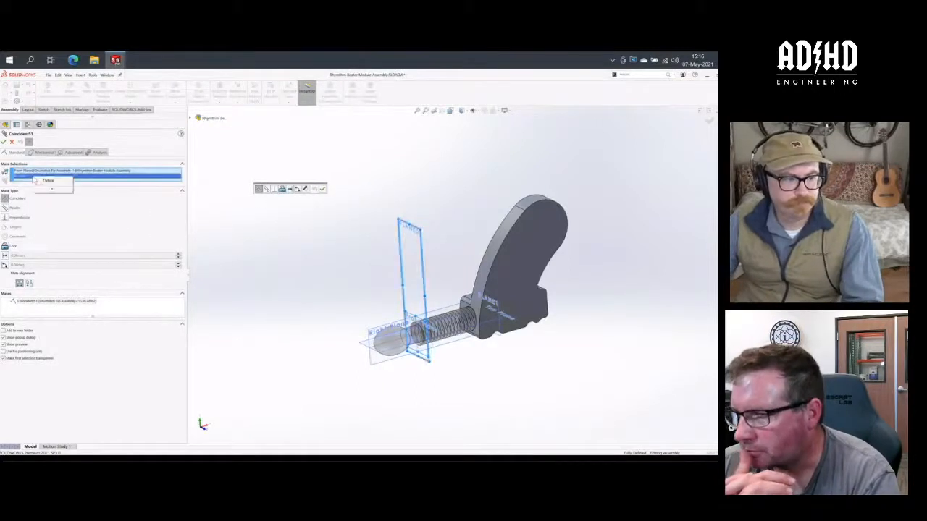
{"action": "left_click", "coordinate": [47, 179]}
{"action": "right_click", "coordinate": [42, 174]}
{"action": "left_click", "coordinate": [57, 176]}
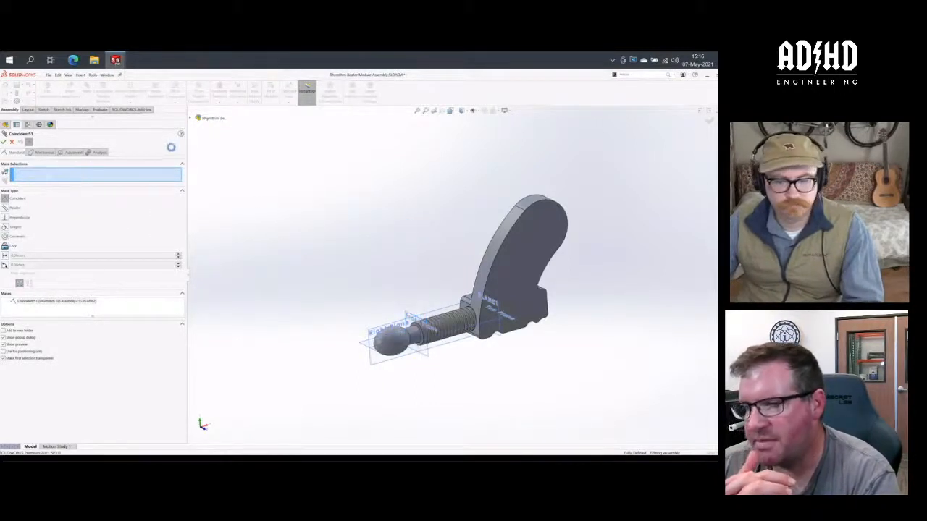
- Pick the Drumstick Tip Assembly's own PLANE1 as the first new reference of the coincident mate
{"action": "left_click", "coordinate": [192, 118]}
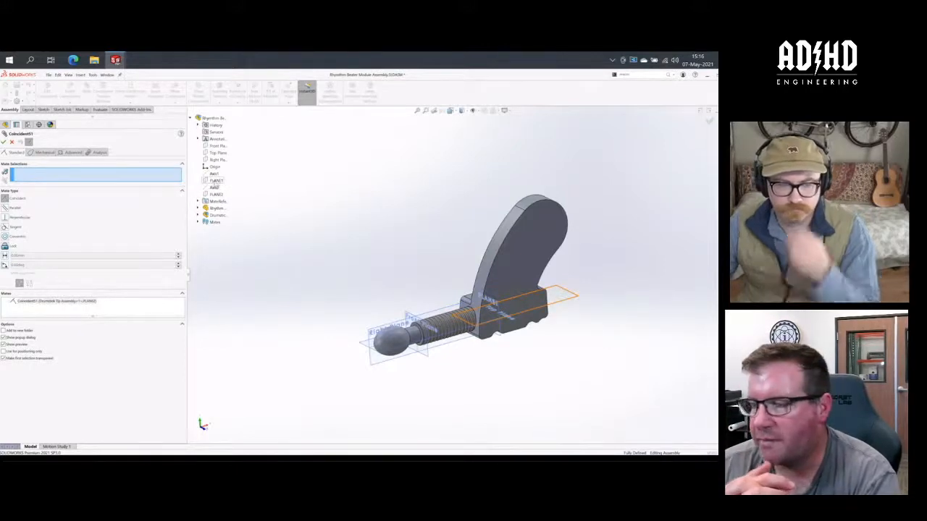
{"action": "left_click", "coordinate": [198, 215]}
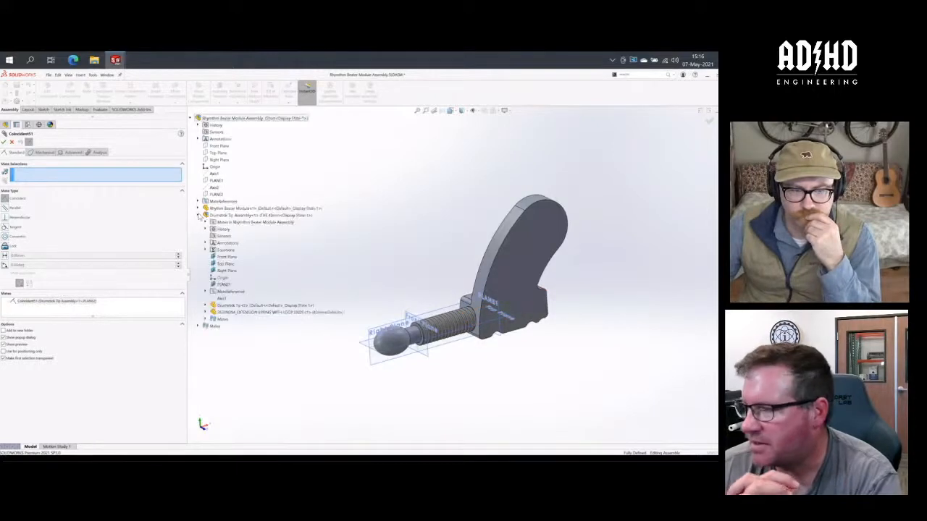
{"action": "left_click", "coordinate": [224, 285]}
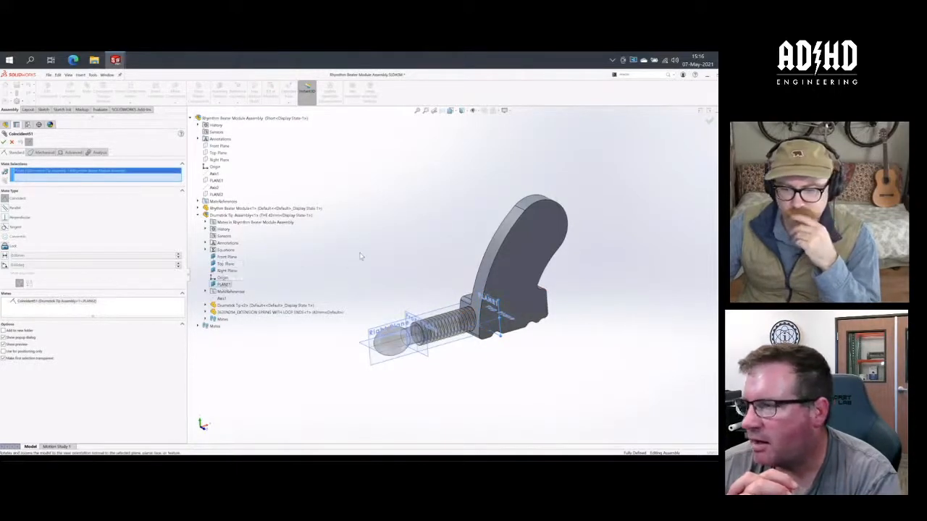
{"action": "middle_click_drag", "start_coordinate": [360, 256], "coordinate": [388, 254]}
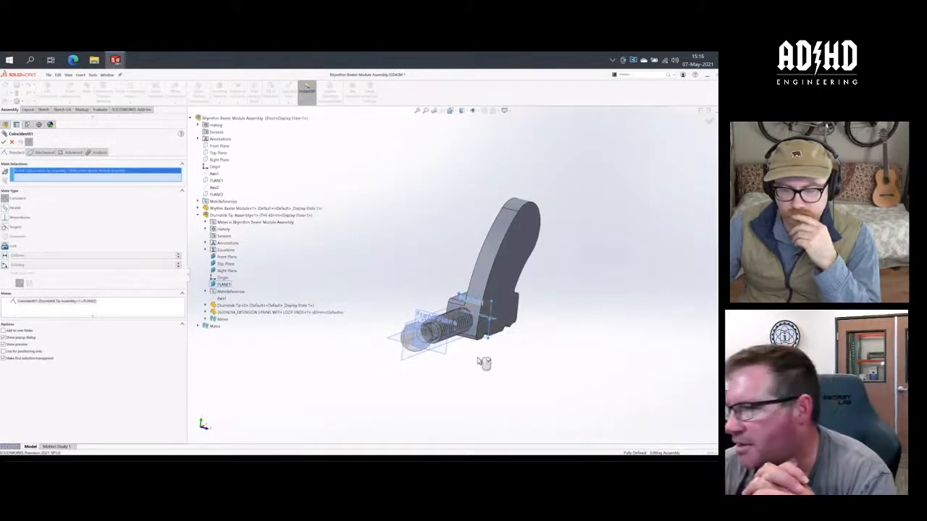
{"action": "middle_click_drag", "start_coordinate": [482, 362], "coordinate": [459, 352]}
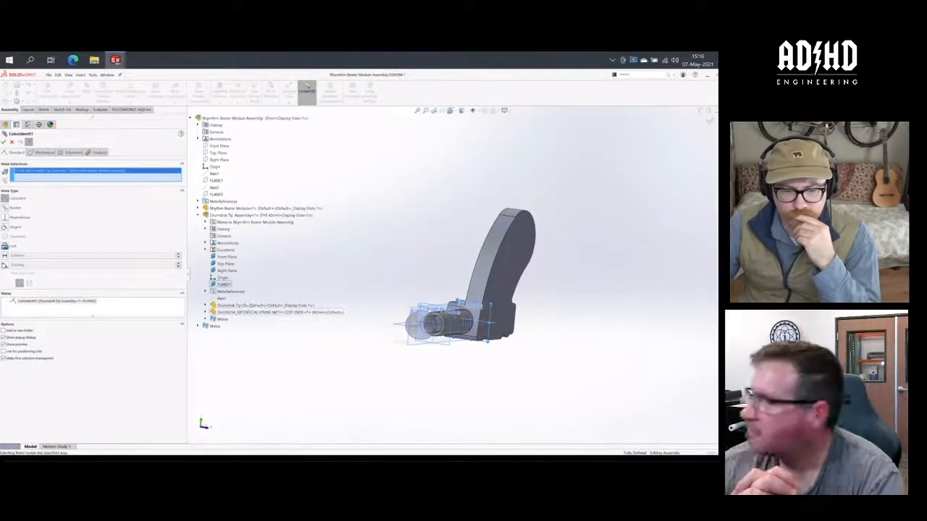
- Hide the extension spring inside the Drumstick Tip Assembly to expose the bore in the Rhythm Beater Module
{"action": "right_click", "coordinate": [250, 314]}
{"action": "left_click", "coordinate": [265, 327]}
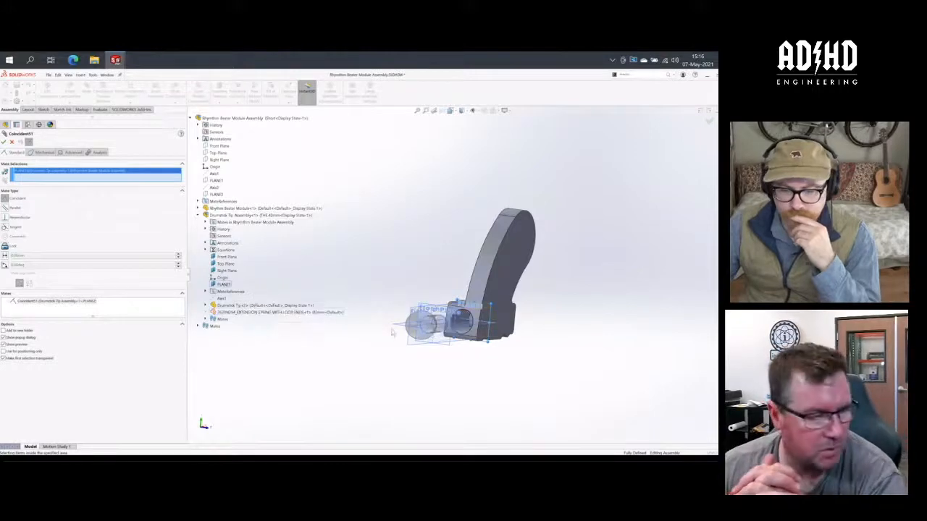
{"action": "scroll", "coordinate": [438, 333], "scroll_direction": "down", "scroll_amount": 5}
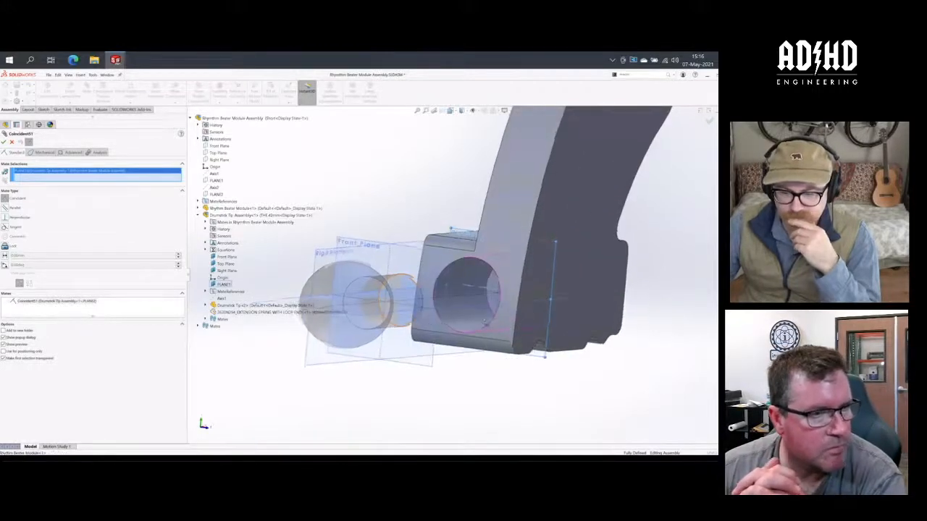
{"action": "middle_click_drag", "start_coordinate": [486, 322], "coordinate": [505, 311]}
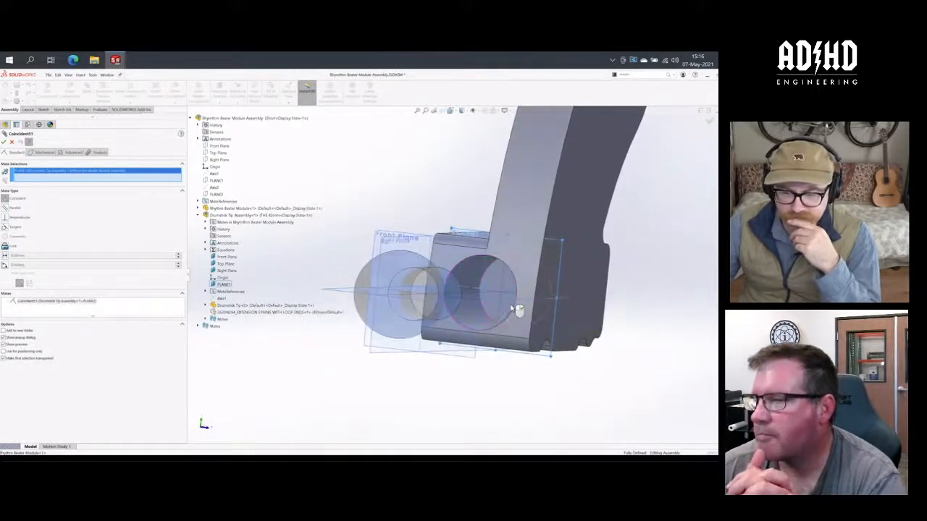
- Complete the coincident mate between the Drumstick Tip Assembly's PLANE1 and the Rhythm Beater Module at its bore end
{"action": "left_click", "coordinate": [495, 355]}
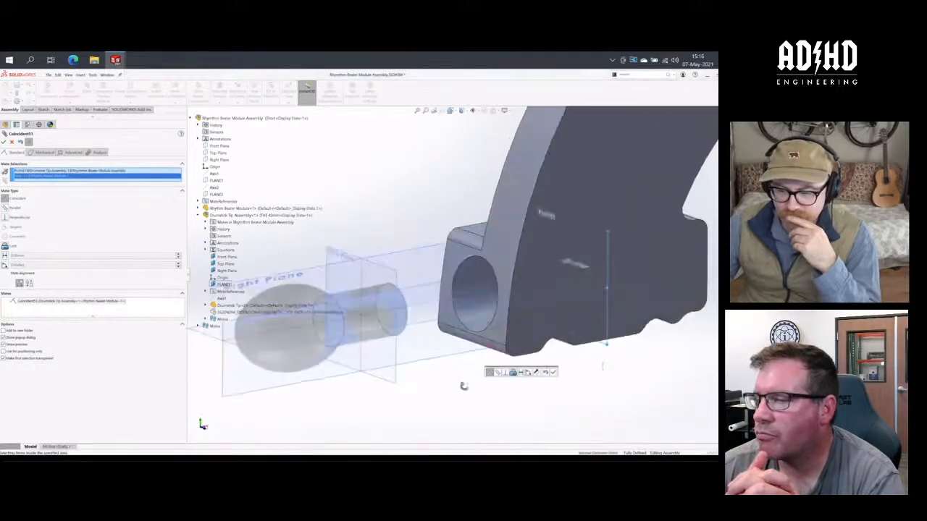
{"action": "left_click", "coordinate": [553, 372]}
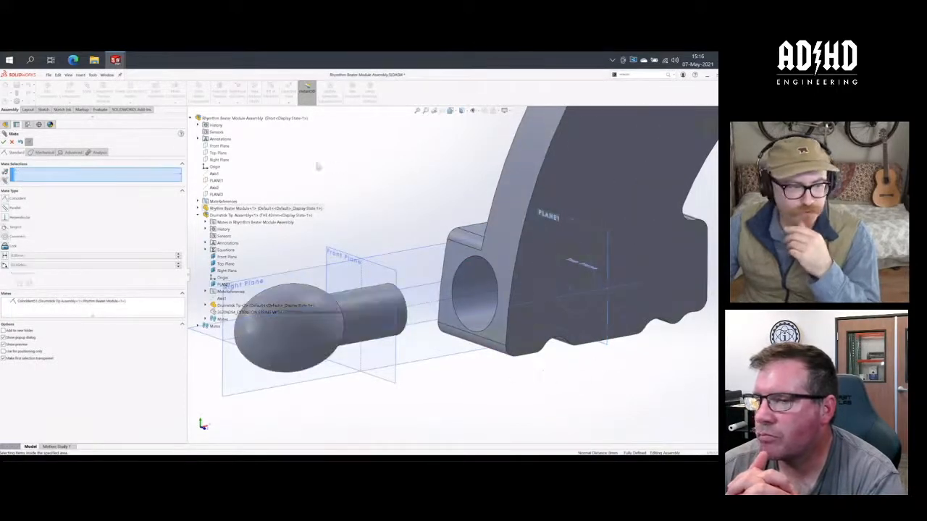
{"action": "key", "text": "Escape"}
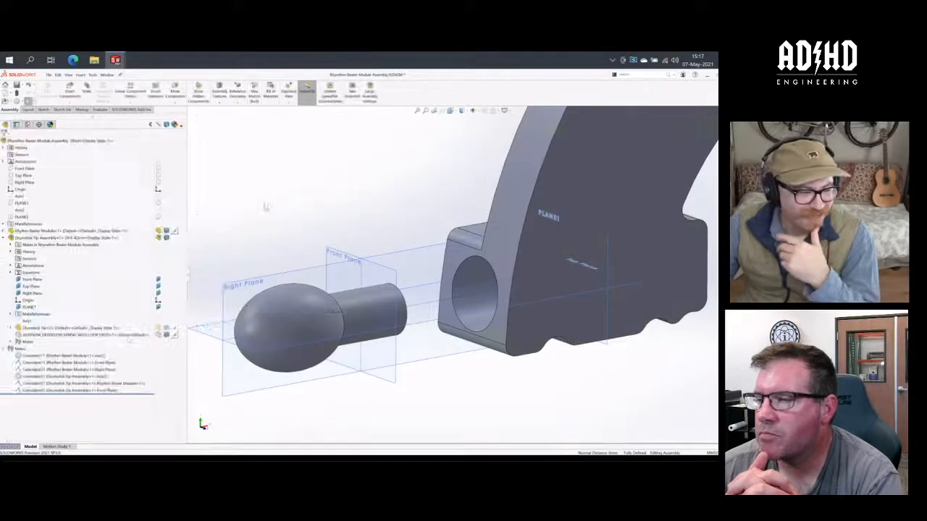
- Show the hidden extension spring of the Drumstick Tip Assembly again
{"action": "right_click", "coordinate": [123, 334]}
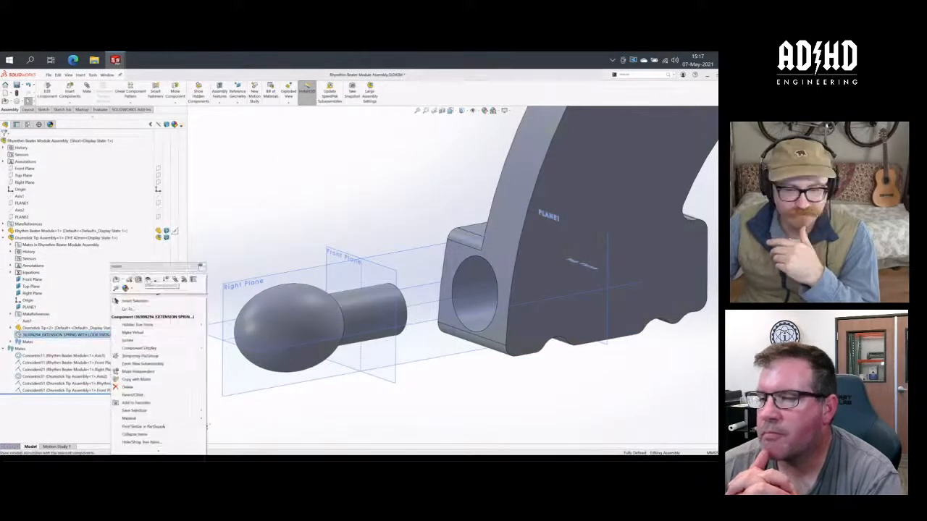
{"action": "left_click", "coordinate": [149, 280]}
{"action": "left_click", "coordinate": [308, 223]}
{"action": "scroll", "coordinate": [305, 228], "scroll_direction": "up", "scroll_amount": 6}
{"action": "scroll", "coordinate": [562, 240], "scroll_direction": "down", "scroll_amount": 2}
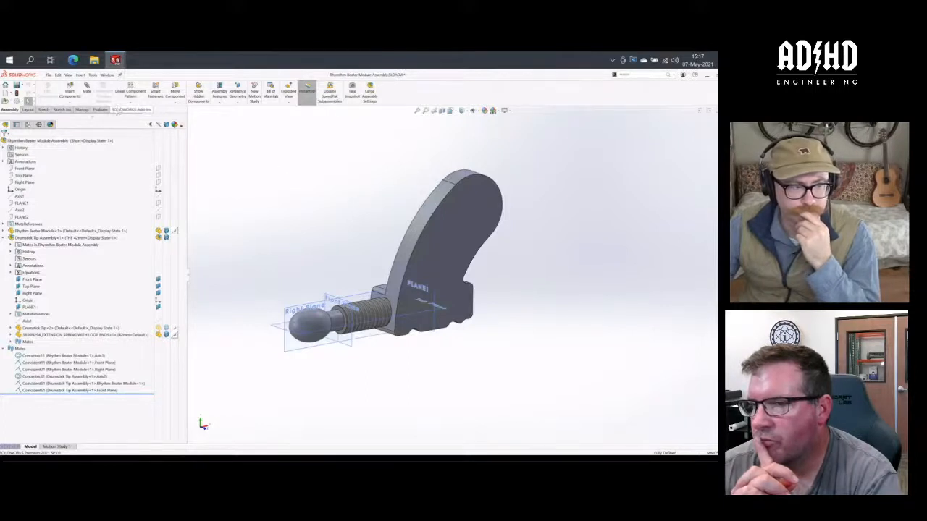
- Alternate between the Default and Short configurations to compare the drumstick tip's position, finishing on Short
{"action": "left_click", "coordinate": [28, 124]}
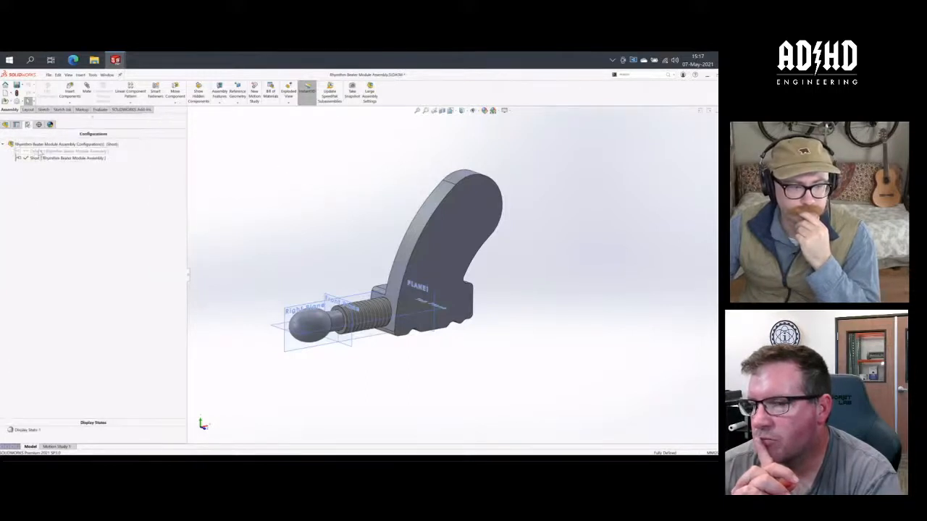
{"action": "double_click", "coordinate": [40, 150]}
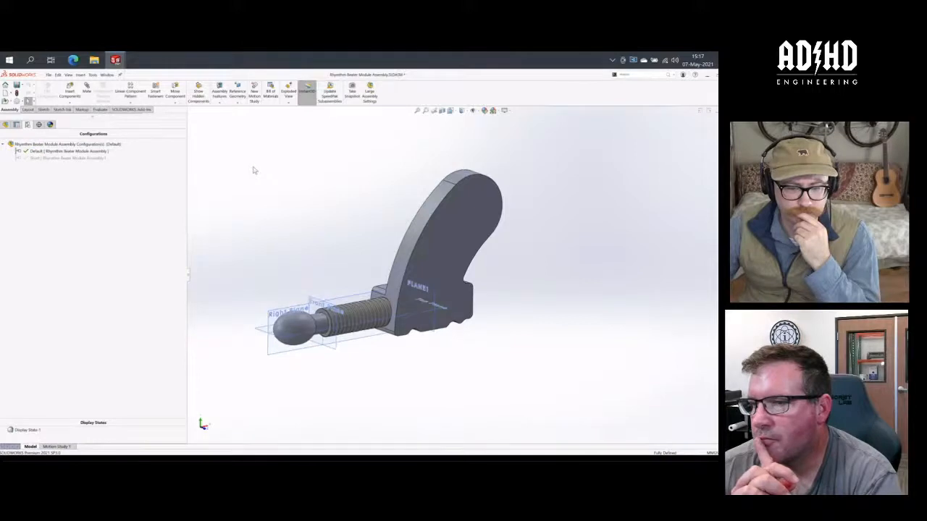
{"action": "double_click", "coordinate": [69, 159]}
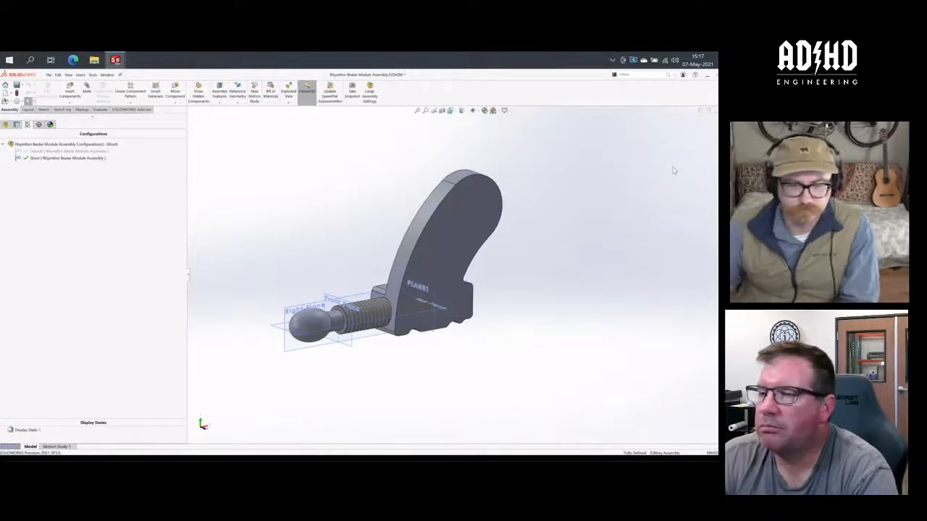
{"action": "double_click", "coordinate": [68, 151]}
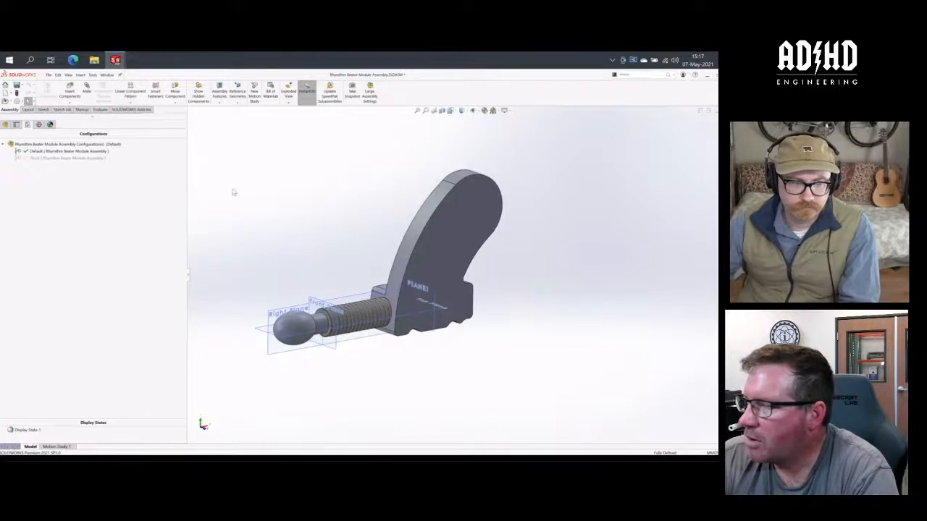
{"action": "double_click", "coordinate": [92, 159]}
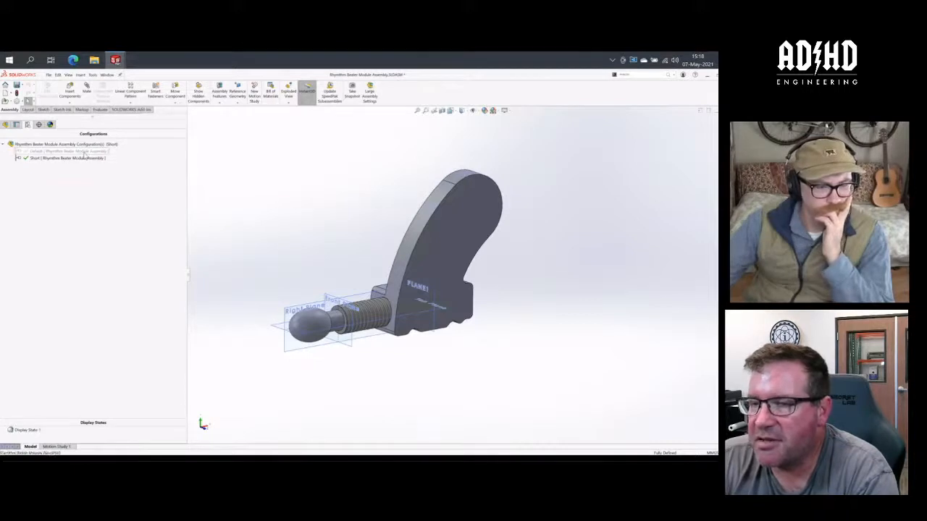
{"action": "double_click", "coordinate": [72, 151]}
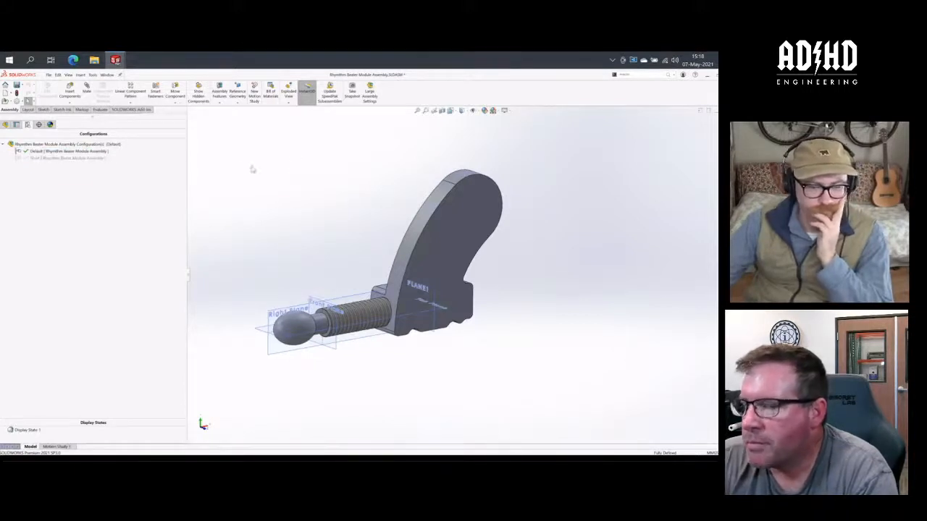
{"action": "double_click", "coordinate": [60, 158]}
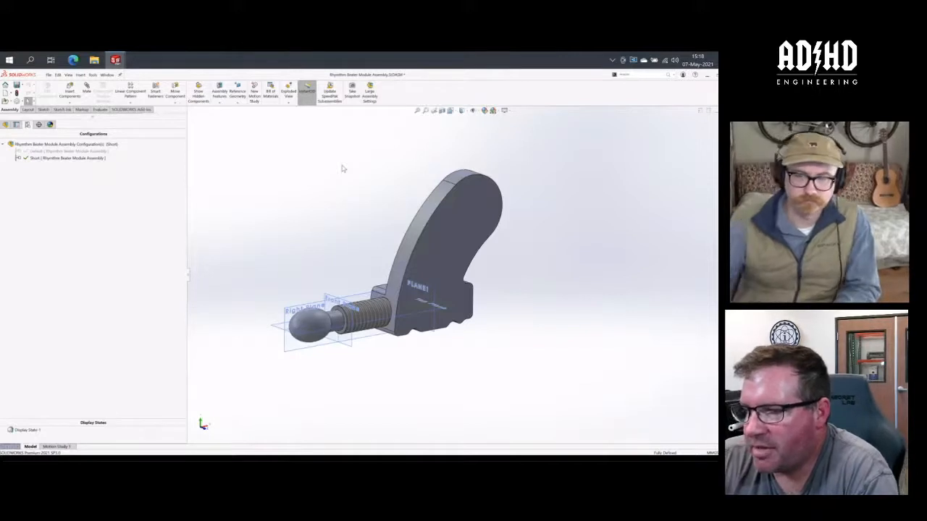
- Show the Rhymthm Beater Module Assembly and Rhythm Machine Assembly documents side by side, with a narrower configuration list beside the beater module
{"action": "left_click", "coordinate": [702, 113]}
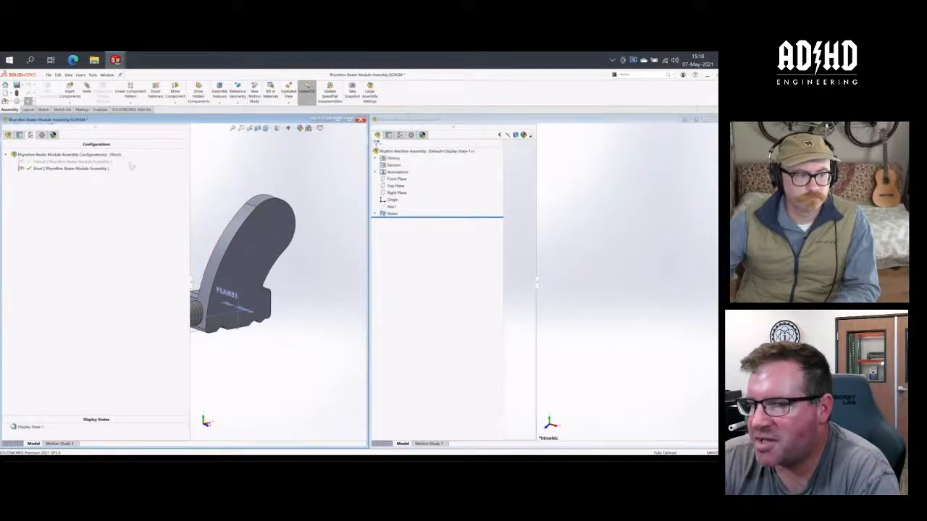
{"action": "left_click_drag", "start_coordinate": [191, 286], "coordinate": [120, 290]}
{"action": "scroll", "coordinate": [309, 317], "scroll_direction": "up", "scroll_amount": 2}
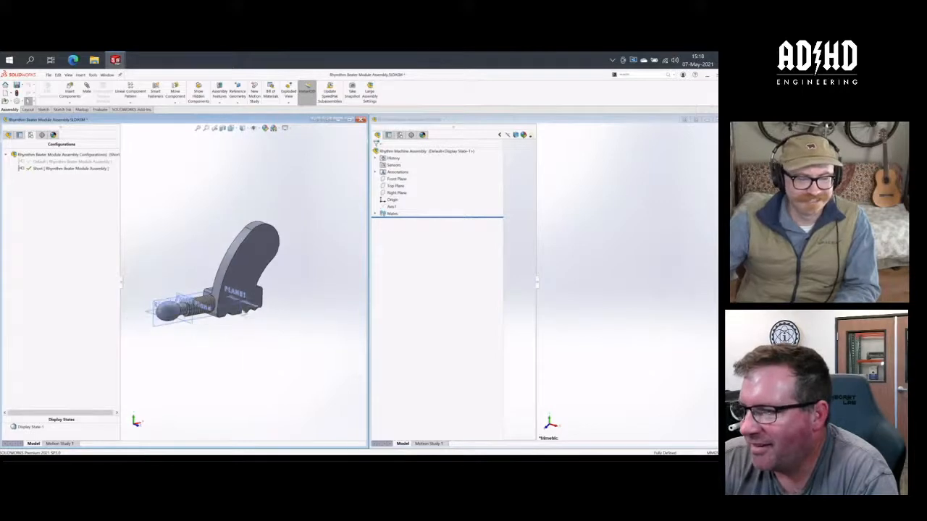
{"action": "scroll", "coordinate": [156, 291], "scroll_direction": "down", "scroll_amount": 2}
{"action": "left_click", "coordinate": [581, 251]}
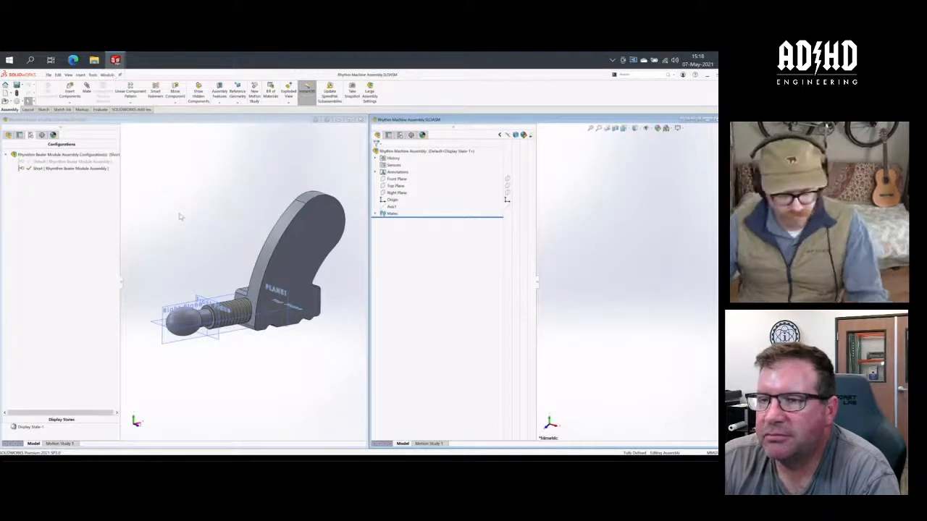
- Switch to Assem1 and delete its linear component pattern, leaving a single Rhythm Beater Disc
{"action": "key", "text": "ctrl+Tab"}
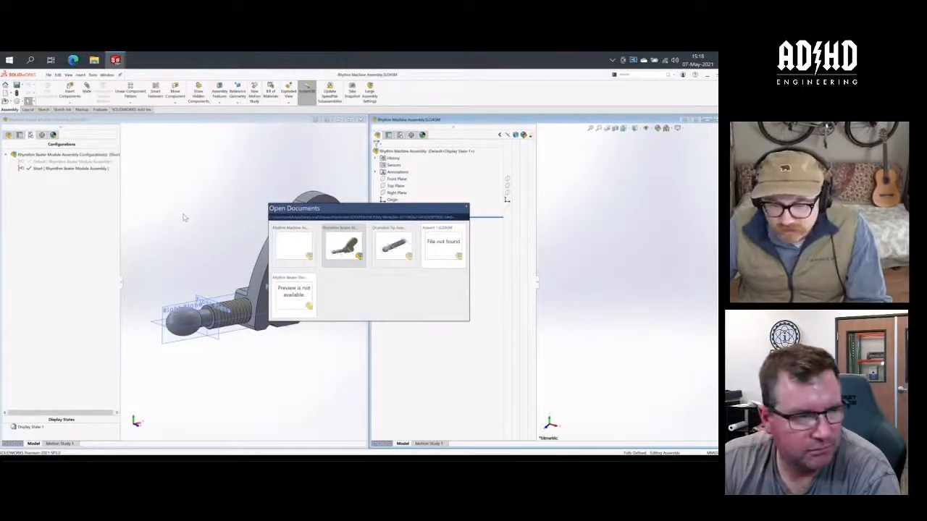
{"action": "key", "text": "ctrl+Tab"}
{"action": "key", "text": "ctrl+Tab"}
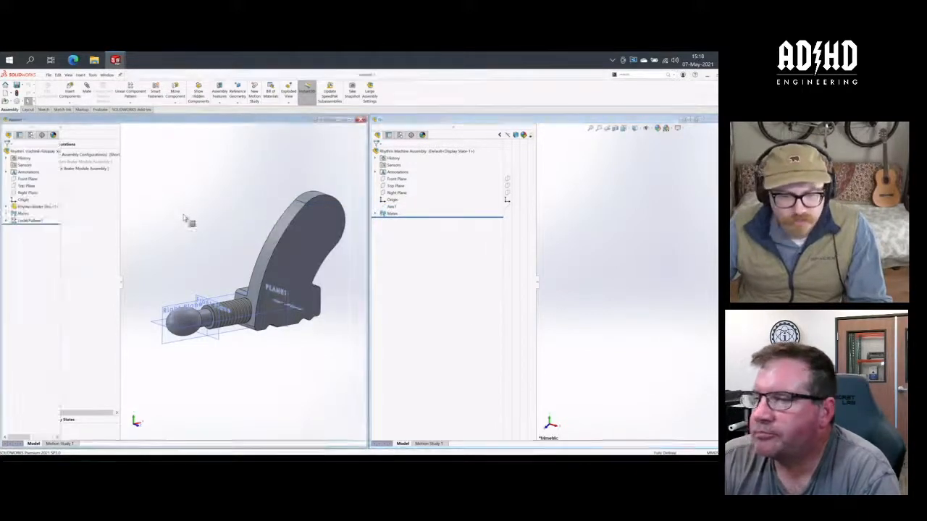
{"action": "scroll", "coordinate": [333, 221], "scroll_direction": "up", "scroll_amount": 2}
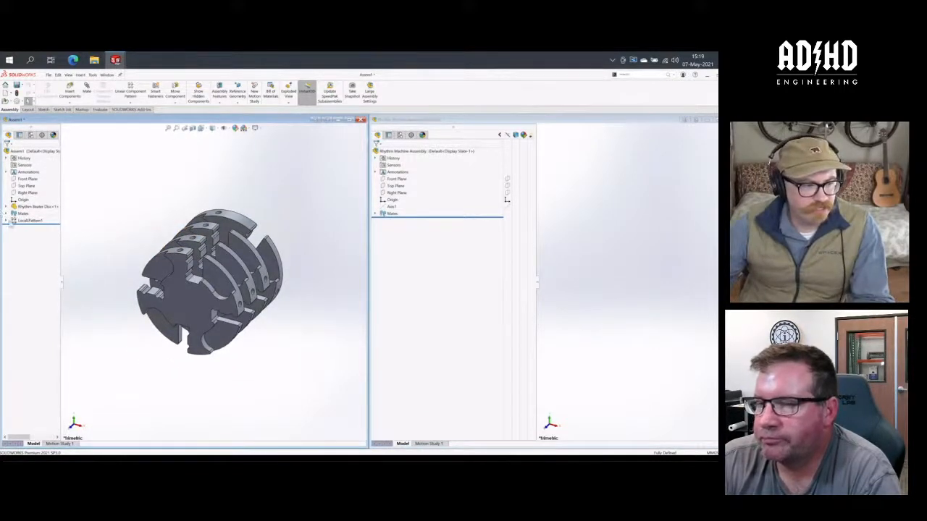
{"action": "right_click", "coordinate": [15, 220]}
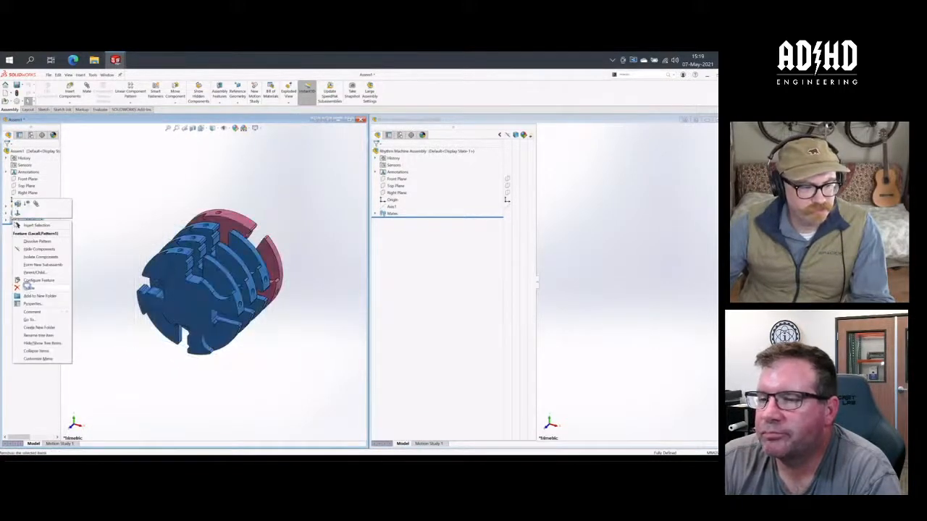
{"action": "left_click", "coordinate": [28, 287]}
{"action": "left_click", "coordinate": [255, 133]}
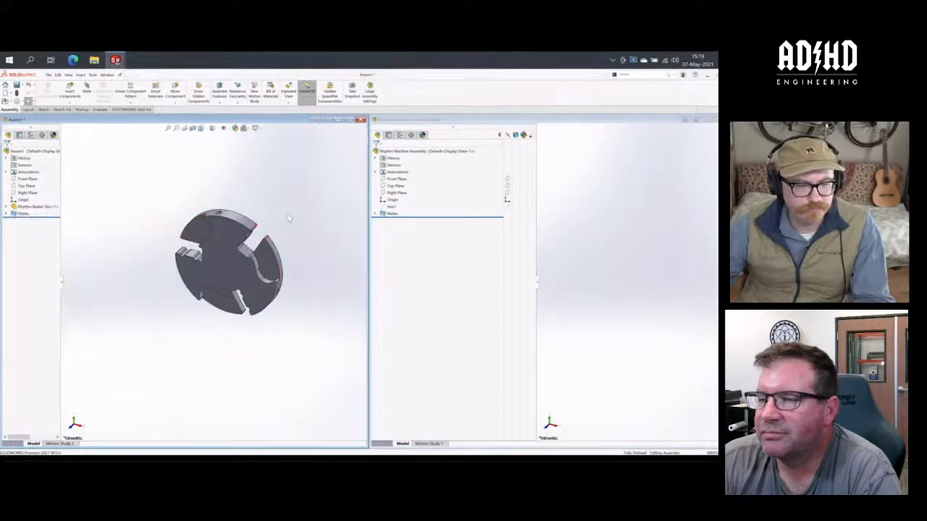
{"action": "mouse_move", "coordinate": [296, 197]}
{"action": "middle_mouse_down"}
{"action": "mouse_move", "coordinate": [300, 204]}
{"action": "mouse_move", "coordinate": [281, 219]}
{"action": "mouse_move", "coordinate": [293, 214]}
{"action": "middle_mouse_up"}
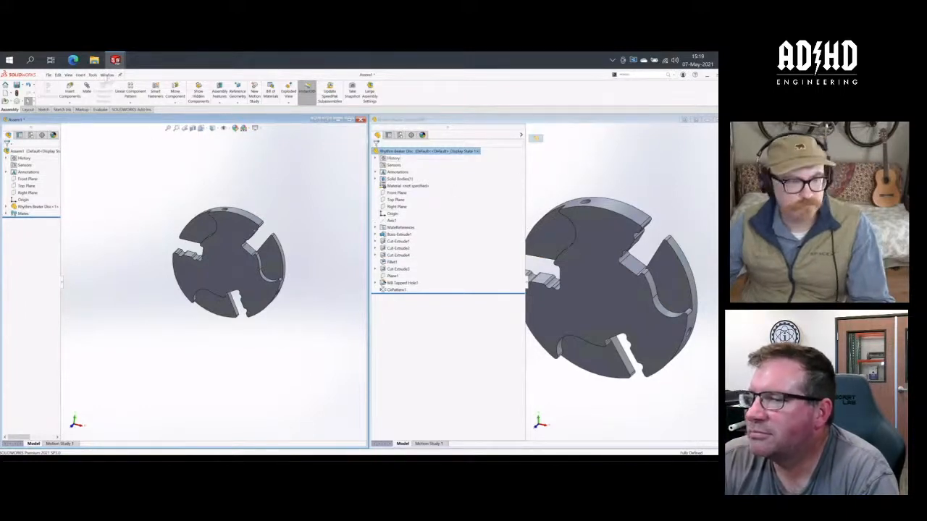
- Bring up the Rhymthm Beater Module Assembly document and arrange its window beside Assem1
{"action": "key", "text": "ctrl+Tab"}
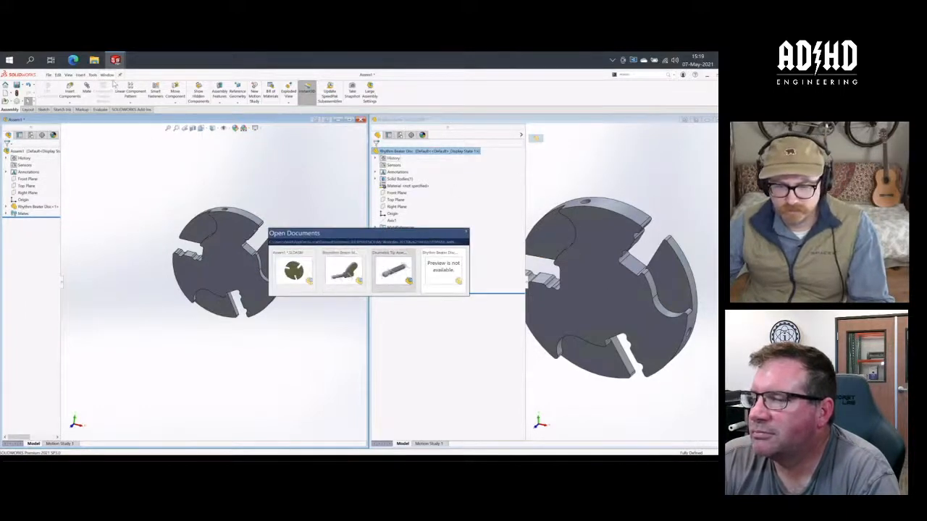
{"action": "key", "text": "ctrl+Tab"}
{"action": "key", "text": "ctrl+Tab"}
{"action": "key", "text": "ctrl+Tab"}
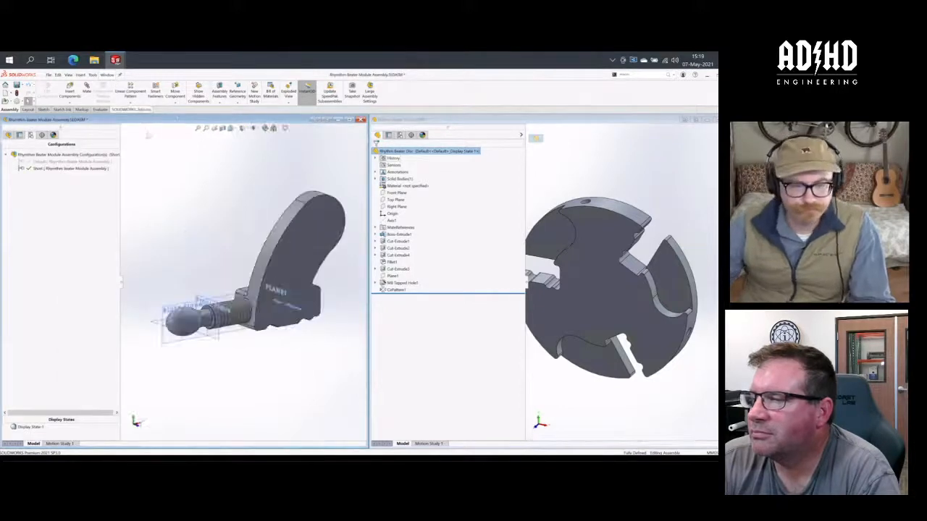
{"action": "left_click_drag", "start_coordinate": [177, 118], "coordinate": [480, 142]}
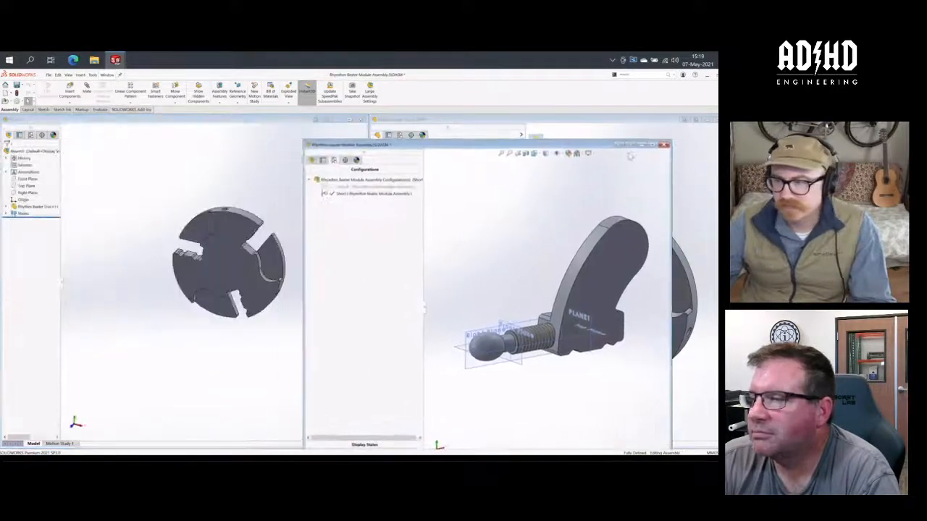
{"action": "left_click", "coordinate": [632, 146]}
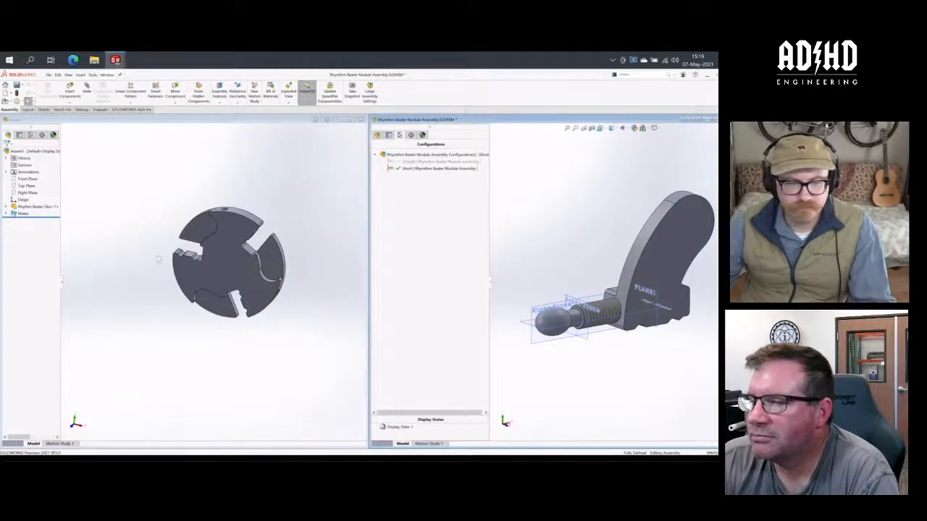
- Insert the Rhymthm Beater Module Assembly into Assem1, seated in a slot of the Rhythm Beater Disc by its mate references
{"action": "mouse_move", "coordinate": [161, 238]}
{"action": "middle_mouse_down"}
{"action": "mouse_move", "coordinate": [183, 207]}
{"action": "mouse_move", "coordinate": [194, 209]}
{"action": "mouse_move", "coordinate": [175, 236]}
{"action": "middle_mouse_up"}
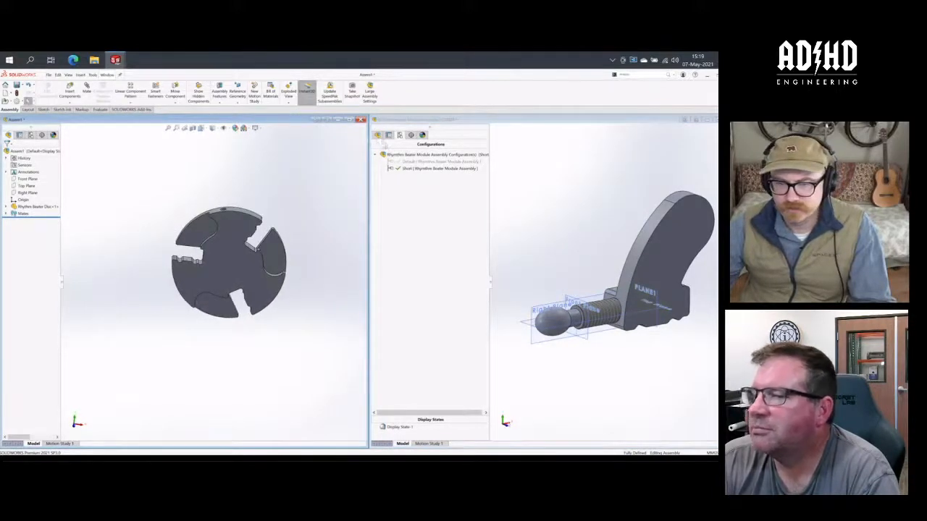
{"action": "left_click", "coordinate": [377, 136]}
{"action": "left_click_drag", "start_coordinate": [418, 151], "coordinate": [193, 240]}
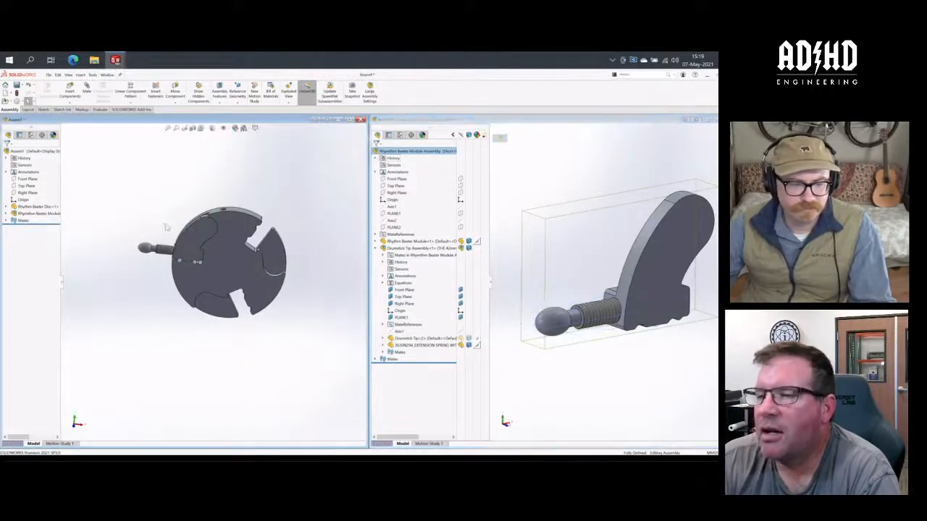
{"action": "middle_click_drag", "start_coordinate": [166, 230], "coordinate": [202, 246]}
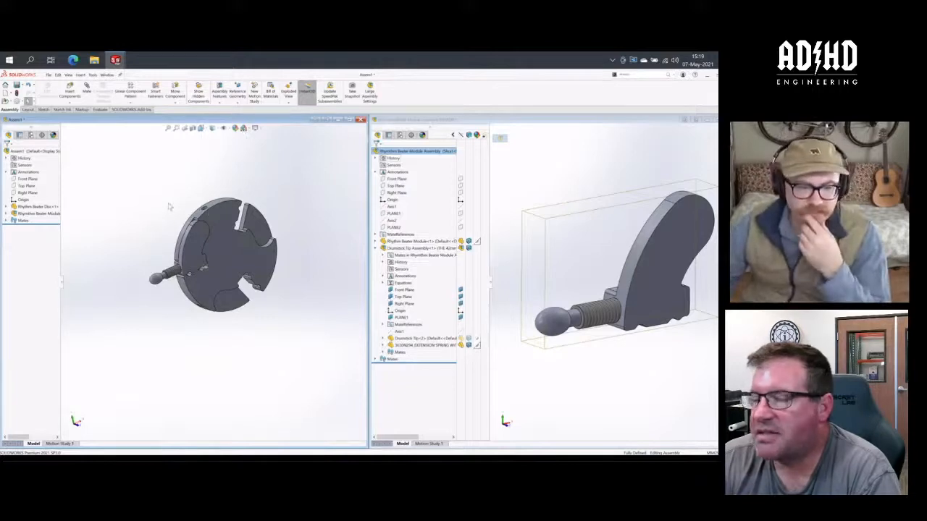
{"action": "middle_click_drag", "start_coordinate": [169, 207], "coordinate": [119, 235]}
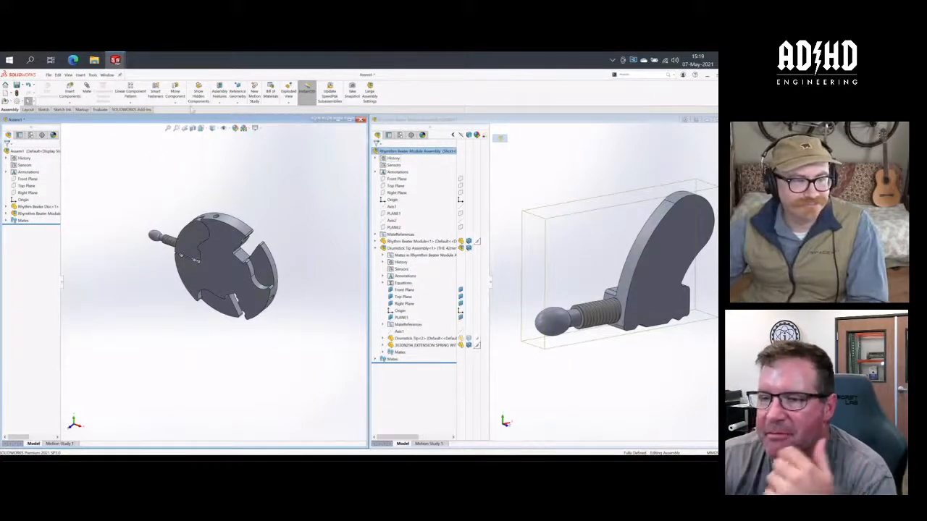
{"action": "left_click", "coordinate": [130, 103]}
{"action": "left_click", "coordinate": [137, 119]}
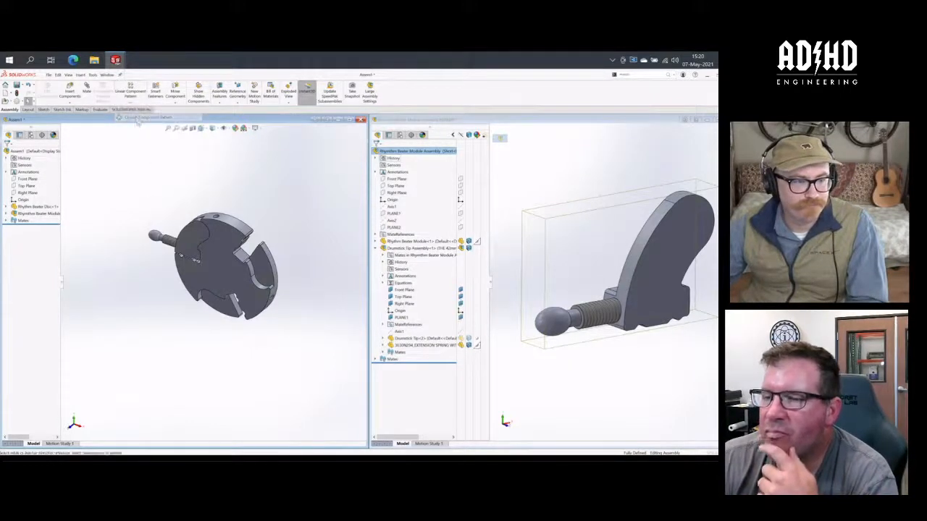
{"action": "left_click", "coordinate": [41, 171]}
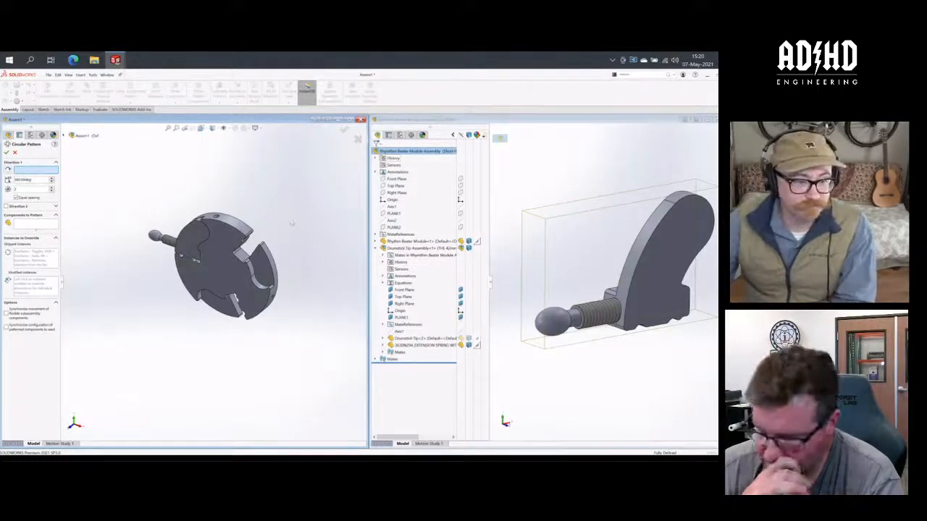
{"action": "left_click", "coordinate": [243, 232]}
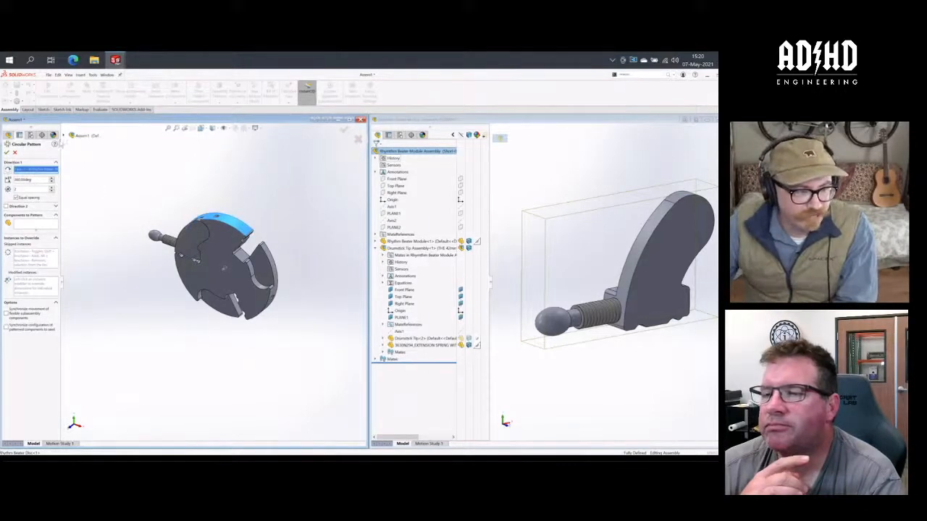
{"action": "left_click", "coordinate": [66, 139]}
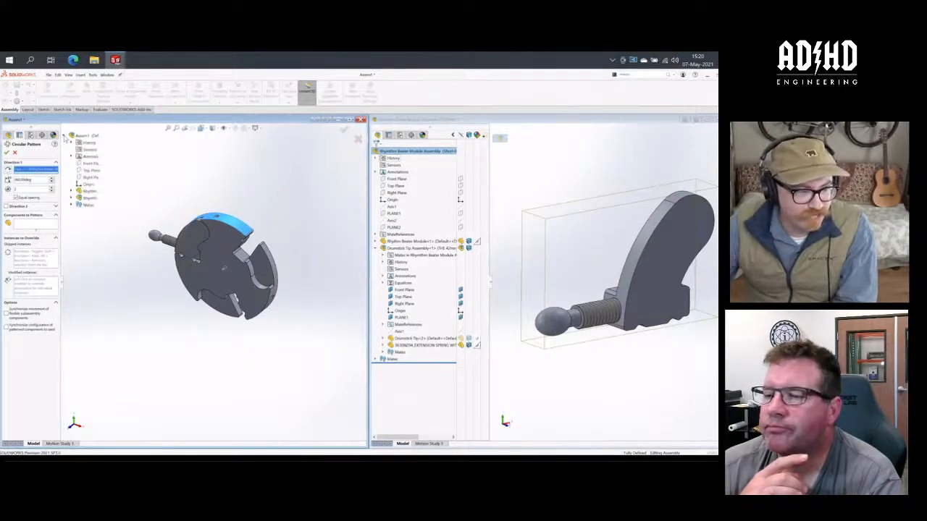
{"action": "left_click", "coordinate": [64, 137]}
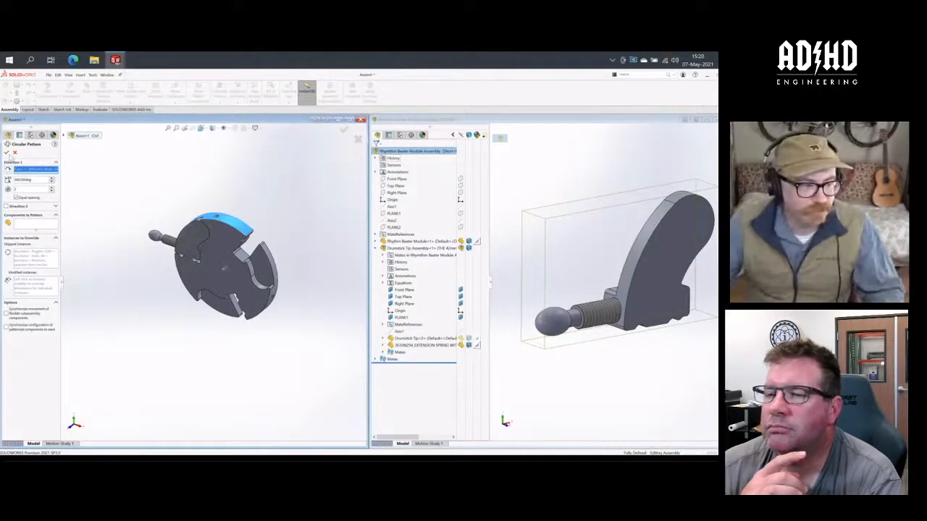
{"action": "left_click", "coordinate": [16, 151]}
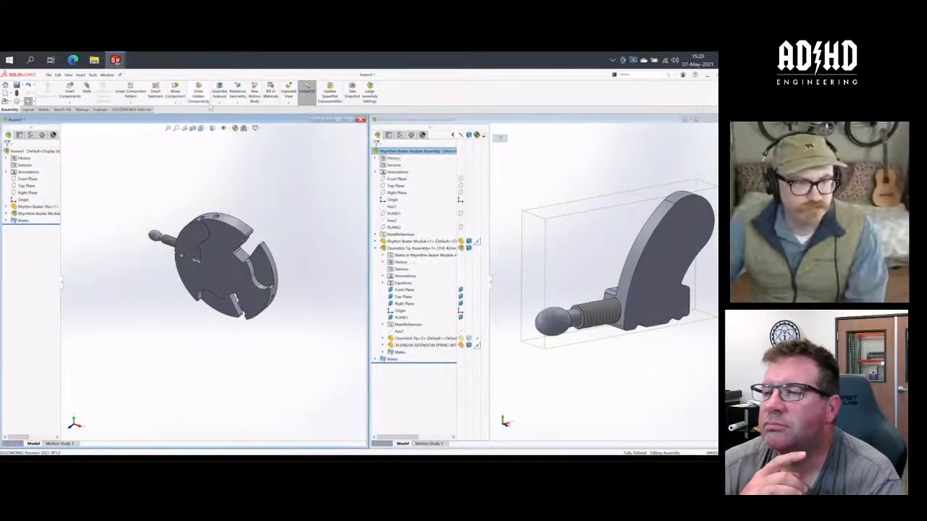
- Create a reference axis in Assem1 at the intersection of the Top Plane and the Right Plane
{"action": "left_click", "coordinate": [238, 103]}
{"action": "left_click", "coordinate": [239, 121]}
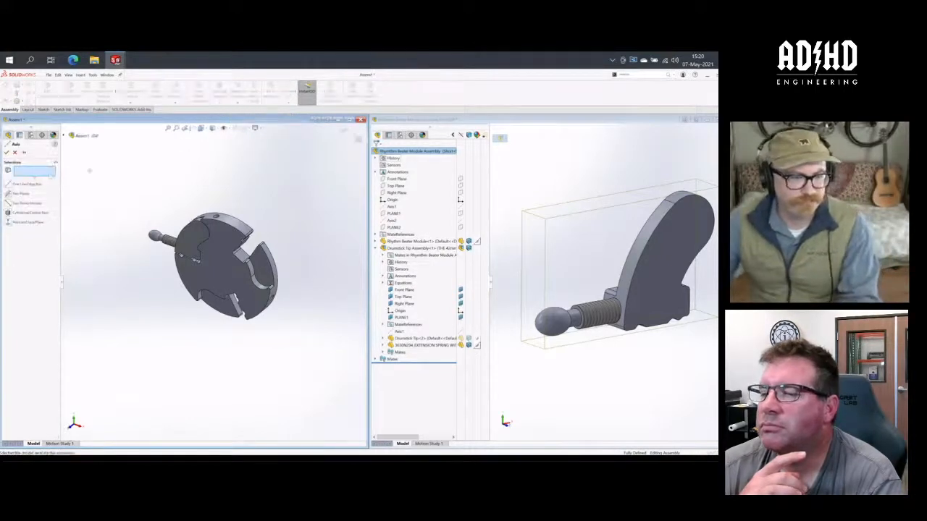
{"action": "left_click", "coordinate": [63, 136]}
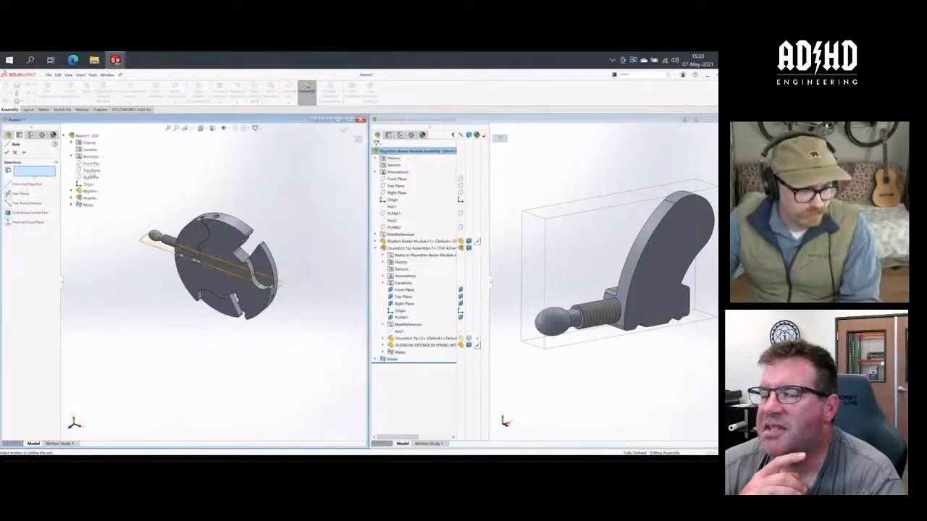
{"action": "left_click", "coordinate": [91, 171]}
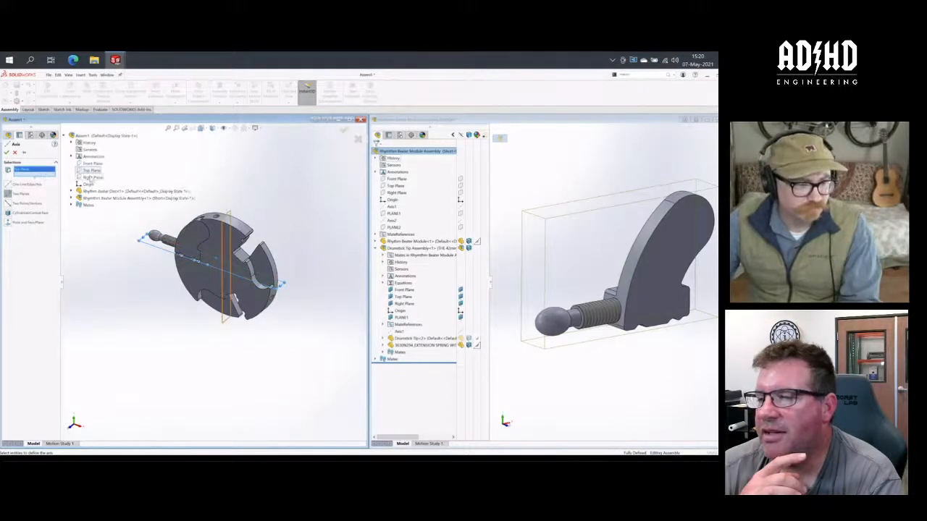
{"action": "left_click", "coordinate": [91, 177]}
{"action": "left_click", "coordinate": [7, 152]}
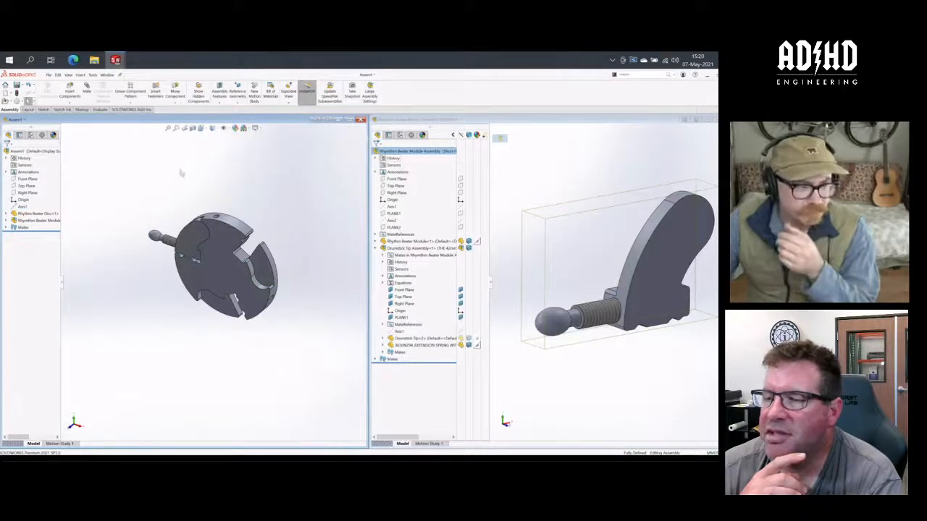
{"action": "left_click", "coordinate": [227, 129]}
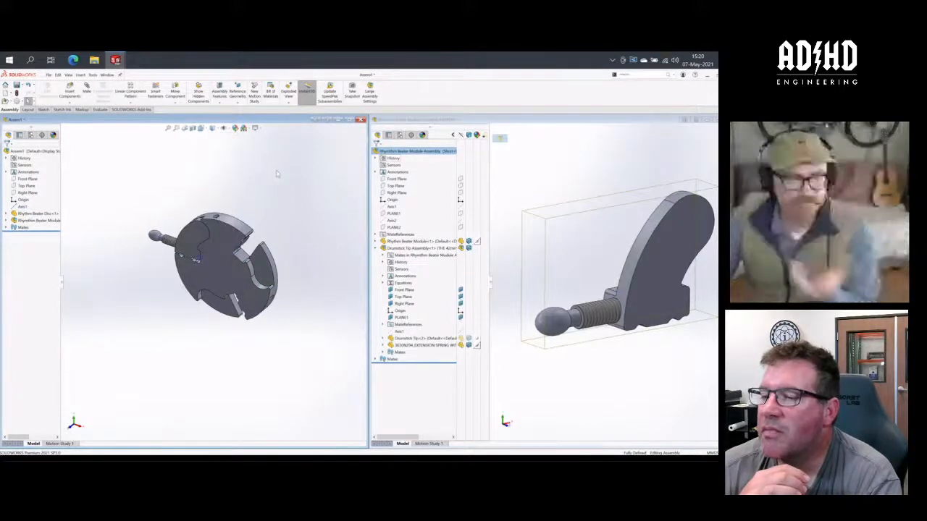
{"action": "left_click", "coordinate": [228, 129]}
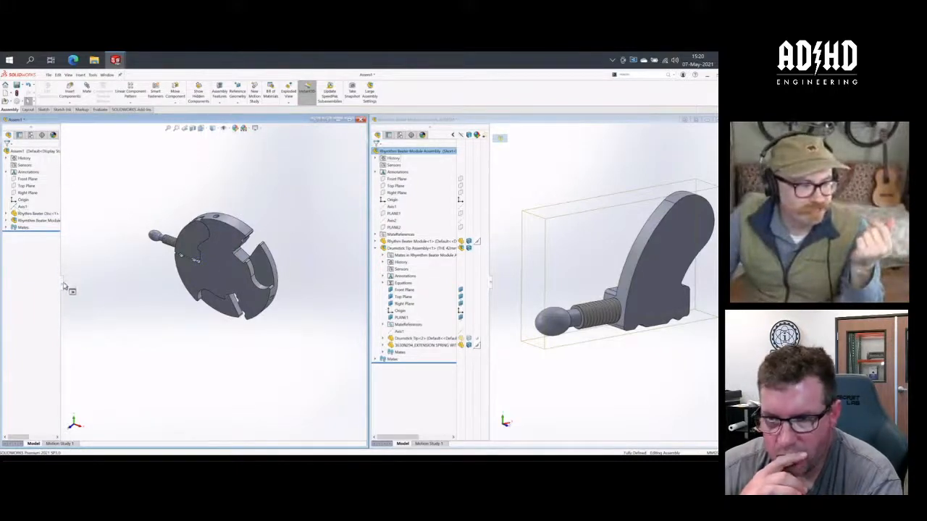
- Widen Assem1's feature tree and circular-pattern the Rhymthm Beater Module Assembly about Axis1 with three equally spaced instances over 360 degrees
{"action": "left_click_drag", "start_coordinate": [62, 286], "coordinate": [121, 282]}
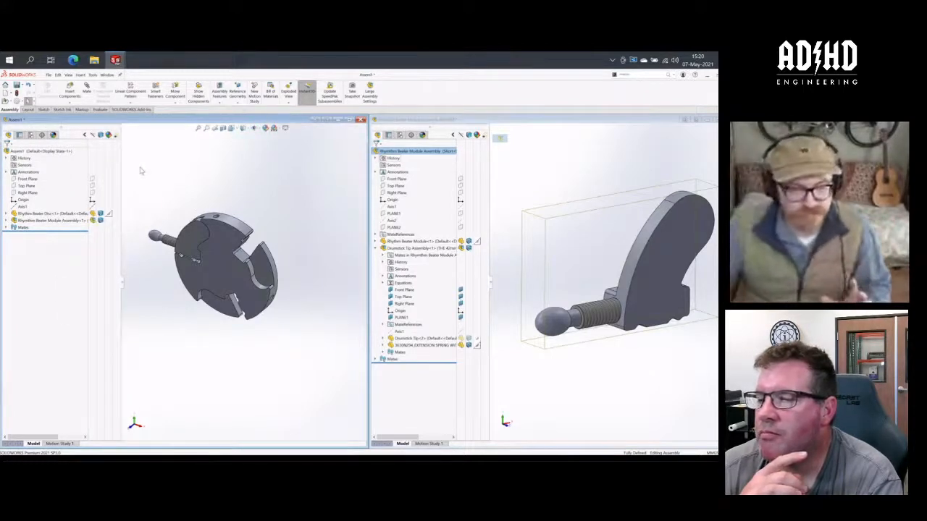
{"action": "scroll", "coordinate": [172, 244], "scroll_direction": "up", "scroll_amount": 1}
{"action": "scroll", "coordinate": [181, 259], "scroll_direction": "down", "scroll_amount": 1}
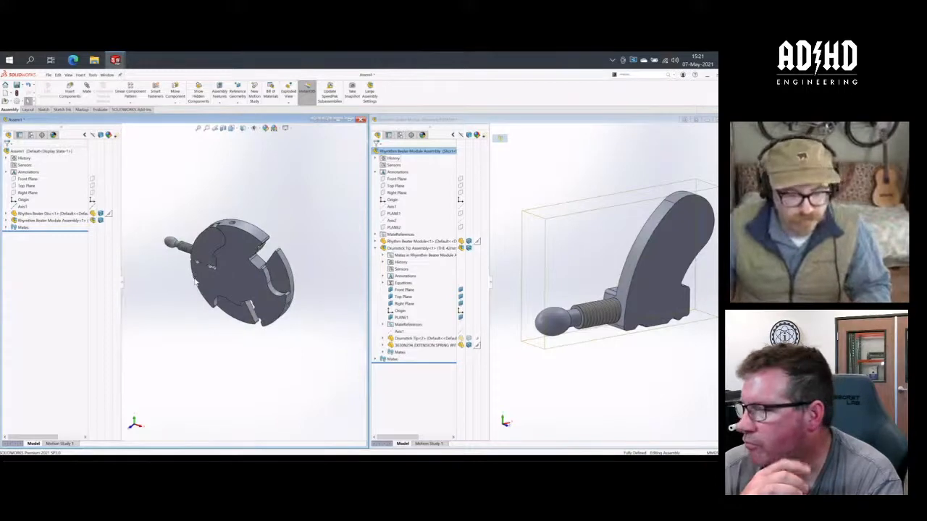
{"action": "scroll", "coordinate": [196, 281], "scroll_direction": "down", "scroll_amount": 1}
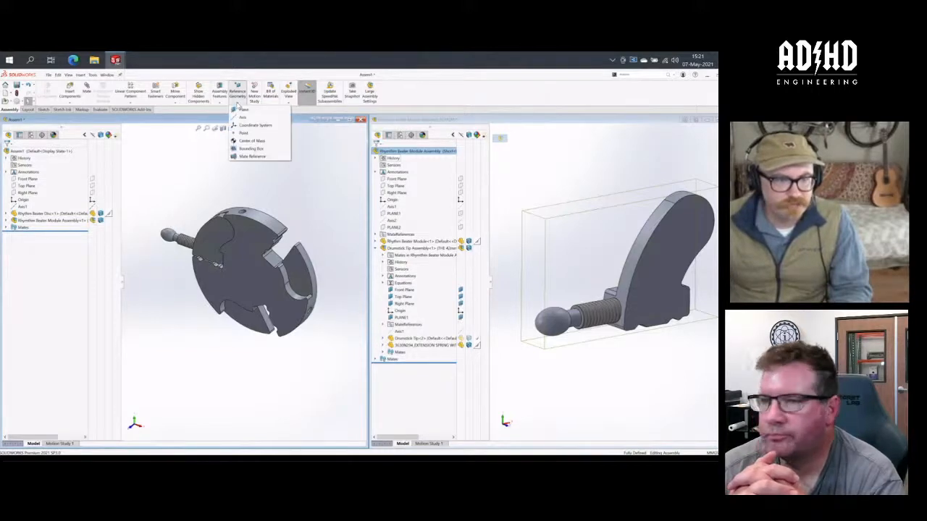
{"action": "left_click", "coordinate": [135, 99]}
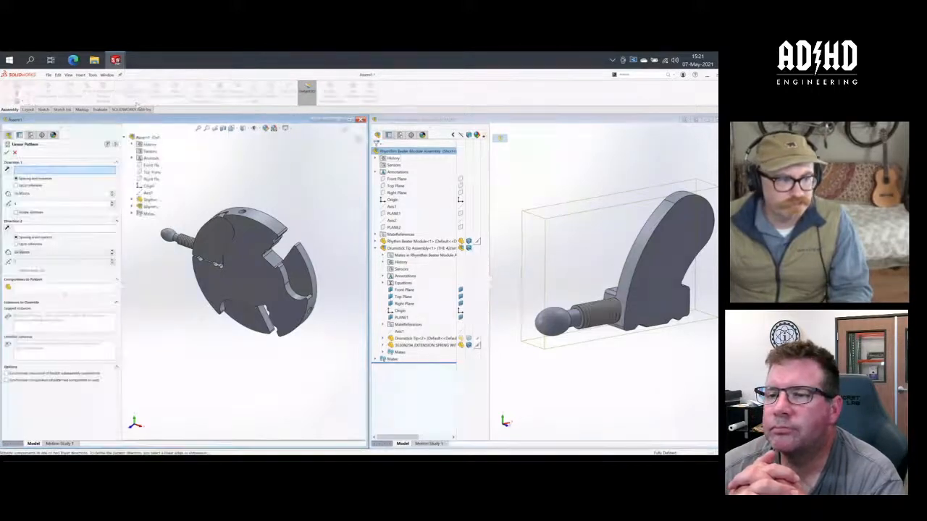
{"action": "left_click", "coordinate": [14, 152]}
{"action": "left_click", "coordinate": [133, 105]}
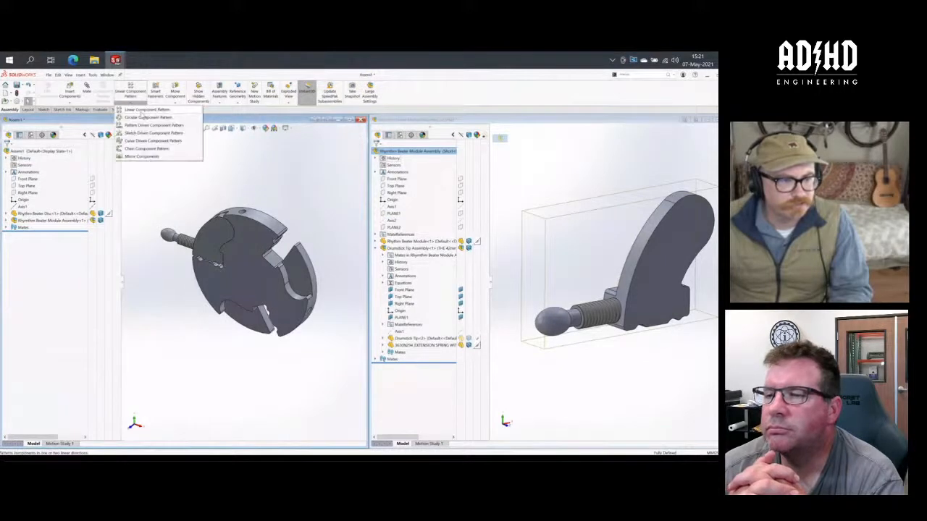
{"action": "left_click", "coordinate": [143, 117]}
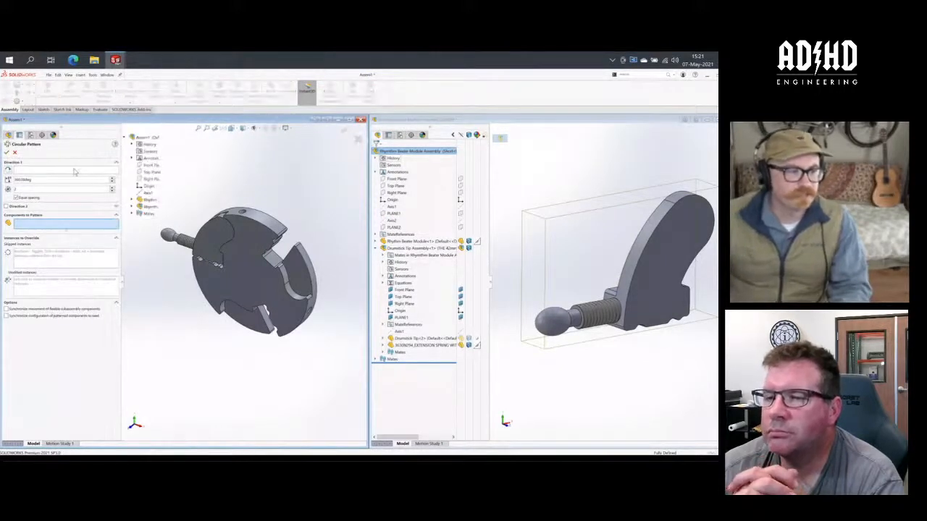
{"action": "left_click", "coordinate": [91, 171]}
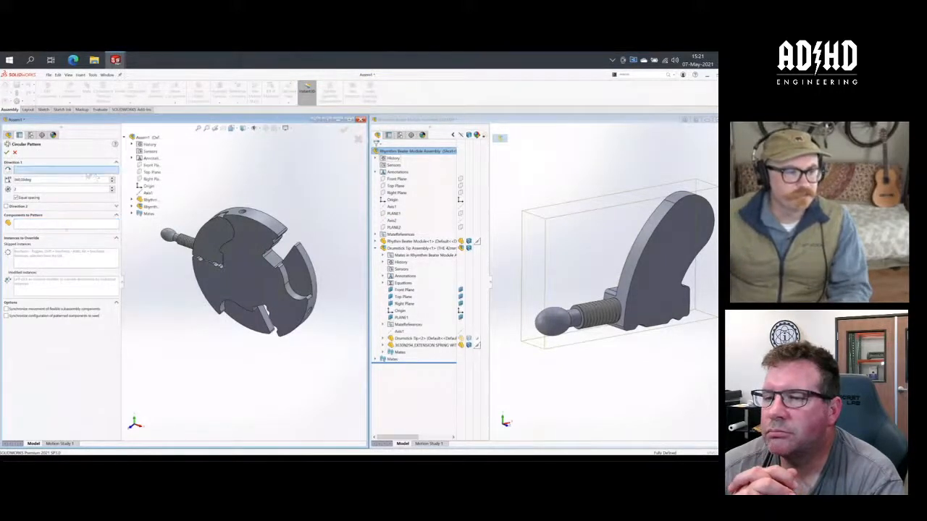
{"action": "left_click", "coordinate": [149, 193]}
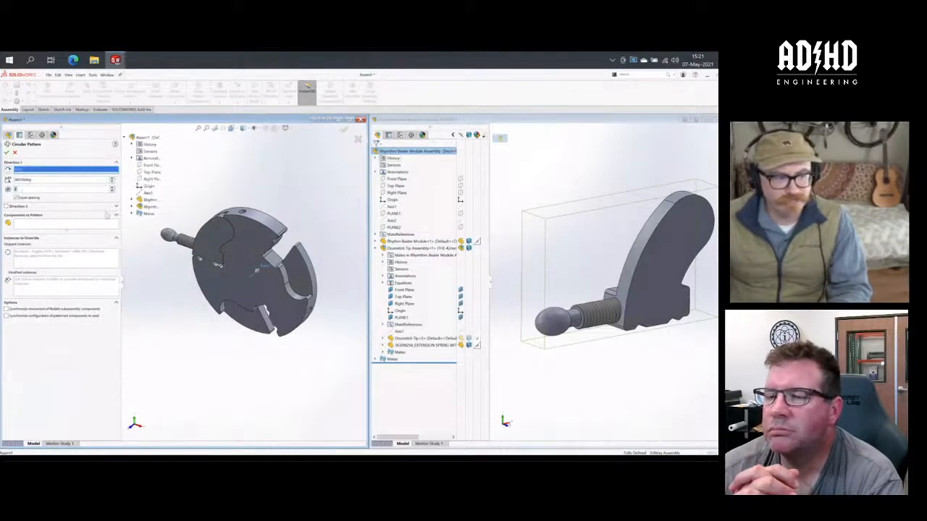
{"action": "left_click", "coordinate": [55, 223]}
{"action": "left_click", "coordinate": [152, 206]}
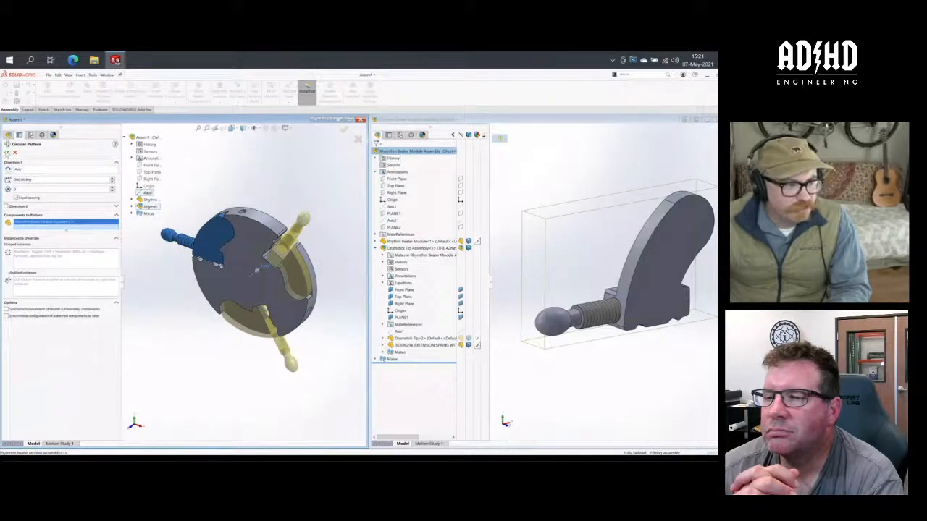
{"action": "left_click", "coordinate": [7, 152]}
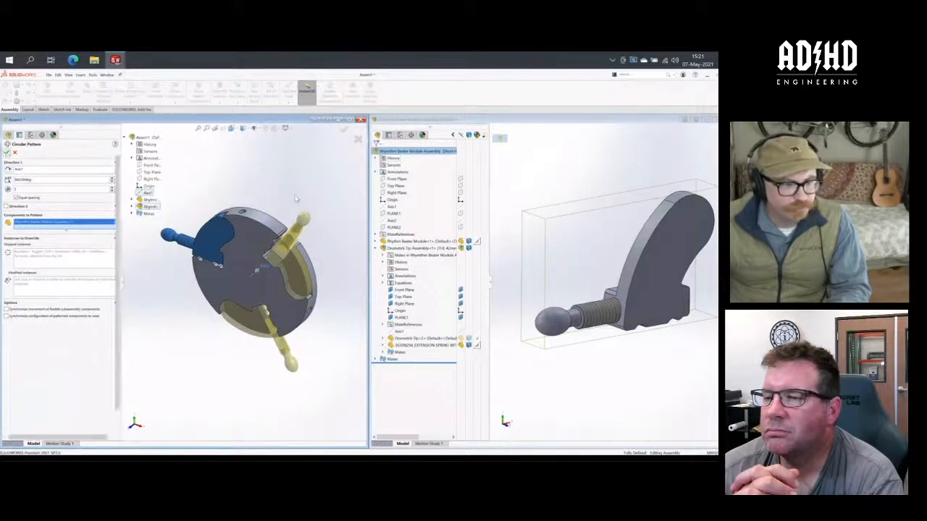
{"action": "left_click", "coordinate": [178, 190]}
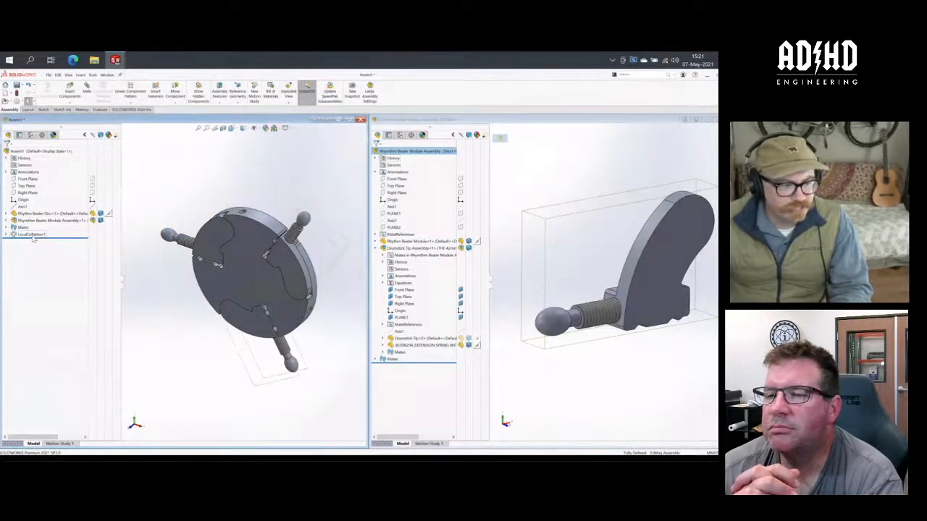
{"action": "left_click", "coordinate": [32, 234]}
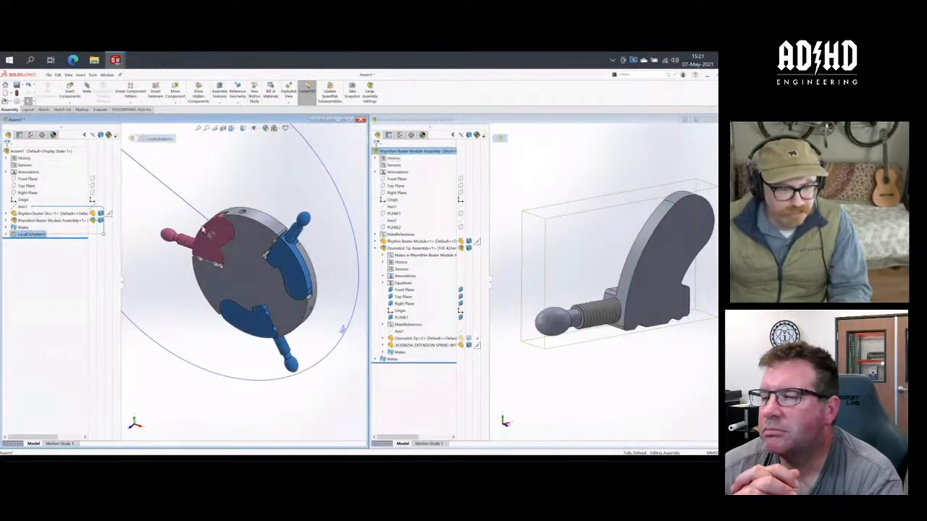
{"action": "middle_click_drag", "start_coordinate": [205, 227], "coordinate": [207, 230]}
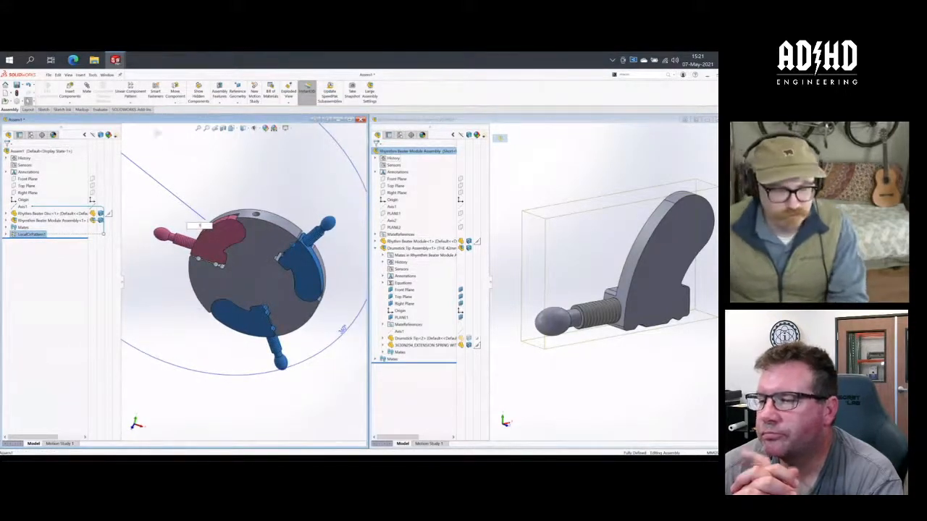
{"action": "left_click", "coordinate": [204, 186]}
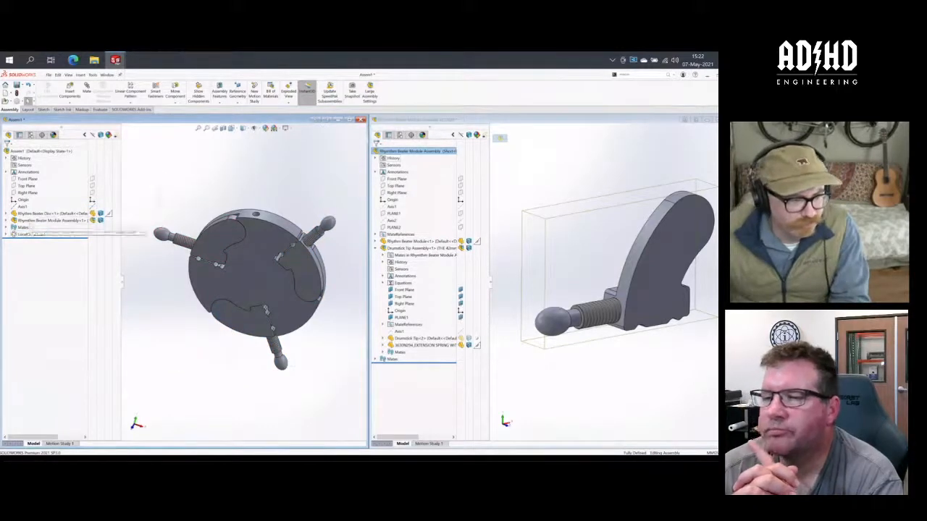
- Link the component pattern's instance count to a new global variable named MODULES and review it in the equations list
{"action": "left_click", "coordinate": [31, 234]}
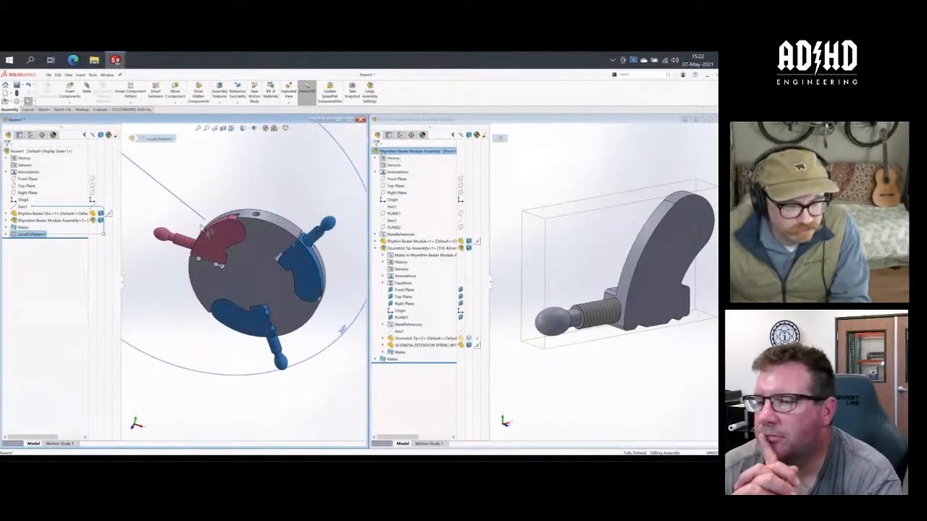
{"action": "double_click", "coordinate": [202, 228]}
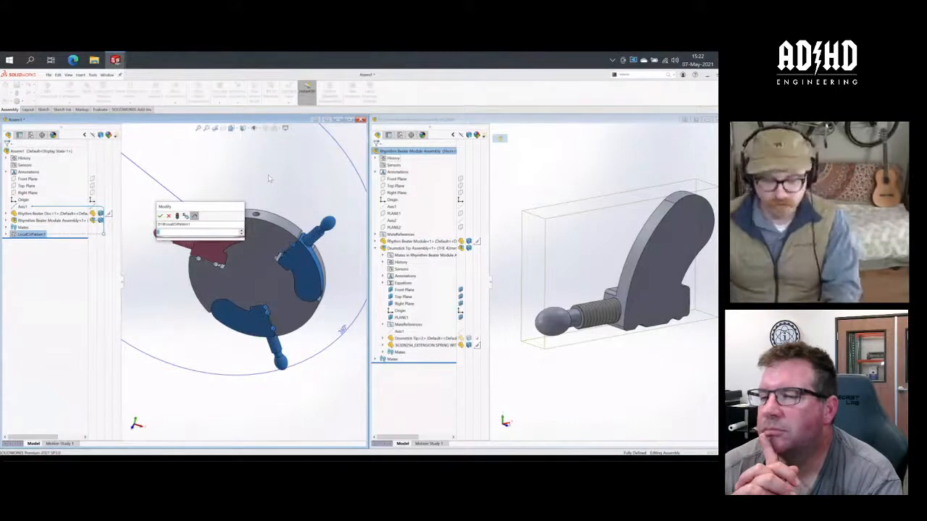
{"action": "type", "text": "="}
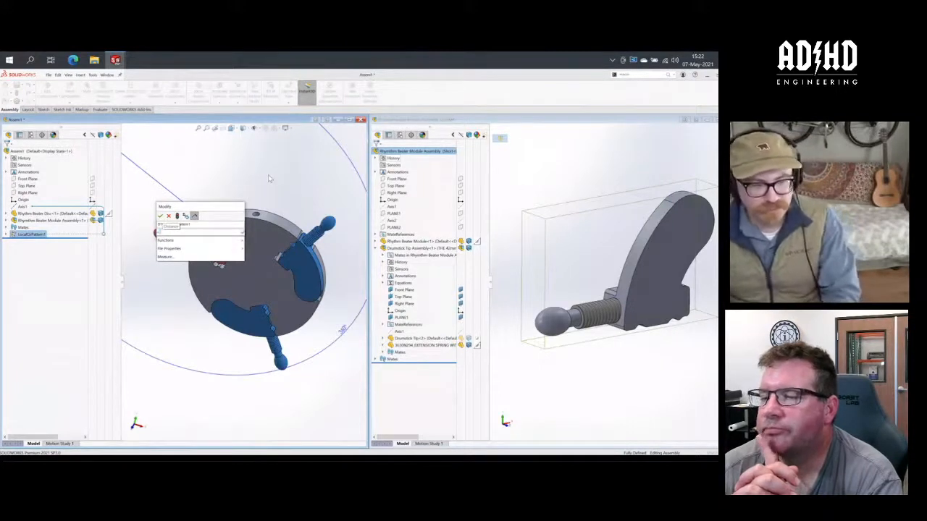
{"action": "type", "text": "in"}
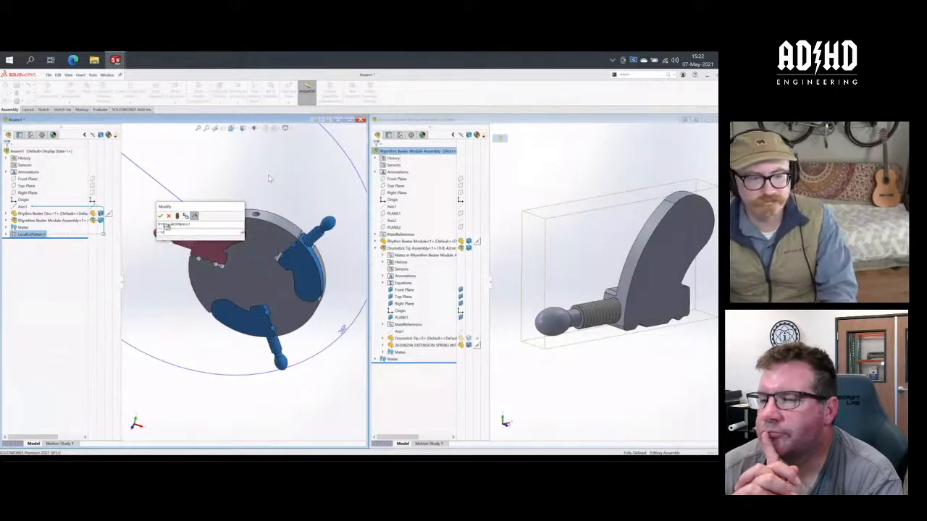
{"action": "type", "text": "stances"}
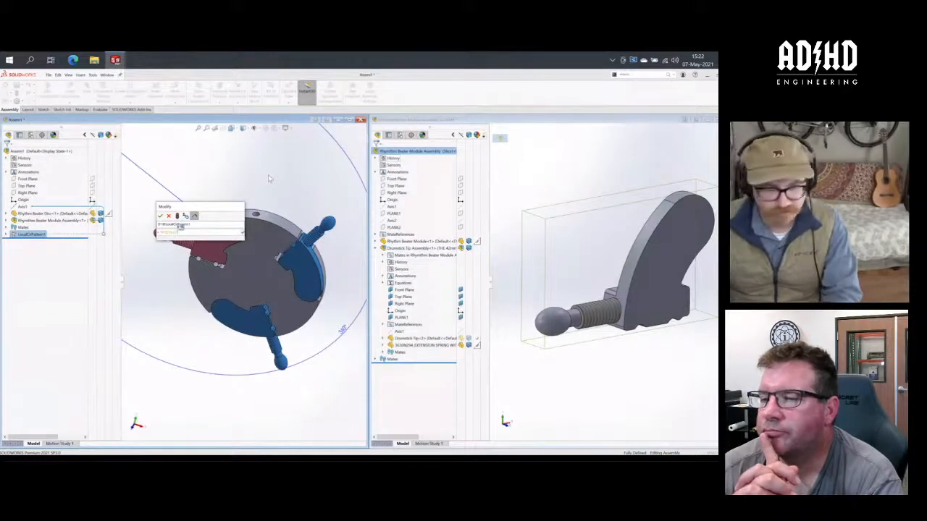
{"action": "key", "text": "Return"}
{"action": "key", "text": "Return"}
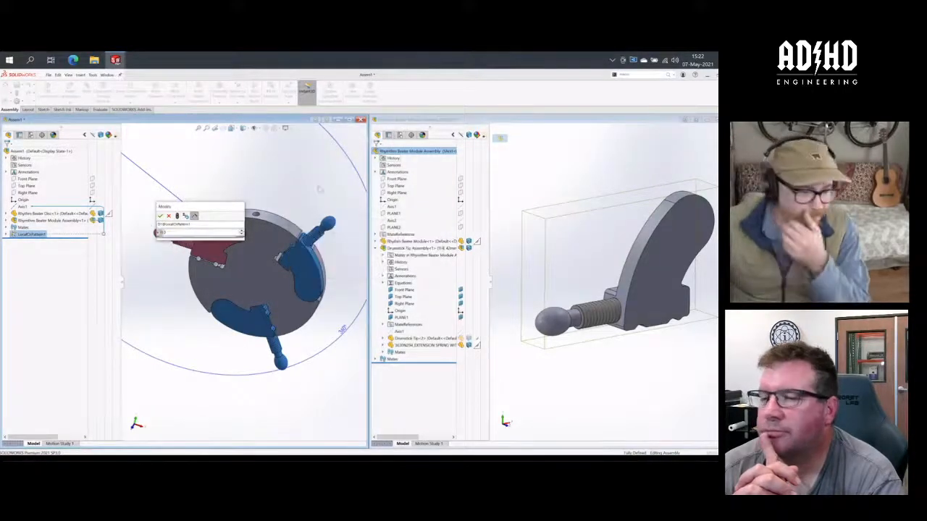
{"action": "left_click", "coordinate": [160, 215]}
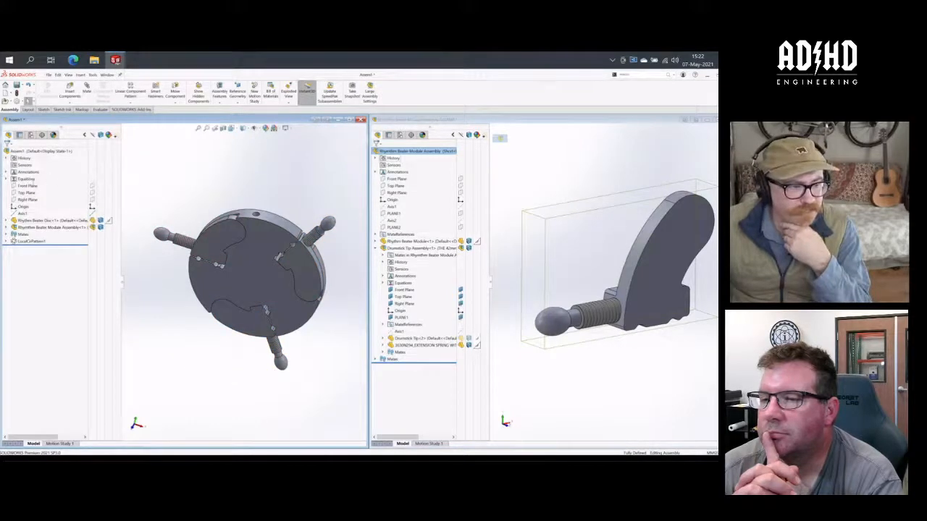
{"action": "double_click", "coordinate": [25, 179]}
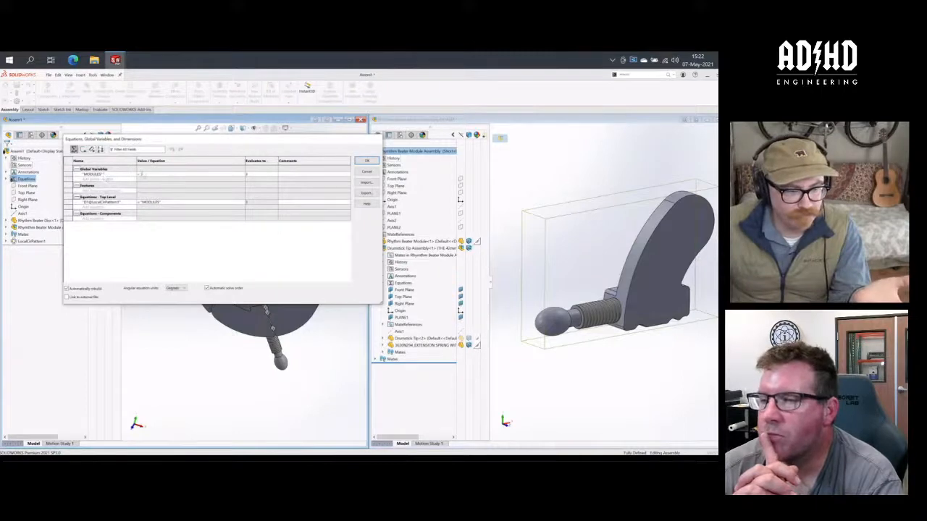
{"action": "left_click", "coordinate": [367, 160]}
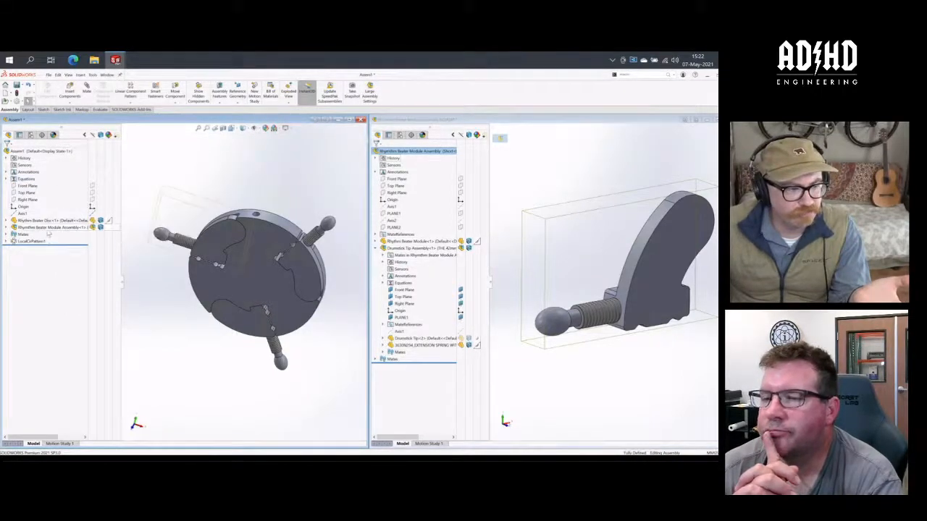
- Save Assem1 and start editing the Rhythm Beater Disc in the context of the assembly
{"action": "left_click", "coordinate": [13, 220]}
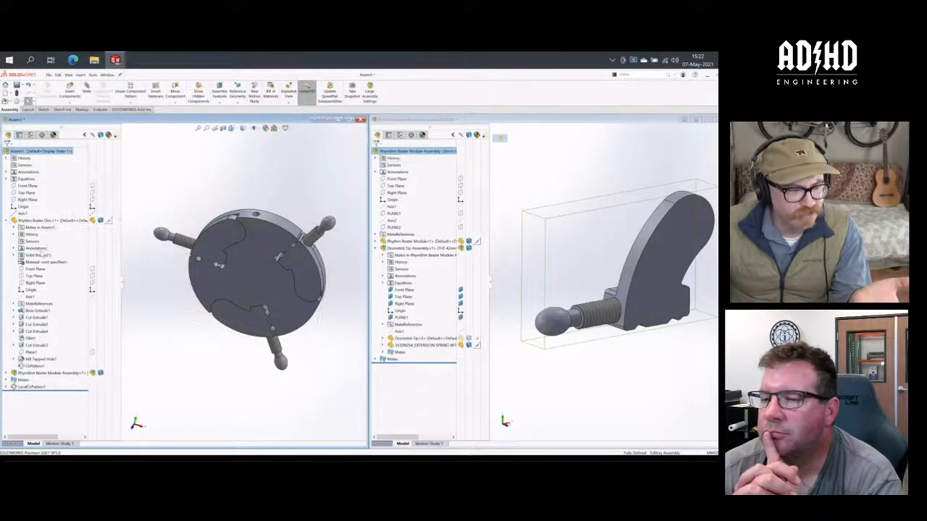
{"action": "left_click", "coordinate": [43, 220]}
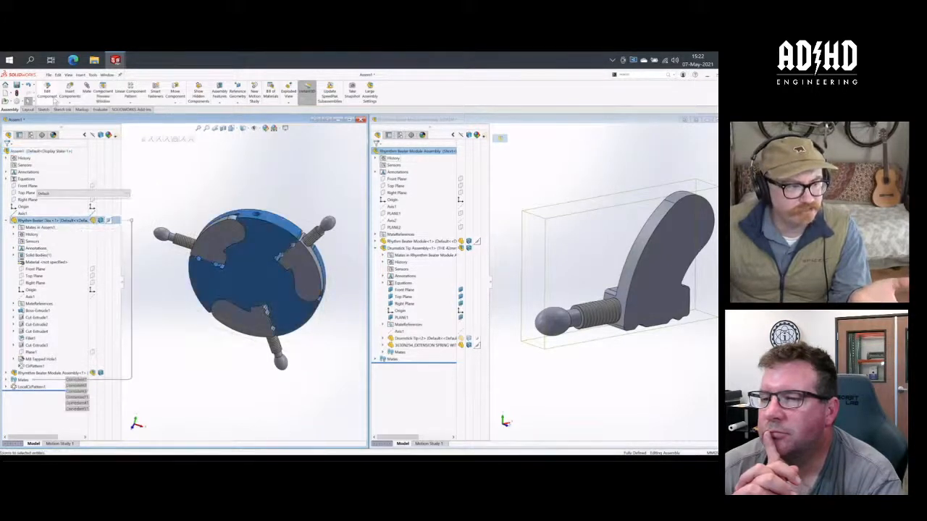
{"action": "left_click", "coordinate": [52, 97]}
{"action": "left_click", "coordinate": [375, 276]}
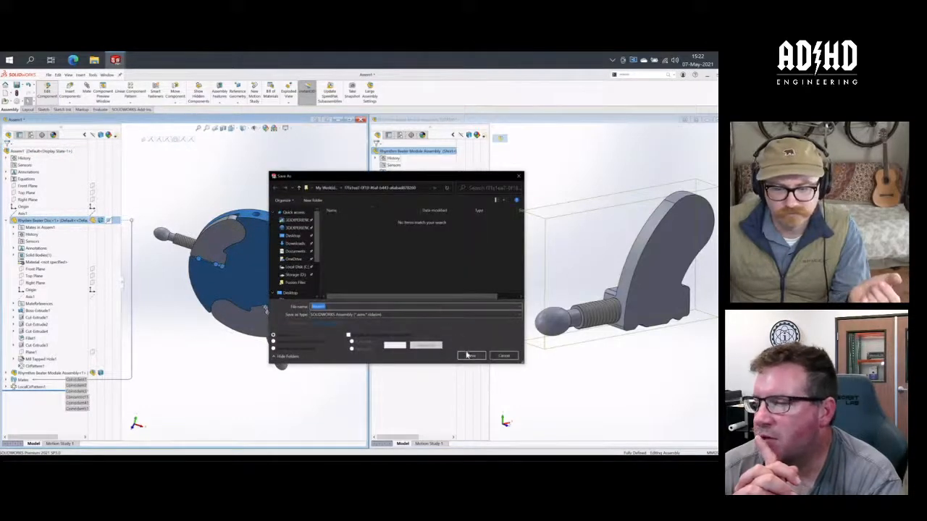
{"action": "left_click", "coordinate": [471, 356]}
{"action": "left_click", "coordinate": [391, 278]}
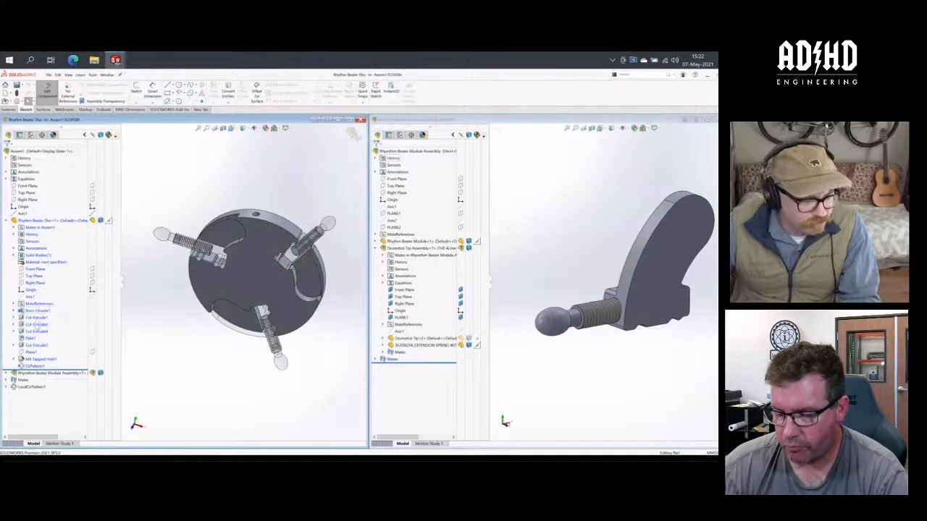
- Link the instance count of the Rhythm Beater Disc's circular pattern to the assembly's MODULES global variable
{"action": "left_click", "coordinate": [33, 366]}
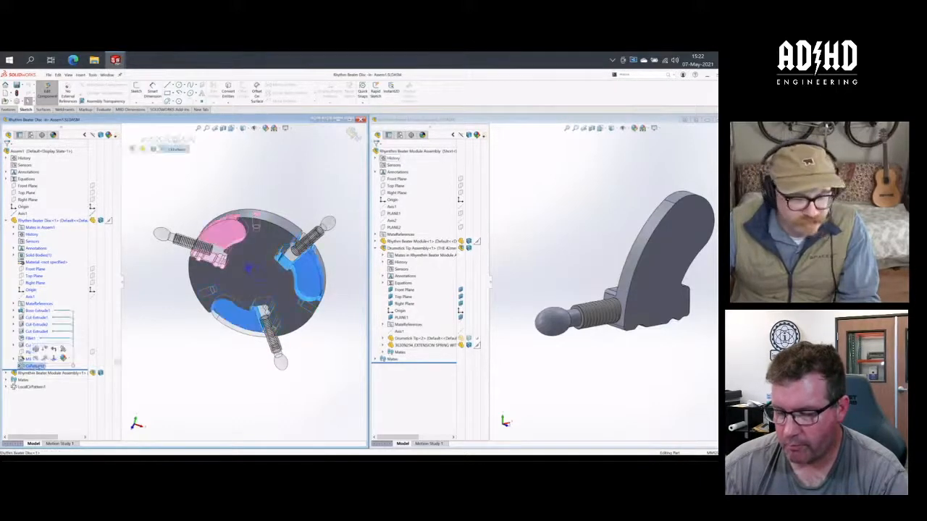
{"action": "double_click", "coordinate": [262, 281]}
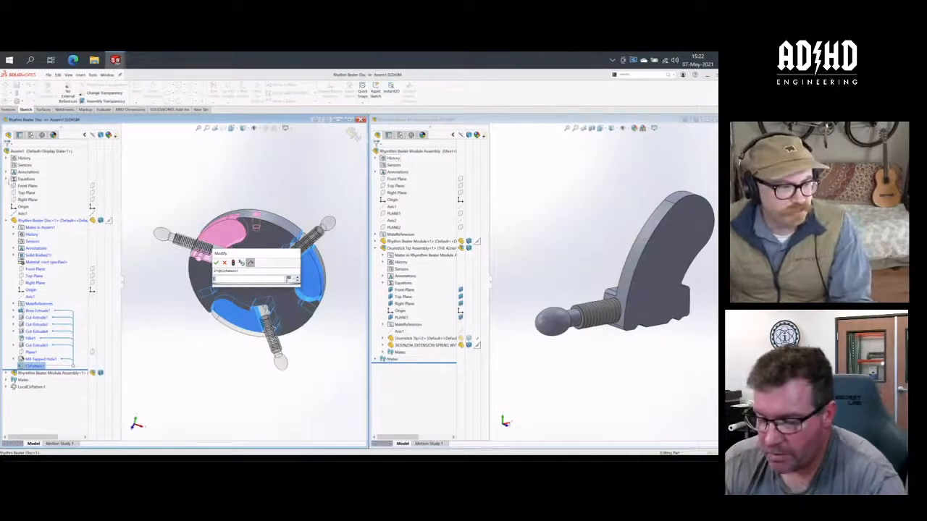
{"action": "left_click", "coordinate": [8, 179]}
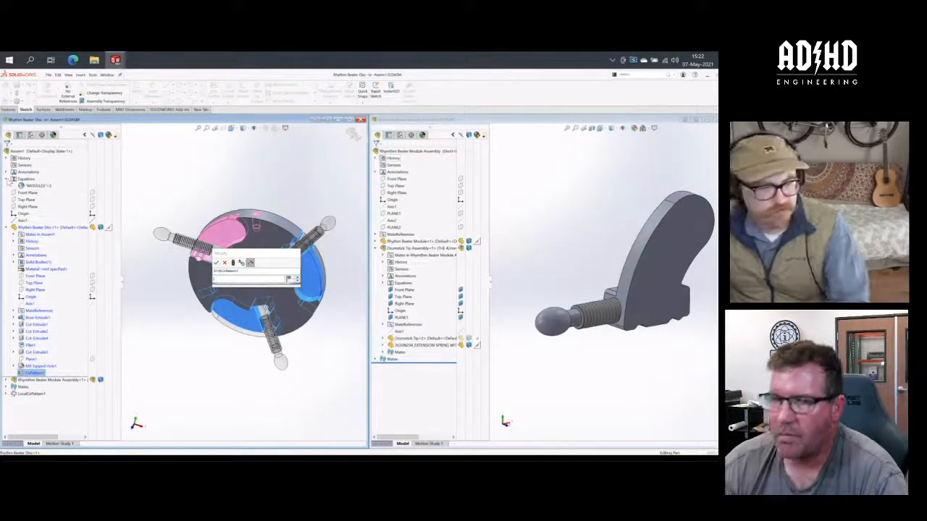
{"action": "left_click", "coordinate": [42, 186]}
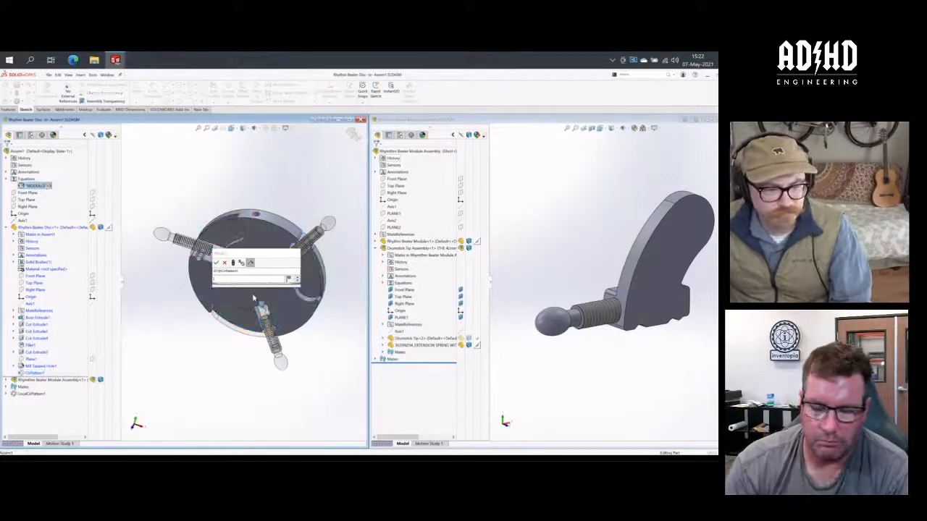
{"action": "left_click", "coordinate": [232, 281]}
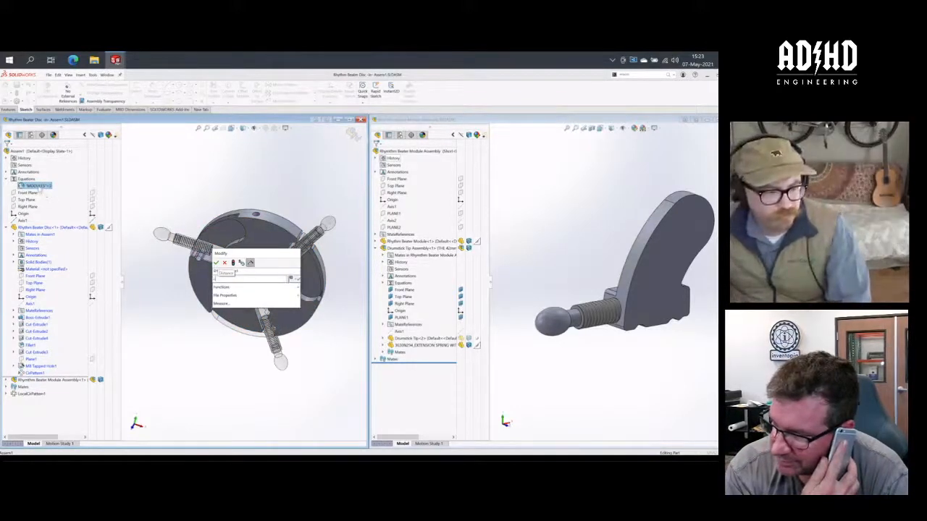
{"action": "left_click", "coordinate": [39, 186]}
{"action": "left_click", "coordinate": [217, 263]}
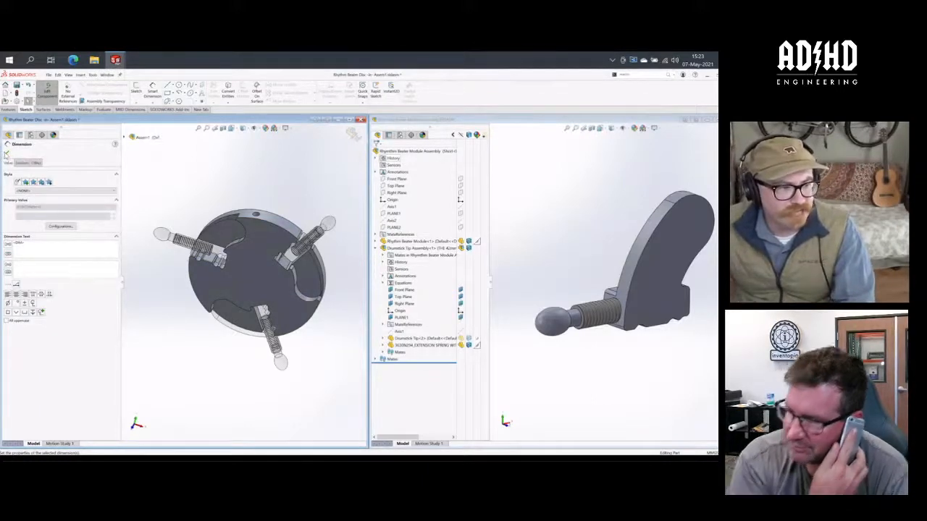
{"action": "left_click", "coordinate": [7, 154]}
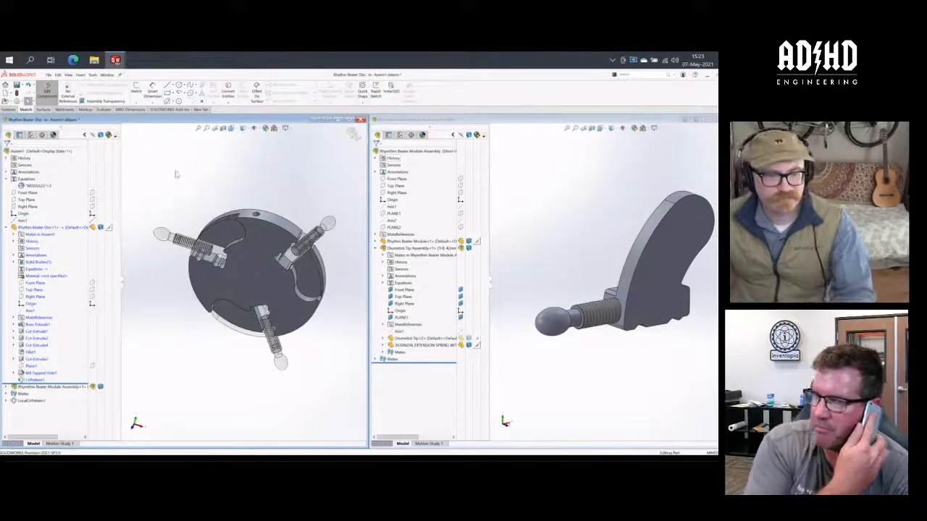
- Collapse the equations and disc entries in Assem1's feature tree and finish editing the disc in context
{"action": "left_click", "coordinate": [8, 179]}
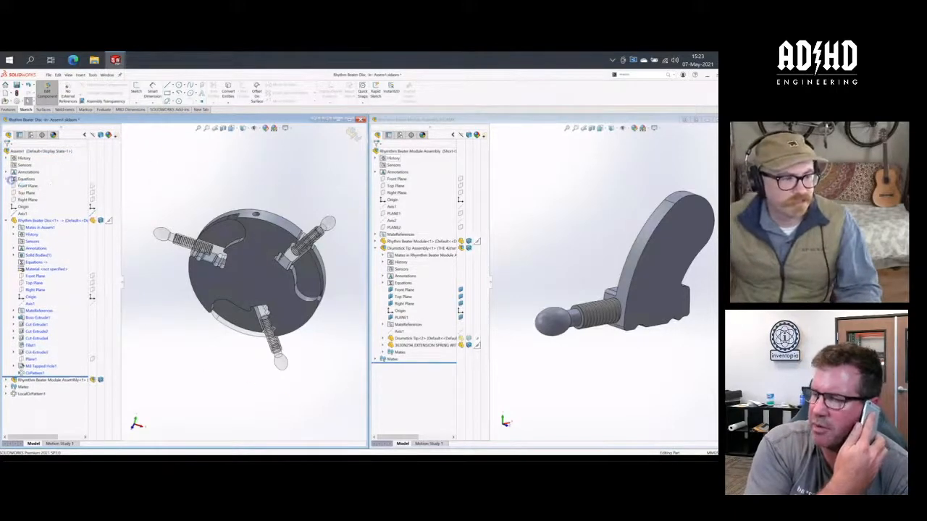
{"action": "left_click", "coordinate": [6, 220]}
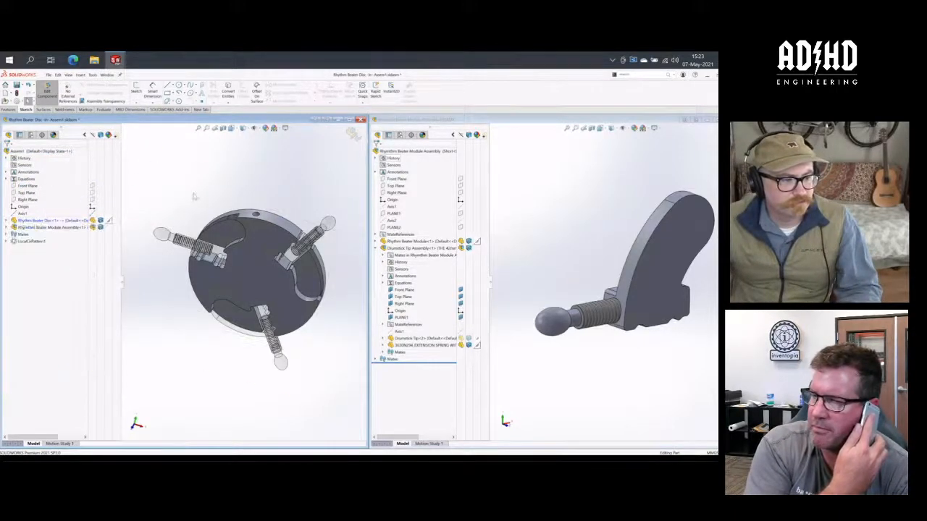
{"action": "left_click", "coordinate": [31, 138]}
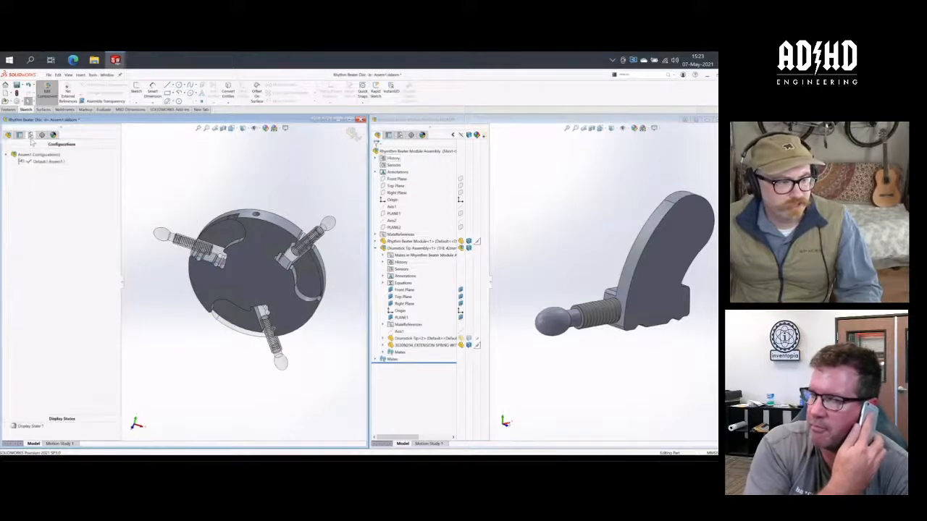
{"action": "left_click", "coordinate": [9, 136]}
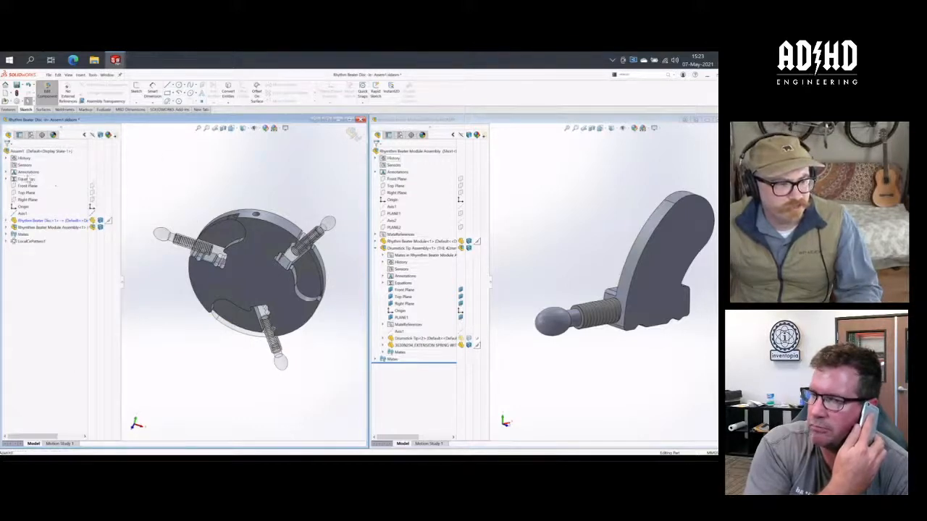
{"action": "right_click", "coordinate": [34, 180]}
{"action": "left_click", "coordinate": [268, 176]}
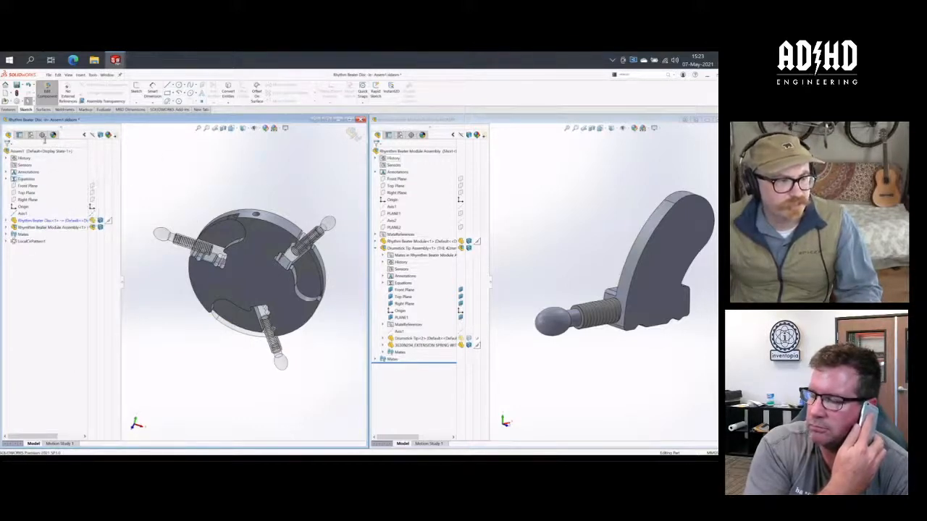
{"action": "left_click", "coordinate": [47, 90]}
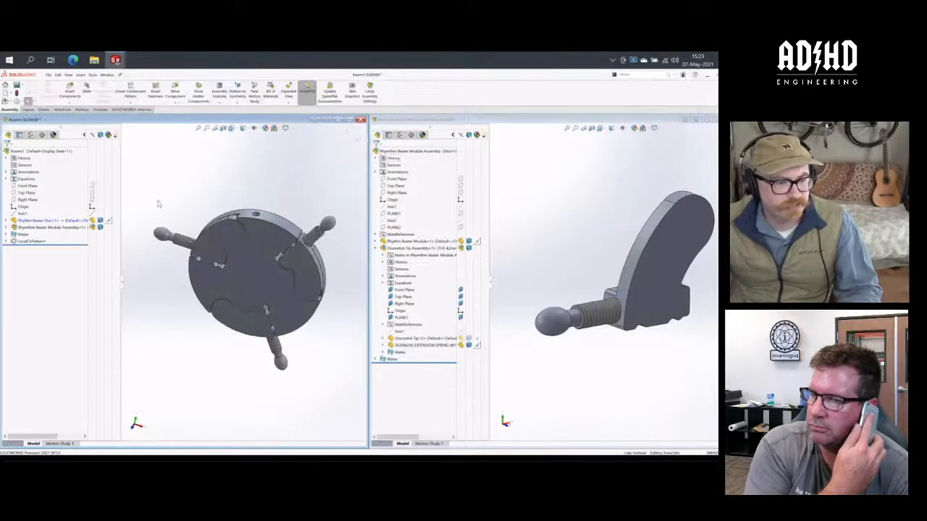
- Set the MODULES global variable to 4 in Assem1's equations and rebuild the assembly
{"action": "right_click", "coordinate": [28, 184]}
{"action": "left_click", "coordinate": [55, 185]}
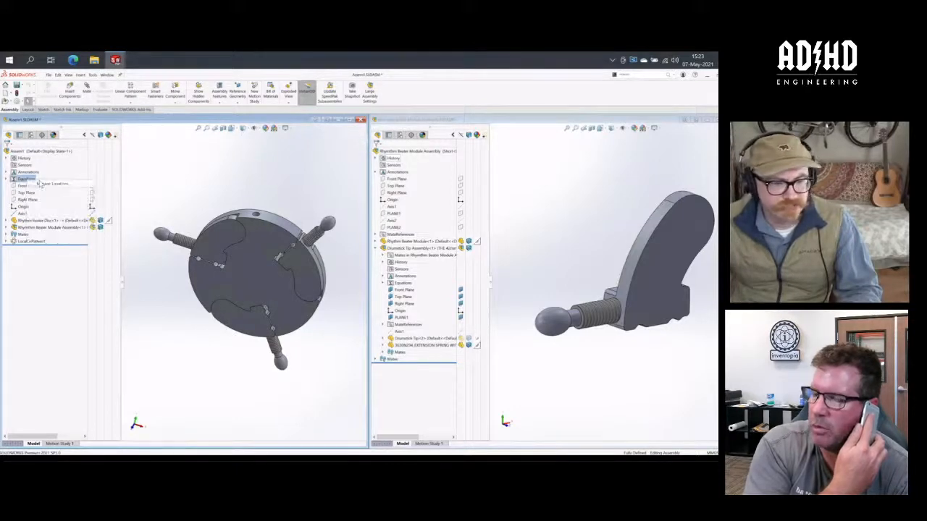
{"action": "left_click_drag", "start_coordinate": [244, 143], "coordinate": [214, 338]}
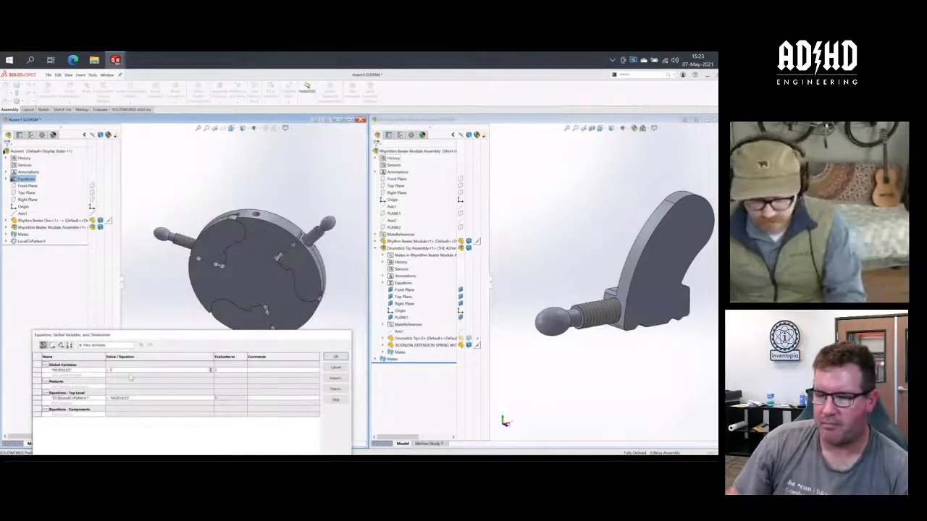
{"action": "key", "text": "BackSpace"}
{"action": "type", "text": "2"}
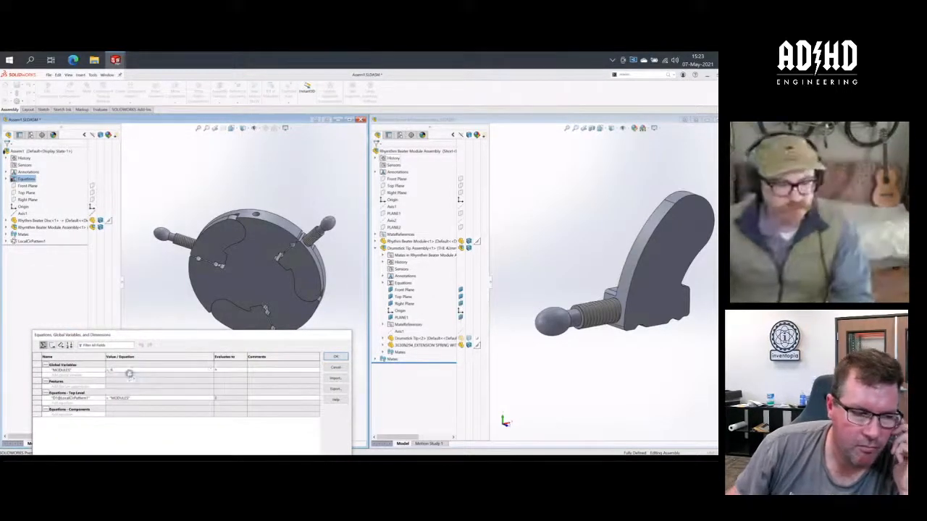
{"action": "key", "text": "Return"}
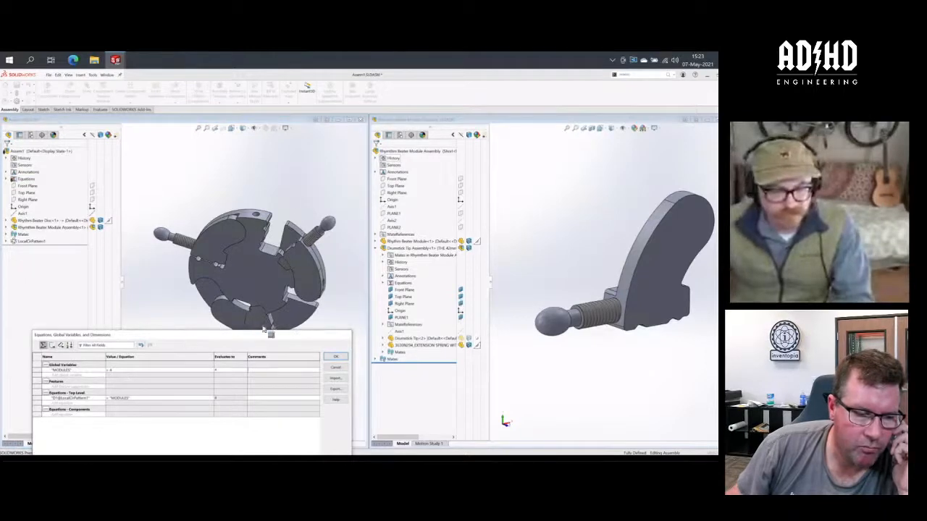
{"action": "middle_click_drag", "start_coordinate": [160, 250], "coordinate": [274, 324]}
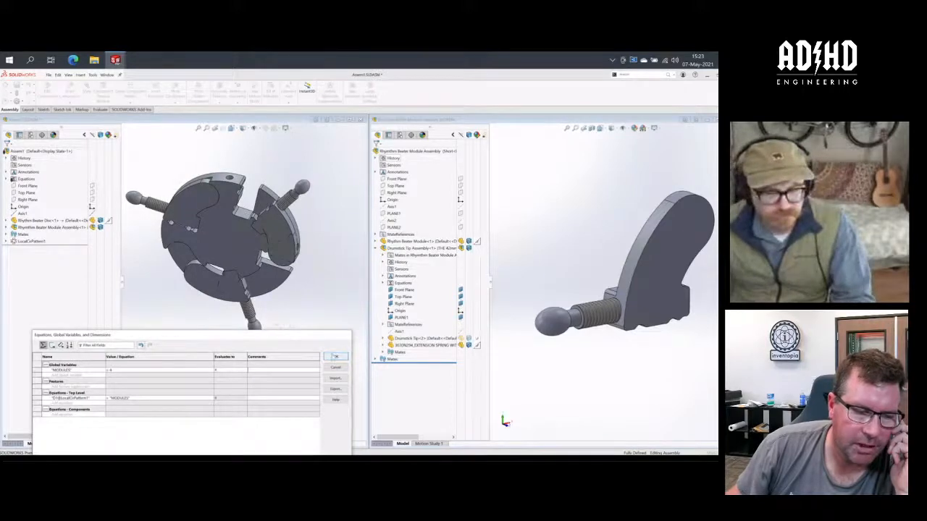
{"action": "left_click", "coordinate": [335, 357]}
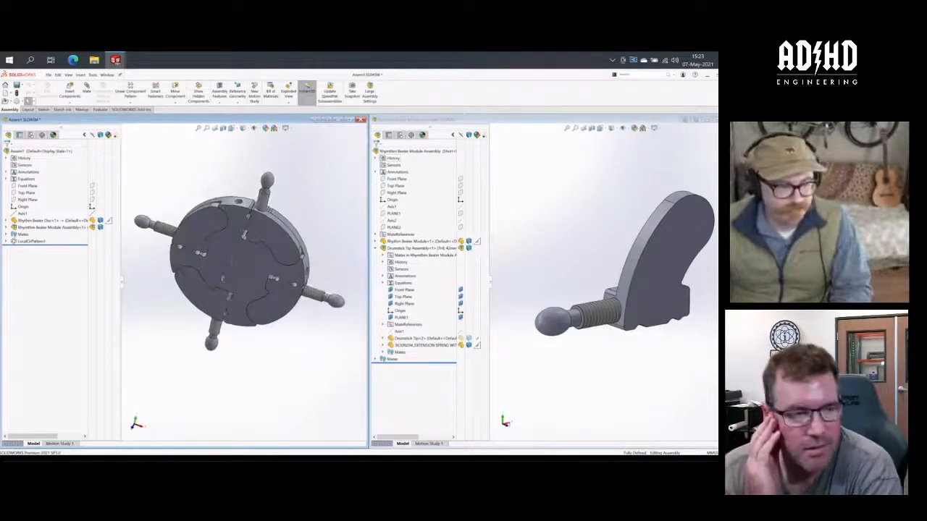
- Add a configuration named Three to Assem1
{"action": "middle_click_drag", "start_coordinate": [263, 267], "coordinate": [230, 261]}
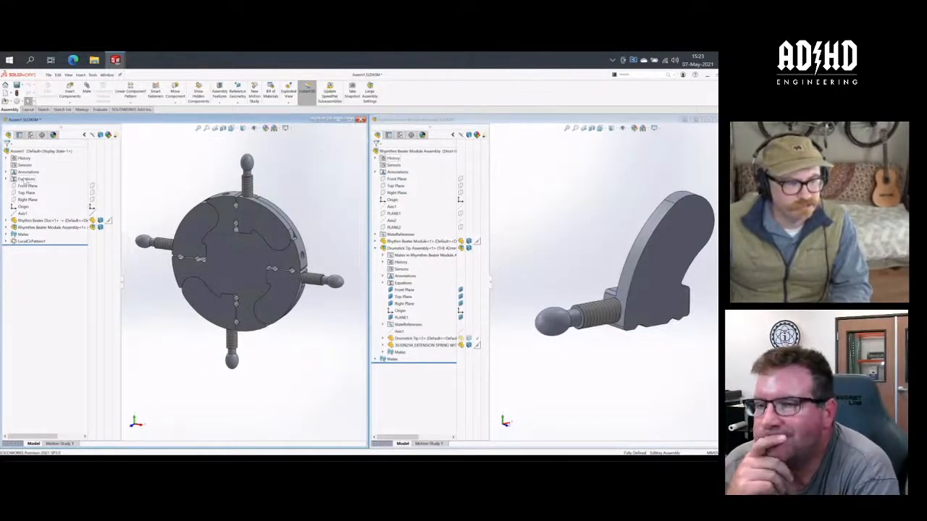
{"action": "left_click", "coordinate": [31, 135]}
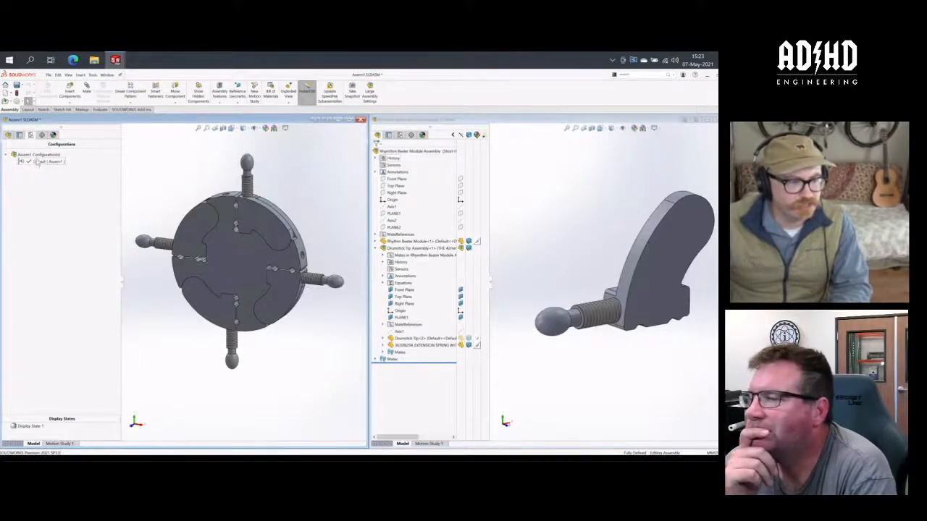
{"action": "right_click", "coordinate": [36, 156]}
{"action": "left_click", "coordinate": [46, 161]}
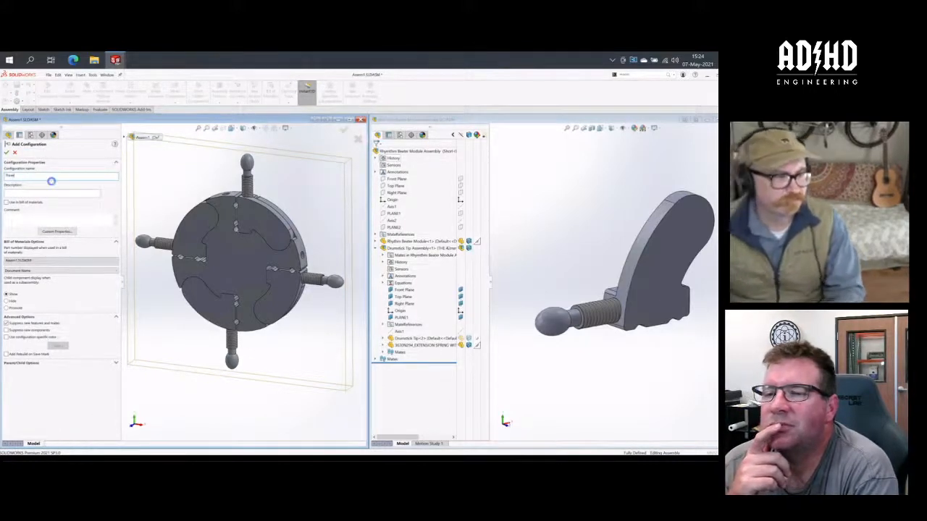
{"action": "key", "text": "Return"}
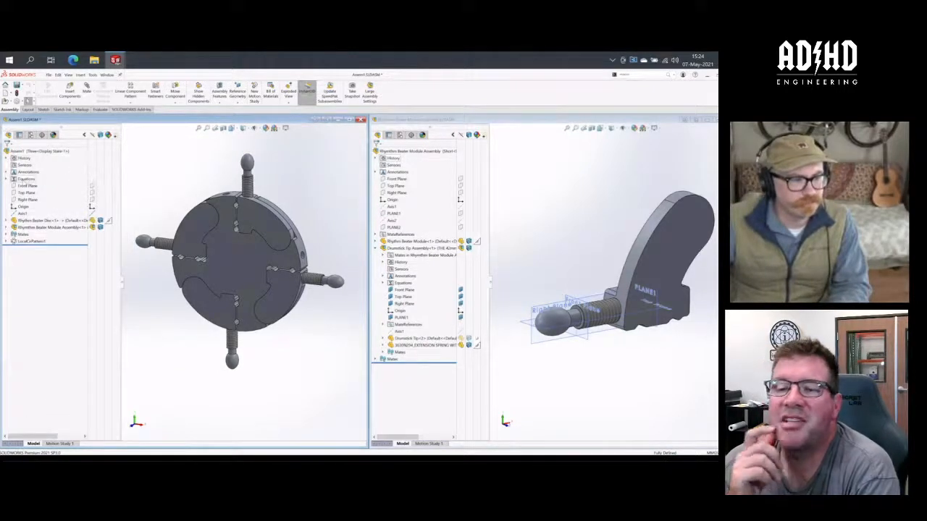
- Set the MODULES global variable to 3 for the Three configuration only
{"action": "right_click", "coordinate": [26, 179]}
{"action": "left_click", "coordinate": [51, 224]}
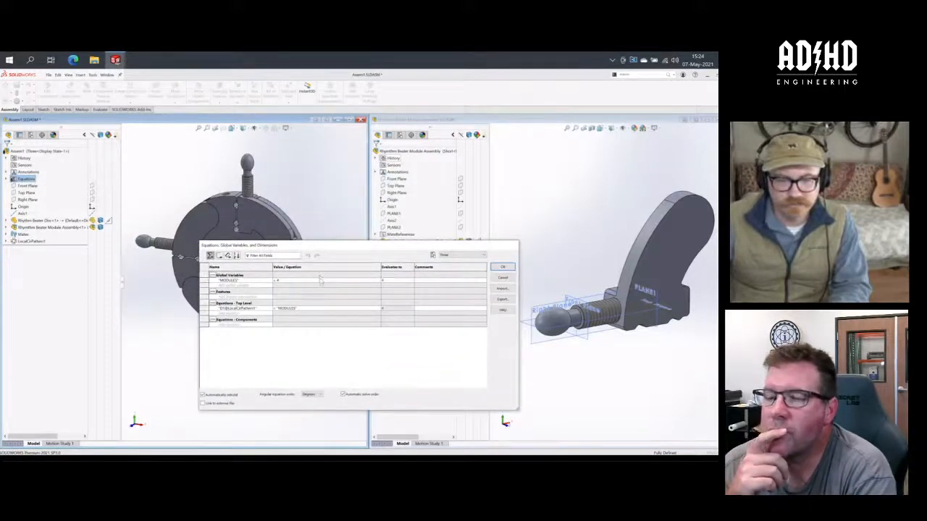
{"action": "left_click", "coordinate": [313, 280]}
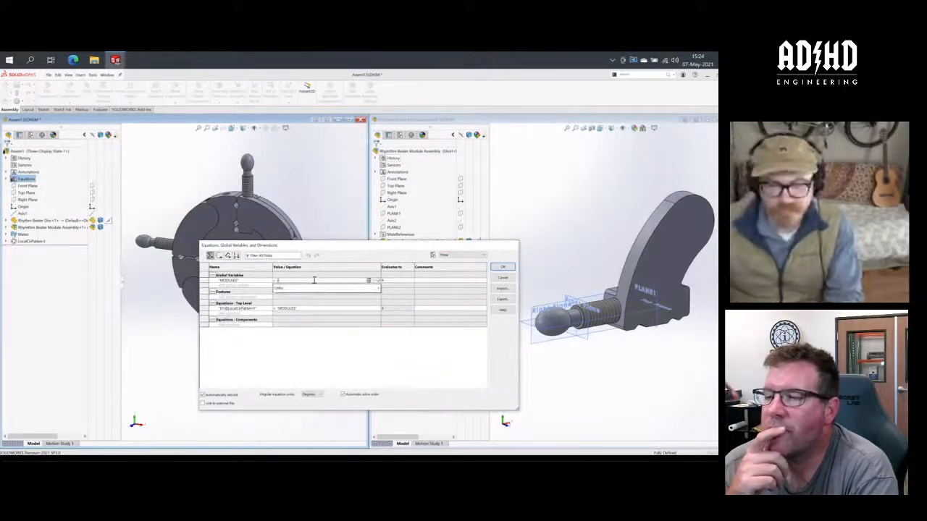
{"action": "left_click", "coordinate": [370, 280]}
{"action": "left_click", "coordinate": [371, 288]}
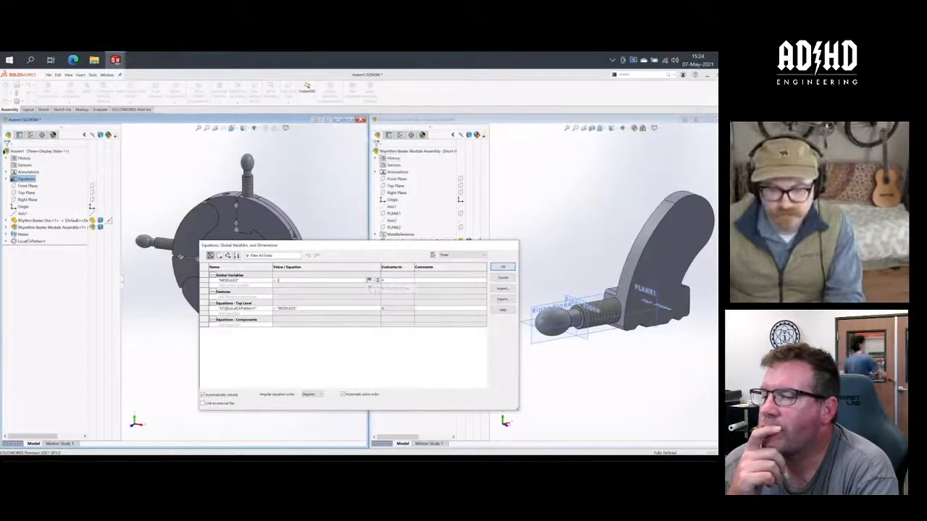
{"action": "left_click", "coordinate": [502, 267]}
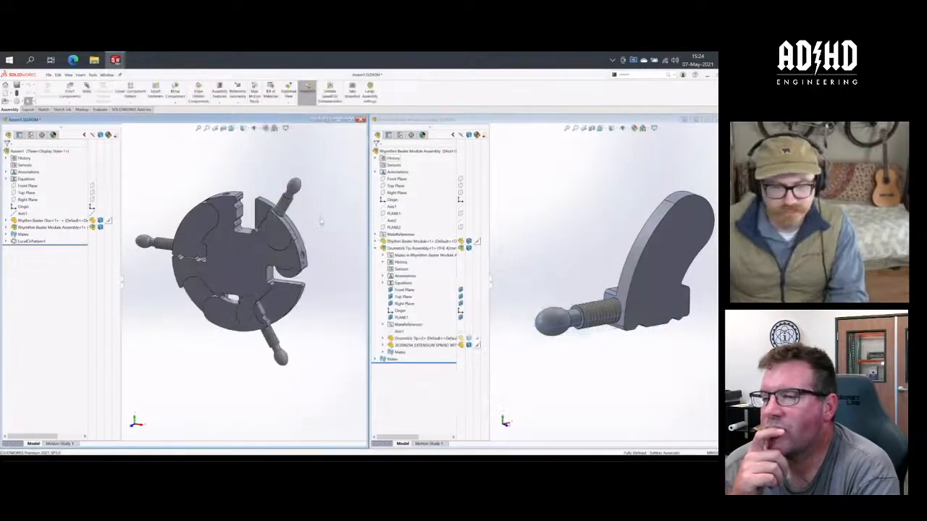
- Compare the assembly's configurations by activating Default and switching back to Three
{"action": "key", "text": "ctrl+a"}
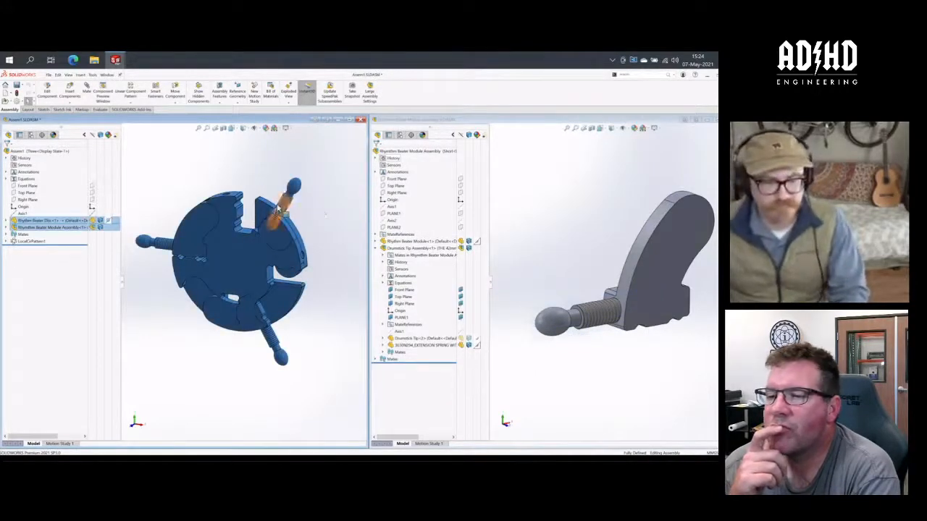
{"action": "left_click", "coordinate": [301, 209]}
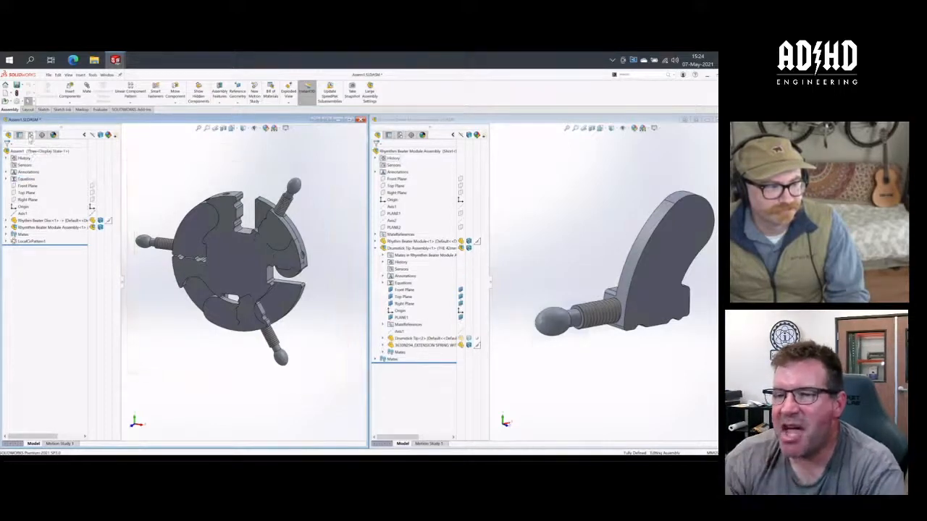
{"action": "left_click", "coordinate": [31, 135]}
{"action": "double_click", "coordinate": [45, 161]}
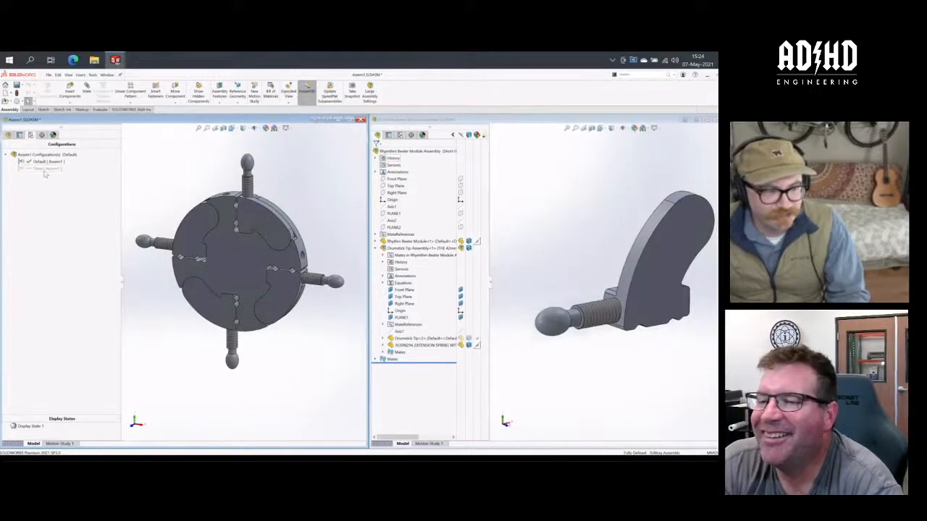
{"action": "double_click", "coordinate": [45, 168]}
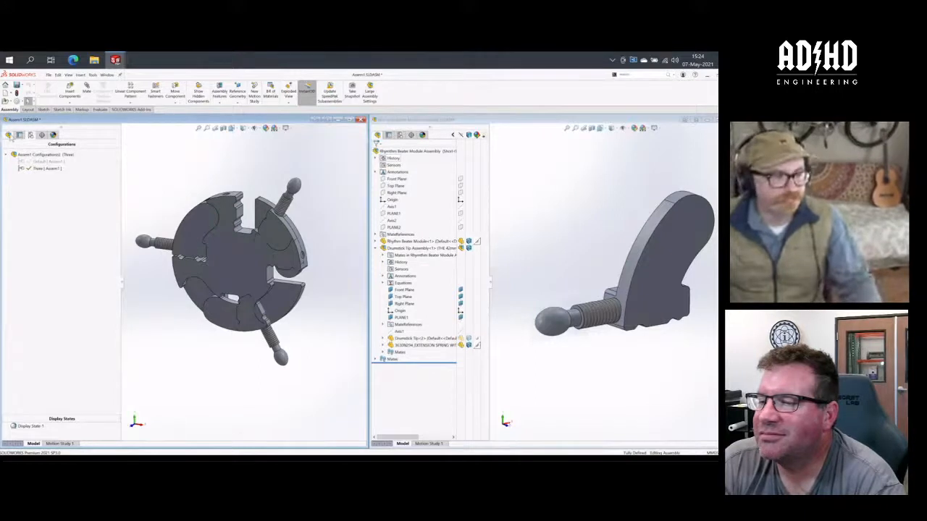
- Review the MODULES equation for the Three configuration and the configurations available in the equations list
{"action": "left_click", "coordinate": [7, 136]}
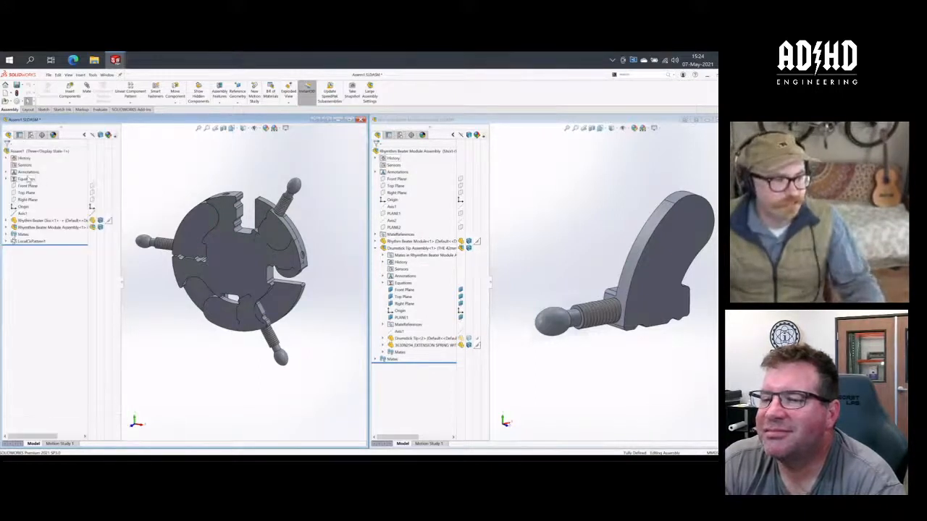
{"action": "right_click", "coordinate": [26, 178]}
{"action": "left_click", "coordinate": [52, 182]}
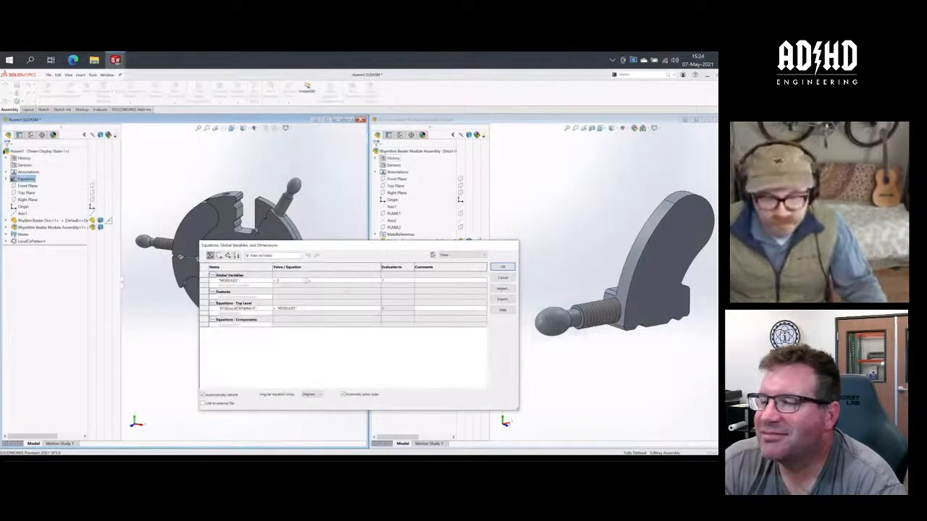
{"action": "left_click", "coordinate": [461, 257]}
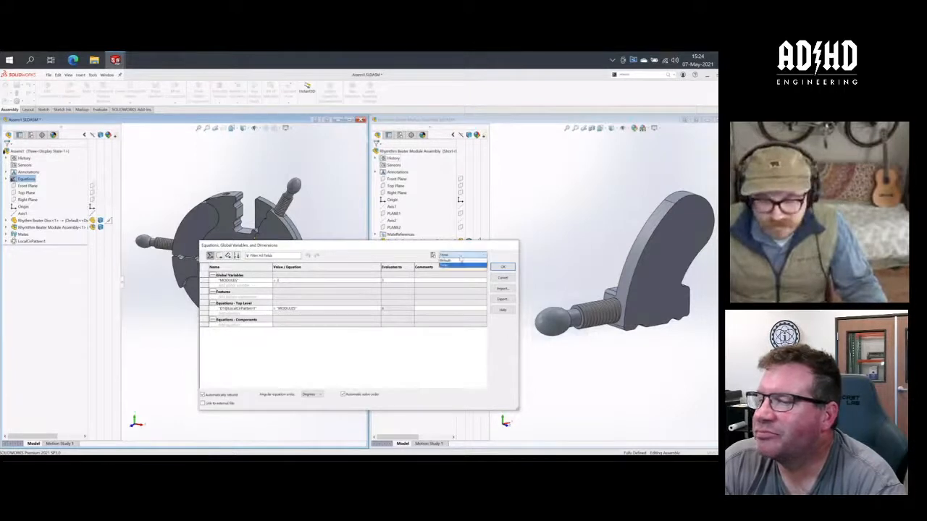
{"action": "left_click", "coordinate": [505, 258]}
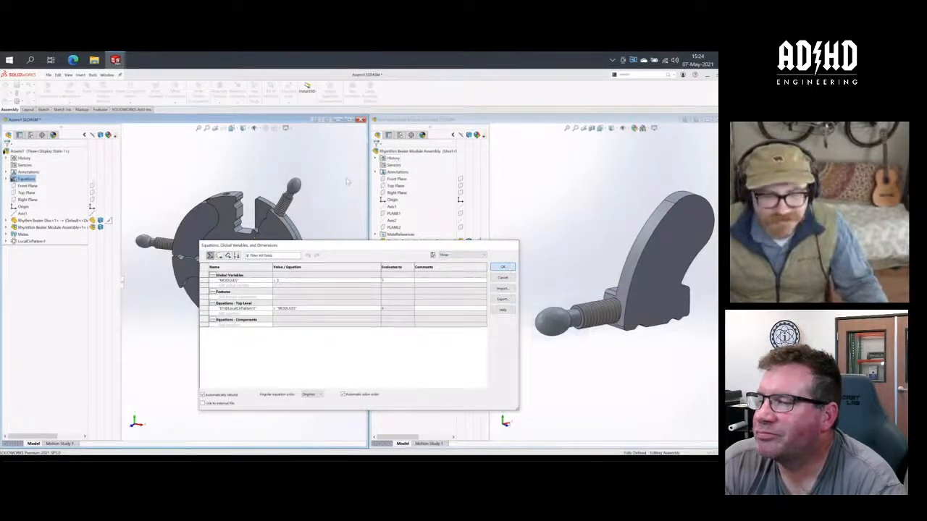
- Close the equations list, save Assem1 to 3DEXPERIENCE, and reserve the assembly again for editing
{"action": "left_click", "coordinate": [504, 266]}
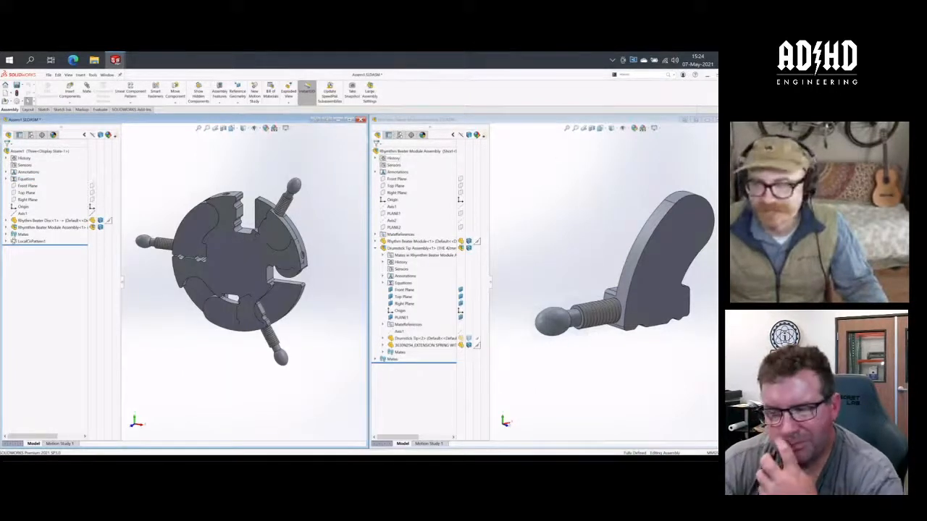
{"action": "left_click", "coordinate": [725, 127]}
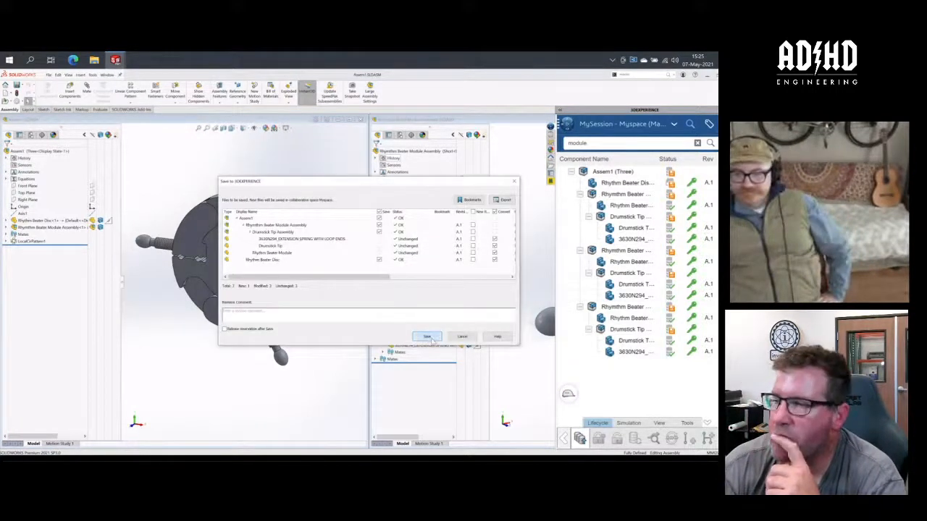
{"action": "left_click", "coordinate": [427, 337]}
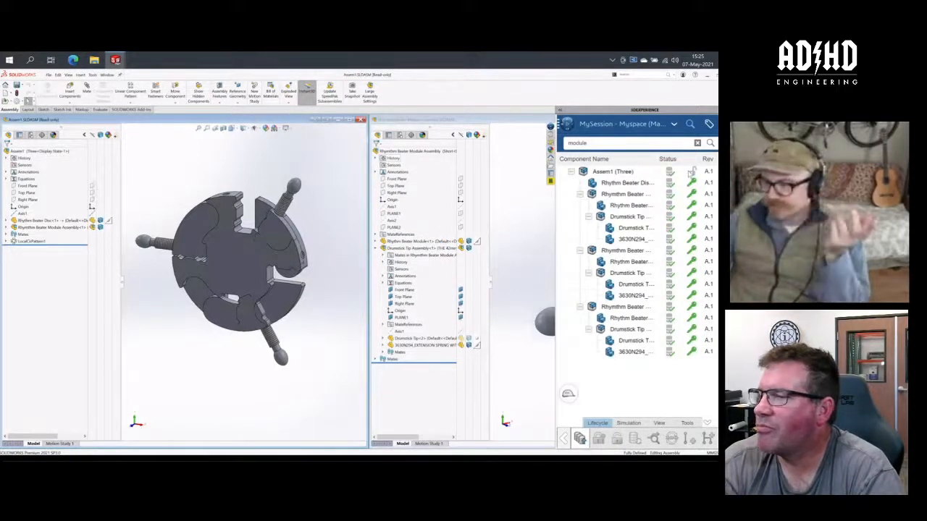
{"action": "right_click", "coordinate": [691, 171]}
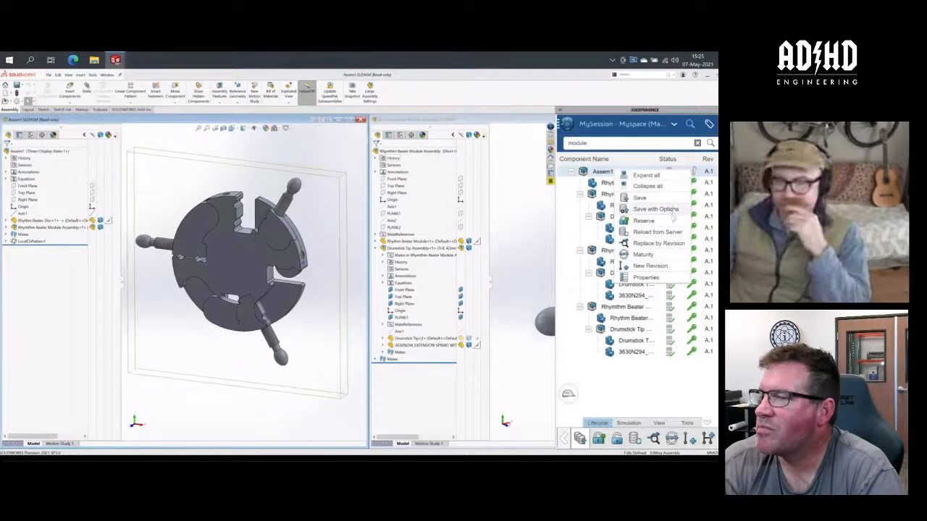
{"action": "left_click", "coordinate": [671, 220]}
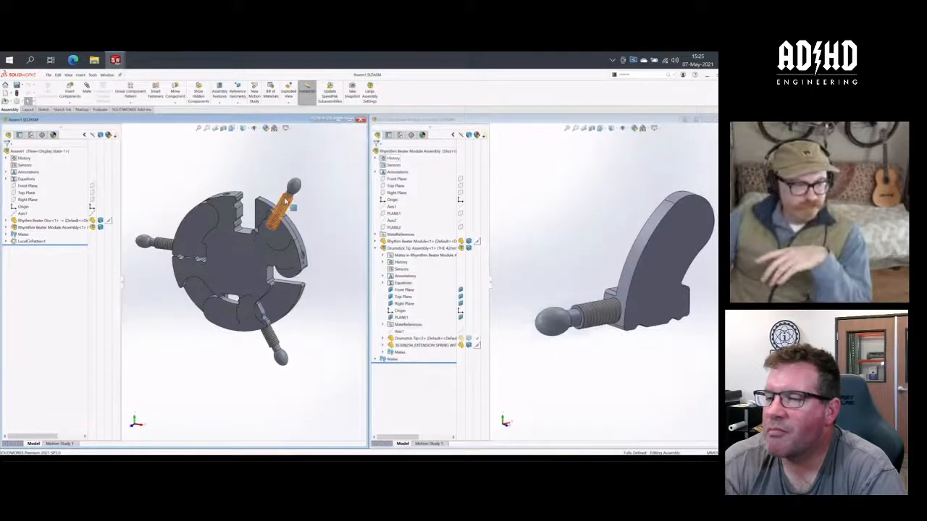
- Open the Rhythm Beater Disc for in-context editing within Assem1
{"action": "left_click", "coordinate": [6, 221]}
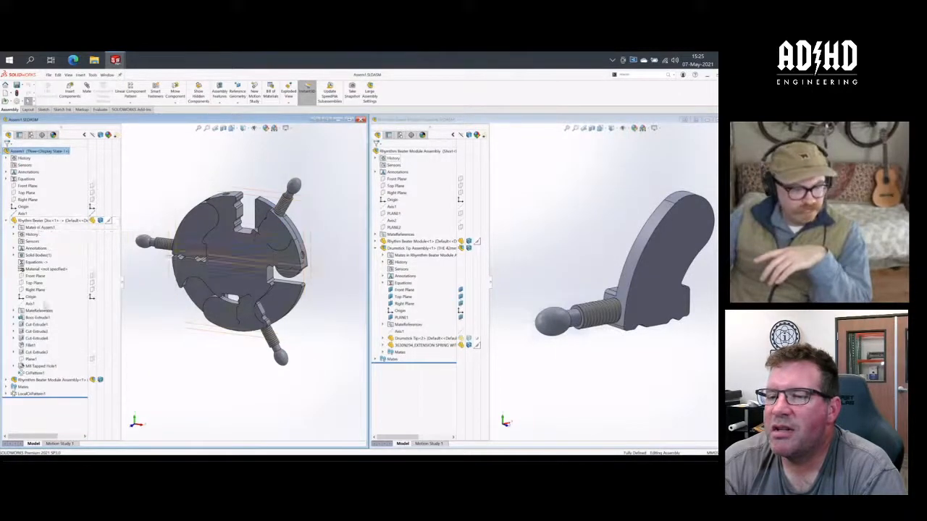
{"action": "left_click", "coordinate": [33, 373]}
{"action": "right_click", "coordinate": [32, 373]}
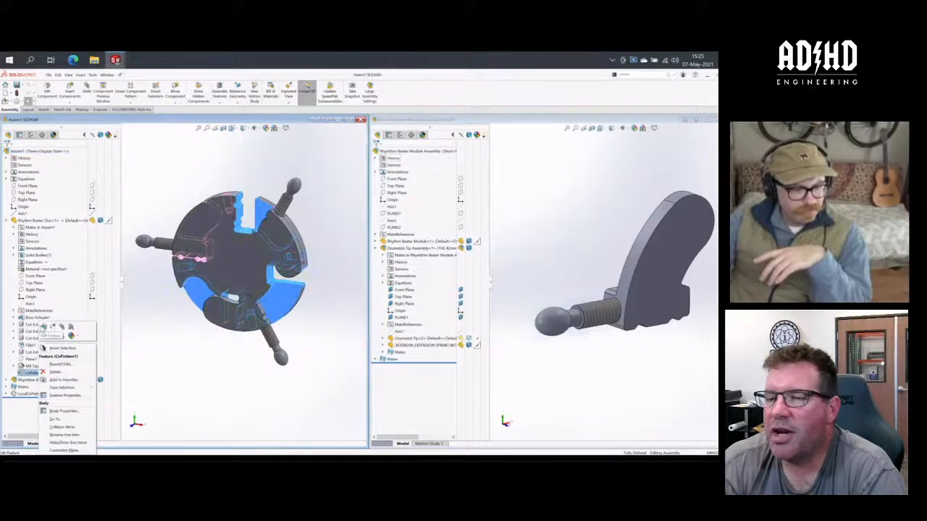
{"action": "left_click", "coordinate": [61, 348]}
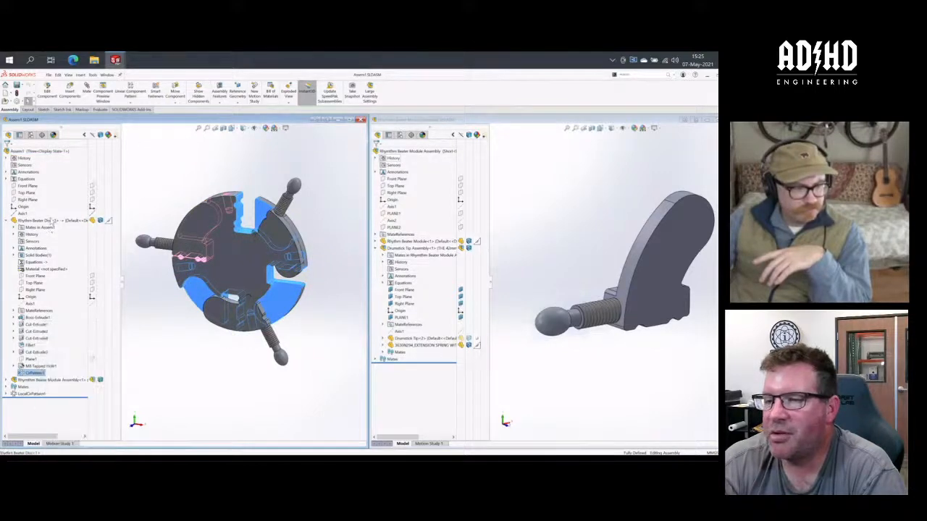
{"action": "left_click", "coordinate": [49, 87]}
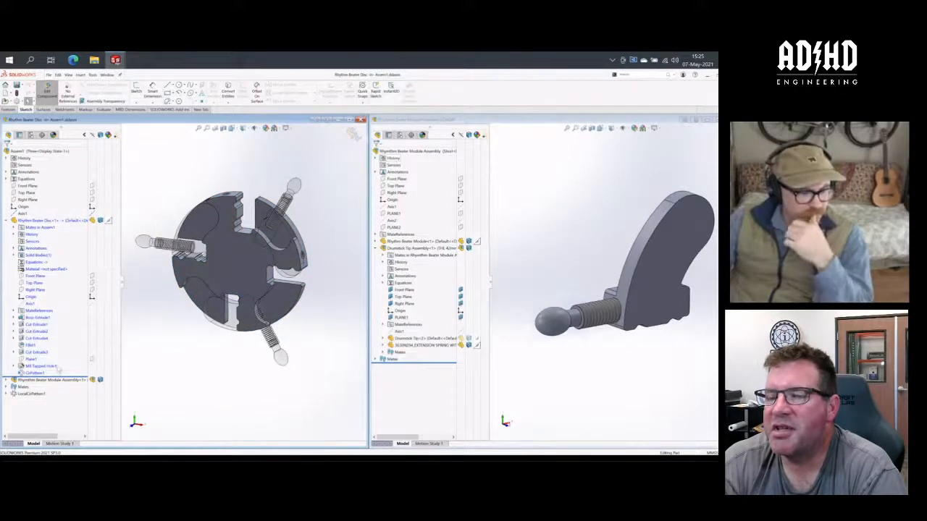
{"action": "left_click", "coordinate": [35, 373]}
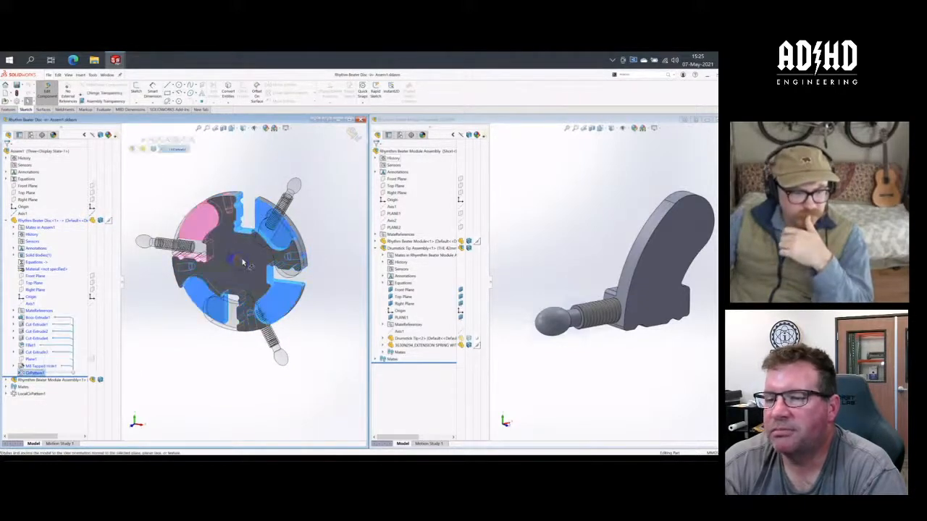
{"action": "double_click", "coordinate": [242, 261]}
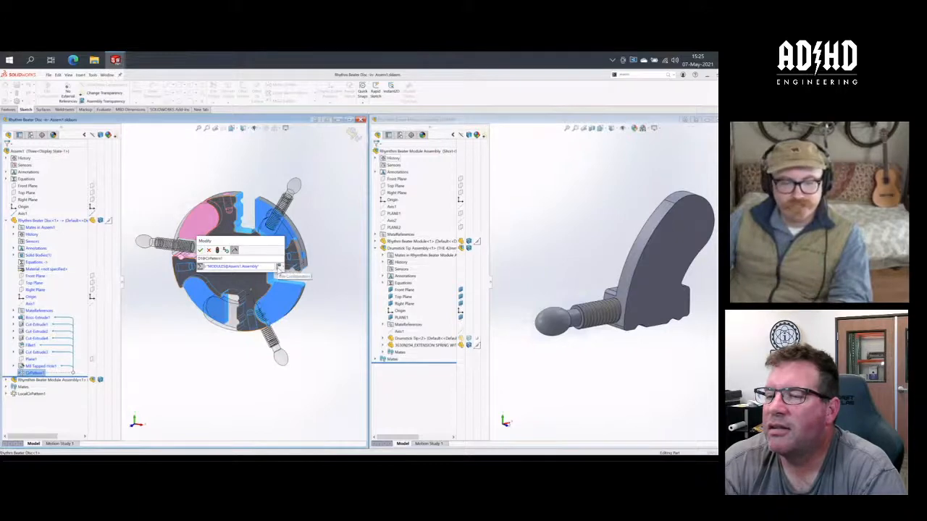
{"action": "left_click", "coordinate": [279, 267]}
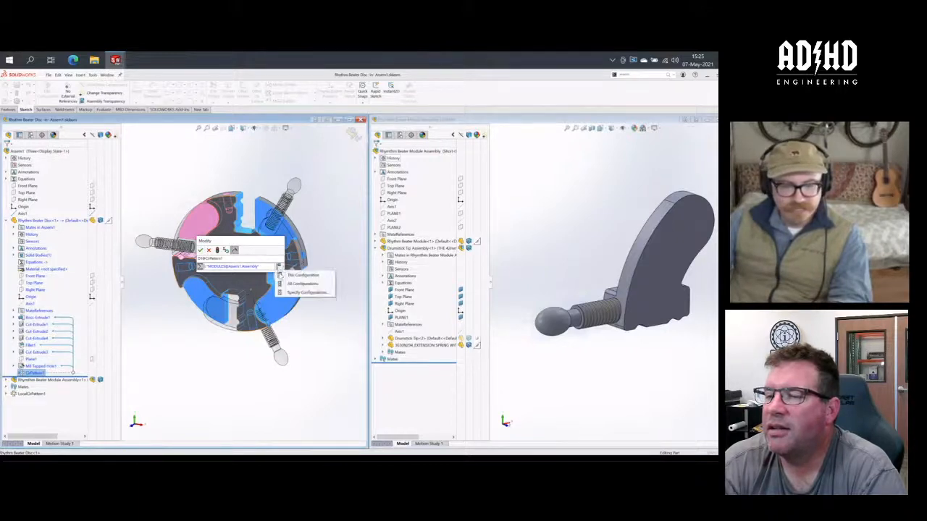
{"action": "left_click", "coordinate": [284, 284]}
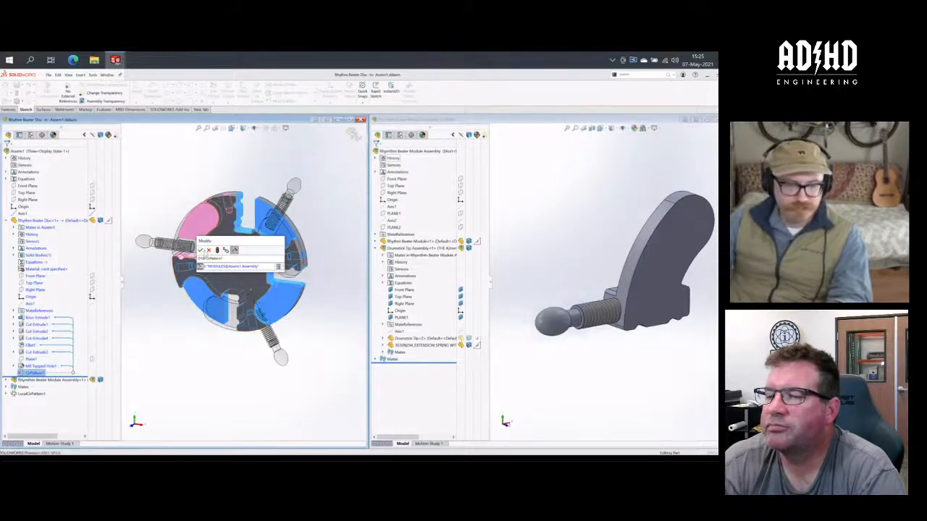
{"action": "left_click", "coordinate": [201, 250]}
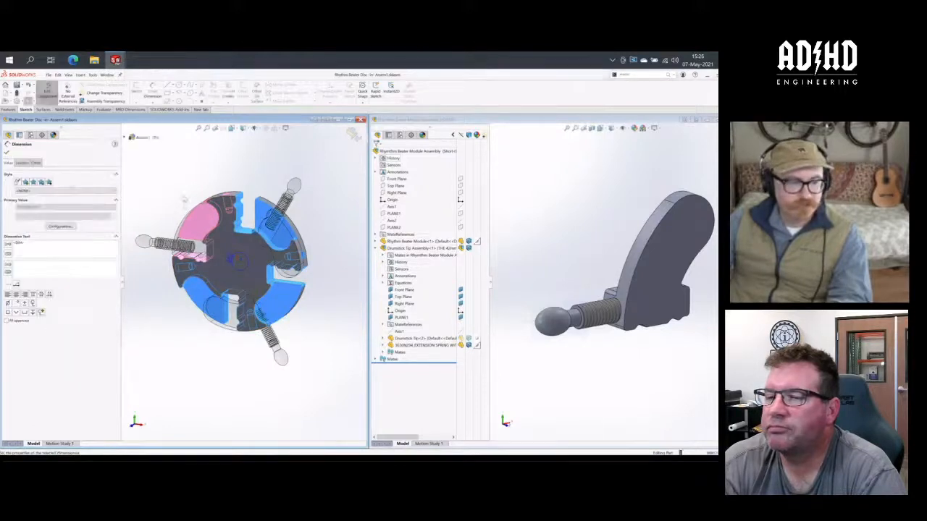
{"action": "left_click", "coordinate": [168, 165]}
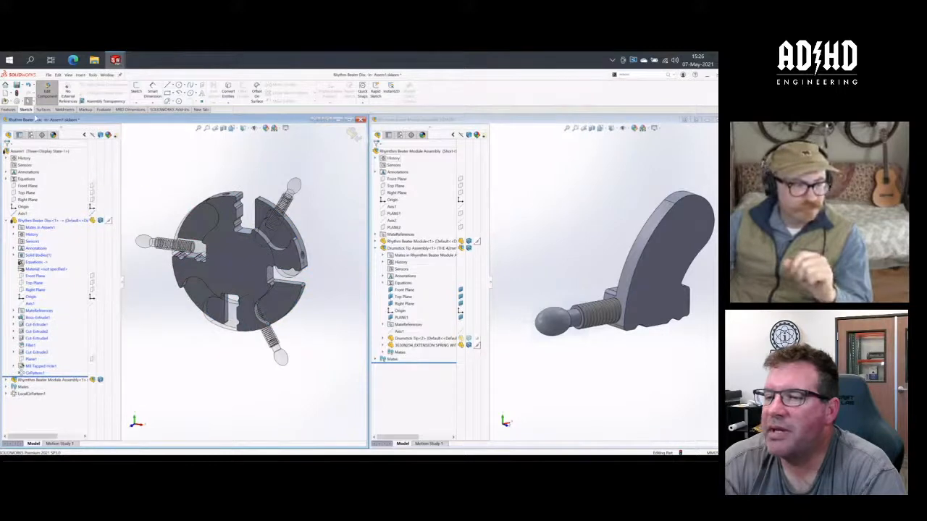
{"action": "left_click", "coordinate": [47, 92]}
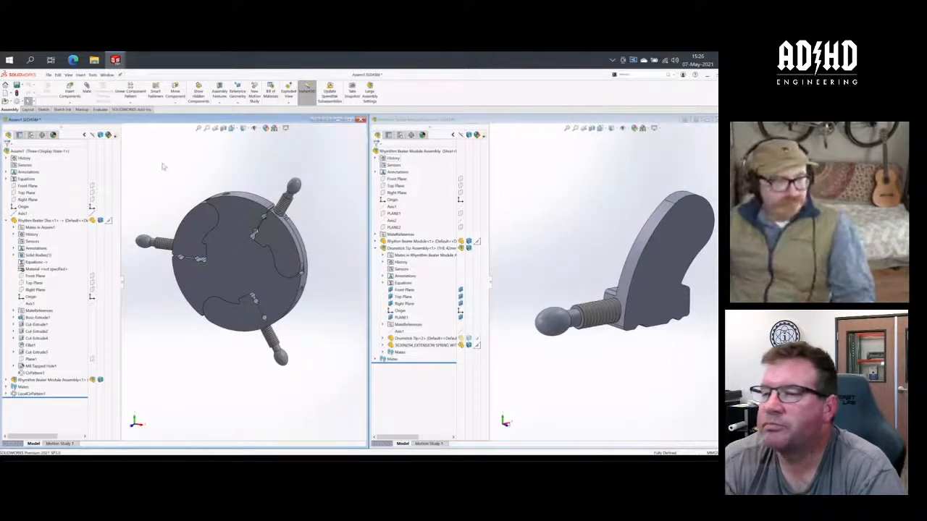
- With the Default configuration active, edit and re-accept the disc's CirPattern1 to update its slots, and return to the assembly
{"action": "left_click", "coordinate": [30, 135]}
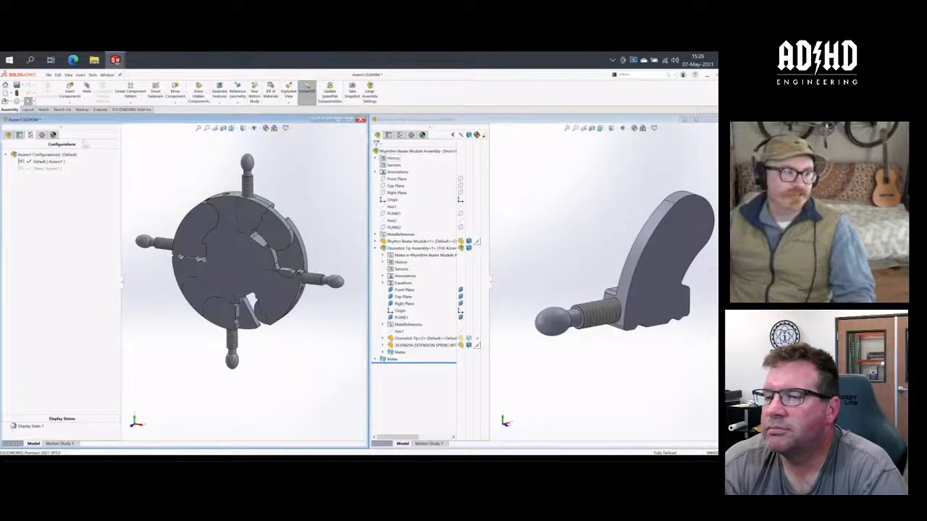
{"action": "left_click", "coordinate": [9, 135]}
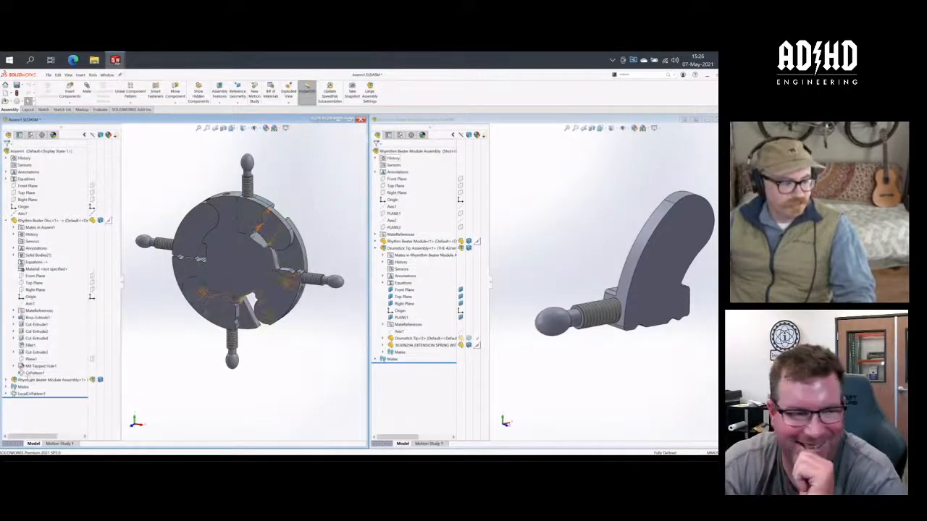
{"action": "left_click", "coordinate": [30, 372]}
{"action": "right_click", "coordinate": [30, 375]}
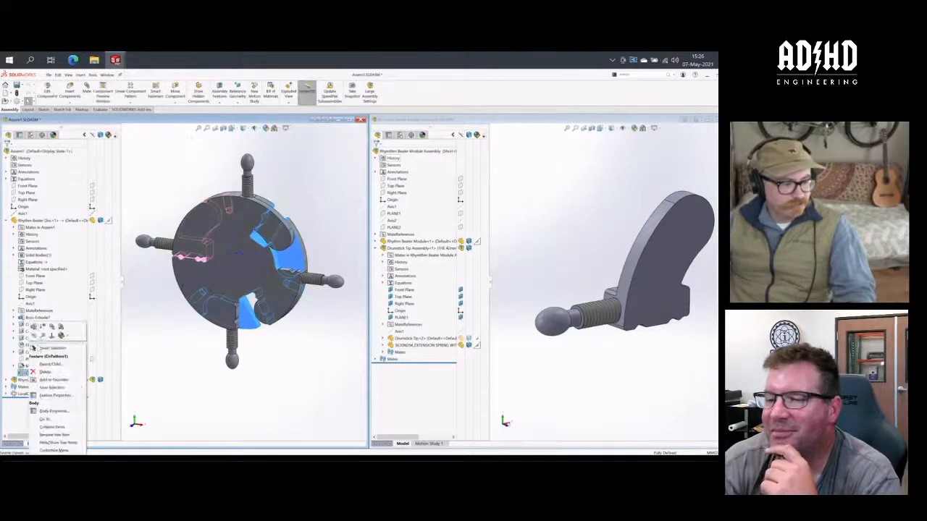
{"action": "left_click", "coordinate": [33, 325]}
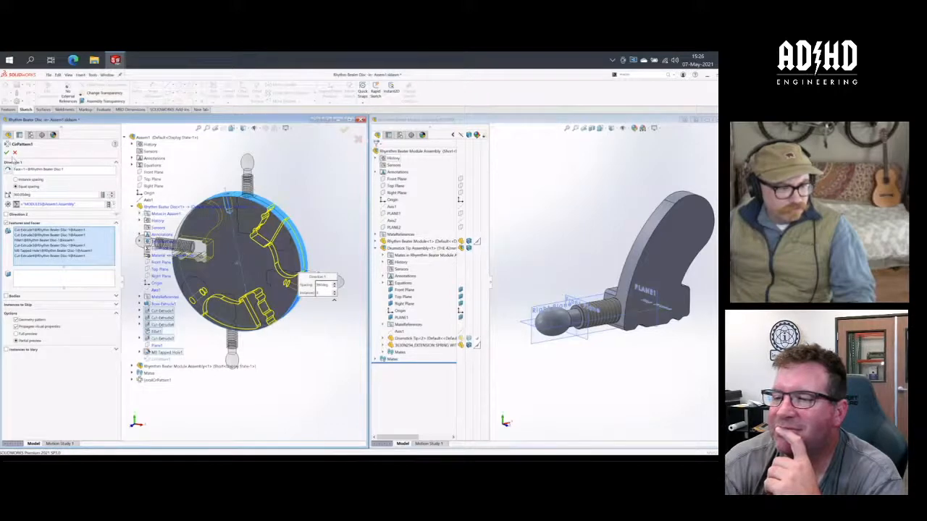
{"action": "left_click", "coordinate": [8, 153]}
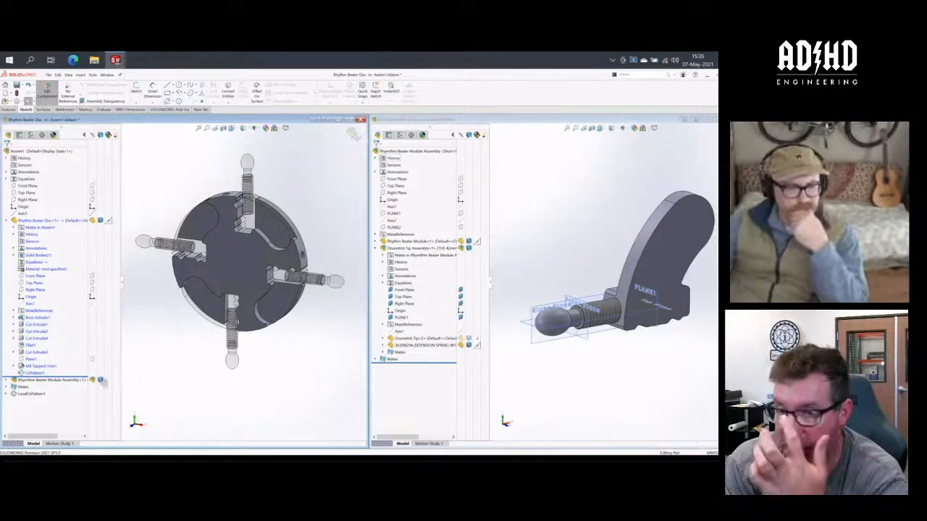
{"action": "right_click", "coordinate": [35, 374]}
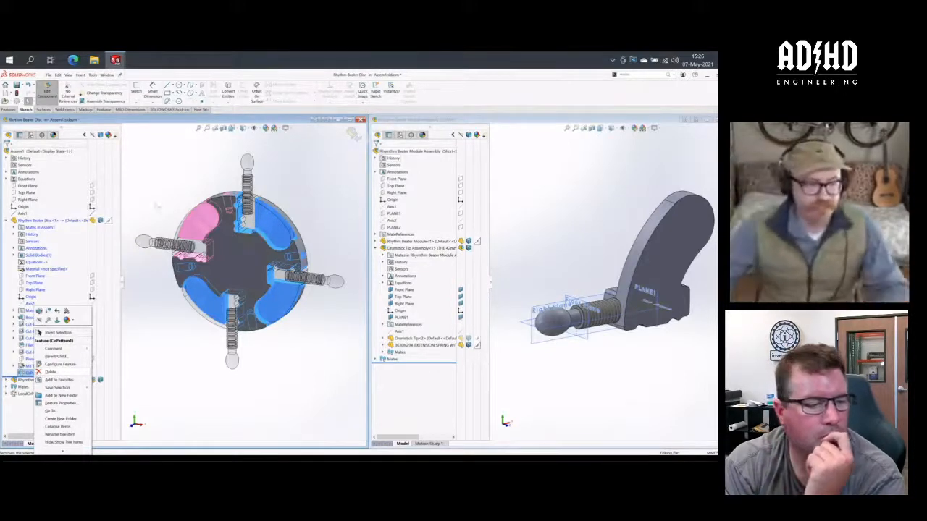
{"action": "left_click", "coordinate": [149, 197]}
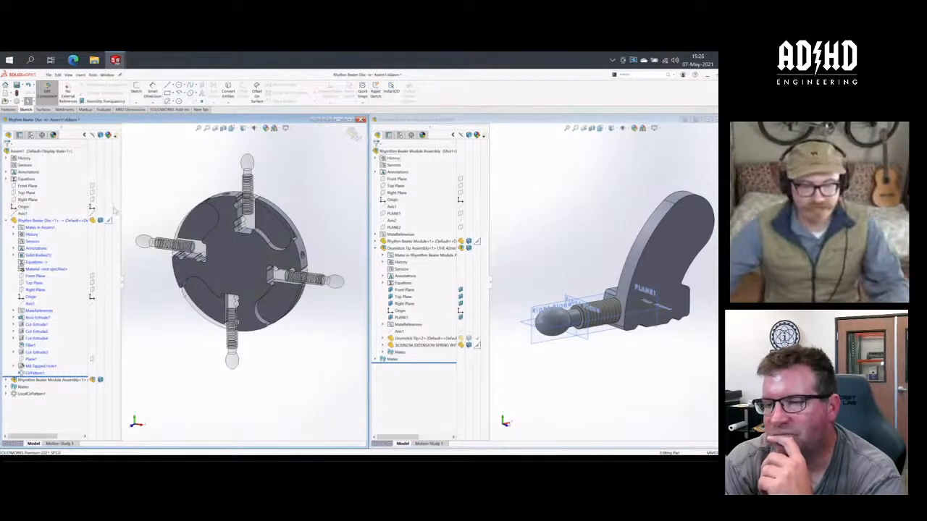
{"action": "left_click", "coordinate": [45, 92]}
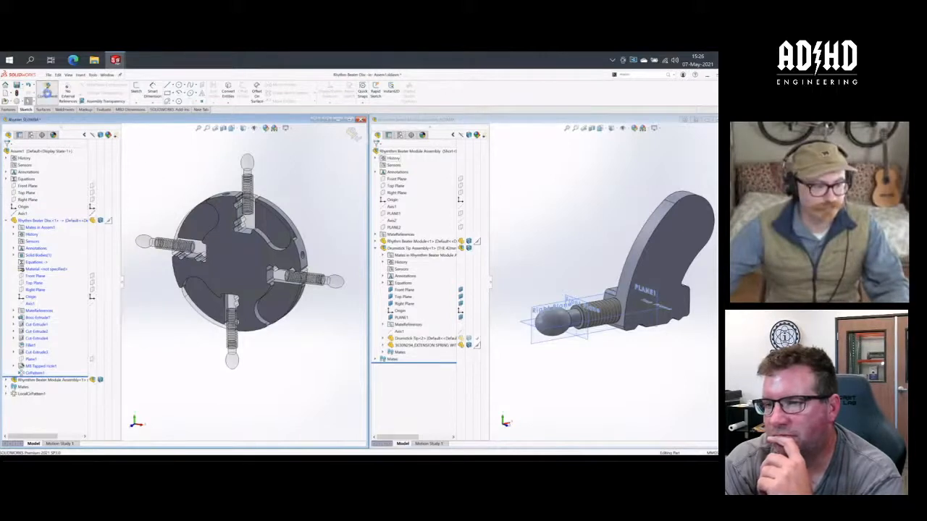
- Check how the disc and modules update when switching between the assembly's Three and Default configurations
{"action": "left_click", "coordinate": [31, 135]}
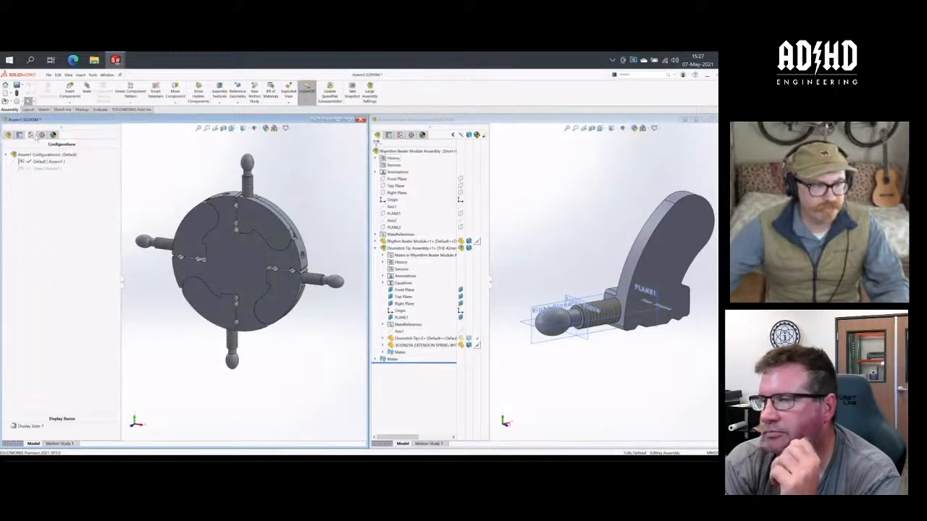
{"action": "double_click", "coordinate": [45, 169]}
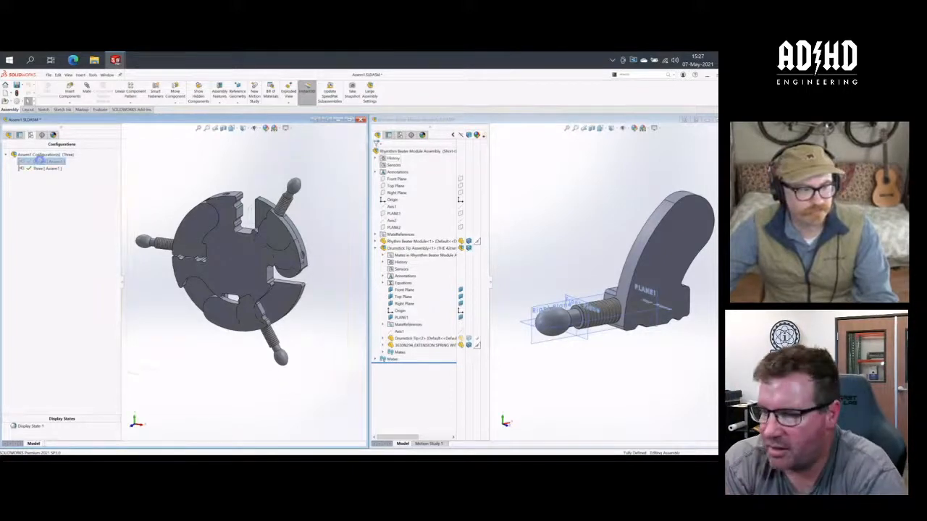
{"action": "left_click", "coordinate": [7, 136]}
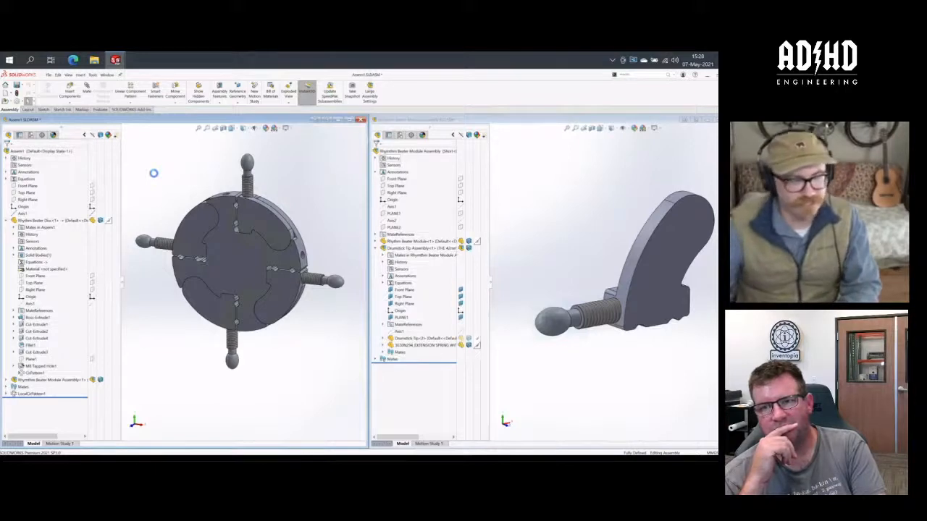
{"action": "left_click", "coordinate": [30, 135]}
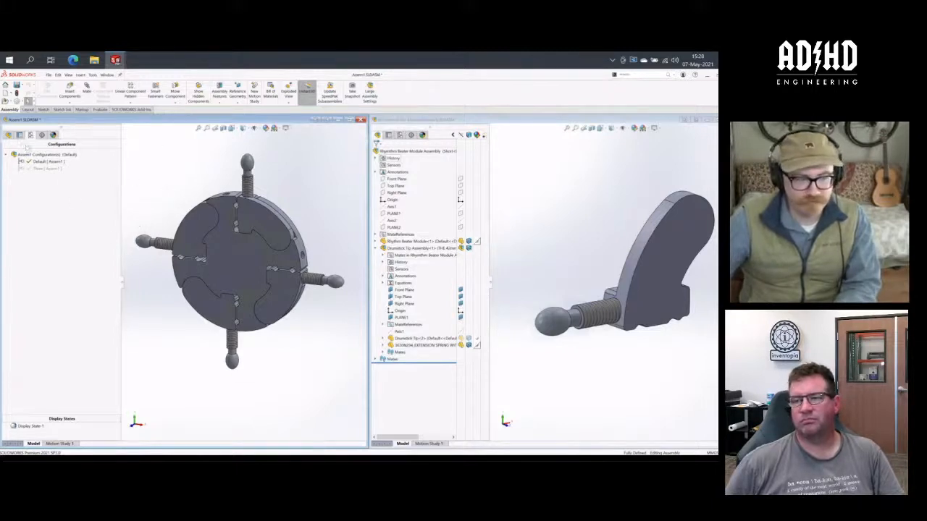
{"action": "left_click", "coordinate": [8, 134]}
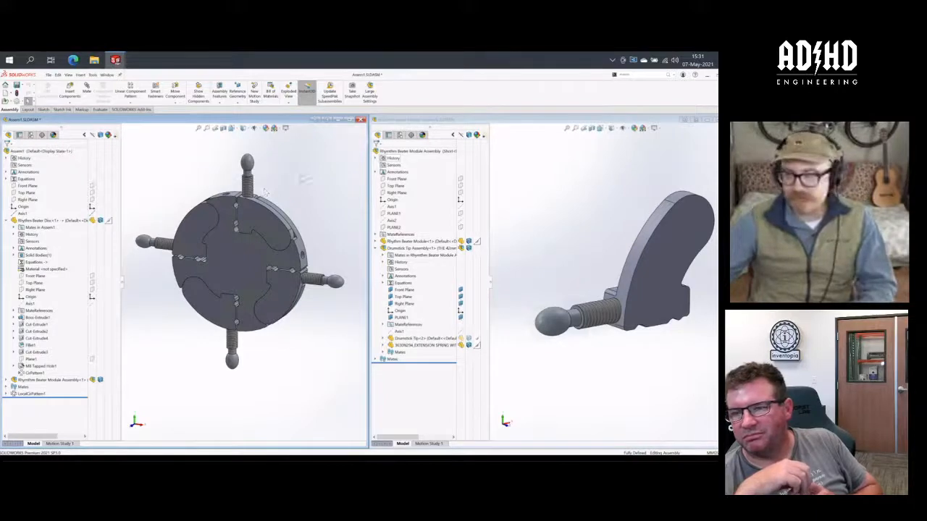
- Search 3DEXPERIENCE for "screw" and open the 90128A276 zinc-plated alloy steel socket head cap screw
{"action": "left_click", "coordinate": [727, 181]}
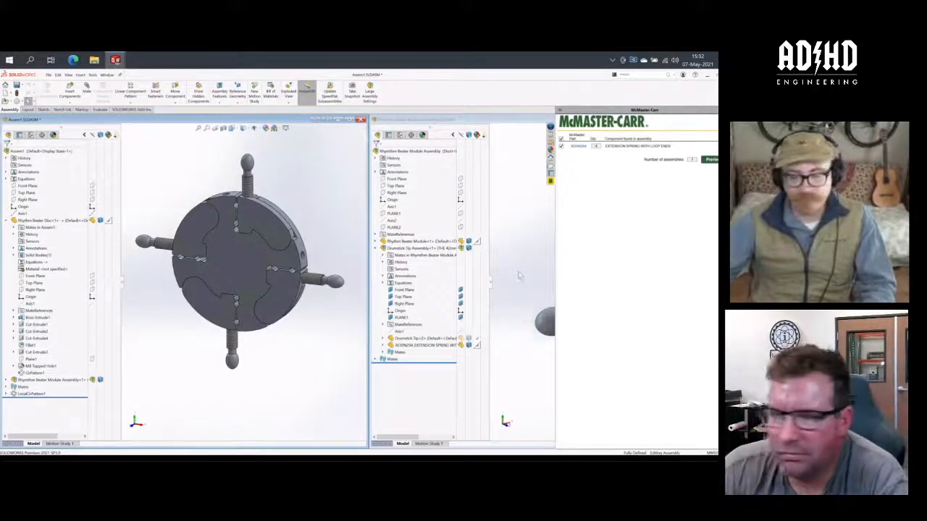
{"action": "left_click", "coordinate": [519, 274]}
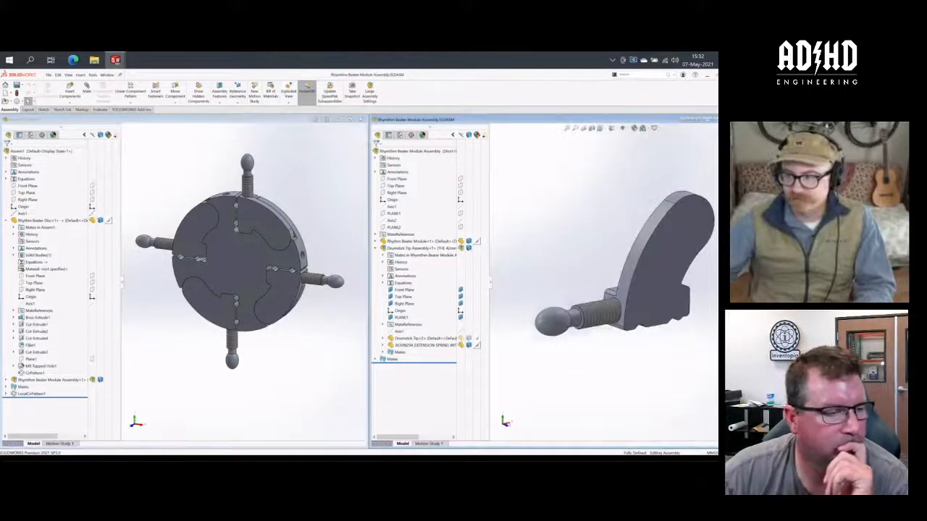
{"action": "left_click", "coordinate": [716, 127]}
{"action": "left_click", "coordinate": [645, 144]}
{"action": "key", "text": "BackSpace"}
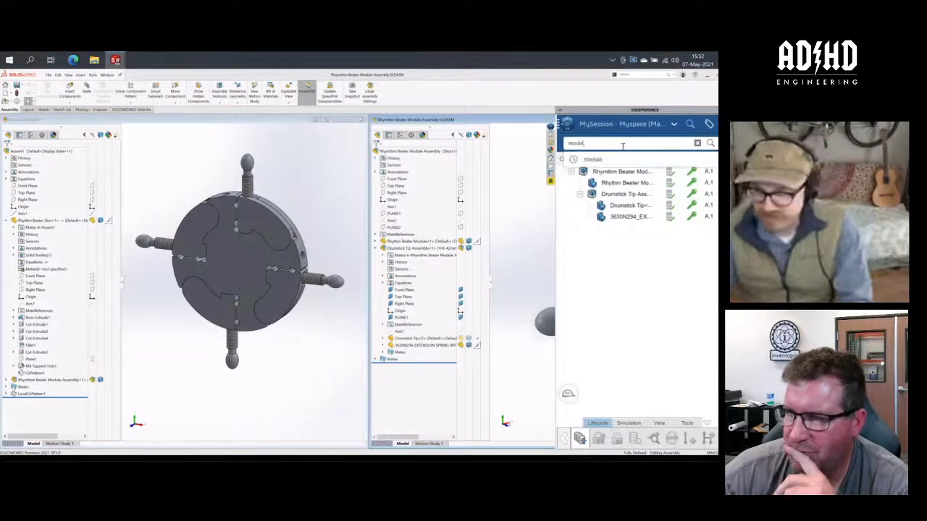
{"action": "key", "text": "BackSpace"}
{"action": "key", "text": "BackSpace"}
{"action": "key", "text": "BackSpace"}
{"action": "key", "text": "BackSpace"}
{"action": "key", "text": "BackSpace"}
{"action": "type", "text": "scre"}
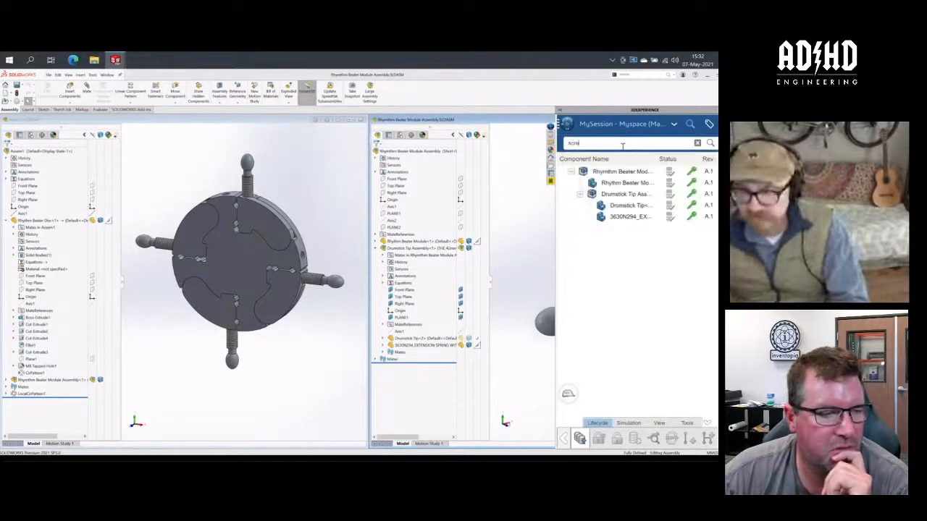
{"action": "type", "text": "w"}
{"action": "key", "text": "Return"}
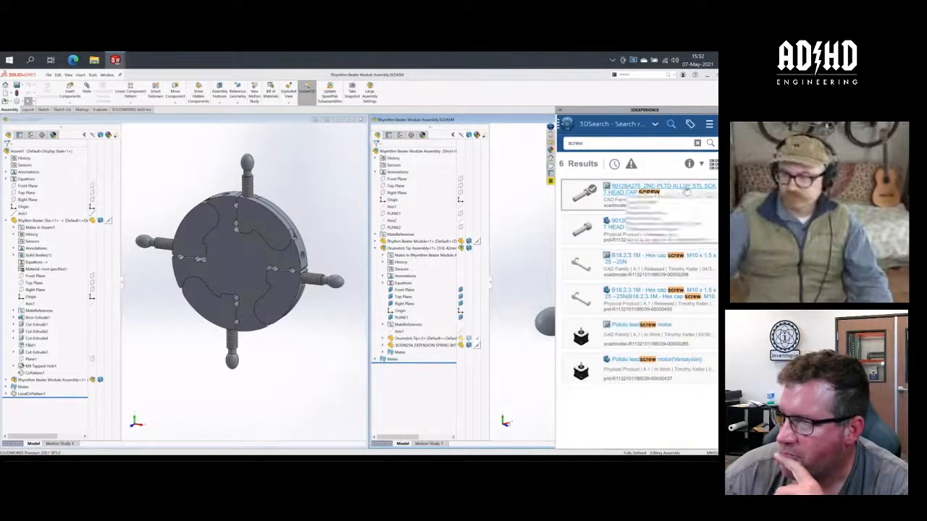
{"action": "left_click", "coordinate": [716, 194]}
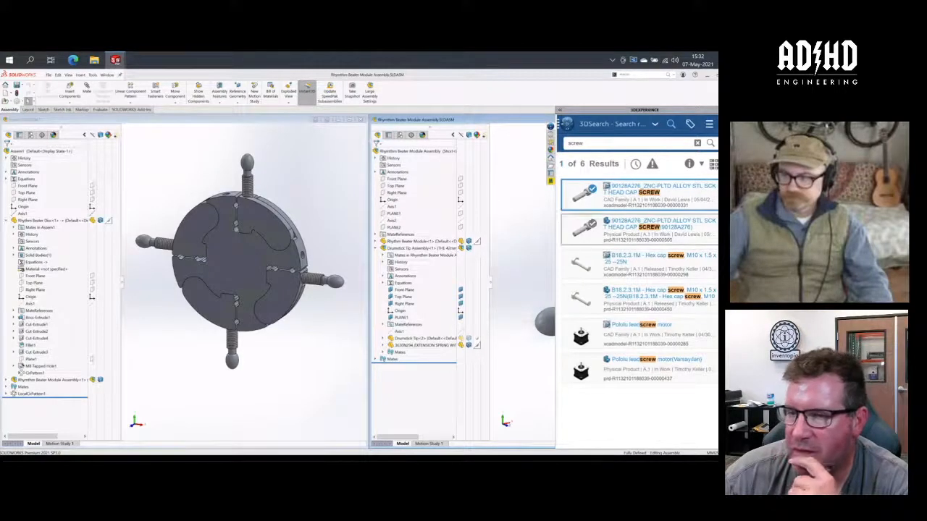
{"action": "left_click", "coordinate": [711, 271]}
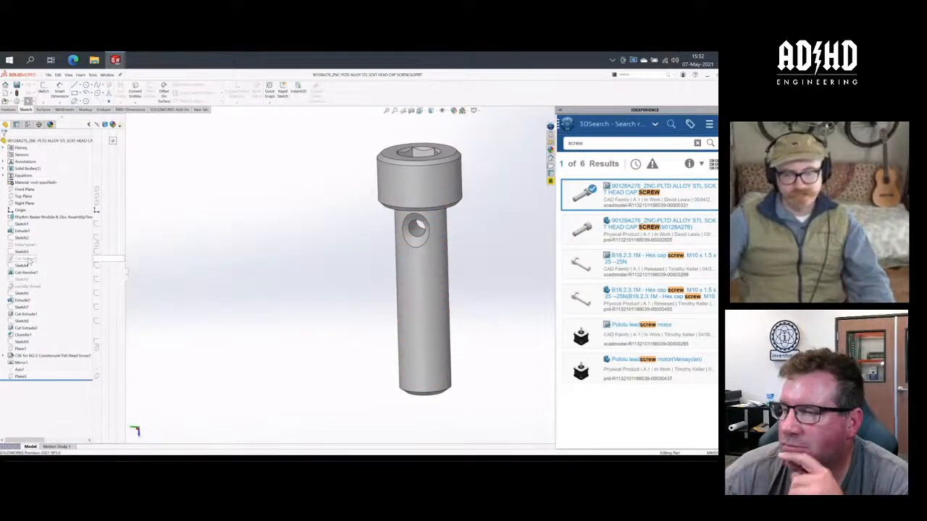
- Examine the screw's suppressed cut-sweep and helix thread features in the model
{"action": "left_click", "coordinate": [28, 258]}
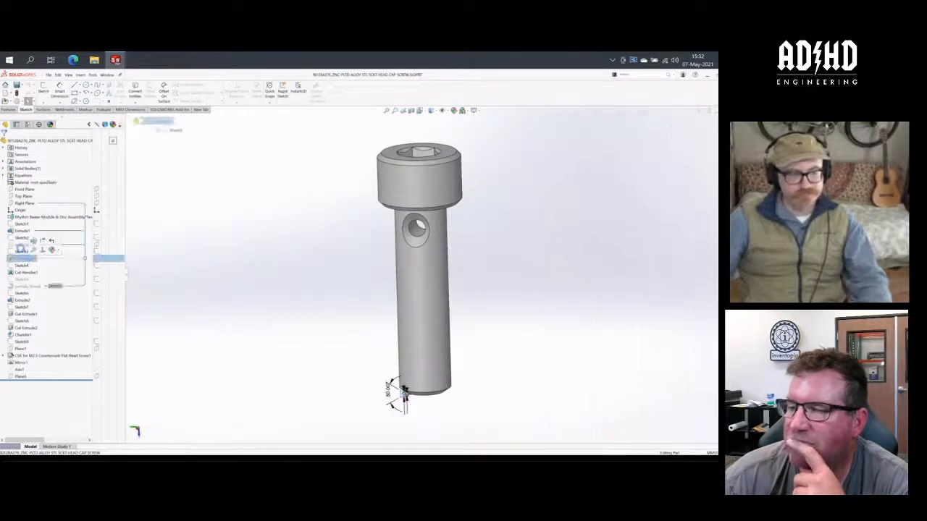
{"action": "left_click", "coordinate": [22, 245]}
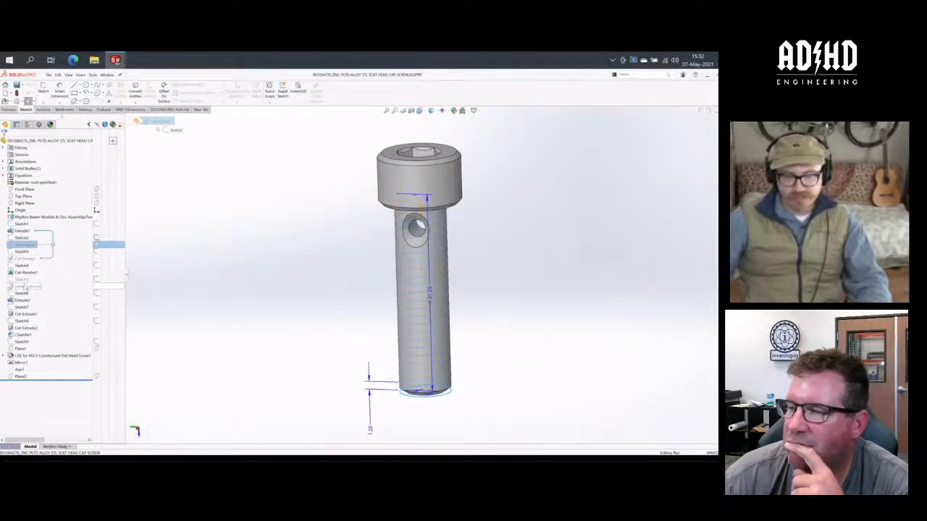
{"action": "left_click", "coordinate": [342, 274]}
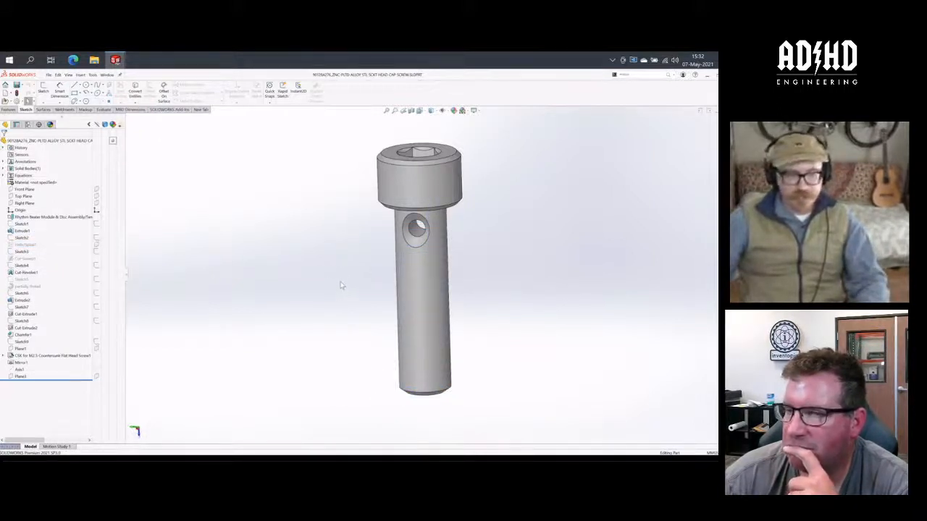
{"action": "left_click", "coordinate": [28, 245]}
{"action": "left_click", "coordinate": [303, 258]}
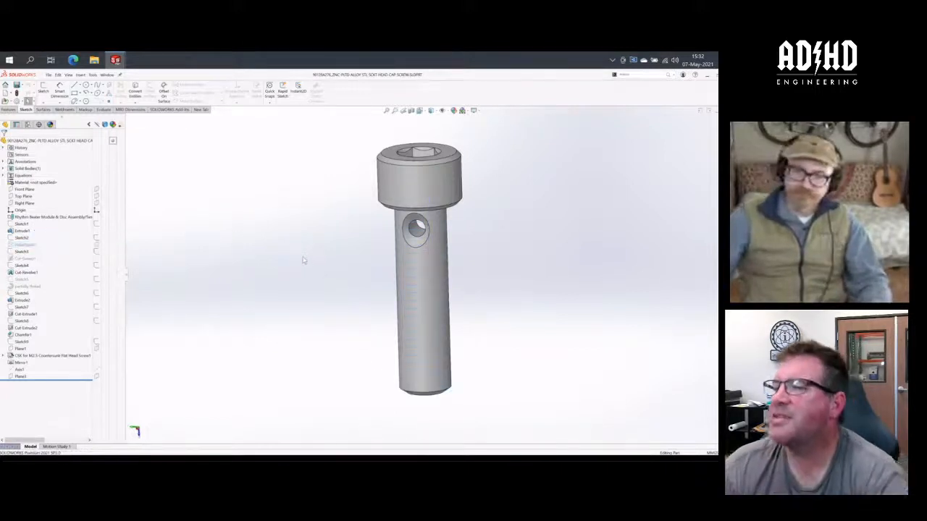